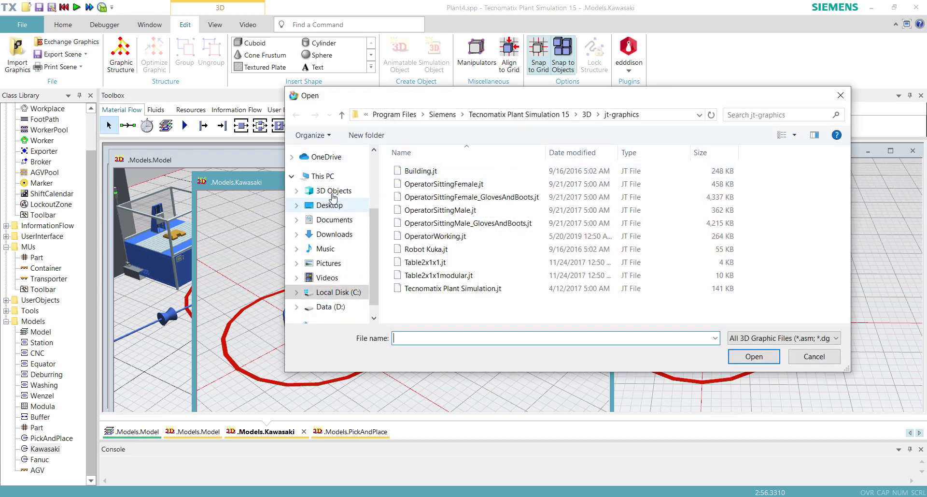
pyautogui.click(841, 95)
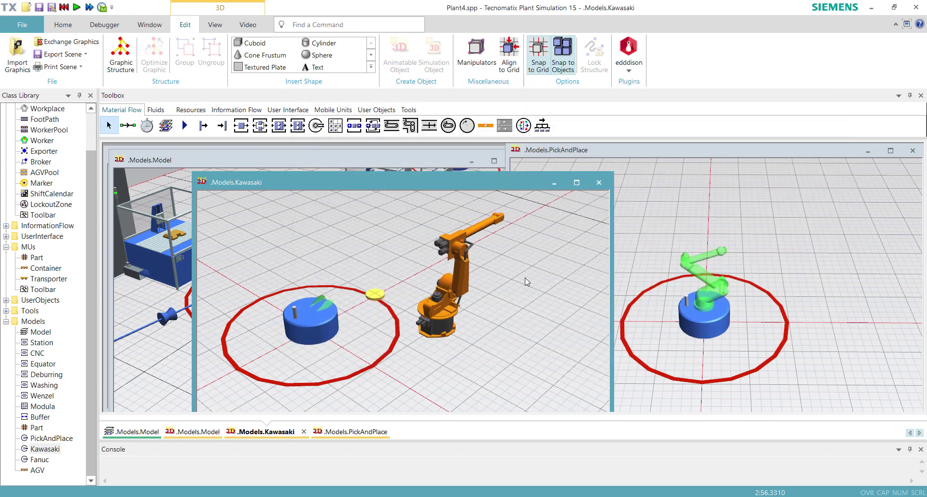
pyautogui.click(454, 291)
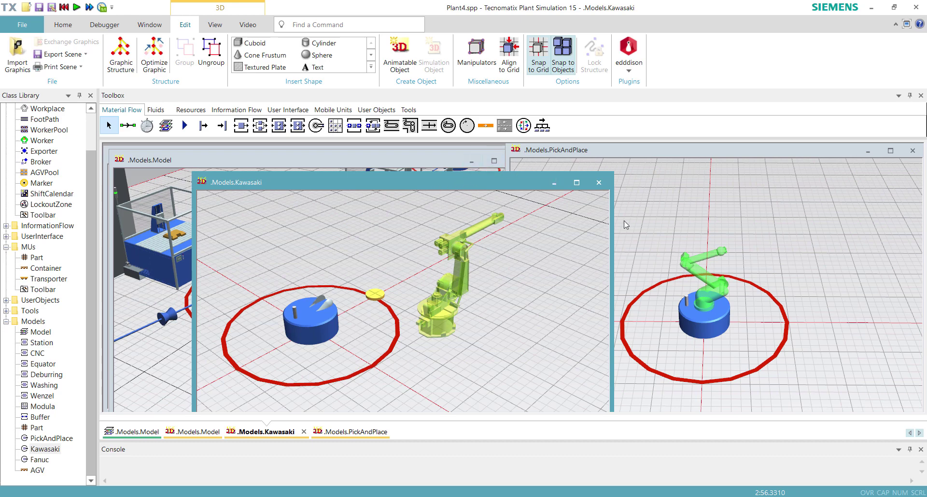
pyautogui.click(544, 330)
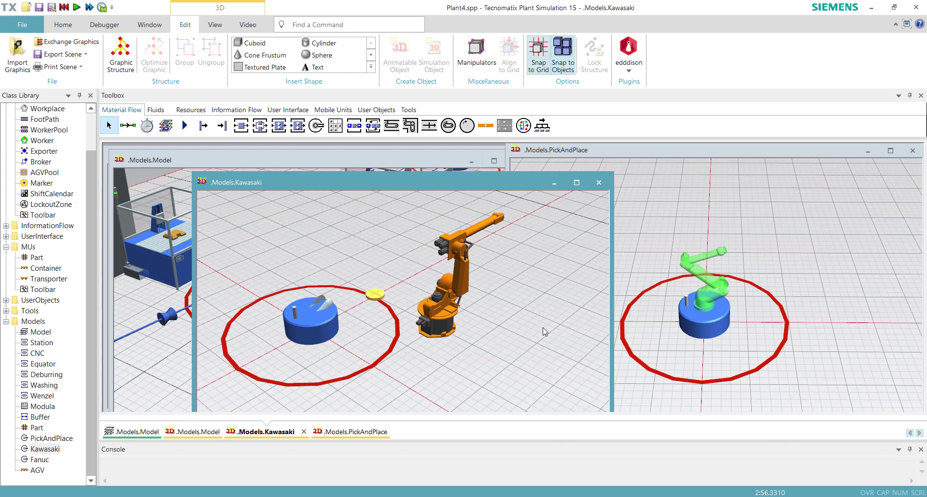
pyautogui.click(441, 318)
pyautogui.click(404, 265)
pyautogui.click(448, 317)
pyautogui.click(386, 249)
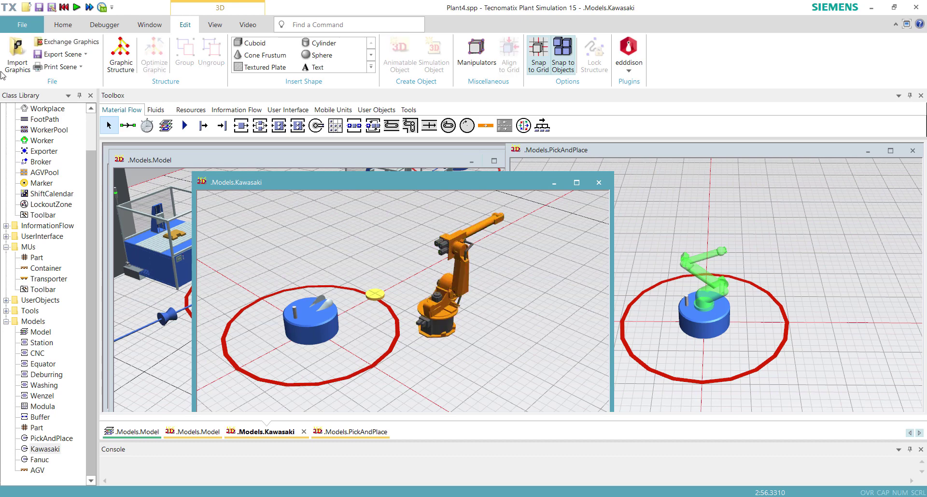
# - Import __ITAP_8origin.jt from Desktop > FlexSpeed > CAD for IK beside the orange robot, positioned as shown in the view with the Z-axis up
pyautogui.click(25, 53)
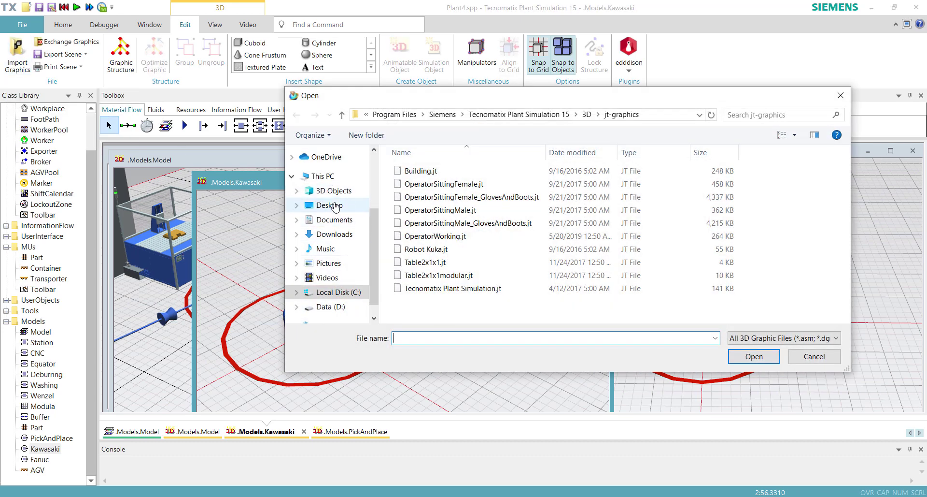
pyautogui.click(329, 205)
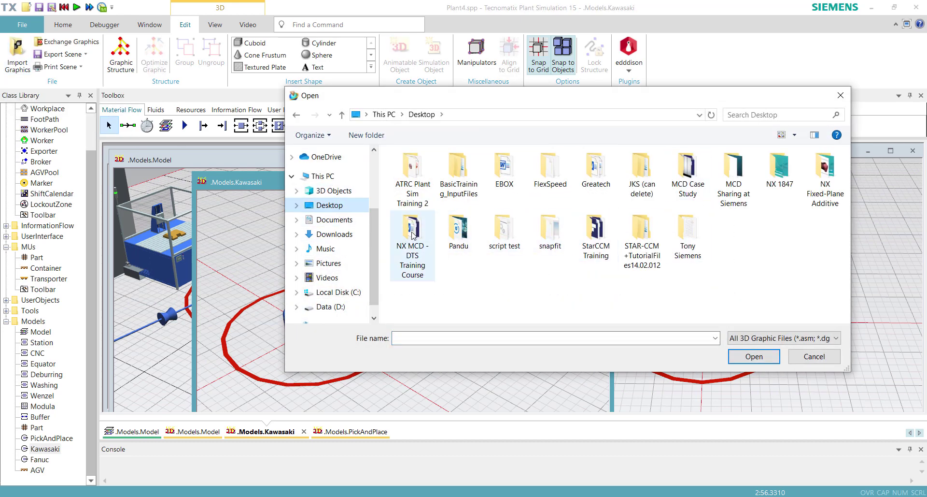
pyautogui.doubleClick(551, 169)
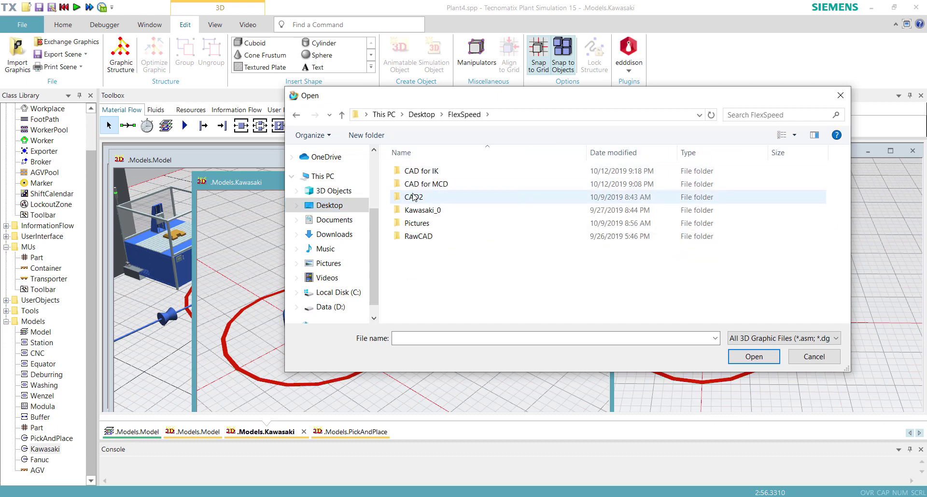
pyautogui.doubleClick(429, 171)
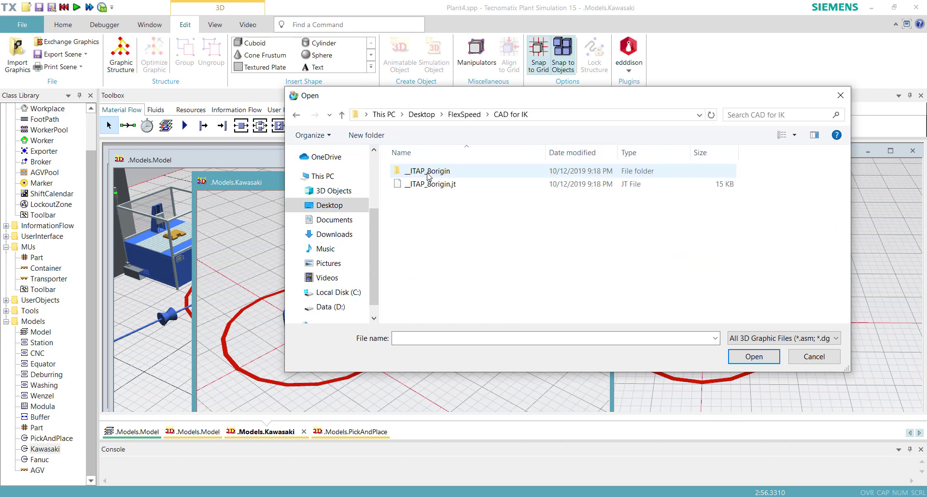
pyautogui.doubleClick(430, 184)
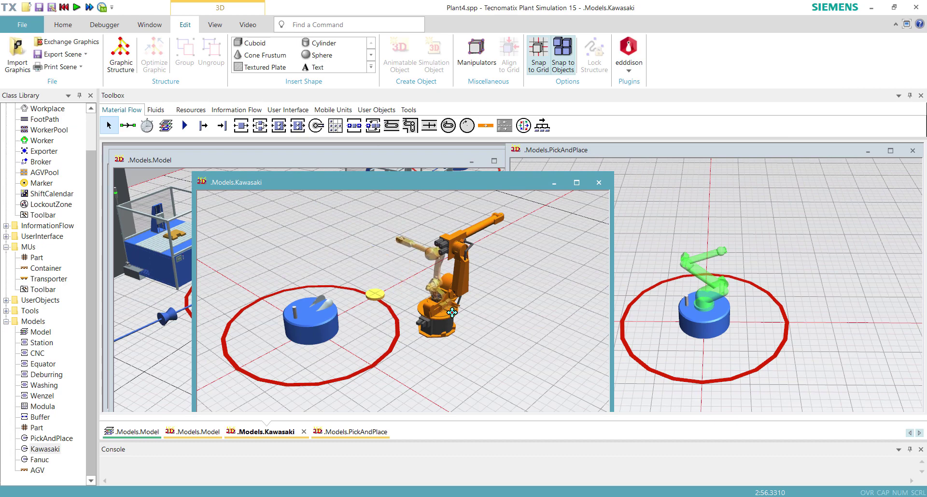
pyautogui.click(512, 360)
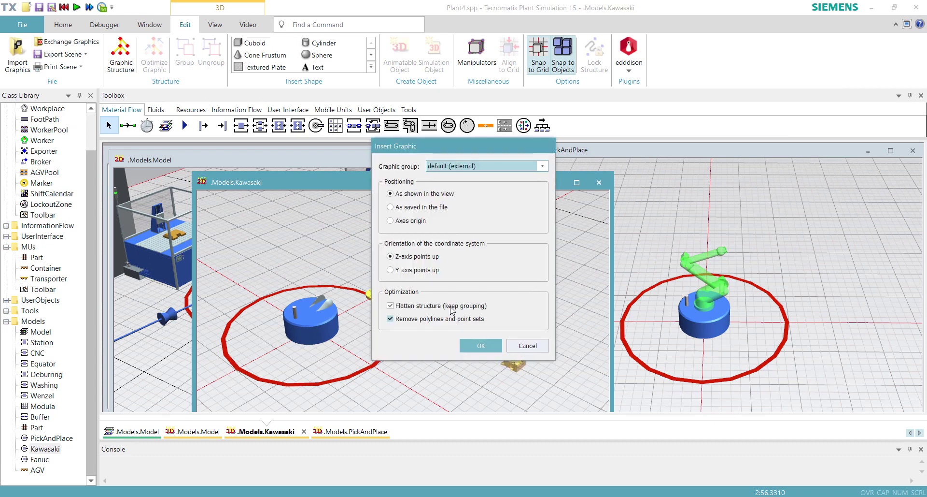
pyautogui.moveTo(457, 150); pyautogui.dragTo(672, 144)
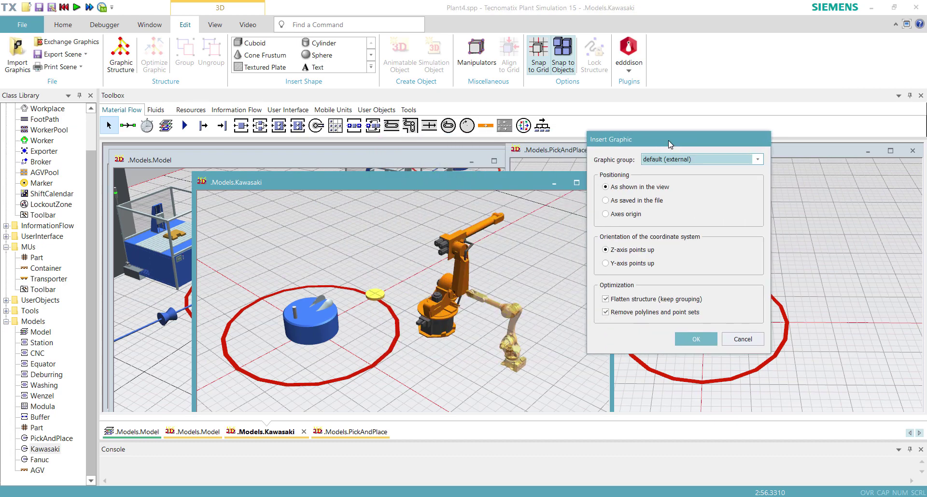
pyautogui.click(695, 340)
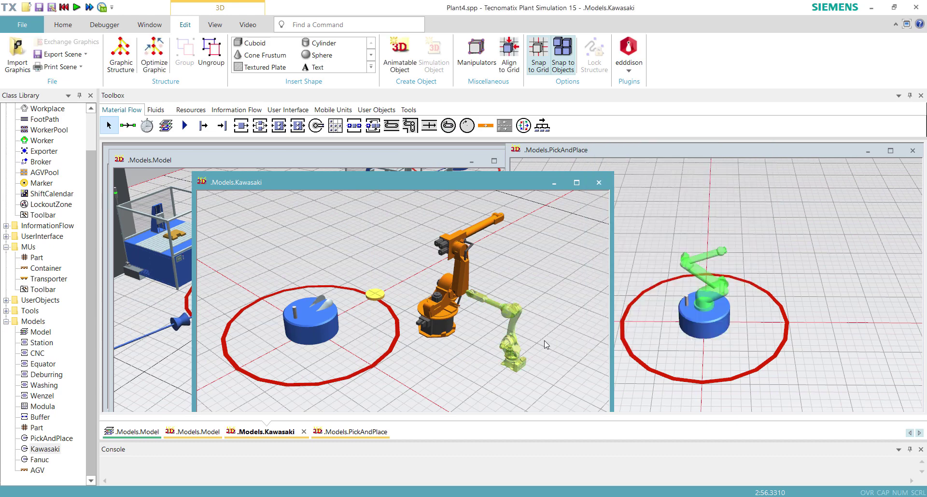
# - Rotate the imported robot graphic by 90° about its Z axis and move it inside the red circle beside the blue stand
pyautogui.rightClick(517, 360)
pyautogui.click(566, 362)
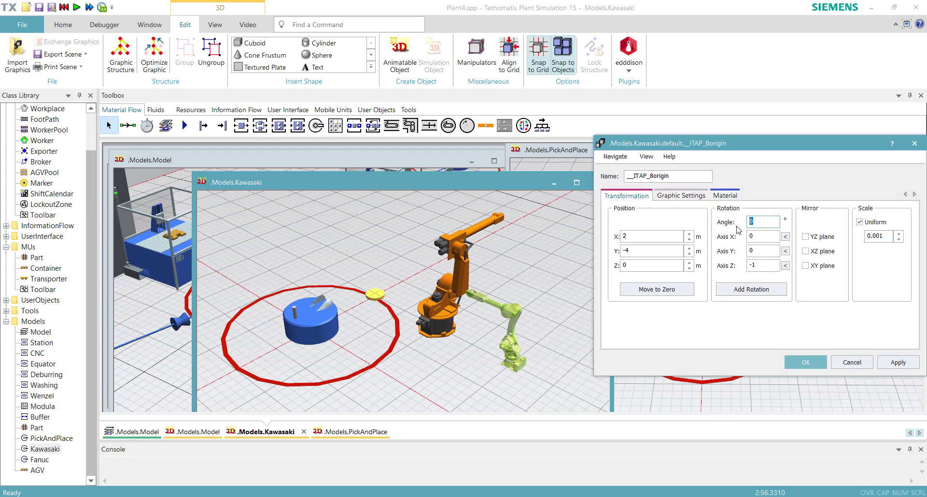
pyautogui.write('90')
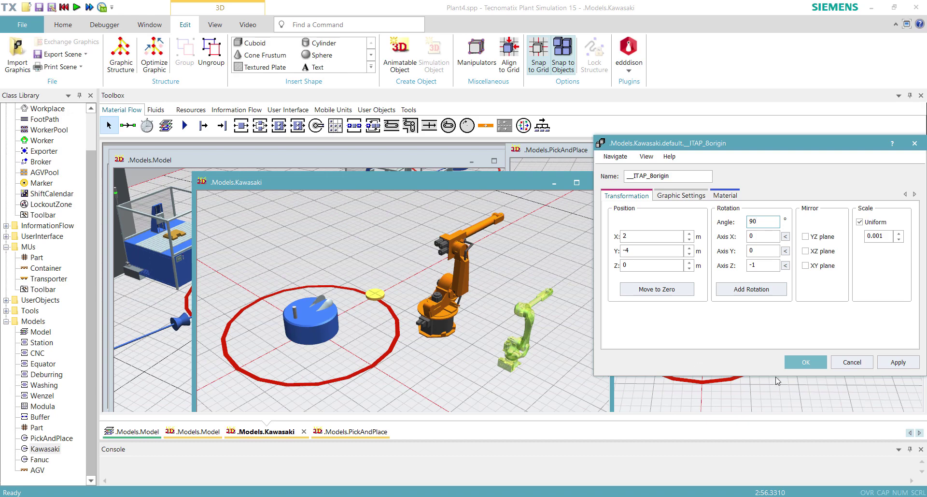
pyautogui.click(806, 362)
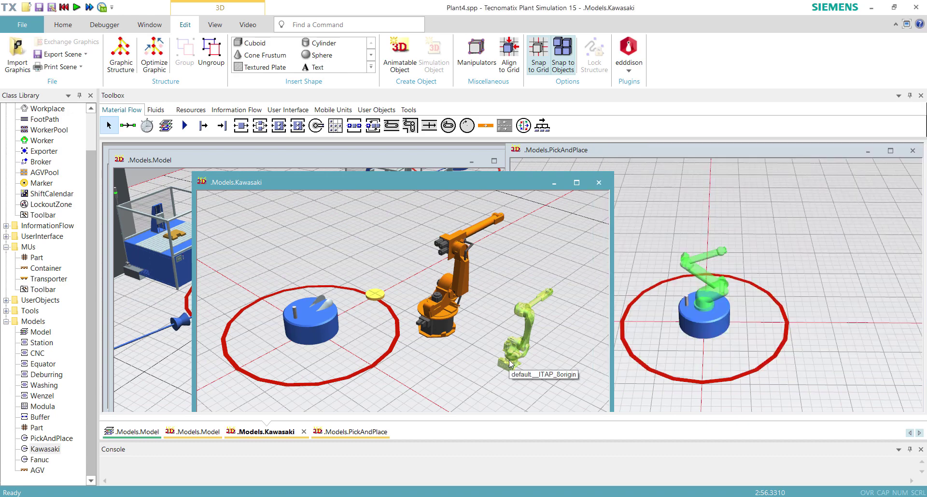
pyautogui.moveTo(509, 365); pyautogui.dragTo(340, 347)
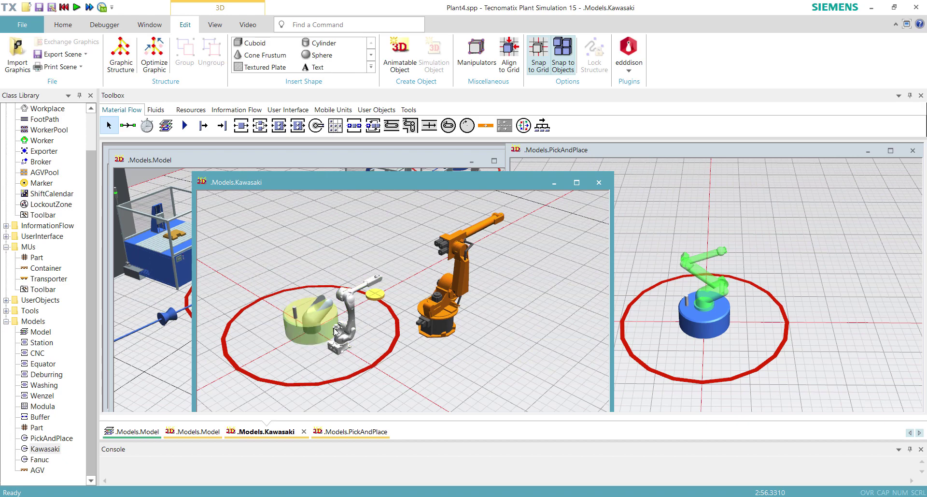
# - Delete the blue stand graphic and the animatable object Z from the centre of the red circle
pyautogui.press('Delete')
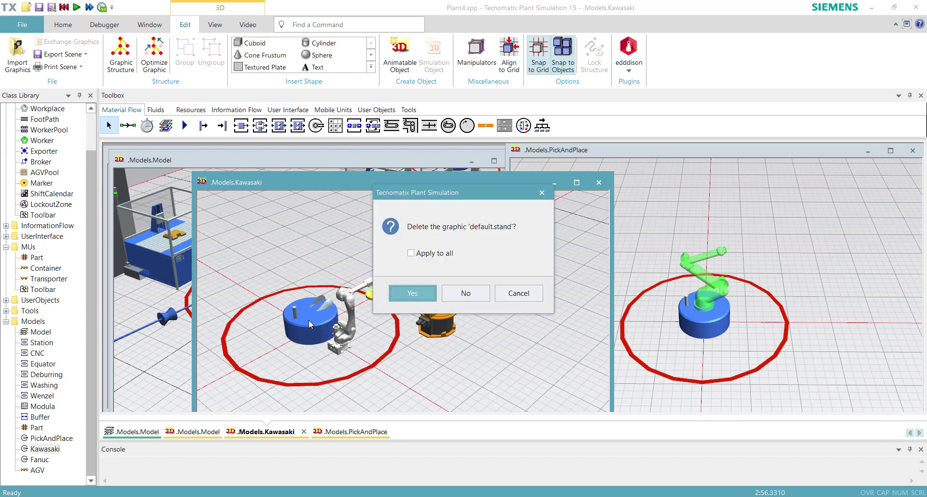
pyautogui.click(412, 295)
pyautogui.press('Delete')
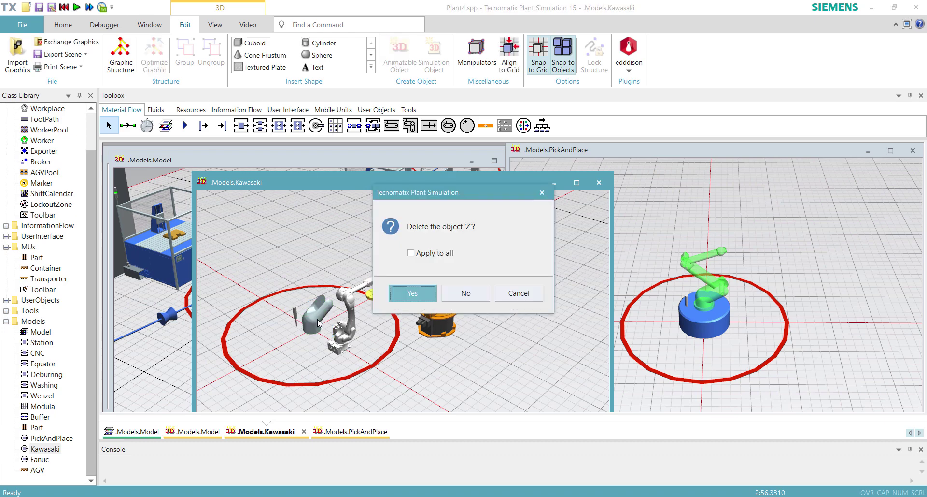
pyautogui.click(413, 295)
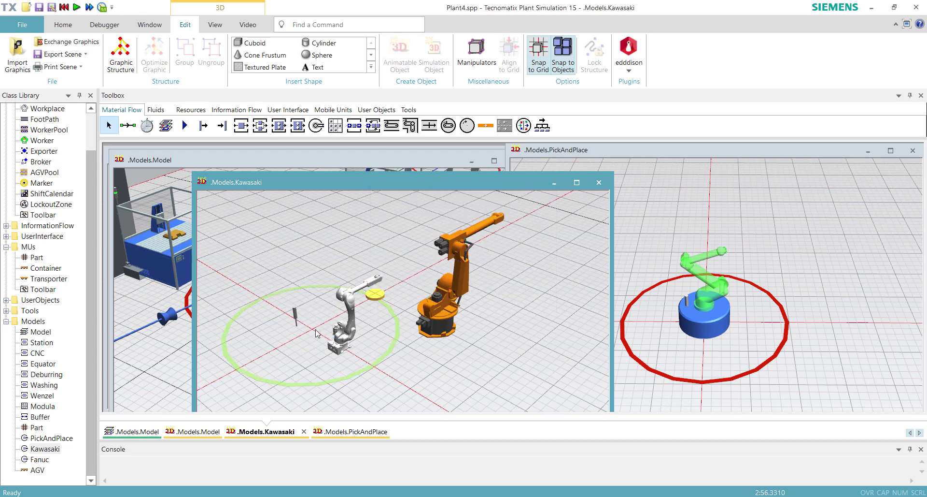
# - Move the imported robot graphic to the origin at the centre of the red circle
pyautogui.click(331, 340)
pyautogui.moveTo(338, 343); pyautogui.dragTo(313, 330)
pyautogui.click(346, 352)
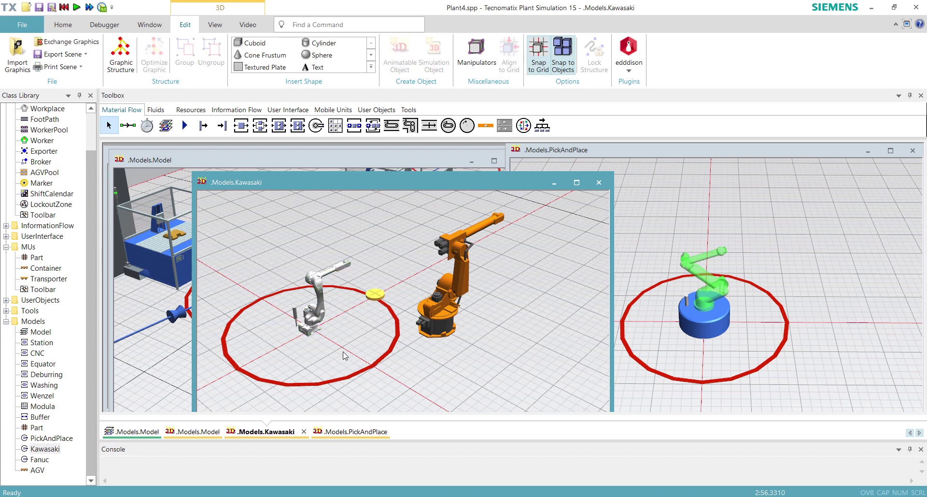
pyautogui.moveTo(345, 351); pyautogui.dragTo(399, 345, button='middle')
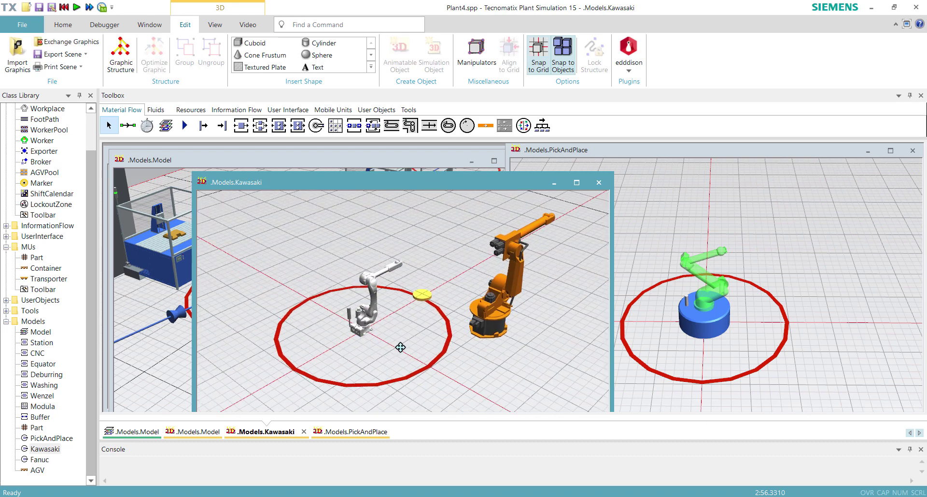
pyautogui.click(419, 300)
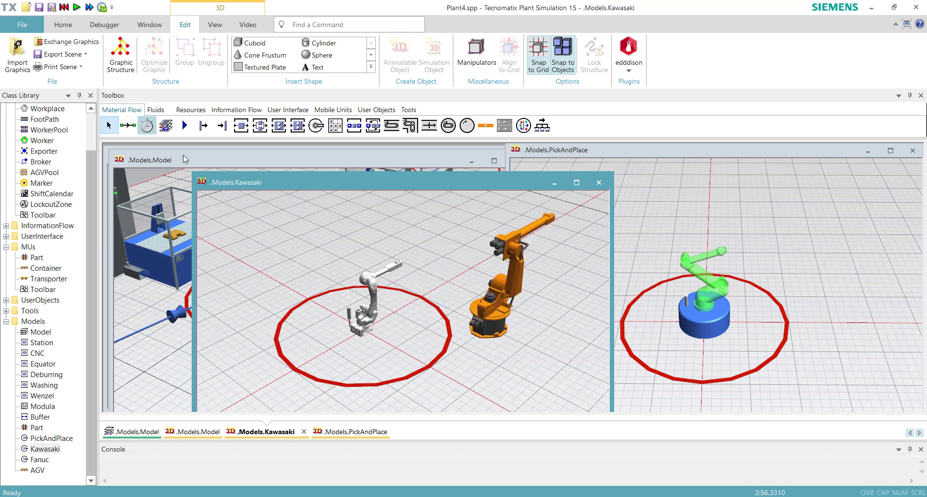
# - Expand the default group in the graphic structure and check the position of __ITAP_8origin in its 3D properties
pyautogui.click(121, 55)
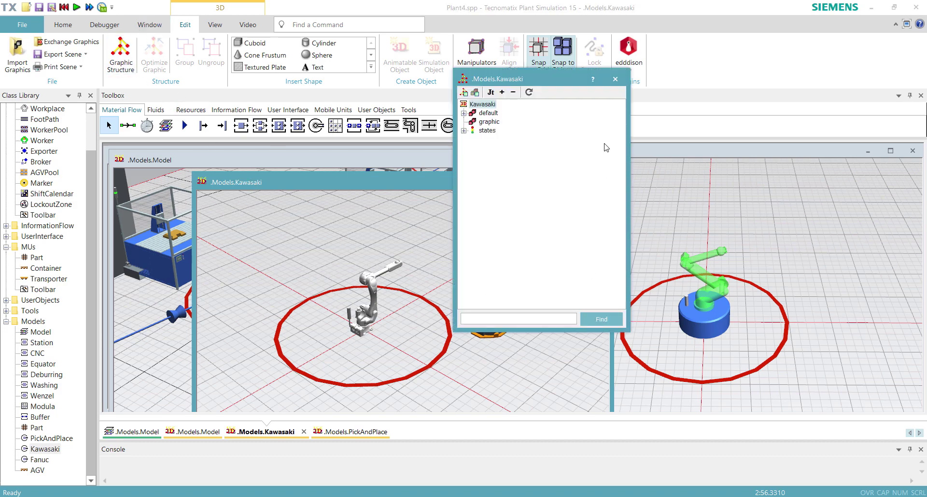
pyautogui.click(463, 112)
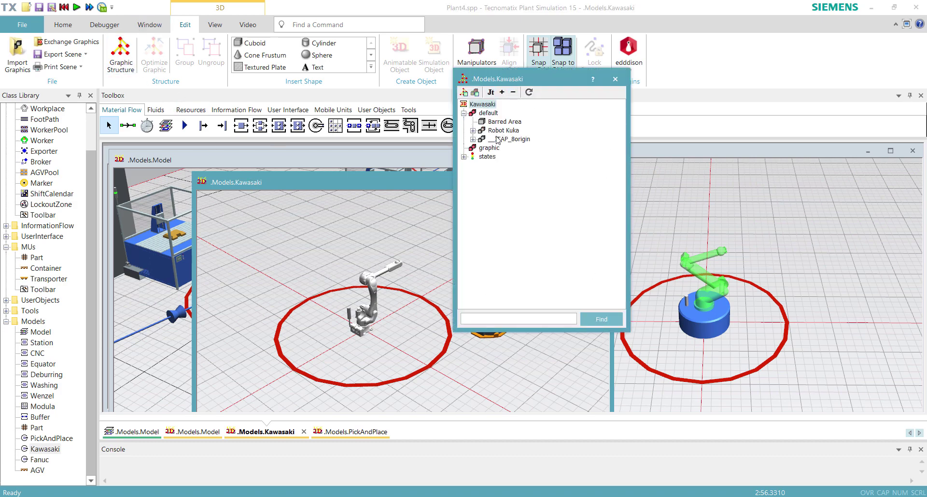
pyautogui.click(498, 139)
pyautogui.rightClick(498, 139)
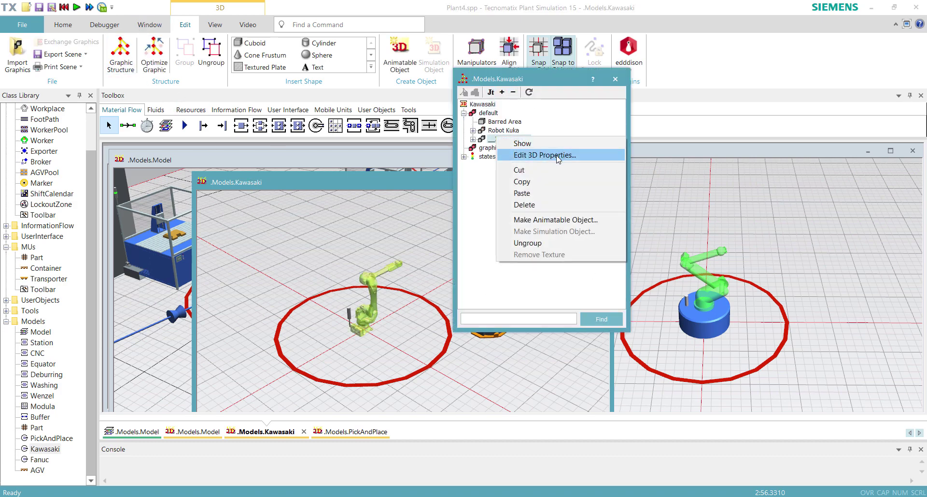
pyautogui.click(517, 153)
pyautogui.click(638, 279)
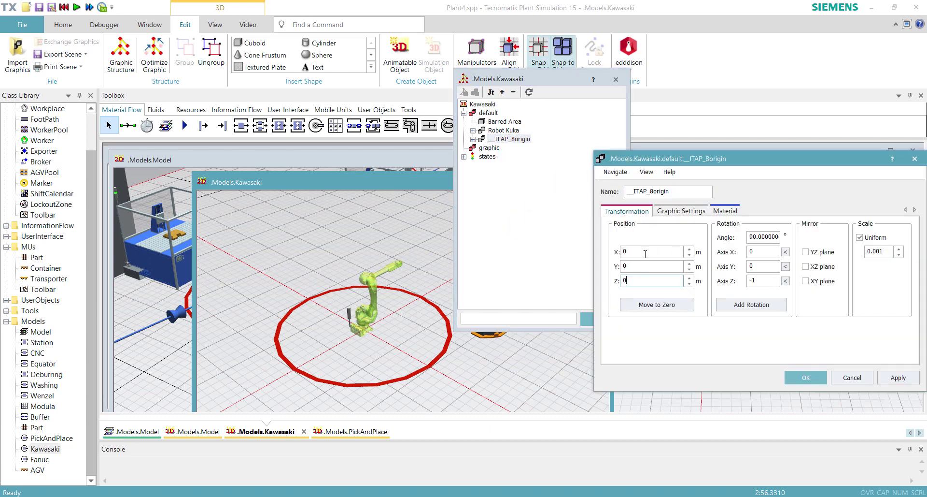
pyautogui.click(645, 251)
pyautogui.click(801, 376)
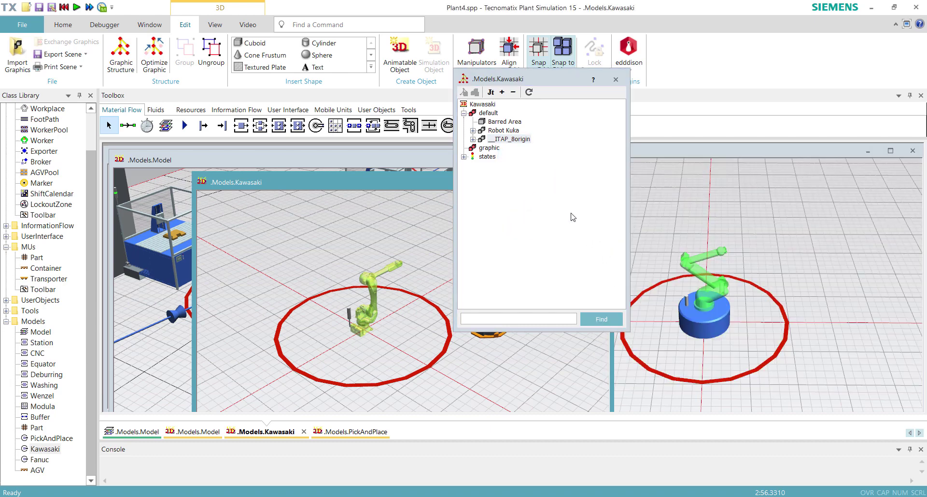
# - Delete the Robot Kuka graphic from the default group
pyautogui.rightClick(504, 136)
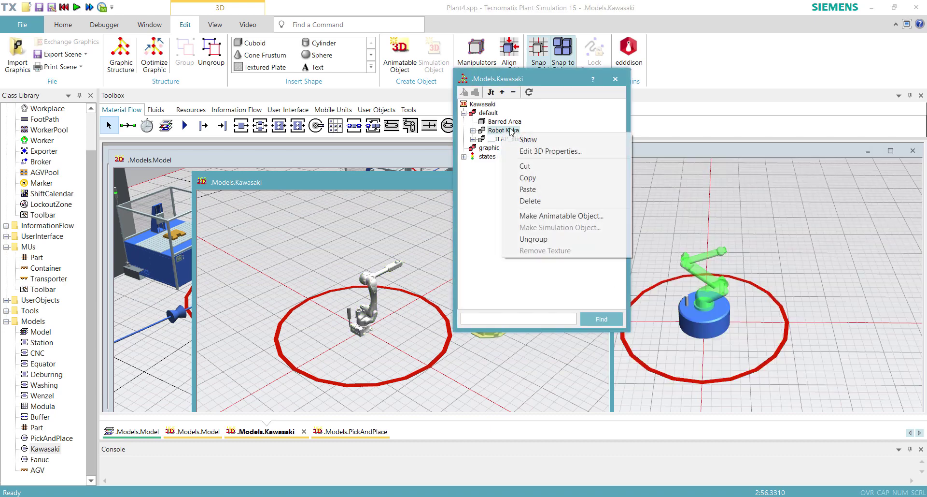
pyautogui.click(560, 201)
pyautogui.click(468, 282)
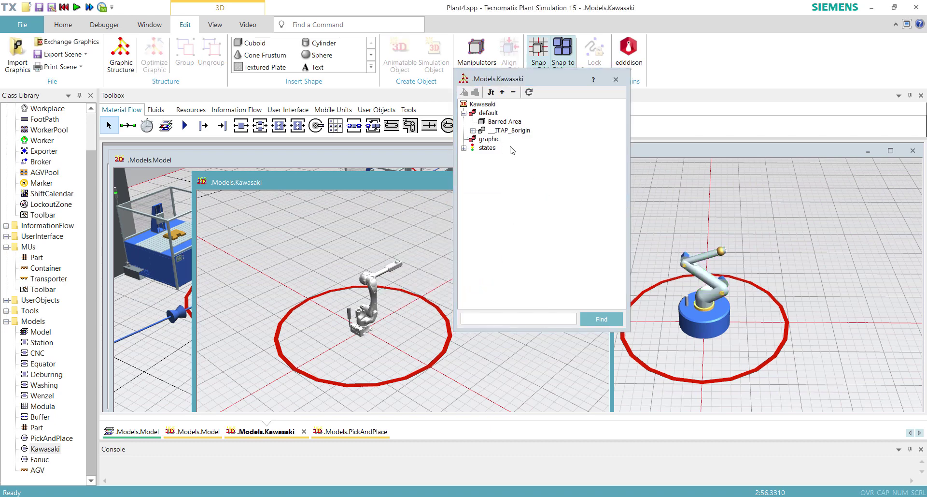
# - Copy the __ITAP_8origin graphic from the default group into the group named graphic
pyautogui.click(512, 130)
pyautogui.click(489, 139)
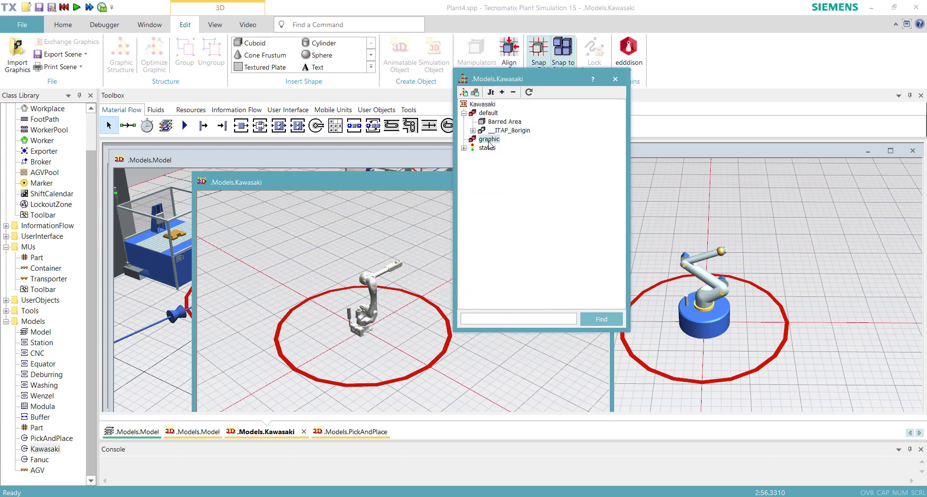
pyautogui.rightClick(501, 131)
pyautogui.click(548, 177)
pyautogui.rightClick(491, 140)
pyautogui.click(527, 220)
# - Rename the graphic group to backup
pyautogui.click(488, 139)
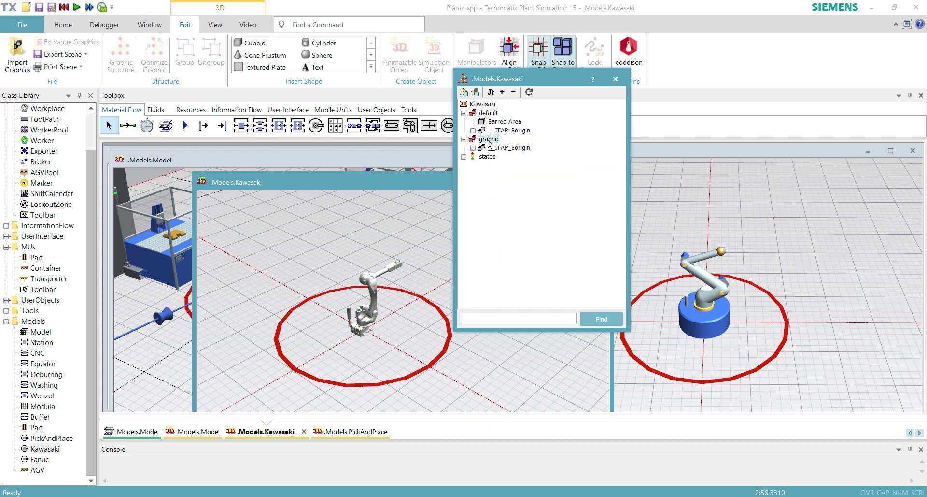
pyautogui.click(490, 140)
pyautogui.write('backup')
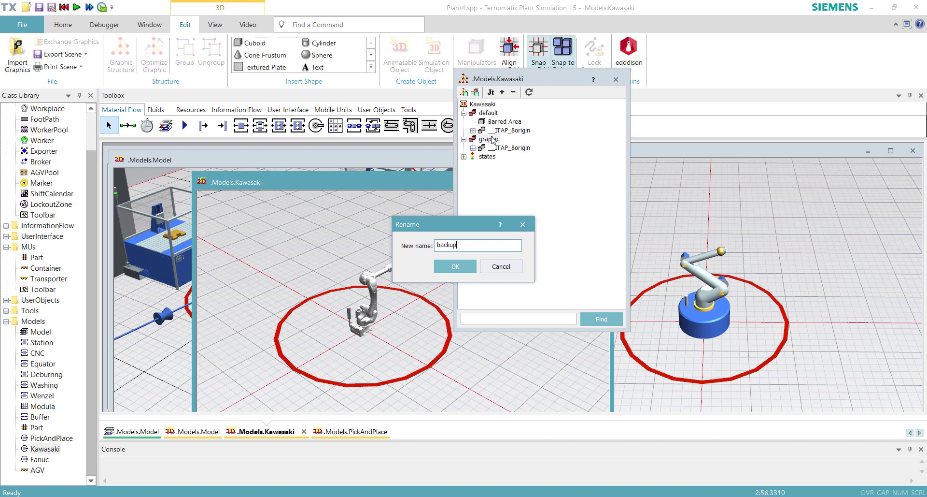
pyautogui.press('Return')
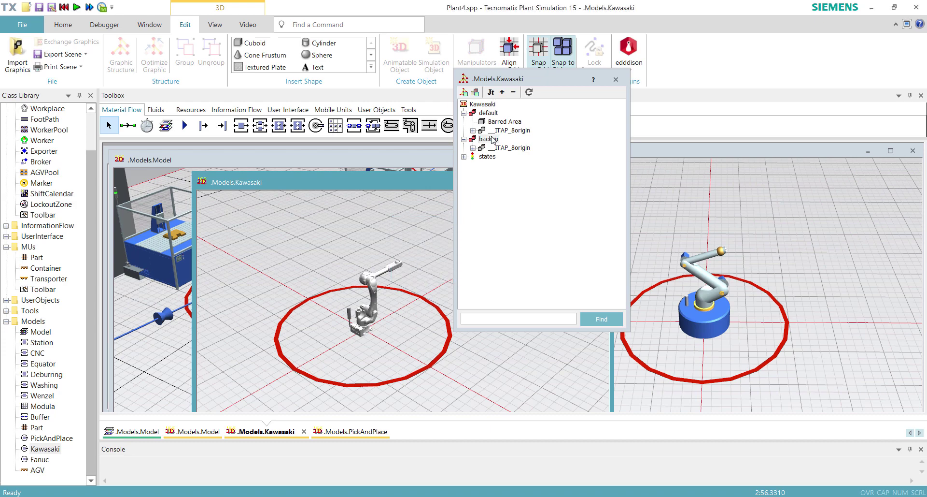
# - Delete the __ITAP_8origin graphic from the default group, leaving the backup group's copy in place
pyautogui.rightClick(500, 129)
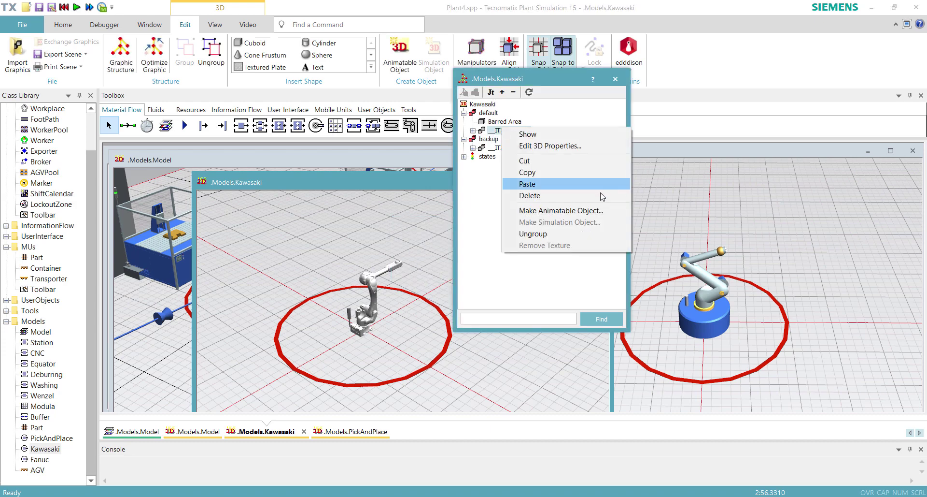
pyautogui.click(581, 196)
pyautogui.click(471, 281)
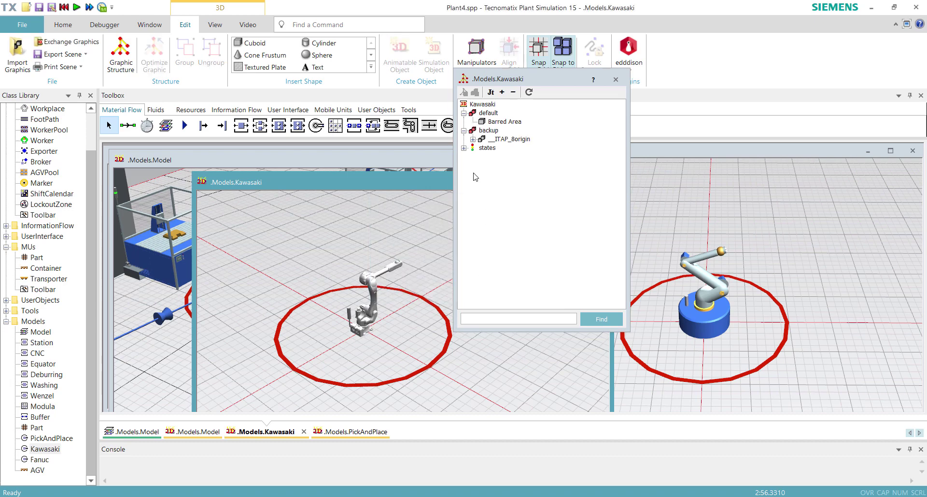
# - Duplicate the backup graphic group within the Kawasaki object
pyautogui.click(490, 131)
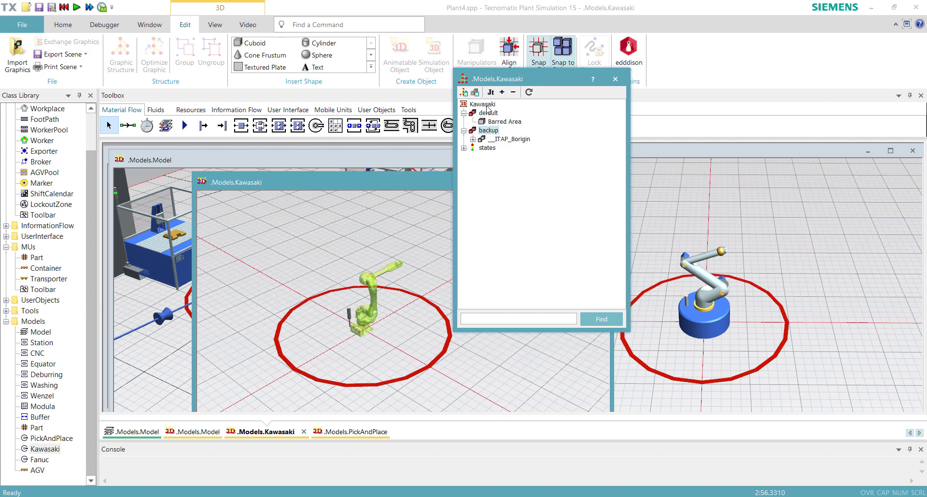
pyautogui.rightClick(485, 131)
pyautogui.click(512, 204)
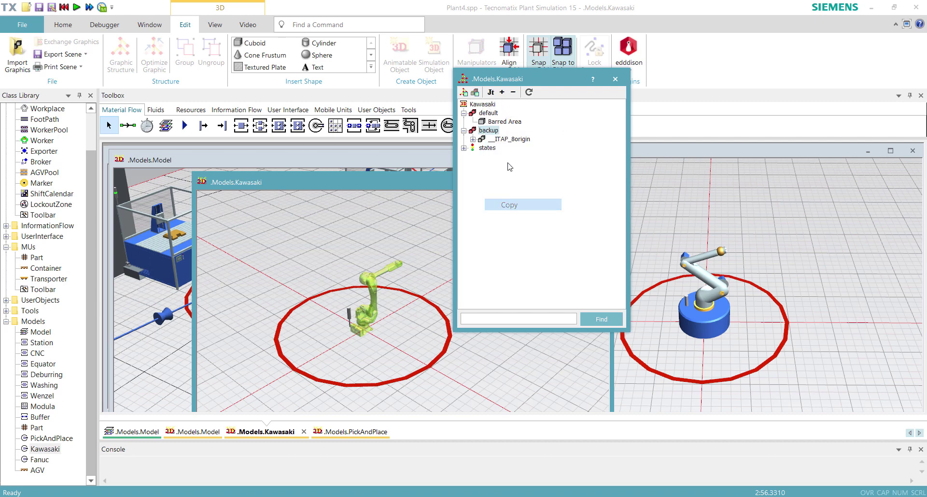
pyautogui.rightClick(486, 105)
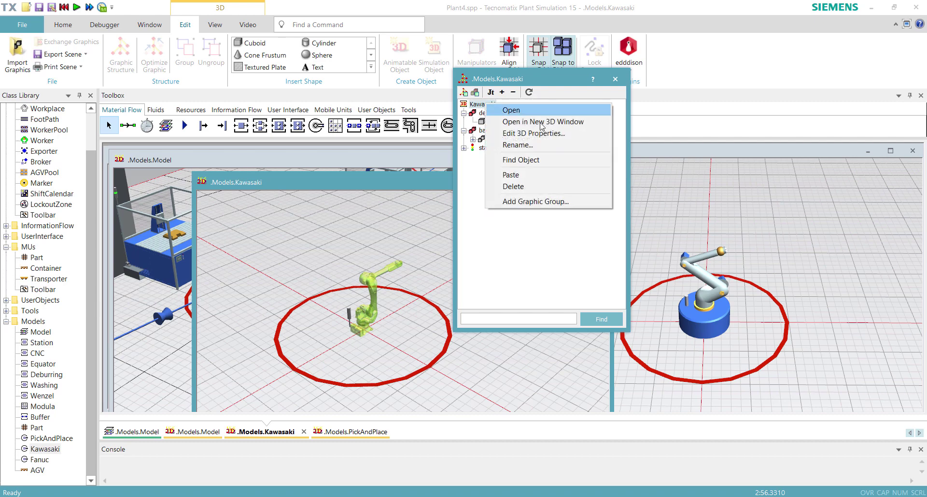
pyautogui.click(535, 174)
# - Show the duplicated group in place of the original backup group and rename the duplicate to work
pyautogui.rightClick(485, 138)
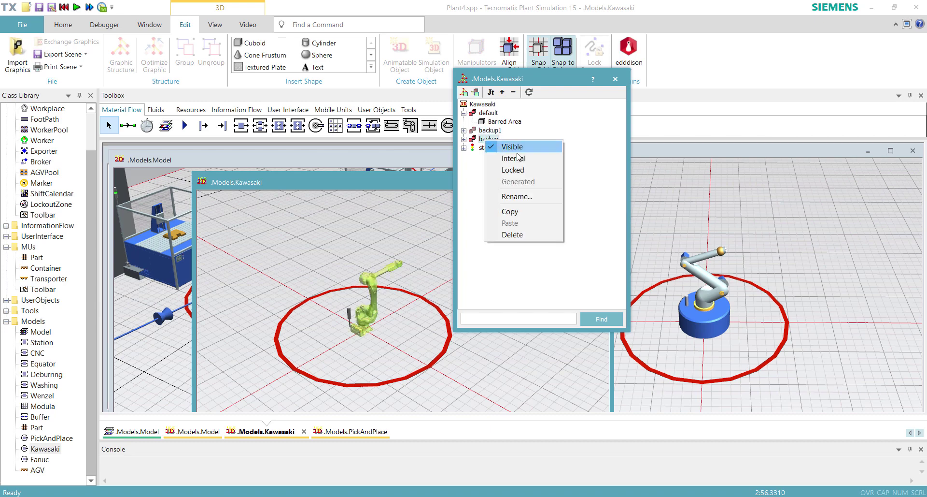
pyautogui.click(495, 137)
pyautogui.rightClick(491, 131)
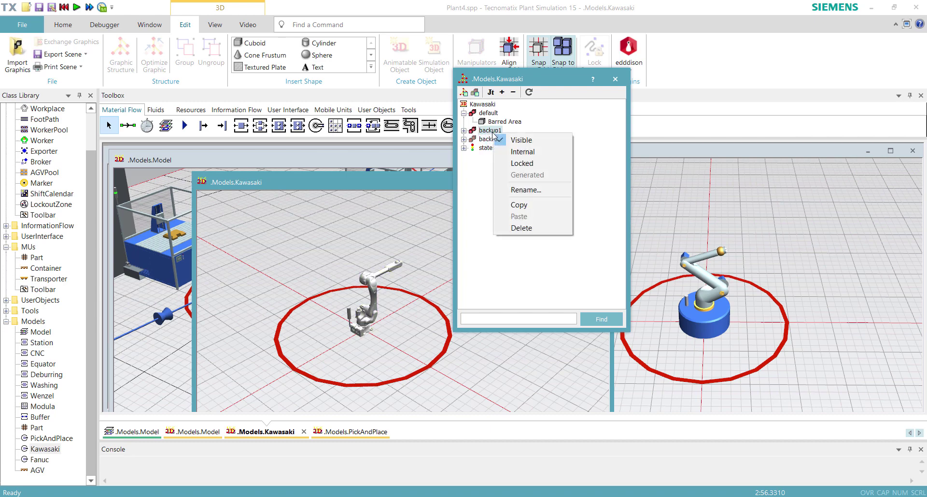
pyautogui.click(531, 190)
pyautogui.write('w')
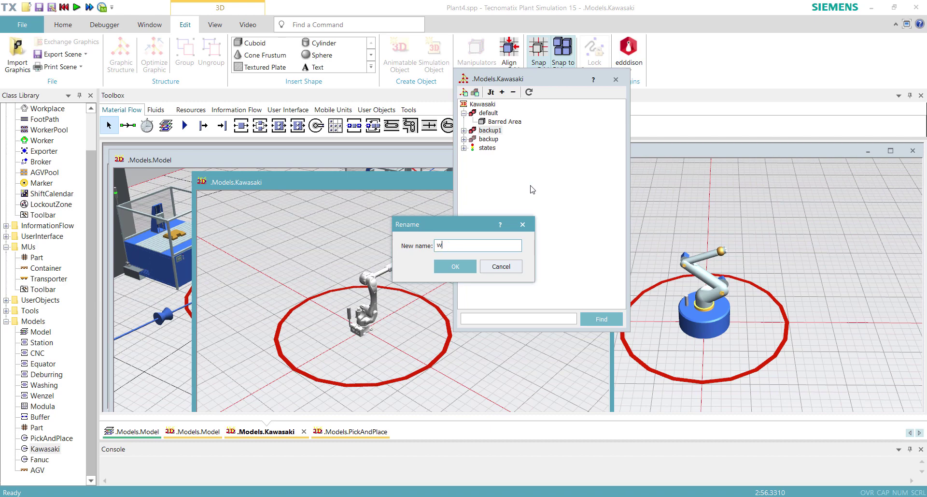
pyautogui.write('ork')
pyautogui.press('Return')
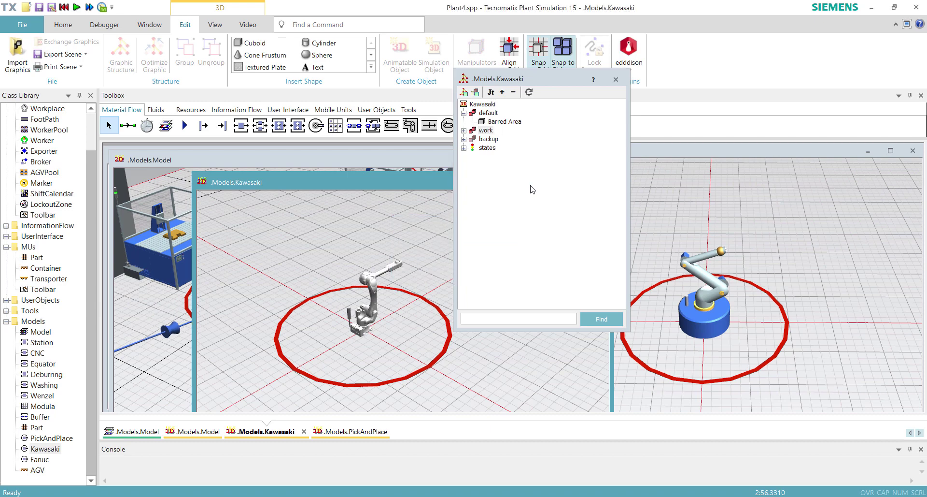
# - Make the UNIT ROTOR TRUNK graphic in the work group an animatable object named Z
pyautogui.click(499, 166)
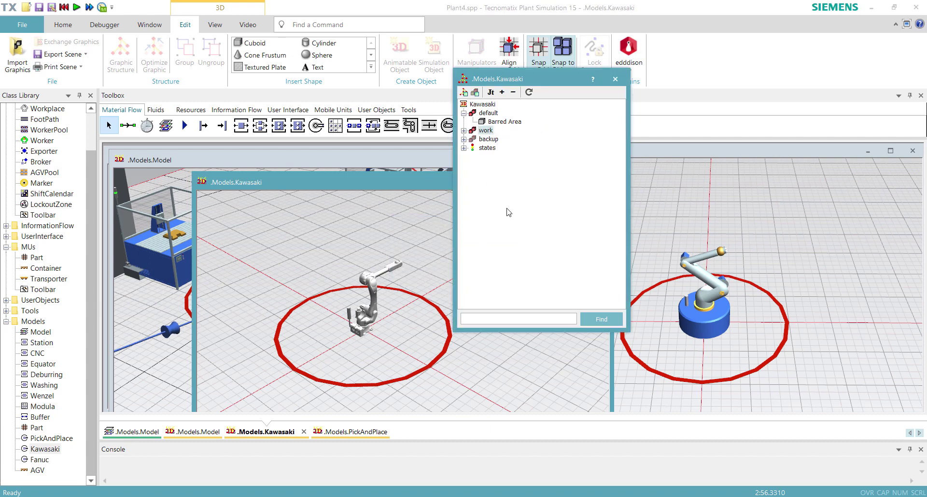
pyautogui.click(464, 130)
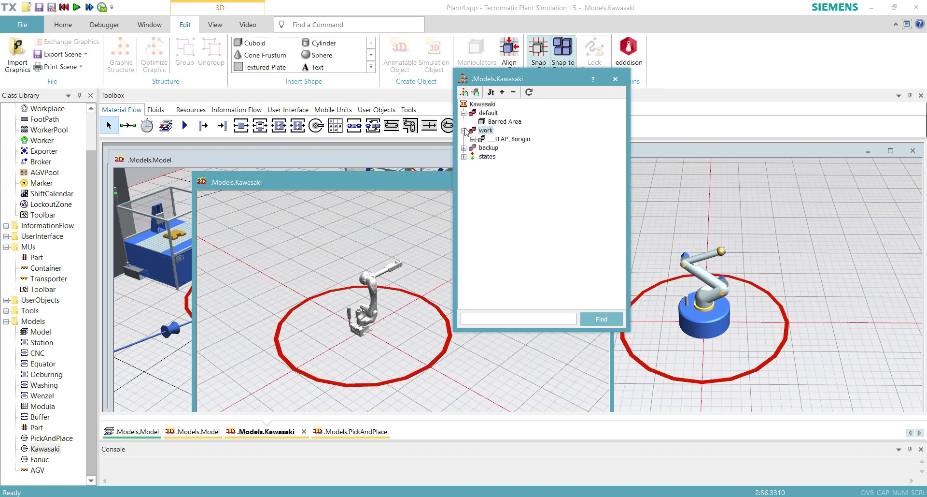
pyautogui.click(473, 139)
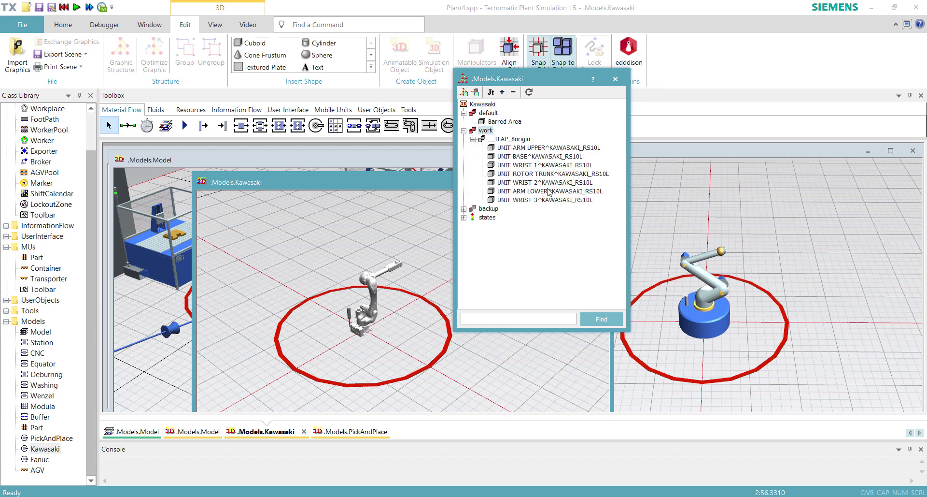
pyautogui.click(523, 183)
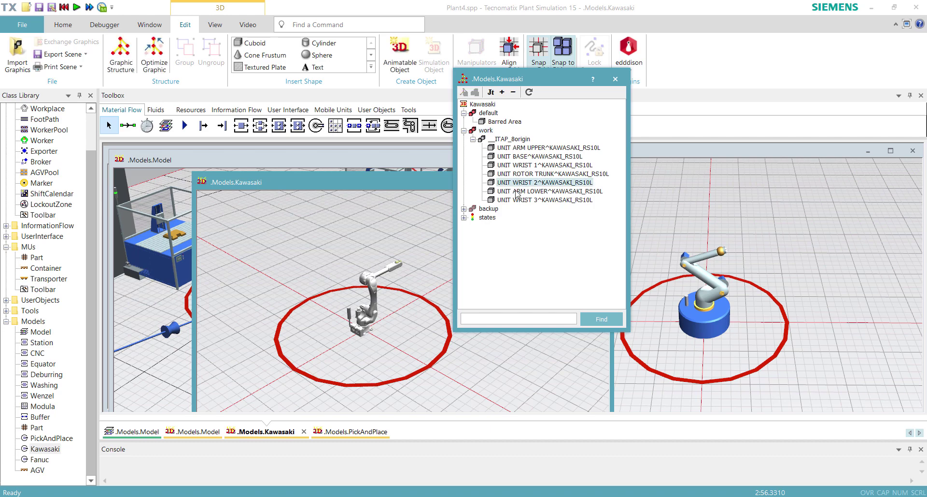
pyautogui.click(528, 175)
pyautogui.scroll(5, 356, 348)
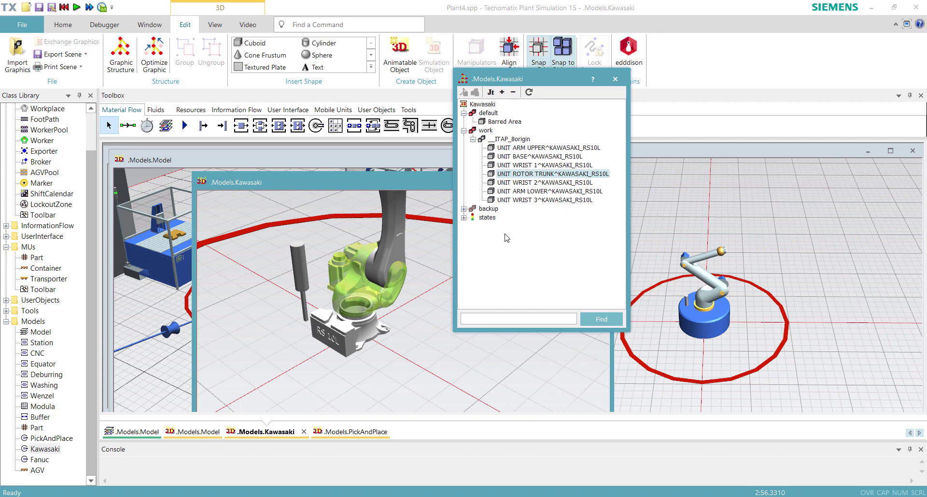
pyautogui.rightClick(534, 178)
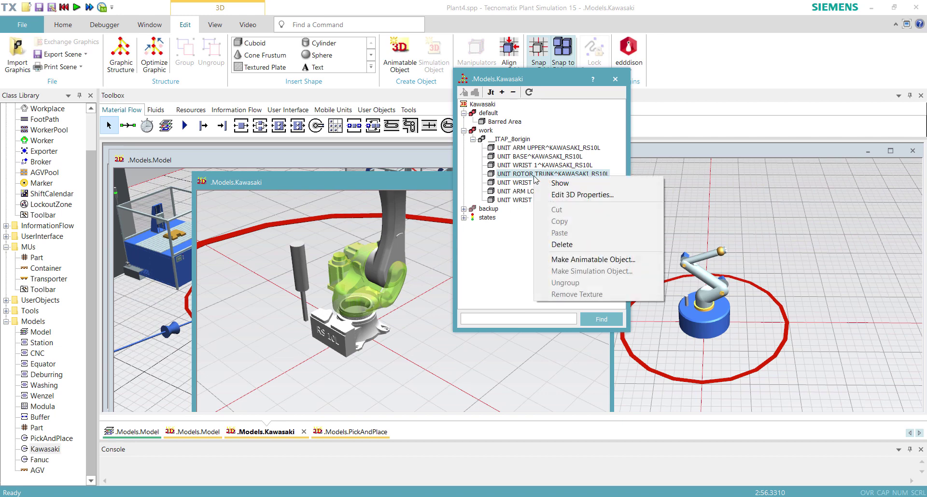
pyautogui.click(586, 262)
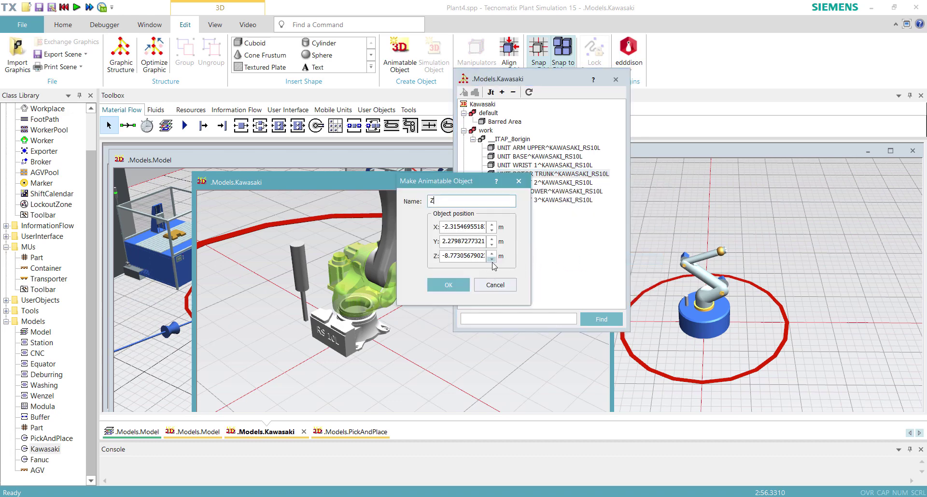
pyautogui.click(449, 285)
# - Set the X, Y and Z position of the UNIT ROTOR TRUNK graphic inside the Z object to 0
pyautogui.scroll(-5, 399, 309)
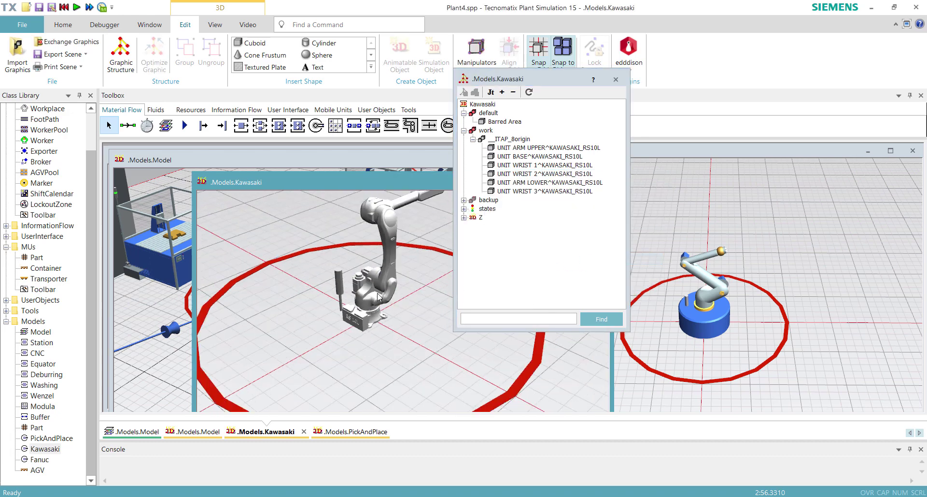
pyautogui.click(464, 219)
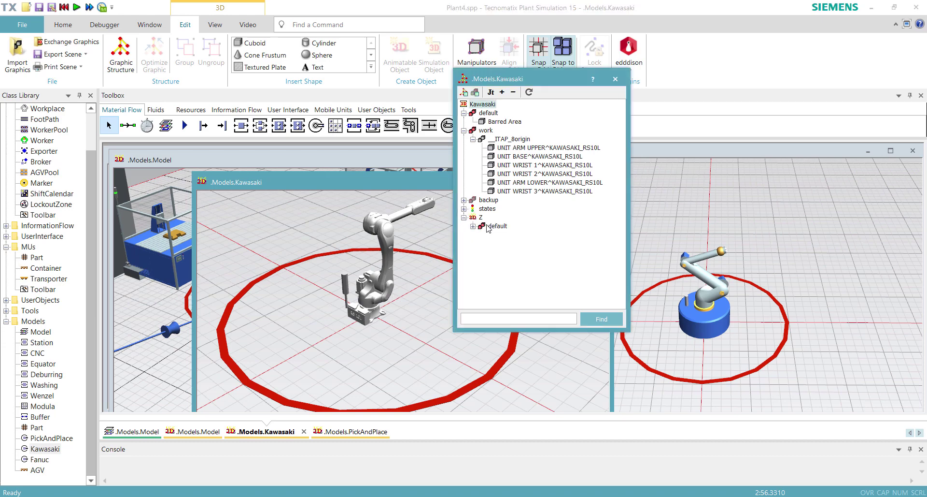
pyautogui.click(473, 226)
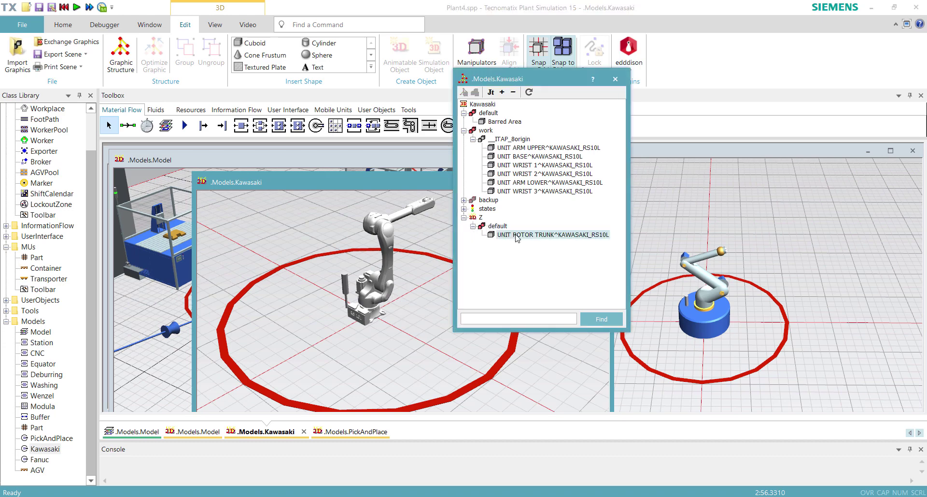
pyautogui.rightClick(516, 236)
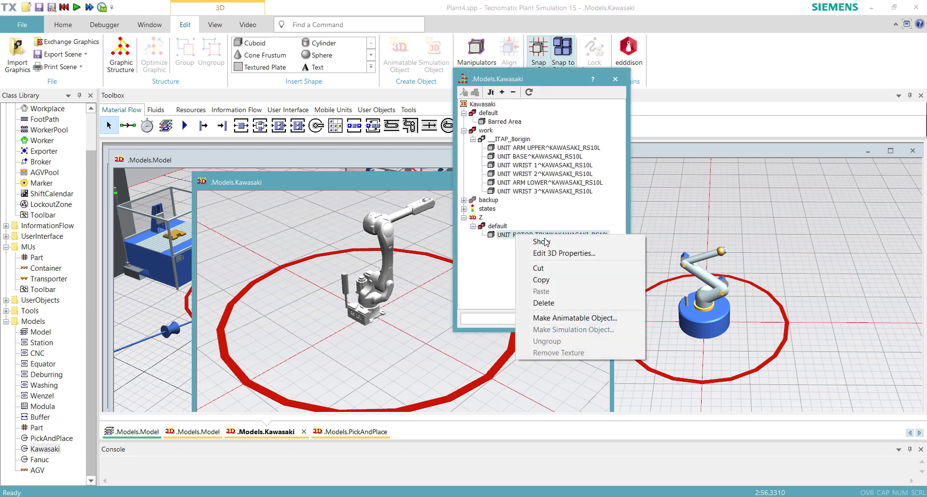
pyautogui.click(573, 256)
pyautogui.click(676, 251)
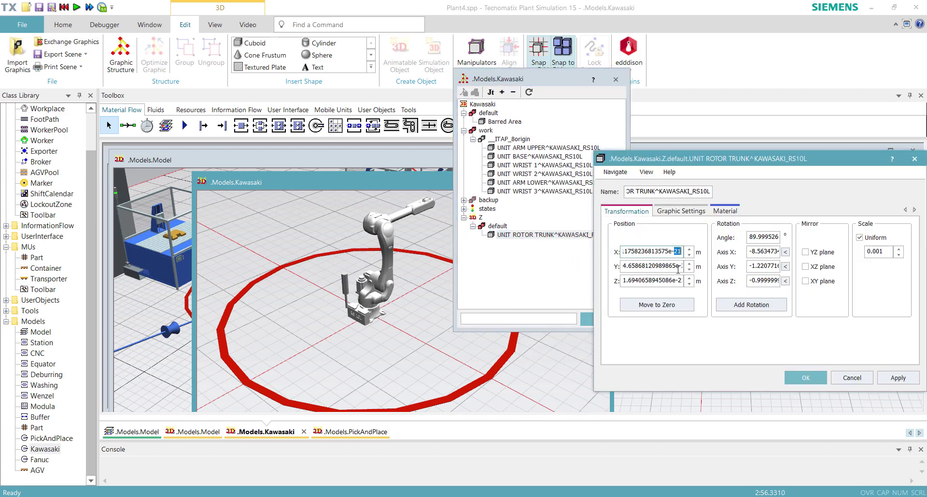
pyautogui.press('Tab')
pyautogui.moveTo(668, 280); pyautogui.dragTo(710, 296)
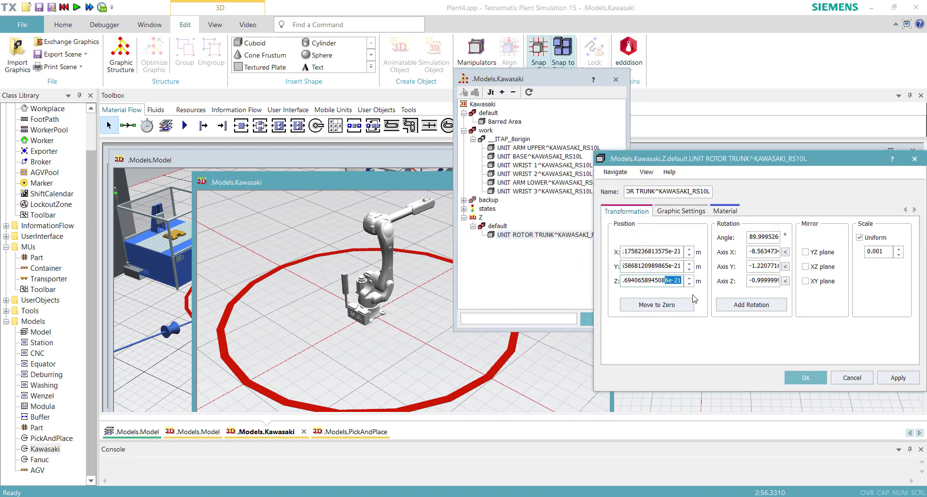
pyautogui.doubleClick(668, 251)
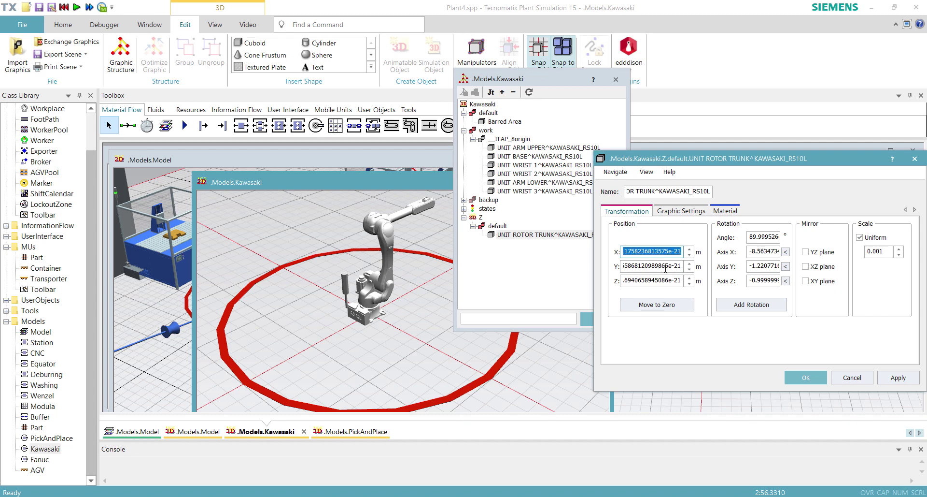
pyautogui.write('0')
pyautogui.doubleClick(670, 266)
pyautogui.write('0')
pyautogui.doubleClick(671, 280)
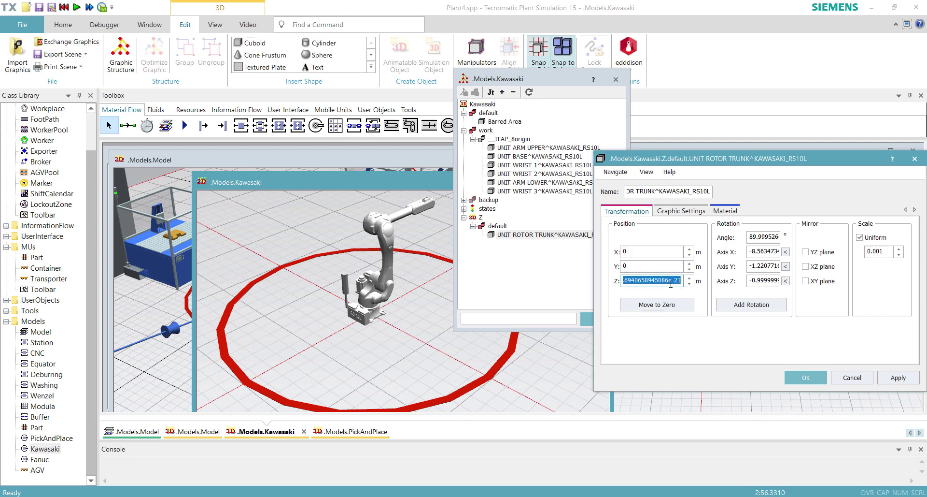
pyautogui.write('0')
pyautogui.click(789, 374)
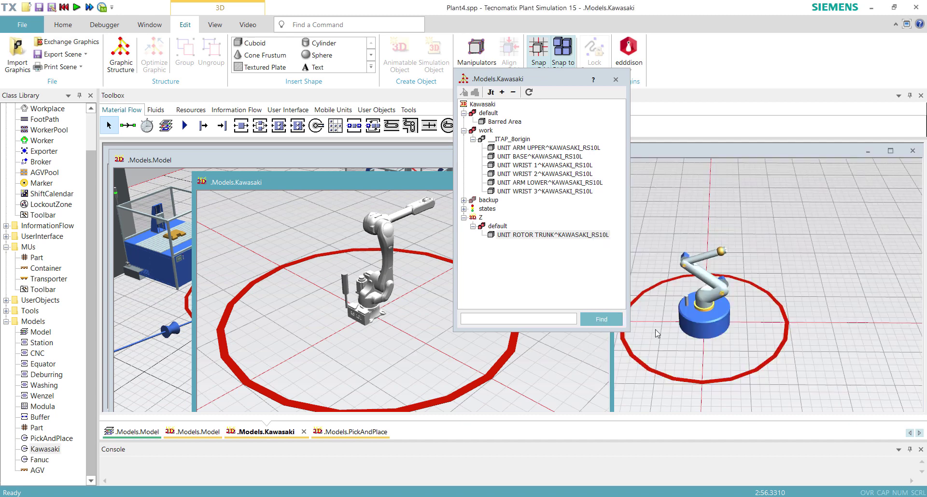
# - Examine the X, Y and Z position values in the Z object's 3D properties
pyautogui.rightClick(480, 218)
pyautogui.click(536, 259)
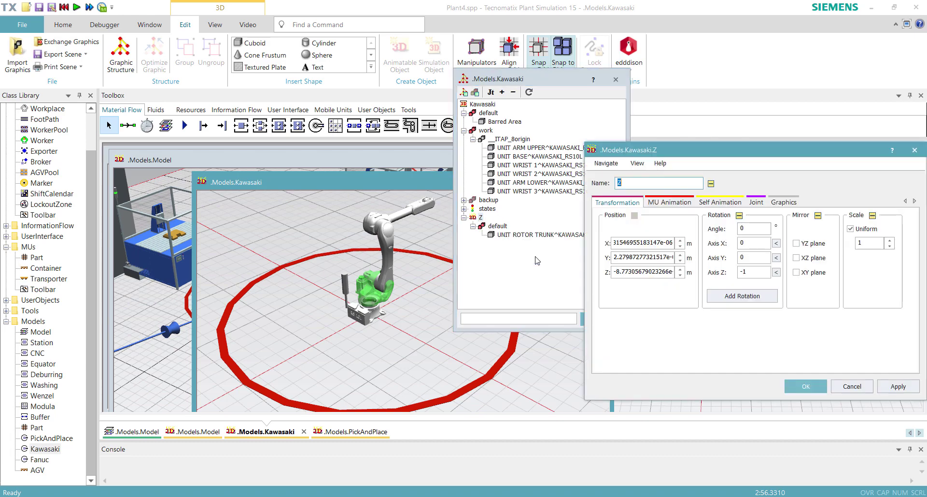
pyautogui.moveTo(651, 242); pyautogui.dragTo(718, 286)
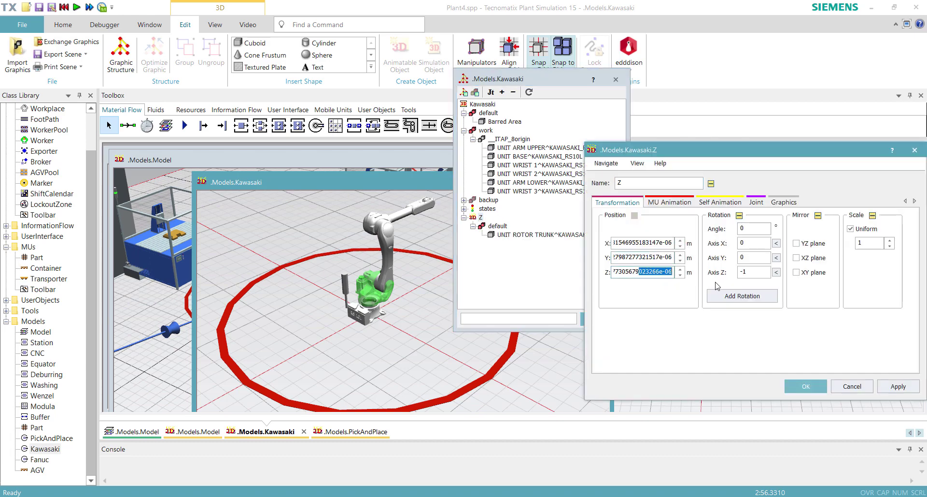
pyautogui.click(642, 271)
pyautogui.moveTo(637, 256); pyautogui.dragTo(589, 262)
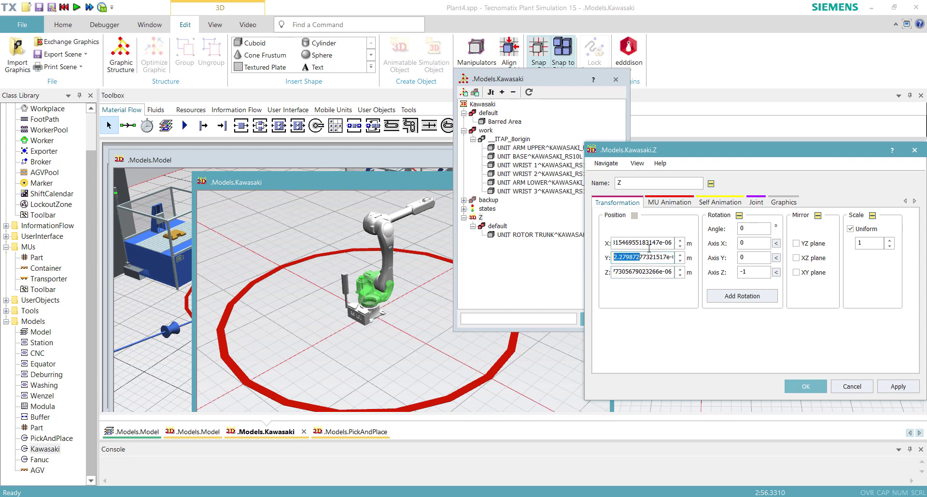
pyautogui.moveTo(649, 242); pyautogui.dragTo(567, 245)
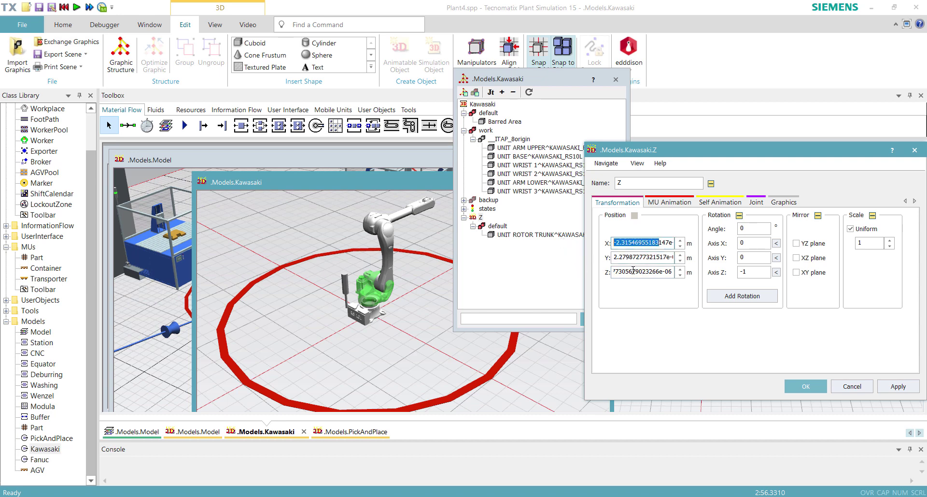
pyautogui.moveTo(633, 271); pyautogui.dragTo(571, 269)
pyautogui.moveTo(650, 272); pyautogui.dragTo(695, 274)
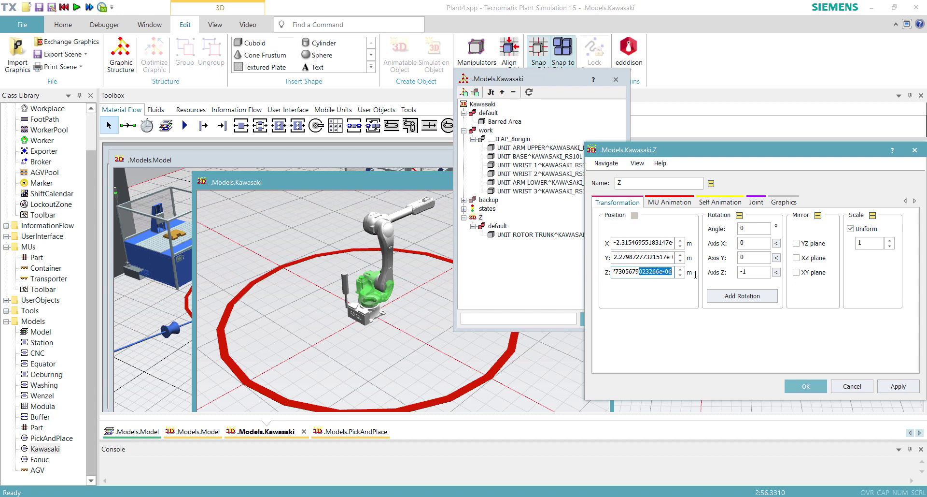
pyautogui.moveTo(639, 272); pyautogui.dragTo(580, 267)
pyautogui.click(630, 257)
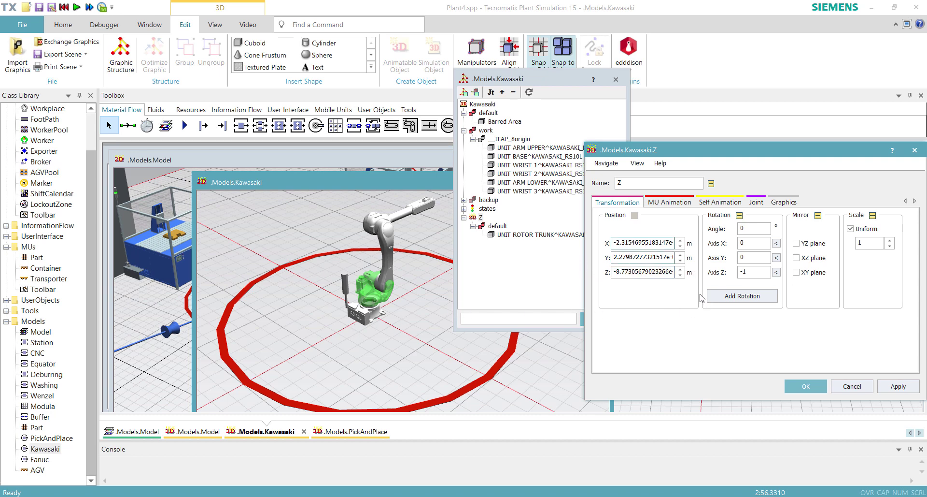
pyautogui.doubleClick(669, 245)
pyautogui.write('0')
pyautogui.doubleClick(666, 258)
pyautogui.write('0')
pyautogui.doubleClick(652, 273)
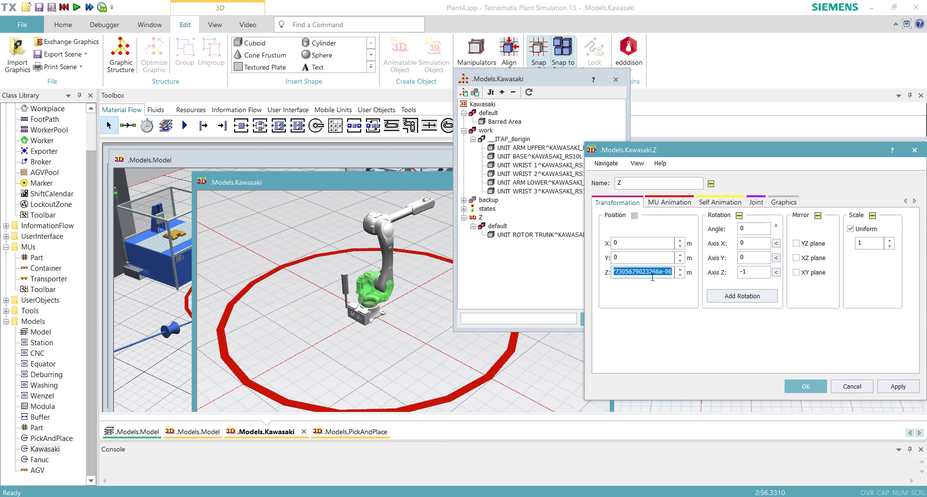
pyautogui.write('0')
pyautogui.scroll(5, 374, 258)
pyautogui.scroll(-2, 376, 231)
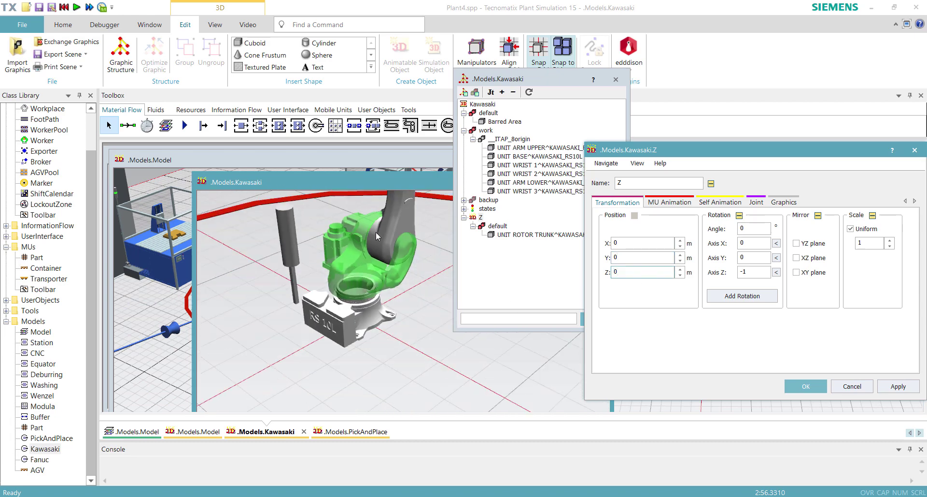
pyautogui.click(852, 386)
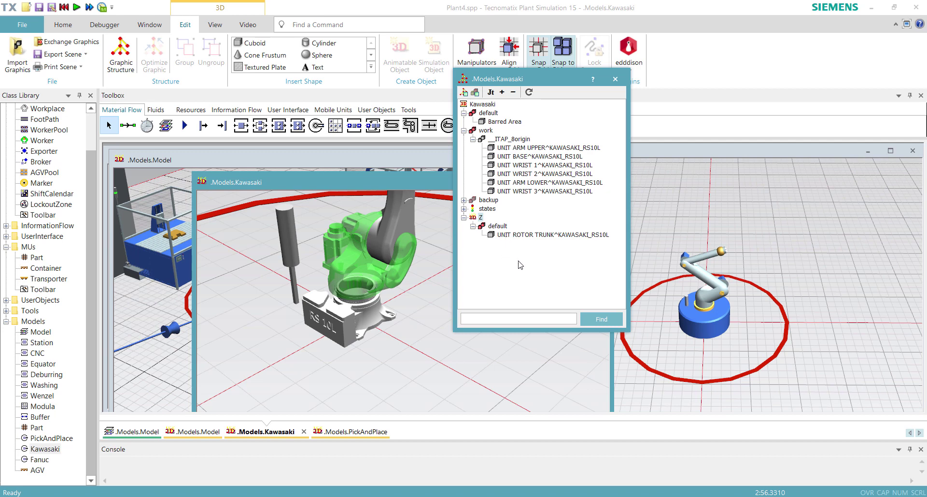
# - Open the Z object in a new 3D window and select its UNIT ROTOR TRUNK graphic
pyautogui.rightClick(478, 218)
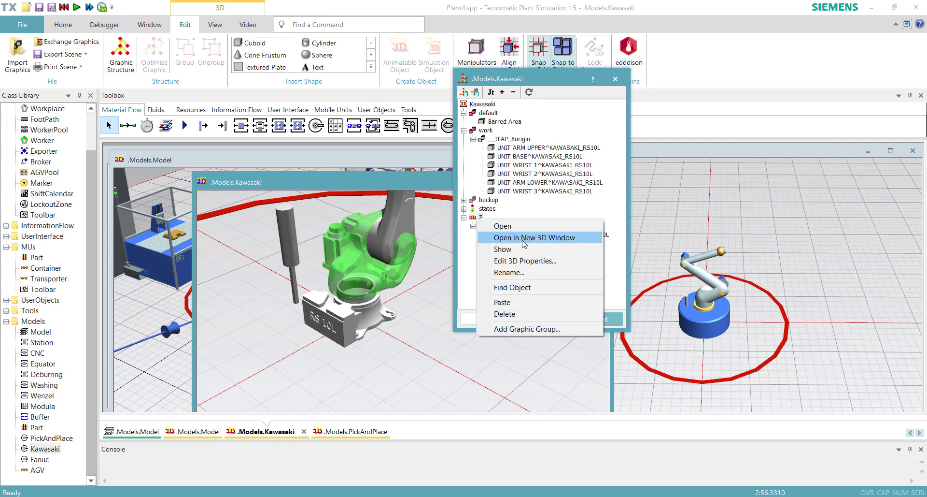
pyautogui.click(525, 239)
pyautogui.moveTo(405, 297); pyautogui.dragTo(418, 312, button='right')
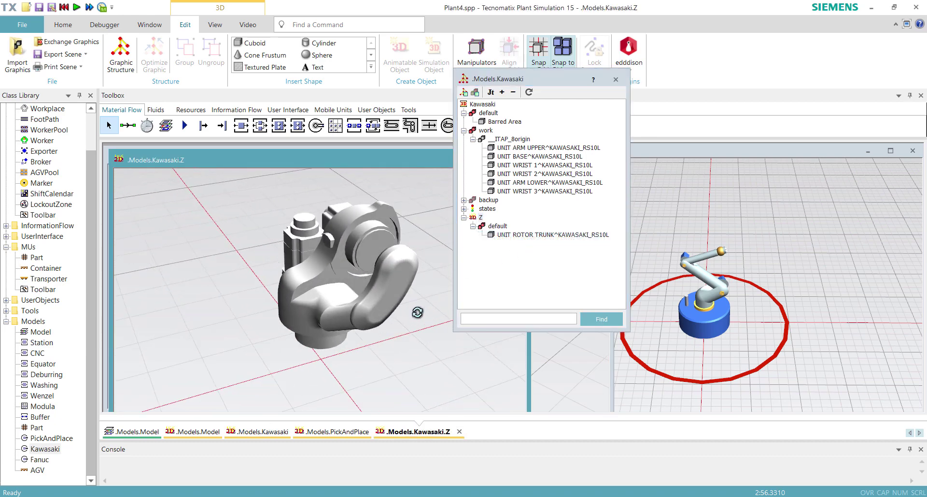
pyautogui.click(531, 235)
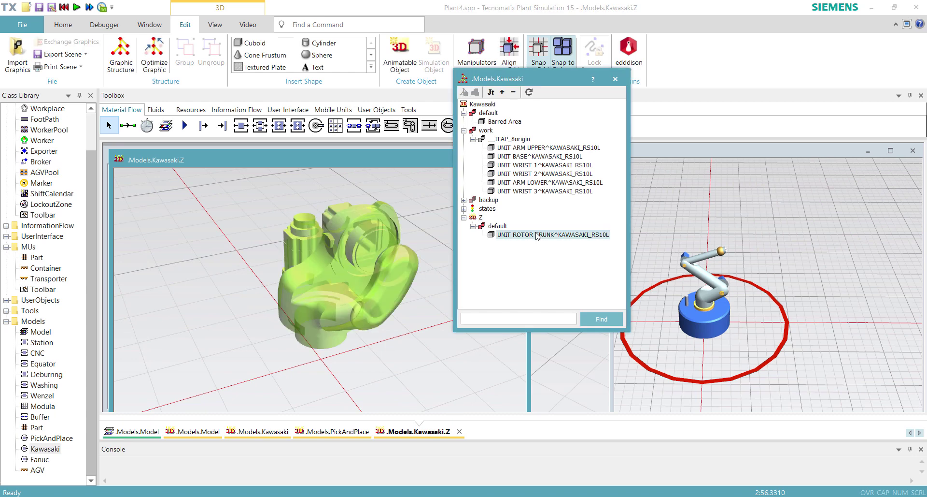
# - Examine the rotation axis values of the UNIT ROTOR TRUNK graphic inside the Z object
pyautogui.rightClick(537, 236)
pyautogui.click(570, 251)
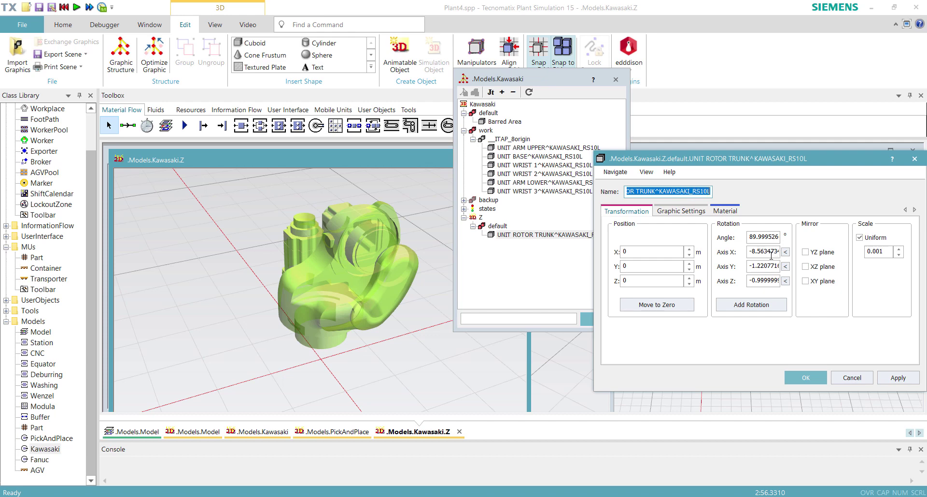
pyautogui.moveTo(770, 253); pyautogui.dragTo(778, 280)
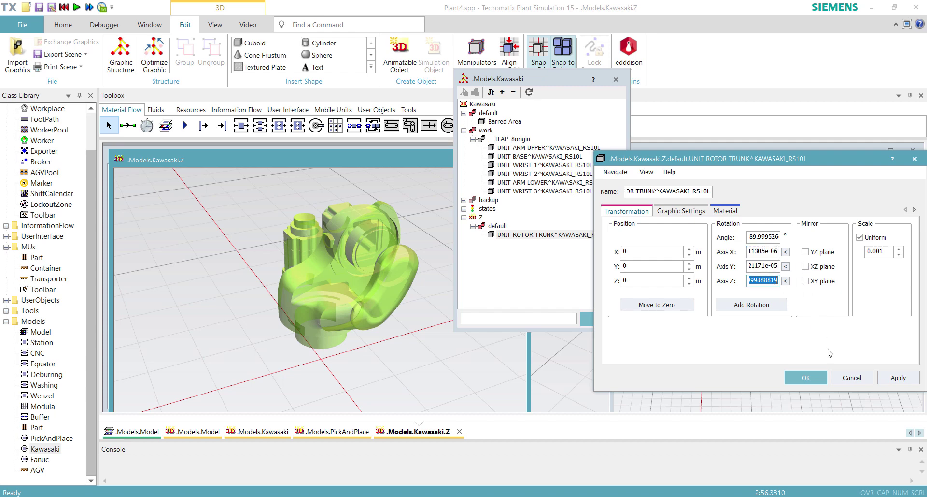
pyautogui.click(848, 379)
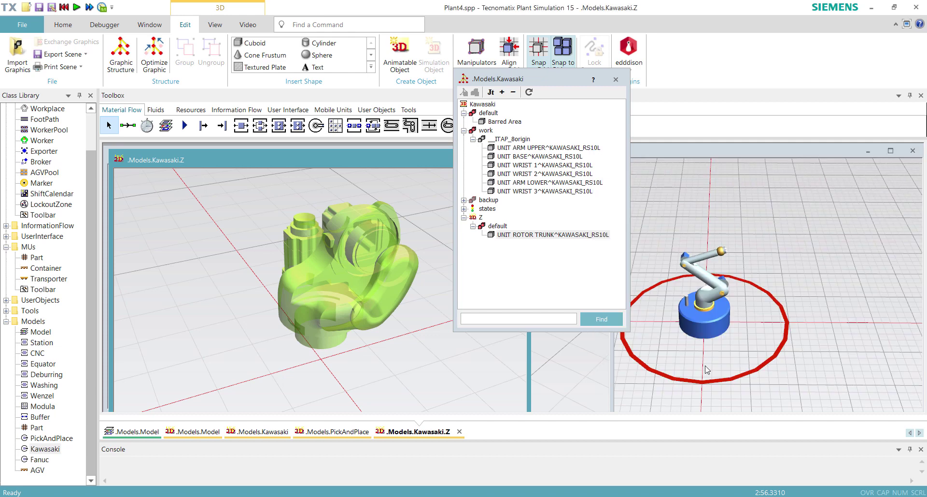
# - Close the Z object's separate 3D window and return to the Kawasaki robot's 3D view
pyautogui.click(448, 370)
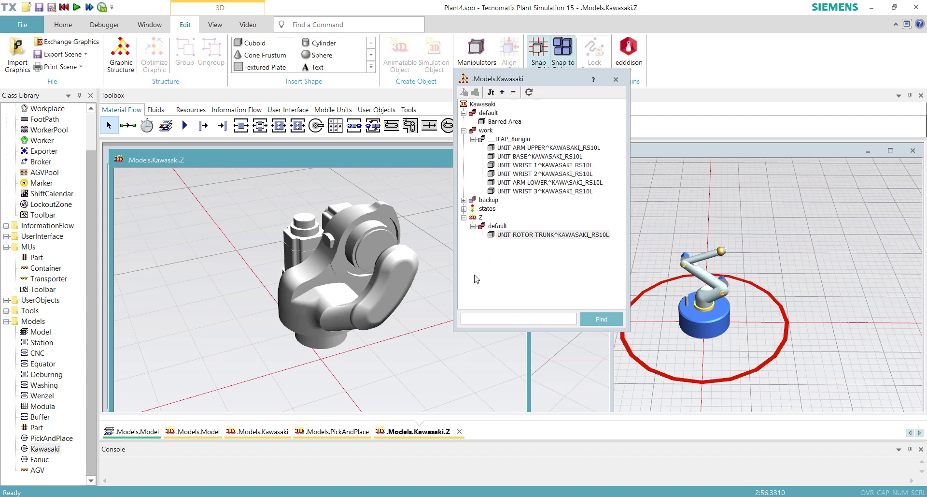
pyautogui.click(524, 225)
pyautogui.click(475, 218)
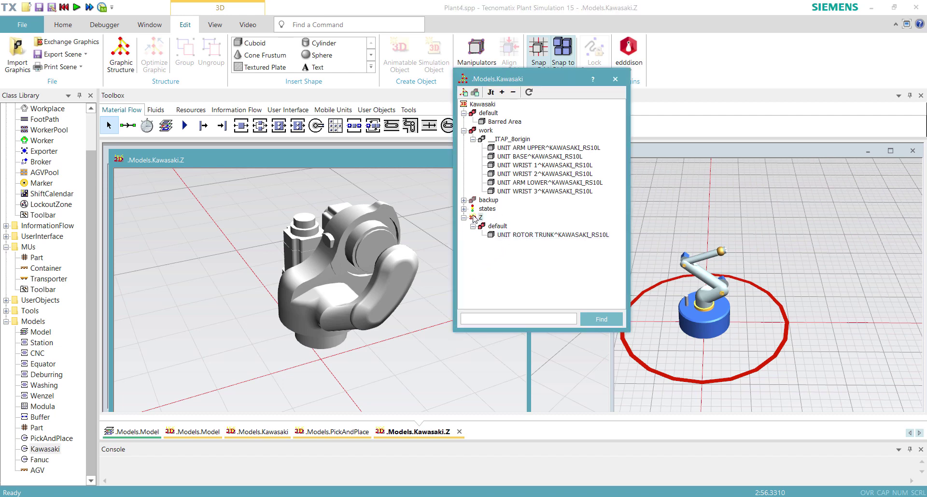
pyautogui.rightClick(483, 129)
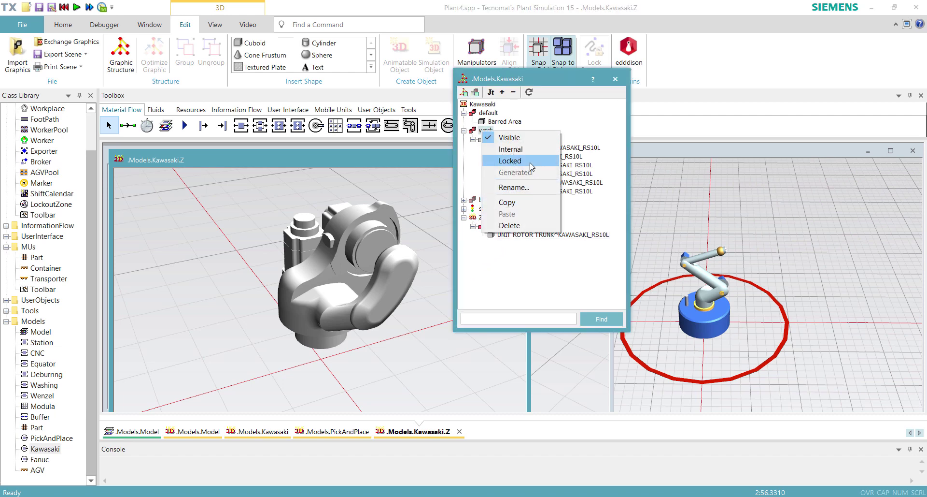
pyautogui.click(470, 169)
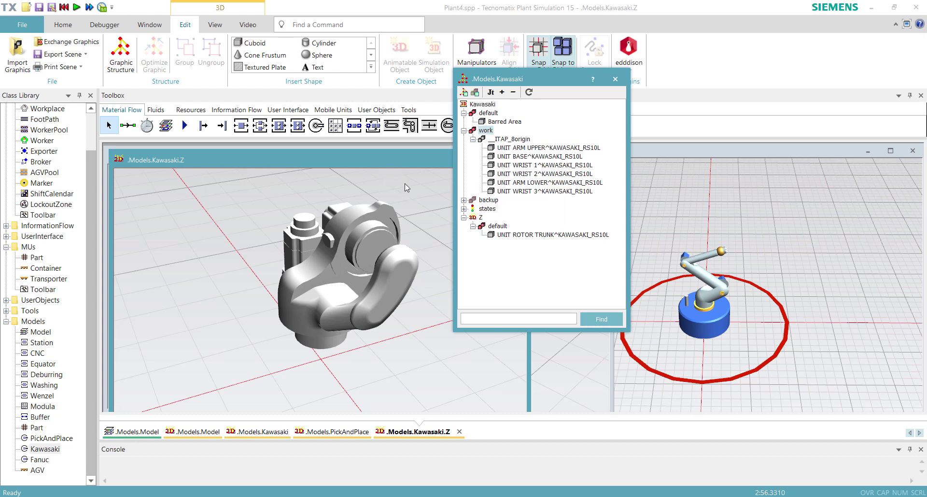
pyautogui.moveTo(391, 164); pyautogui.dragTo(389, 181)
pyautogui.click(421, 183)
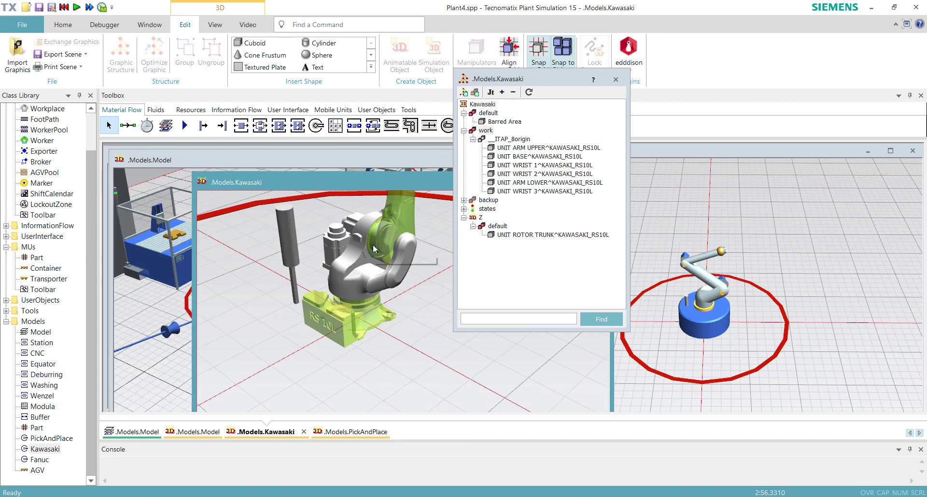
# - Delete the Z animatable object and the work graphic group from the Kawasaki robot
pyautogui.rightClick(478, 218)
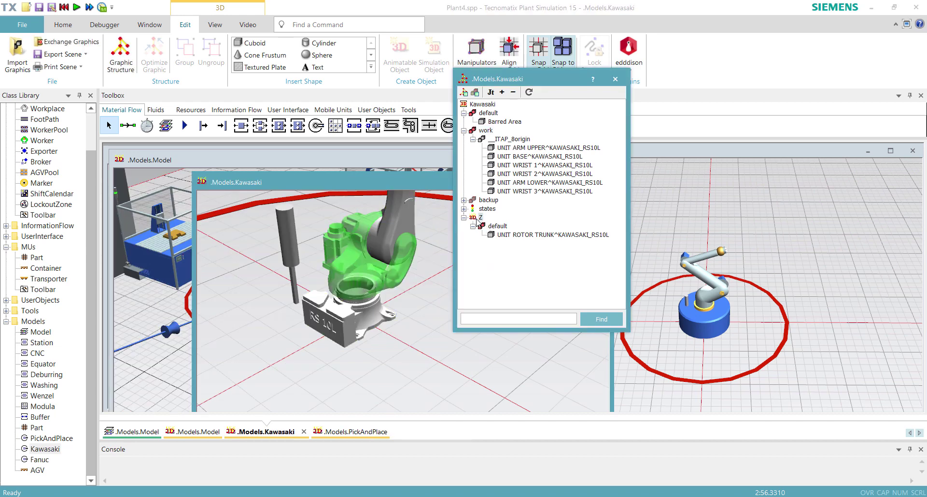
pyautogui.click(502, 312)
pyautogui.click(439, 282)
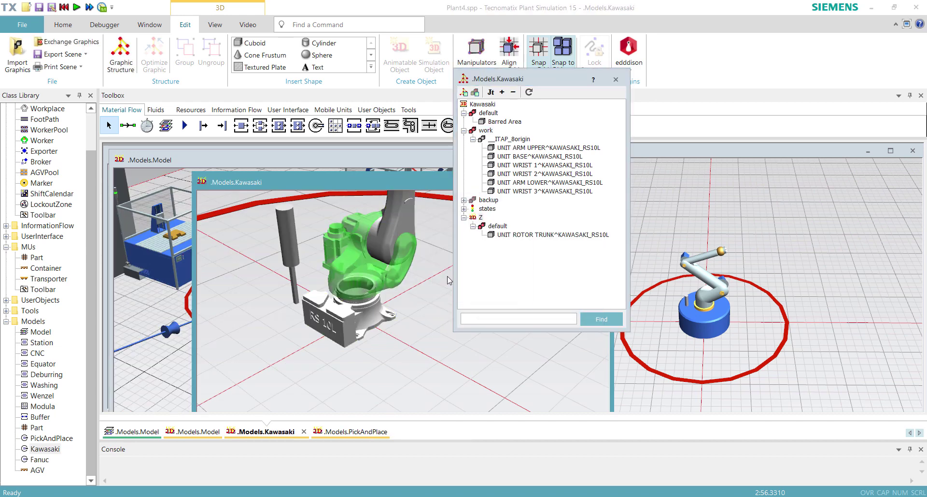
pyautogui.rightClick(483, 130)
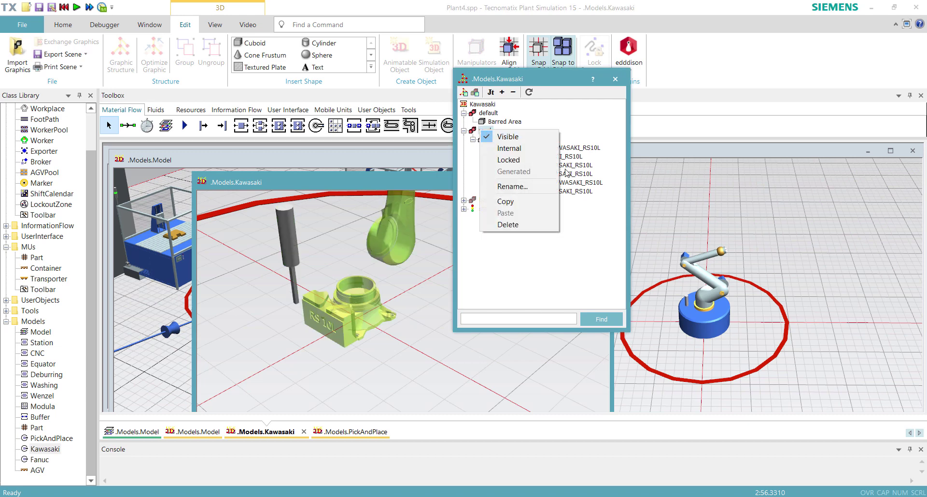
pyautogui.click(529, 224)
pyautogui.click(441, 281)
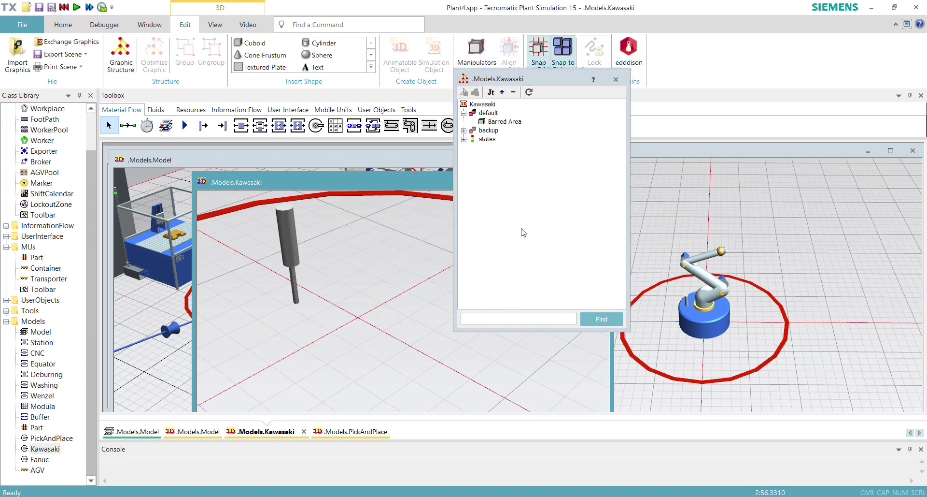
# - Copy the backup graphic group and paste the duplicate into the Kawasaki robot's graphic structure
pyautogui.rightClick(486, 131)
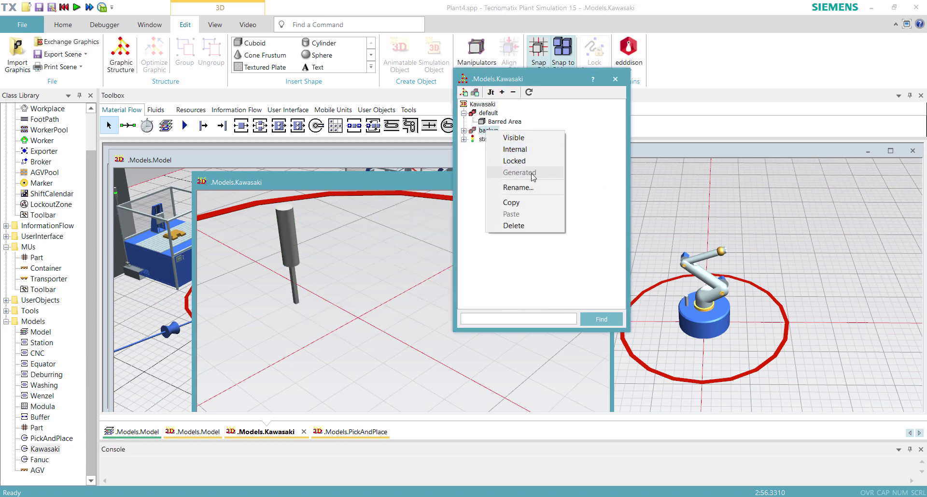
pyautogui.click(518, 200)
pyautogui.rightClick(479, 104)
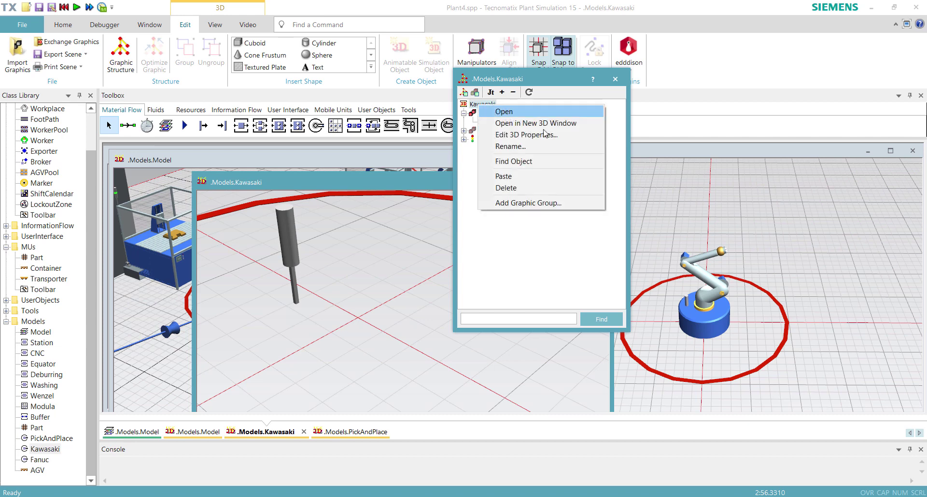
pyautogui.click(503, 174)
pyautogui.rightClick(485, 139)
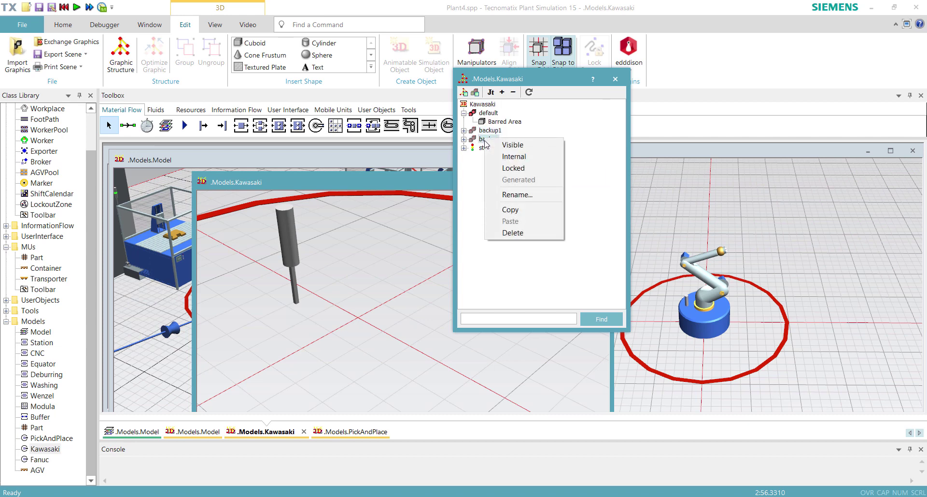
pyautogui.click(507, 145)
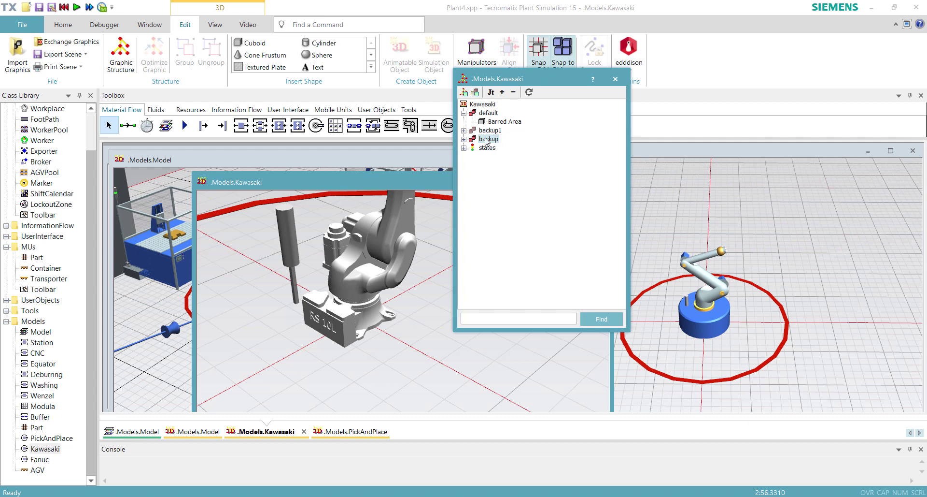
pyautogui.rightClick(487, 140)
pyautogui.click(509, 145)
# - Make the duplicated group backup1 visible and rename it to work
pyautogui.rightClick(489, 130)
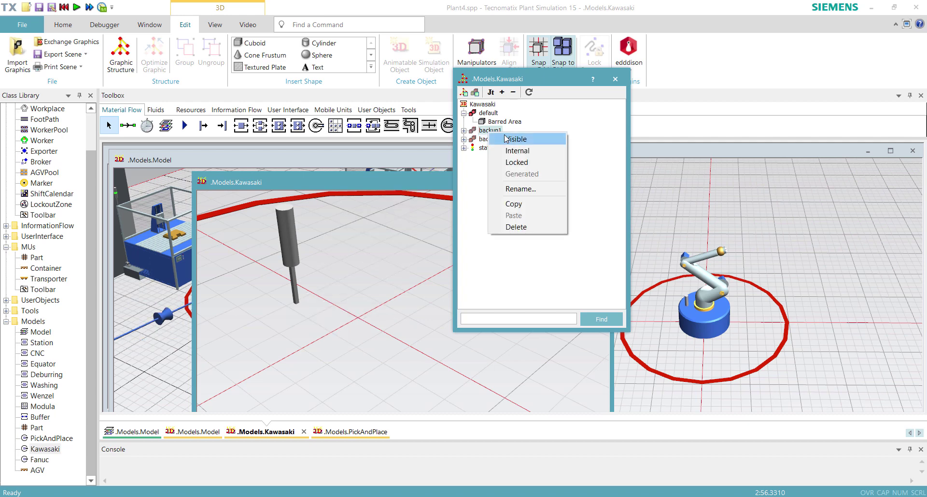
pyautogui.click(510, 137)
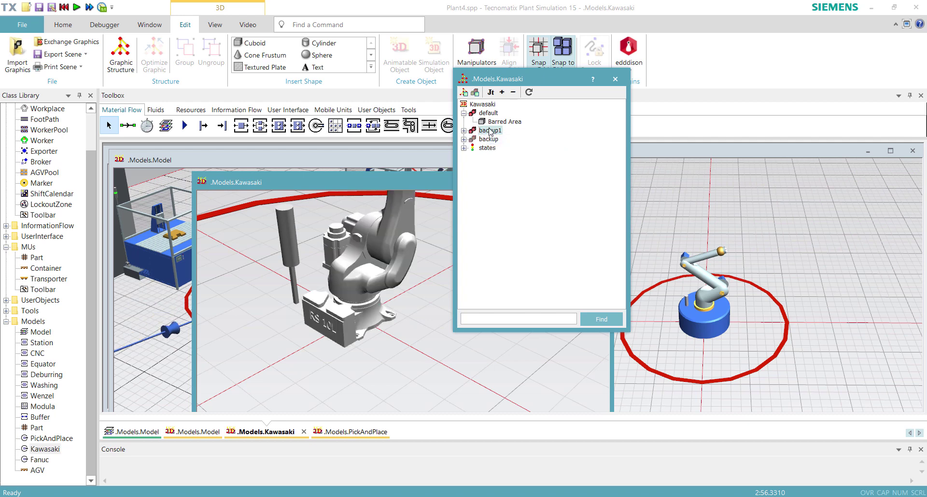
pyautogui.rightClick(490, 130)
pyautogui.click(507, 184)
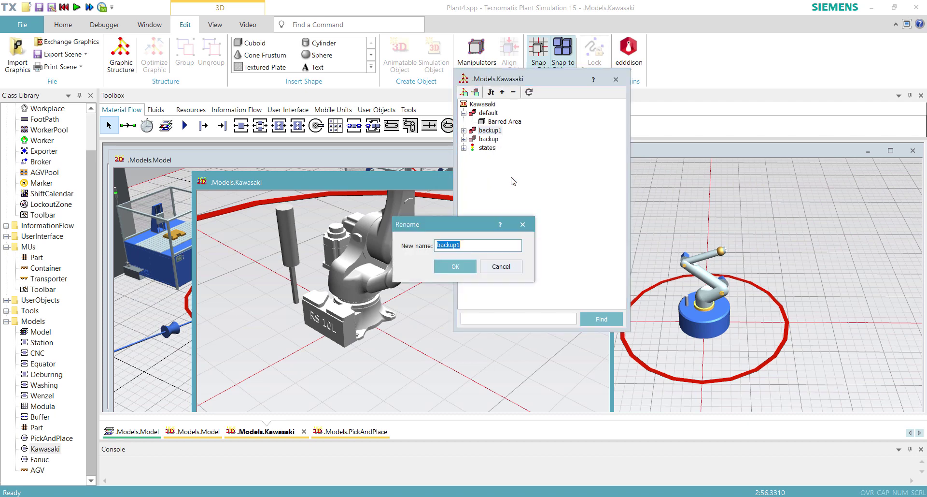
pyautogui.write('work')
pyautogui.press('Return')
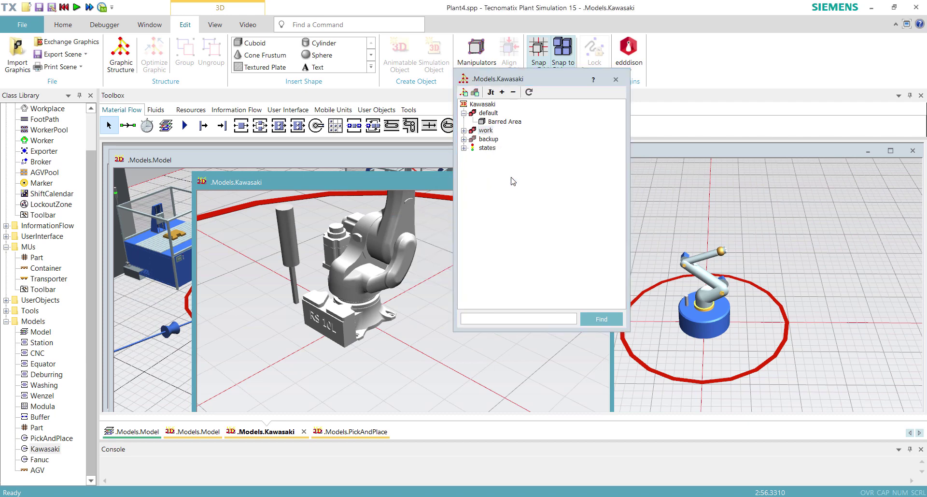
# - Ungroup __ITAP_8origin in the work group so the robot parts are directly in that group
pyautogui.click(464, 130)
pyautogui.click(473, 139)
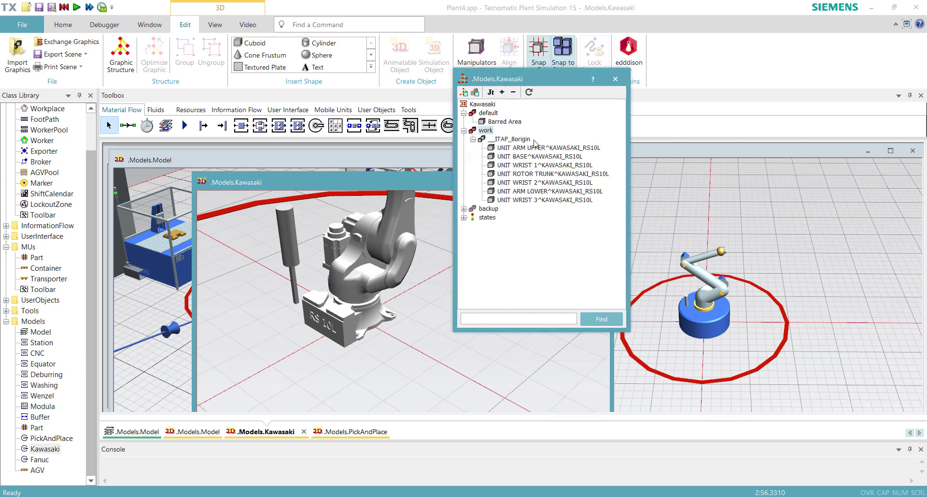
pyautogui.click(520, 148)
pyautogui.rightClick(521, 139)
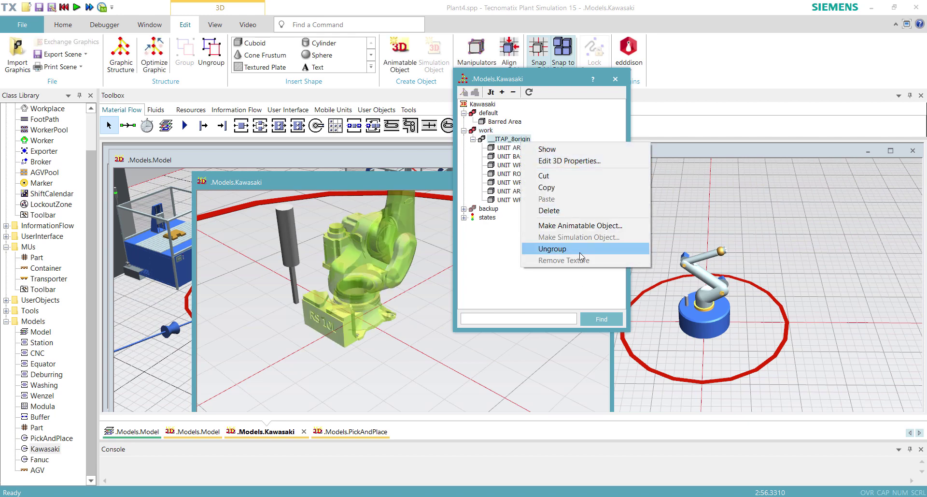
pyautogui.click(551, 249)
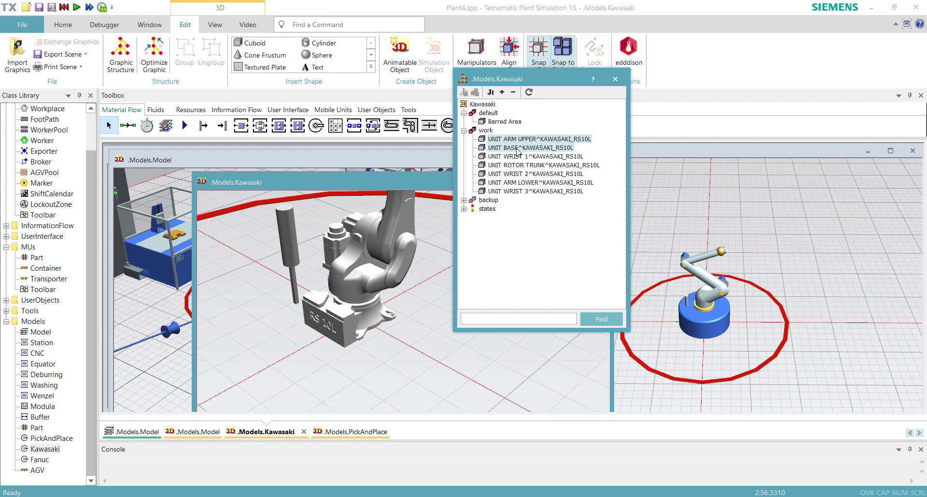
# - Check which robot part each graphic in the work group represents, from UNIT BASE to UNIT ARM LOWER
pyautogui.click(517, 147)
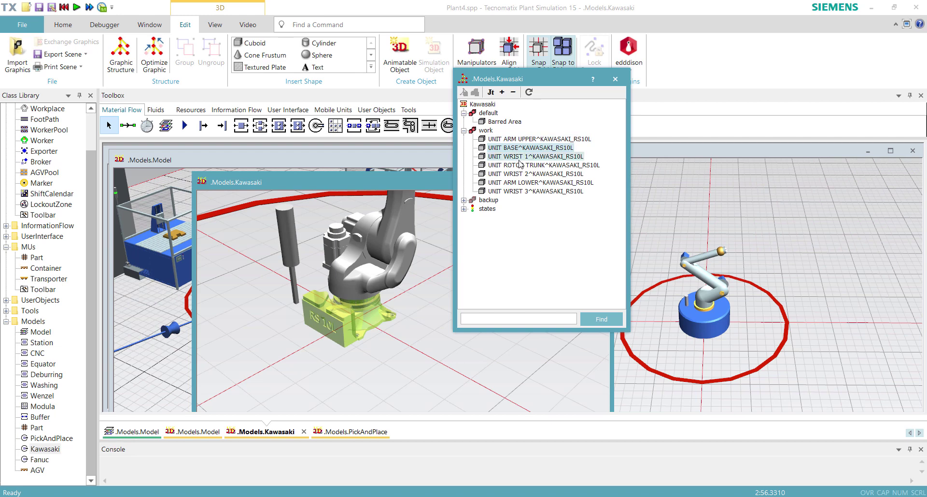
pyautogui.click(519, 156)
pyautogui.click(520, 165)
pyautogui.click(521, 174)
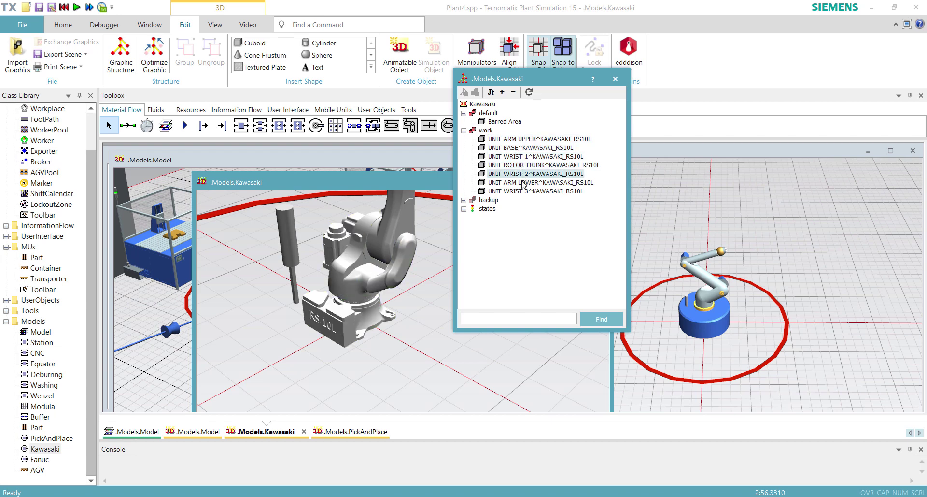
pyautogui.click(523, 182)
pyautogui.click(527, 175)
pyautogui.scroll(-5, 386, 350)
pyautogui.click(523, 183)
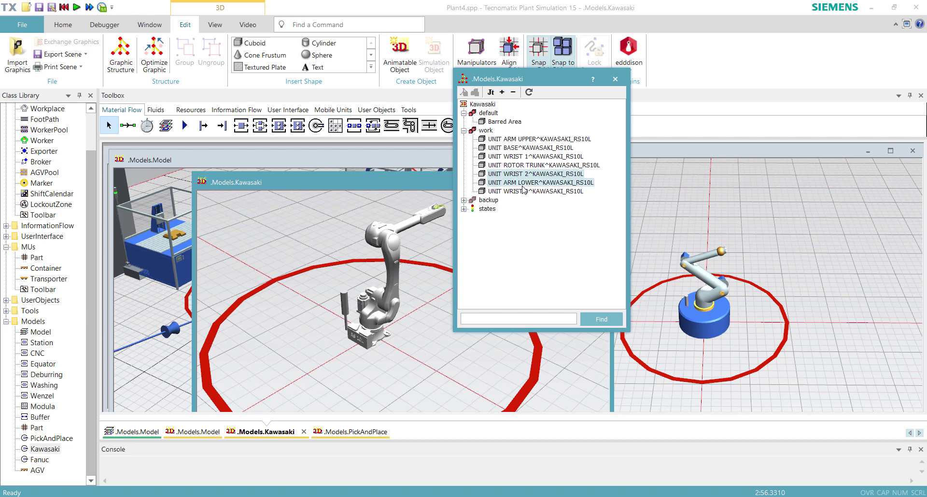
# - Examine the X, Y and Z position values of the UNIT ROTOR TRUNK graphic in the work group
pyautogui.click(526, 165)
pyautogui.rightClick(527, 169)
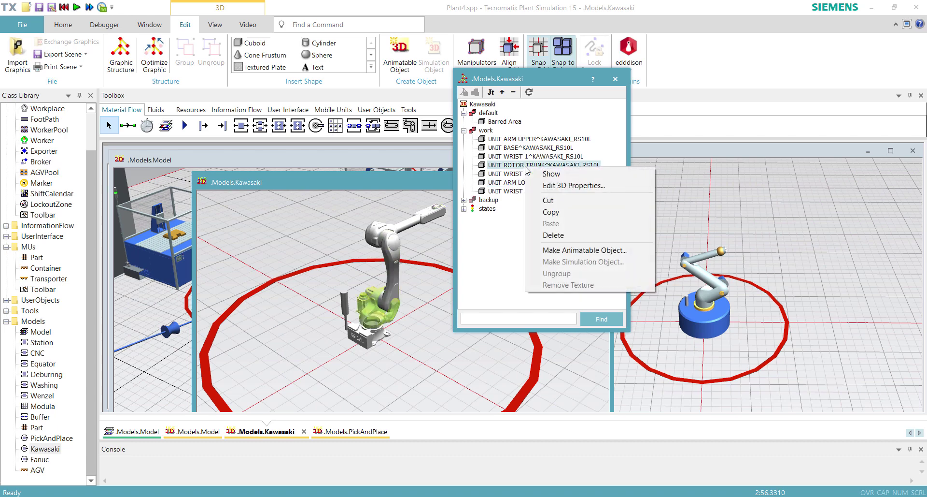
pyautogui.click(575, 185)
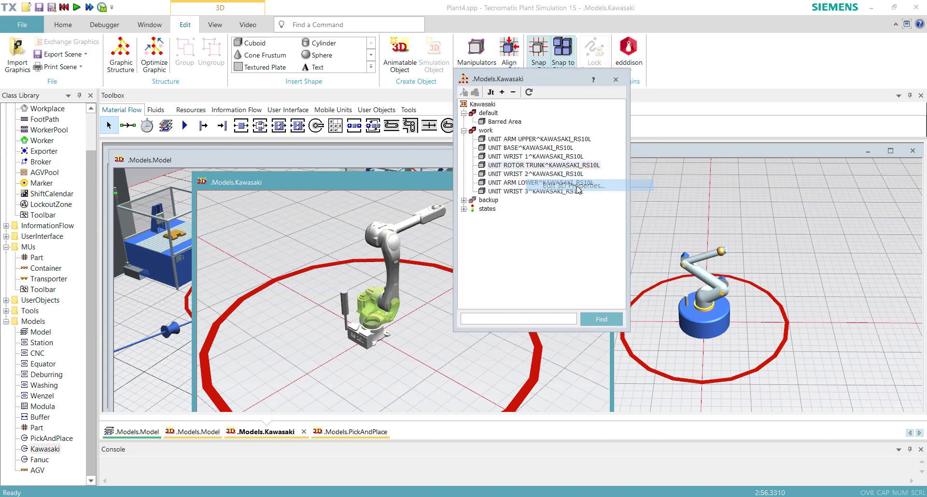
pyautogui.moveTo(663, 248); pyautogui.dragTo(723, 288)
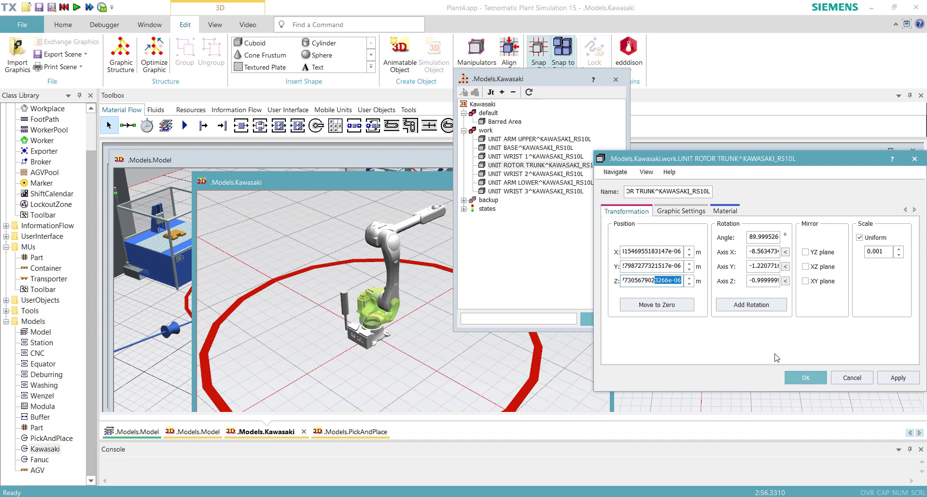
pyautogui.doubleClick(660, 252)
pyautogui.write('0')
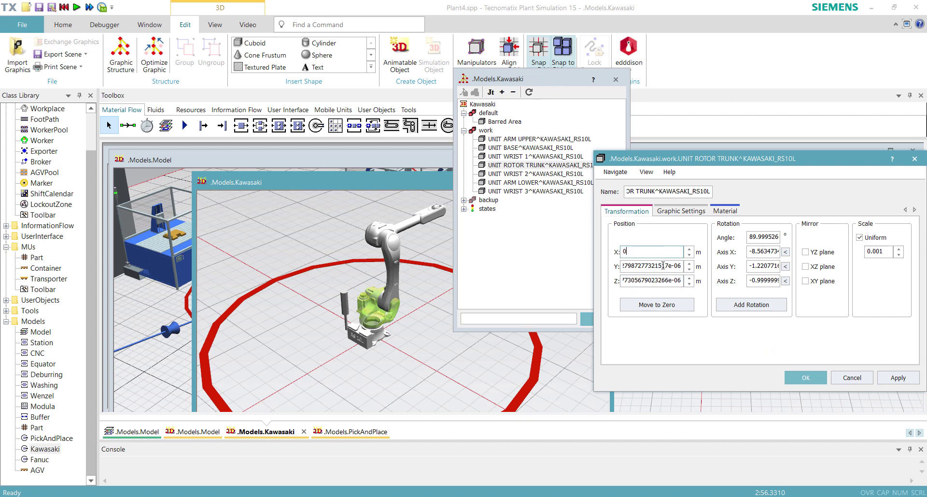
pyautogui.doubleClick(662, 265)
pyautogui.write('0')
pyautogui.doubleClick(663, 281)
pyautogui.write('0')
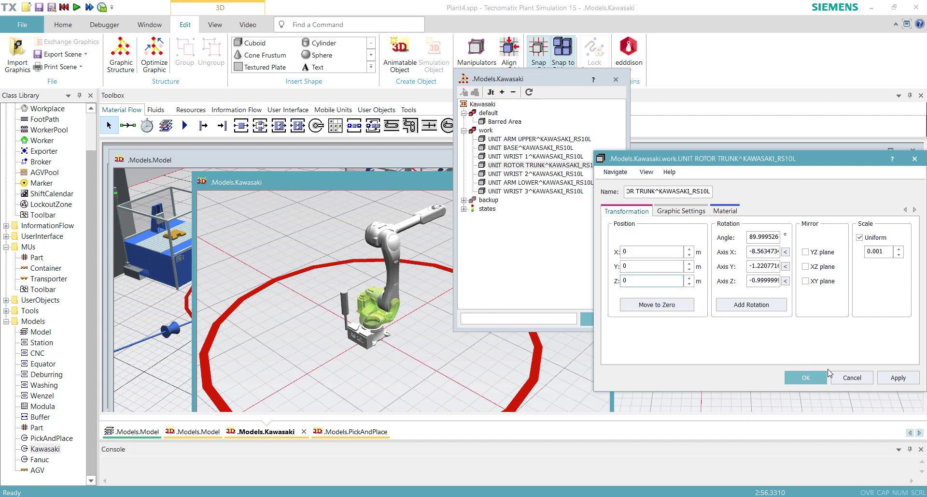
pyautogui.click(851, 379)
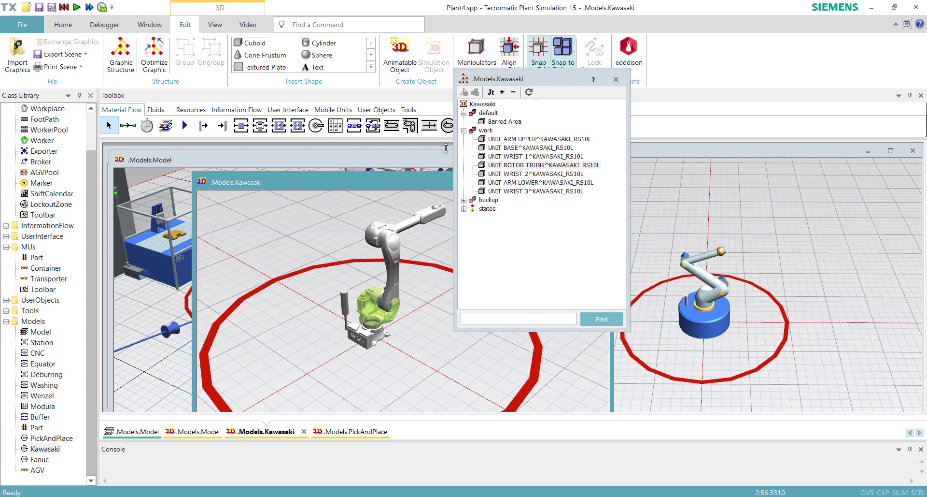
# - Set the X position of the UNIT ARM UPPER graphic in the work group to 0 m
pyautogui.click(546, 138)
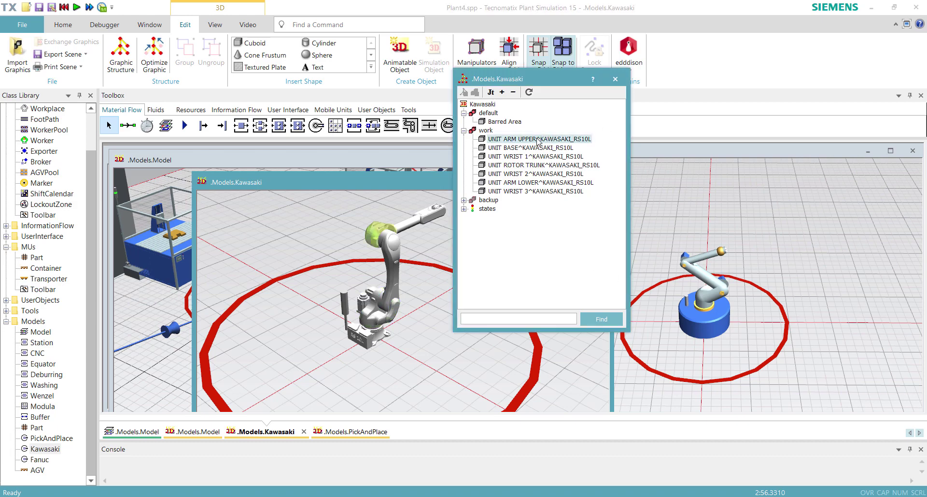
pyautogui.rightClick(538, 140)
pyautogui.click(628, 155)
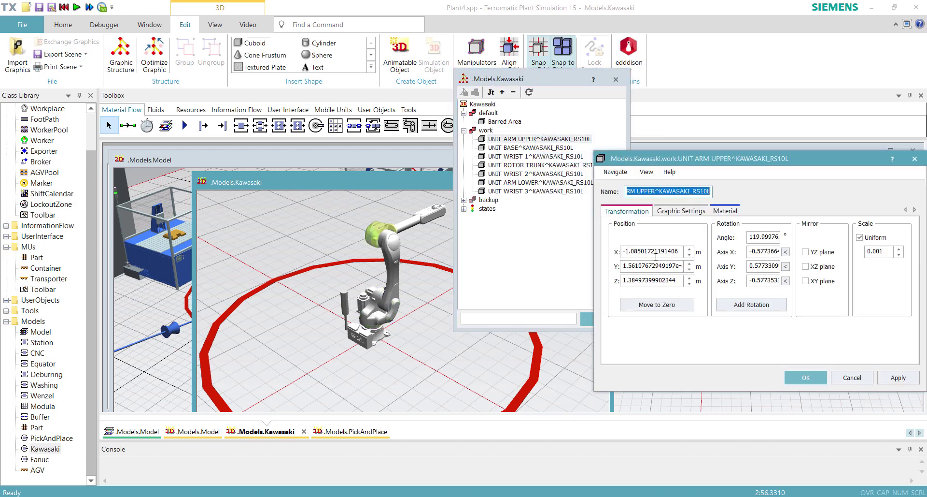
pyautogui.moveTo(675, 252); pyautogui.dragTo(522, 269)
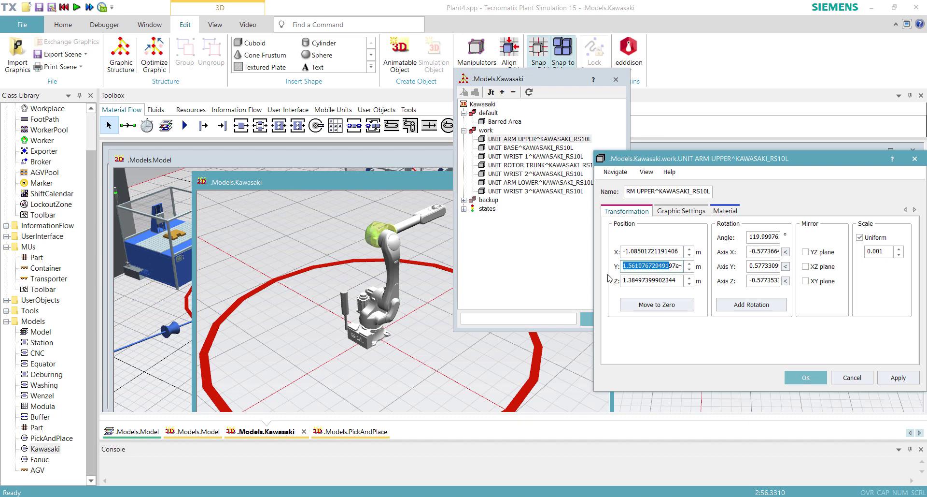
pyautogui.moveTo(672, 251); pyautogui.dragTo(564, 245)
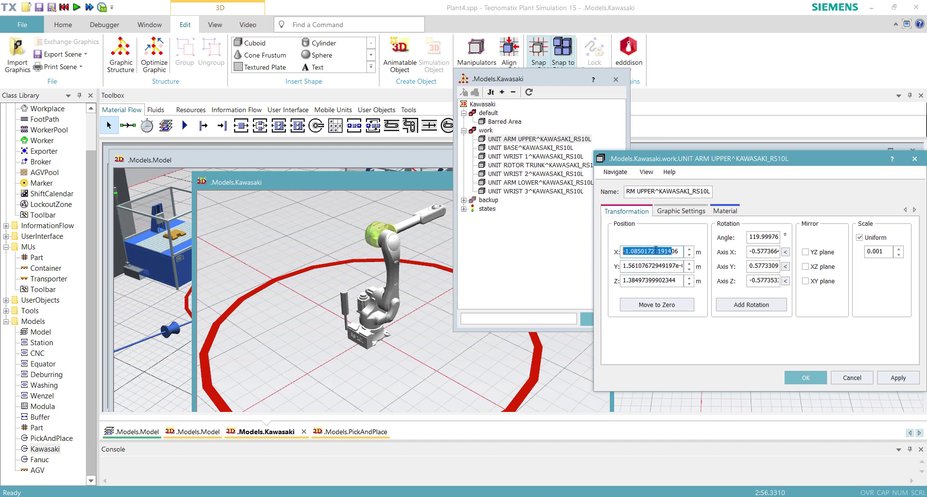
pyautogui.hotkey('ctrl', 'a')
pyautogui.write('0')
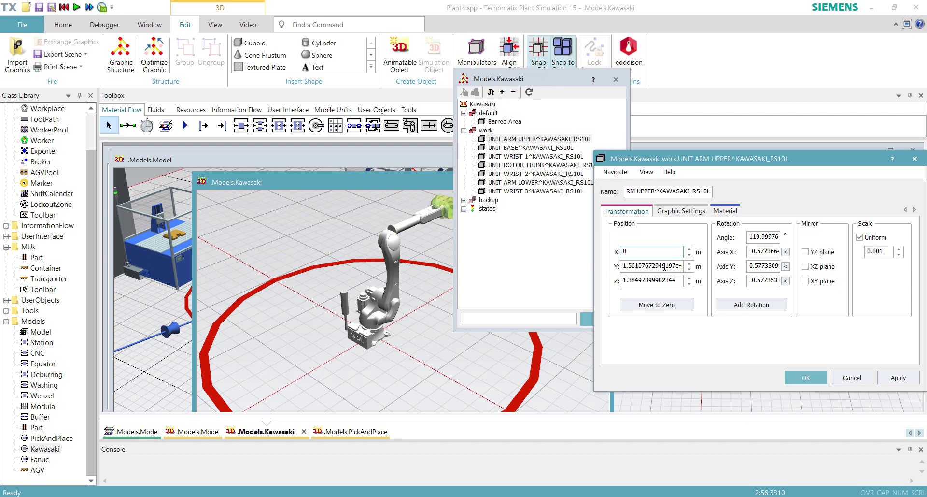
# - Set the Y and Z positions of the UNIT ARM UPPER graphic to 0 m and accept its 3D properties
pyautogui.click(665, 266)
pyautogui.hotkey('ctrl', 'a')
pyautogui.write('0')
pyautogui.click(650, 280)
pyautogui.hotkey('ctrl', 'a')
pyautogui.write('0')
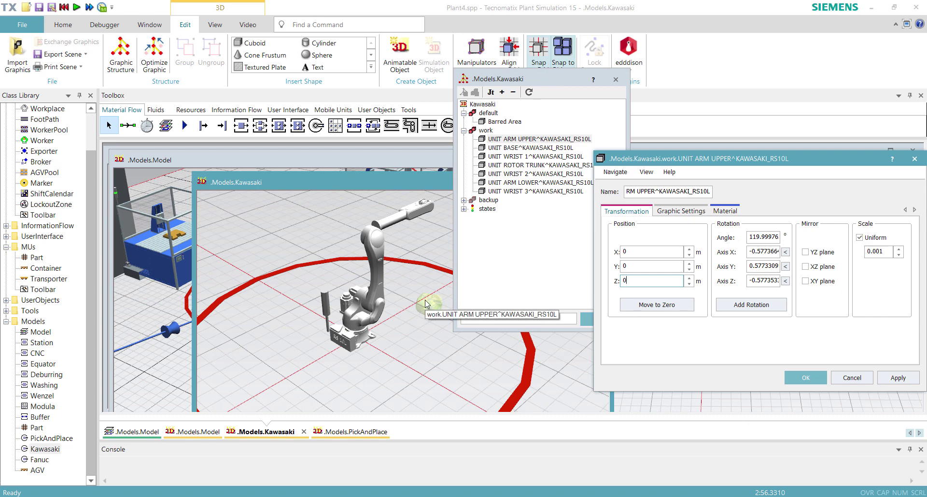
pyautogui.scroll(2, 426, 303)
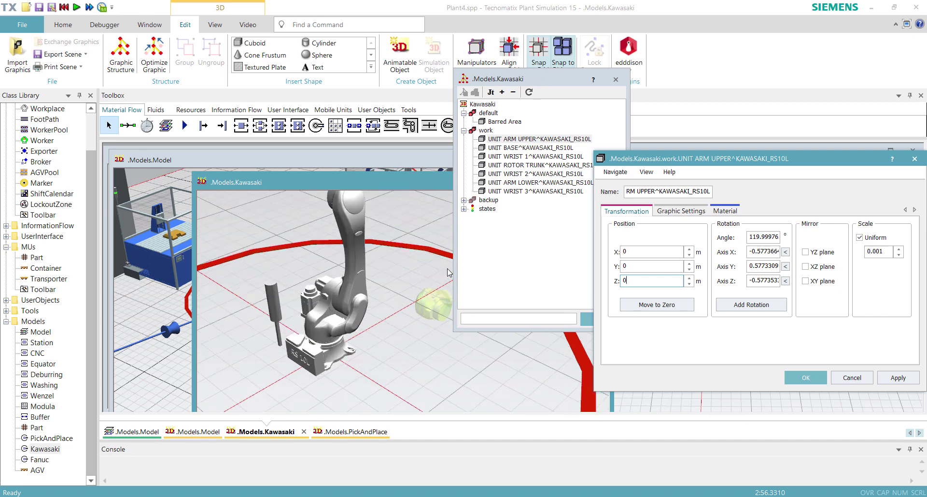
pyautogui.scroll(-3, 425, 296)
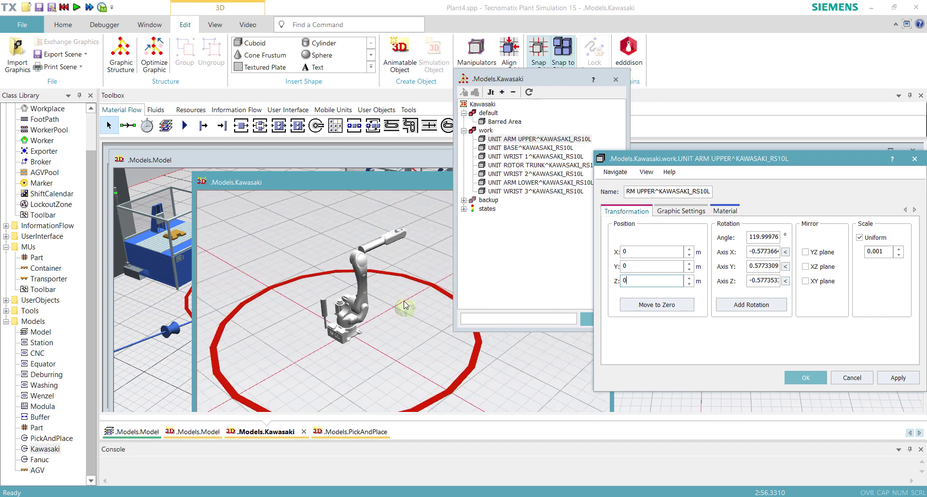
pyautogui.scroll(2, 406, 304)
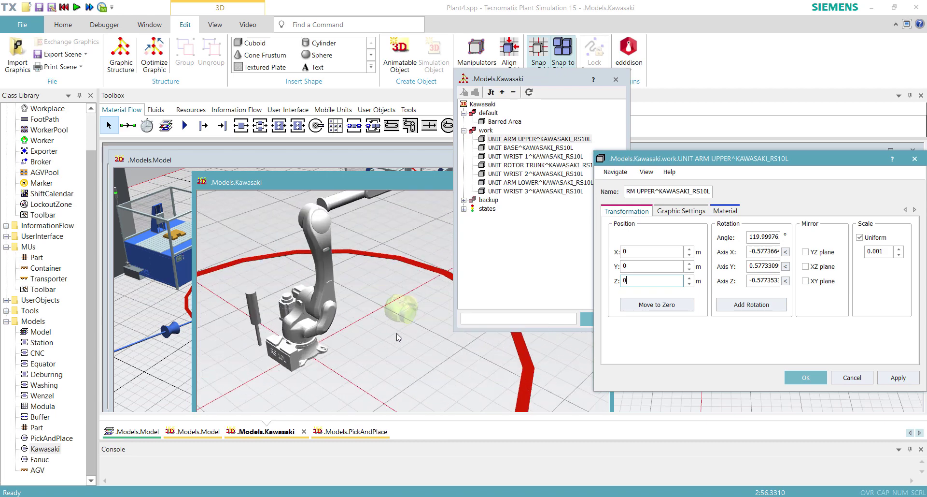
pyautogui.moveTo(397, 337)
pyautogui.mouseDown(button='right')
pyautogui.moveTo(414, 332)
pyautogui.moveTo(386, 311)
pyautogui.moveTo(407, 335)
pyautogui.mouseUp(button='right')
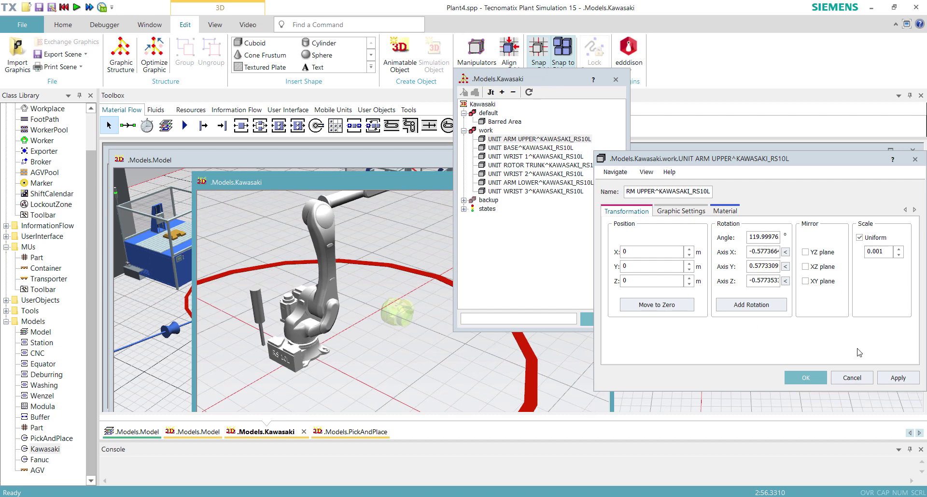
pyautogui.click(806, 377)
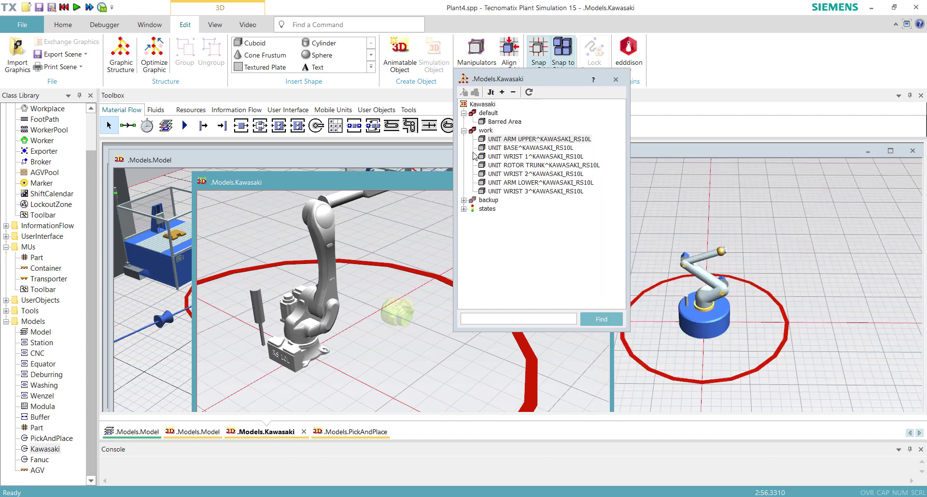
# - Check the stored position values in the 3D properties of the UNIT ARM UPPER graphic
pyautogui.click(506, 144)
pyautogui.click(506, 139)
pyautogui.rightClick(505, 140)
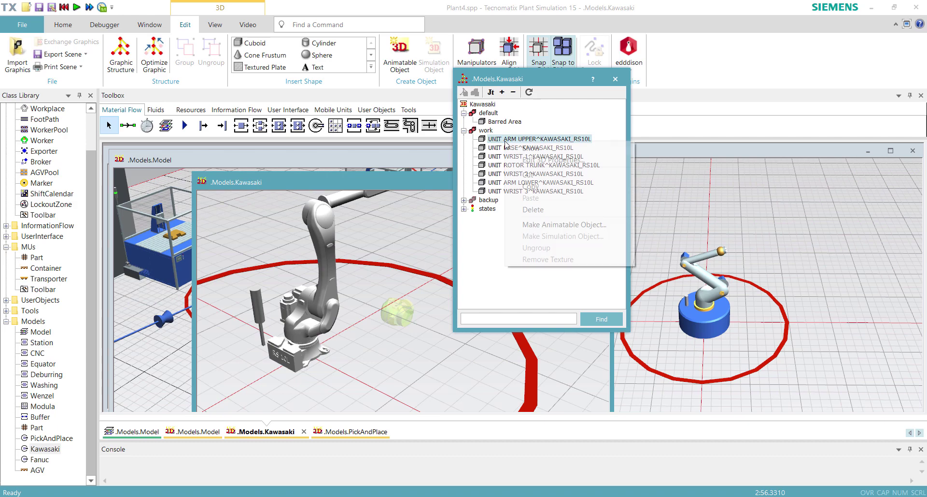
pyautogui.click(562, 158)
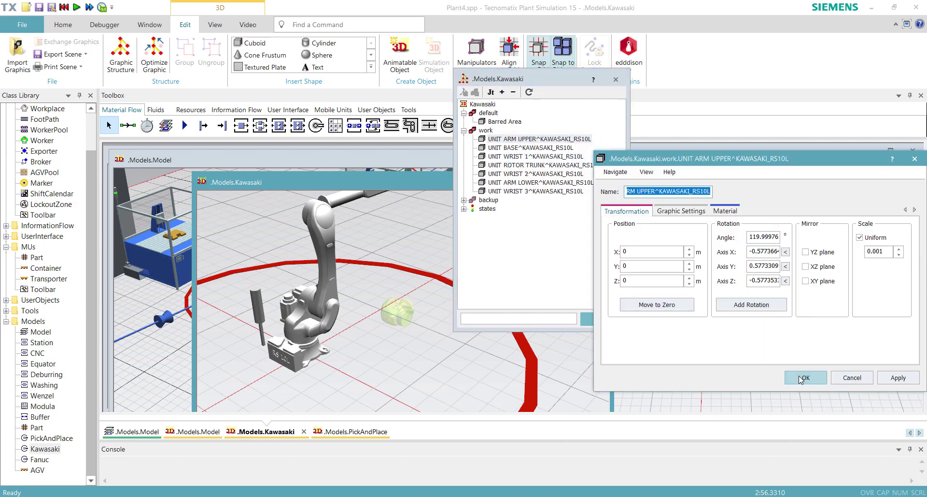
pyautogui.click(800, 378)
# - Set the X, Y and Z positions of the UNIT BASE graphic in the work group to 0 m
pyautogui.click(517, 156)
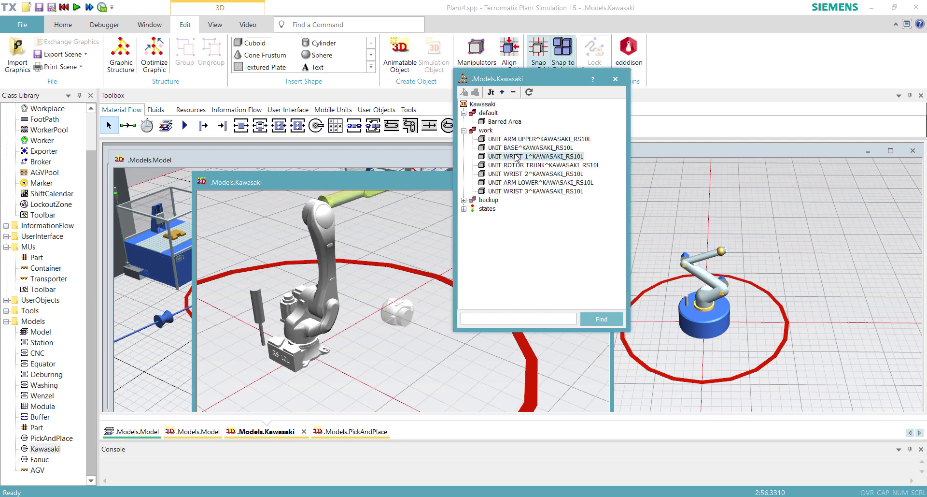
pyautogui.click(520, 148)
pyautogui.rightClick(520, 148)
pyautogui.click(570, 163)
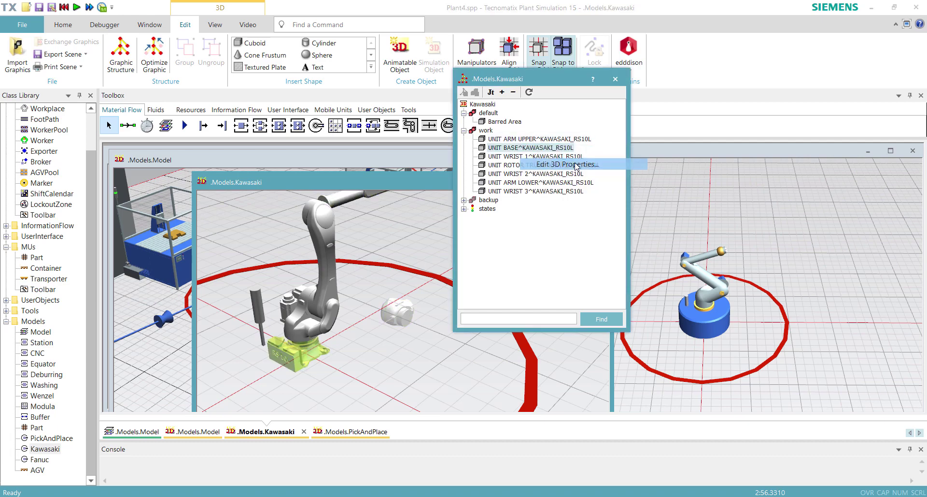
pyautogui.click(650, 249)
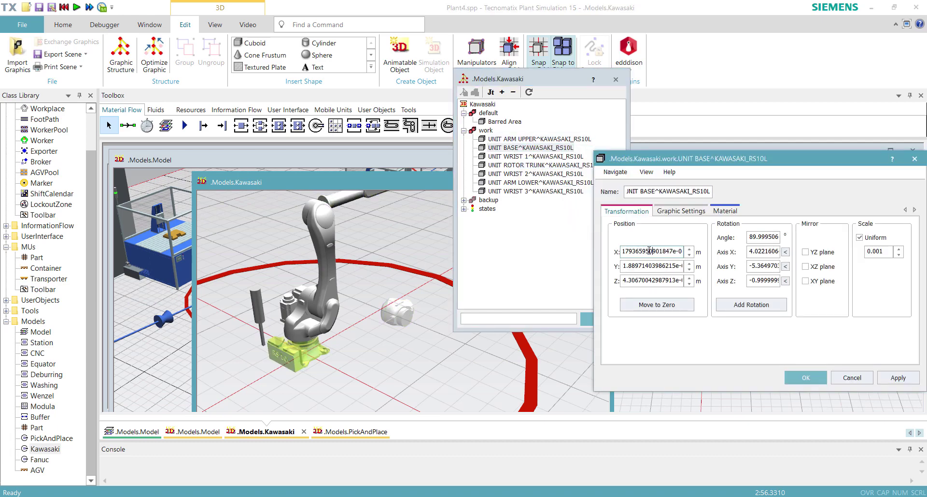
pyautogui.click(647, 251)
pyautogui.doubleClick(647, 250)
pyautogui.write('0')
pyautogui.doubleClick(648, 265)
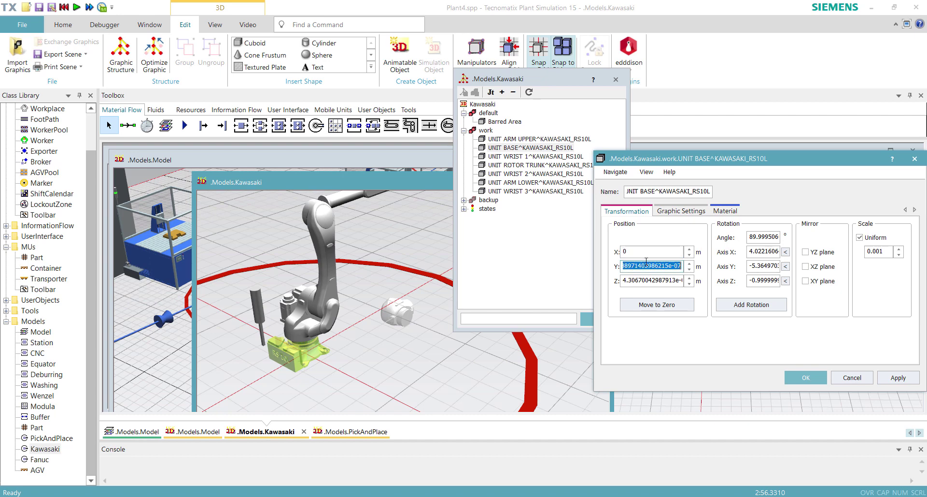
pyautogui.write('0')
pyautogui.doubleClick(640, 280)
pyautogui.write('0')
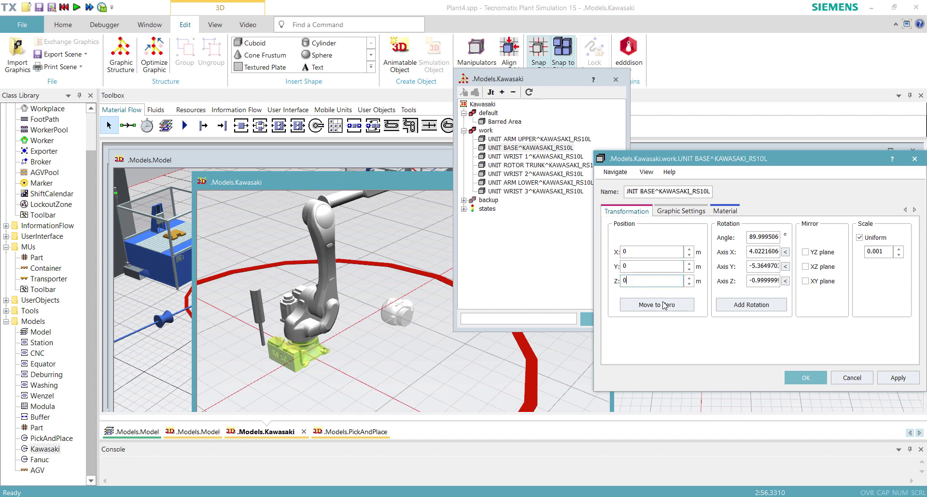
pyautogui.click(806, 377)
# - Recheck the 3D properties of the UNIT ARM UPPER and UNIT BASE graphics for their position values
pyautogui.click(526, 139)
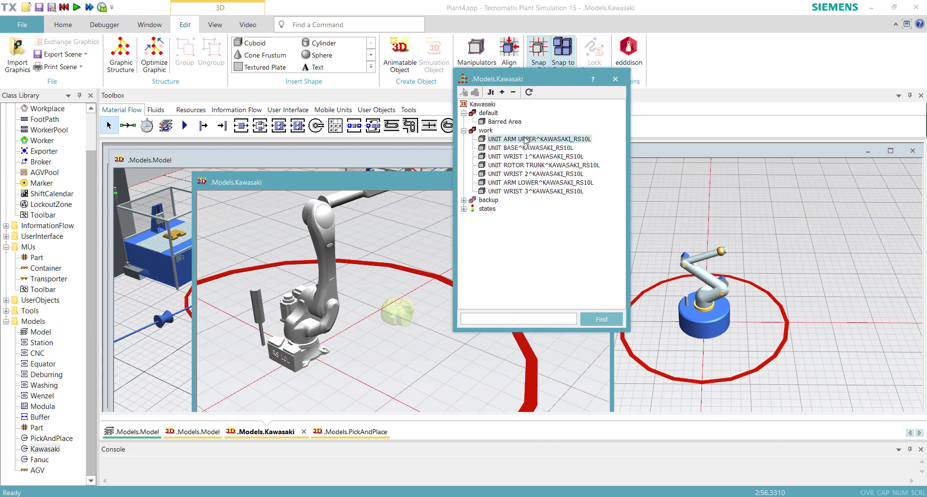
pyautogui.rightClick(526, 139)
pyautogui.click(555, 155)
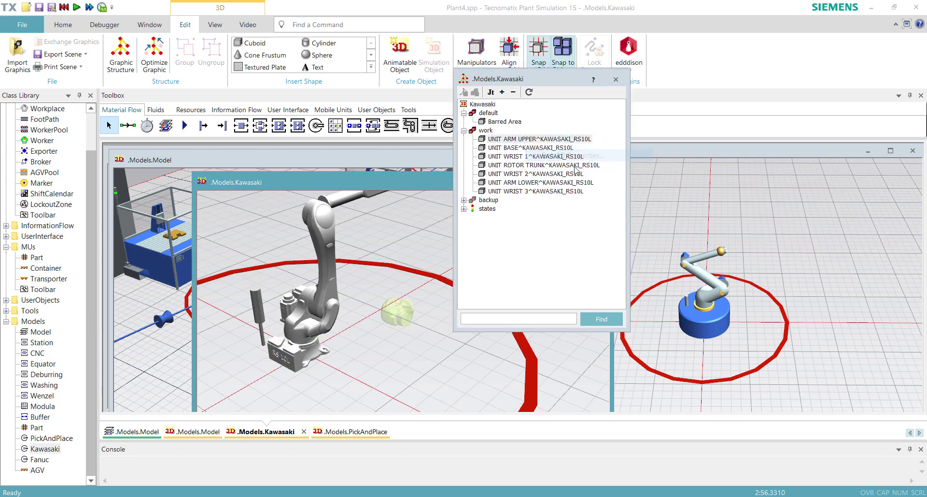
pyautogui.click(806, 377)
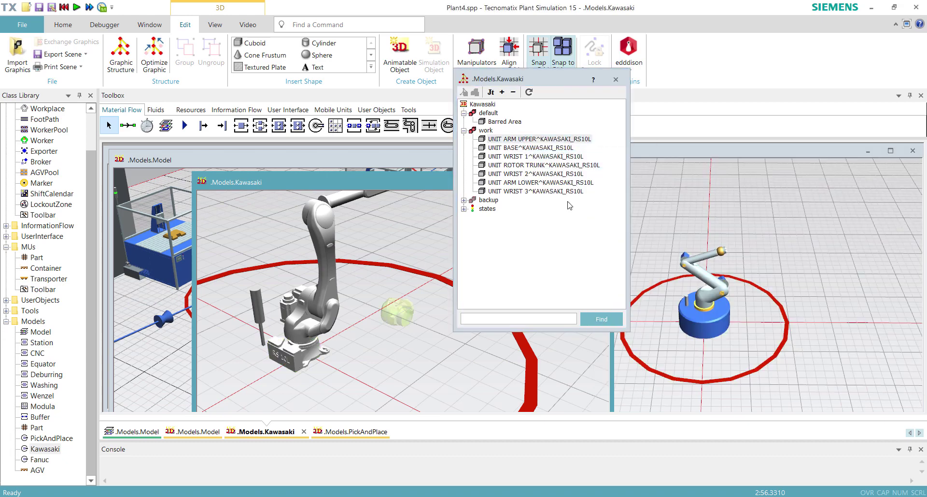
pyautogui.rightClick(520, 148)
pyautogui.click(556, 164)
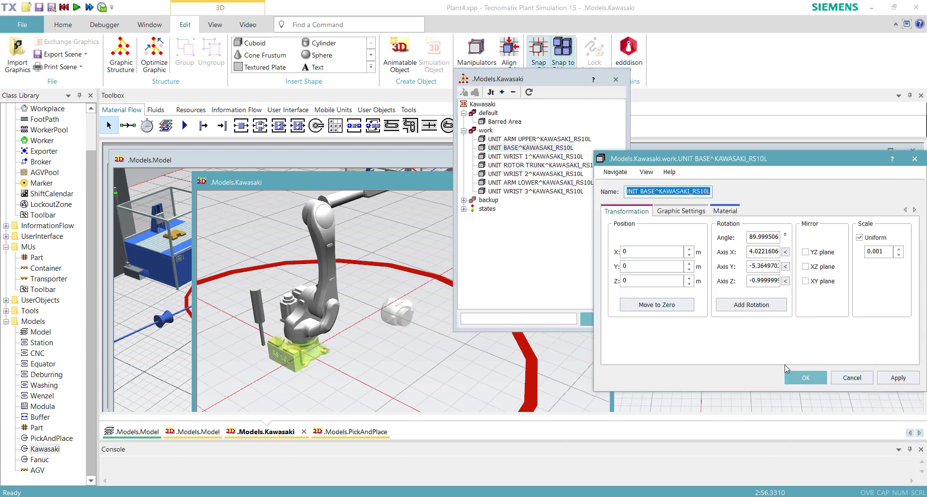
pyautogui.click(805, 377)
# - Set the X, Y and Z positions of the UNIT WRIST 1 graphic in the work group to 0 m
pyautogui.rightClick(531, 156)
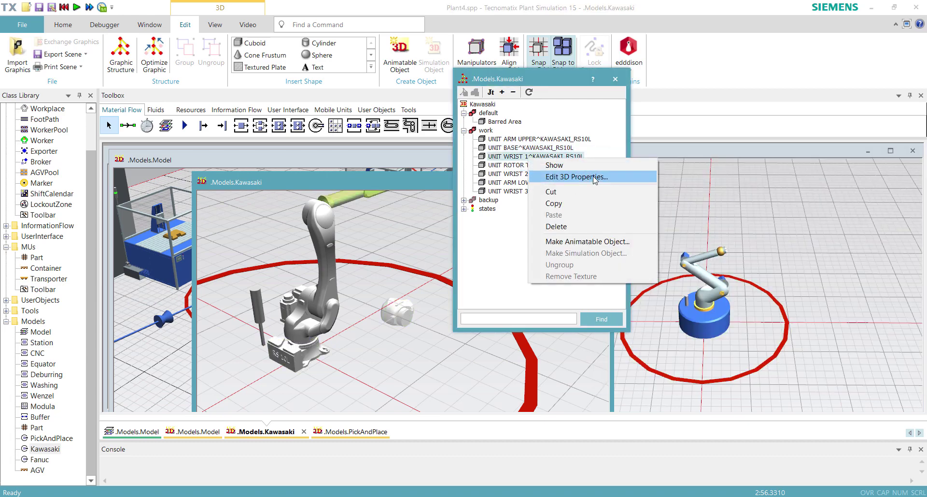
pyautogui.click(590, 175)
pyautogui.doubleClick(648, 251)
pyautogui.write('0')
pyautogui.doubleClick(645, 266)
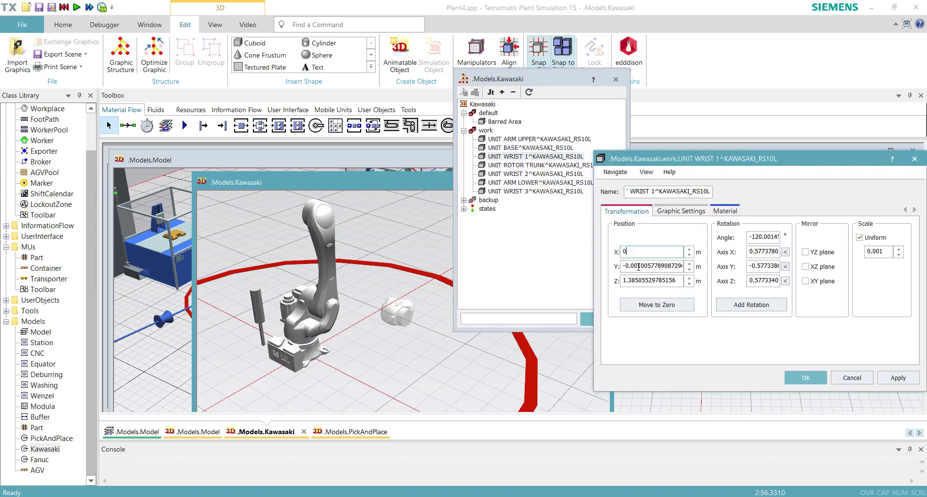
pyautogui.write('0')
pyautogui.doubleClick(640, 281)
pyautogui.write('0')
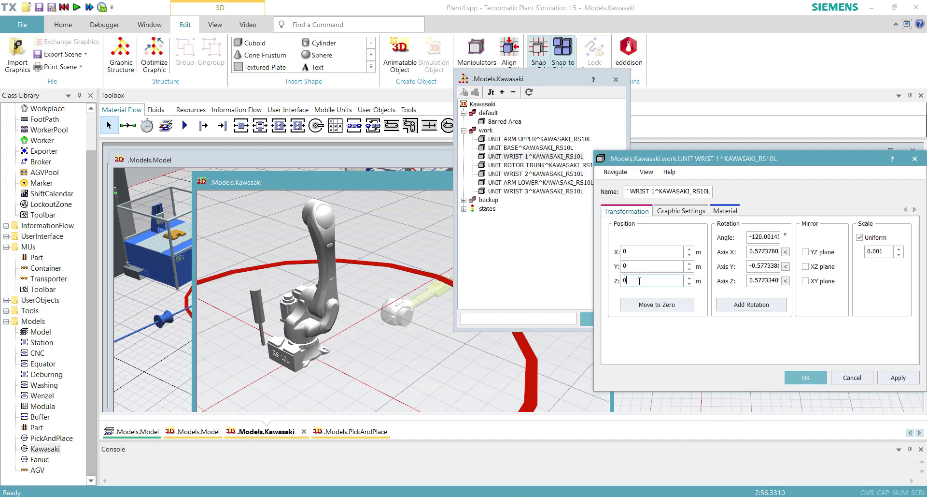
pyautogui.click(793, 381)
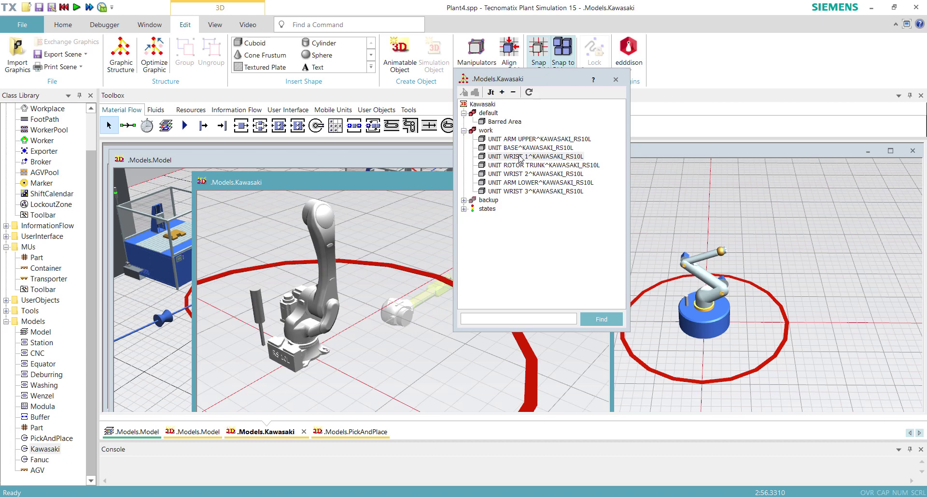
# - Set the X, Y and Z positions of the UNIT ROTOR TRUNK graphic in the work group to 0 m
pyautogui.click(510, 166)
pyautogui.rightClick(510, 165)
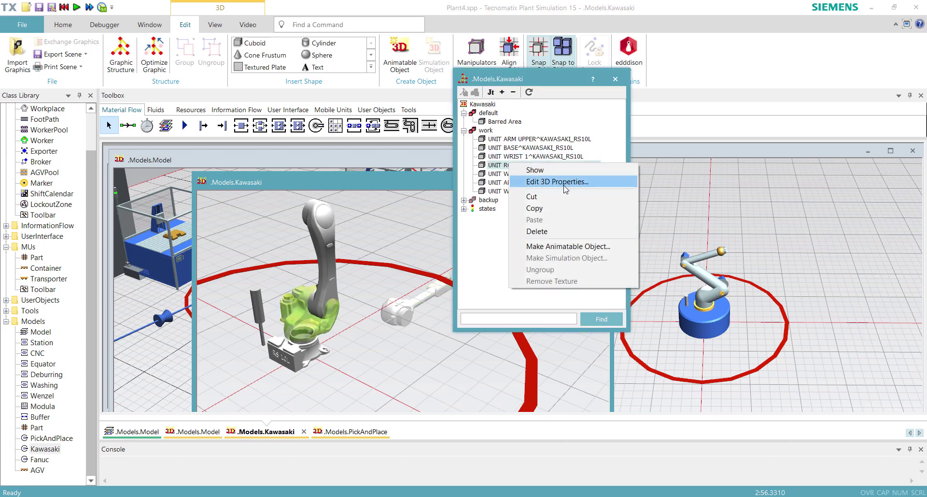
pyautogui.click(563, 180)
pyautogui.tripleClick(673, 251)
pyautogui.write('0')
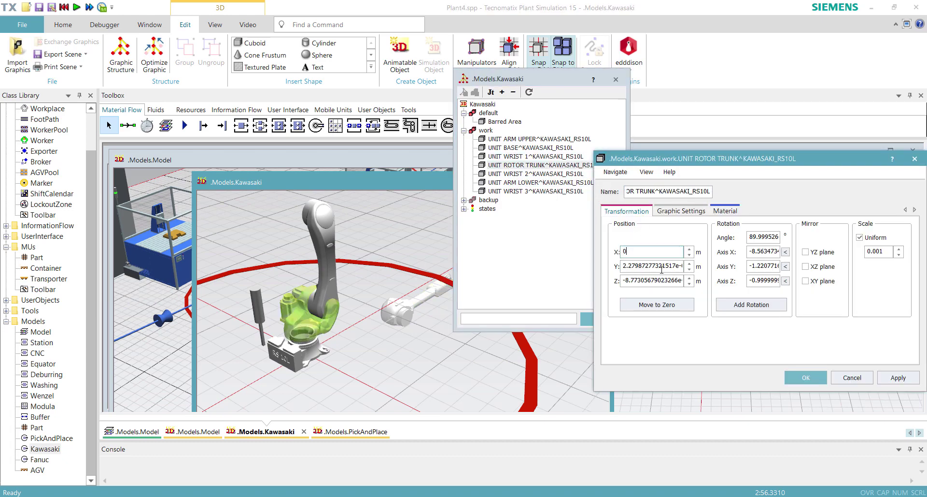
pyautogui.tripleClick(664, 266)
pyautogui.write('0')
pyautogui.tripleClick(658, 280)
pyautogui.write('0')
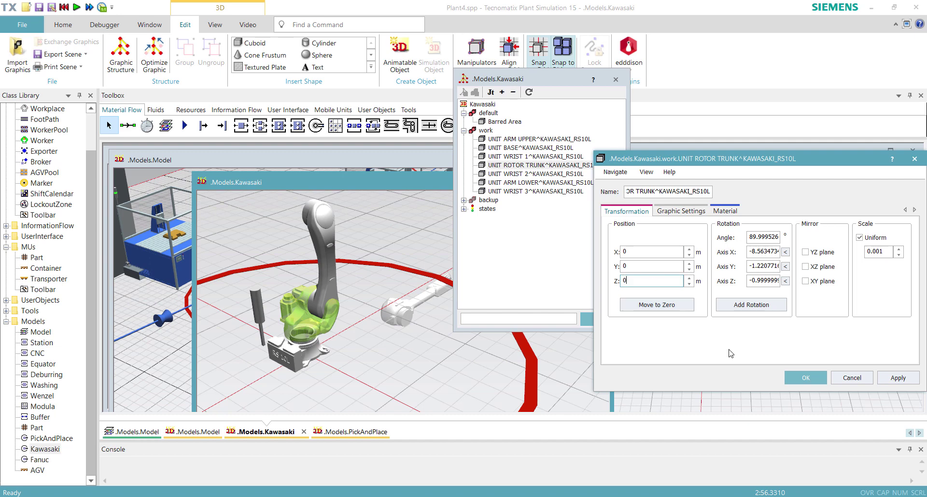
pyautogui.click(806, 377)
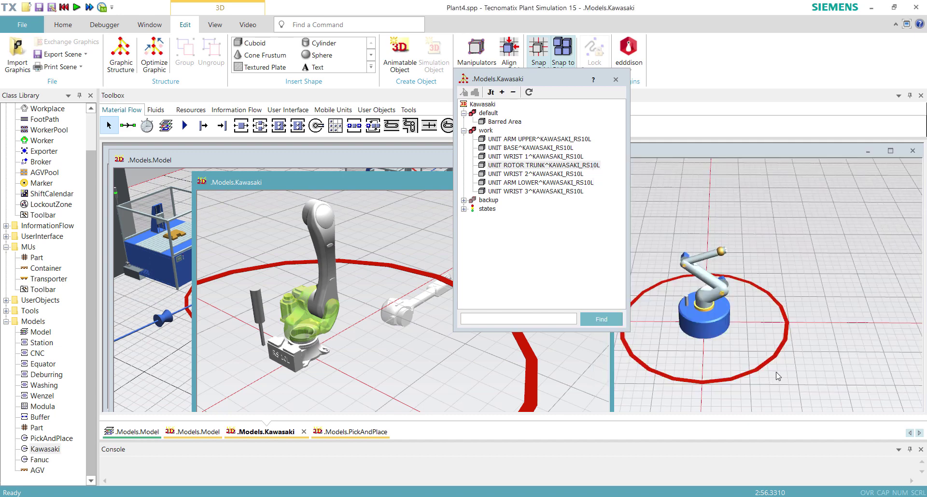
# - Set the X, Y and Z positions of the UNIT WRIST 2 graphic in the work group to 0 m
pyautogui.click(519, 166)
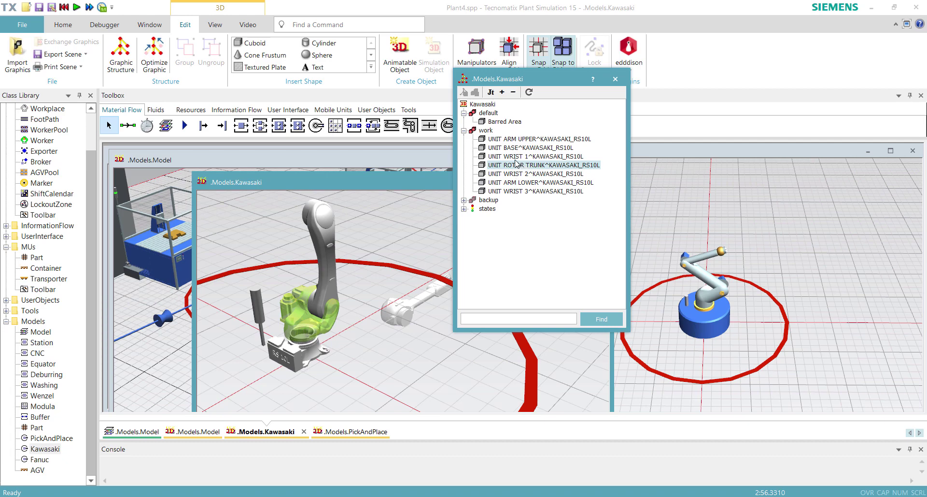
pyautogui.click(524, 158)
pyautogui.click(517, 167)
pyautogui.click(507, 177)
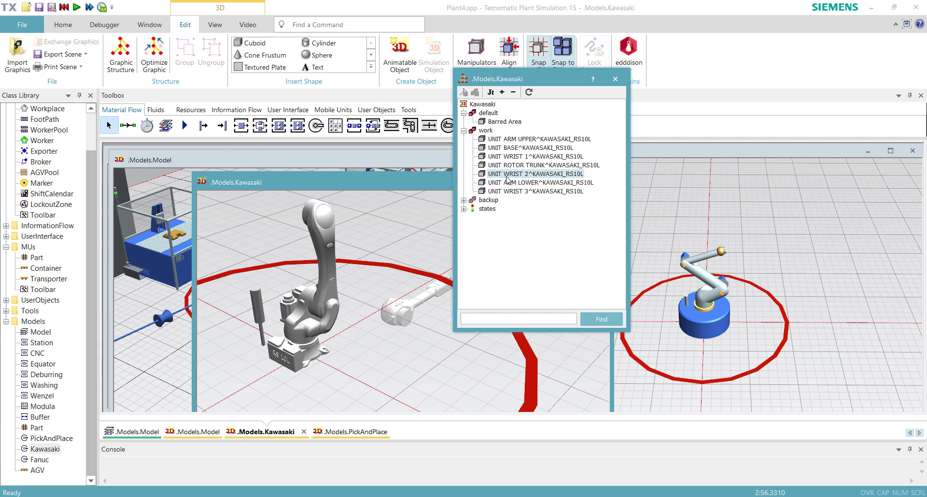
pyautogui.rightClick(508, 176)
pyautogui.click(514, 197)
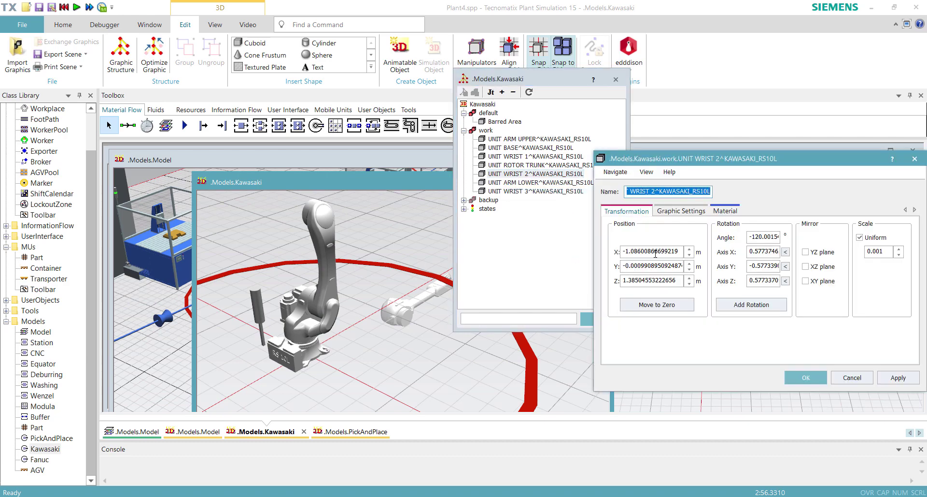
pyautogui.doubleClick(655, 251)
pyautogui.write('0')
pyautogui.doubleClick(647, 265)
pyautogui.write('0')
pyautogui.doubleClick(641, 280)
pyautogui.write('0')
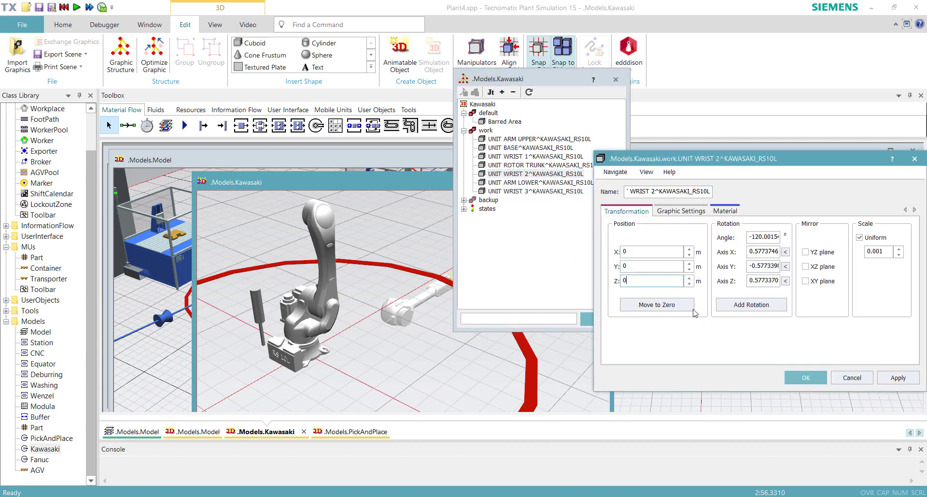
pyautogui.click(806, 378)
pyautogui.moveTo(488, 370); pyautogui.dragTo(280, 382)
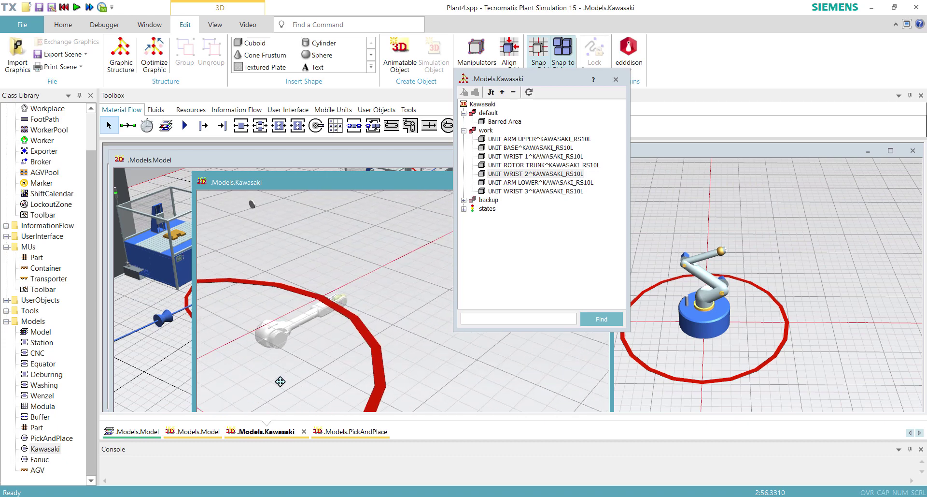
# - Set the X, Y and Z positions of the UNIT ARM LOWER graphic in the work group to 0 m
pyautogui.scroll(-3, 280, 382)
pyautogui.moveTo(297, 290); pyautogui.dragTo(301, 280, button='right')
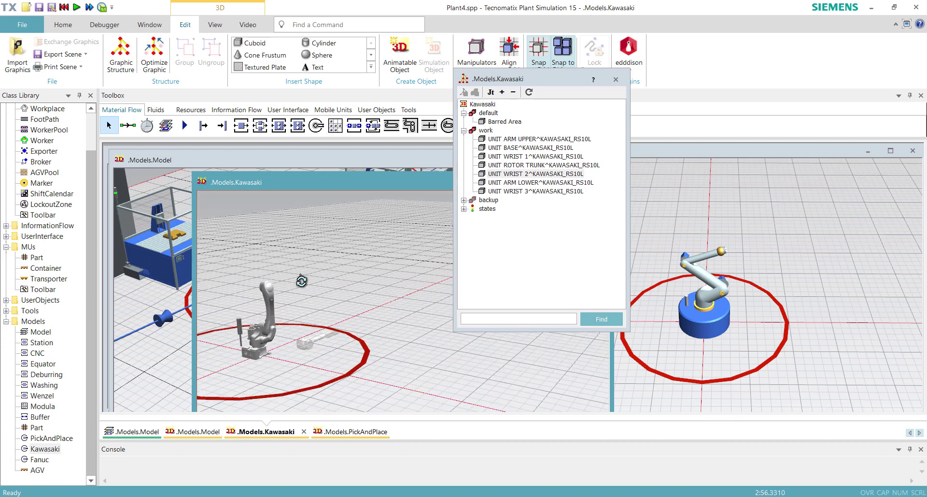
pyautogui.scroll(5, 301, 280)
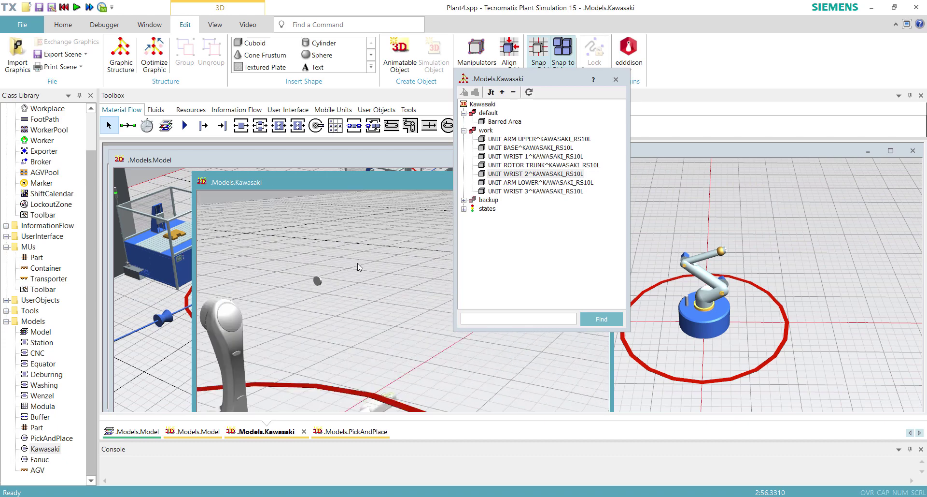
pyautogui.scroll(-3, 357, 264)
pyautogui.scroll(1, 386, 242)
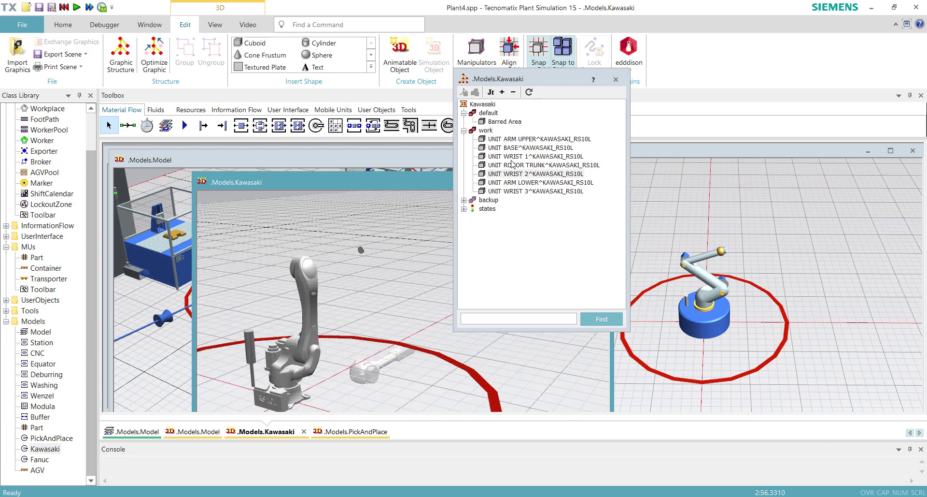
pyautogui.click(511, 165)
pyautogui.click(505, 173)
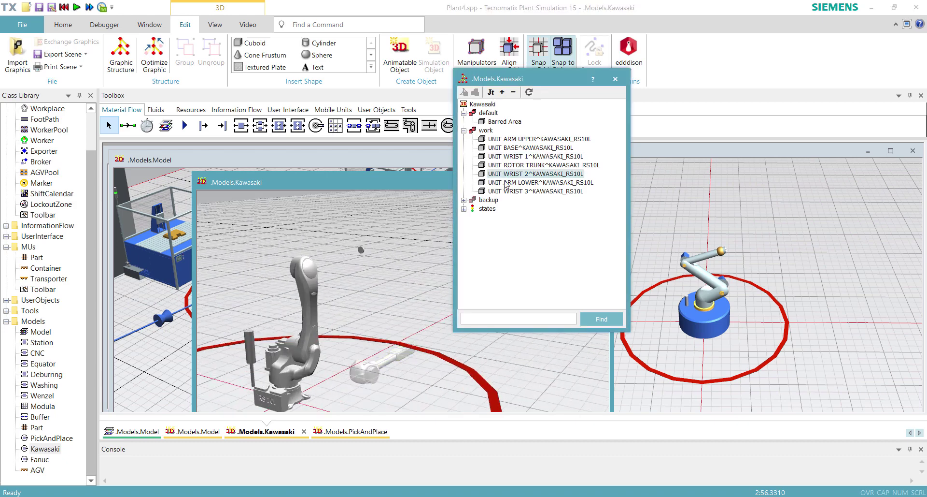
pyautogui.click(505, 183)
pyautogui.rightClick(506, 182)
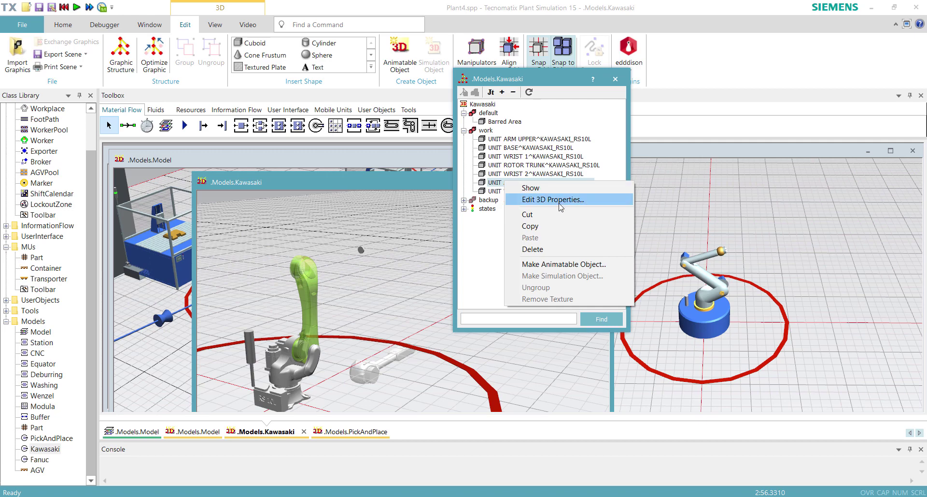
pyautogui.click(537, 201)
pyautogui.doubleClick(643, 252)
pyautogui.write('0')
pyautogui.doubleClick(647, 266)
pyautogui.write('0')
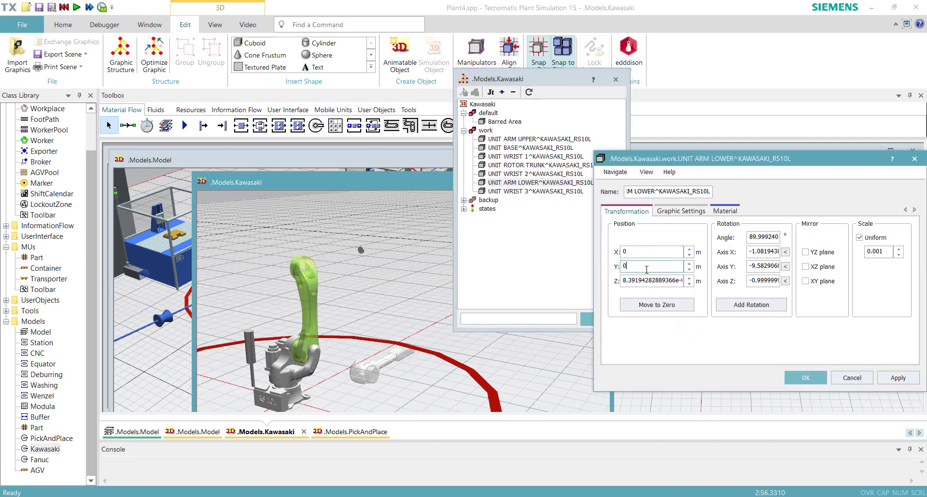
pyautogui.doubleClick(644, 280)
pyautogui.write('0')
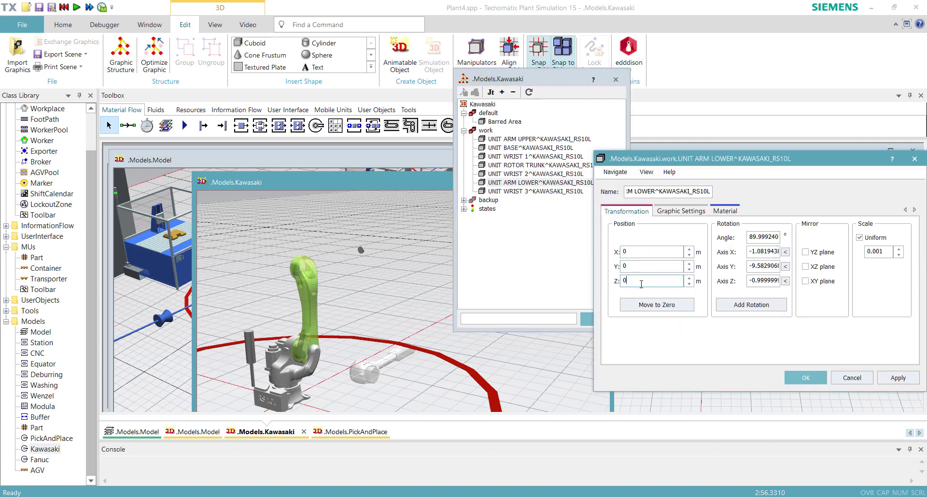
pyautogui.click(806, 377)
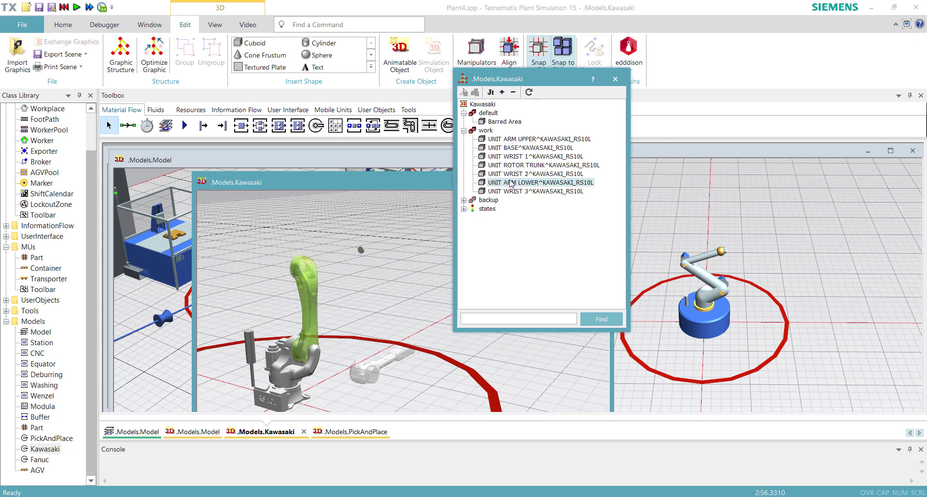
# - Set the X, Y and Z positions of the UNIT WRIST 3 graphic in the work group to 0 m
pyautogui.rightClick(512, 191)
pyautogui.click(559, 210)
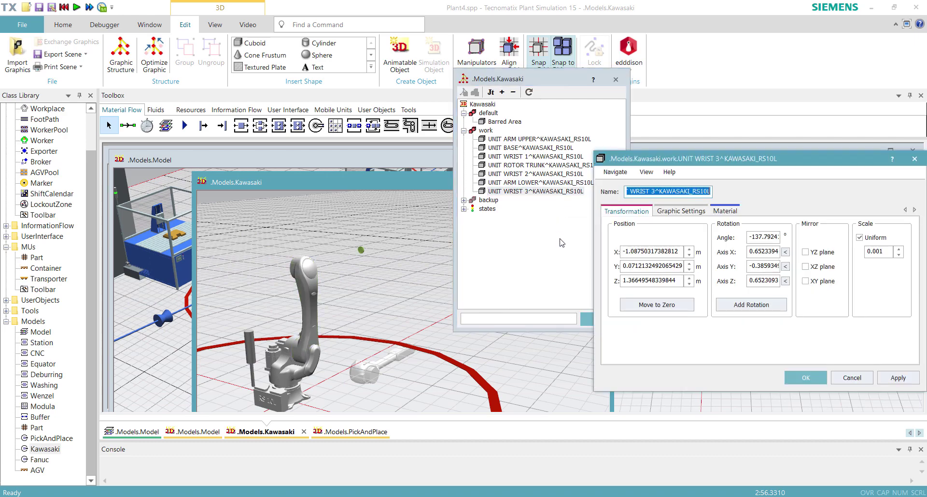
pyautogui.tripleClick(636, 251)
pyautogui.write('0')
pyautogui.write('0')
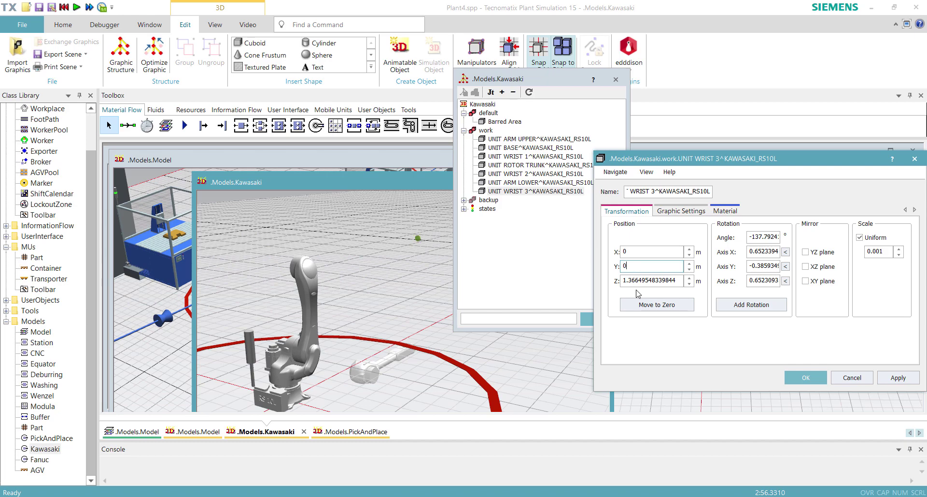
pyautogui.doubleClick(637, 281)
pyautogui.write('0')
pyautogui.click(806, 377)
# - Recheck the position values in the 3D properties of the UNIT ARM LOWER, UNIT WRIST 2 and UNIT ROTOR TRUNK graphics
pyautogui.scroll(-5, 282, 356)
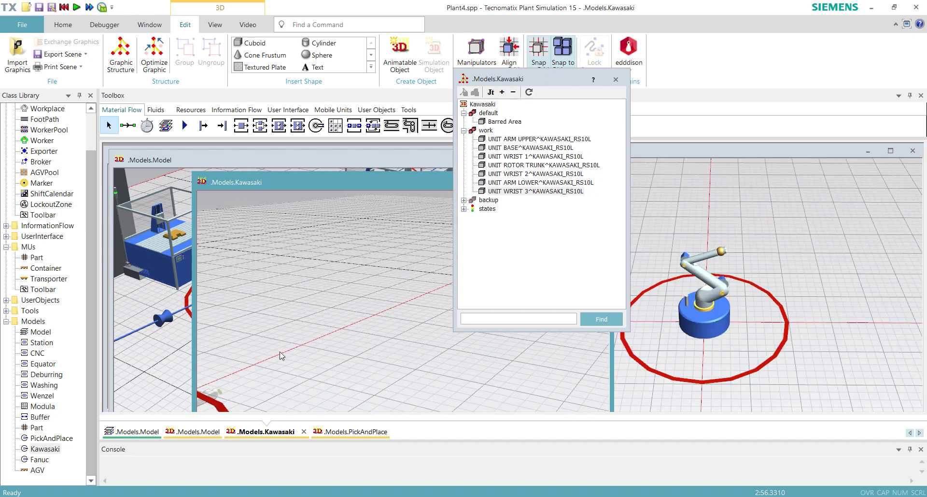
pyautogui.scroll(5, 282, 356)
pyautogui.scroll(5, 251, 382)
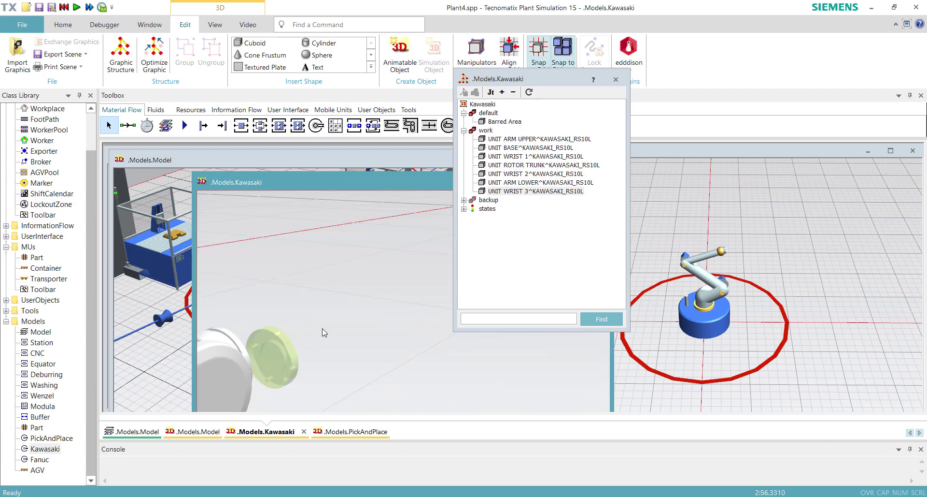
pyautogui.scroll(-5, 357, 307)
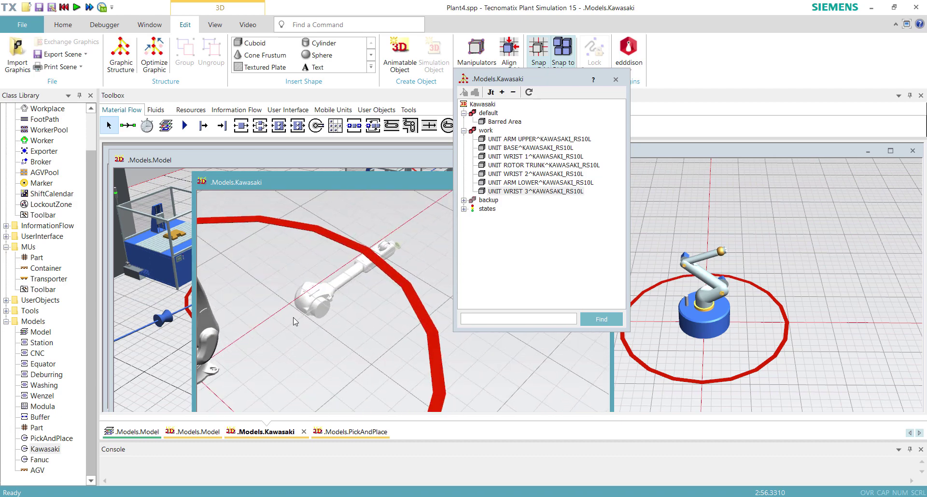
pyautogui.moveTo(296, 321); pyautogui.dragTo(414, 322, button='middle')
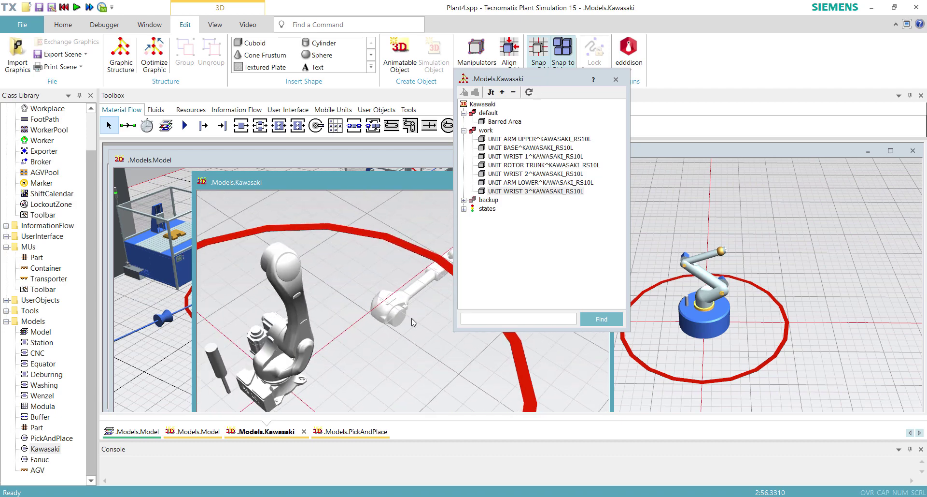
pyautogui.click(521, 183)
pyautogui.rightClick(523, 183)
pyautogui.click(571, 200)
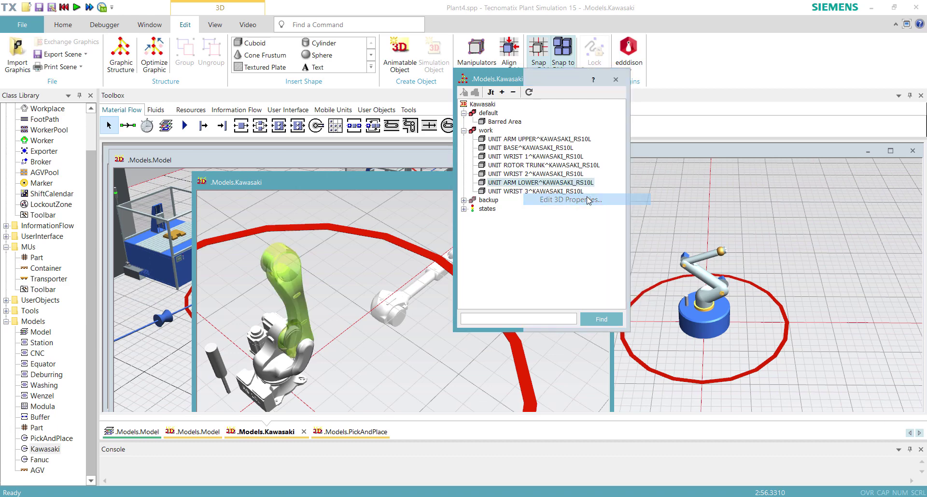
pyautogui.click(803, 378)
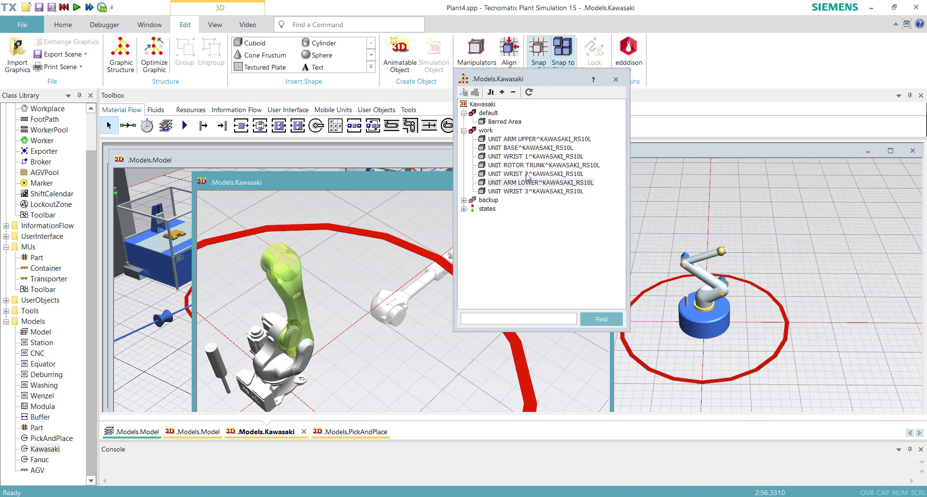
pyautogui.rightClick(526, 175)
pyautogui.click(563, 194)
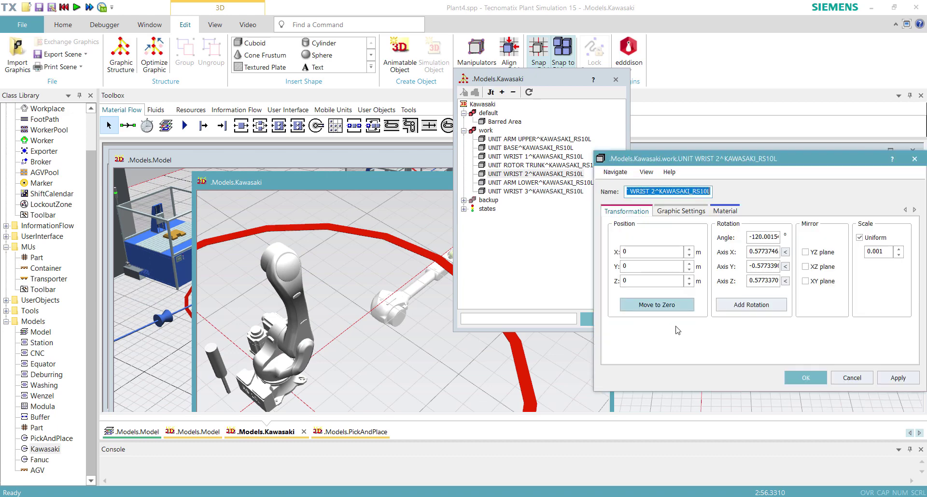
pyautogui.click(807, 377)
pyautogui.rightClick(506, 165)
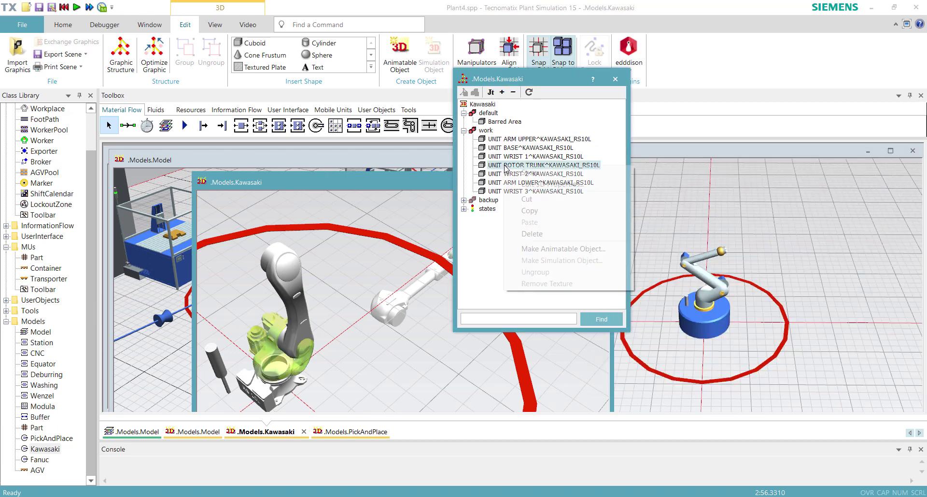
pyautogui.click(560, 184)
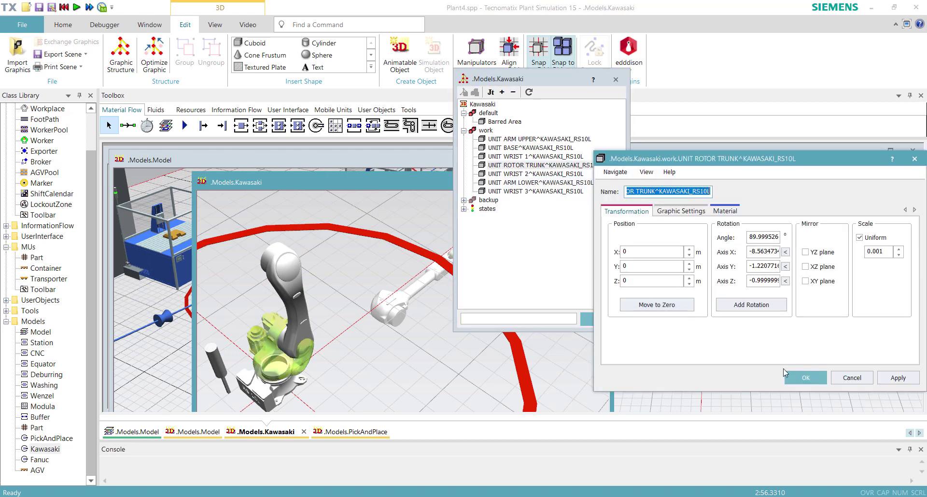
pyautogui.click(802, 377)
# - Recheck the position values in the 3D properties of the UNIT WRIST 1, UNIT BASE and UNIT ARM UPPER graphics
pyautogui.click(522, 157)
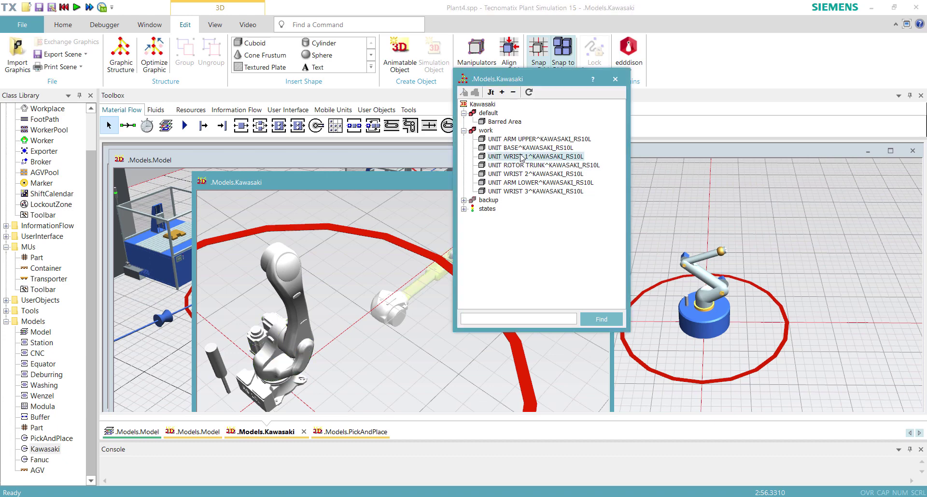
pyautogui.rightClick(523, 157)
pyautogui.click(560, 176)
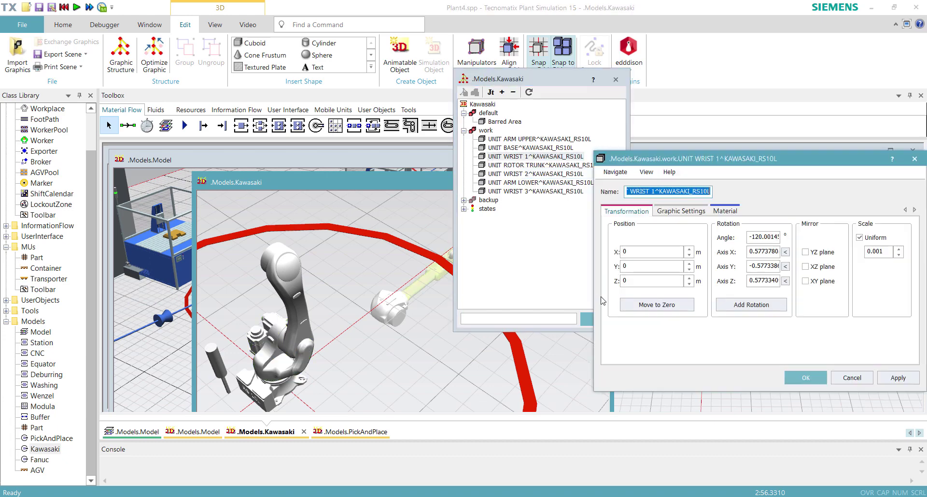
pyautogui.click(806, 377)
pyautogui.click(505, 140)
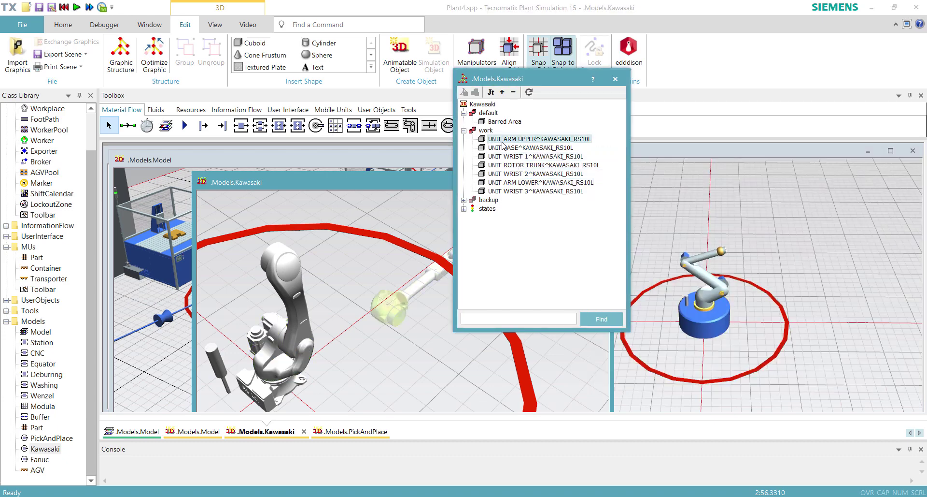
pyautogui.click(500, 147)
pyautogui.rightClick(500, 147)
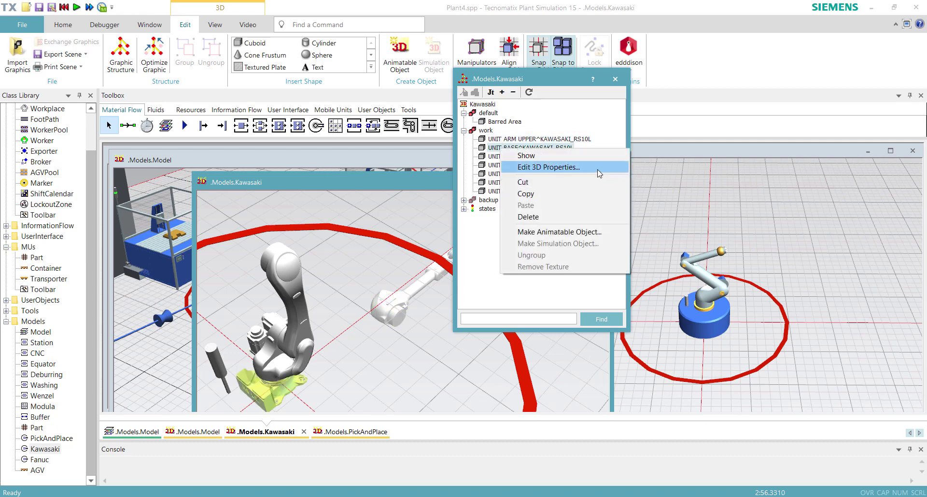
pyautogui.click(536, 167)
pyautogui.click(806, 377)
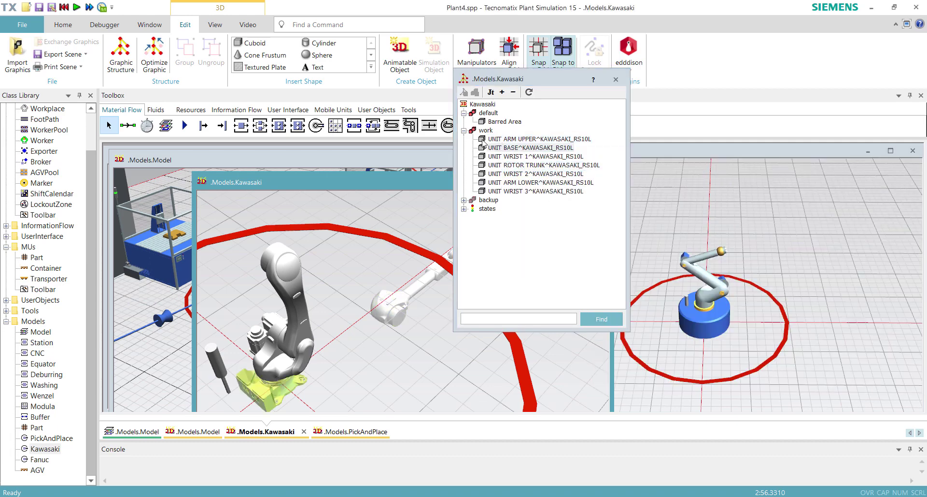
pyautogui.click(488, 139)
pyautogui.rightClick(488, 141)
pyautogui.click(552, 161)
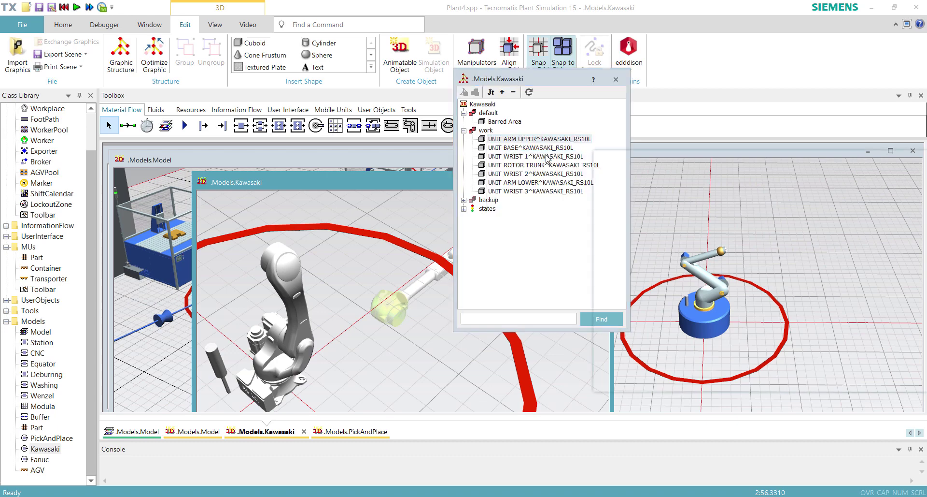
pyautogui.click(806, 377)
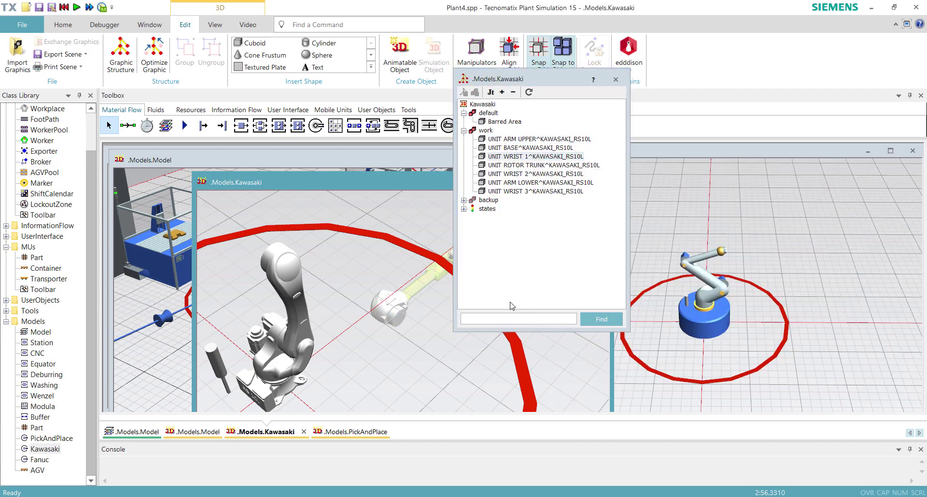
# - Examine how the upper arm and wrist parts lie relative to the rest of the Kawasaki robot
pyautogui.moveTo(400, 324); pyautogui.dragTo(527, 366, button='right')
pyautogui.scroll(5, 507, 353)
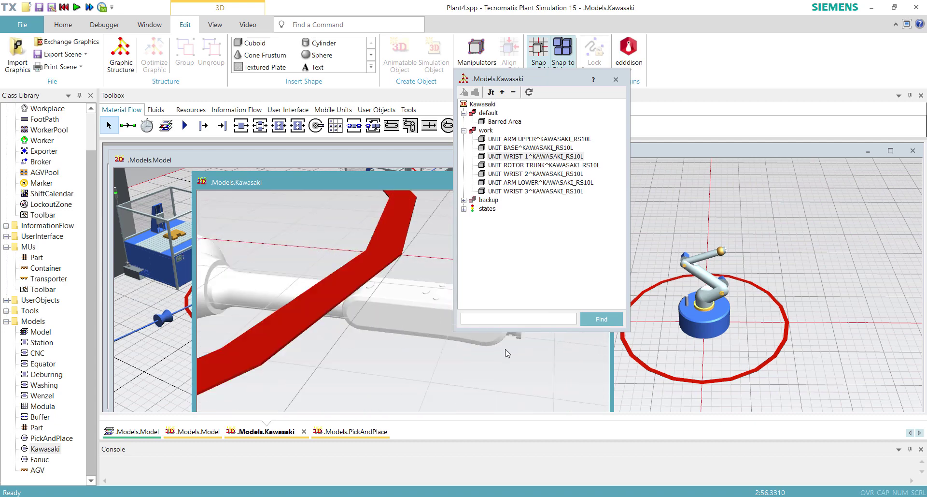
pyautogui.scroll(-3, 473, 357)
pyautogui.scroll(3, 479, 356)
pyautogui.scroll(3, 478, 357)
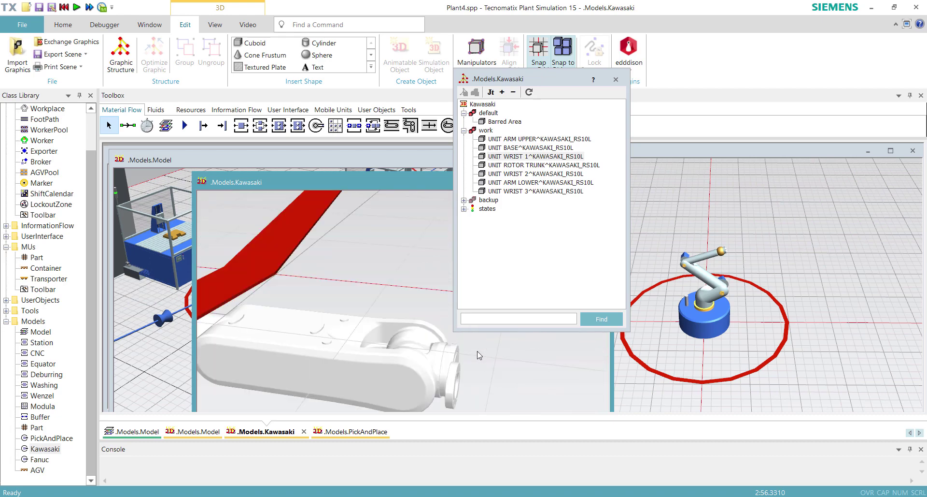
pyautogui.scroll(-4, 454, 376)
pyautogui.scroll(-3, 483, 367)
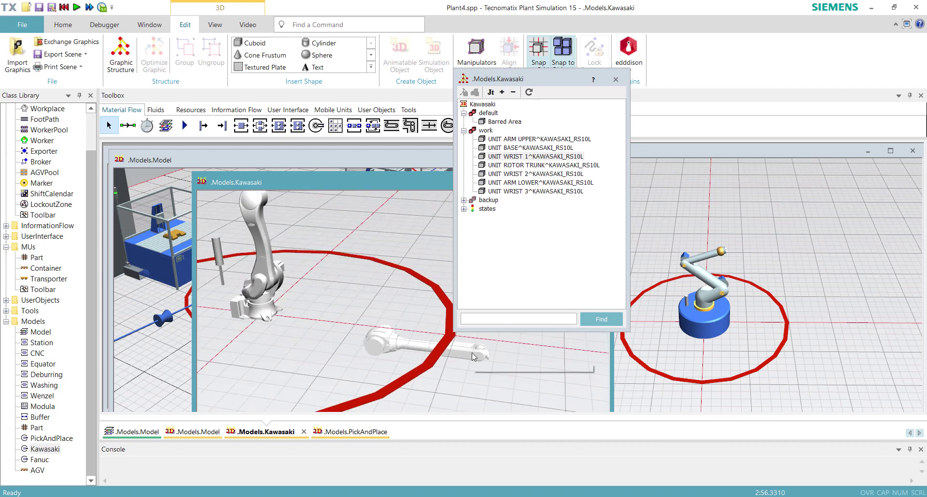
pyautogui.moveTo(415, 357); pyautogui.dragTo(400, 345, button='right')
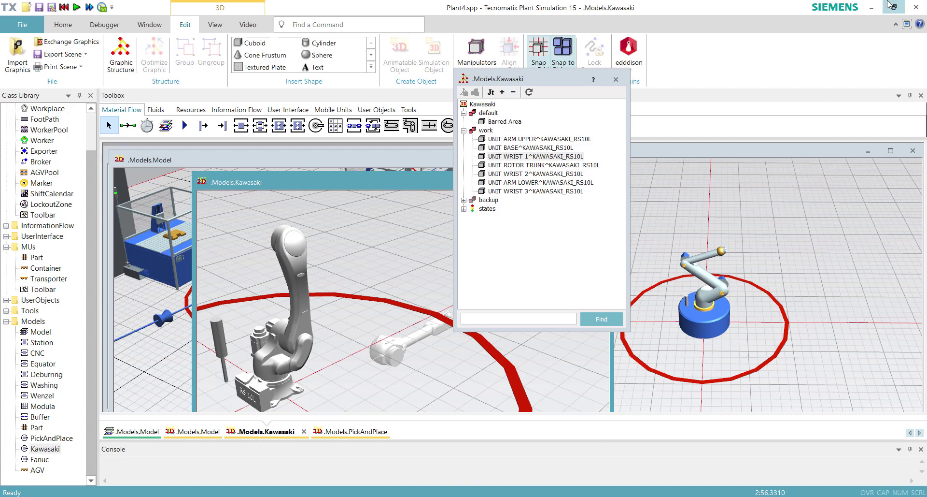
# - Switch to NX and show the hidden UNIT WRIST 1, UNIT ARM LOWER, UNIT ROTOR TRUNK and UNIT BASE components of the __ITAP_8origin assembly
pyautogui.click(872, 8)
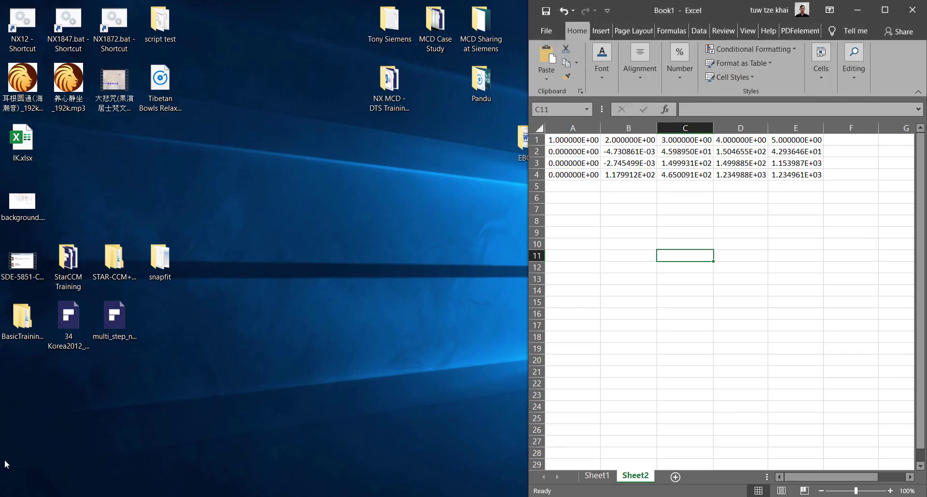
pyautogui.click(206, 493)
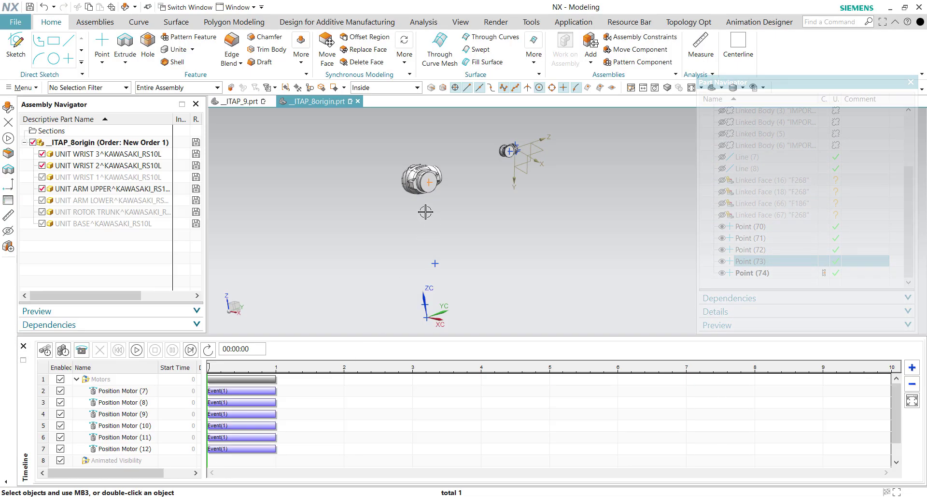
pyautogui.click(42, 177)
pyautogui.click(42, 200)
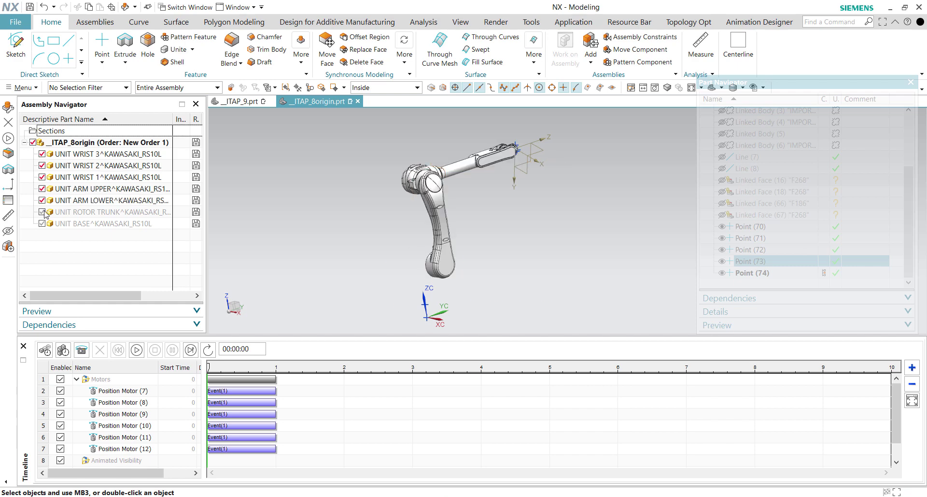
pyautogui.click(42, 212)
pyautogui.click(42, 223)
pyautogui.click(99, 276)
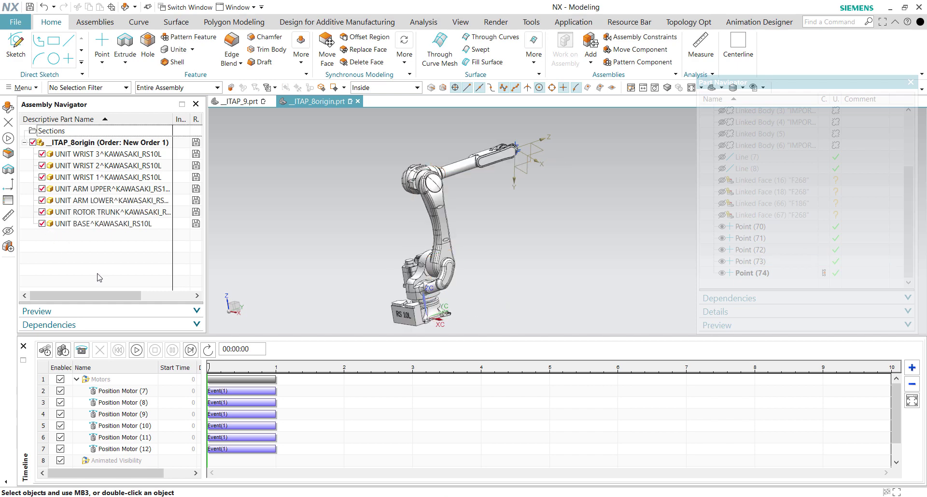
pyautogui.click(106, 142)
pyautogui.moveTo(595, 257); pyautogui.dragTo(570, 280, button='middle')
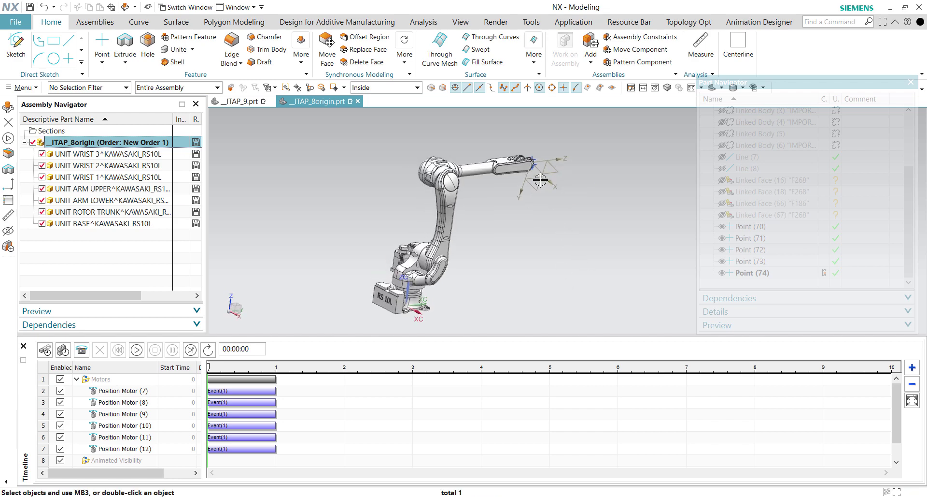
# - Check which arrangements are defined for the __ITAP_8origin assembly
pyautogui.scroll(3, 540, 180)
pyautogui.scroll(-4, 540, 179)
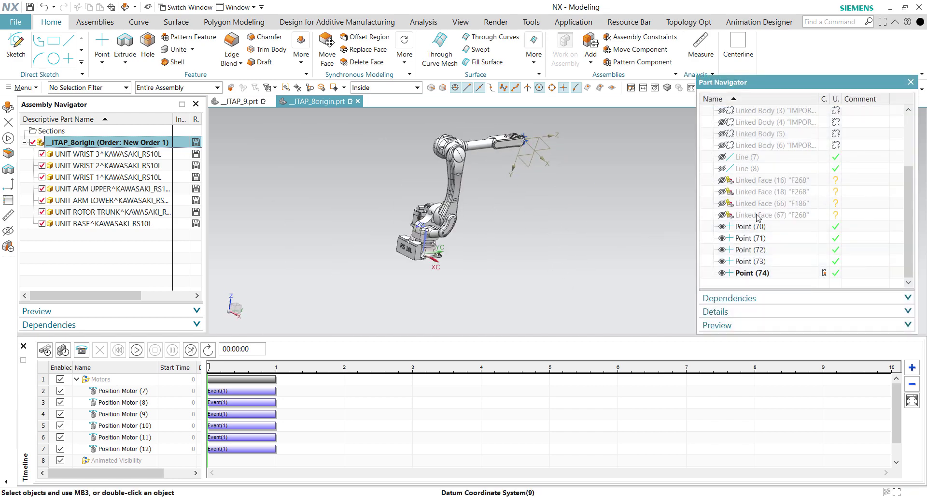
pyautogui.rightClick(66, 142)
pyautogui.moveTo(131, 189)
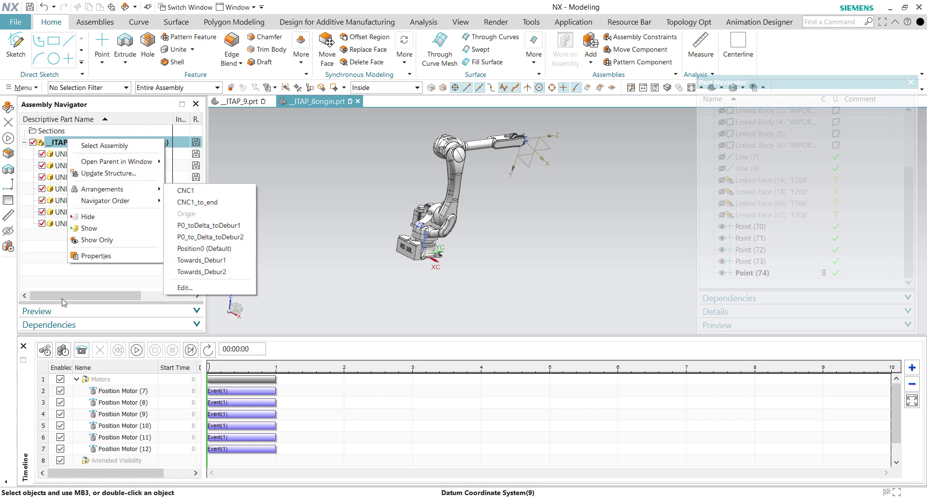
pyautogui.click(71, 271)
pyautogui.click(10, 10)
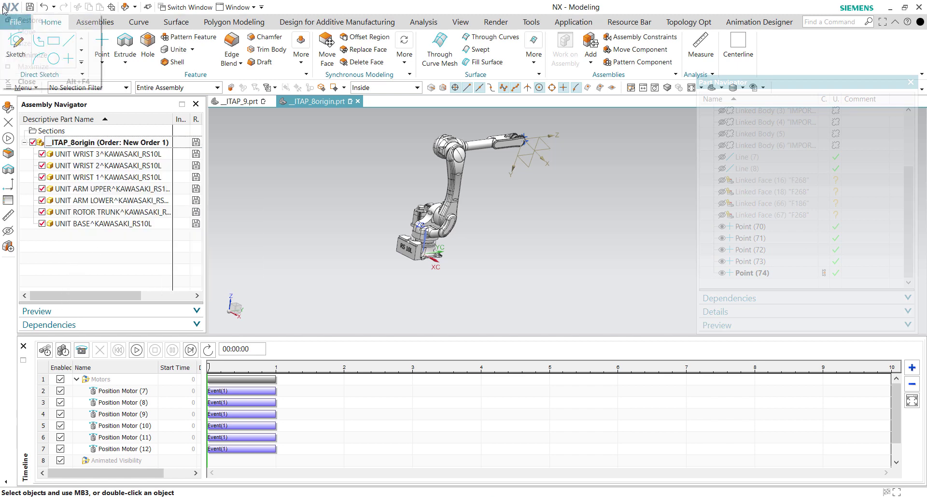
pyautogui.press('Escape')
# - Start a STEP export of the displayed __ITAP_8origin assembly
pyautogui.click(8, 22)
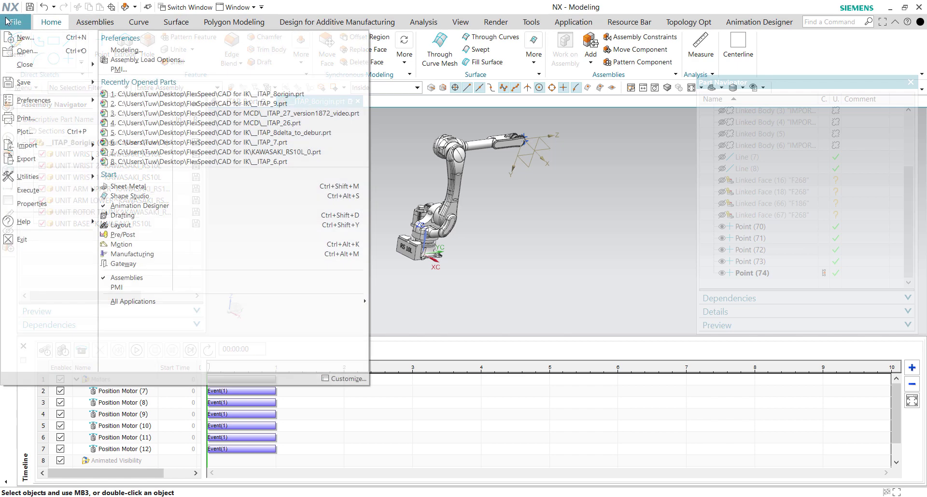
pyautogui.moveTo(73, 158)
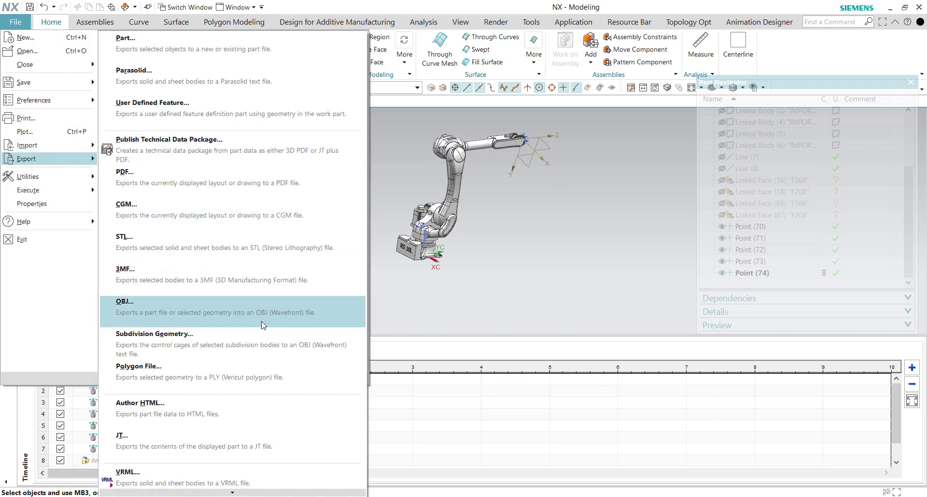
pyautogui.scroll(-1, 249, 448)
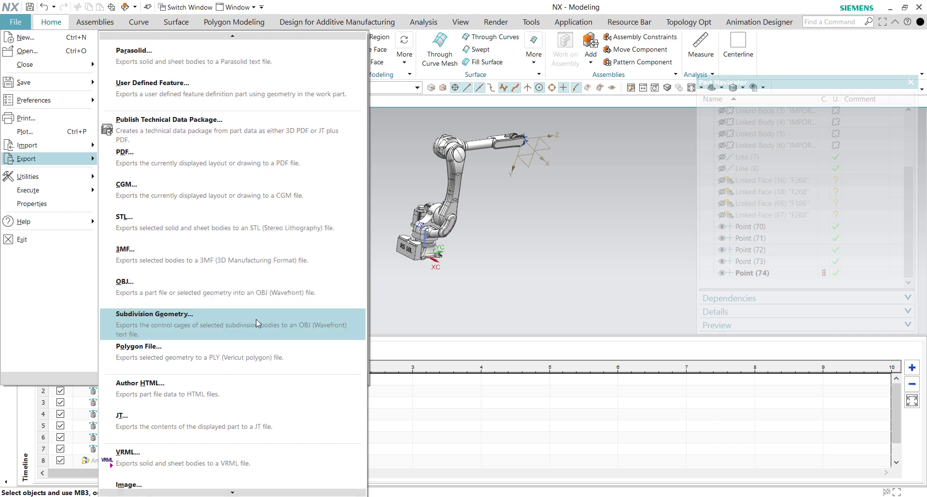
pyautogui.scroll(-3, 247, 384)
pyautogui.scroll(-2, 248, 385)
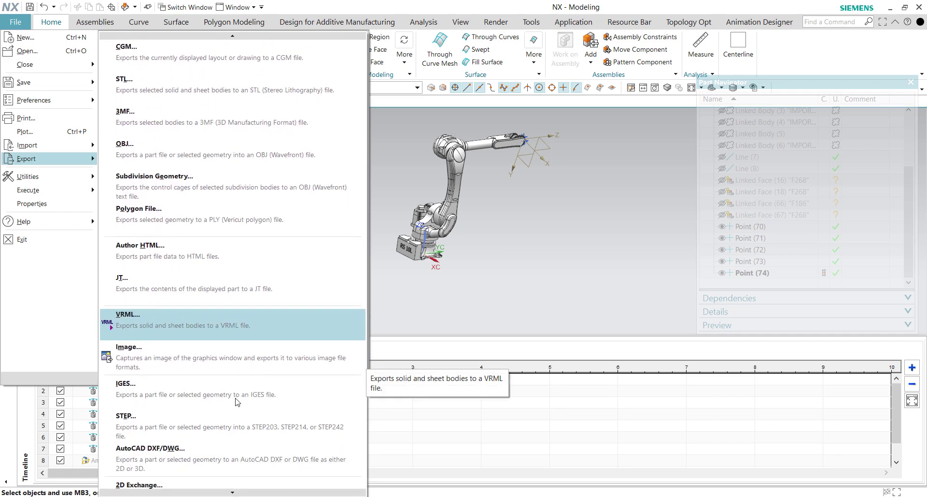
pyautogui.click(193, 419)
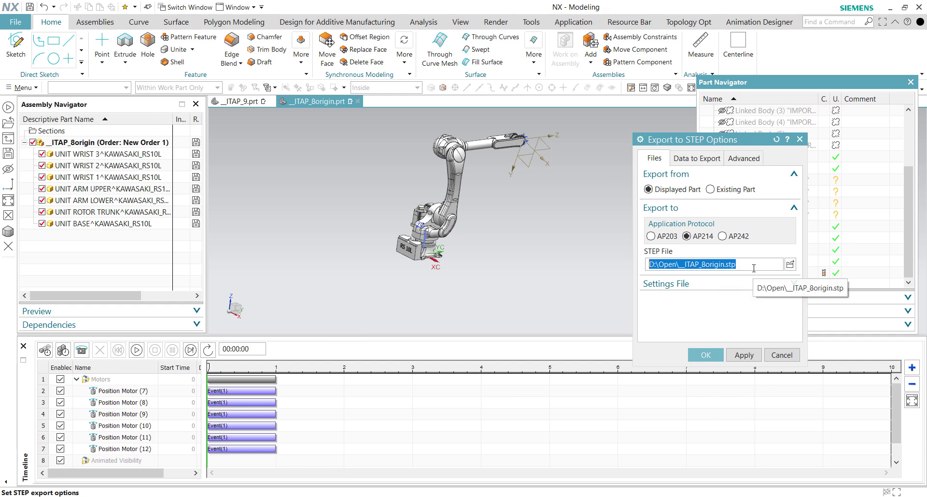
# - Set the STEP output file to __ITAP_8origin in the folder Desktop\FlexSpeed\CAD for IK\__ITAP_8origin
pyautogui.click(790, 264)
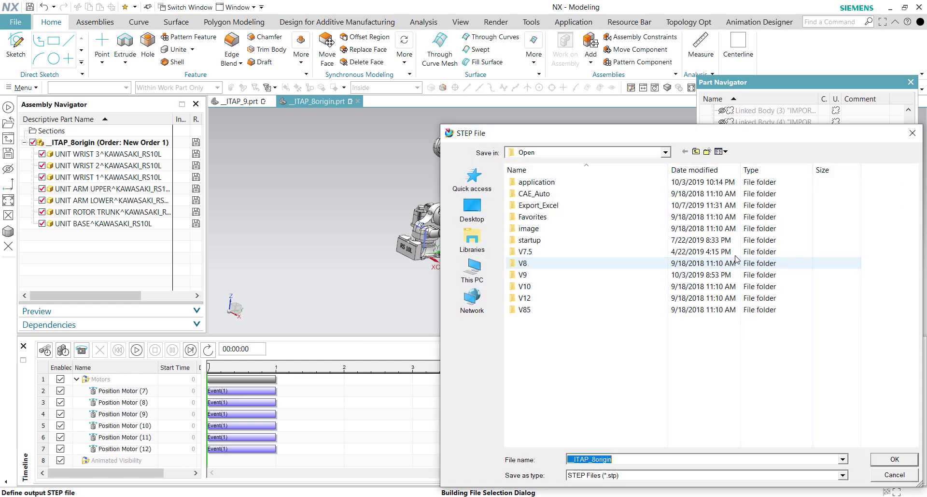
pyautogui.click(472, 209)
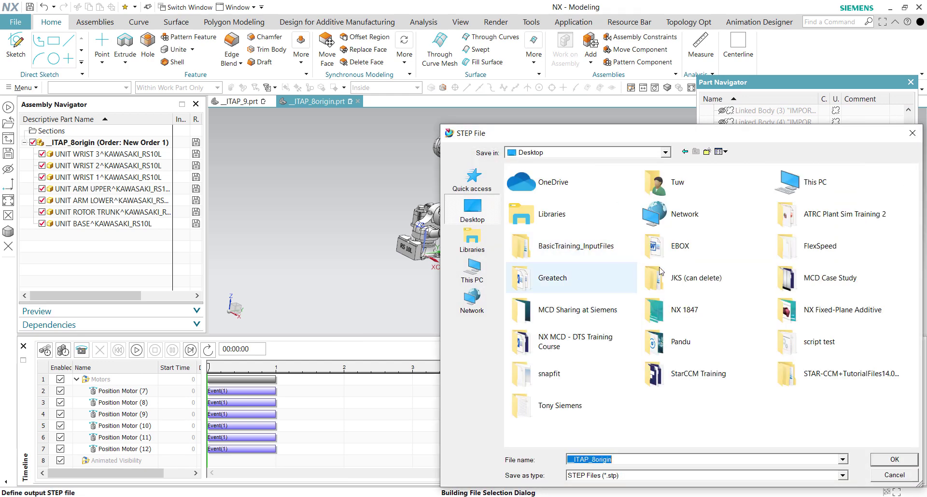
pyautogui.doubleClick(836, 246)
pyautogui.doubleClick(574, 182)
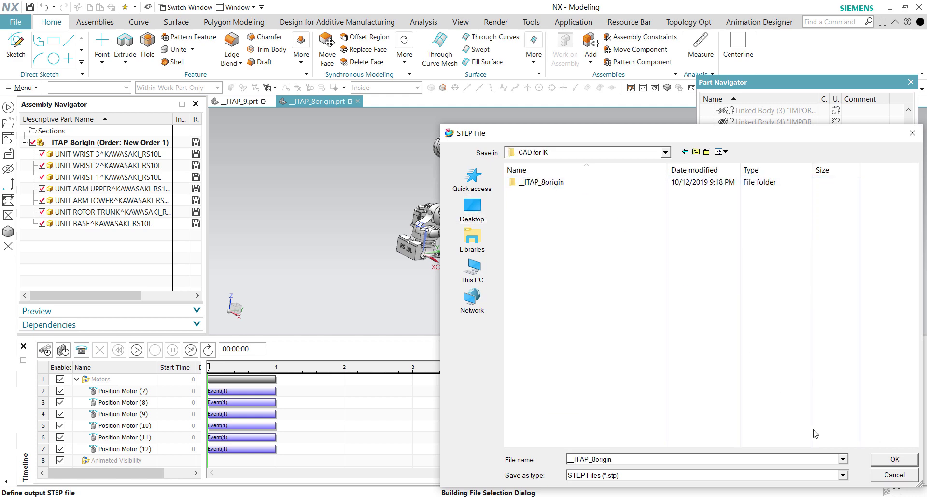
pyautogui.click(892, 463)
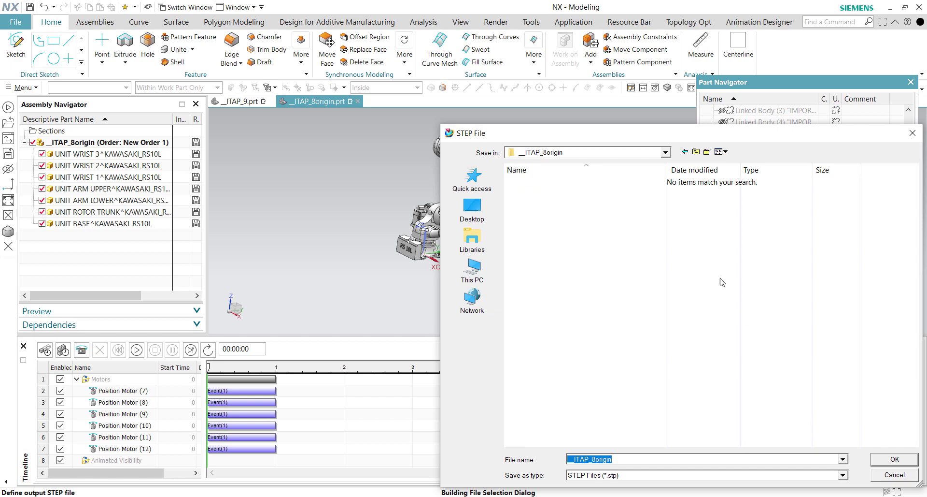
pyautogui.click(904, 460)
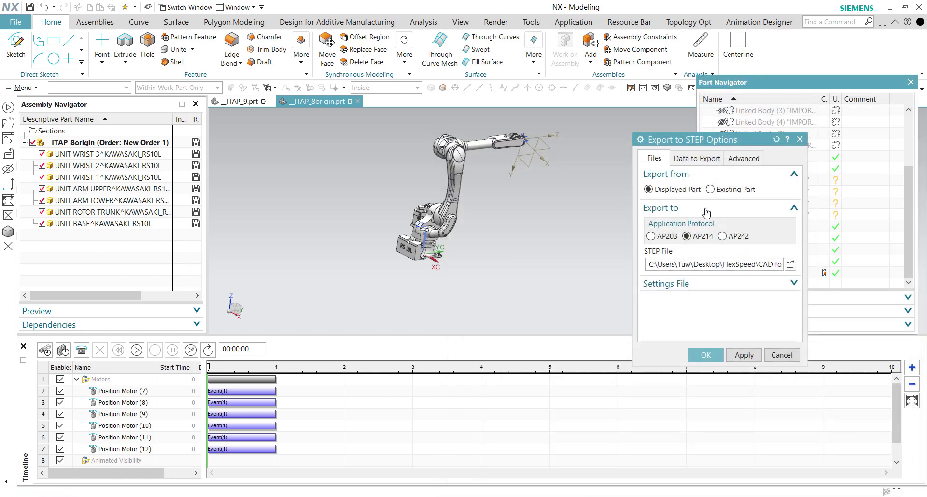
# - Review the data and advanced export options, and run the AP214 export of the entire part without saving the modified part first
pyautogui.click(697, 163)
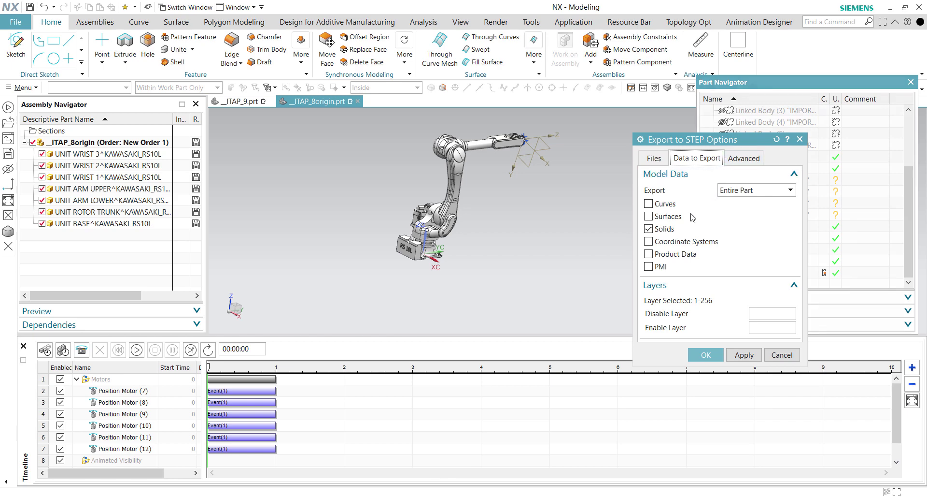
pyautogui.click(760, 190)
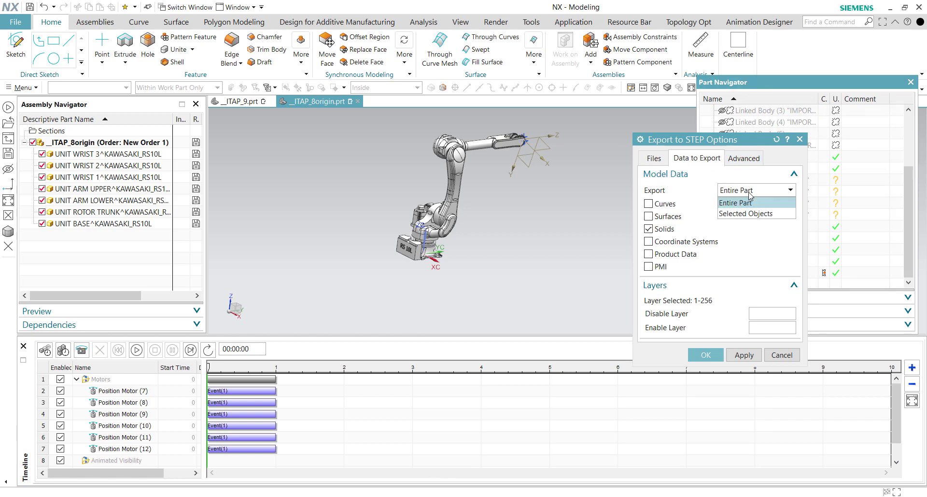
pyautogui.click(758, 190)
pyautogui.click(753, 158)
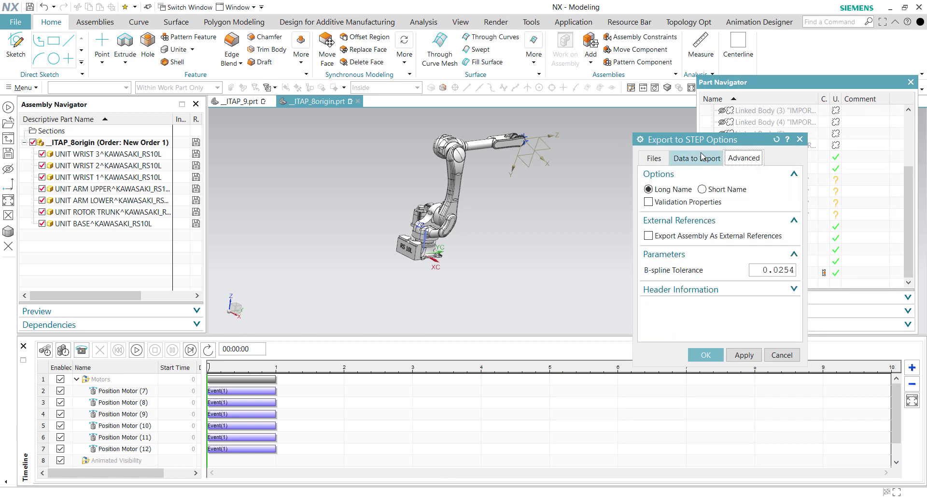
pyautogui.click(655, 158)
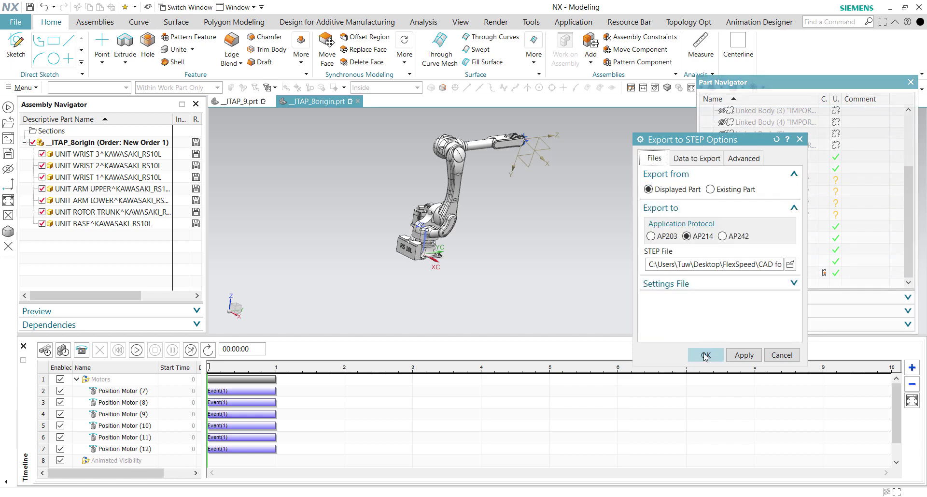
pyautogui.click(705, 355)
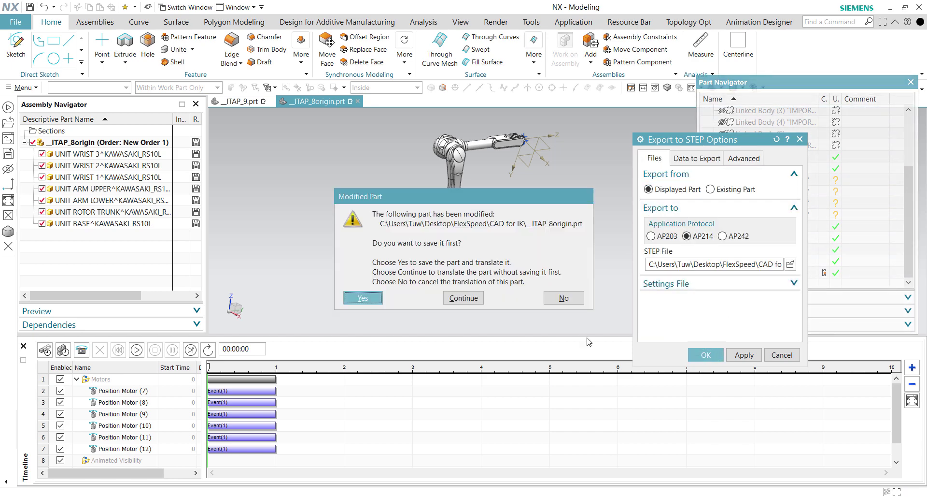
pyautogui.click(462, 298)
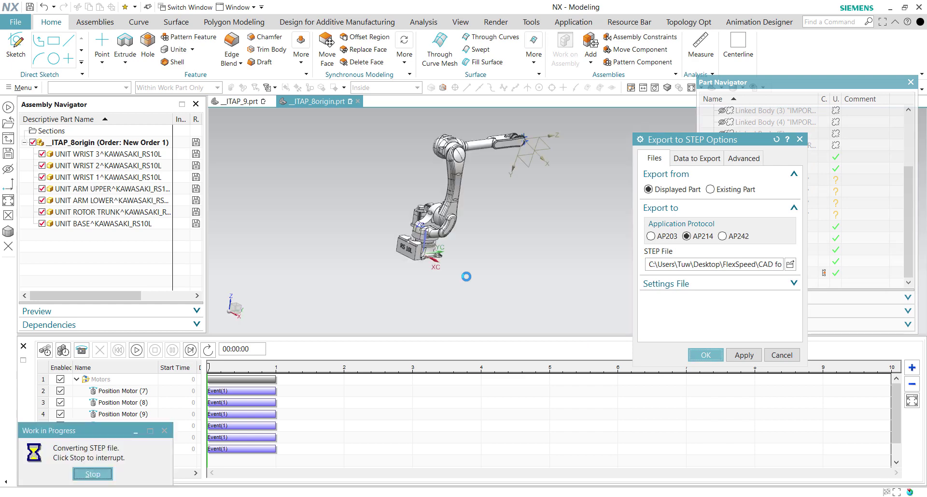
# - Switch to Plant Simulation's Kawasaki 3D model and move its graphic structure window clear of the robot
pyautogui.click(890, 7)
pyautogui.hotkey('alt', 'Tab')
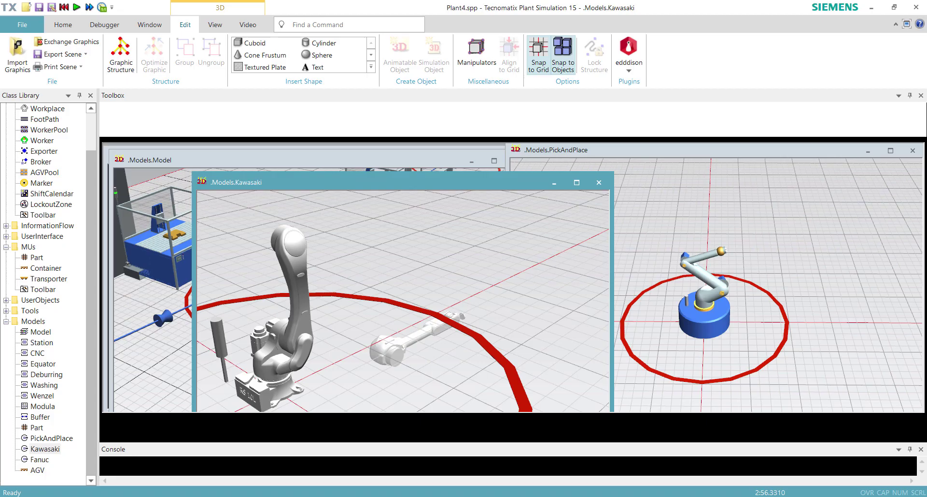
pyautogui.scroll(-3, 374, 281)
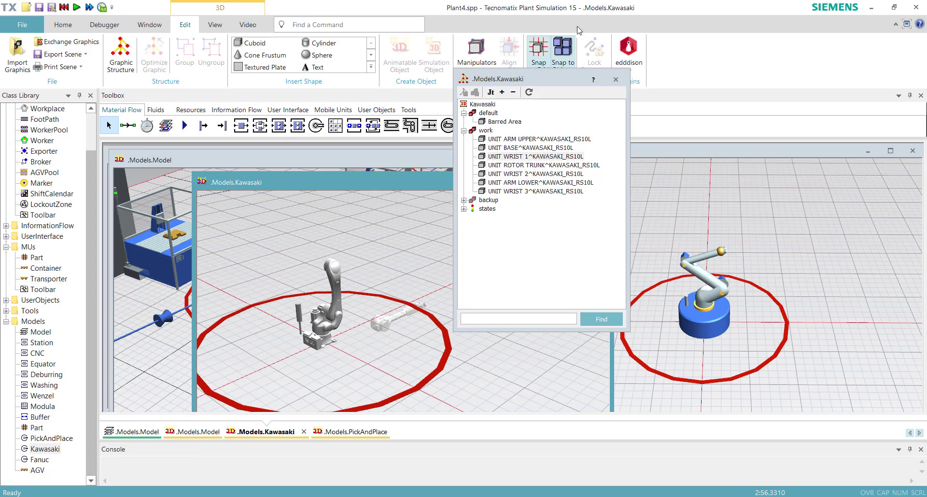
pyautogui.moveTo(573, 77); pyautogui.dragTo(746, 47)
pyautogui.click(420, 273)
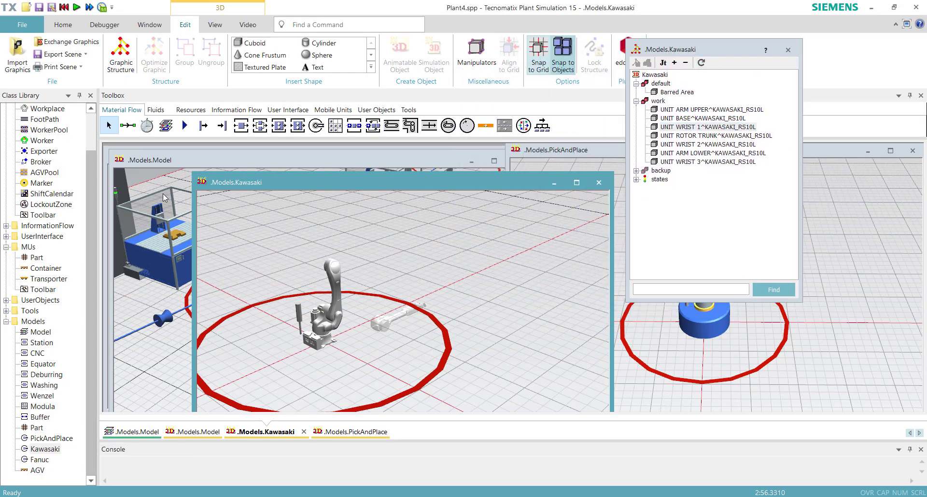
# - Import the graphics from __ITAP_8origin.stp and place them beside the existing robot in the Kawasaki model
pyautogui.click(18, 55)
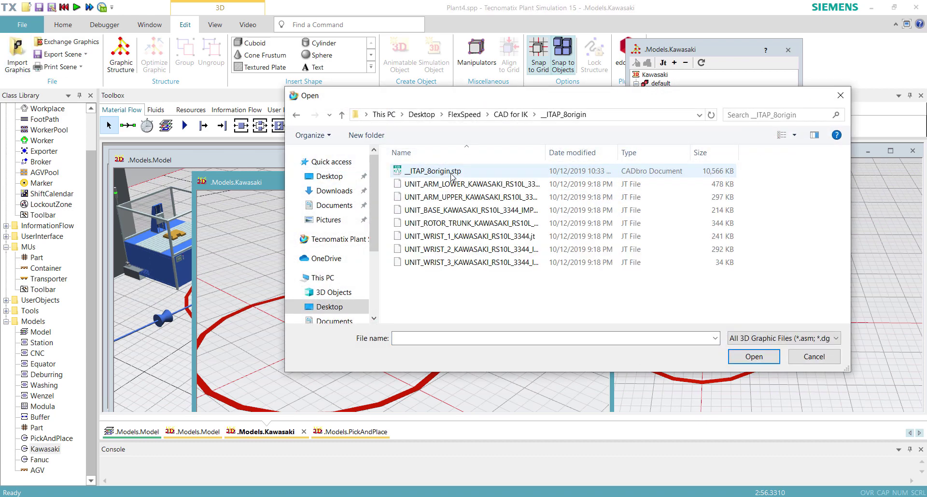
pyautogui.click(478, 175)
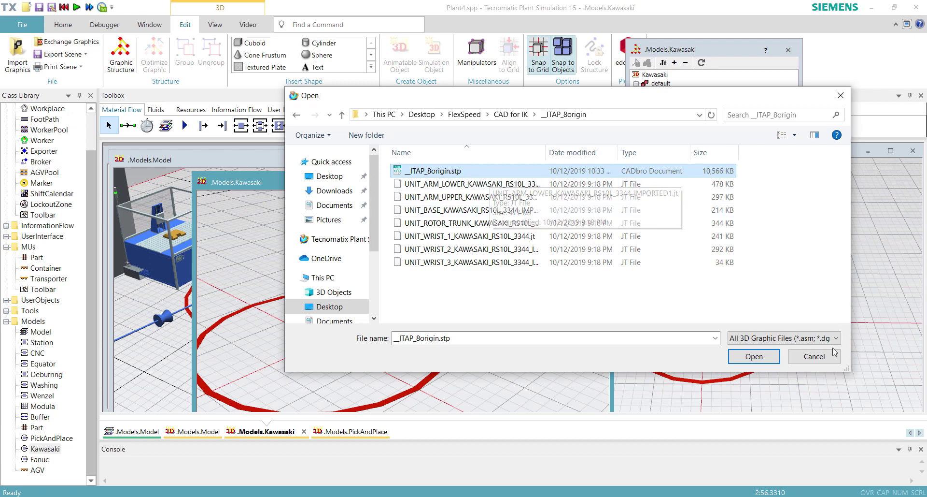
pyautogui.click(757, 357)
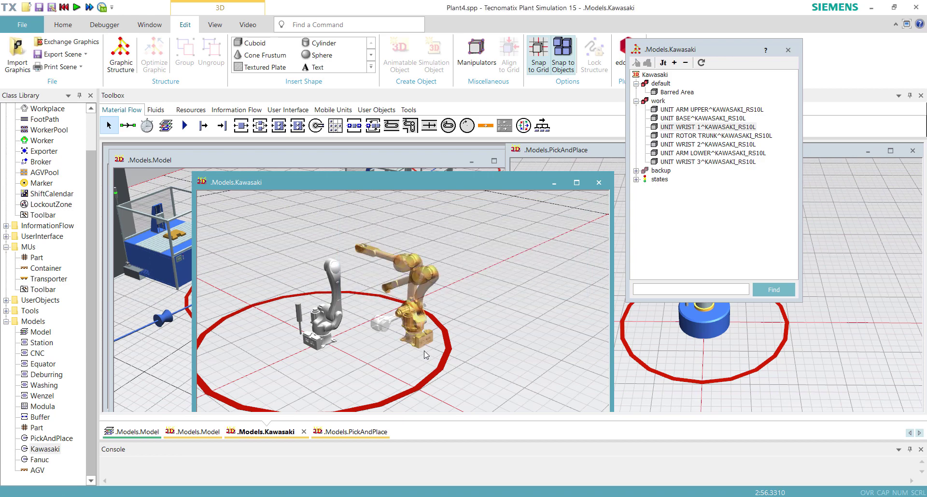
pyautogui.moveTo(425, 355); pyautogui.dragTo(489, 370)
pyautogui.scroll(2, 269, 309)
pyautogui.click(489, 369)
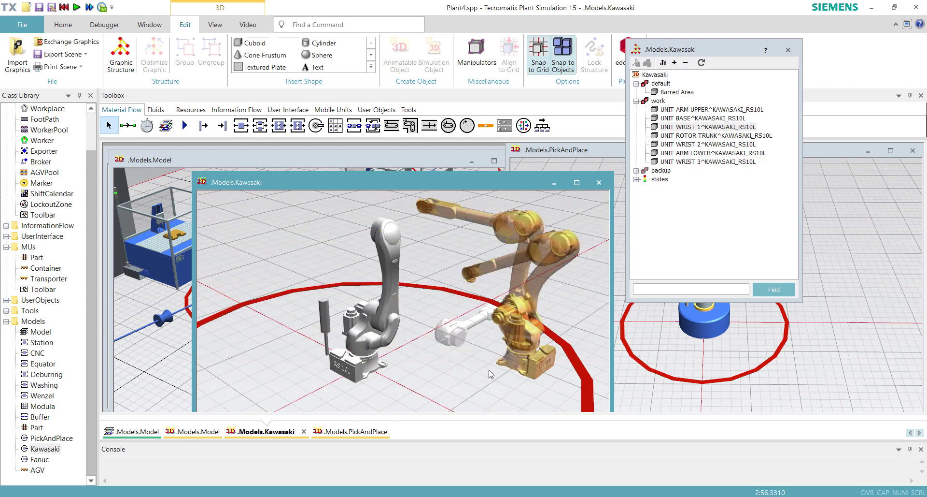
pyautogui.click(468, 346)
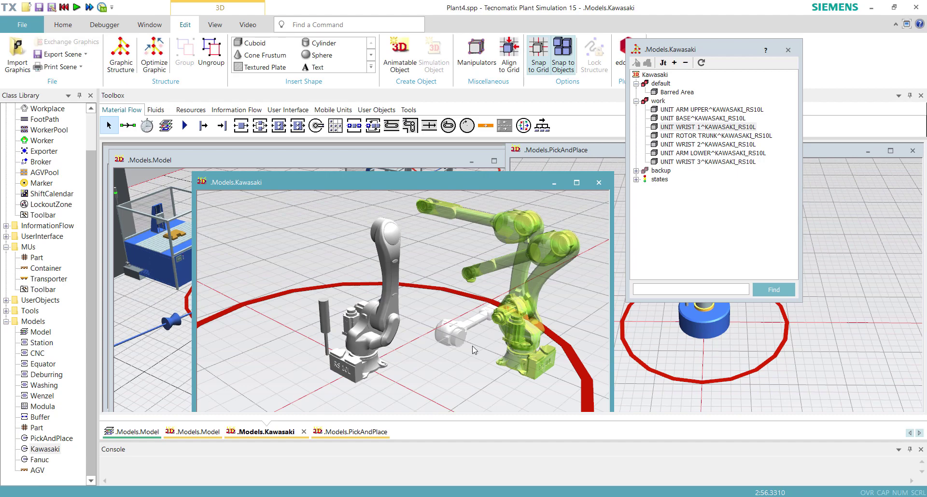
pyautogui.click(475, 349)
# - Refresh the Kawasaki graphic structure and expand the imported __ITAP_8origin group under default
pyautogui.moveTo(534, 275); pyautogui.dragTo(460, 302, button='right')
pyautogui.moveTo(450, 302)
pyautogui.mouseDown(button='middle')
pyautogui.moveTo(354, 288)
pyautogui.moveTo(463, 293)
pyautogui.mouseUp(button='middle')
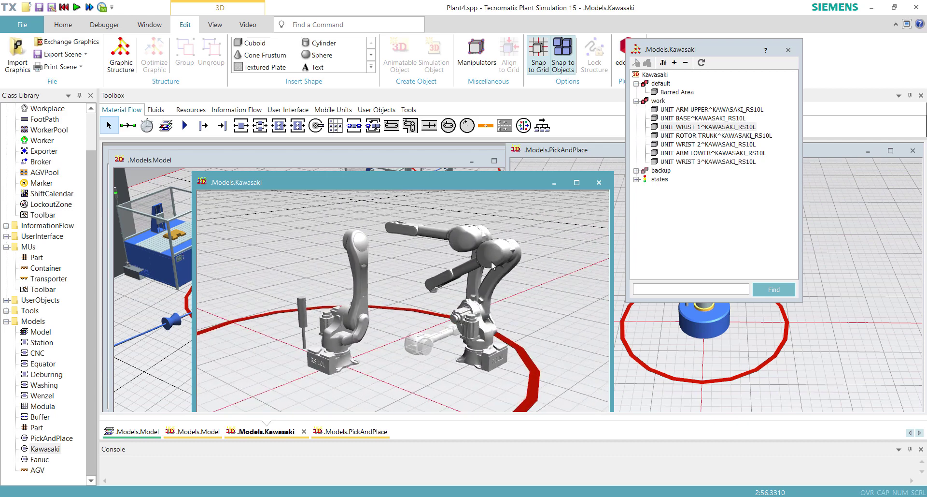
pyautogui.click(499, 260)
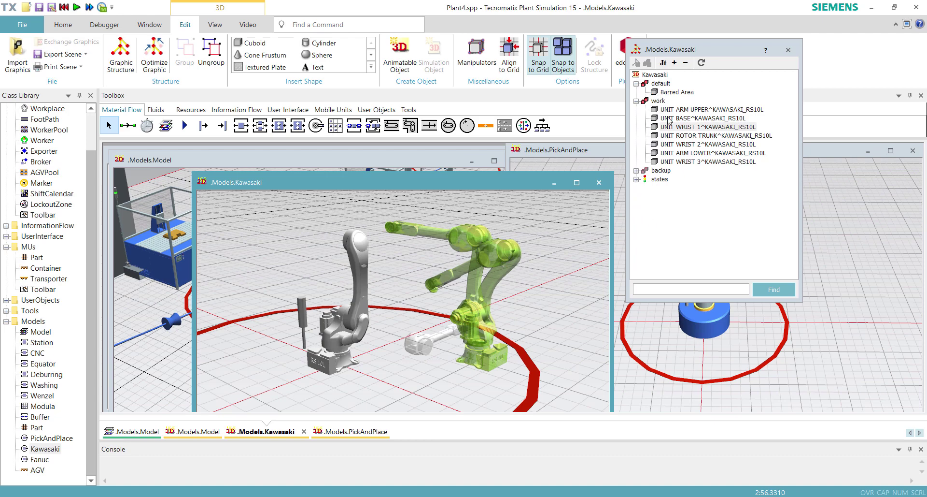
pyautogui.click(701, 63)
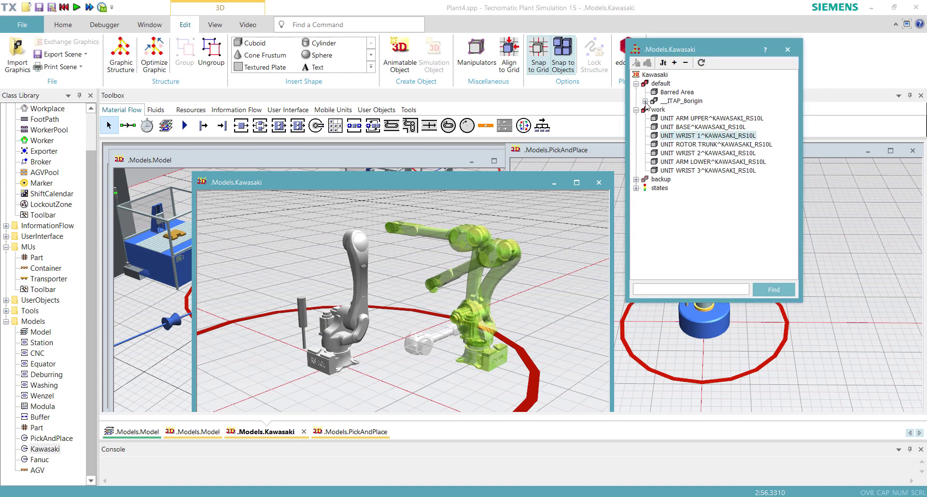
pyautogui.click(645, 101)
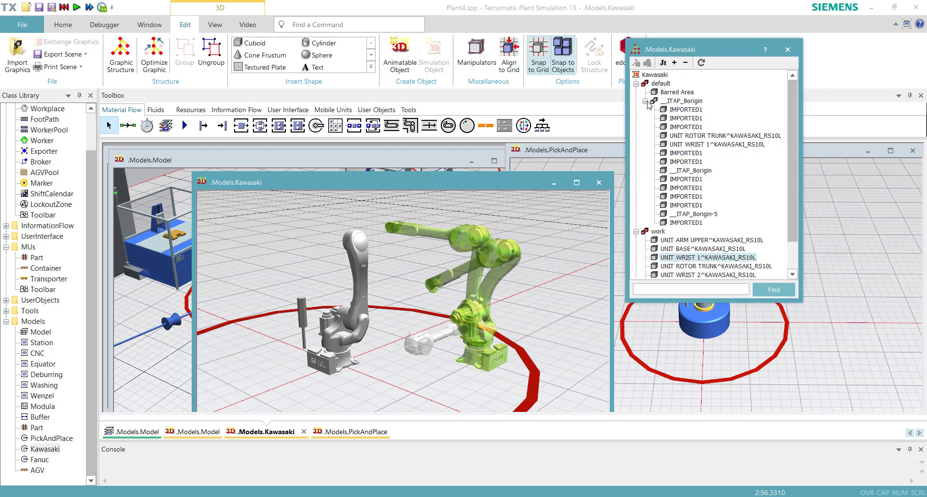
# - Examine which robot geometry each entry of the imported __ITAP_8origin group represents, including UNIT ROTOR TRUNK, UNIT WRIST 1 and the IMPORTED1 entries
pyautogui.click(693, 137)
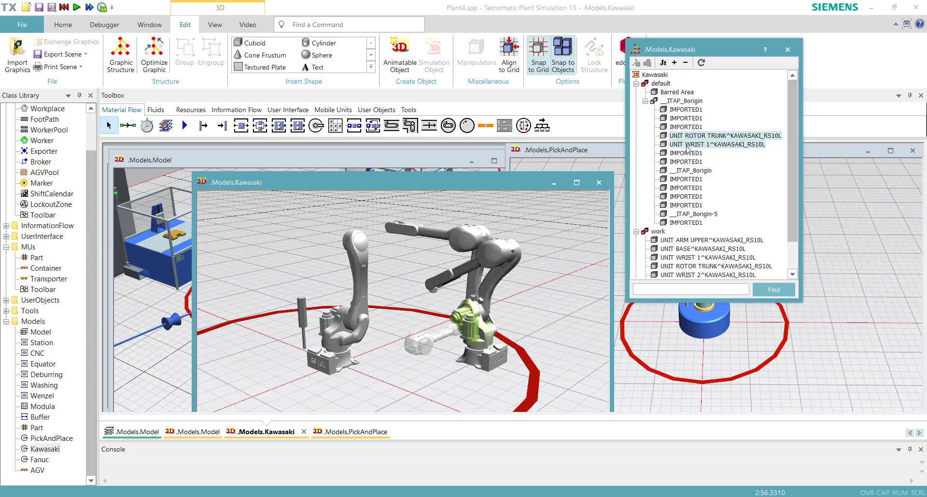
pyautogui.click(689, 144)
pyautogui.click(683, 153)
pyautogui.click(678, 171)
pyautogui.click(674, 189)
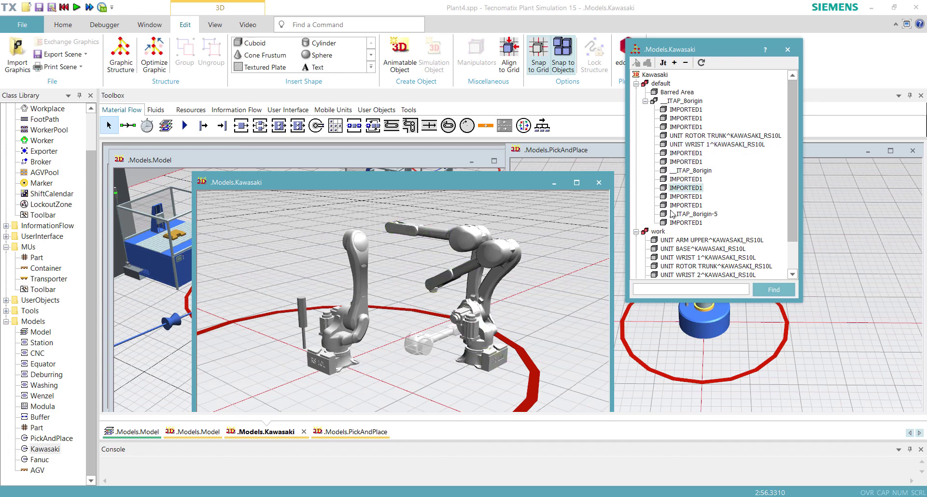
pyautogui.click(676, 214)
pyautogui.click(680, 260)
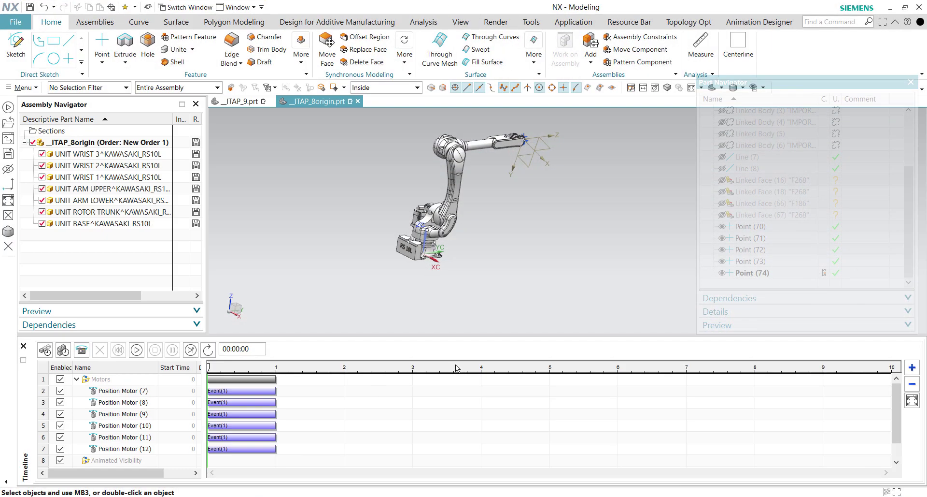
# - Start a STEP export of the displayed __ITAP_8origin part in NX and limit the exported data to selected objects
pyautogui.click(15, 22)
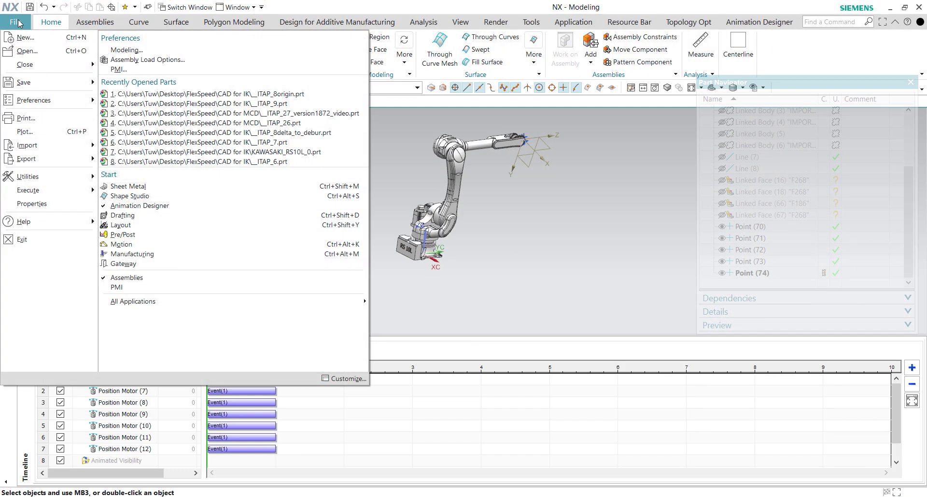
pyautogui.moveTo(51, 163)
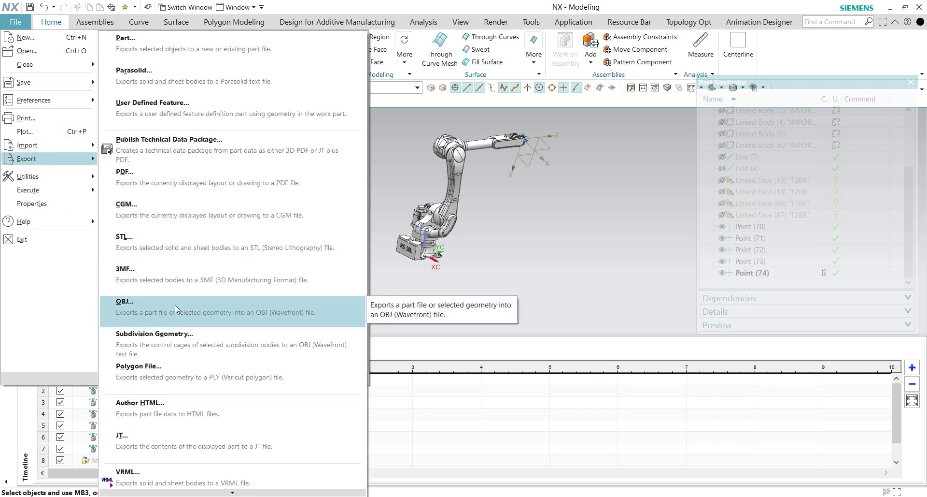
pyautogui.scroll(-5, 169, 426)
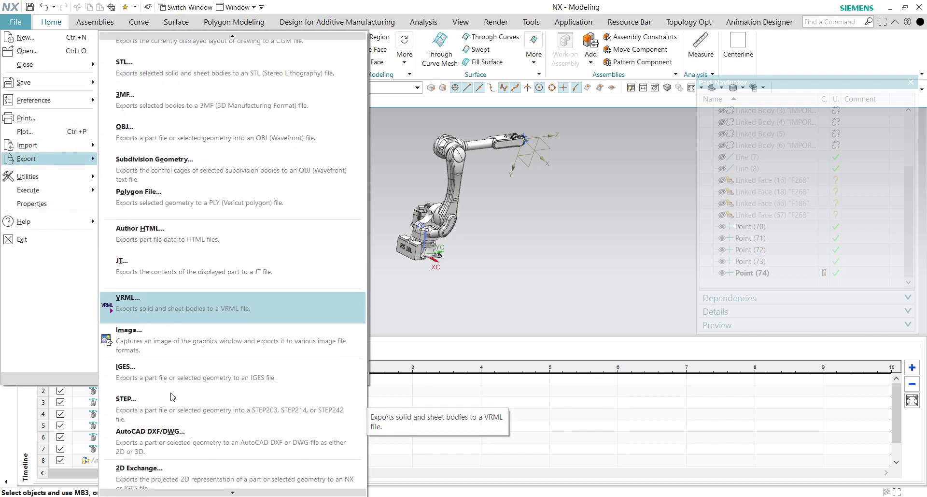
pyautogui.click(153, 404)
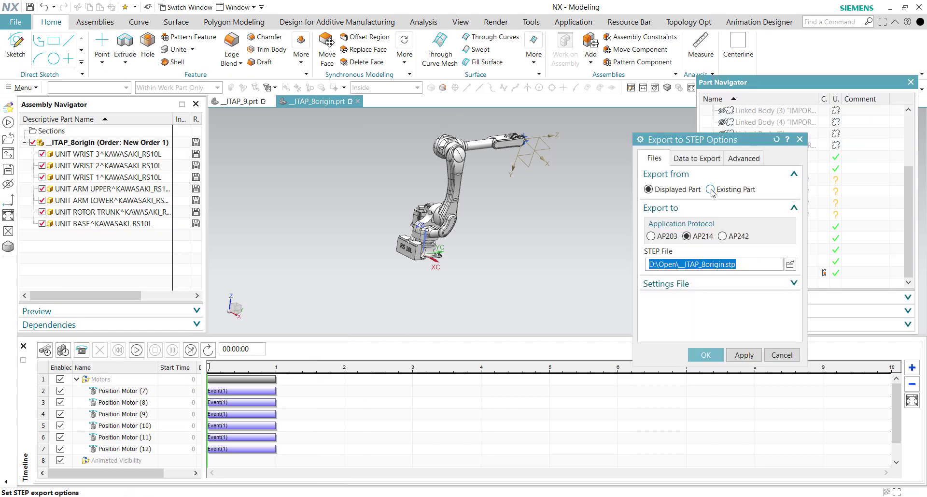
pyautogui.click(697, 160)
pyautogui.click(737, 190)
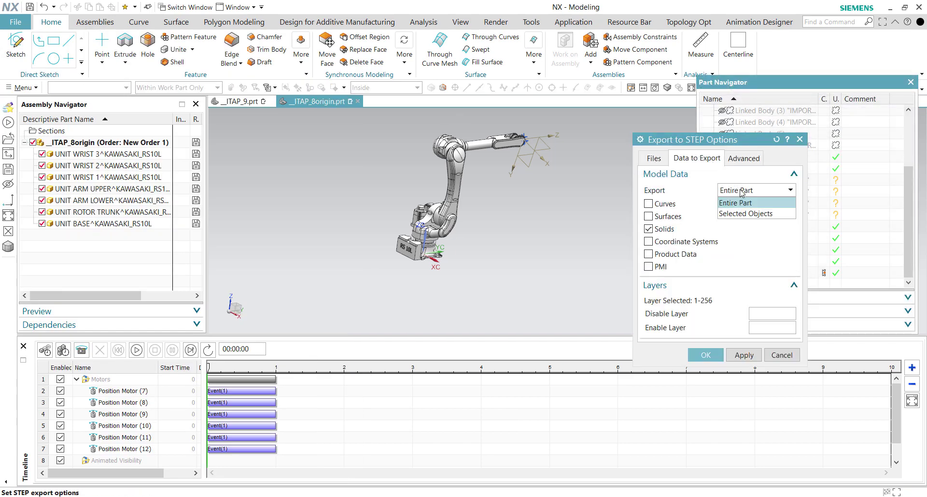
pyautogui.click(737, 213)
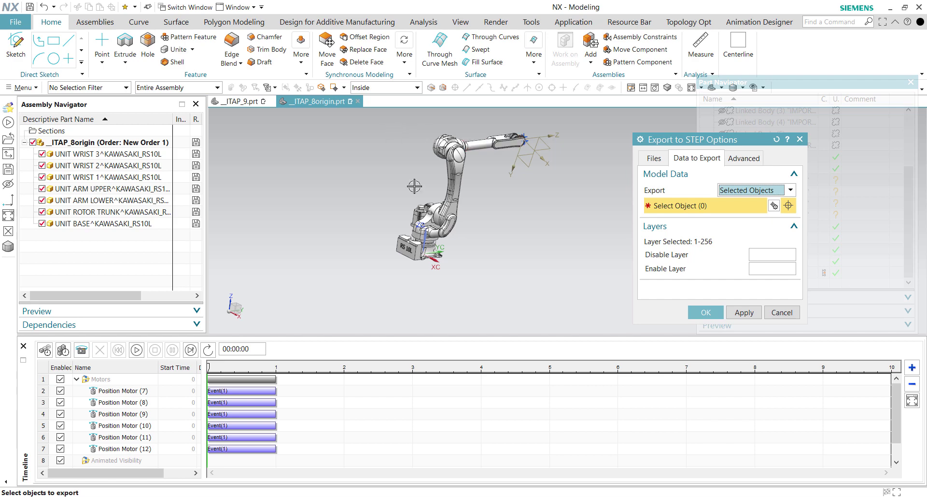
# - Select all seven robot bodies for the export, from the base and rotor trunk through both arms to the three wrist units
pyautogui.click(412, 254)
pyautogui.click(418, 219)
pyautogui.click(449, 189)
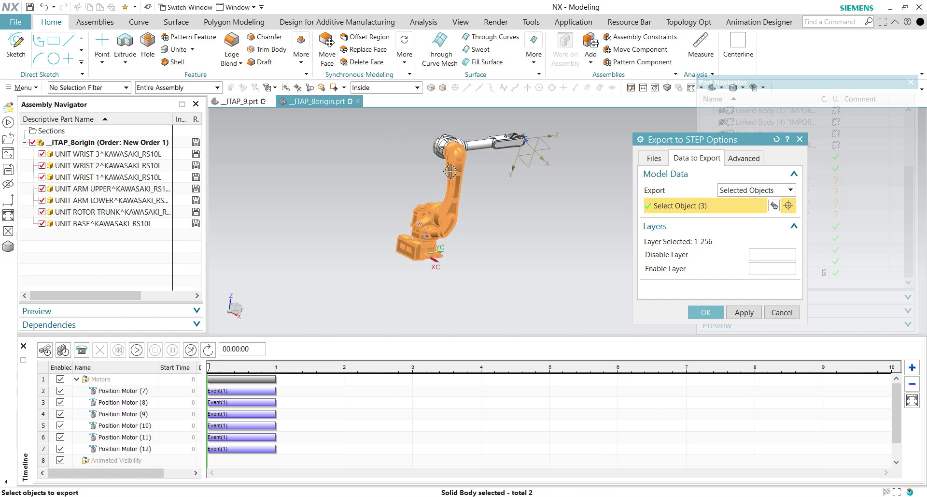
pyautogui.click(441, 149)
pyautogui.click(498, 142)
pyautogui.scroll(6, 512, 154)
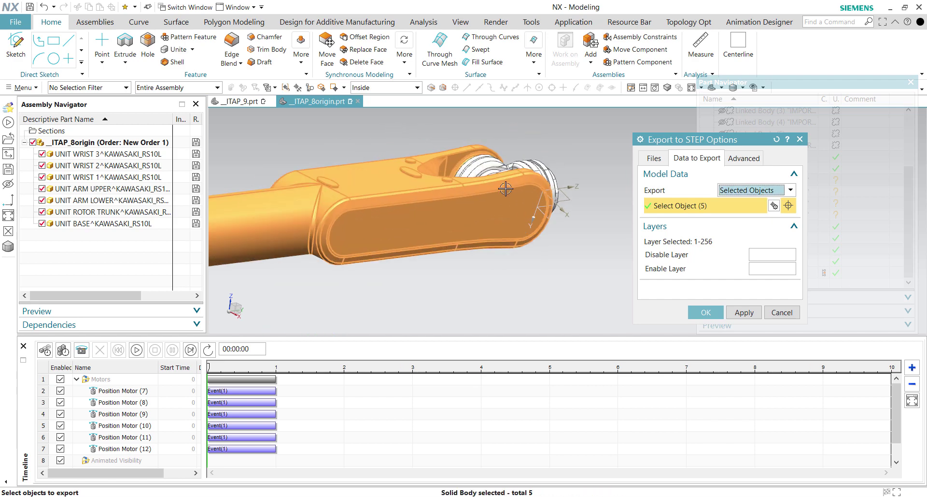
pyautogui.click(535, 177)
pyautogui.click(551, 188)
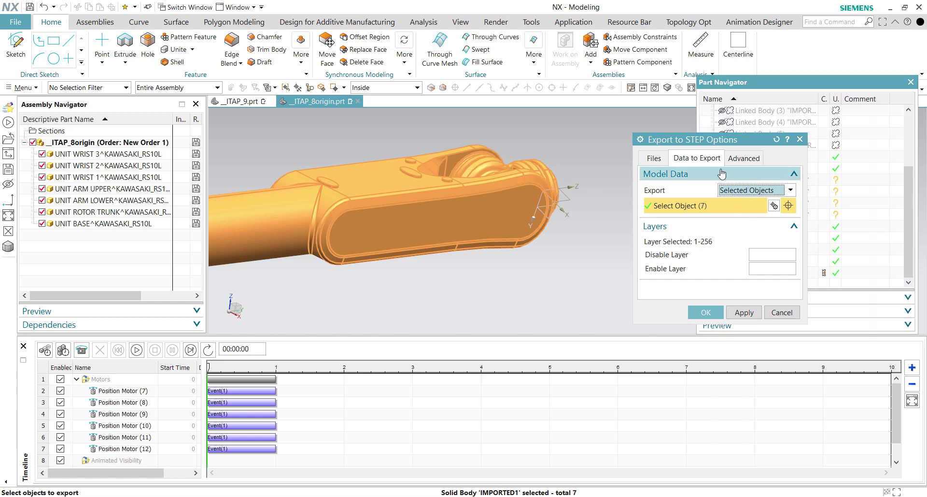
# - Export the selected bodies as AP214 STEP, overwriting __ITAP_8origin.stp in Desktop\FlexSpeed\CAD for IK\__ITAP_8origin
pyautogui.click(742, 158)
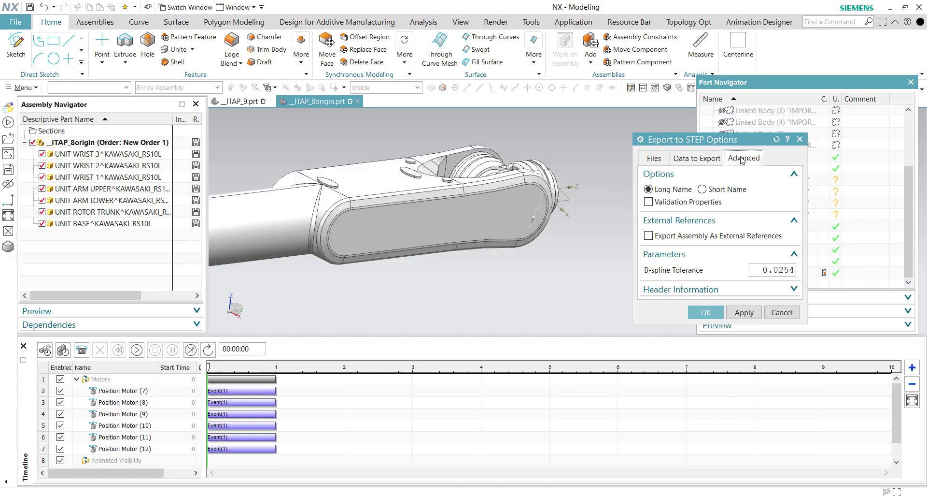
pyautogui.click(708, 157)
pyautogui.click(655, 158)
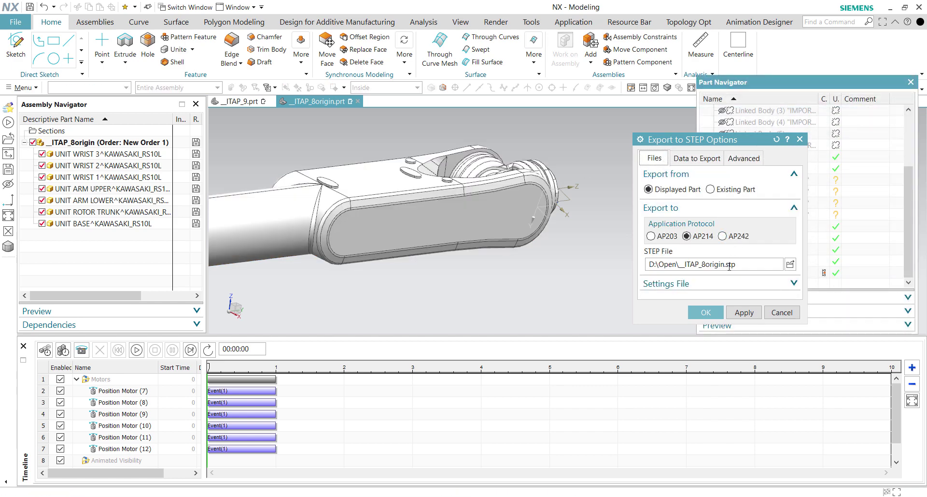
pyautogui.click(791, 264)
pyautogui.click(472, 207)
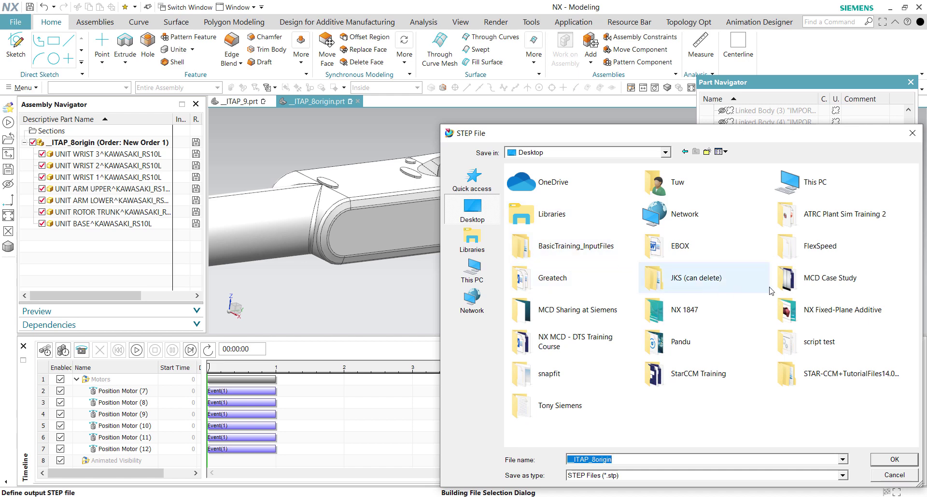
pyautogui.doubleClick(788, 245)
pyautogui.doubleClick(788, 182)
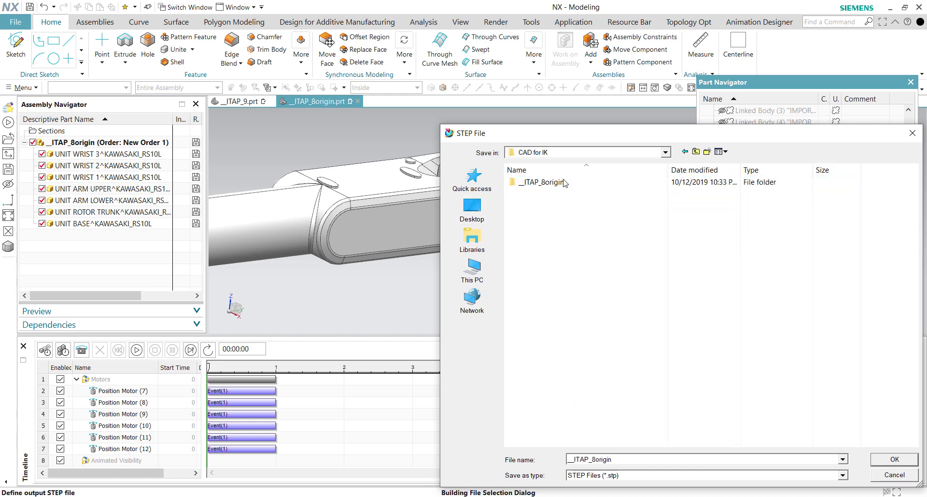
pyautogui.doubleClick(787, 182)
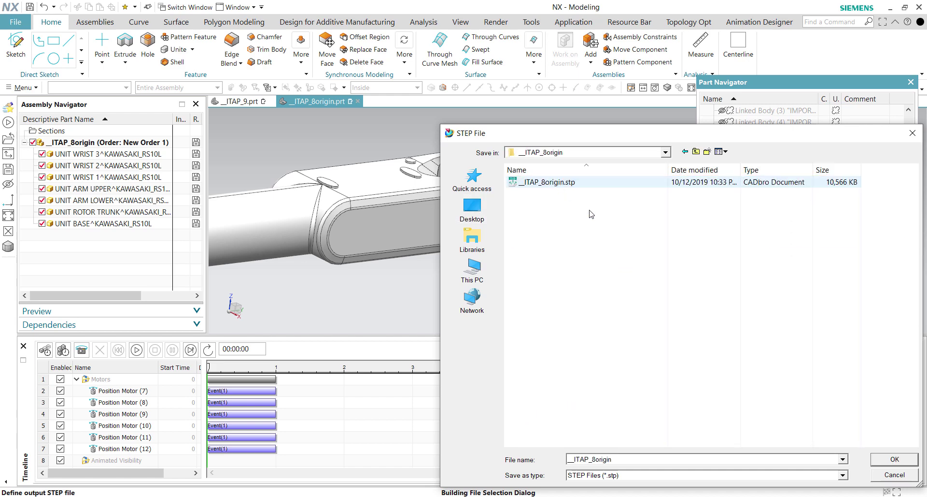
pyautogui.click(904, 459)
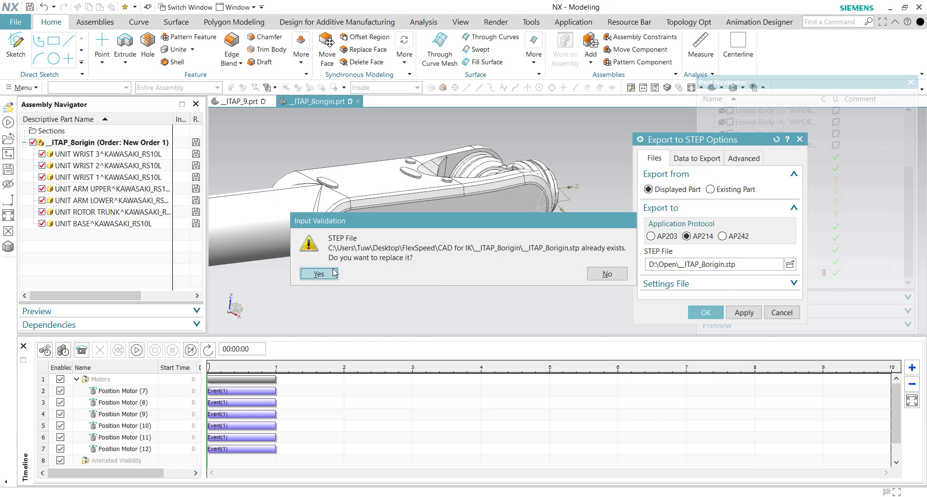
pyautogui.click(319, 273)
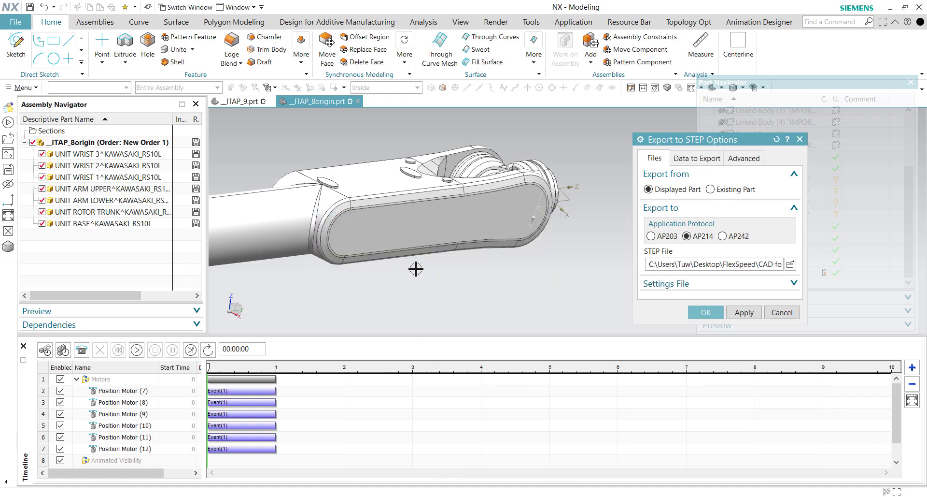
pyautogui.click(690, 157)
pyautogui.click(744, 158)
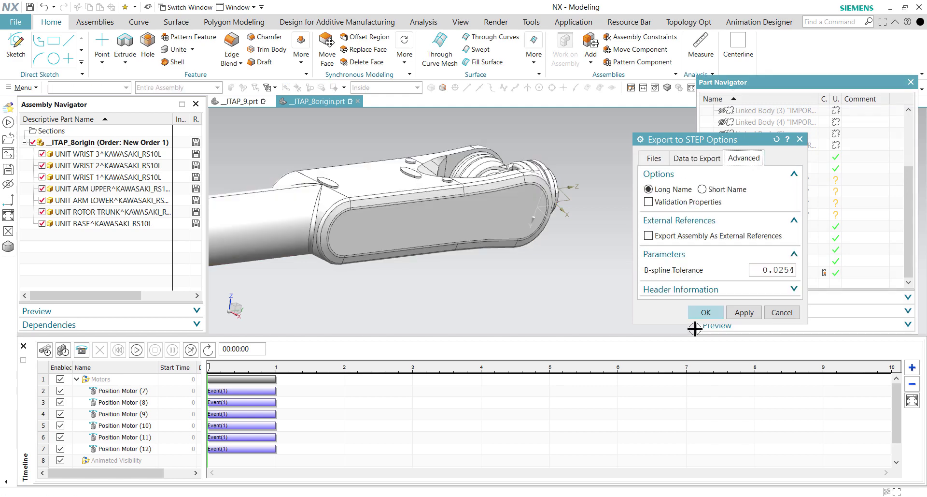
pyautogui.click(707, 312)
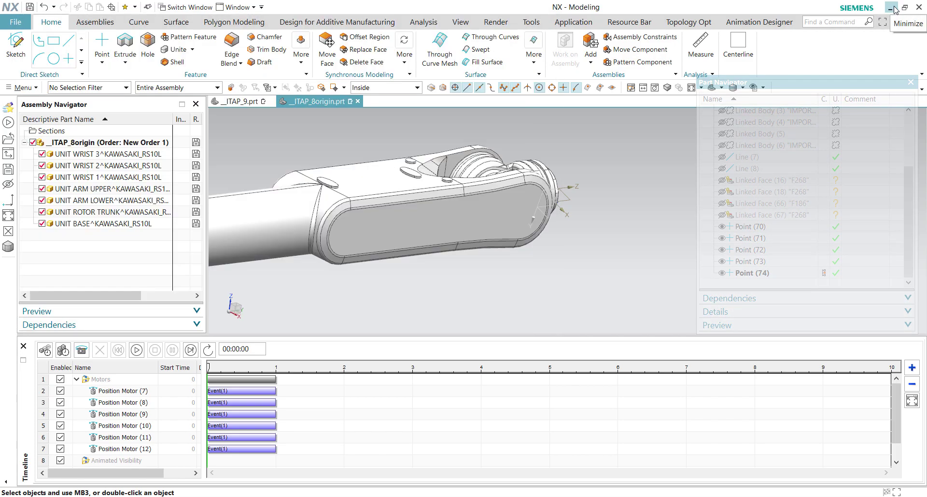
# - Switch to Plant Simulation and delete the imported __ITAP_8origin group from the Kawasaki model's default graphics
pyautogui.click(894, 8)
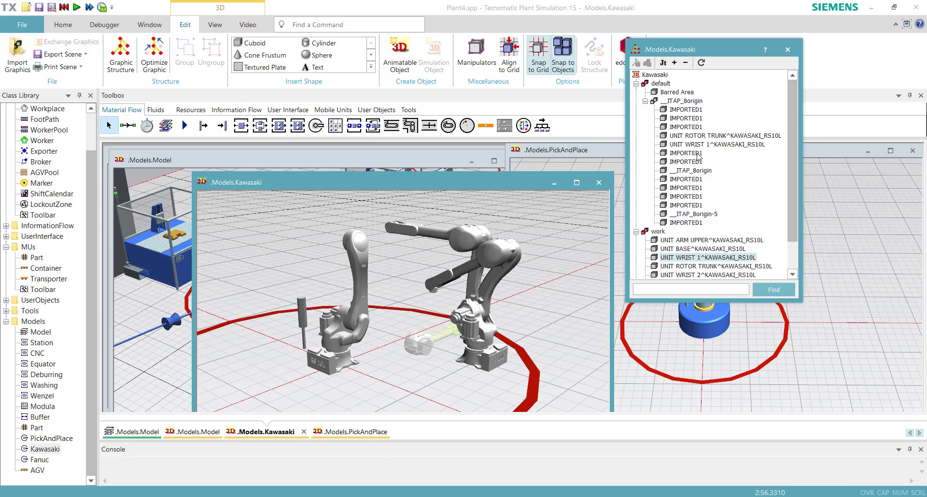
pyautogui.click(685, 102)
pyautogui.rightClick(685, 101)
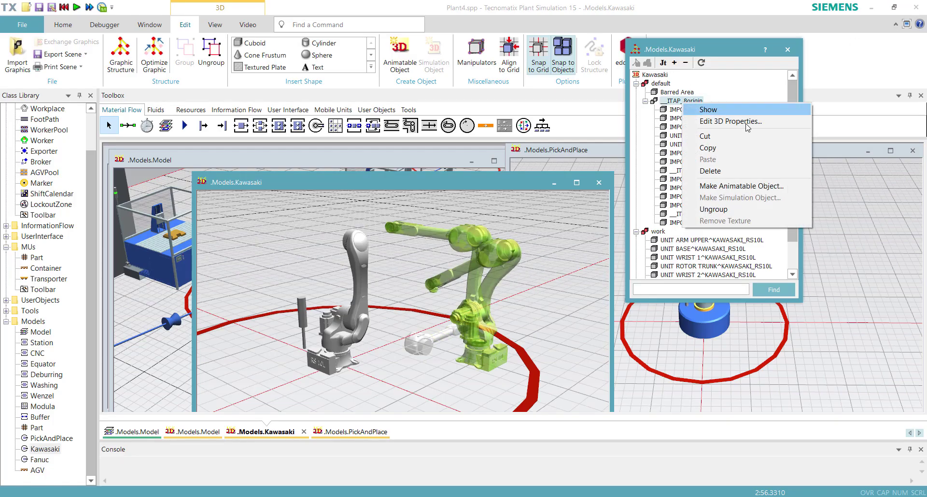
pyautogui.click(727, 171)
pyautogui.click(483, 281)
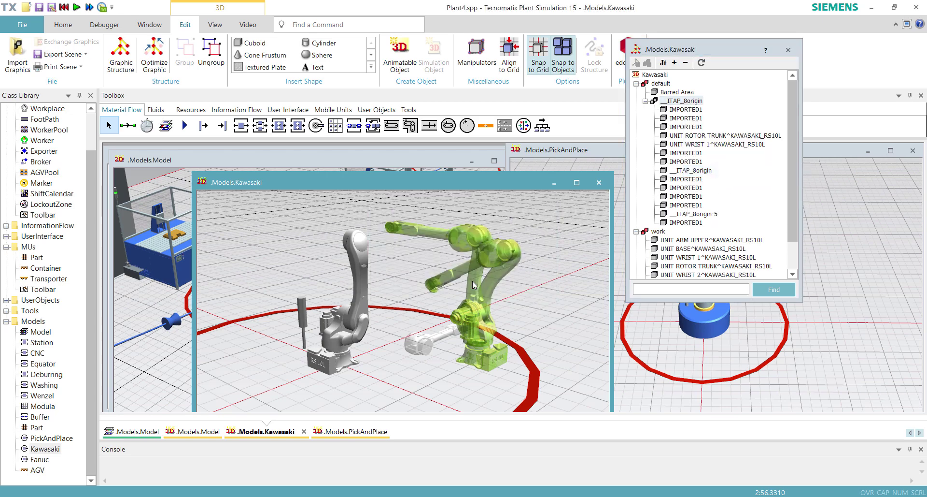
# - Import the re-exported __ITAP_8origin.stp into the Kawasaki model and place it beside the existing robot
pyautogui.click(4, 66)
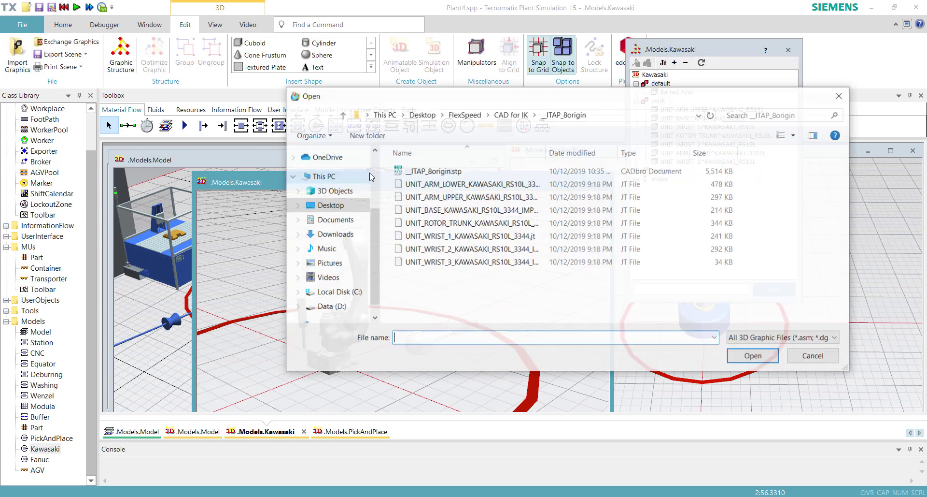
pyautogui.click(426, 170)
pyautogui.click(754, 356)
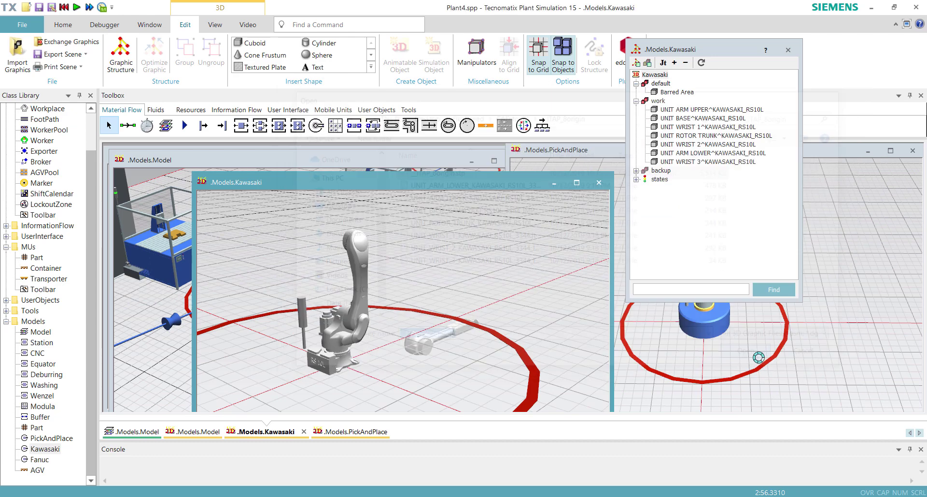
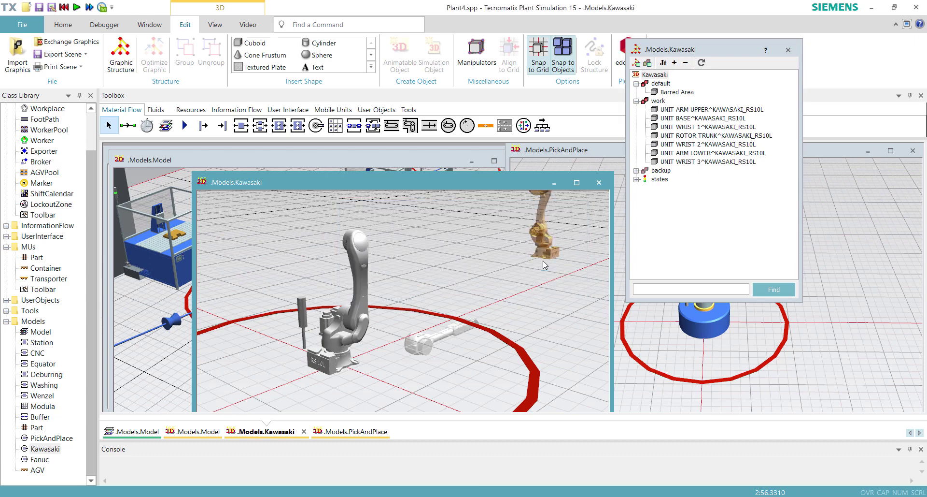
pyautogui.moveTo(544, 265); pyautogui.dragTo(437, 361)
pyautogui.click(468, 346)
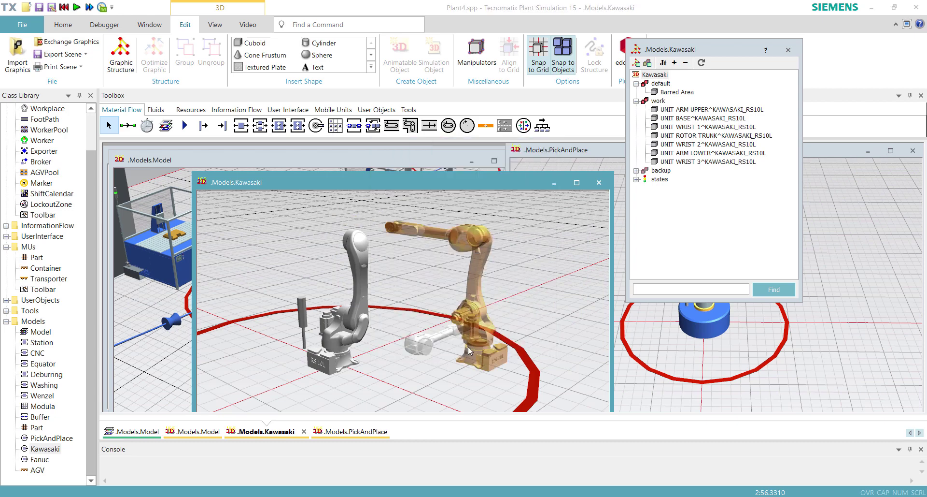
pyautogui.click(444, 379)
# - Delete the work graphic group with the previous robot parts from the Kawasaki graphic structure
pyautogui.moveTo(552, 327); pyautogui.dragTo(441, 325)
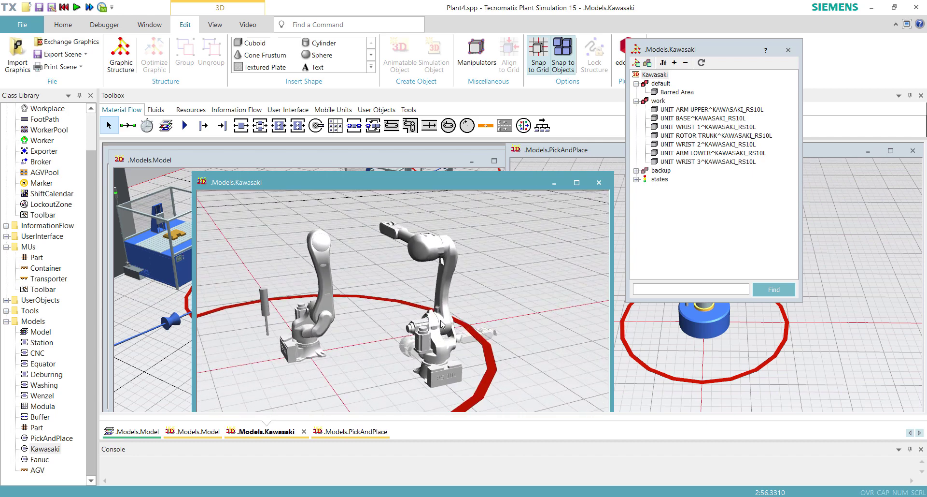
pyautogui.click(660, 101)
pyautogui.rightClick(662, 114)
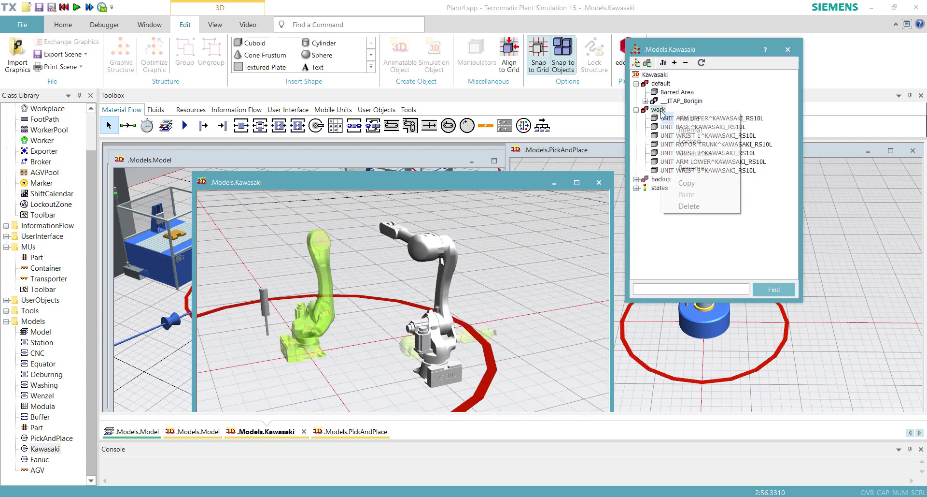
pyautogui.click(703, 205)
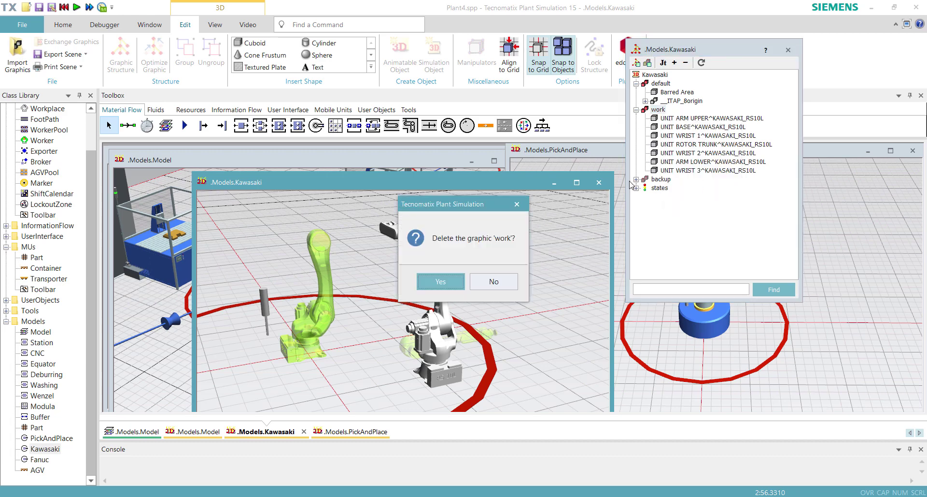
pyautogui.click(435, 286)
# - Expand the new __ITAP_8origin group and examine which robot geometry the TPS, Part and first IMPORTED1 entries represent
pyautogui.click(675, 102)
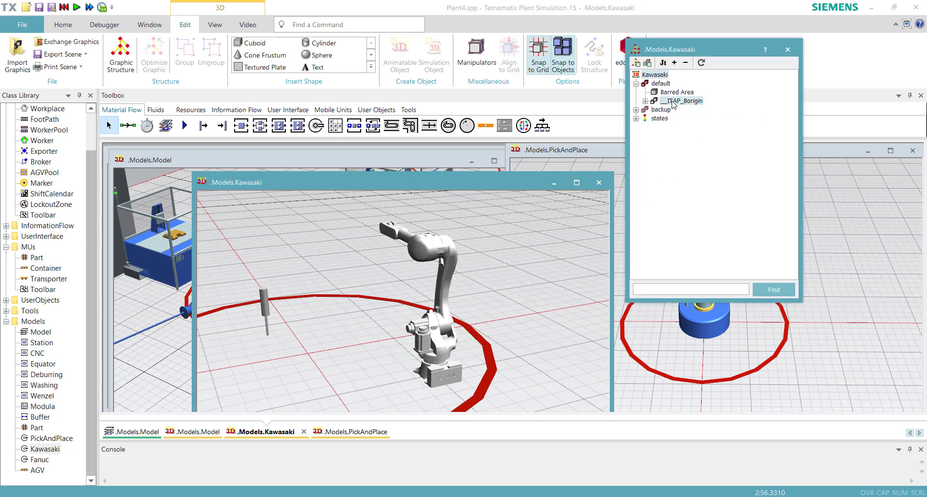
pyautogui.click(645, 101)
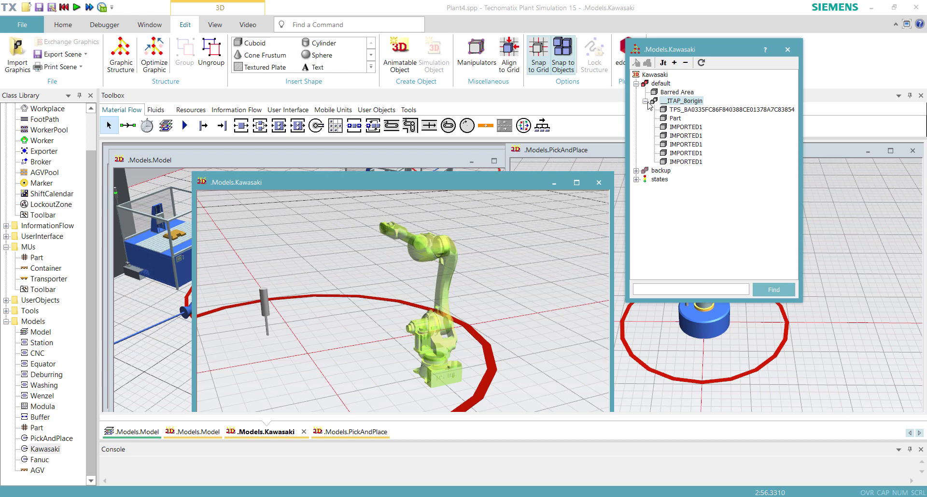
pyautogui.click(701, 112)
pyautogui.click(674, 118)
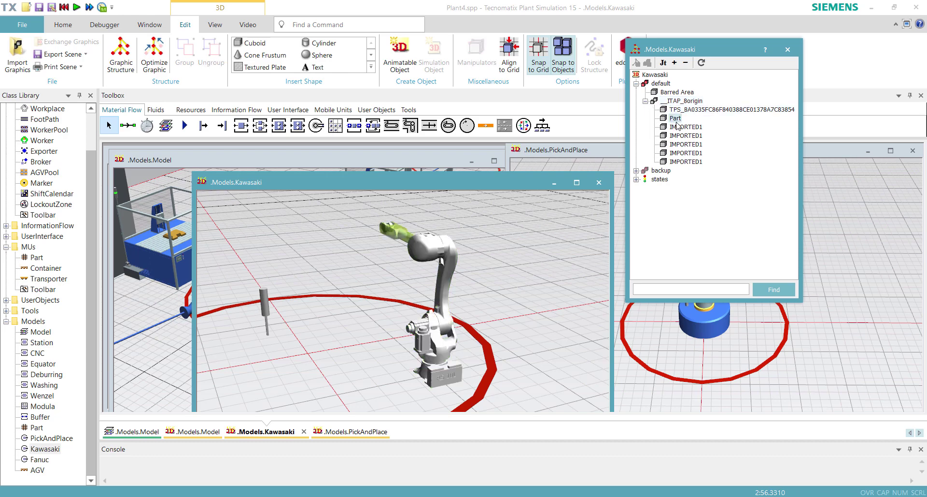
pyautogui.click(683, 127)
# - Check the position and rotation in the 3D properties of the TPS, Part and first IMPORTED1 entries
pyautogui.click(700, 110)
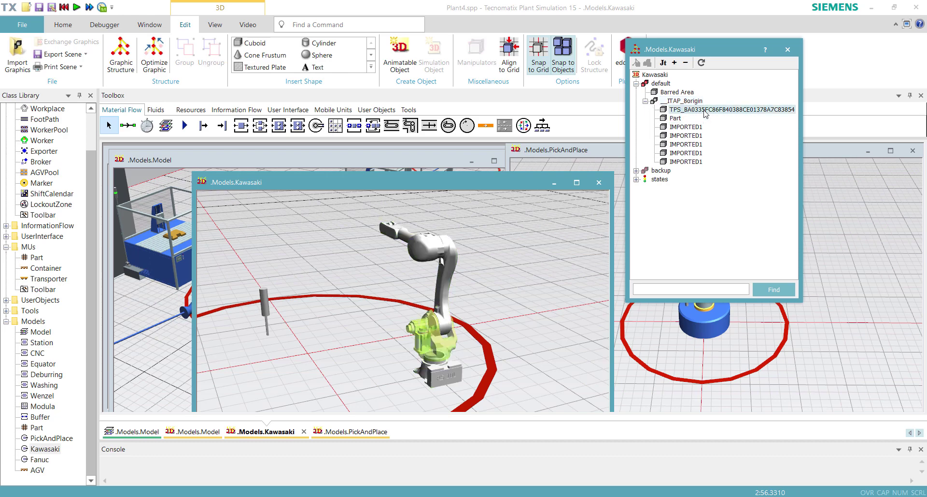
pyautogui.rightClick(703, 110)
pyautogui.click(746, 126)
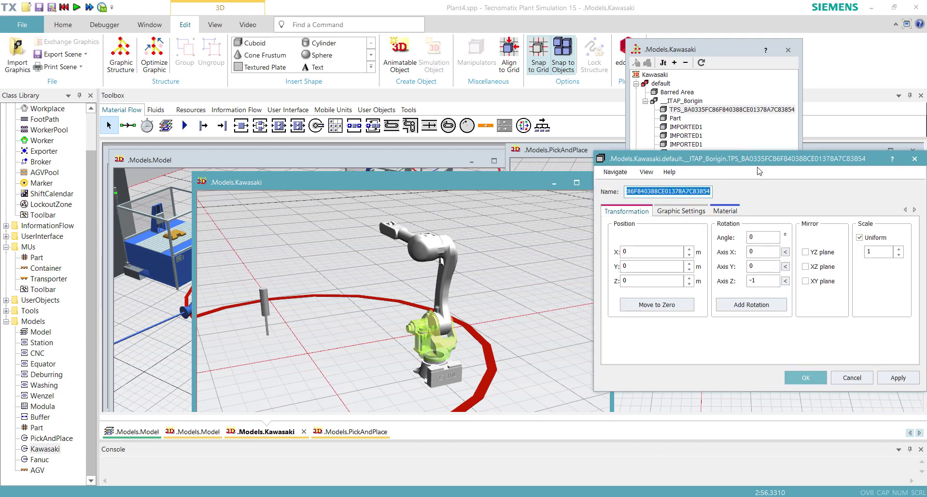
pyautogui.click(802, 376)
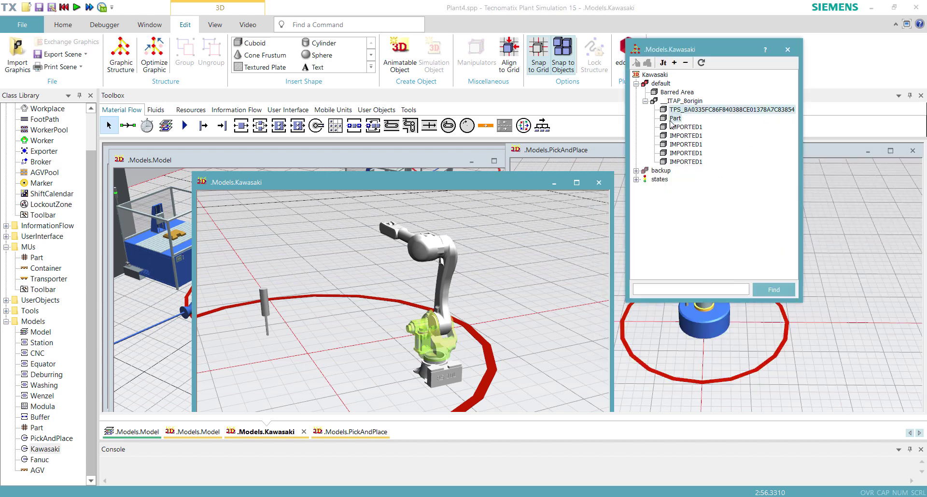
pyautogui.rightClick(672, 121)
pyautogui.click(710, 142)
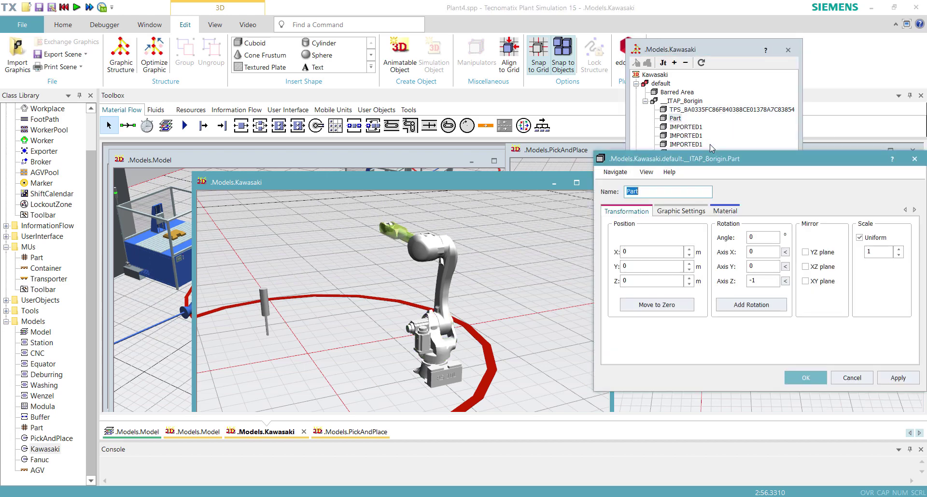
pyautogui.click(803, 376)
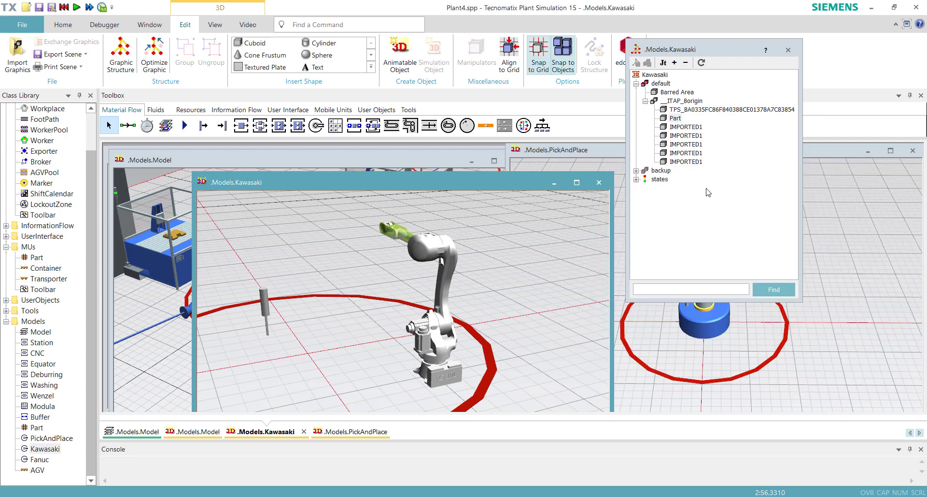
pyautogui.rightClick(679, 127)
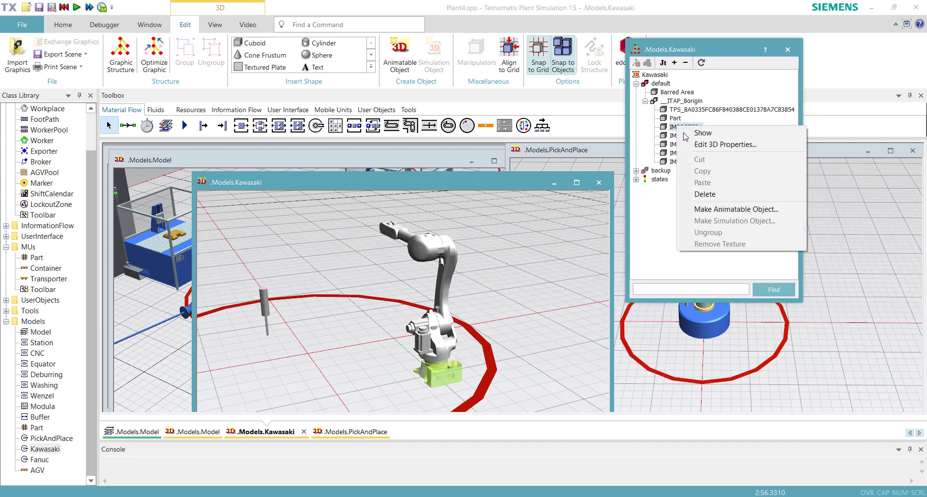
pyautogui.click(724, 146)
pyautogui.click(797, 376)
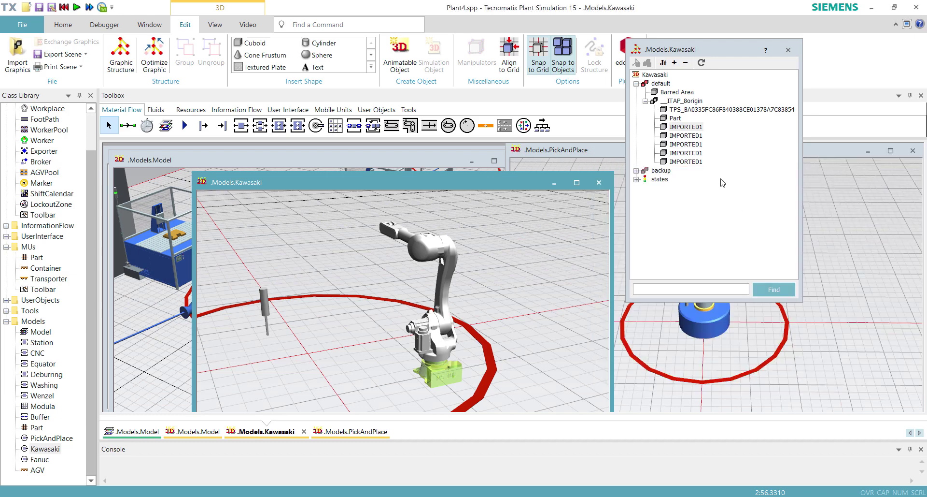
# - Check the position and rotation in the 3D properties of the remaining four IMPORTED1 entries
pyautogui.rightClick(684, 136)
pyautogui.click(727, 154)
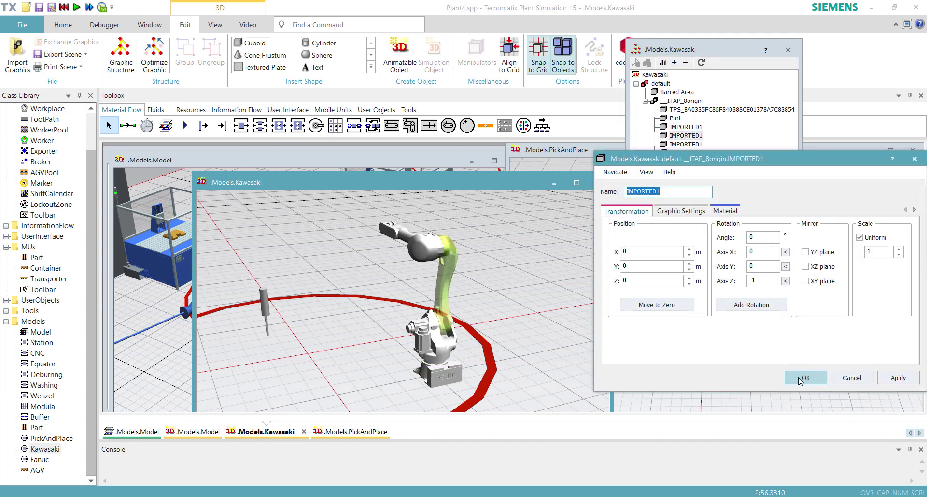
pyautogui.click(799, 377)
pyautogui.rightClick(681, 146)
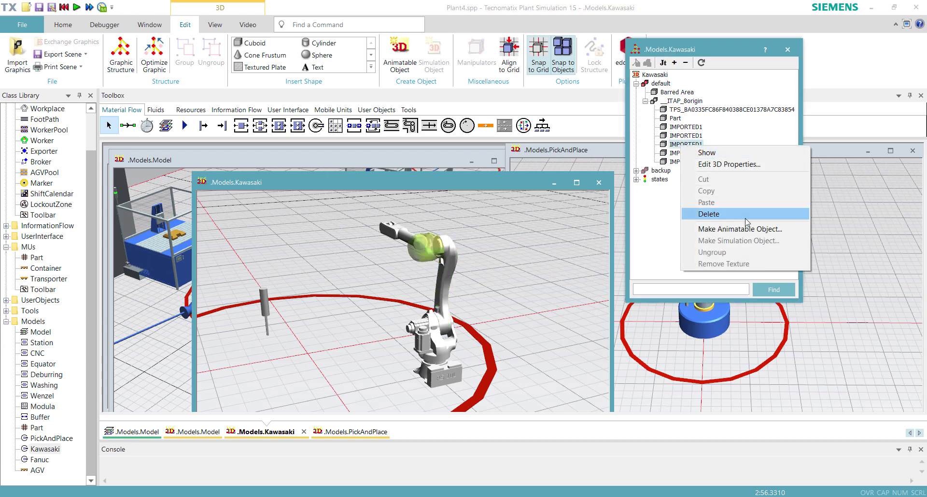
pyautogui.click(735, 167)
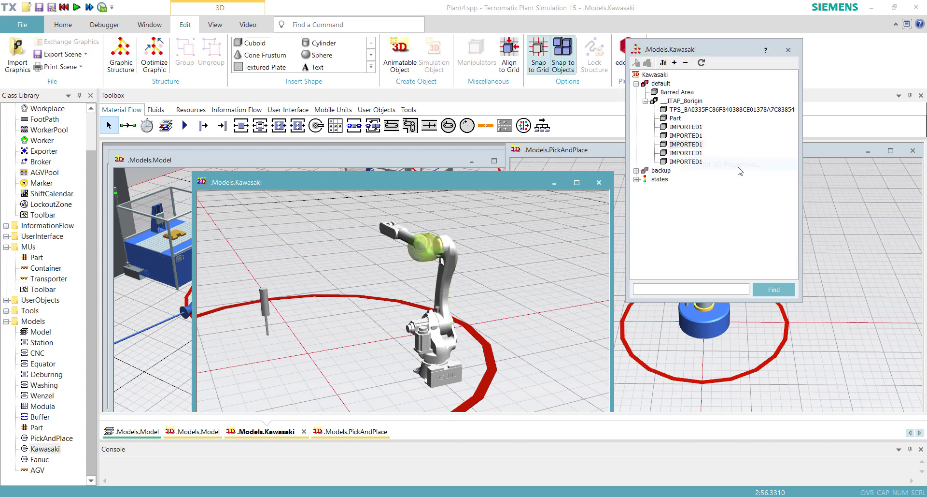
pyautogui.click(804, 376)
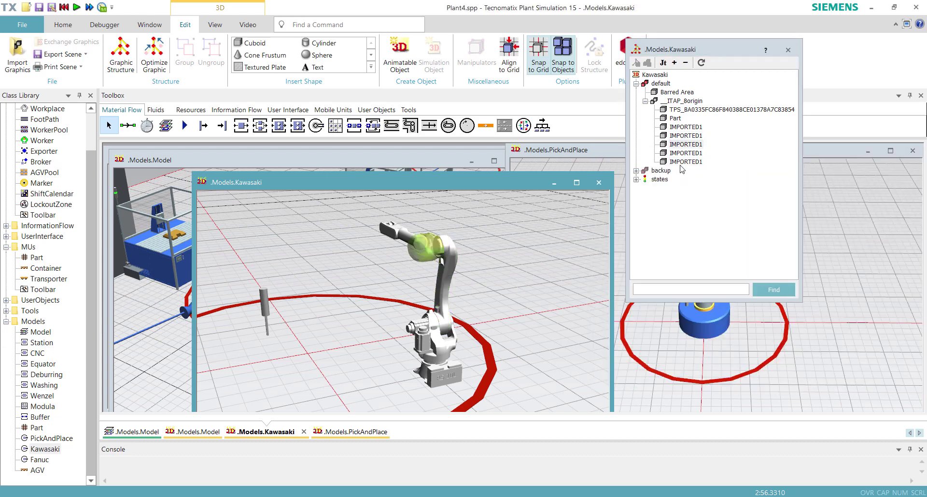
pyautogui.rightClick(681, 153)
pyautogui.click(732, 177)
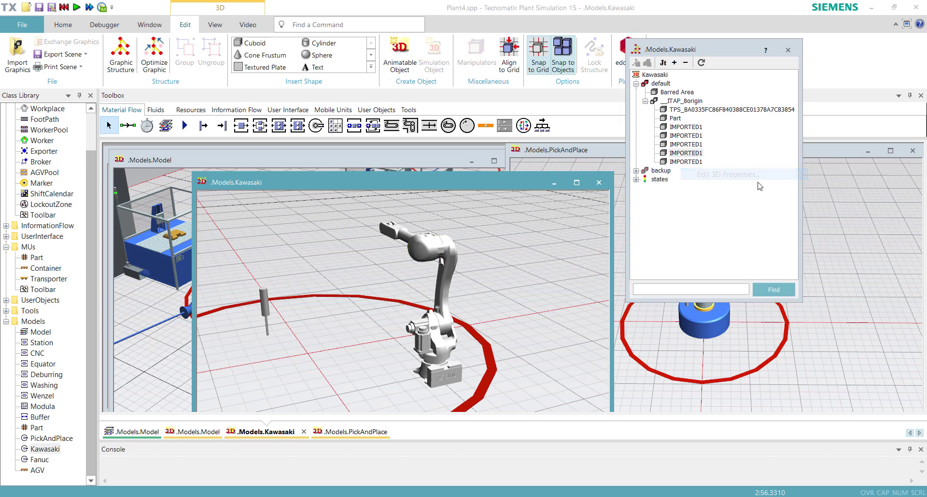
pyautogui.click(800, 377)
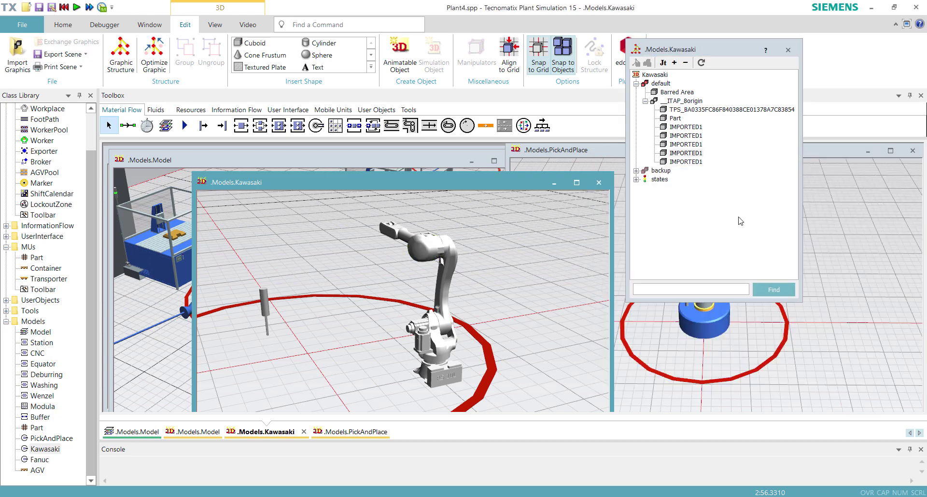
pyautogui.rightClick(697, 162)
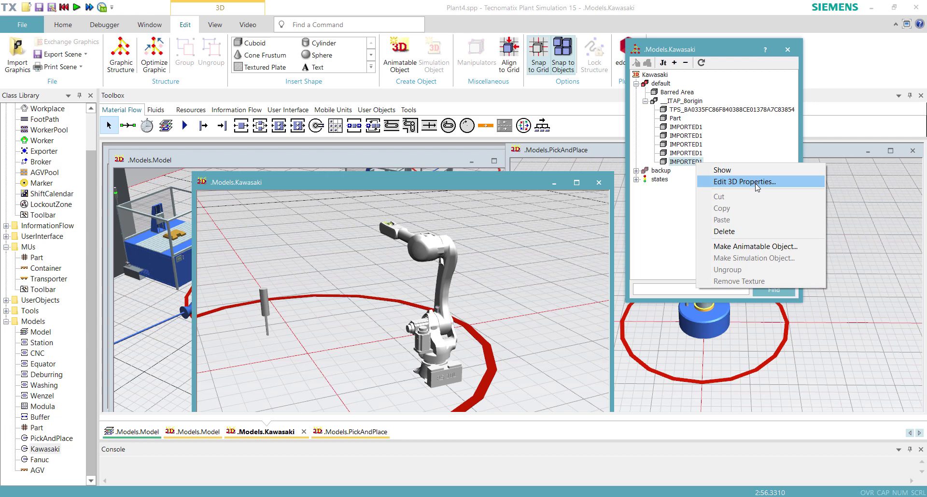
pyautogui.click(757, 182)
pyautogui.click(803, 377)
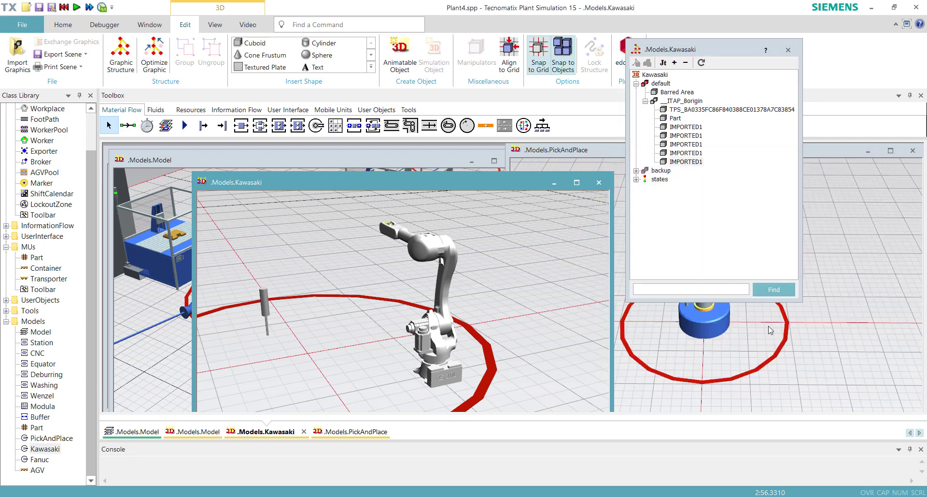
# - Delete the existing backup graphic group from the Kawasaki graphic structure
pyautogui.click(678, 101)
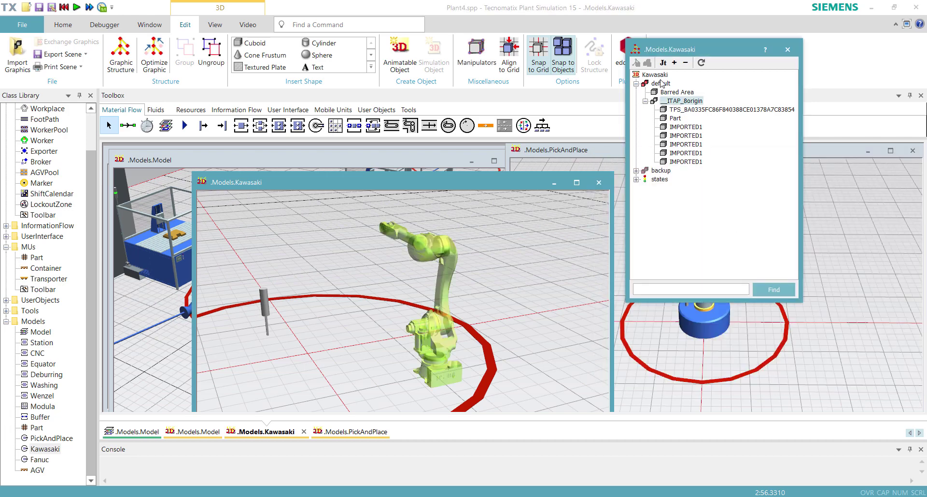
pyautogui.rightClick(665, 173)
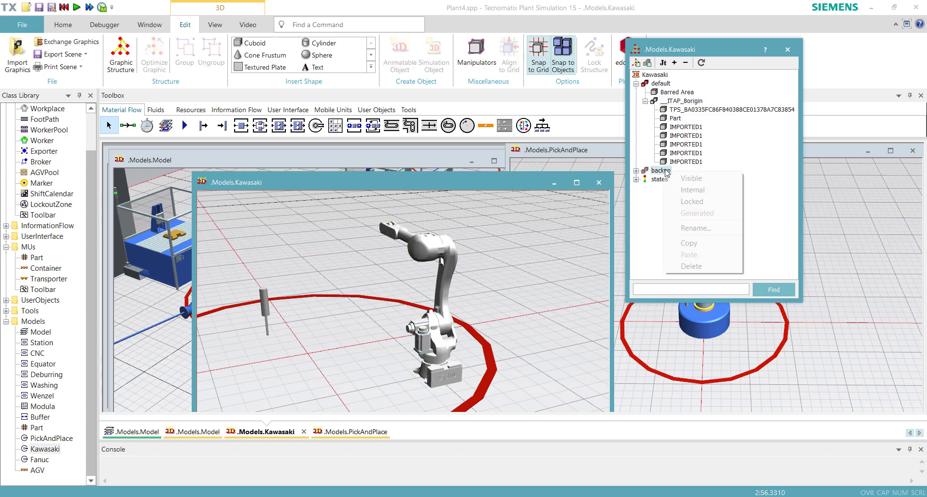
pyautogui.click(704, 265)
pyautogui.click(444, 281)
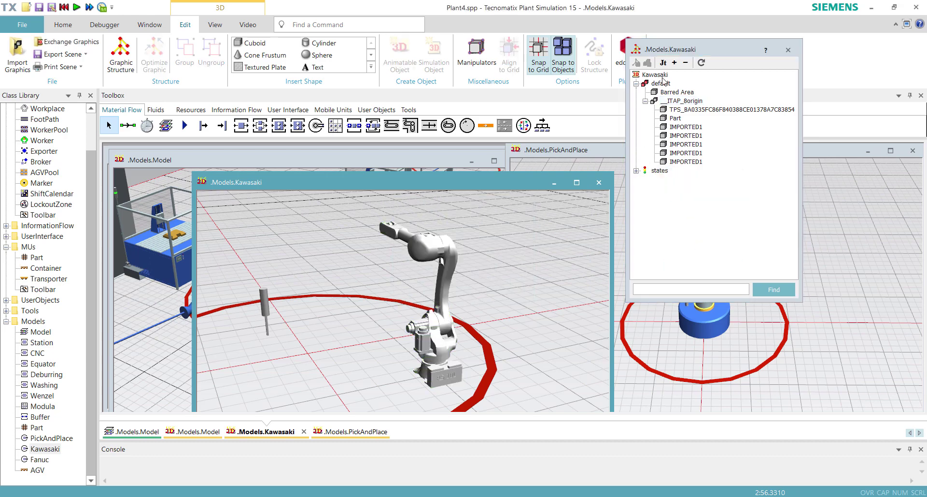
# - Create a new visible graphic group named backup in the Kawasaki graphic structure
pyautogui.rightClick(665, 82)
pyautogui.click(713, 175)
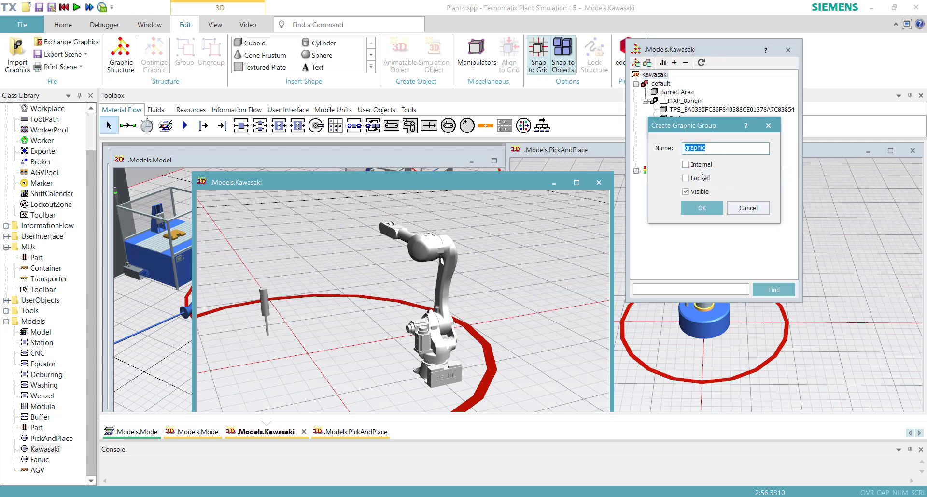
pyautogui.write('backup')
pyautogui.press('Return')
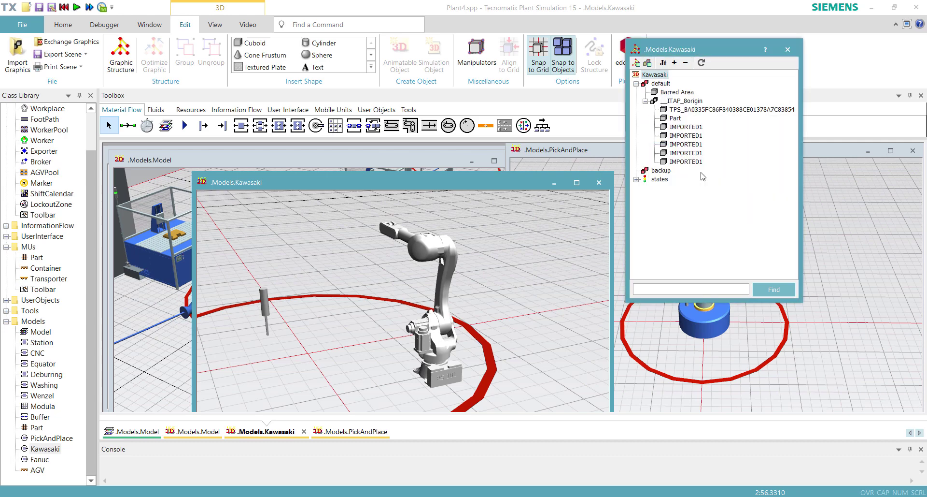
# - Copy the __ITAP_8origin group from the default graphics into the new backup group
pyautogui.click(672, 111)
pyautogui.rightClick(678, 100)
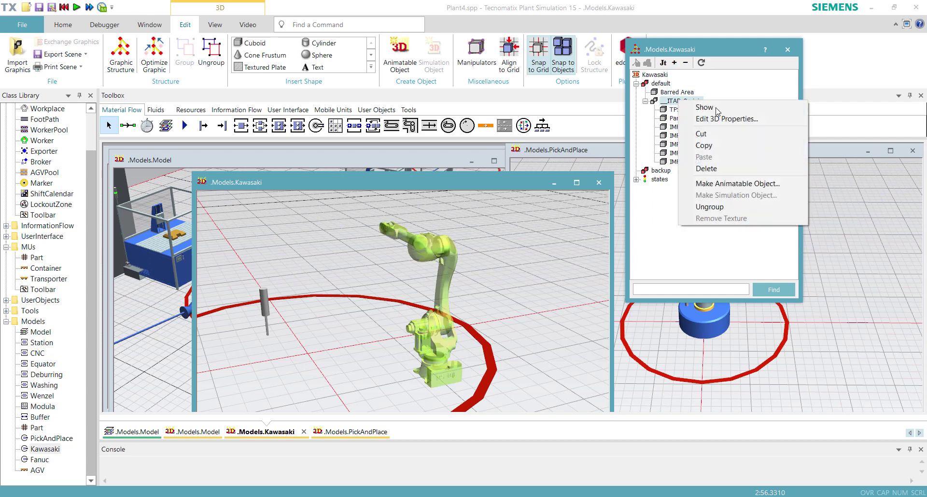
pyautogui.click(698, 145)
pyautogui.rightClick(662, 170)
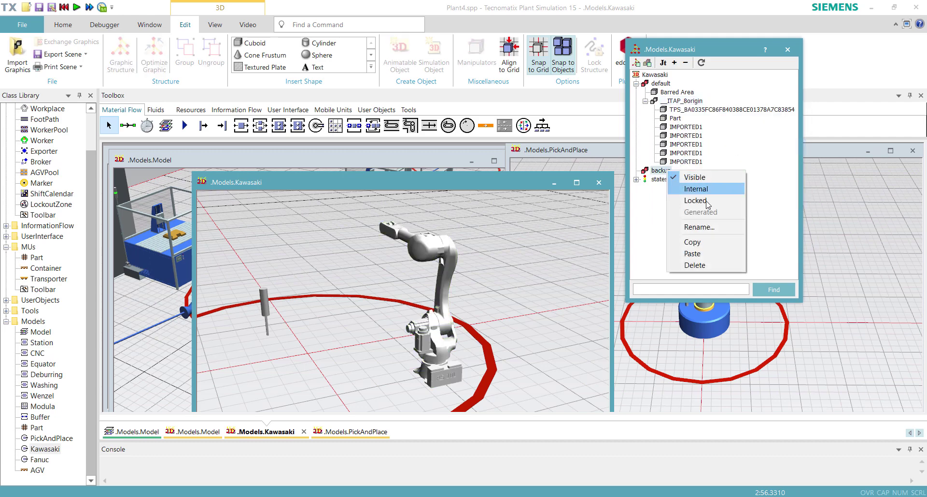
pyautogui.click(694, 254)
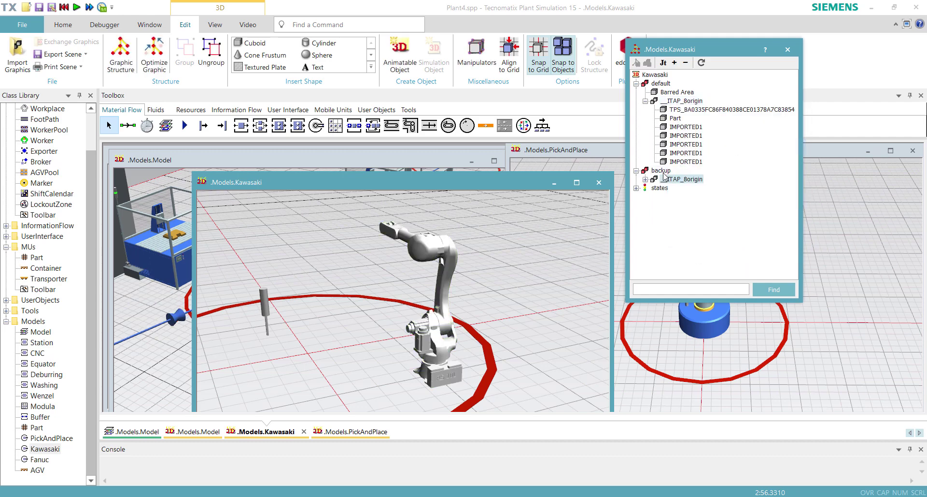
# - Delete the original __ITAP_8origin group from the default graphic group, keeping the backup copy
pyautogui.rightClick(682, 101)
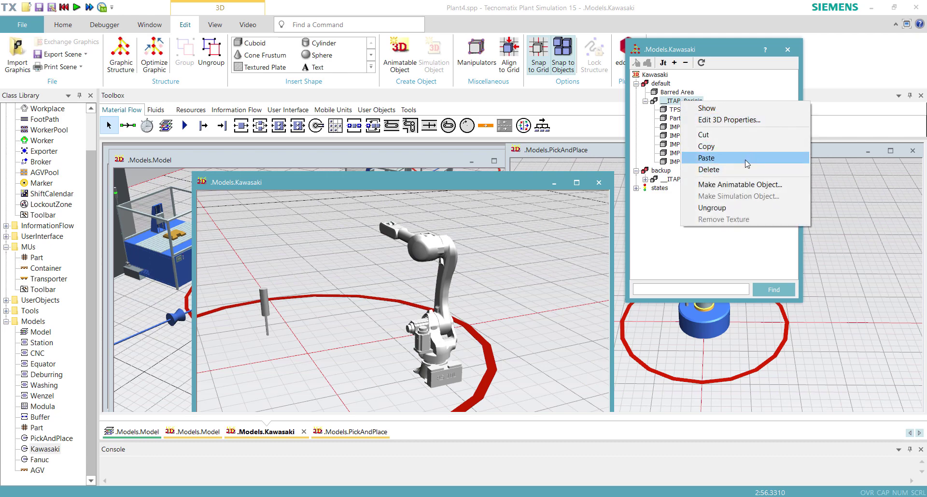
pyautogui.click(743, 170)
pyautogui.click(468, 280)
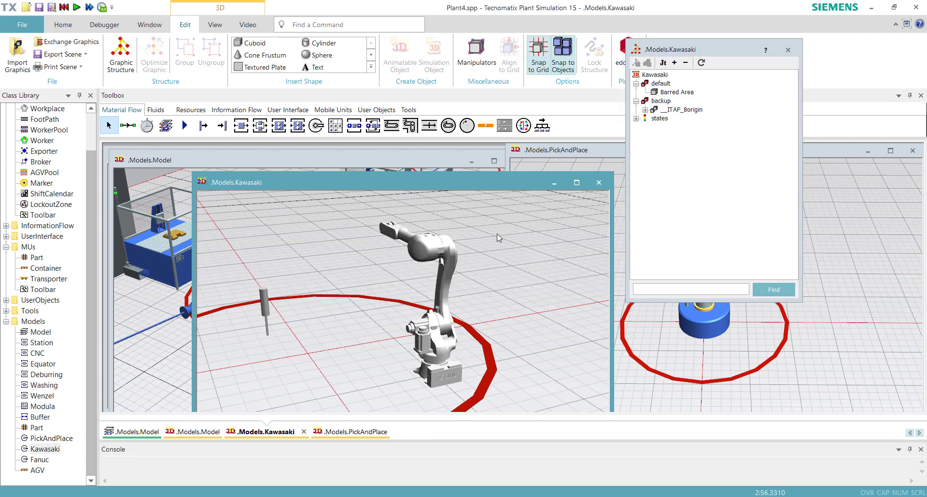
# - Start a graphics import and browse to the 3D\jt-graphics folder of Tecnomatix Plant Simulation 15 under C:\Program Files\Siemens
pyautogui.scroll(-5, 435, 311)
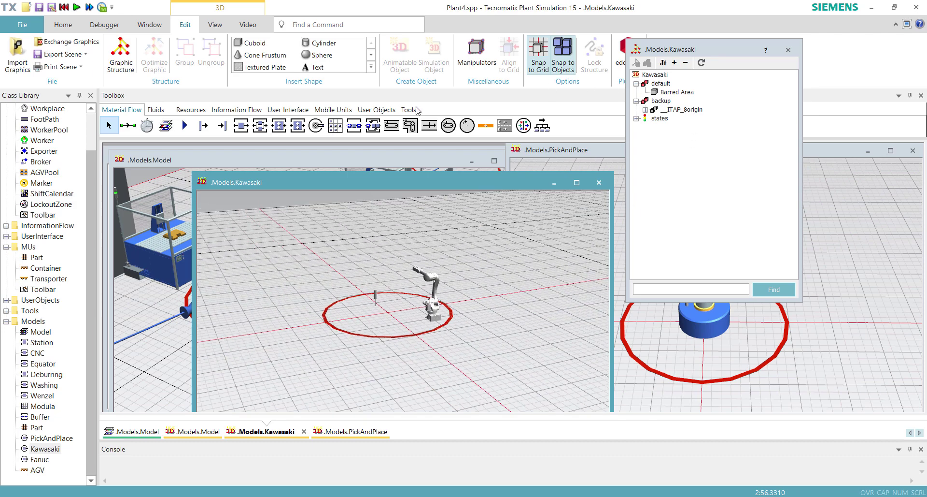
pyautogui.click(17, 54)
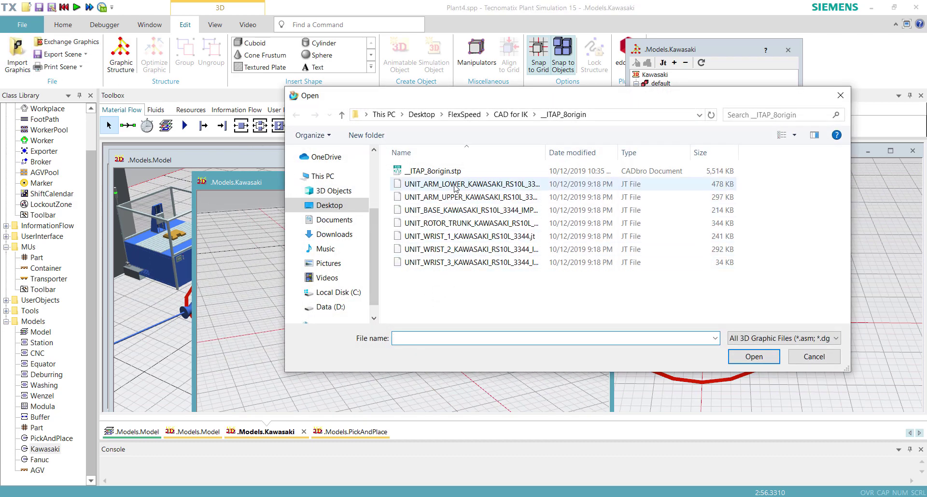
pyautogui.click(337, 292)
pyautogui.scroll(-3, 488, 288)
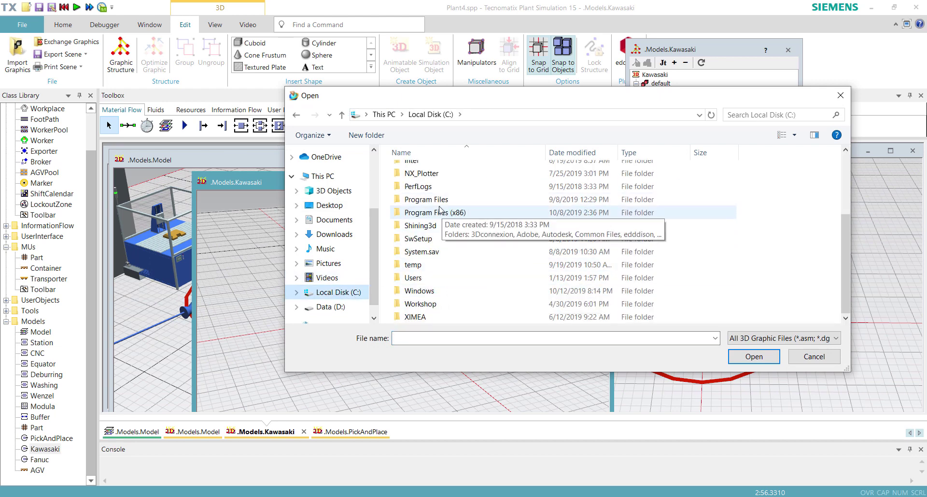
pyautogui.doubleClick(425, 200)
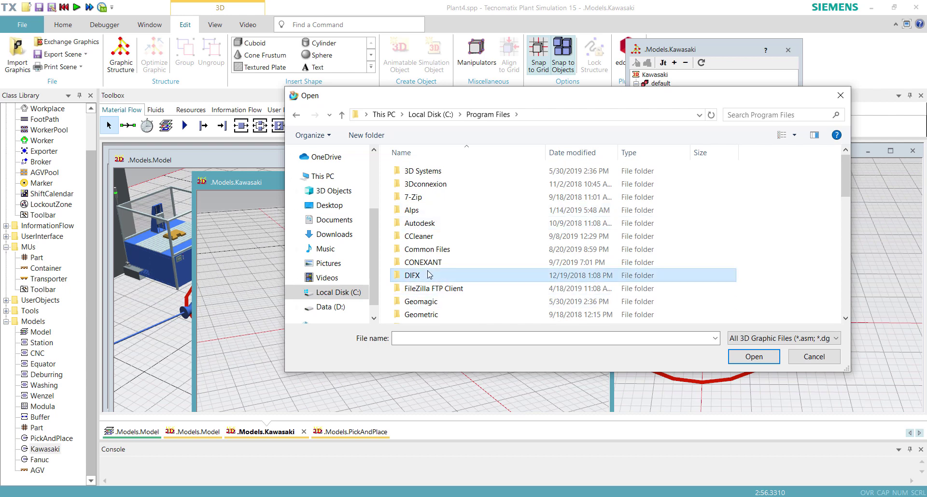
pyautogui.scroll(-5, 430, 275)
pyautogui.doubleClick(416, 170)
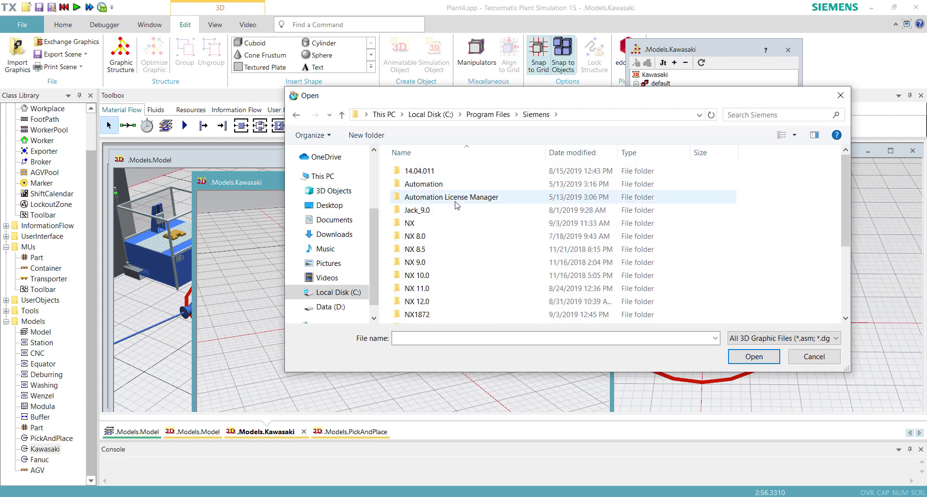
pyautogui.scroll(-3, 469, 245)
pyautogui.doubleClick(455, 321)
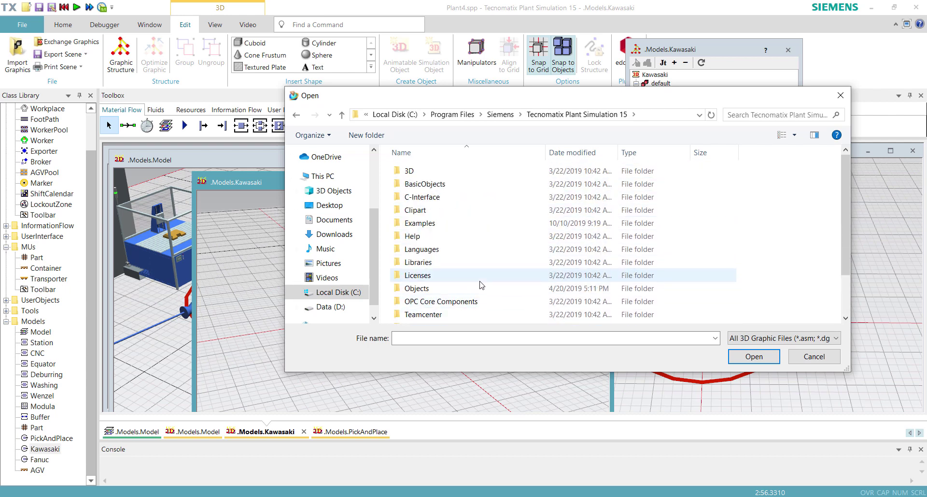
pyautogui.doubleClick(409, 171)
pyautogui.doubleClick(415, 171)
# - Import Robot Kuka.jt into the default group beside the Kawasaki robot, positioned as shown in the view, Z-axis up, with flattened structure
pyautogui.doubleClick(430, 249)
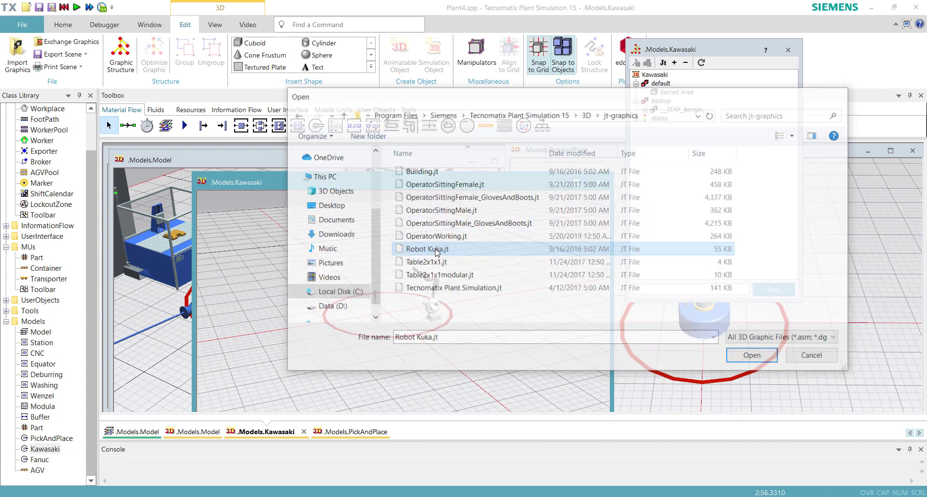
pyautogui.click(478, 310)
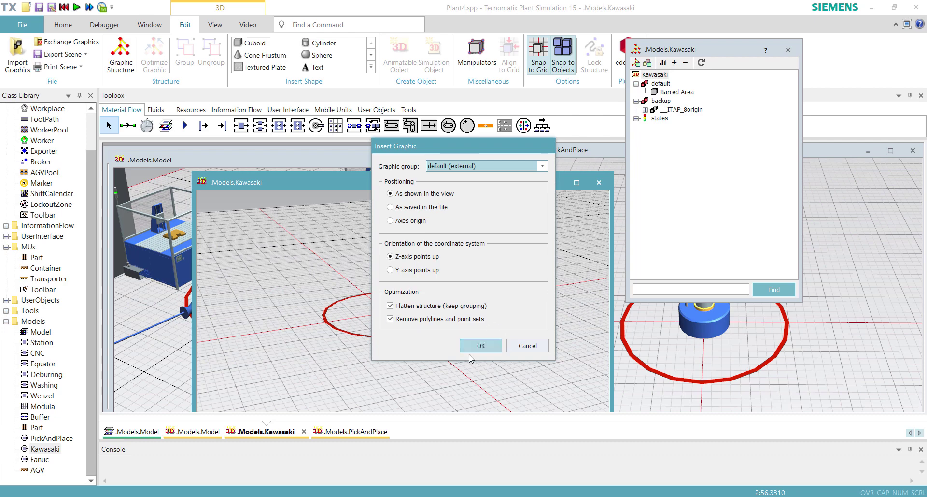
pyautogui.click(481, 346)
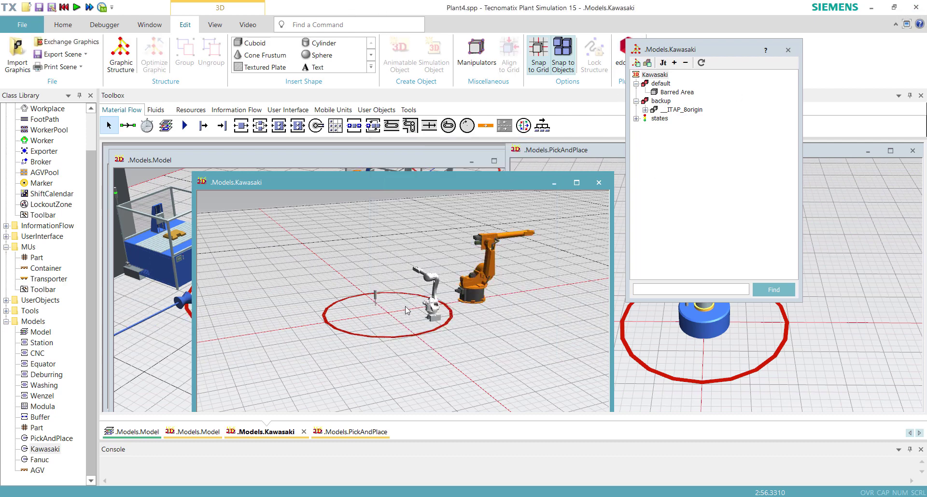
pyautogui.click(758, 109)
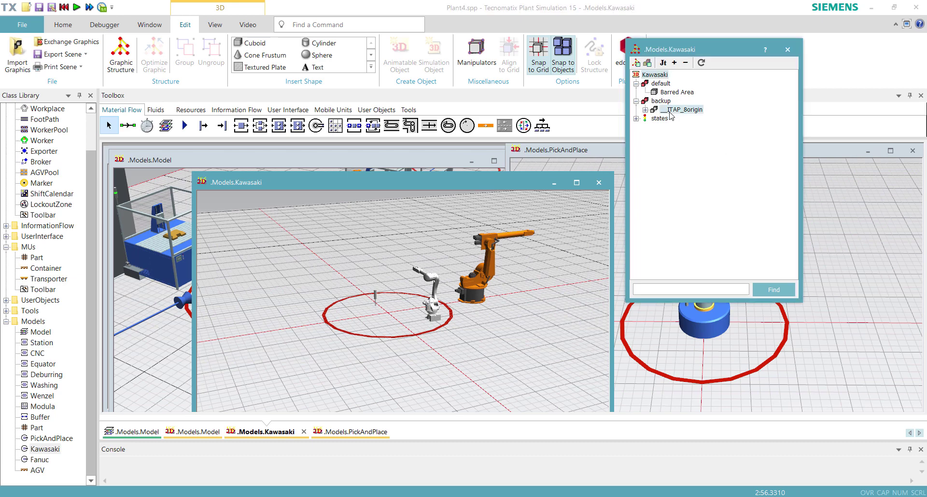
# - Set the rotation angle of the __ITAP_8origin group in the backup graphics to 90°
pyautogui.rightClick(689, 117)
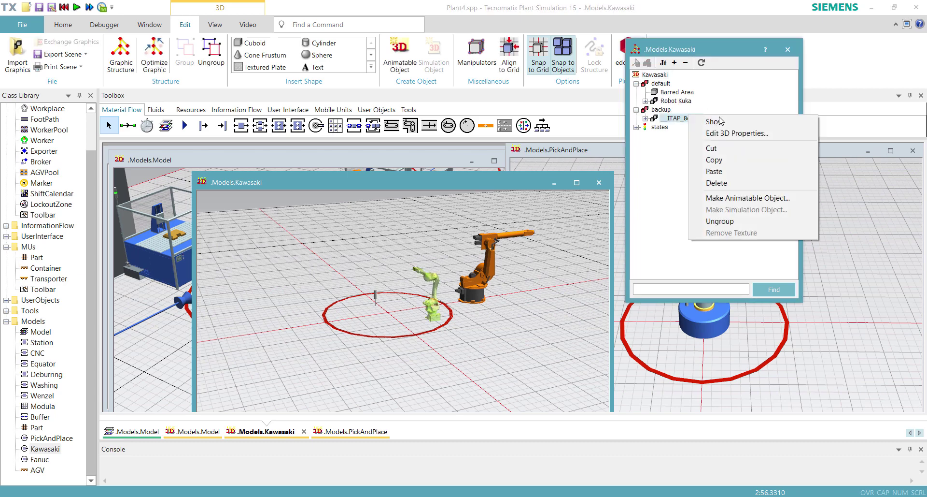
pyautogui.click(700, 128)
pyautogui.click(760, 239)
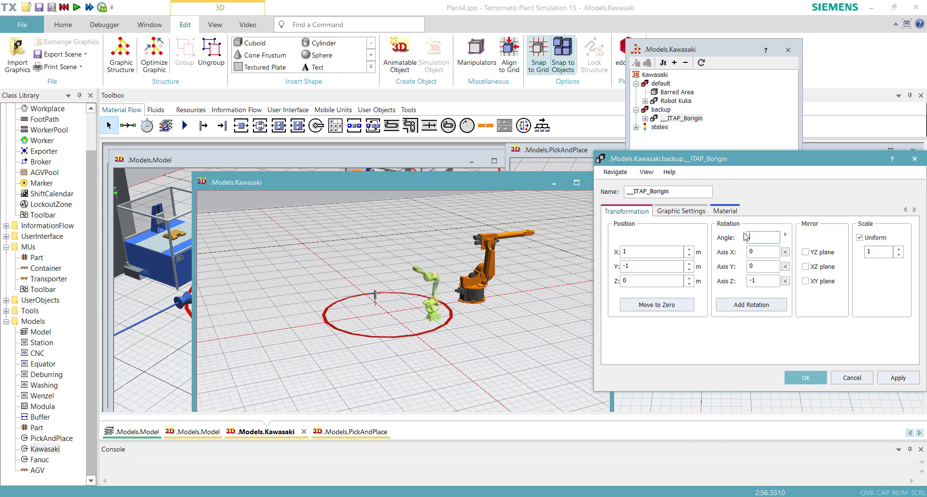
pyautogui.write('90')
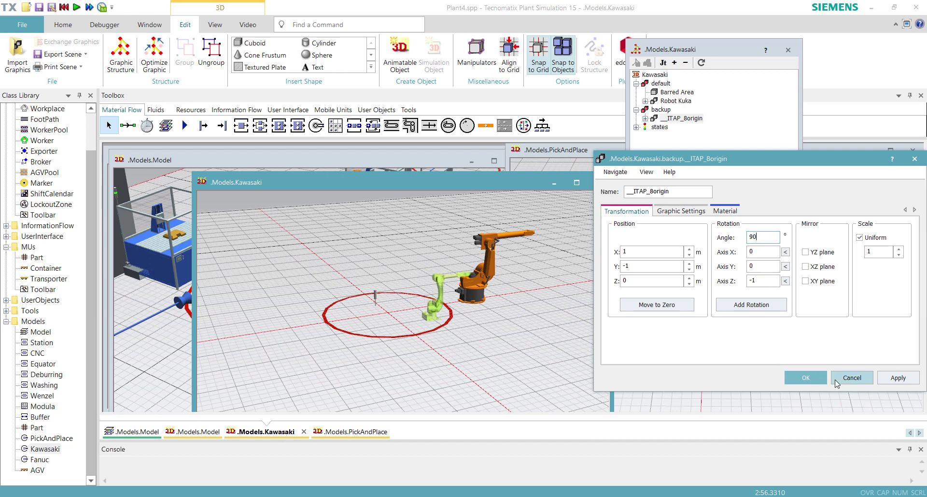
pyautogui.click(818, 379)
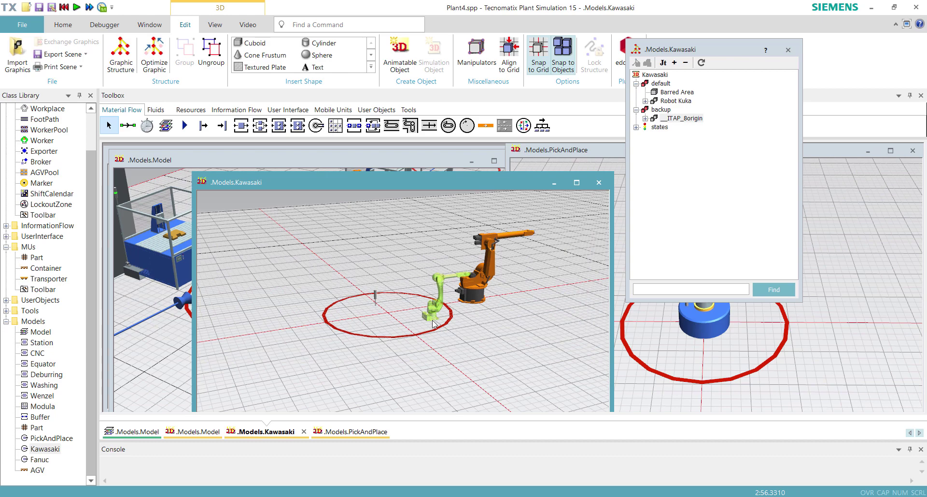
# - Move the Kawasaki robot so its base sits at the origin in the centre of the red circle
pyautogui.scroll(10, 387, 310)
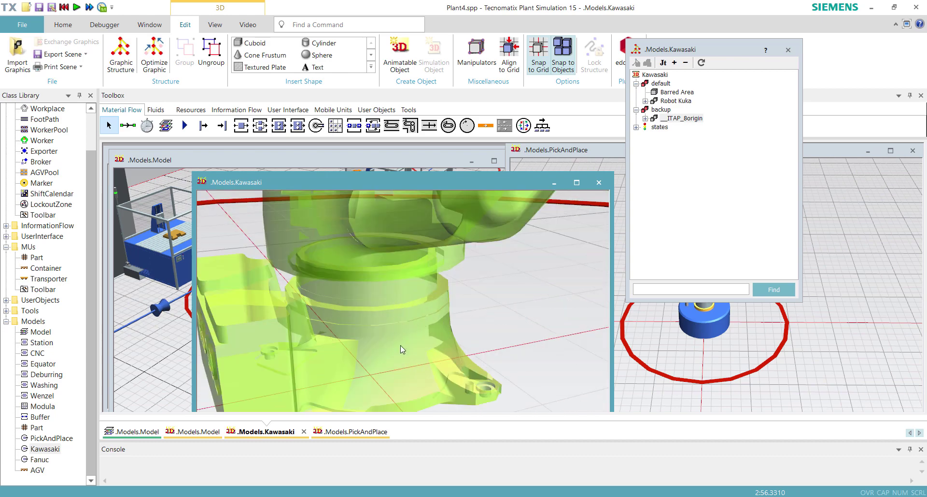
pyautogui.click(472, 337)
pyautogui.moveTo(415, 371); pyautogui.dragTo(363, 353, button='right')
pyautogui.scroll(-10, 364, 354)
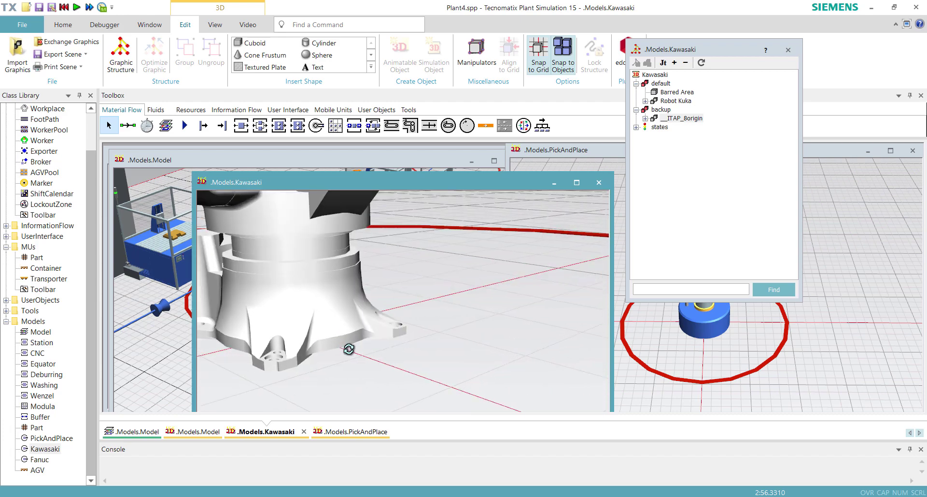
pyautogui.scroll(3, 397, 326)
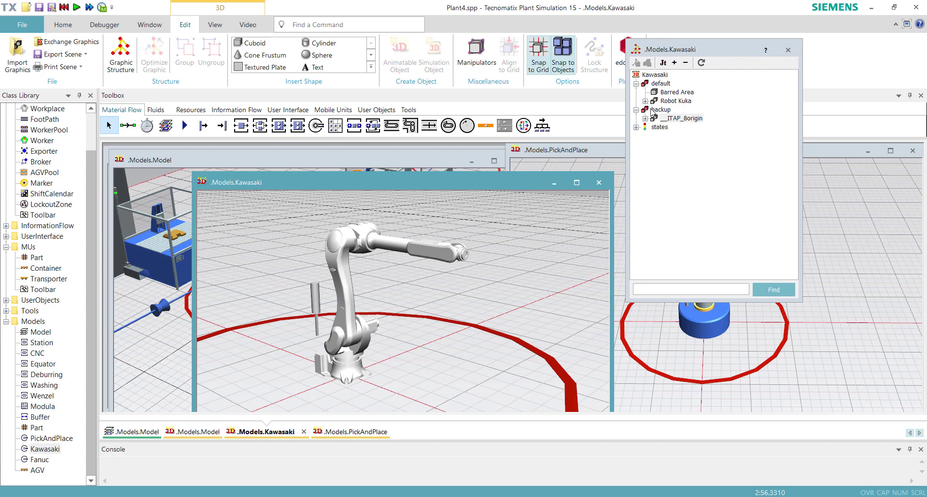
# - Delete the imported Robot Kuka graphic from the default group
pyautogui.click(663, 100)
pyautogui.rightClick(662, 102)
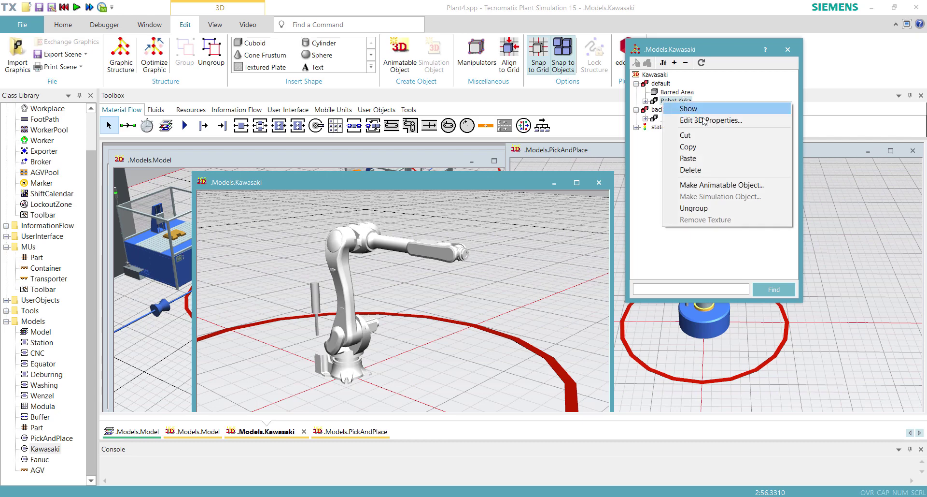
pyautogui.click(691, 170)
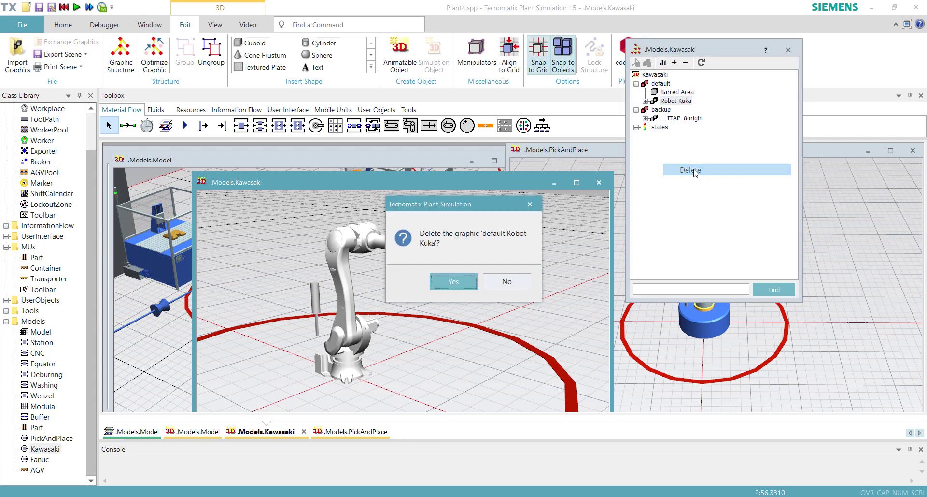
pyautogui.click(454, 284)
pyautogui.scroll(-6, 516, 253)
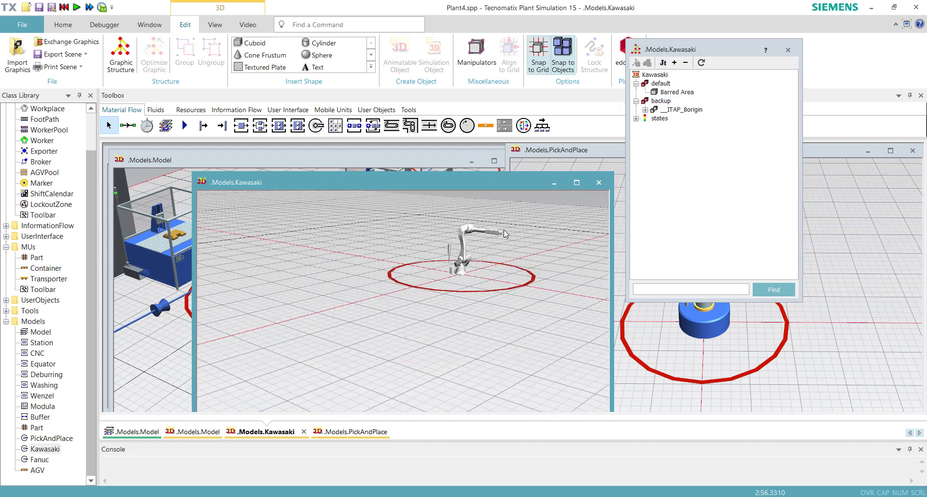
# - Import Robot Kuka.jt again and place it beside the Kawasaki robot outside the red circle
pyautogui.moveTo(387, 352); pyautogui.dragTo(520, 298, button='right')
pyautogui.click(17, 55)
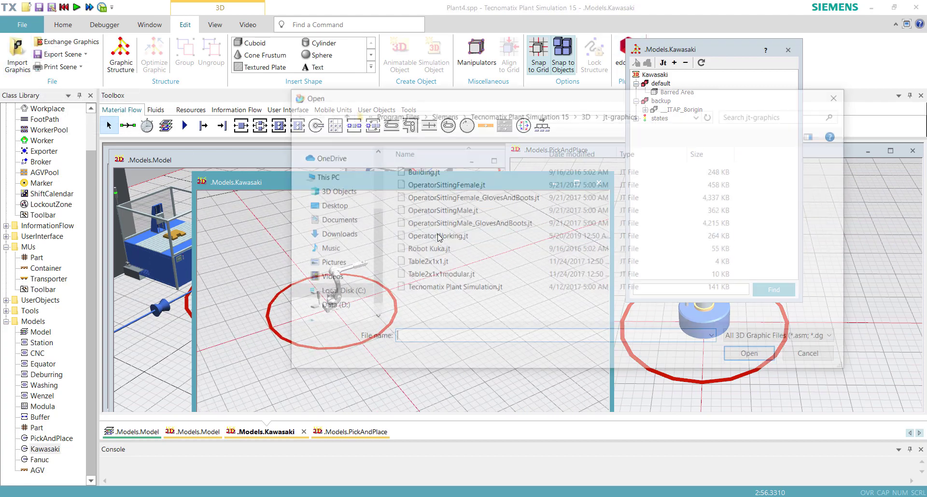
pyautogui.doubleClick(426, 249)
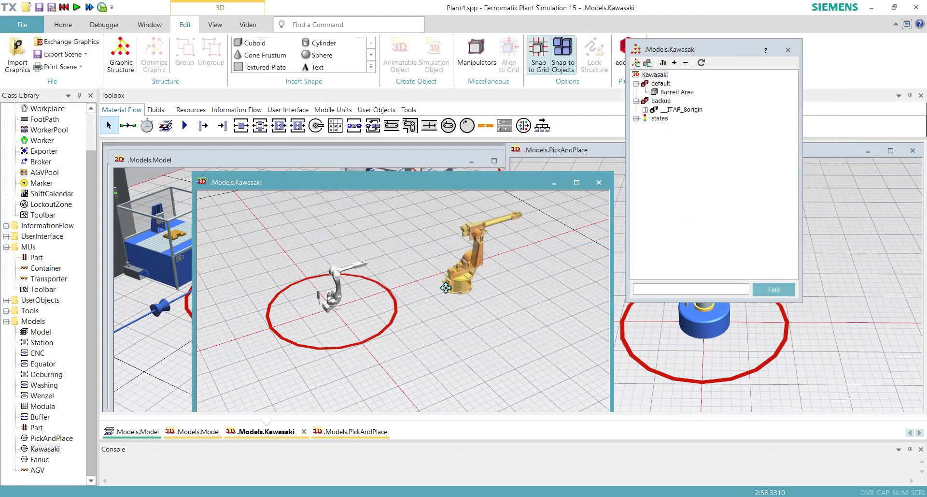
pyautogui.click(482, 344)
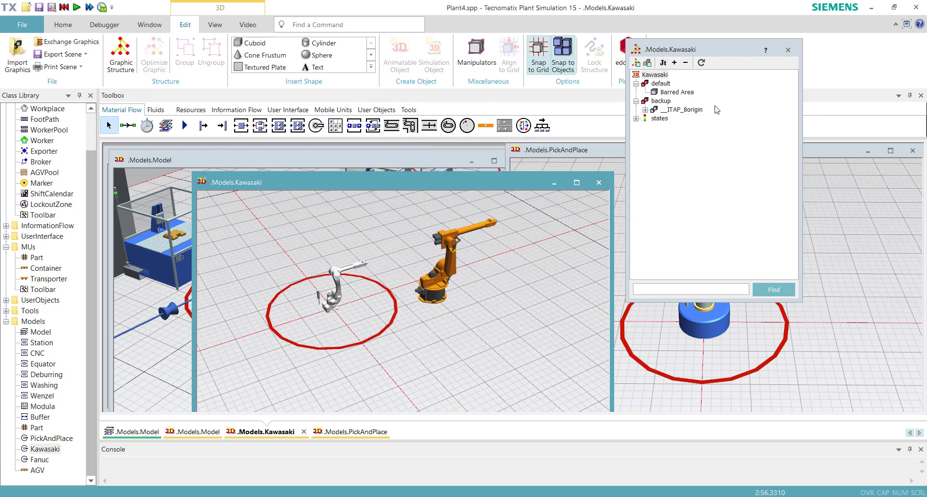
# - Refresh the graphic structure and examine the Robot Kuka parts in comparison with the __ITAP_8origin group
pyautogui.click(702, 62)
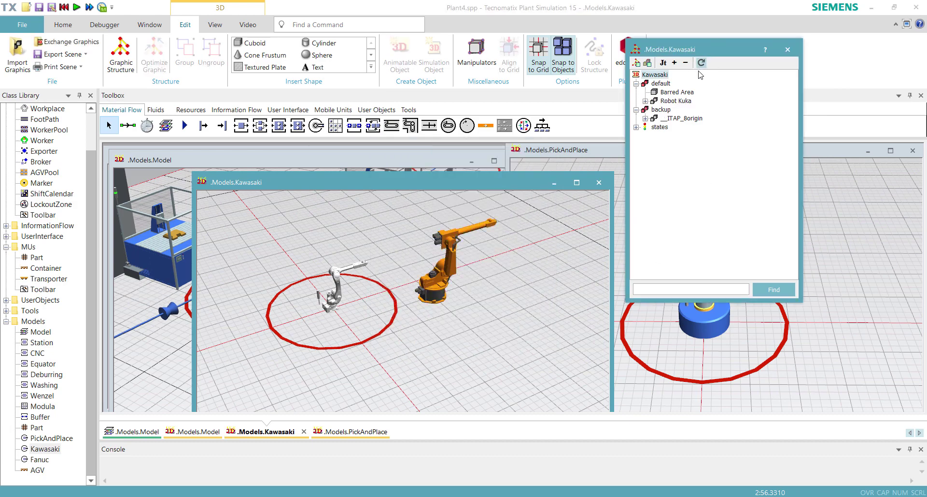
pyautogui.click(665, 102)
pyautogui.click(645, 101)
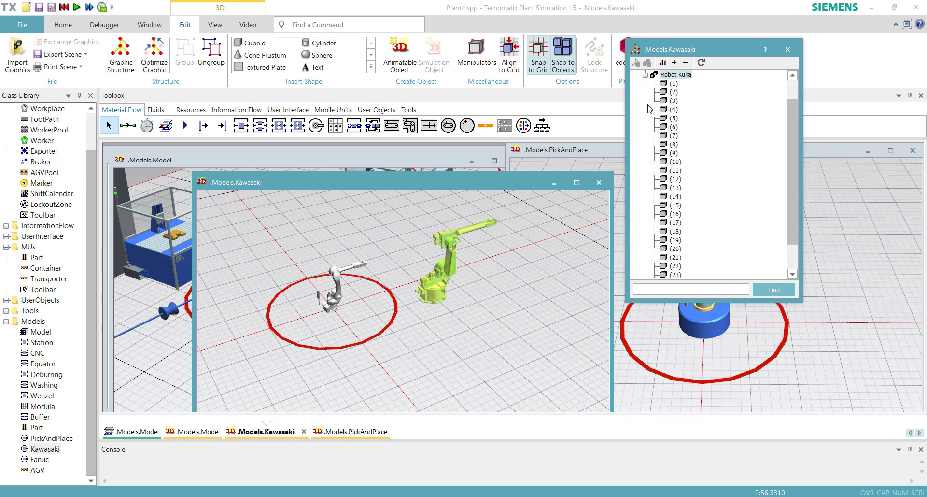
pyautogui.click(645, 75)
pyautogui.click(661, 119)
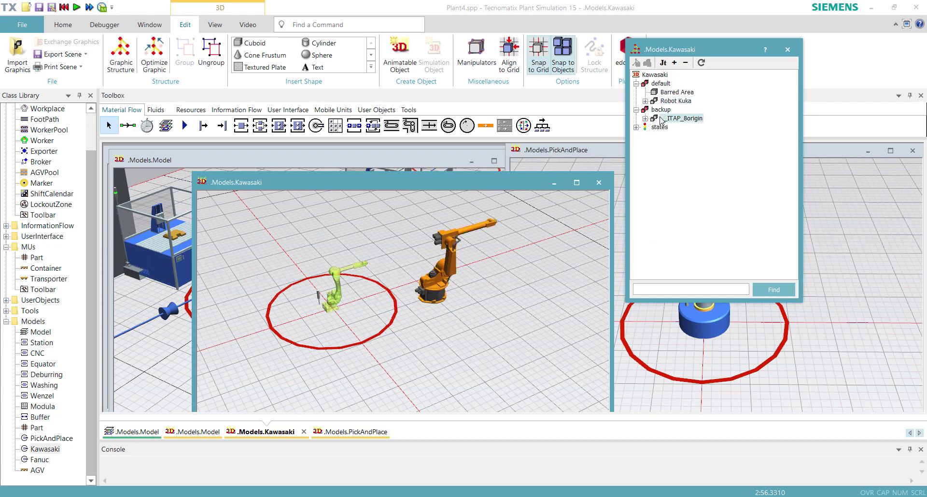
# - Delete the re-imported Robot Kuka group from the default graphics
pyautogui.rightClick(664, 101)
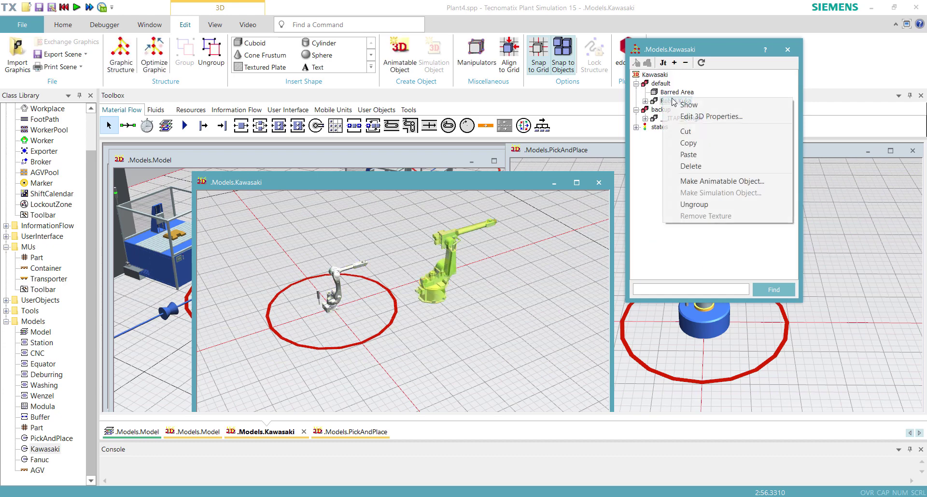
pyautogui.click(711, 166)
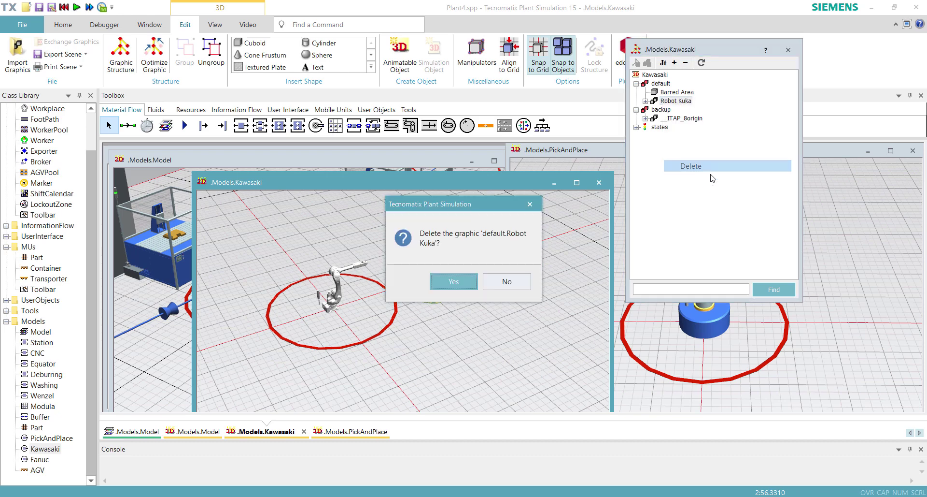
pyautogui.click(437, 284)
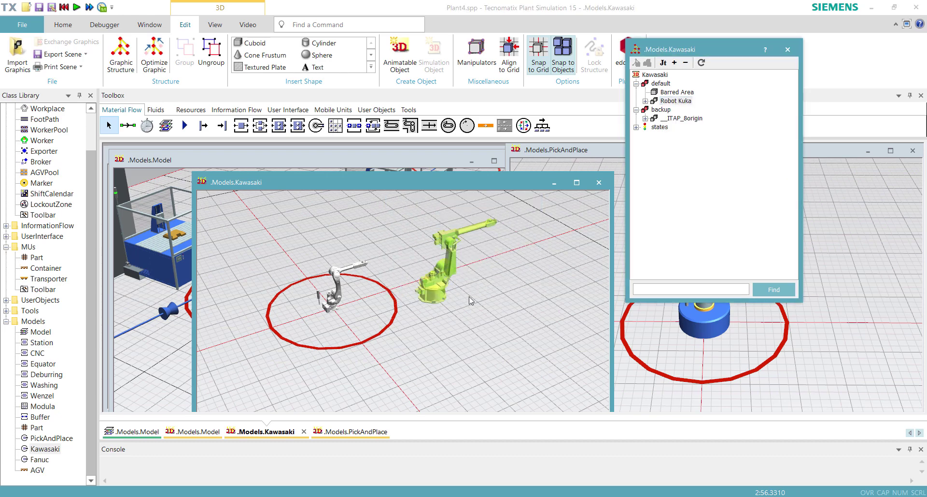
# - Save the model and duplicate the backup graphic group within the Kawasaki object
pyautogui.click(44, 6)
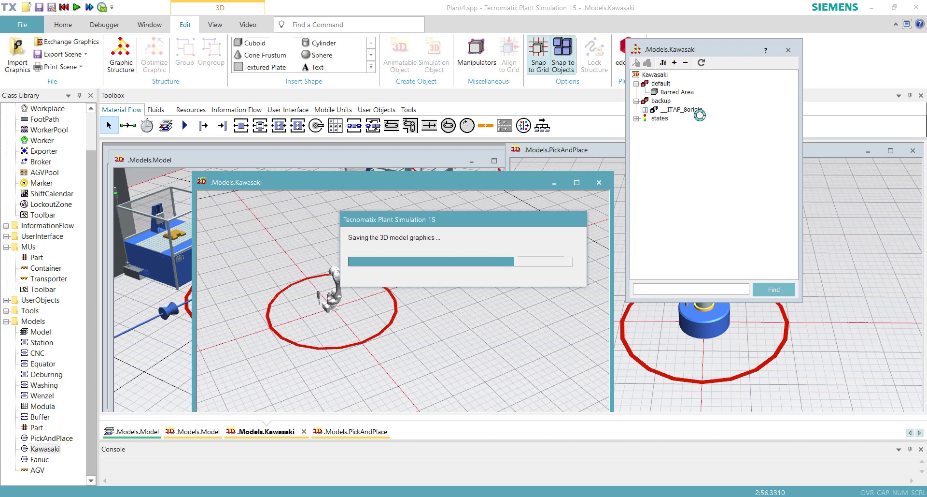
pyautogui.rightClick(664, 101)
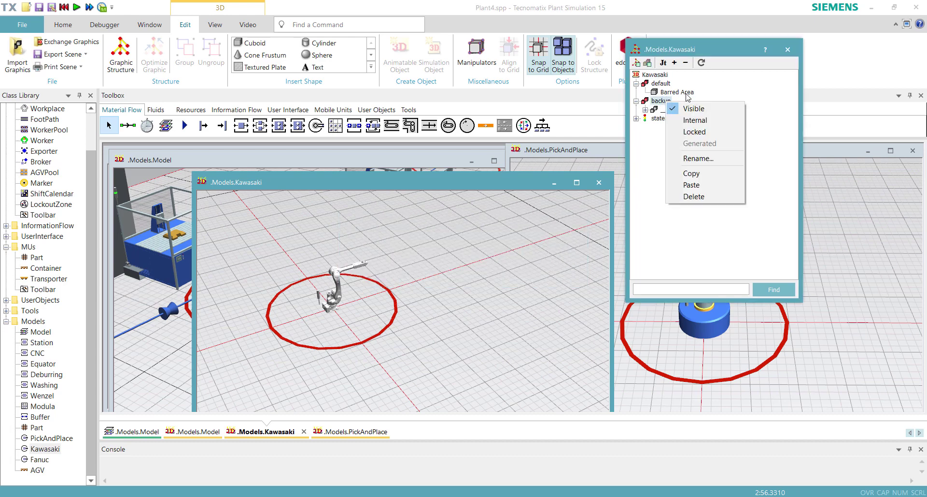
pyautogui.click(702, 177)
pyautogui.rightClick(660, 75)
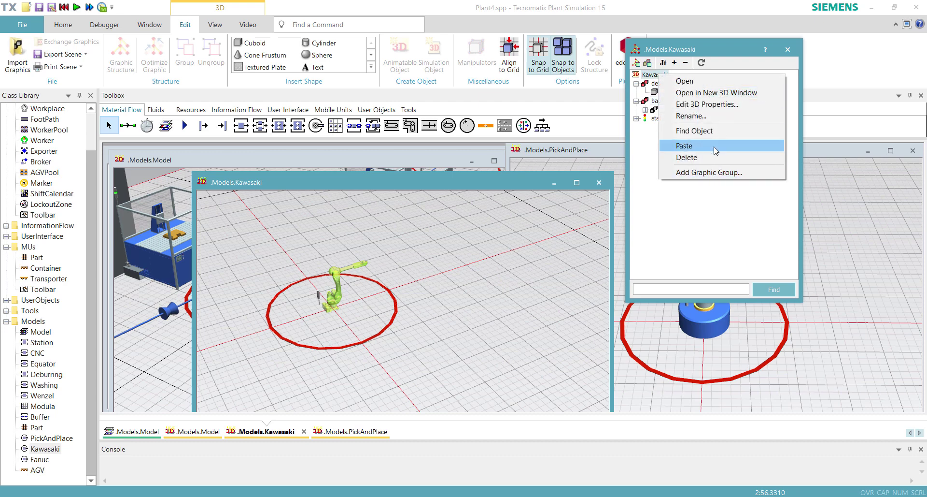
pyautogui.click(684, 145)
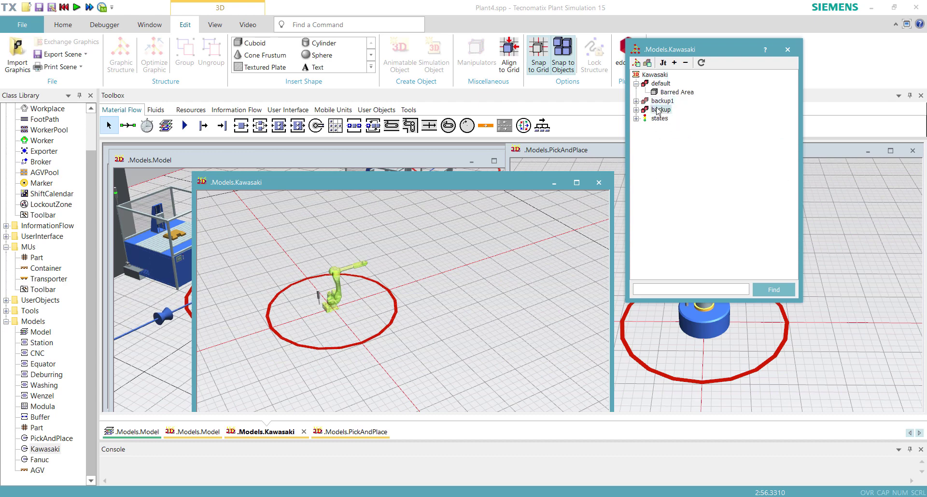
# - Hide the original backup group and rename its copy as work
pyautogui.rightClick(657, 108)
pyautogui.click(681, 113)
pyautogui.rightClick(654, 101)
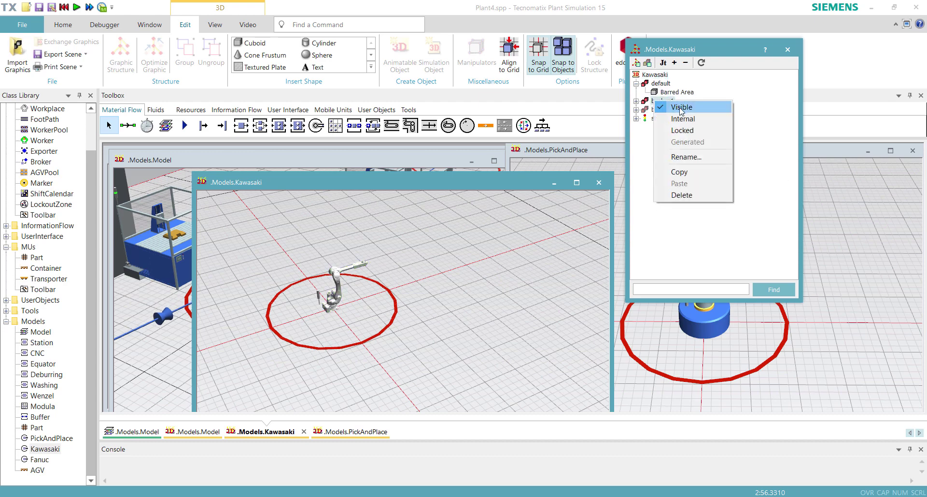
pyautogui.click(687, 156)
pyautogui.write('robot')
pyautogui.press('Return')
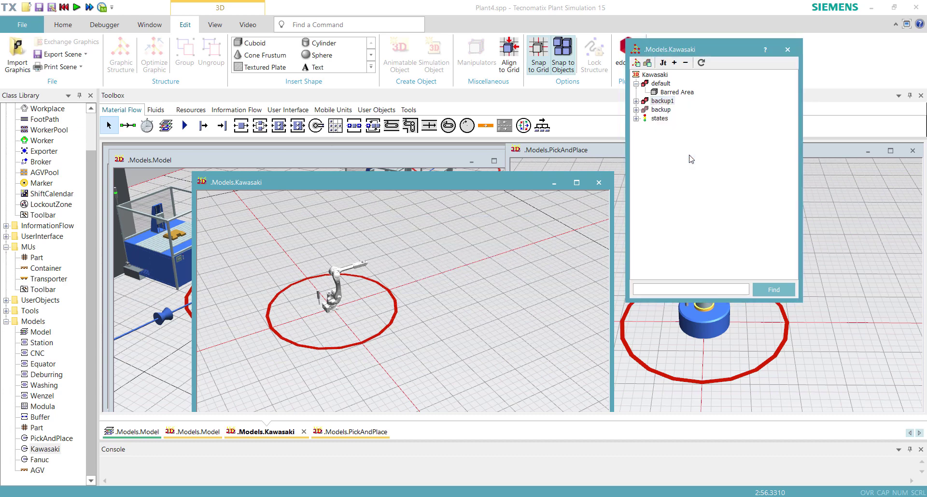
# - Expand the work group and ungroup its __ITAP_8origin graphic into separate parts
pyautogui.click(637, 100)
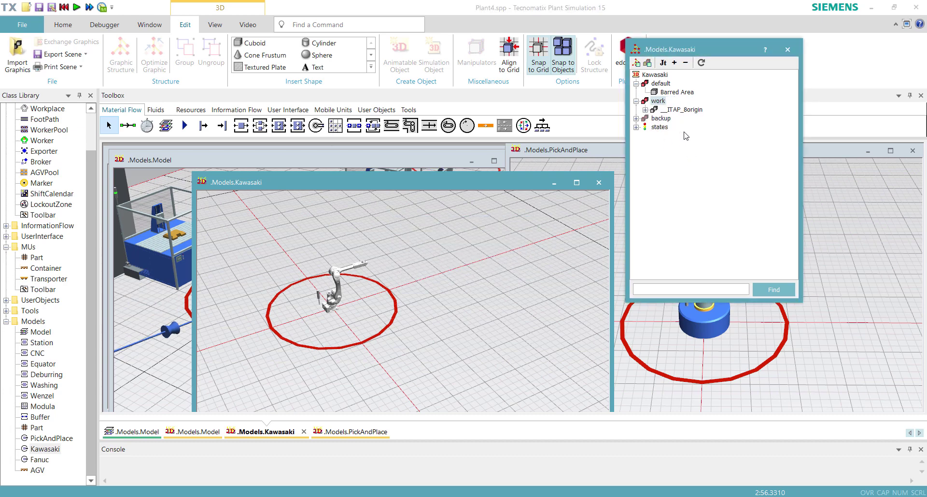
pyautogui.click(646, 109)
pyautogui.rightClick(690, 114)
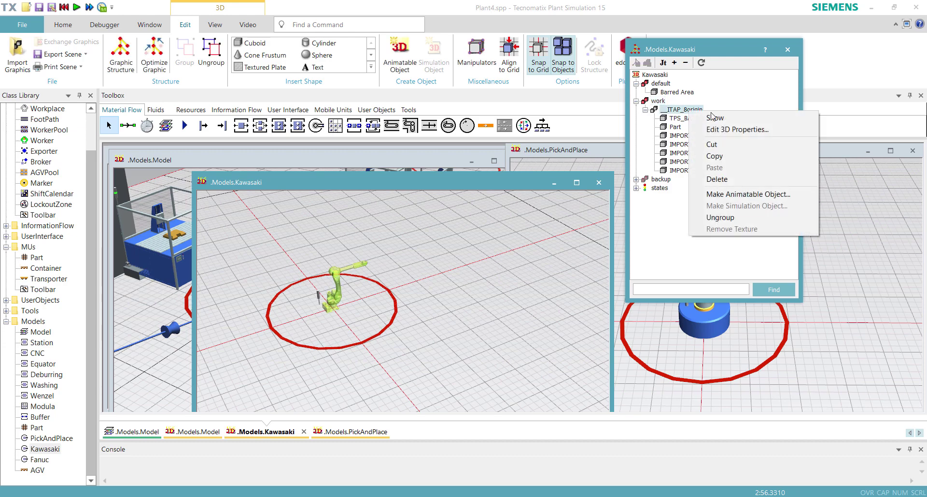
pyautogui.click(713, 216)
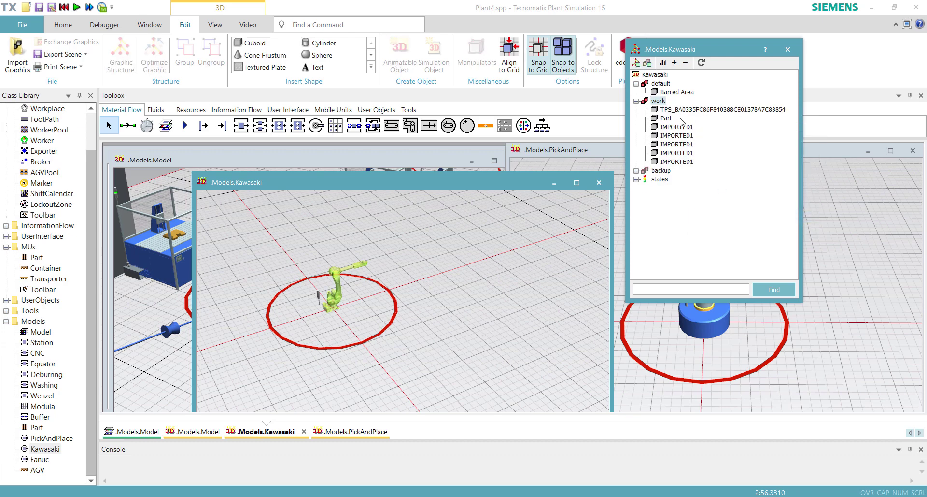
# - Reset the position of the TPS_ part in the work group to zero in its 3D properties
pyautogui.rightClick(691, 110)
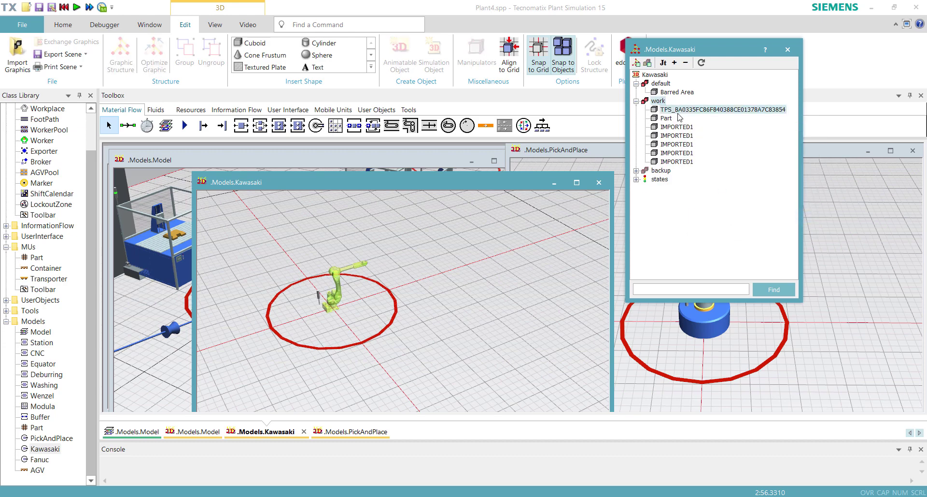
pyautogui.click(719, 133)
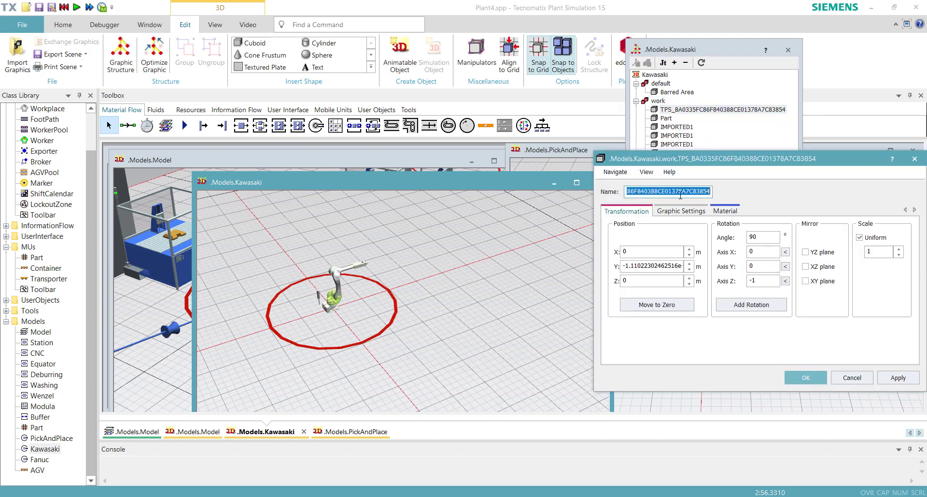
pyautogui.doubleClick(668, 266)
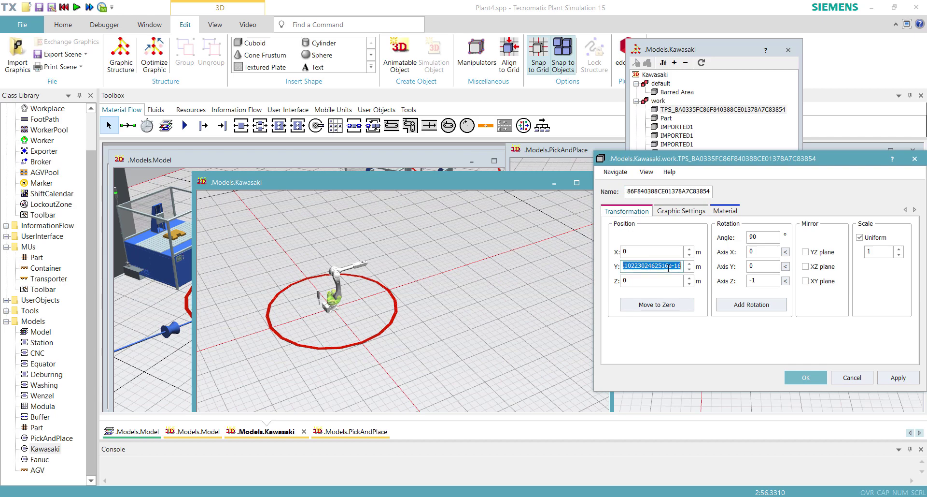
pyautogui.click(686, 307)
pyautogui.click(805, 378)
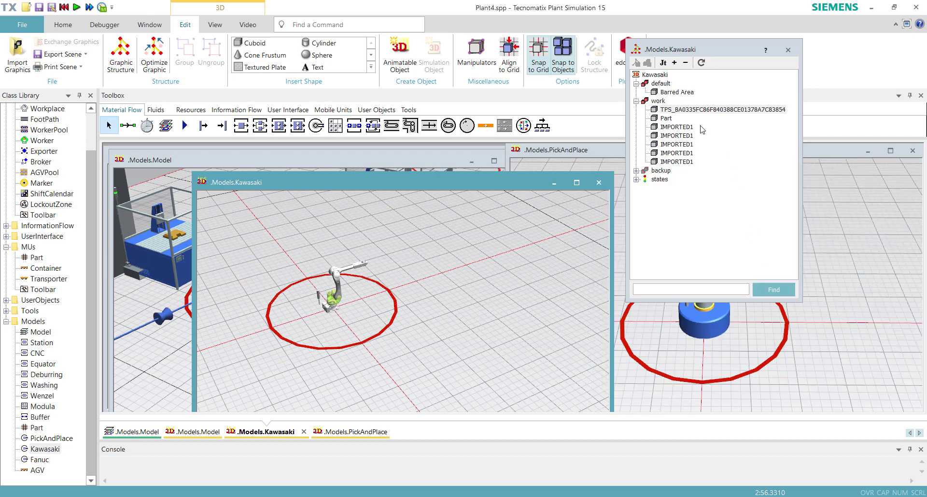
# - Set the Y position of the graphic named Part in the work group to 0 m in its 3D properties
pyautogui.click(669, 119)
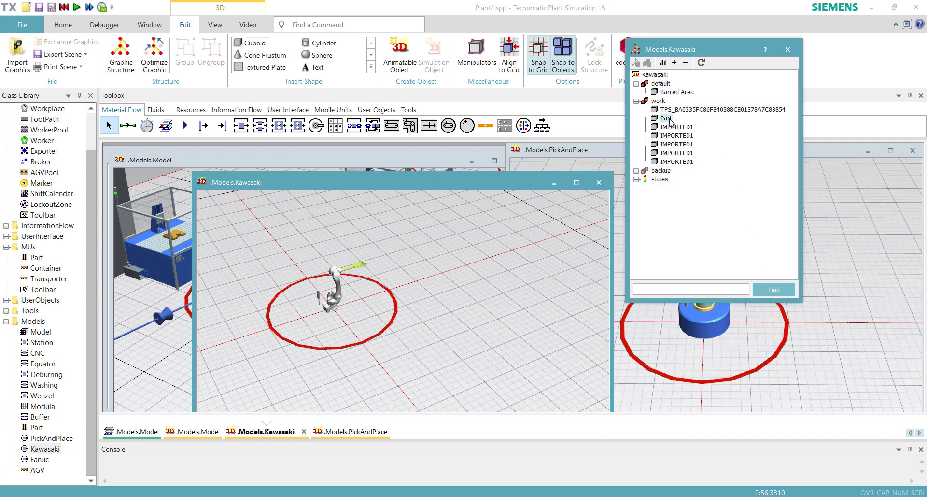
pyautogui.doubleClick(667, 118)
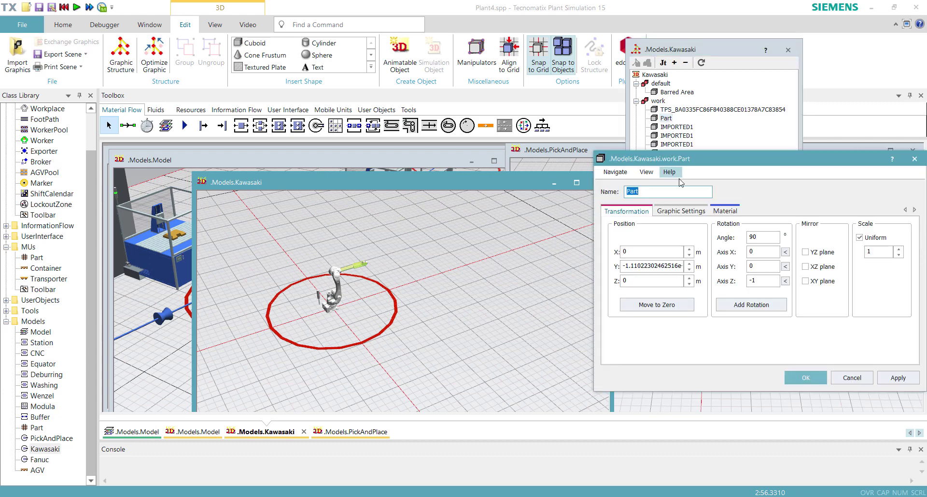
pyautogui.doubleClick(665, 265)
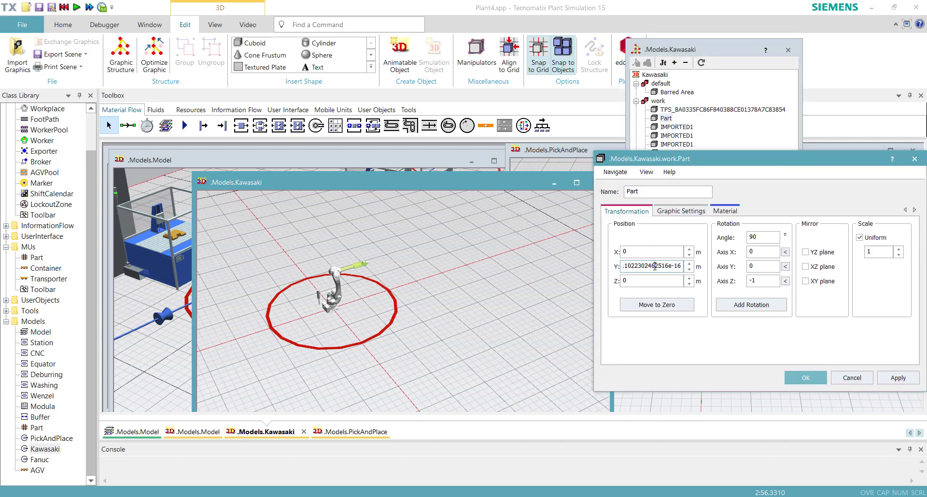
pyautogui.write('0')
pyautogui.click(804, 377)
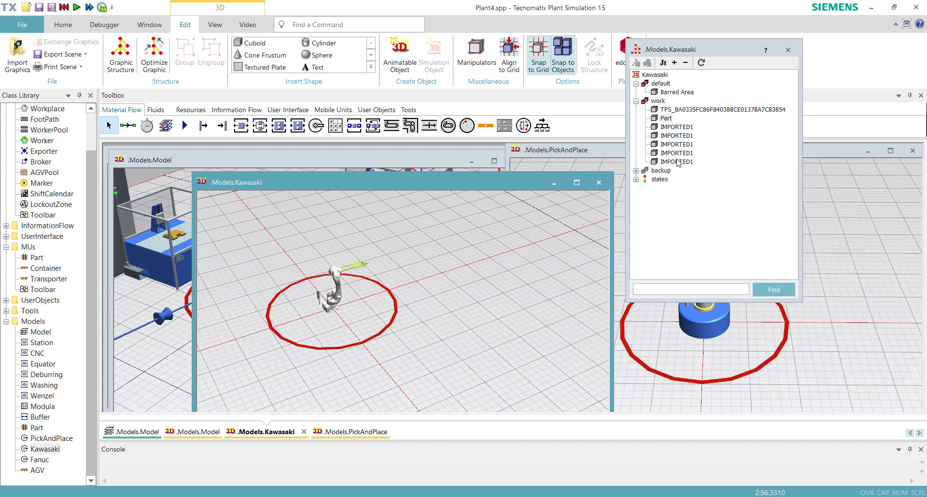
# - Set the Y position of the robot's base, the first IMPORTED1 part in the work group, to 0 m
pyautogui.click(670, 130)
pyautogui.doubleClick(670, 128)
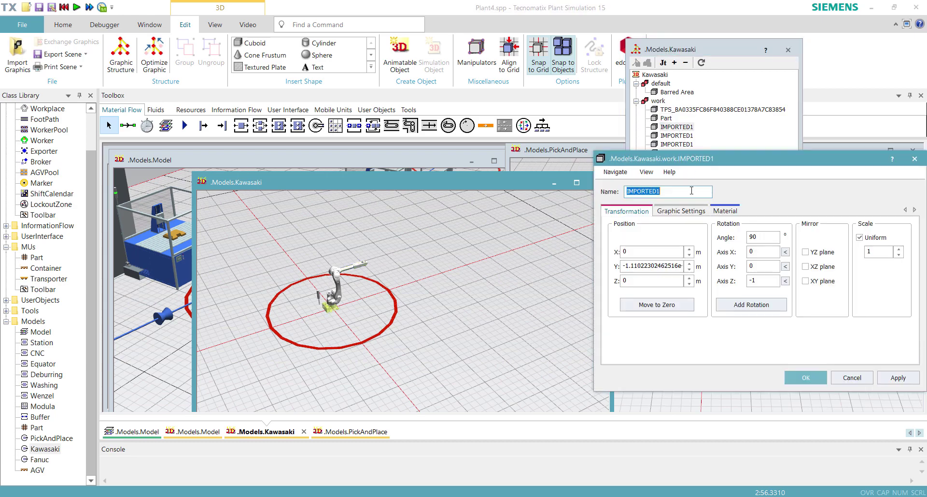
pyautogui.doubleClick(661, 263)
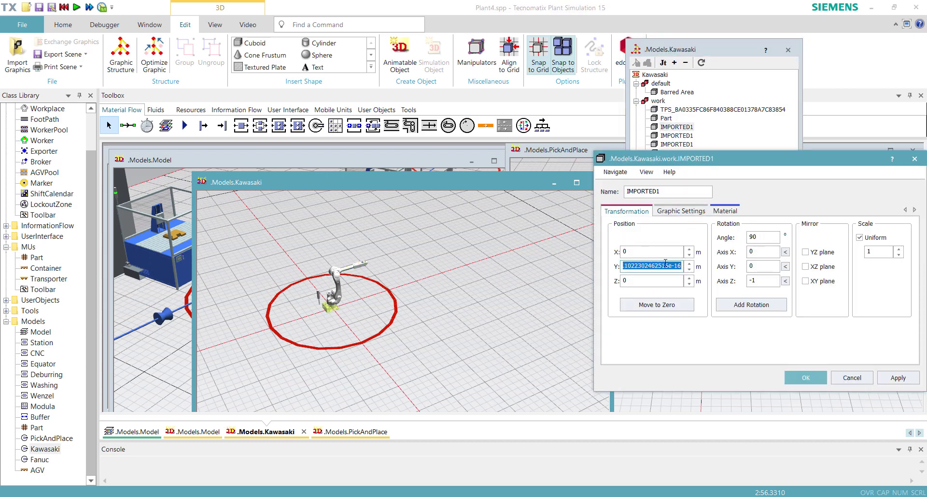
pyautogui.write('0')
pyautogui.click(806, 378)
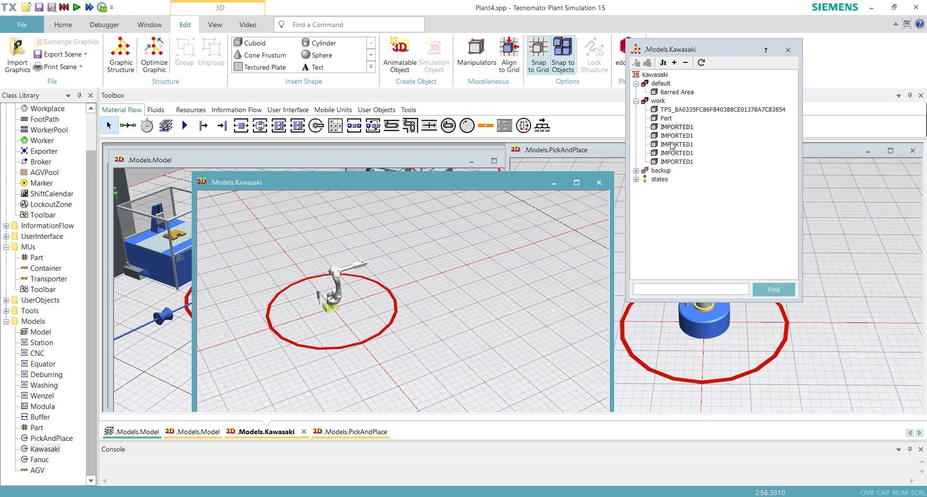
# - Set the Y position of the robot's lower arm, the second IMPORTED1 part in the work group, to 0 m
pyautogui.click(673, 137)
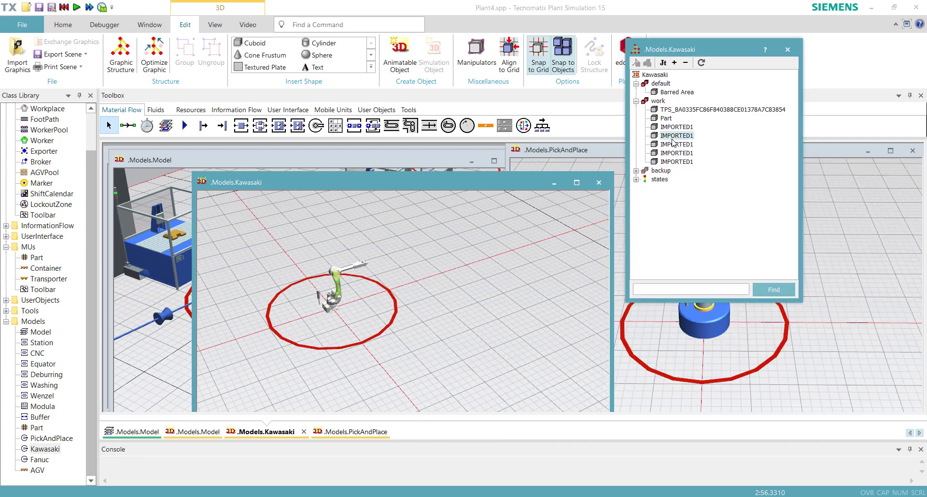
pyautogui.doubleClick(673, 137)
pyautogui.moveTo(673, 267); pyautogui.dragTo(709, 271)
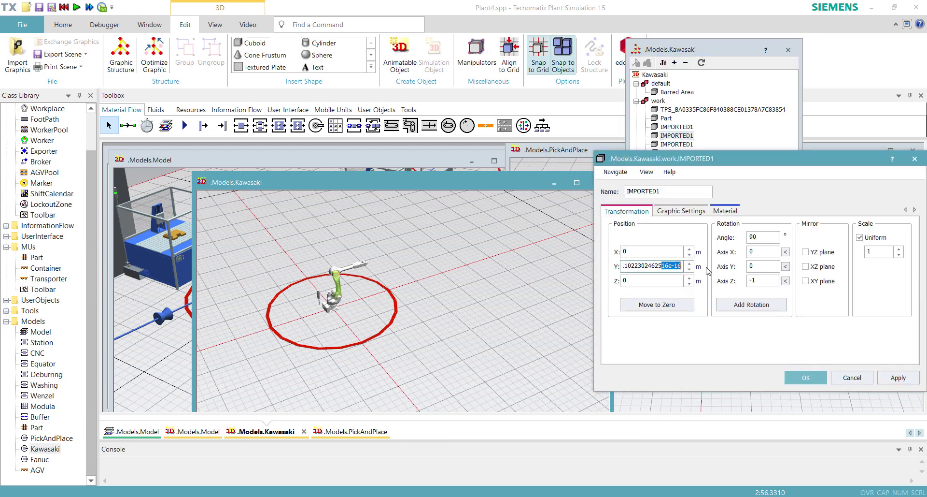
pyautogui.doubleClick(663, 266)
pyautogui.write('0')
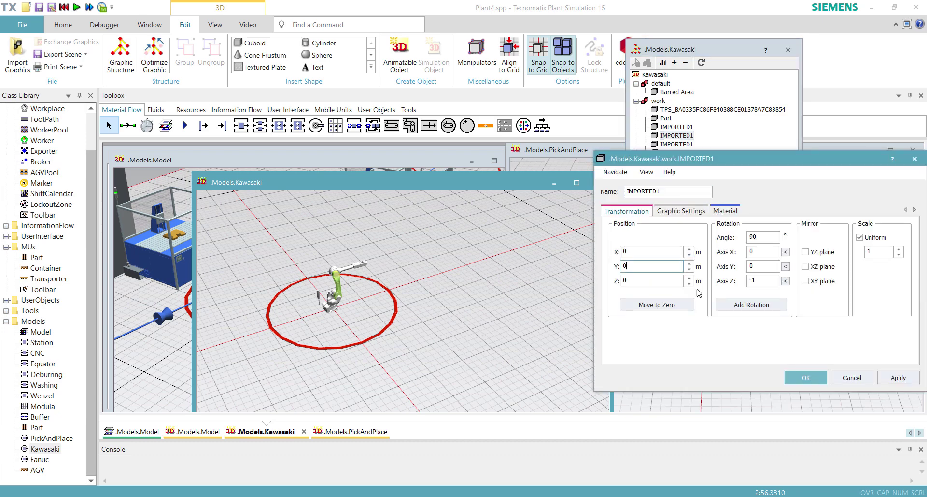
pyautogui.click(794, 376)
# - Rename the TPS_ part, the rotating body above the robot's base, as JT2
pyautogui.click(683, 144)
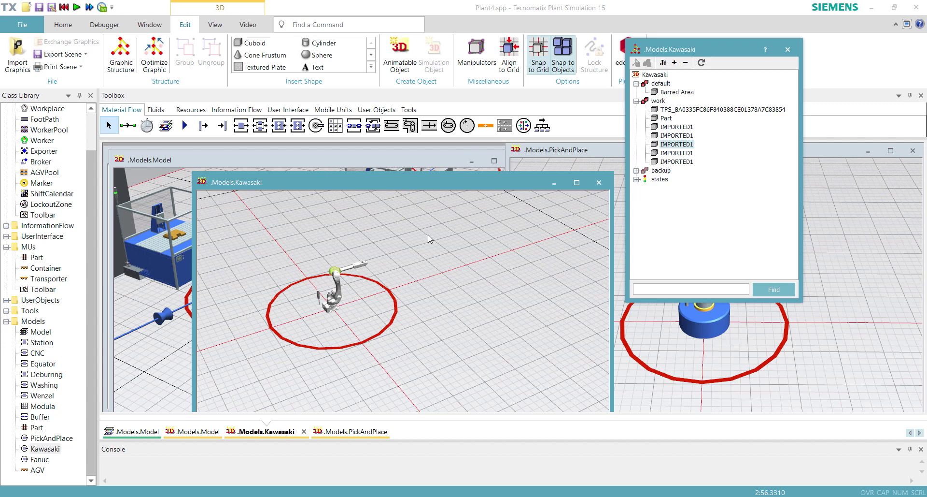
pyautogui.scroll(5, 348, 250)
pyautogui.scroll(3, 379, 322)
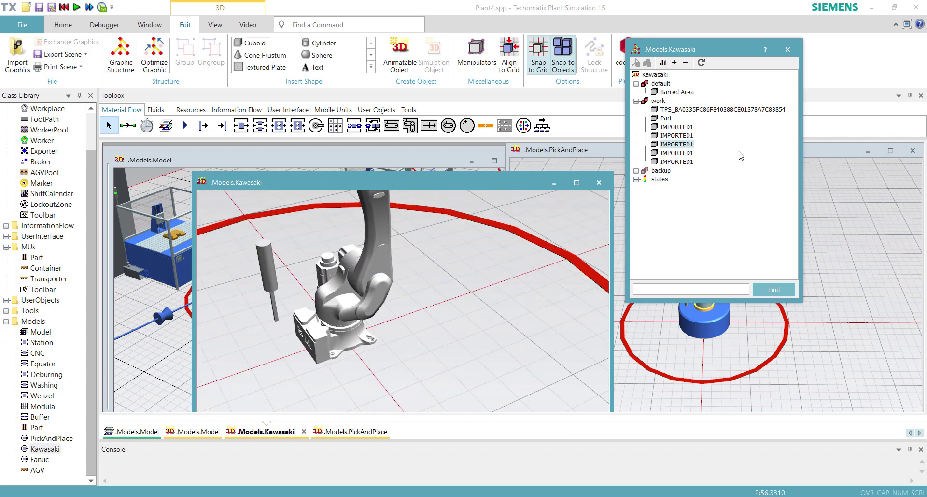
pyautogui.click(666, 110)
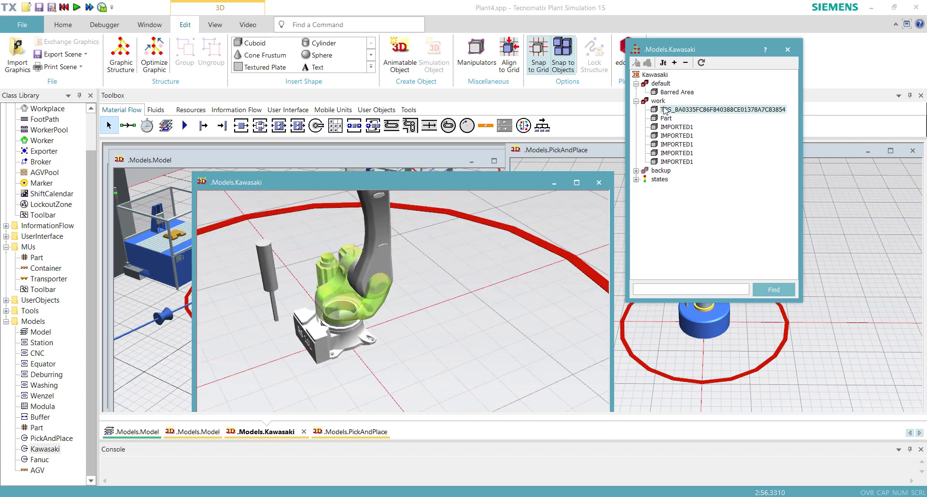
pyautogui.press('F2')
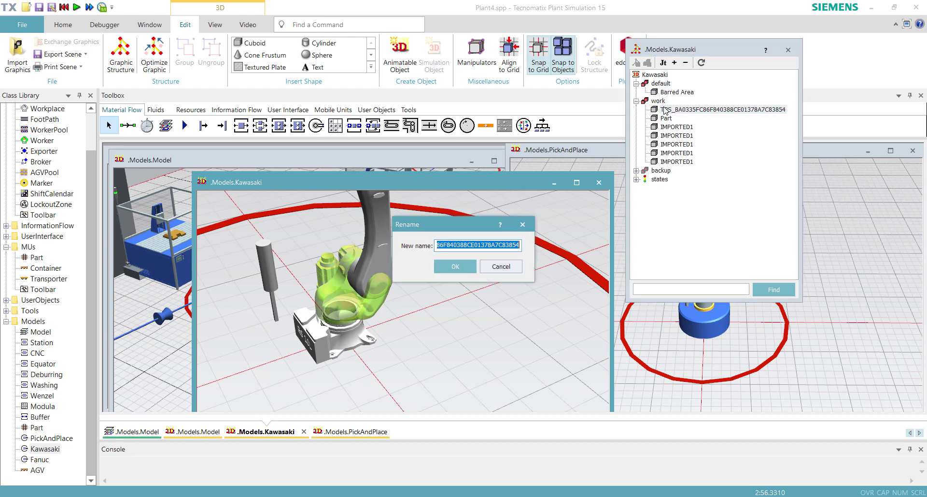
pyautogui.write('J')
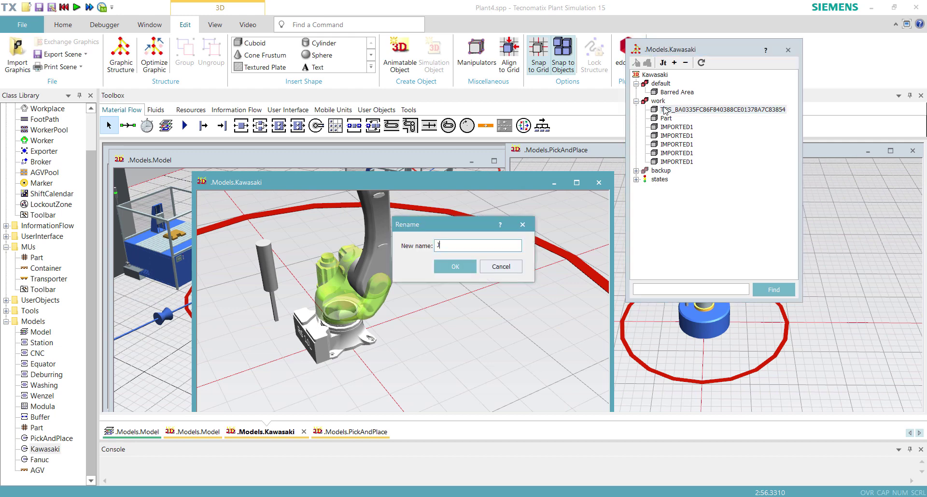
pyautogui.write('T')
pyautogui.press('Return')
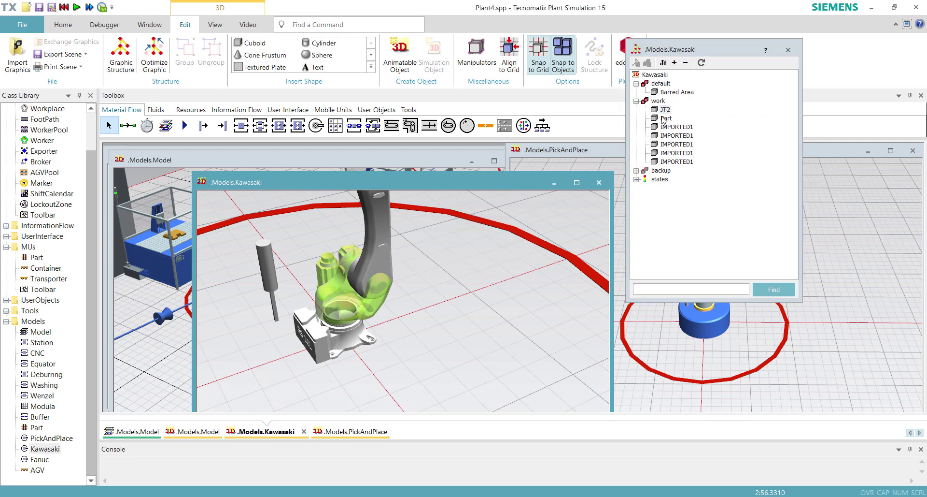
# - Rename the robot's base, the first IMPORTED1 part, as JT1 and check its position in the 3D properties
pyautogui.click(664, 119)
pyautogui.scroll(-5, 437, 344)
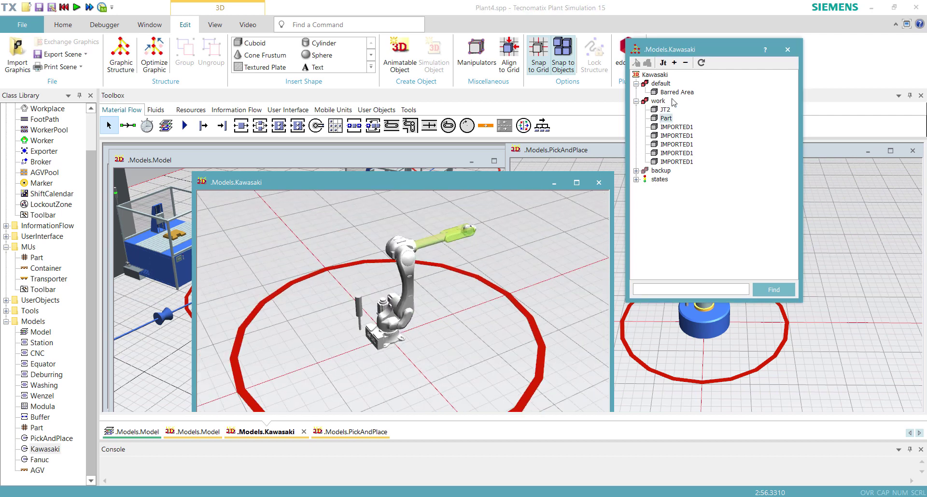
pyautogui.click(680, 127)
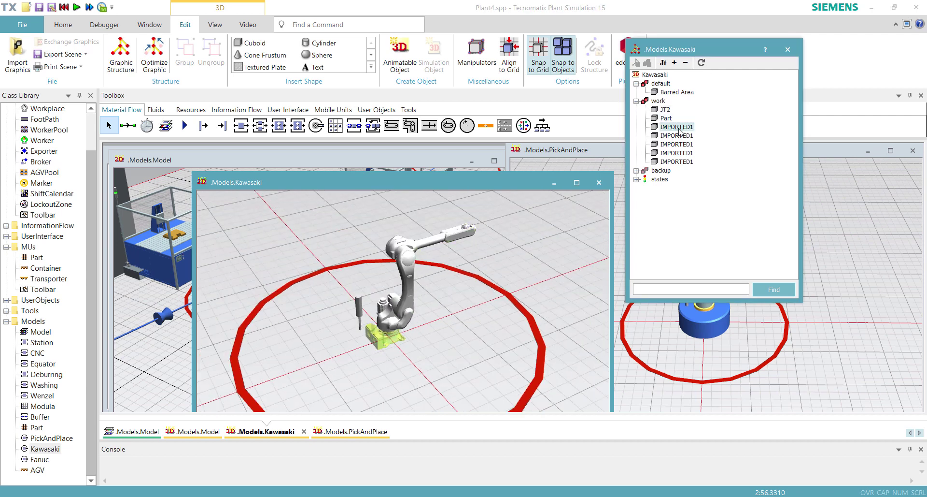
pyautogui.press('F2')
pyautogui.write('JT')
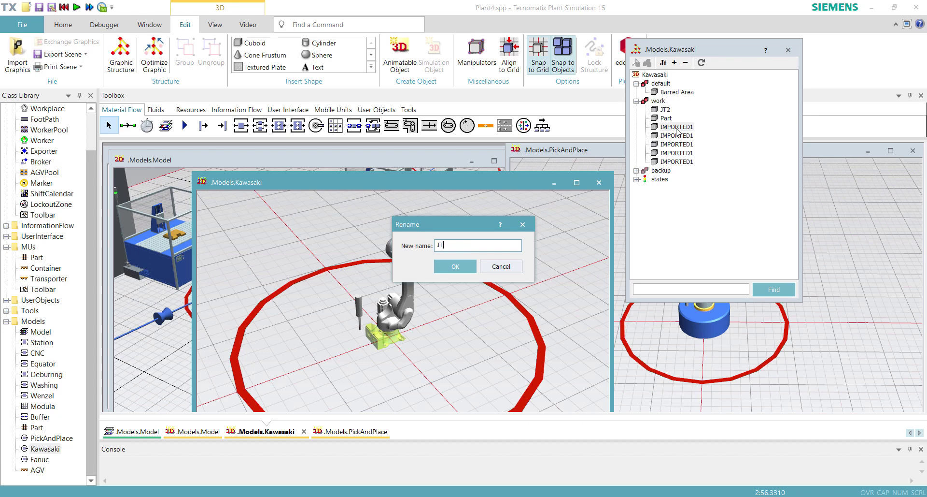
pyautogui.write('1')
pyautogui.press('Return')
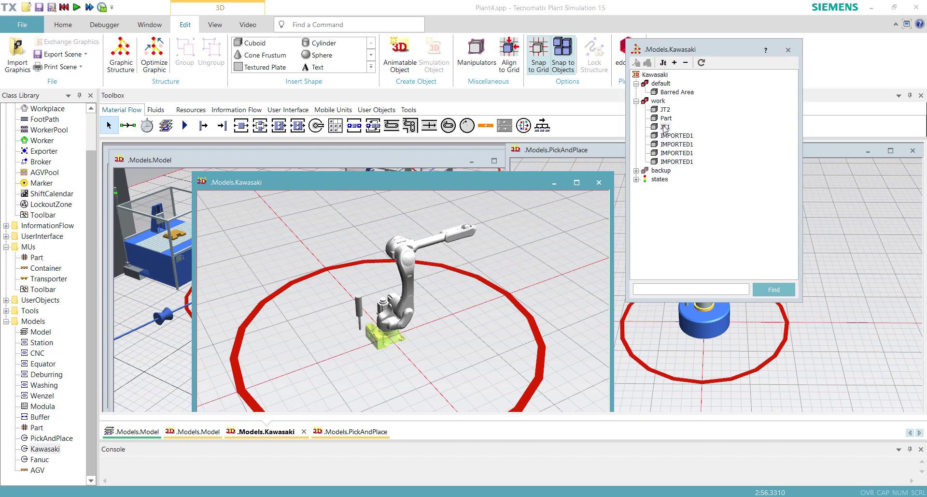
pyautogui.rightClick(664, 128)
pyautogui.click(691, 143)
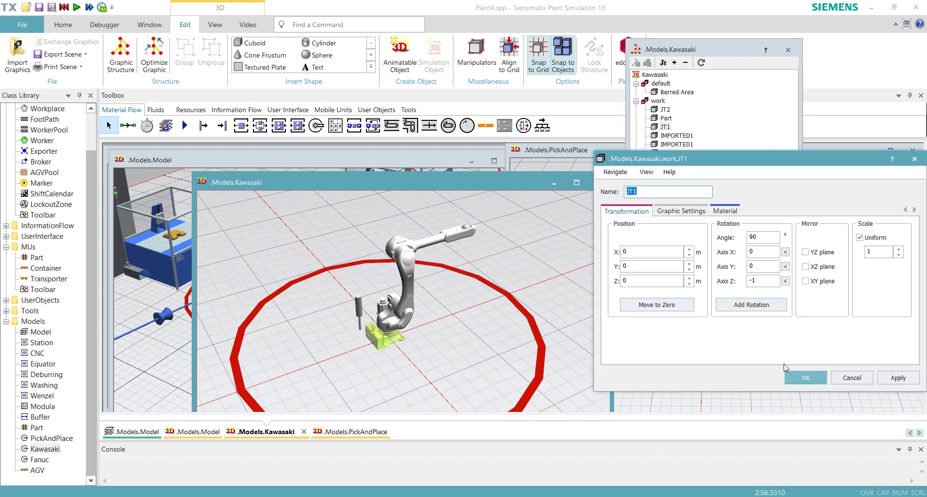
pyautogui.click(806, 377)
# - Rename the IMPORTED1 part that forms the robot's lower arm as JT3
pyautogui.click(678, 136)
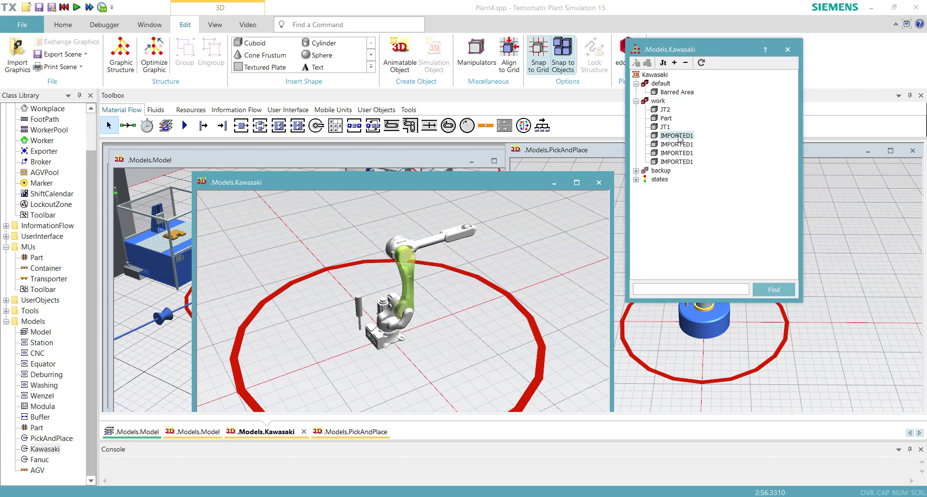
pyautogui.rightClick(678, 135)
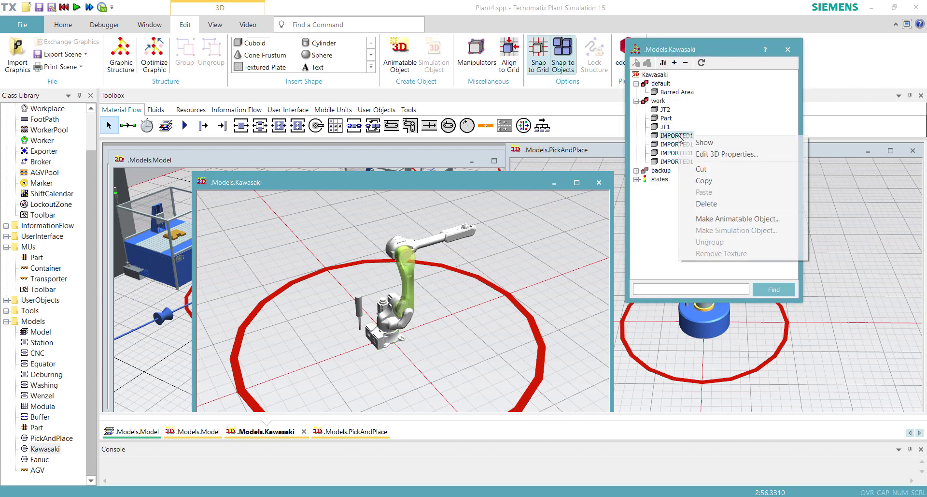
pyautogui.click(708, 153)
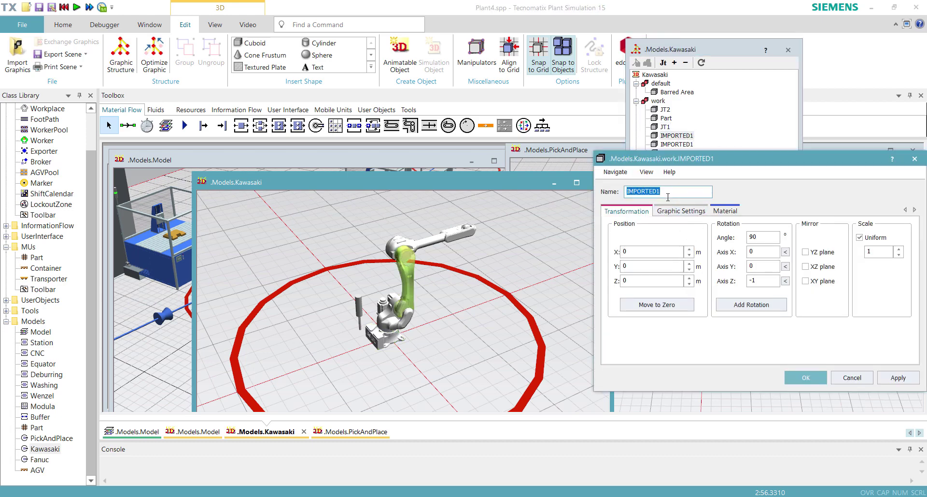
pyautogui.write('JT3')
pyautogui.click(802, 379)
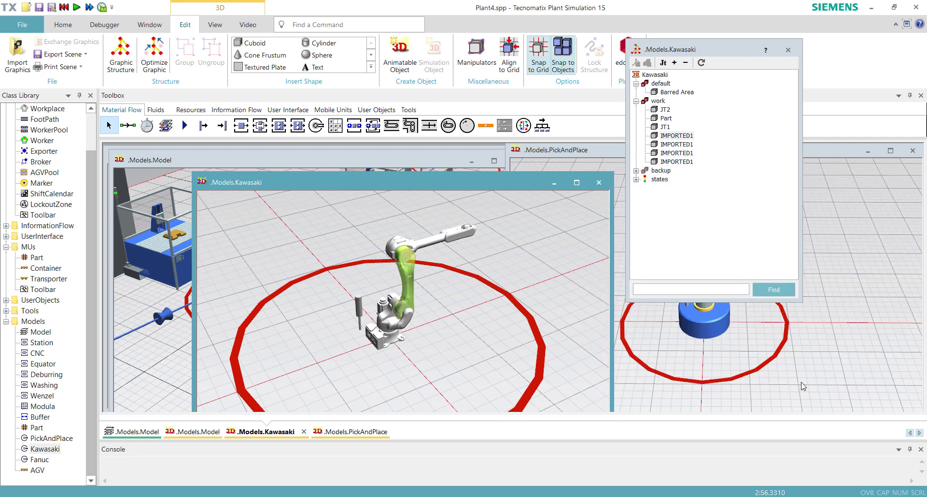
pyautogui.click(675, 145)
pyautogui.press('F2')
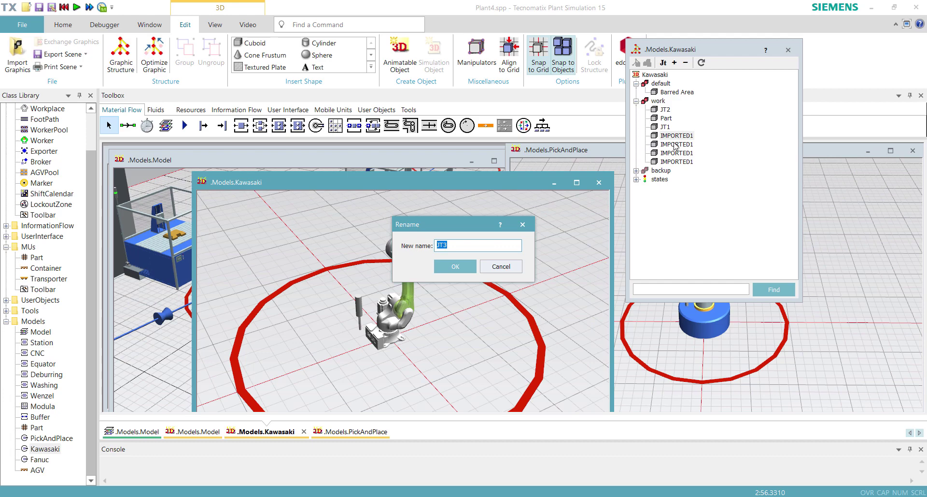
pyautogui.write('JT3')
pyautogui.press('Return')
# - Rename the IMPORTED1 part at the robot's elbow as JT4 and set its Y position to 0 m
pyautogui.click(675, 145)
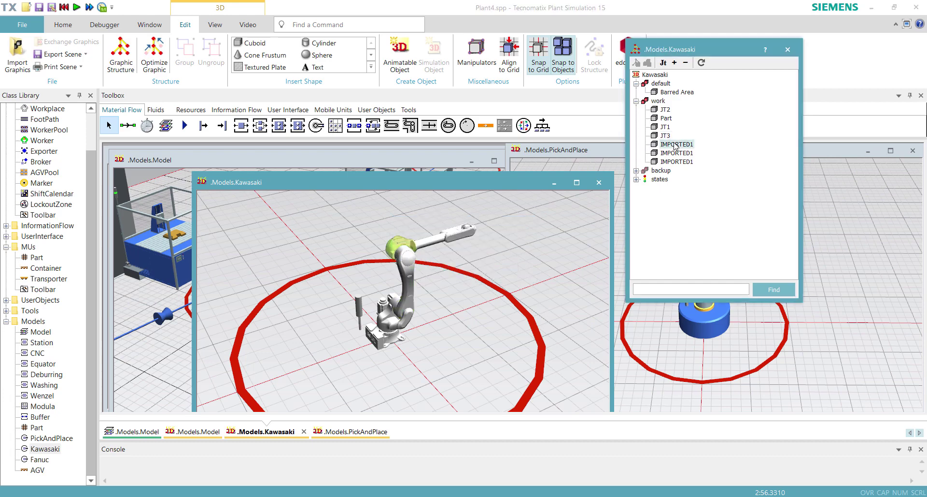
pyautogui.press('F2')
pyautogui.write('JT4')
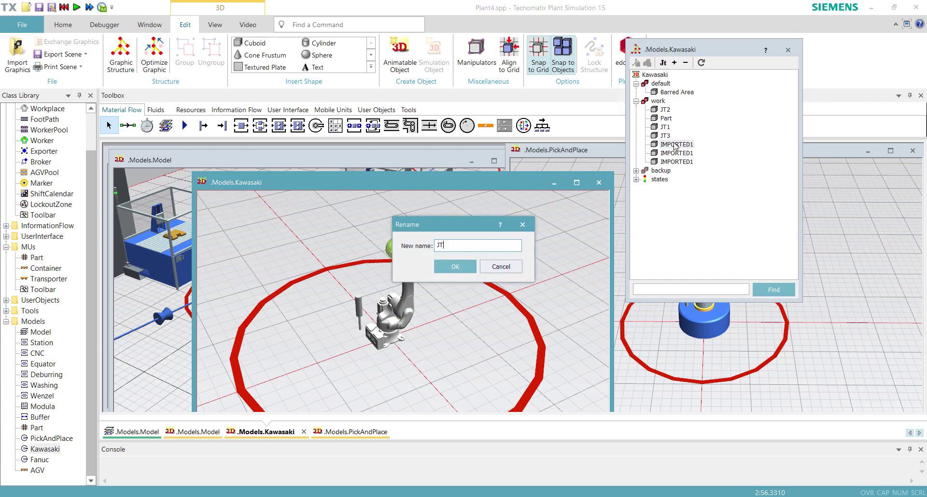
pyautogui.press('Return')
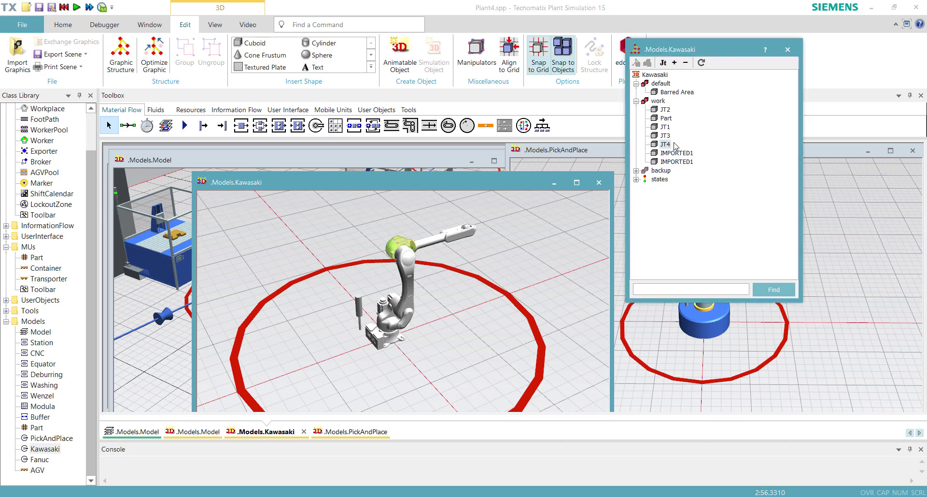
pyautogui.doubleClick(666, 143)
pyautogui.doubleClick(673, 264)
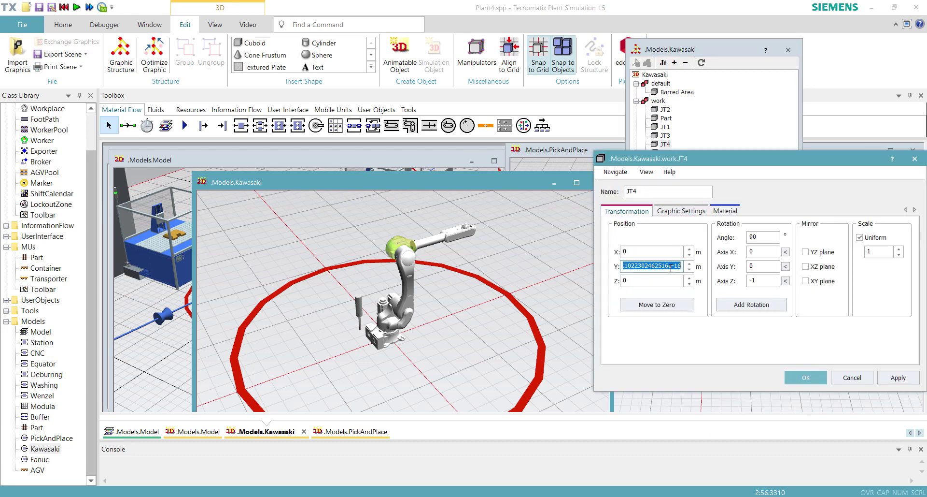
pyautogui.write('0')
pyautogui.click(805, 377)
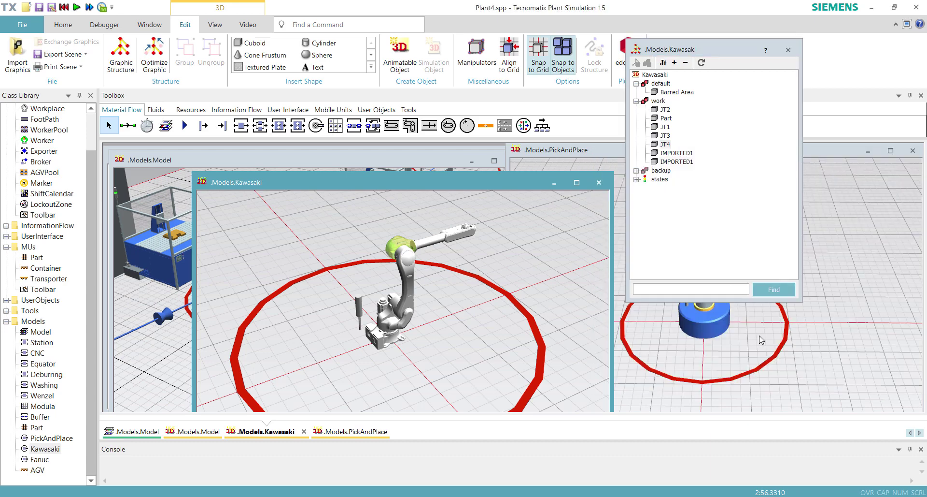
# - Rename the robot's forearm graphic, named Part in the work group, as JT5
pyautogui.click(664, 161)
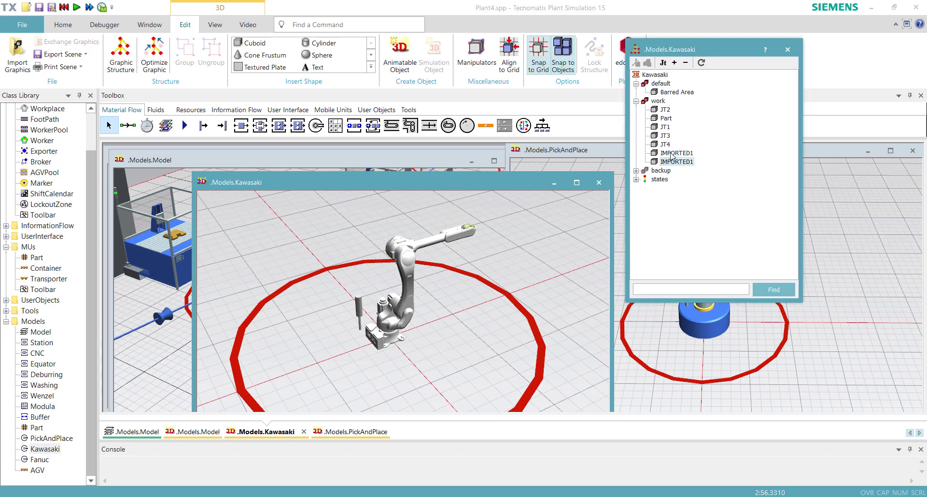
pyautogui.click(671, 154)
pyautogui.click(665, 118)
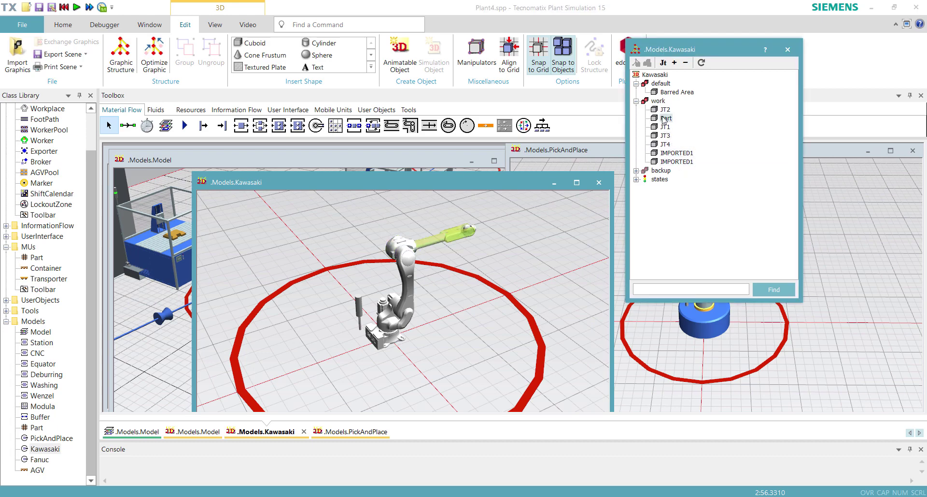
pyautogui.press('F2')
pyautogui.write('JT')
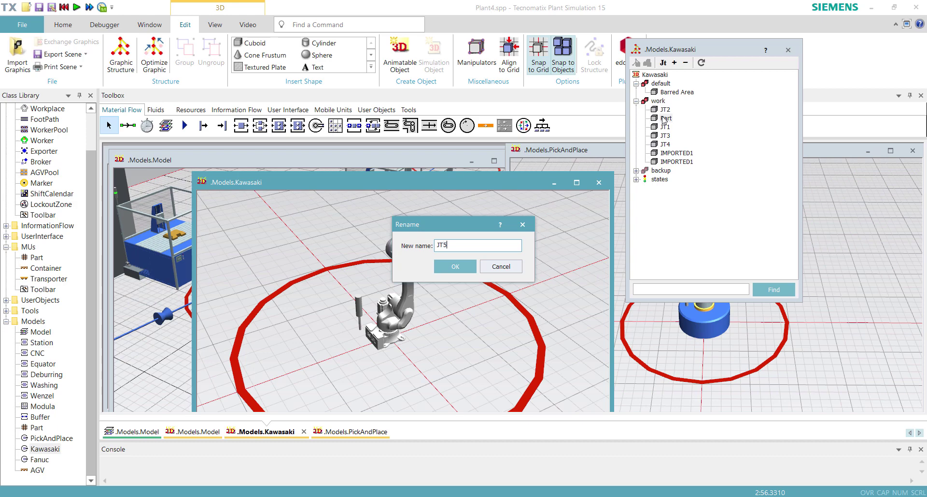
pyautogui.write('5')
pyautogui.press('Return')
# - Set the Y position of the first remaining IMPORTED1 graphic in the work group to 0 m in its 3D properties
pyautogui.click(678, 153)
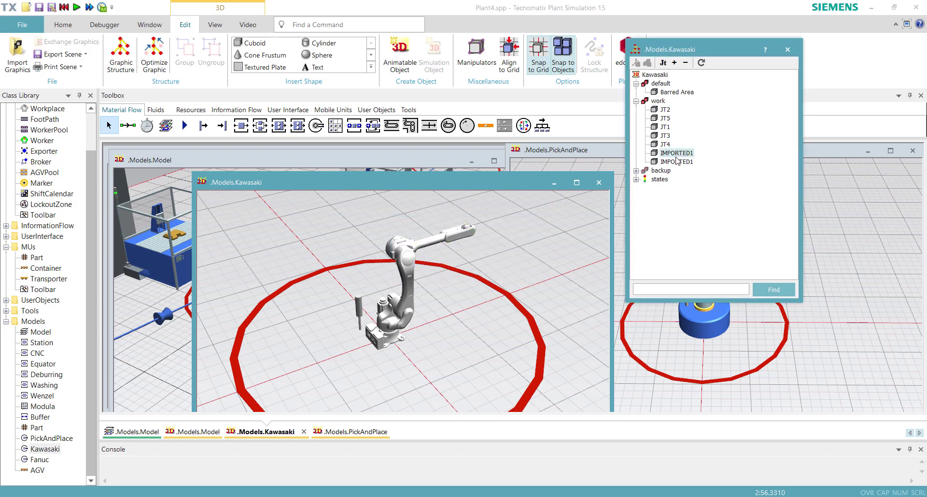
pyautogui.rightClick(678, 153)
pyautogui.click(670, 154)
pyautogui.rightClick(666, 154)
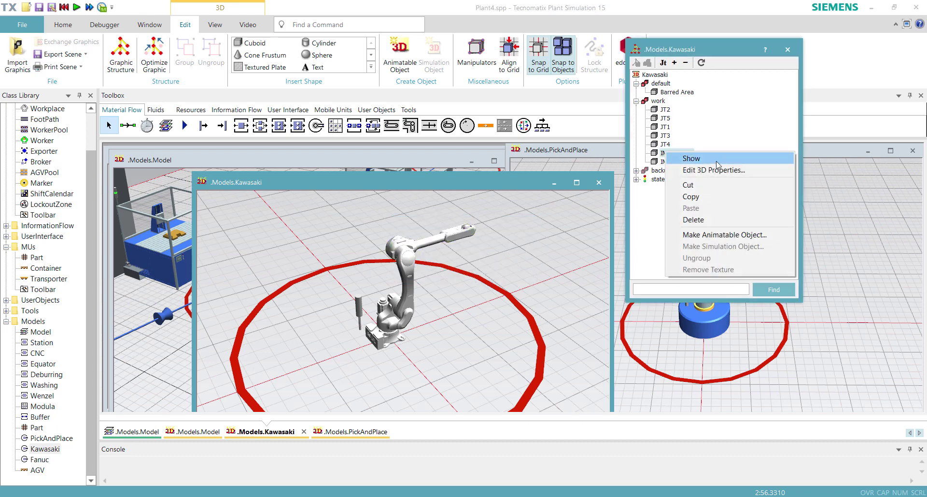
pyautogui.click(714, 169)
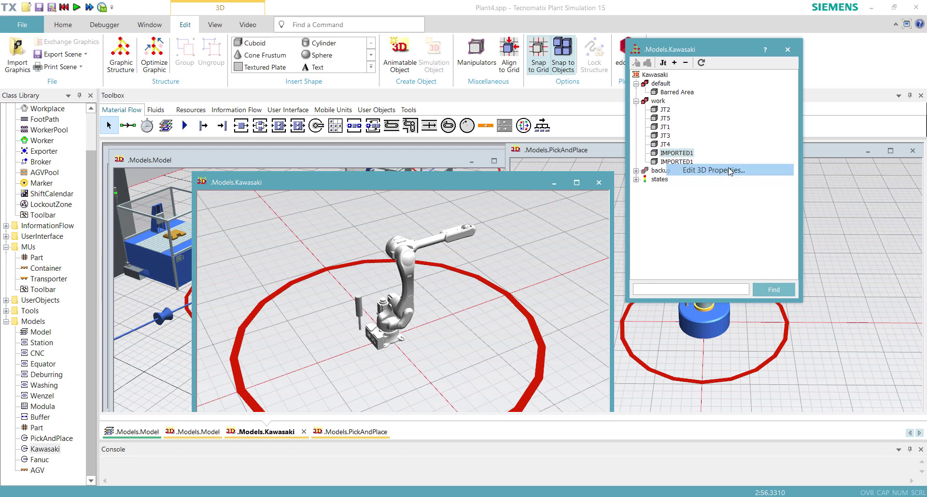
pyautogui.doubleClick(672, 267)
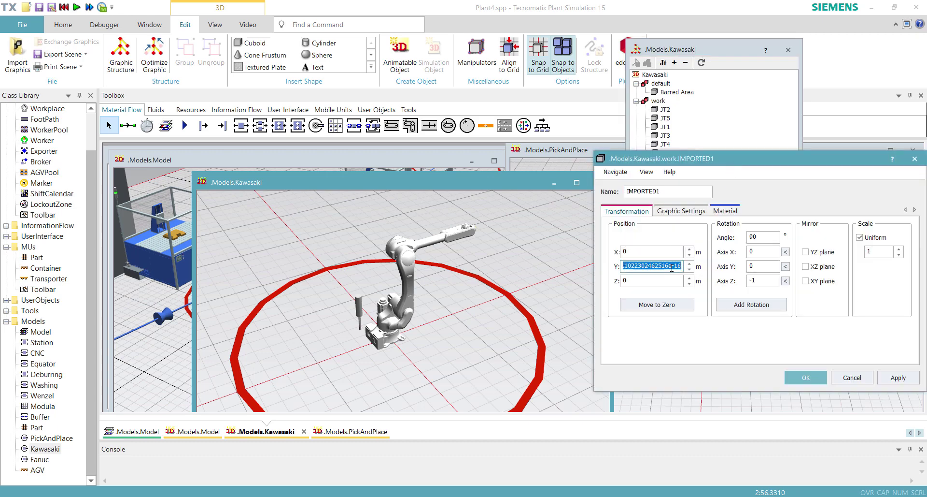
pyautogui.write('0')
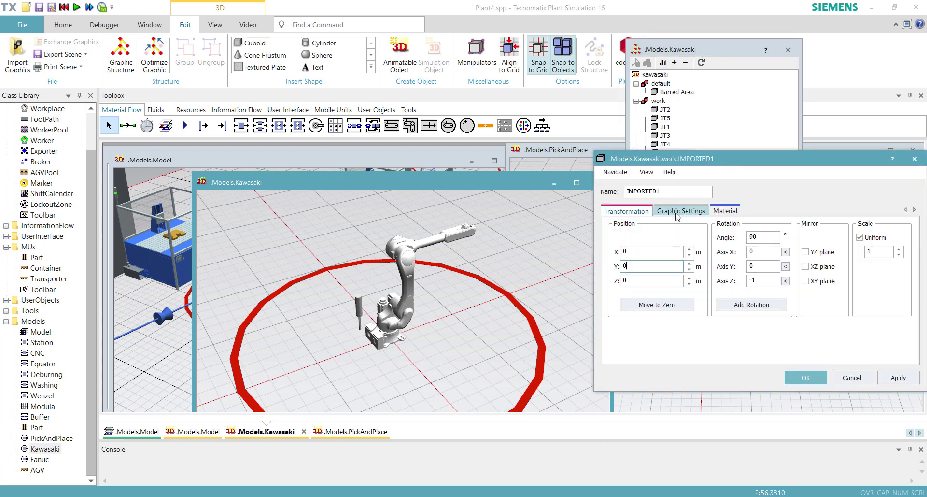
pyautogui.click(803, 376)
# - Rename the IMPORTED1 graphic that forms the flange at the tip of the robot's wrist as JT7
pyautogui.scroll(10, 468, 249)
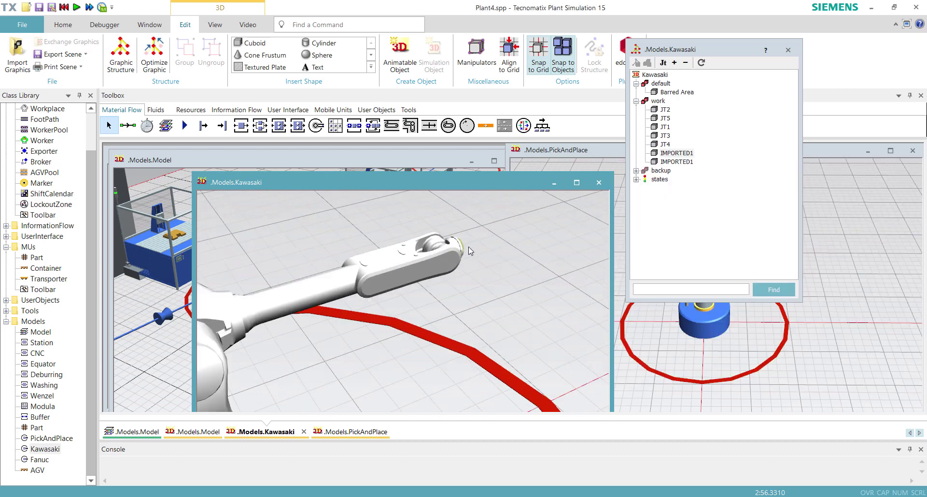
pyautogui.press('F2')
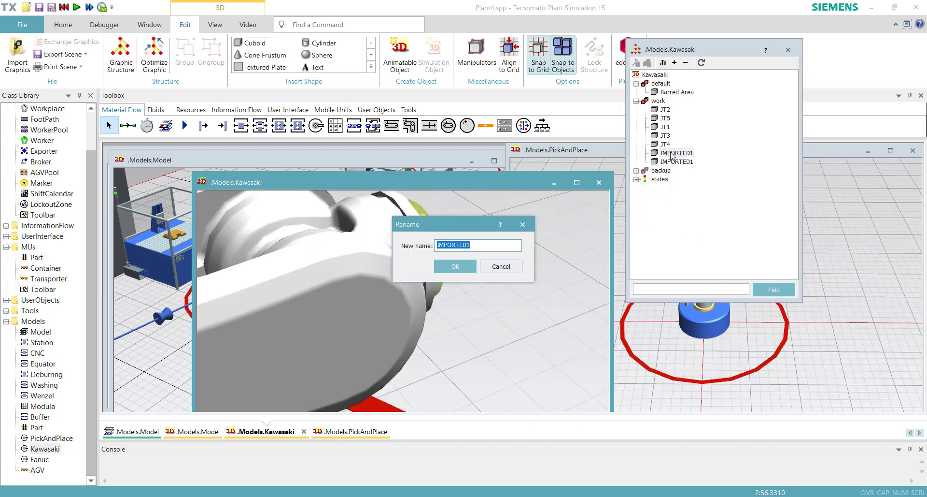
pyautogui.write('JT7')
pyautogui.press('Return')
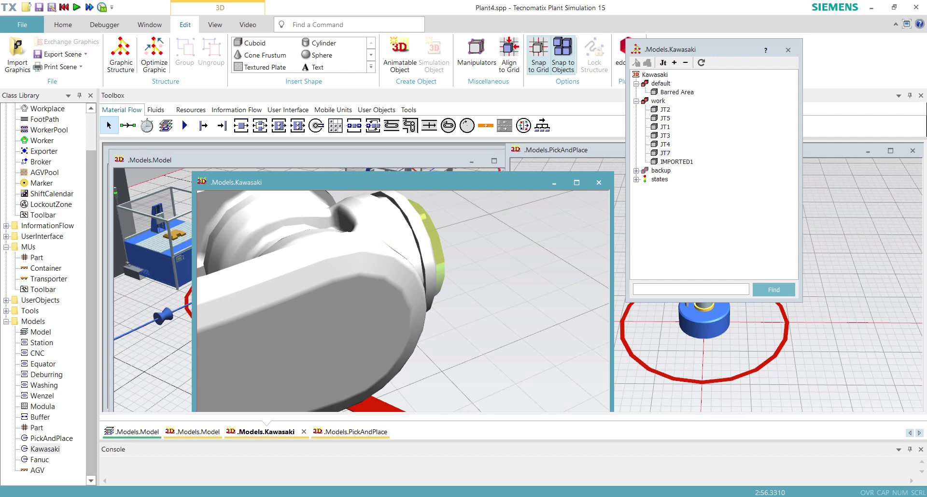
# - Set the Y position of the last IMPORTED1 graphic, the robot's wrist, to 0 m and enter JT6 as its name in the 3D properties
pyautogui.click(684, 162)
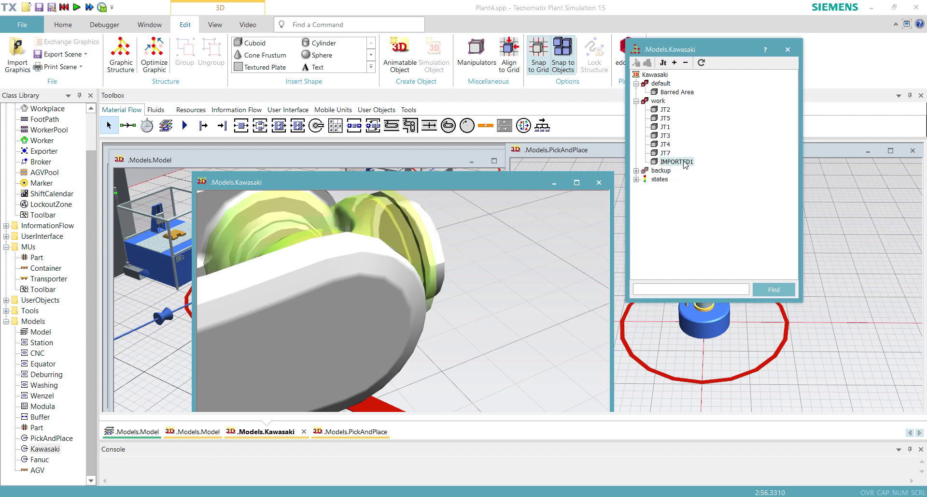
pyautogui.rightClick(685, 162)
pyautogui.click(710, 183)
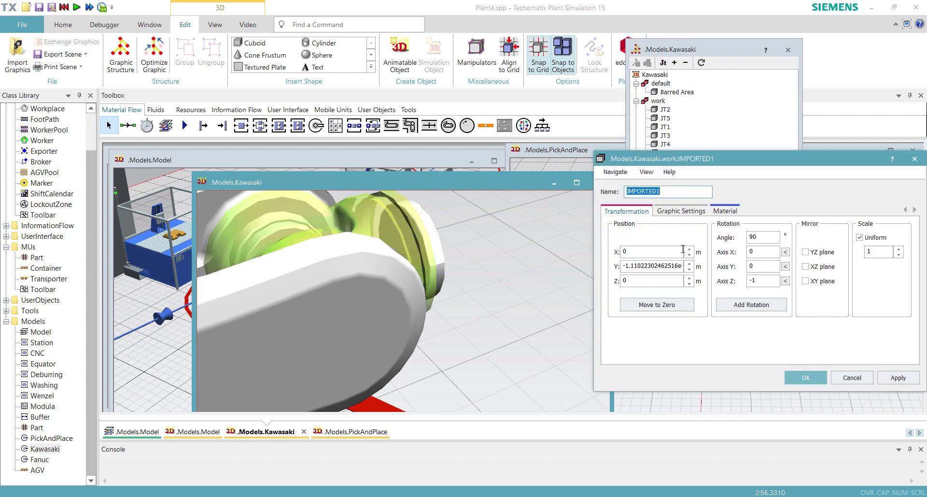
pyautogui.doubleClick(678, 265)
pyautogui.write('0')
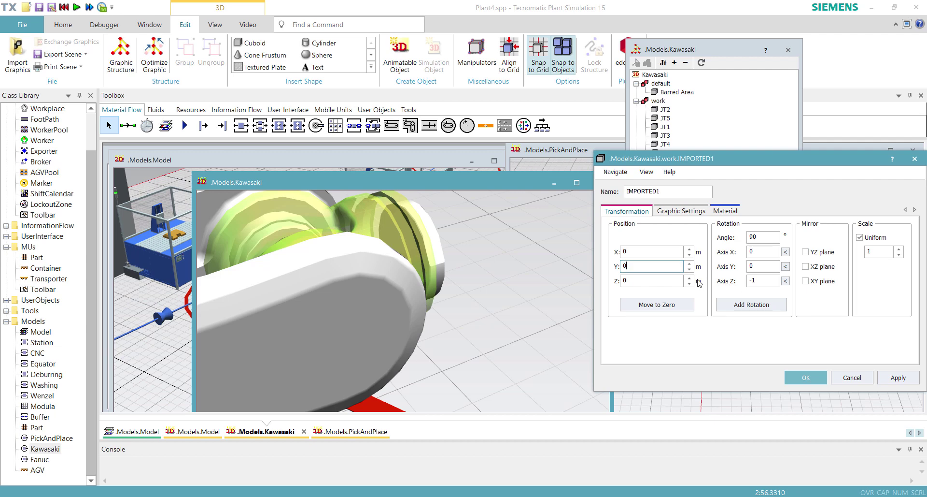
pyautogui.doubleClick(659, 191)
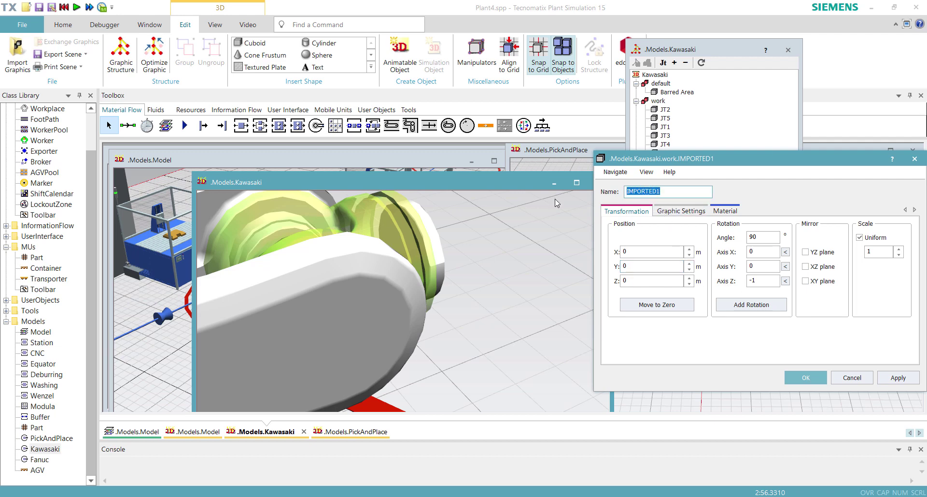
pyautogui.write('JT6')
pyautogui.press('Return')
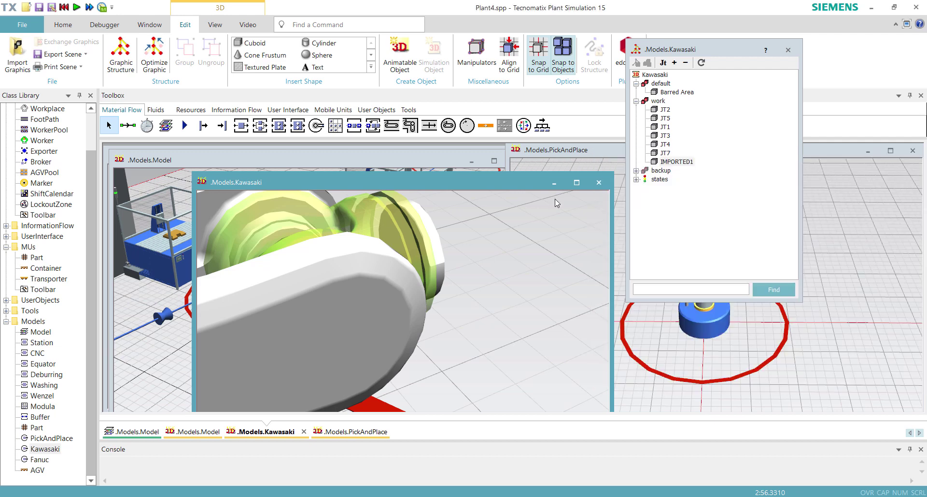
# - Rename the robot's wrist graphic in the work group as JT6
pyautogui.click(676, 161)
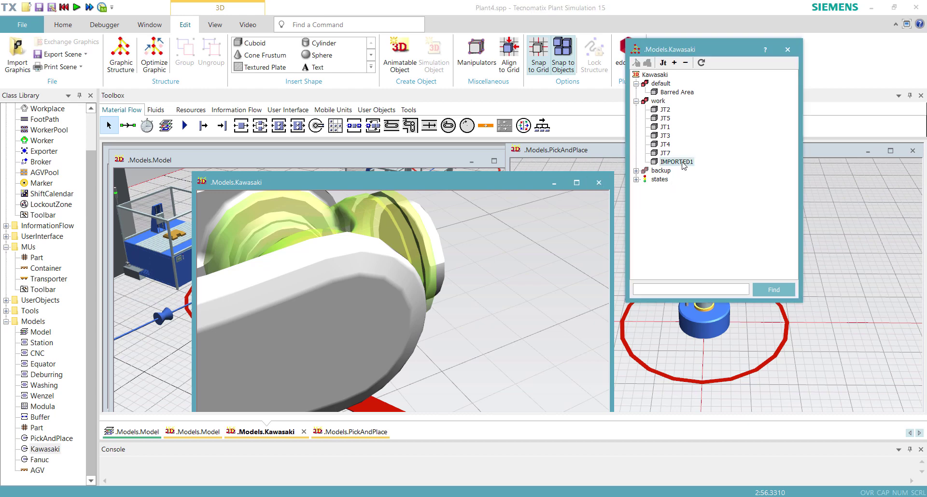
pyautogui.press('F2')
pyautogui.write('JT6')
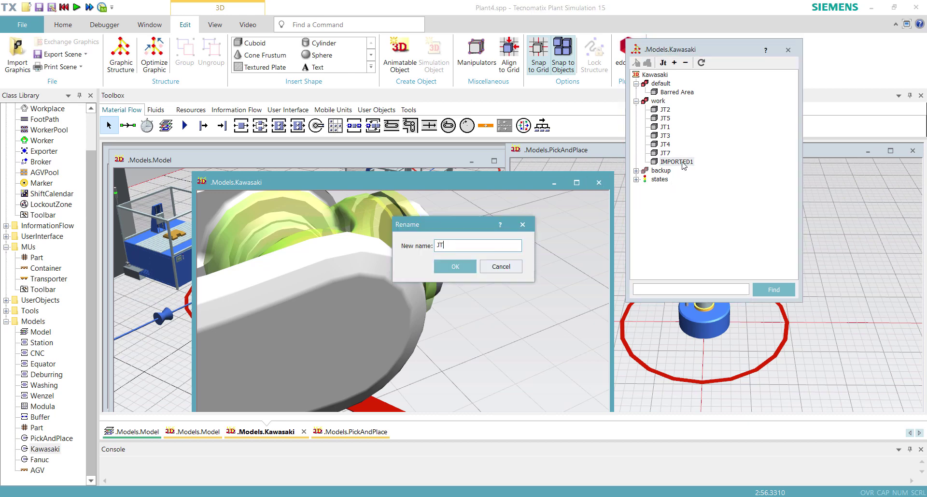
pyautogui.press('Return')
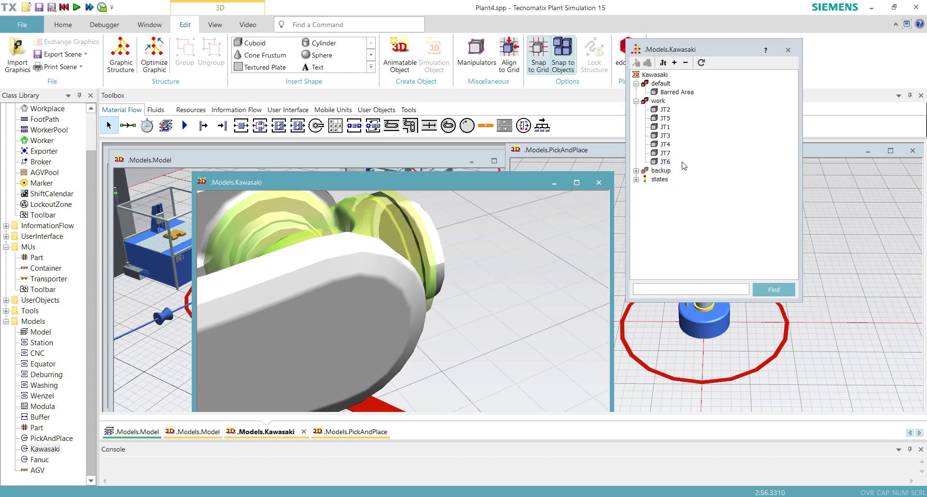
# - Delete the old backup graphic group from the Kawasaki graphic structure
pyautogui.click(659, 101)
pyautogui.click(659, 171)
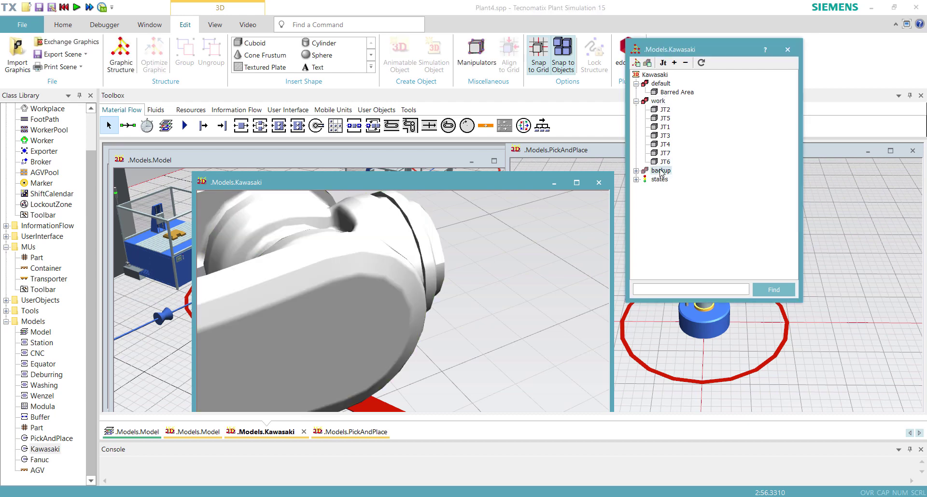
pyautogui.rightClick(659, 170)
pyautogui.click(684, 267)
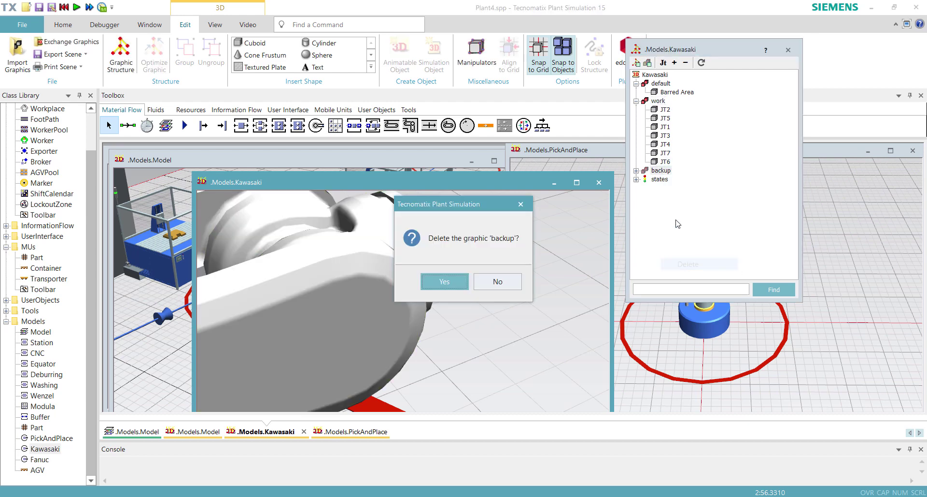
pyautogui.click(458, 275)
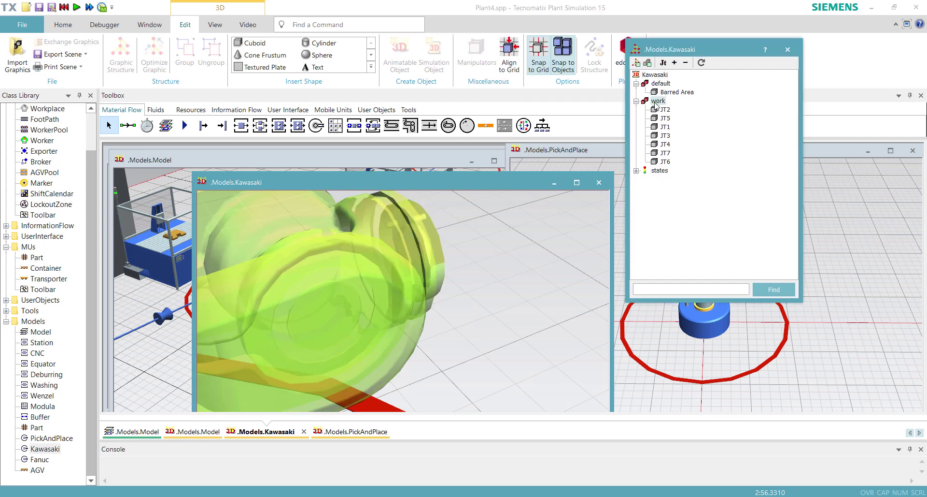
# - Rename the work graphic group holding the JT parts as backup and collapse it in the structure
pyautogui.doubleClick(658, 101)
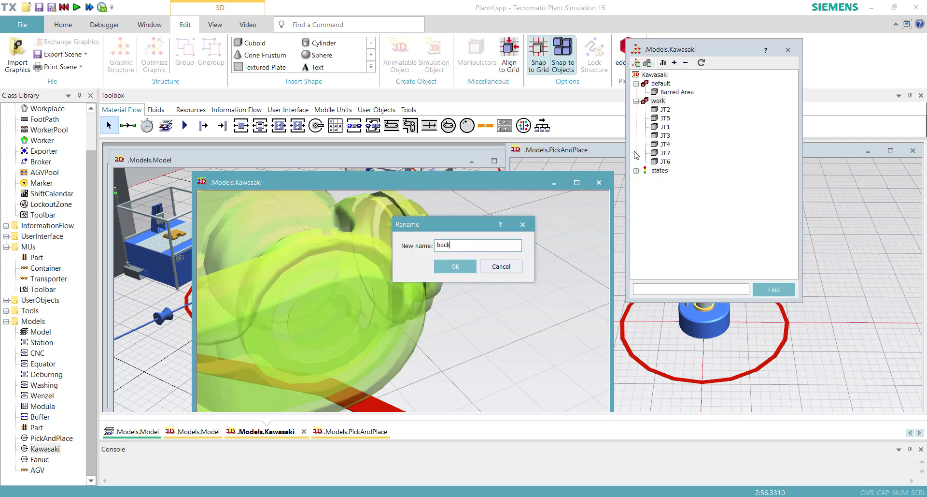
pyautogui.press('Return')
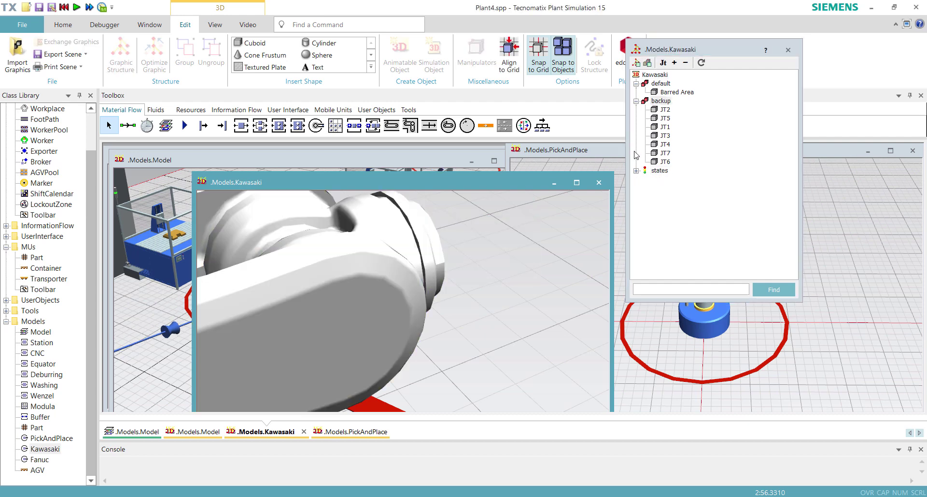
pyautogui.doubleClick(643, 101)
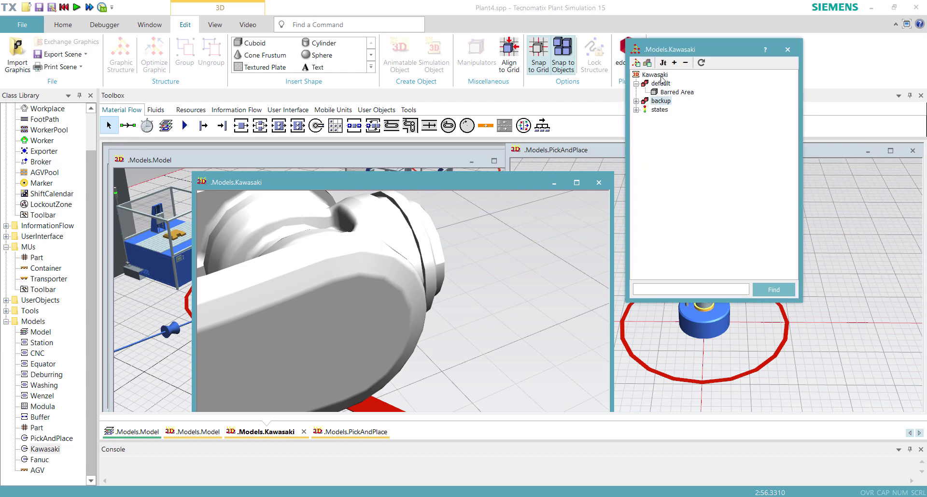
# - Duplicate the backup graphic group within the Kawasaki object and name the copy work
pyautogui.rightClick(660, 100)
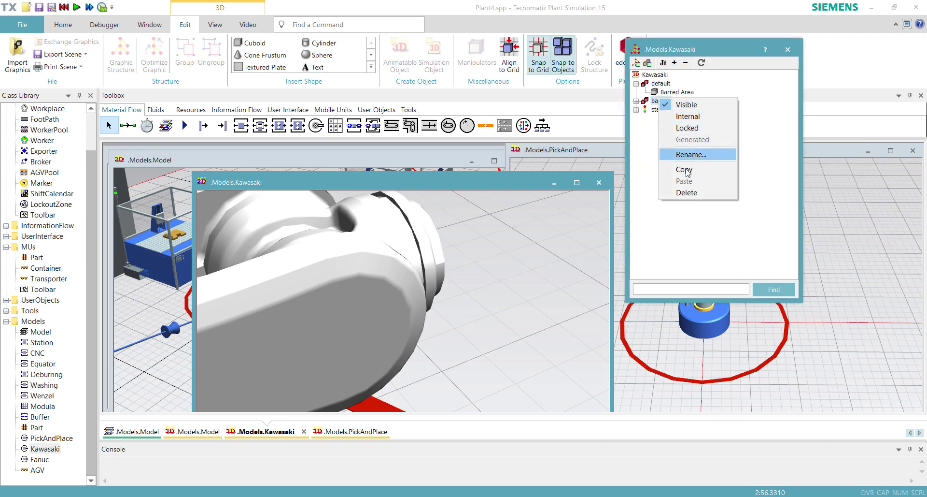
pyautogui.click(655, 76)
pyautogui.rightClick(655, 76)
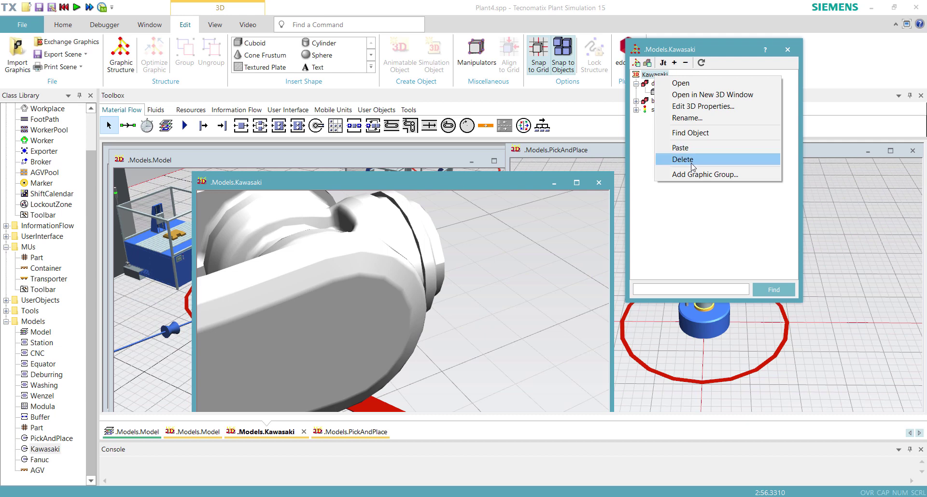
pyautogui.click(681, 148)
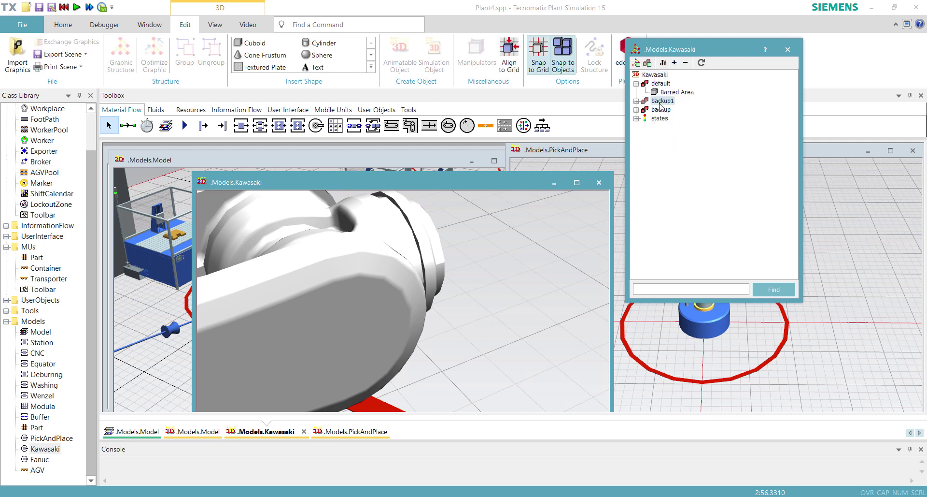
pyautogui.press('F2')
pyautogui.write('work')
pyautogui.press('Return')
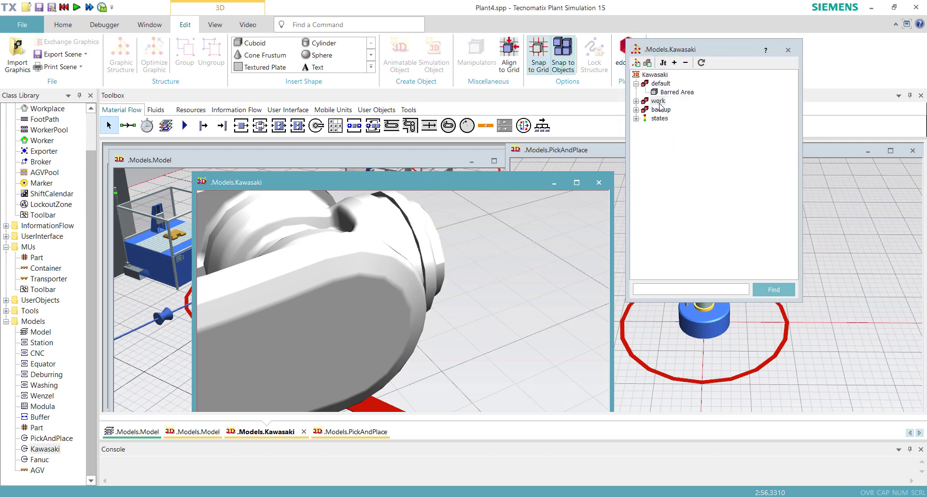
# - Hide the backup graphic group so that only the work copy of the robot is displayed
pyautogui.rightClick(671, 111)
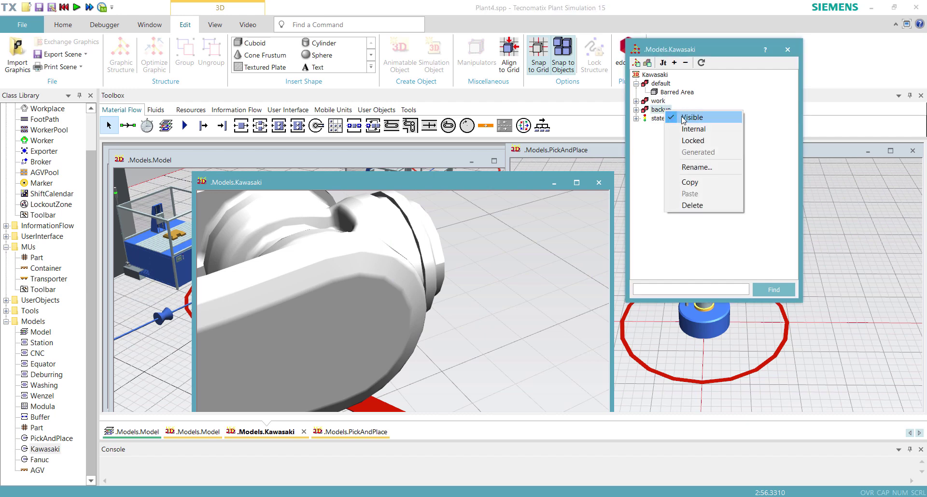
pyautogui.press('Escape')
pyautogui.scroll(-5, 525, 252)
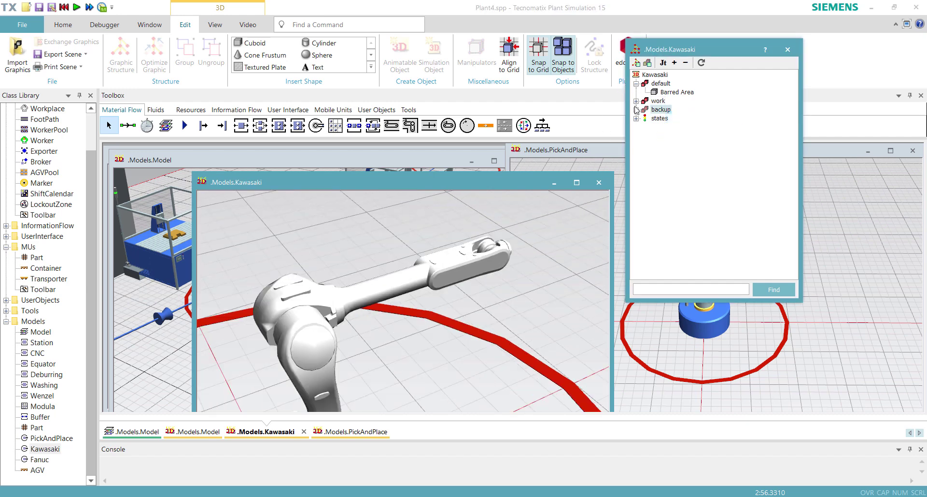
# - Make the JT2 graphic of the work group an animatable object named JT2 at position 0, 0, 0 m and expand it in the structure
pyautogui.click(637, 101)
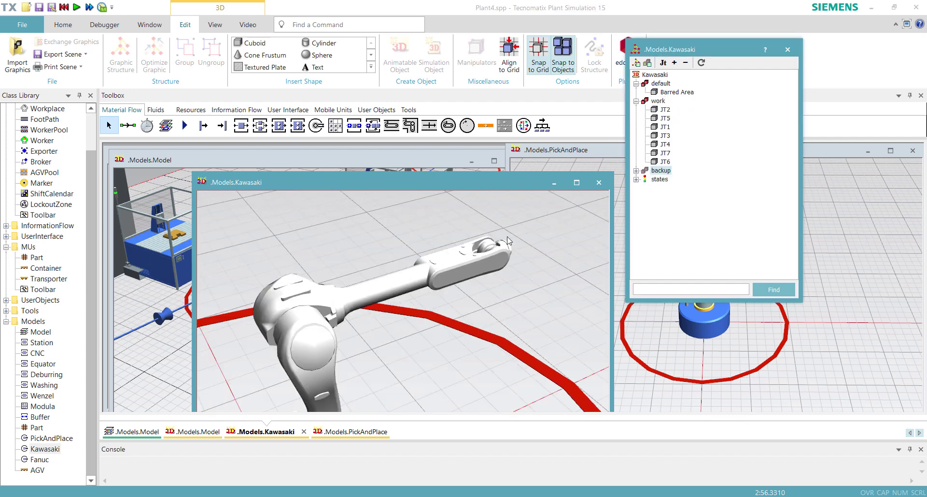
pyautogui.scroll(-6, 551, 210)
pyautogui.moveTo(490, 353); pyautogui.dragTo(493, 297, button='right')
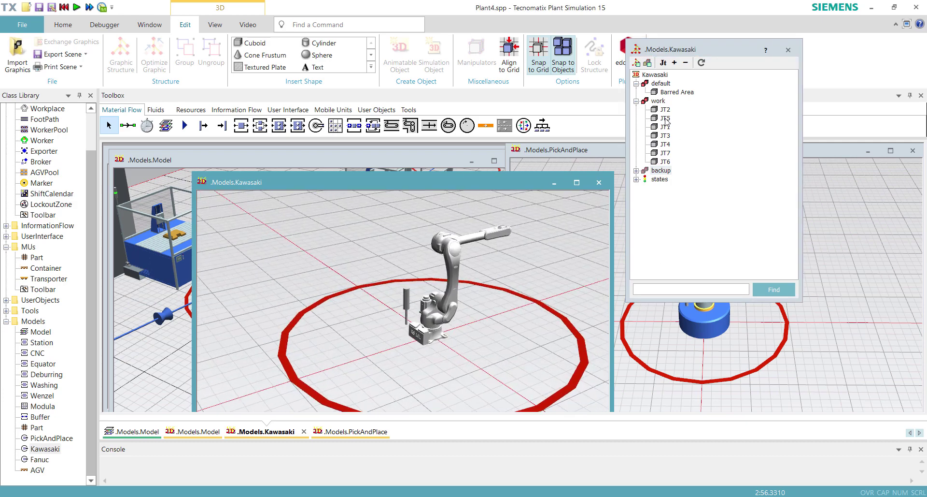
pyautogui.scroll(1, 567, 266)
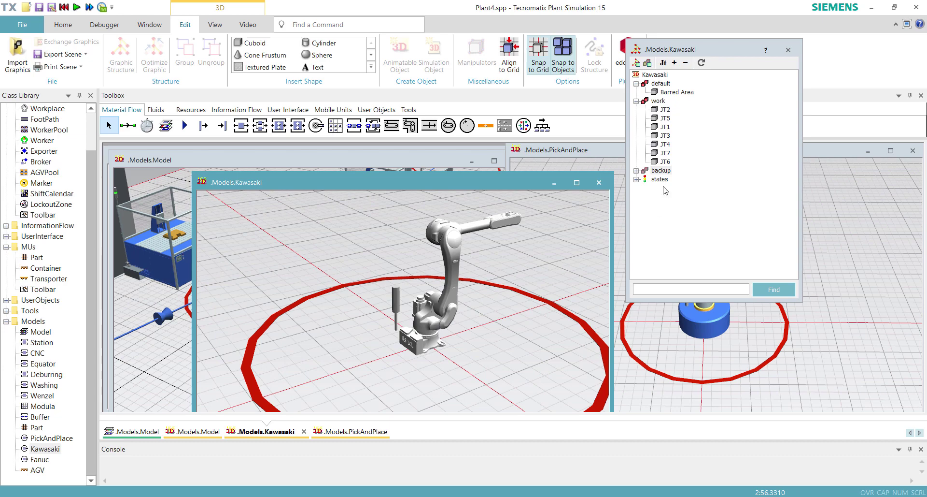
pyautogui.click(666, 110)
pyautogui.rightClick(668, 112)
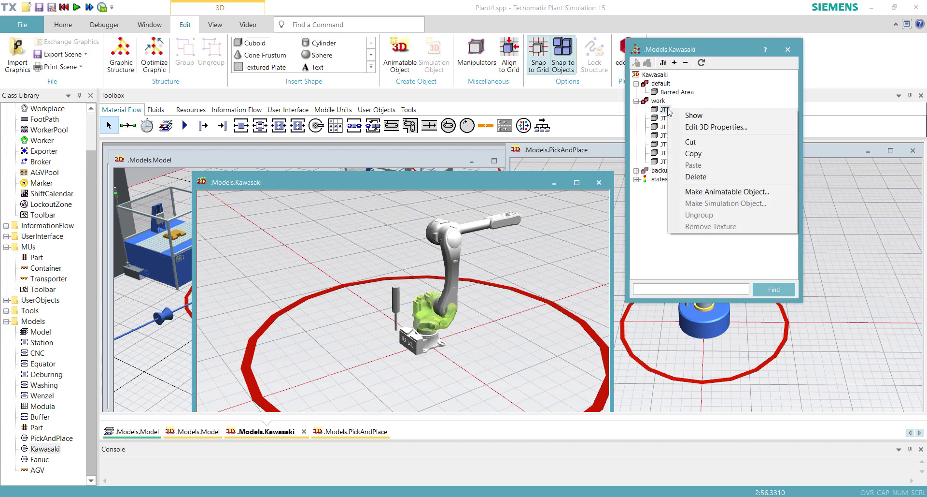
pyautogui.click(711, 191)
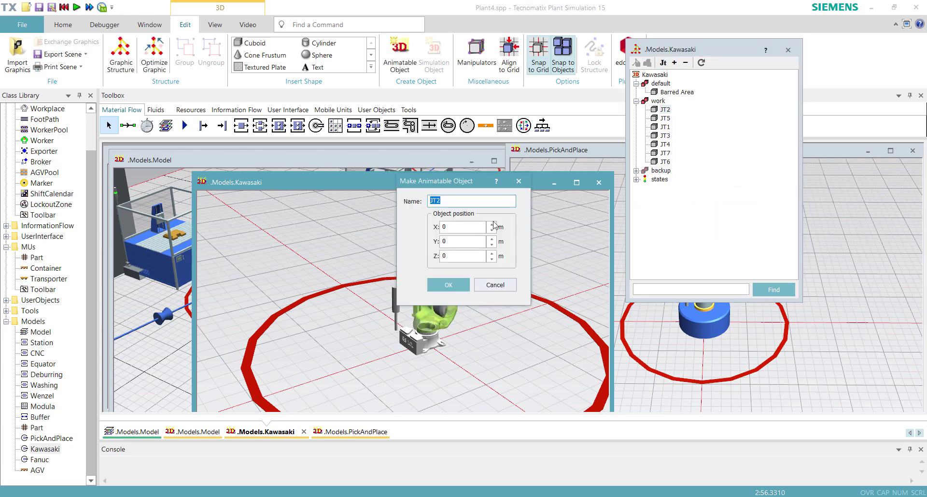
pyautogui.click(449, 285)
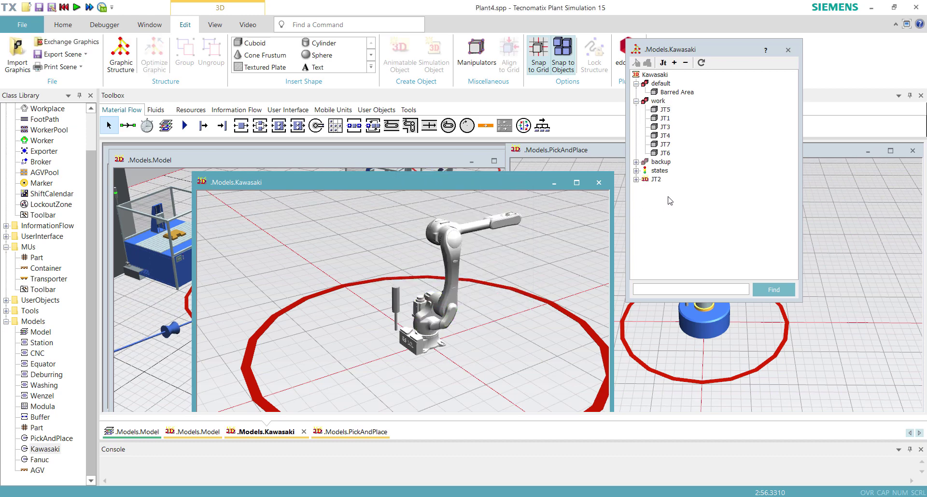
pyautogui.click(637, 179)
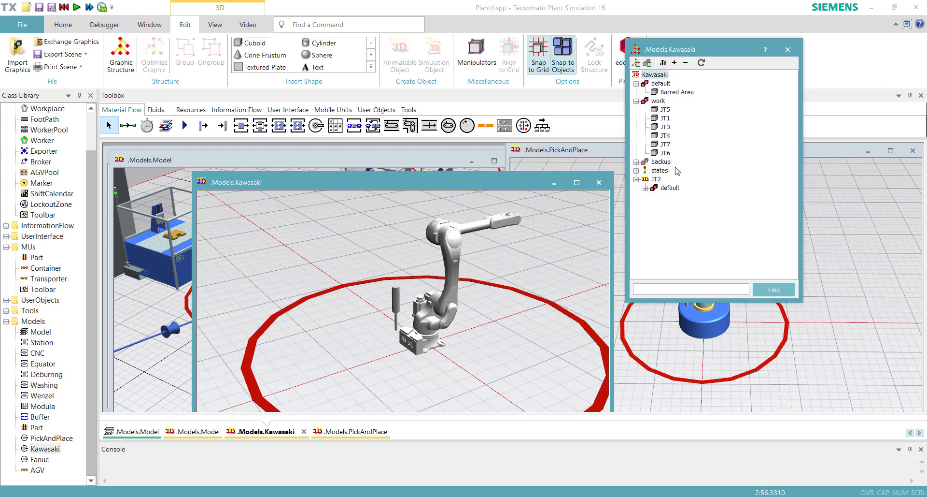
# - Move the JT3 graphic from the work group into the default graphic group of the JT2 object
pyautogui.click(668, 110)
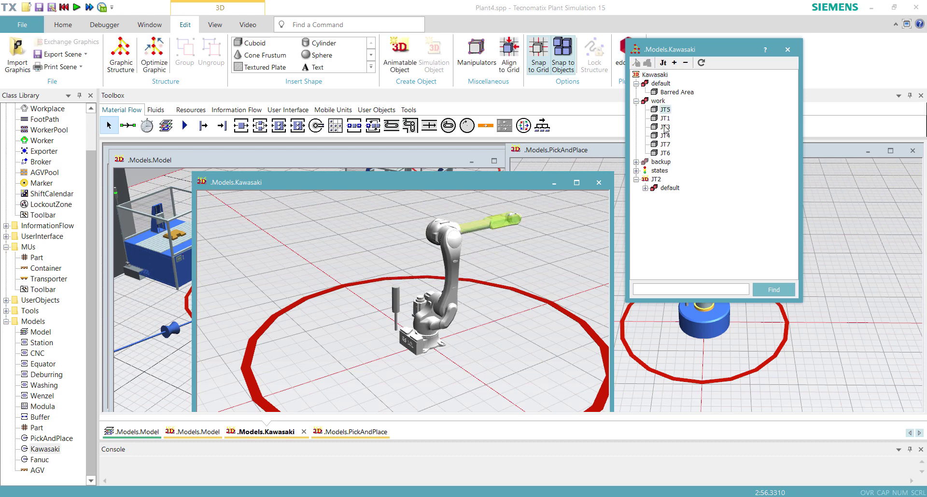
pyautogui.click(666, 128)
pyautogui.rightClick(665, 128)
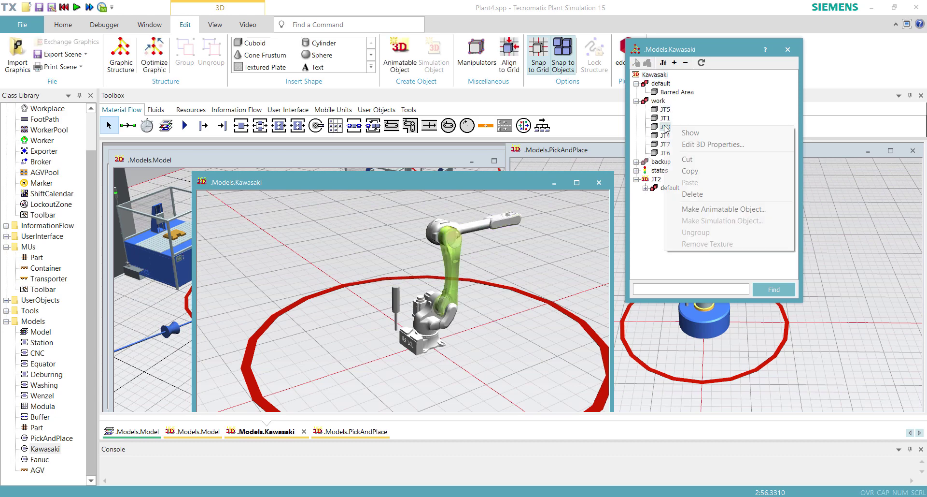
pyautogui.click(707, 162)
pyautogui.rightClick(670, 179)
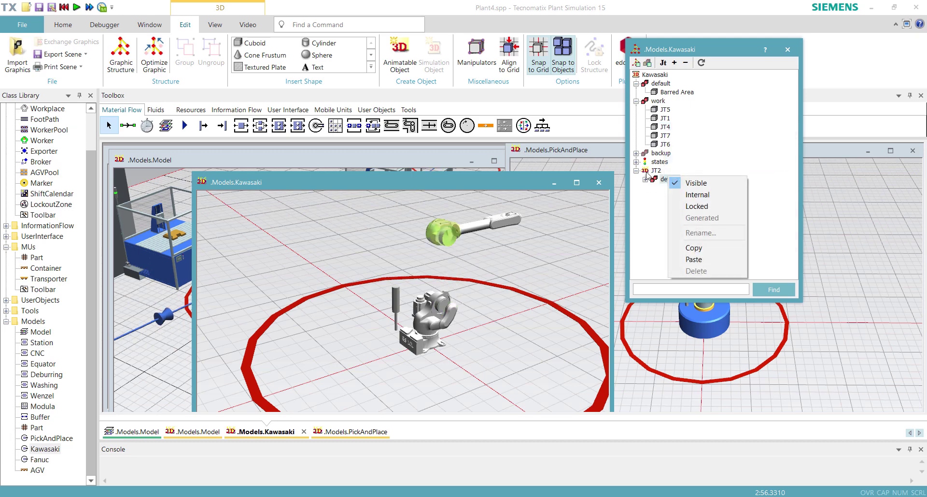
pyautogui.doubleClick(671, 179)
pyautogui.rightClick(673, 181)
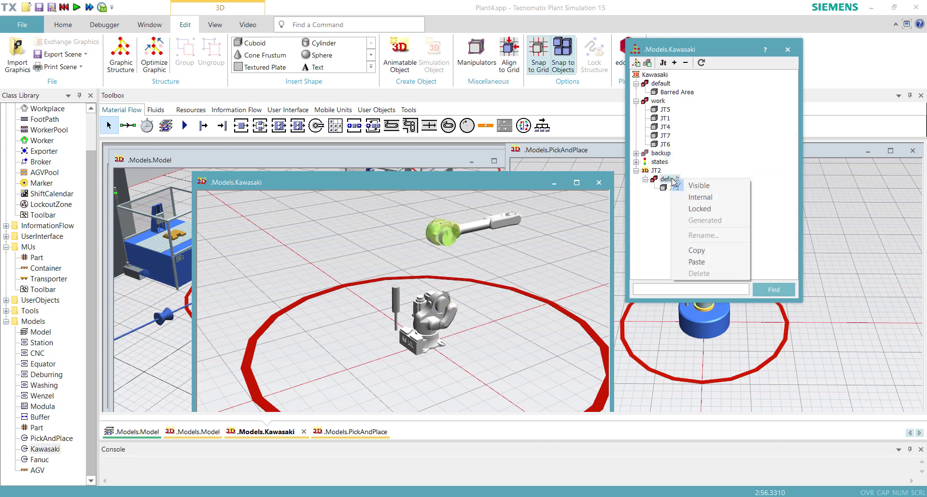
pyautogui.click(708, 261)
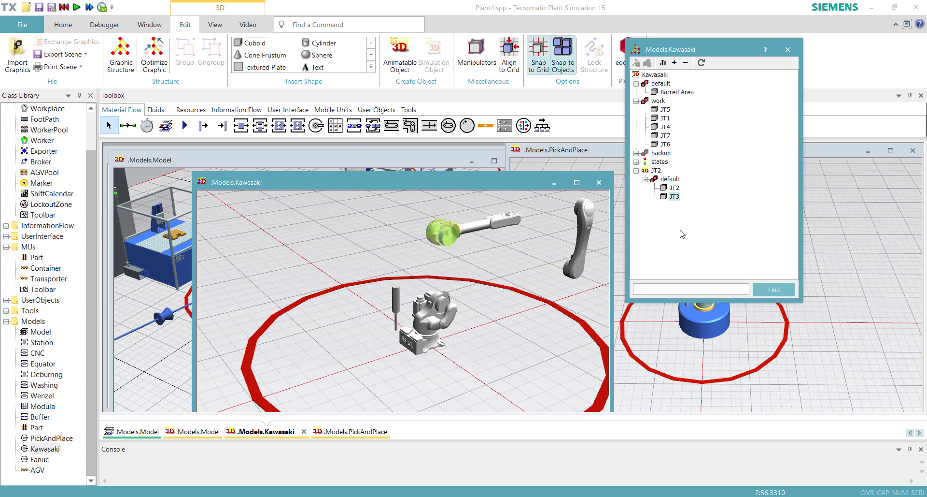
# - Set the X position of the JT3 graphic in JT2's default group to 0 m
pyautogui.rightClick(675, 198)
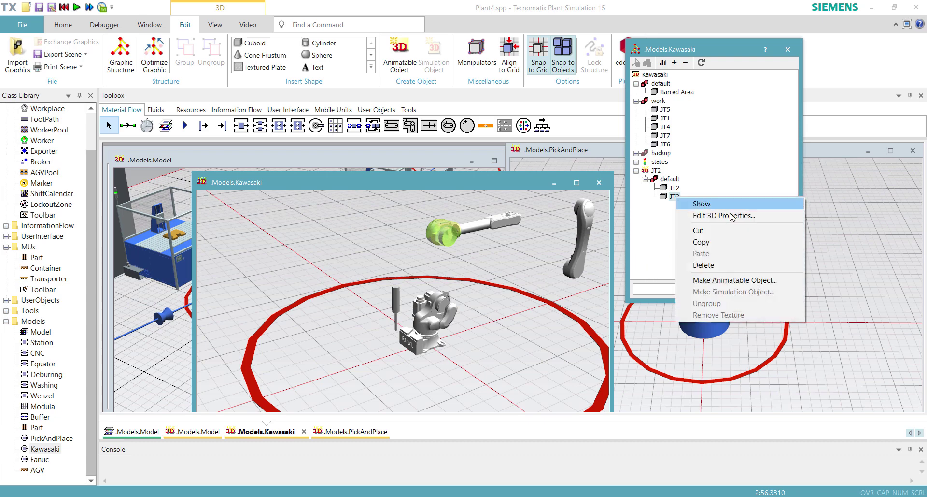
pyautogui.click(722, 216)
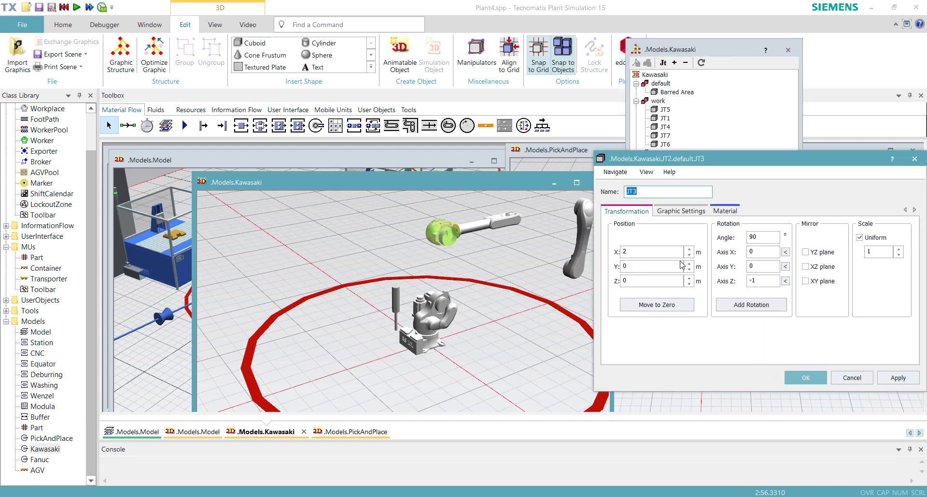
pyautogui.doubleClick(647, 251)
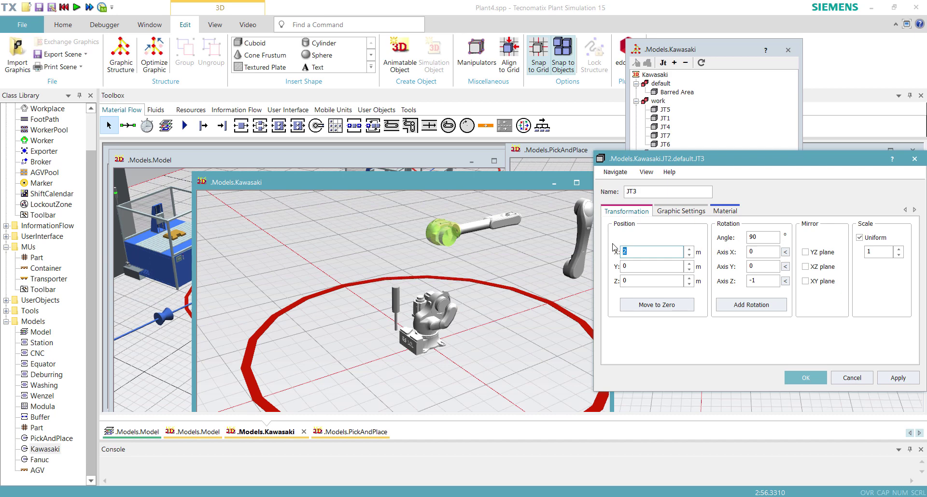
pyautogui.write('0')
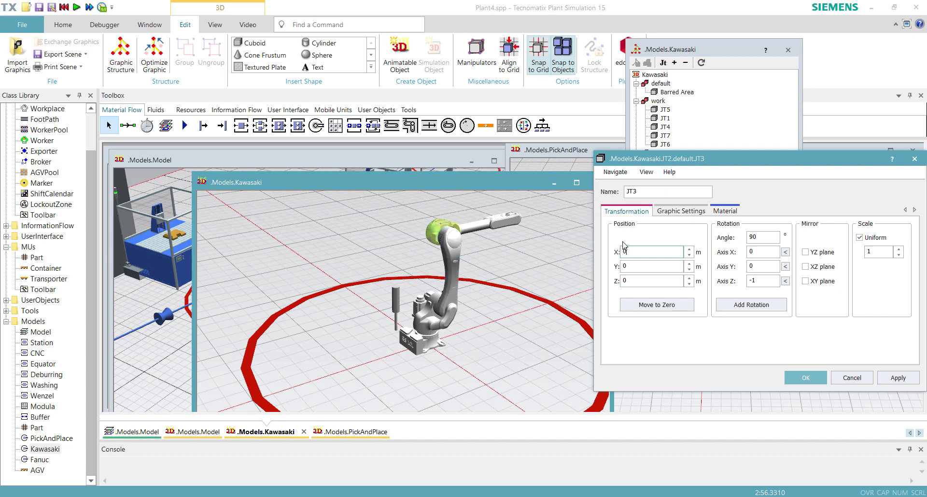
pyautogui.click(796, 376)
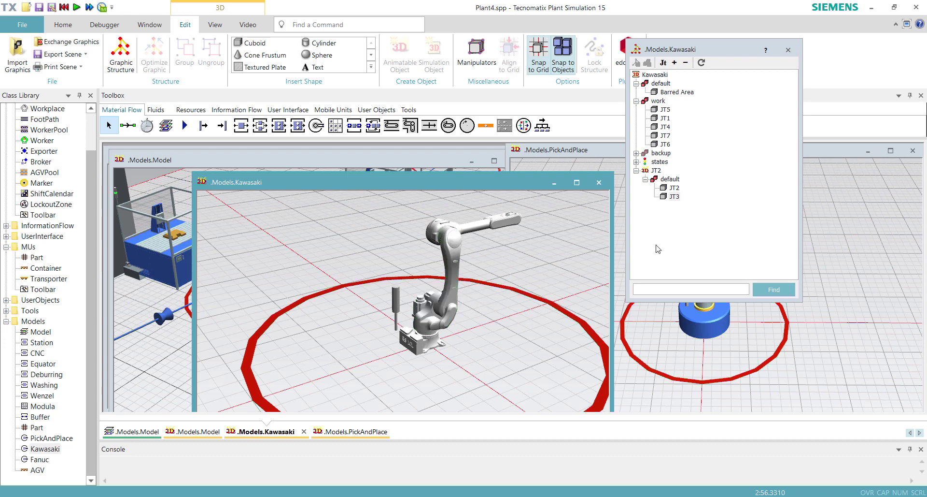
# - Make the JT3 graphic under JT2 an animatable object named JT3 at position 0, 0, 0 m and expand its default group
pyautogui.click(674, 196)
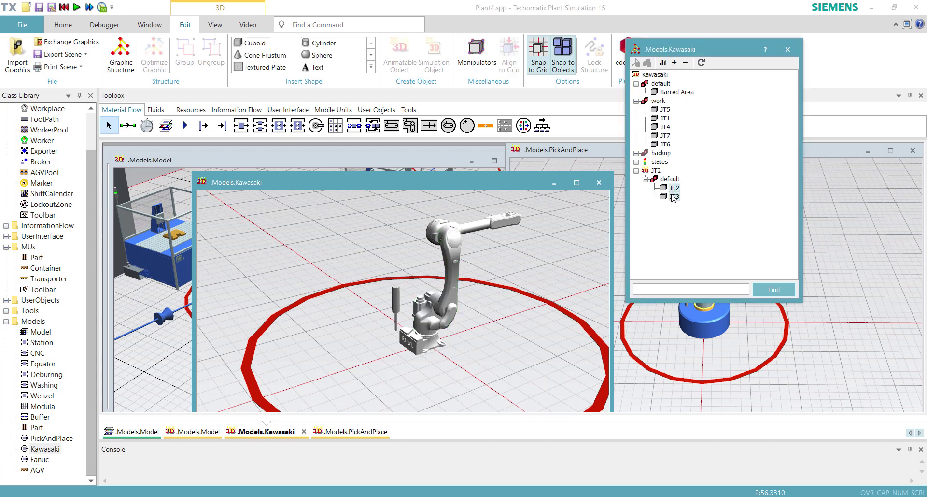
pyautogui.rightClick(674, 196)
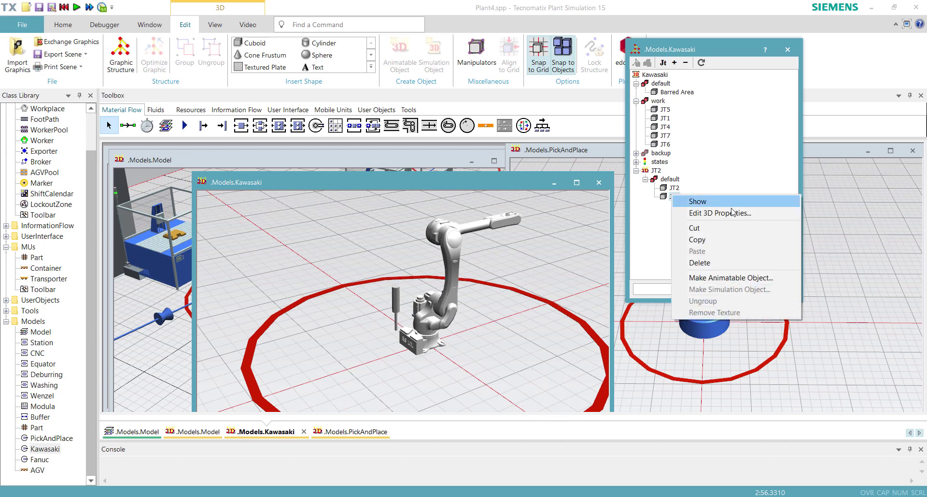
pyautogui.click(725, 279)
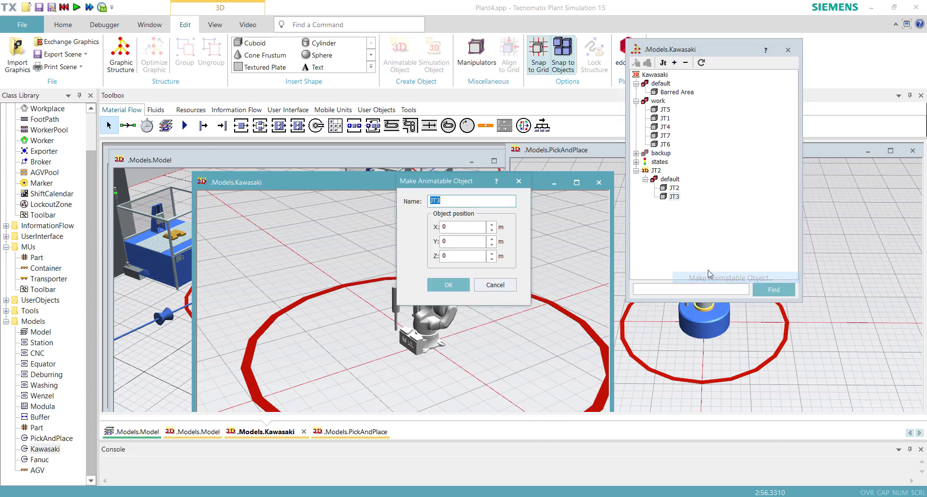
pyautogui.click(453, 284)
pyautogui.click(646, 197)
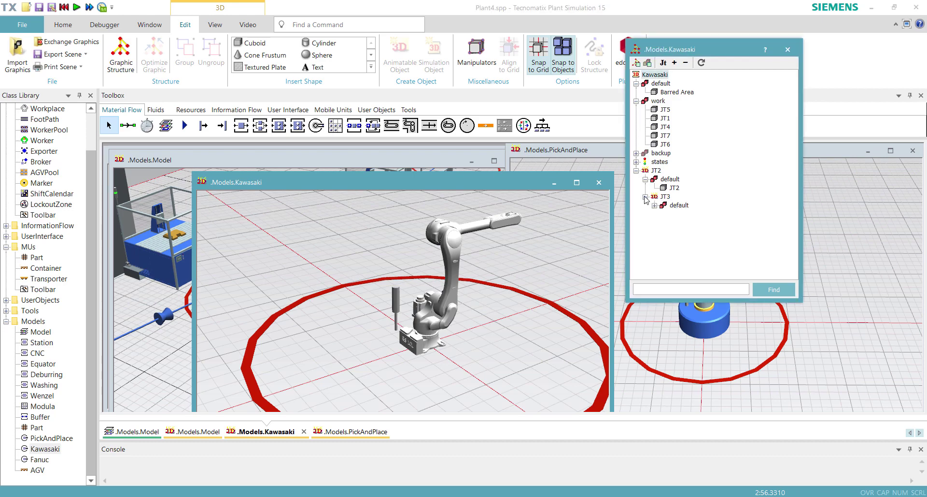
pyautogui.click(666, 197)
pyautogui.click(655, 170)
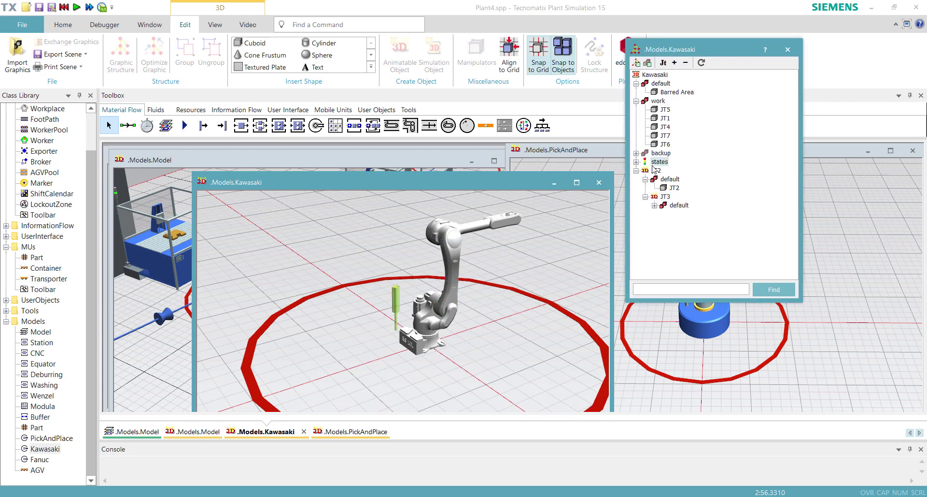
pyautogui.click(663, 196)
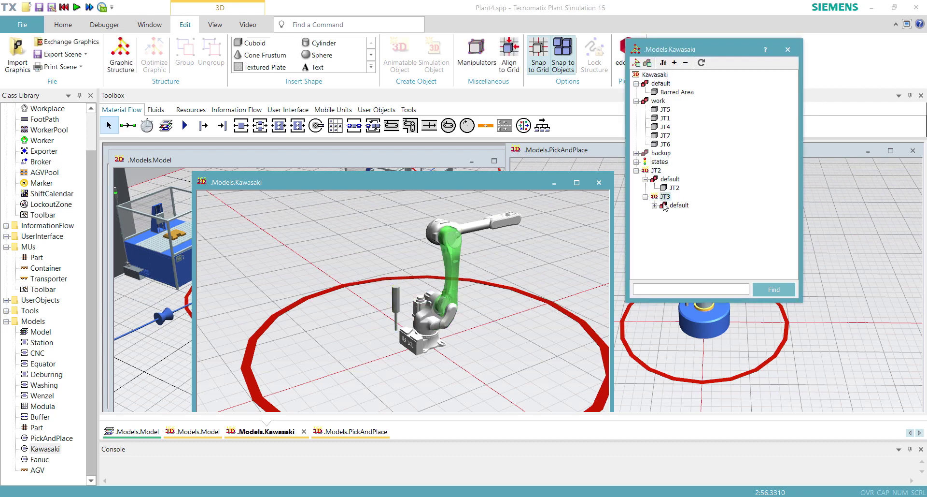
pyautogui.click(654, 205)
# - Move the JT4 graphic from the work group into the default graphic group of the JT3 object
pyautogui.click(666, 127)
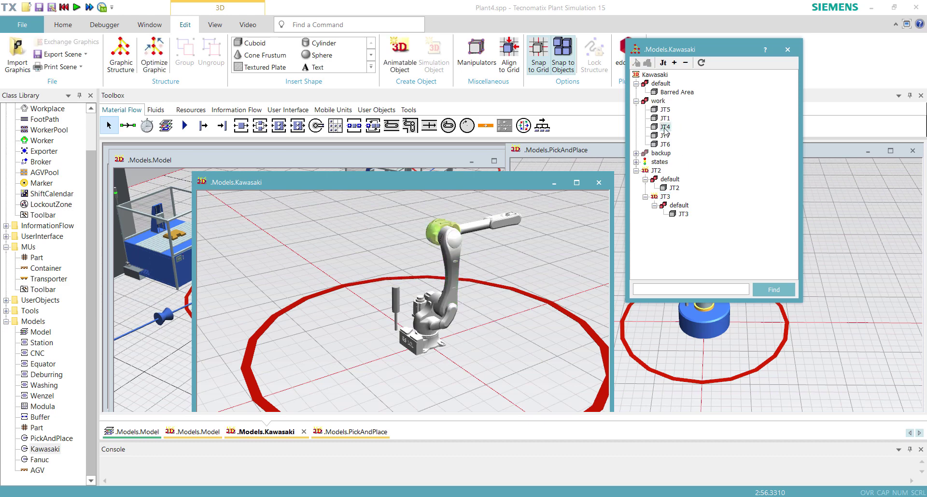
pyautogui.rightClick(666, 128)
pyautogui.click(715, 161)
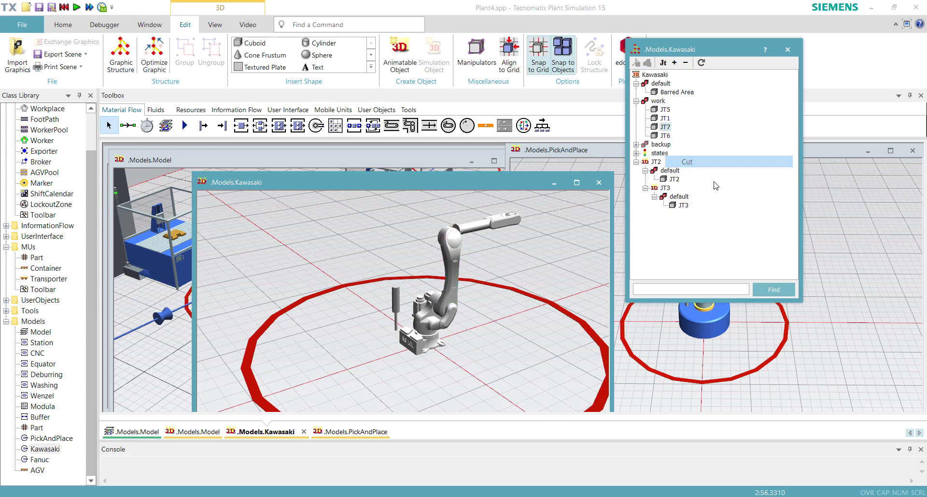
pyautogui.rightClick(677, 199)
pyautogui.click(716, 284)
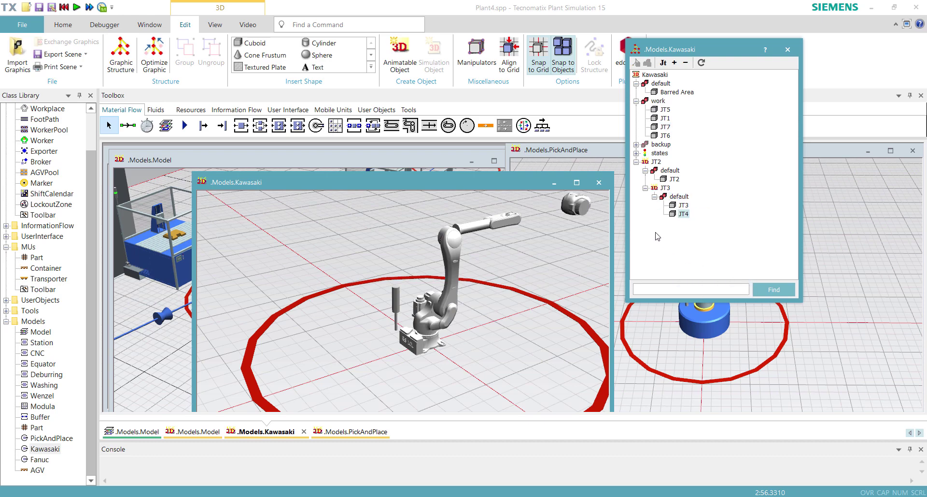
# - Open the 3D properties of the JT4 graphic in JT3's default group at its X position
pyautogui.rightClick(680, 218)
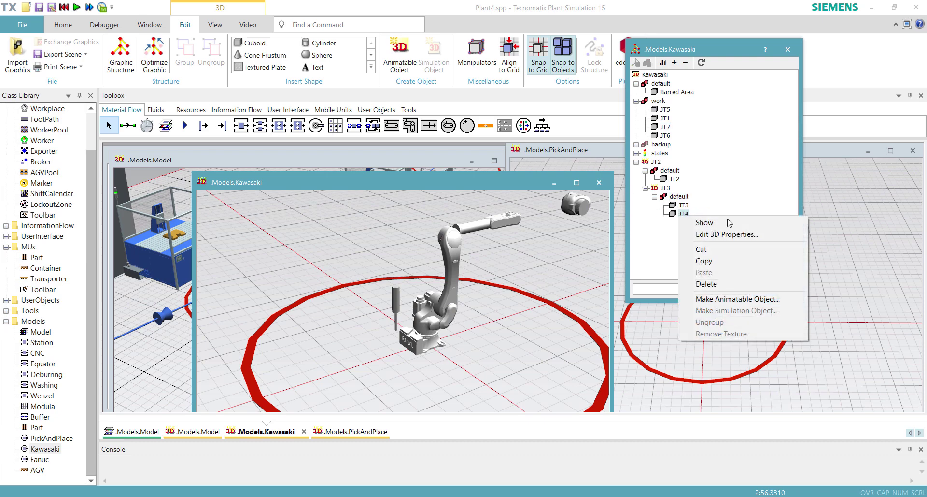
pyautogui.click(705, 234)
pyautogui.doubleClick(639, 252)
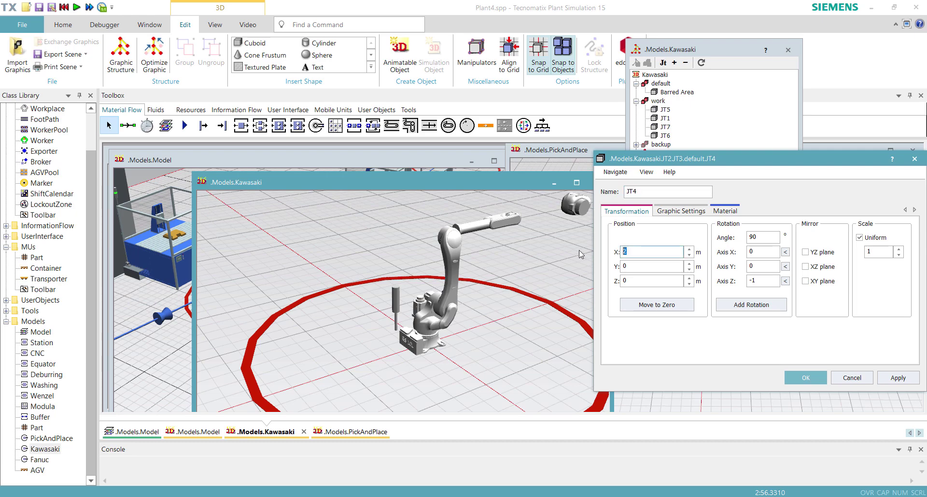
# - Set the X position of the JT4 graphic to 0 m
pyautogui.write('0')
pyautogui.click(806, 376)
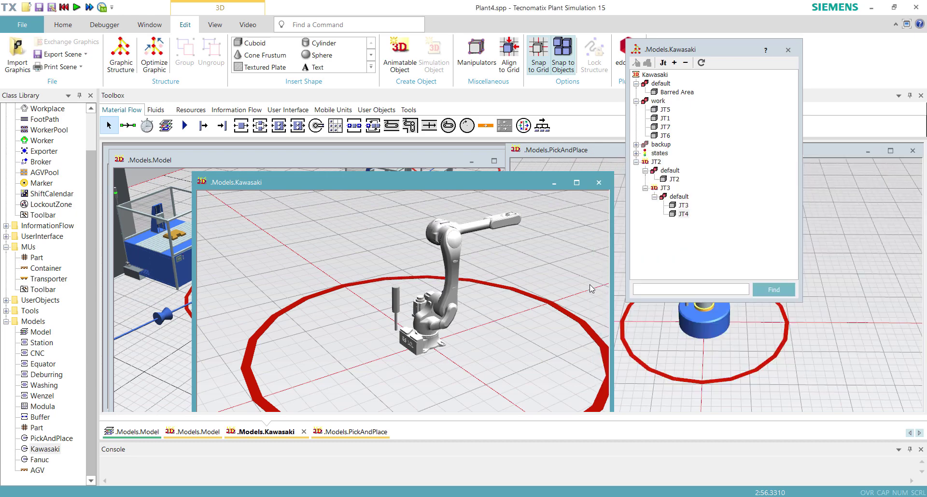
pyautogui.scroll(-5, 280, 282)
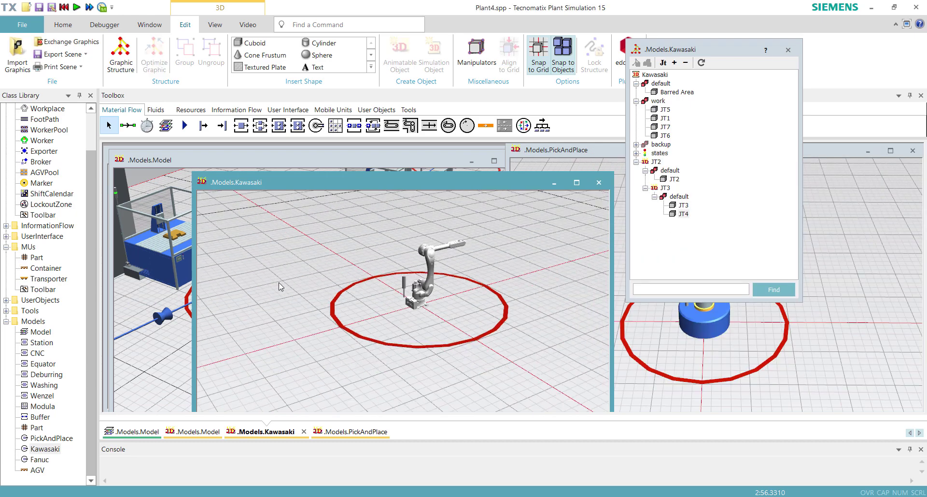
pyautogui.scroll(3, 422, 263)
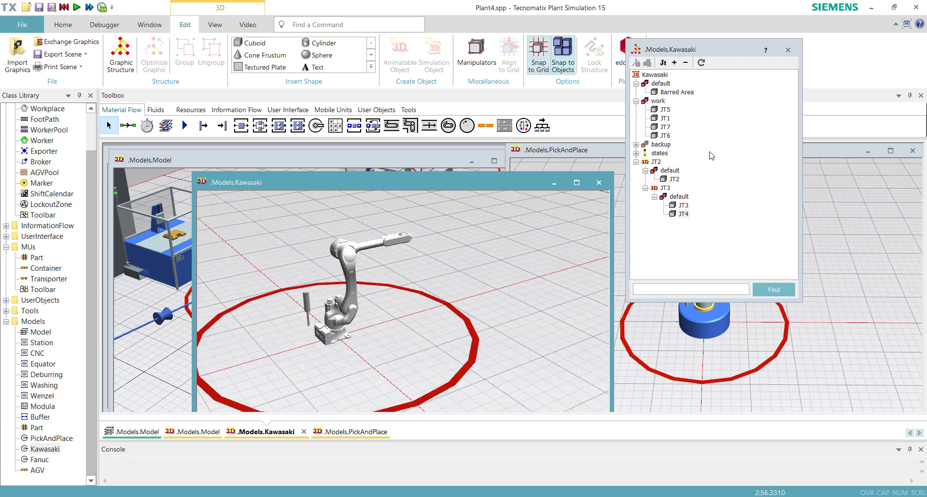
# - Move the JT5 graphic from the work group into the default graphic group of the JT3 animatable object
pyautogui.click(666, 109)
pyautogui.rightClick(667, 110)
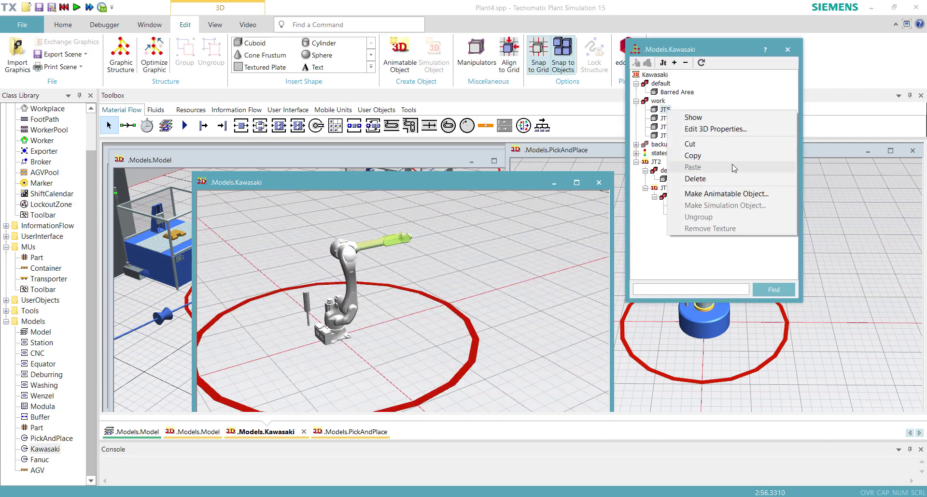
pyautogui.click(714, 144)
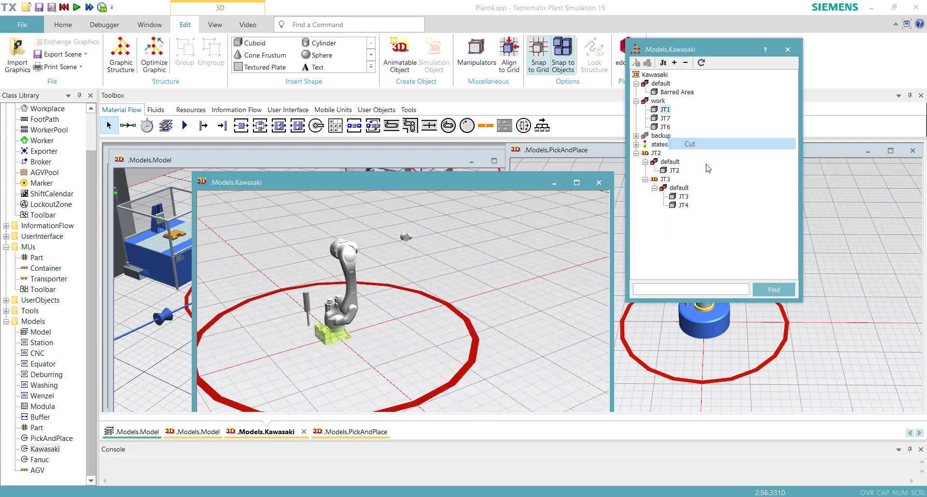
pyautogui.rightClick(680, 188)
pyautogui.click(697, 269)
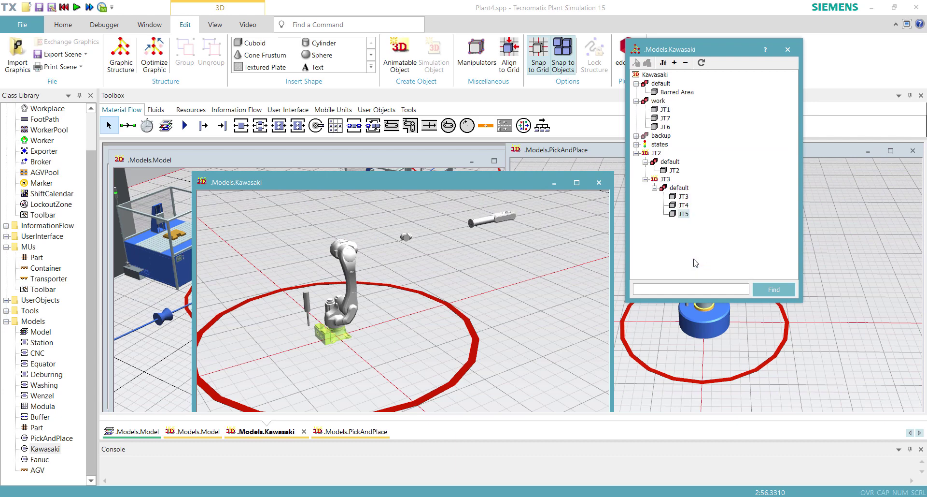
# - Set the X position of JT5 within the JT3 animatable object to 0 m
pyautogui.rightClick(682, 213)
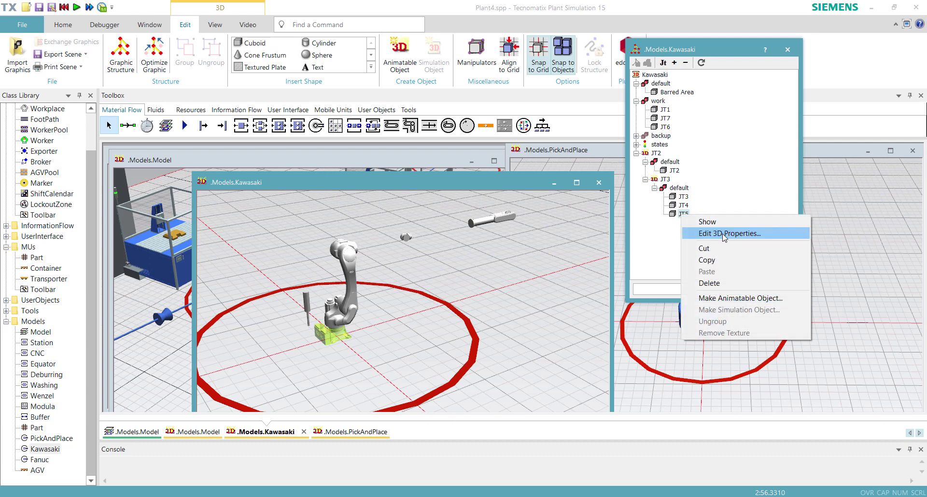
pyautogui.click(727, 234)
pyautogui.doubleClick(651, 251)
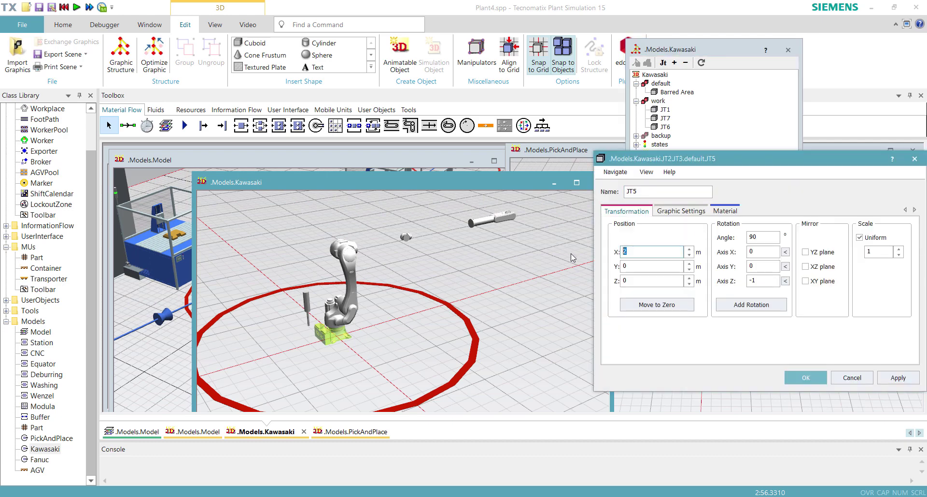
pyautogui.write('0')
pyautogui.click(802, 380)
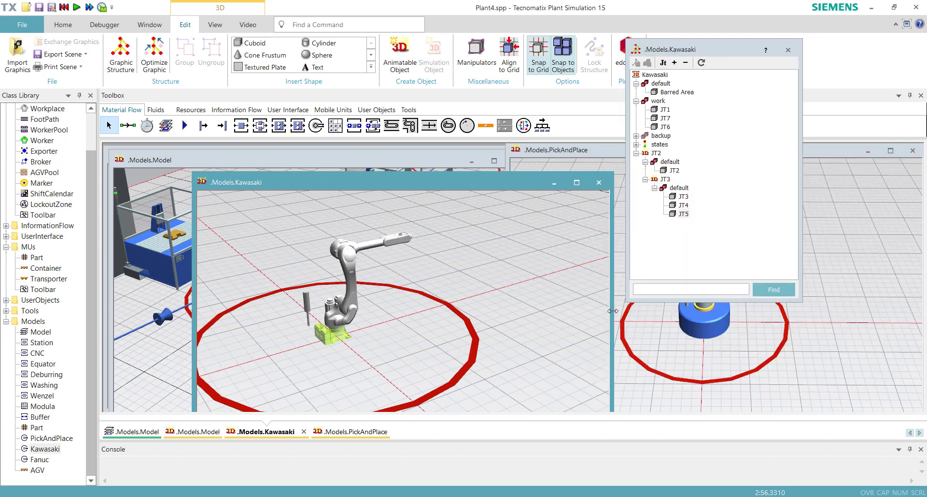
pyautogui.click(683, 205)
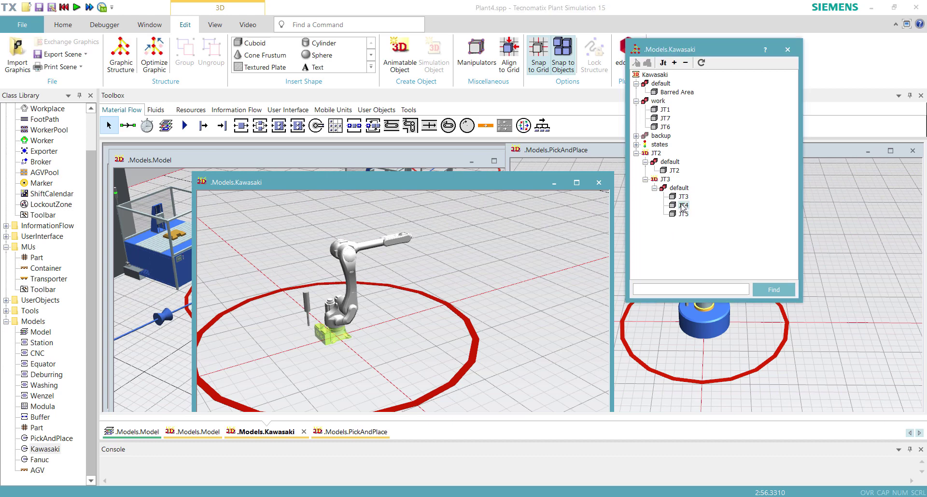
pyautogui.rightClick(682, 206)
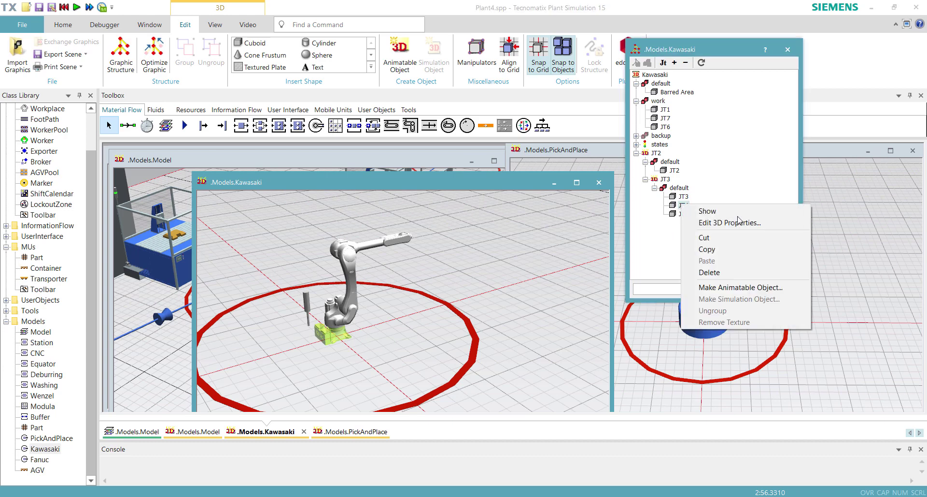
pyautogui.click(754, 287)
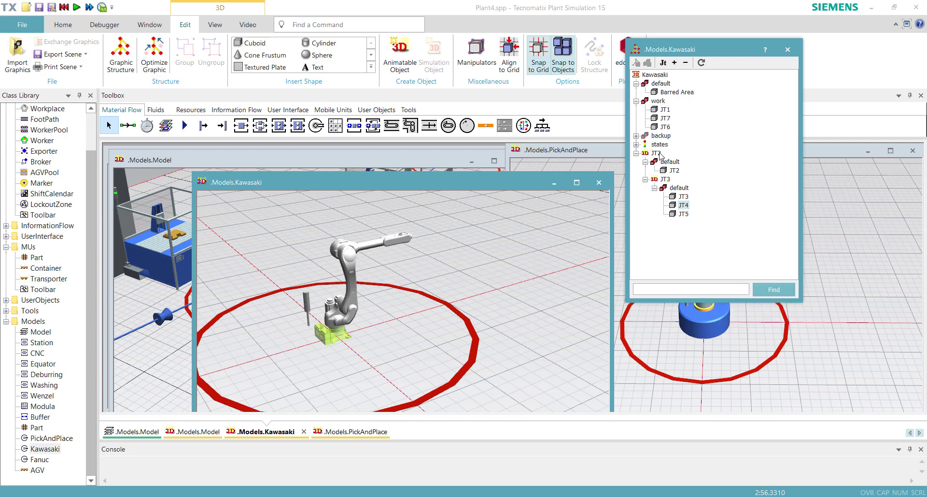
# - Rename the animatable object JT2 as Z and its child animatable object JT3 as Y1
pyautogui.press('F2')
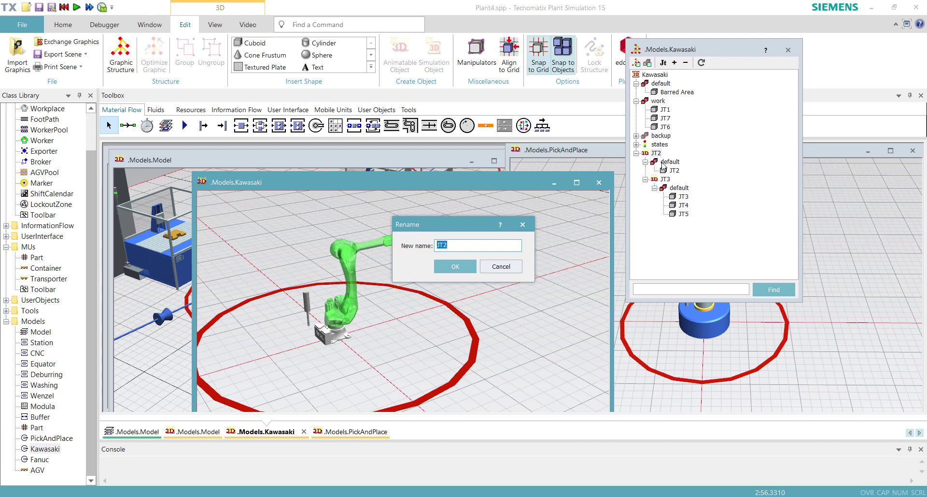
pyautogui.write('Z')
pyautogui.press('Return')
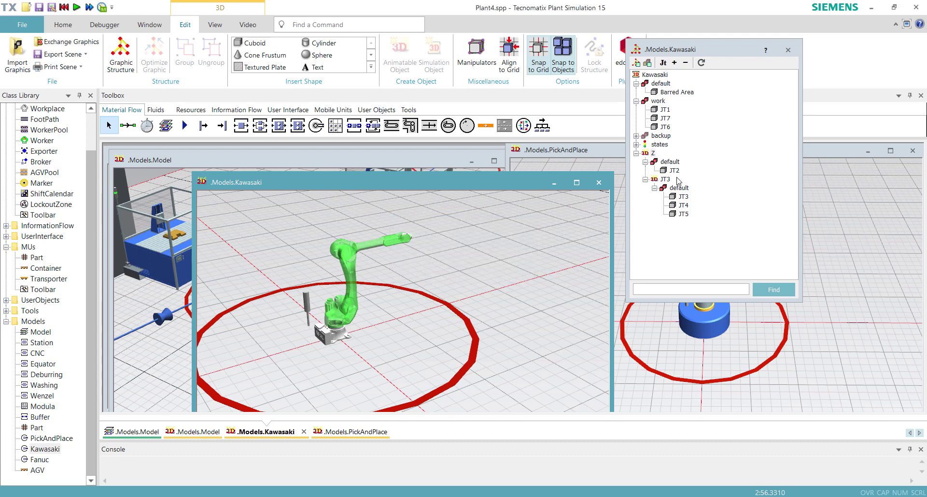
pyautogui.click(662, 179)
pyautogui.press('F2')
pyautogui.write('Y1')
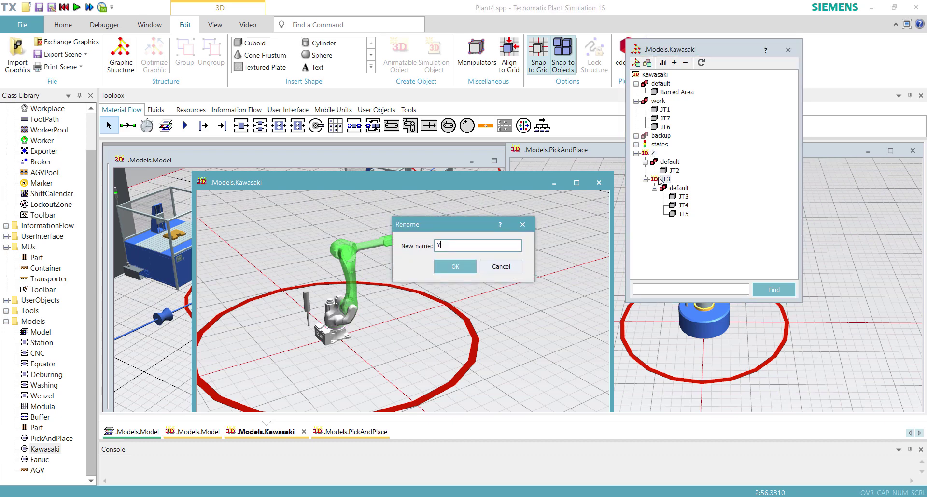
pyautogui.press('Return')
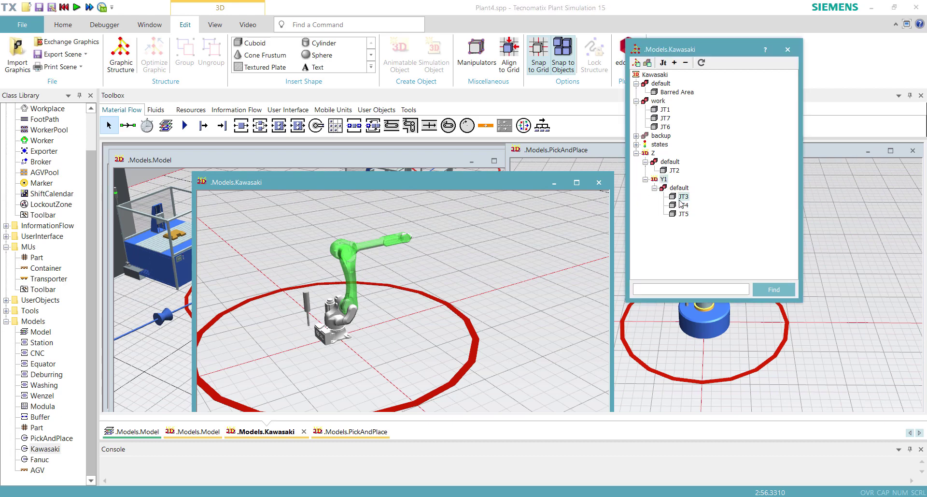
# - Make the JT4 graphic under Y1 an animatable object named Y2 at object position 0, 0, 0 m
pyautogui.click(681, 205)
pyautogui.rightClick(682, 206)
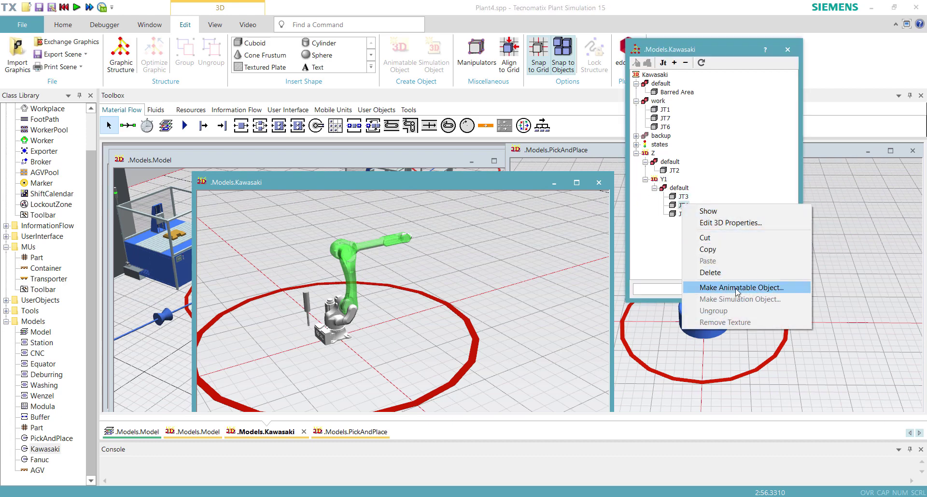
pyautogui.click(739, 287)
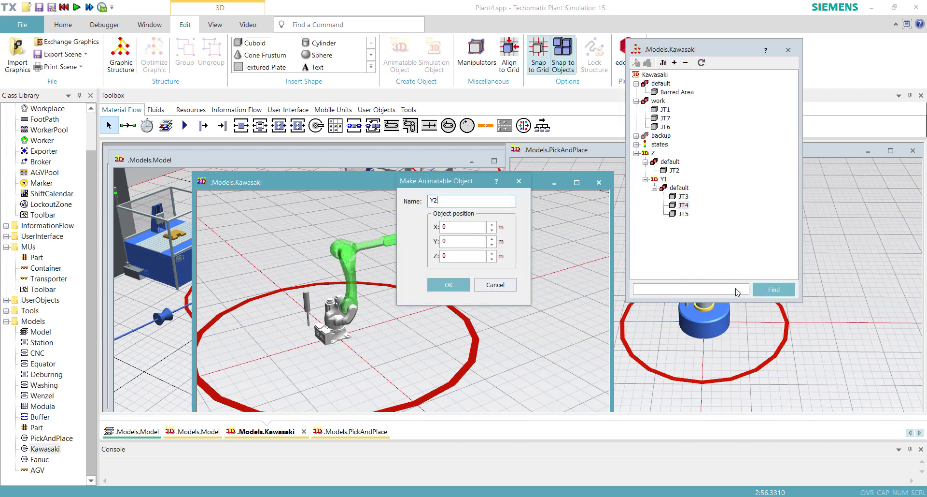
pyautogui.press('Return')
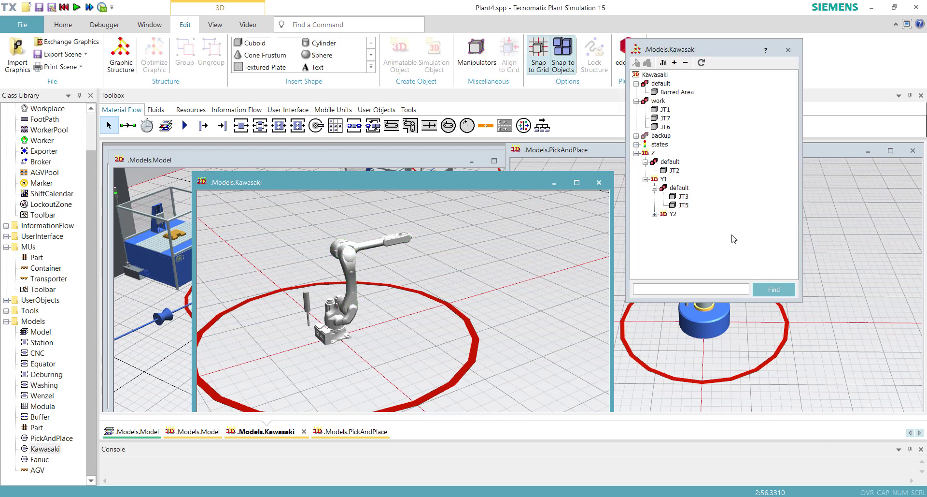
# - Move the JT5 graphic into the default graphic group of the Y2 animatable object
pyautogui.click(654, 214)
pyautogui.click(674, 207)
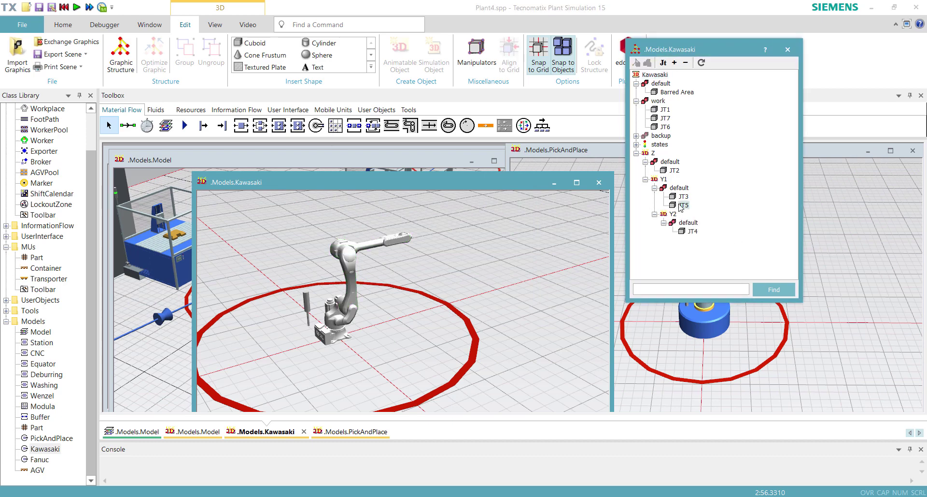
pyautogui.rightClick(676, 204)
pyautogui.click(696, 235)
pyautogui.rightClick(695, 218)
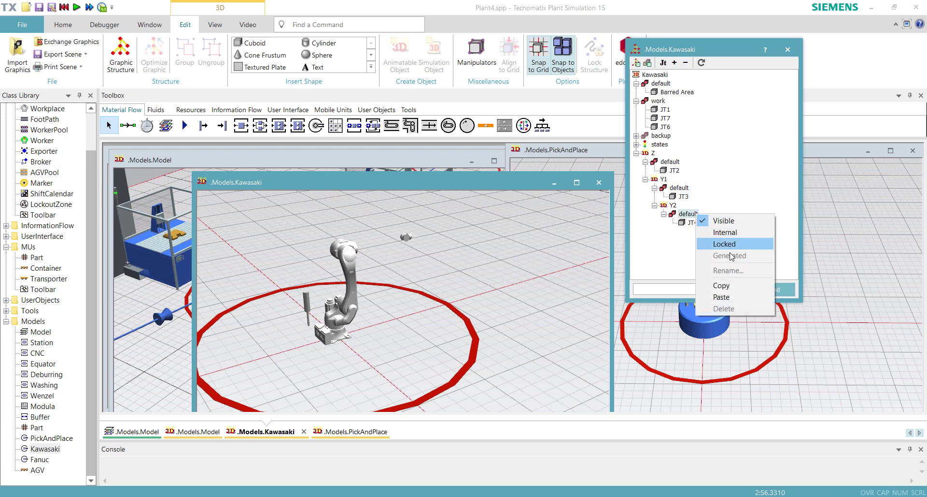
pyautogui.click(728, 296)
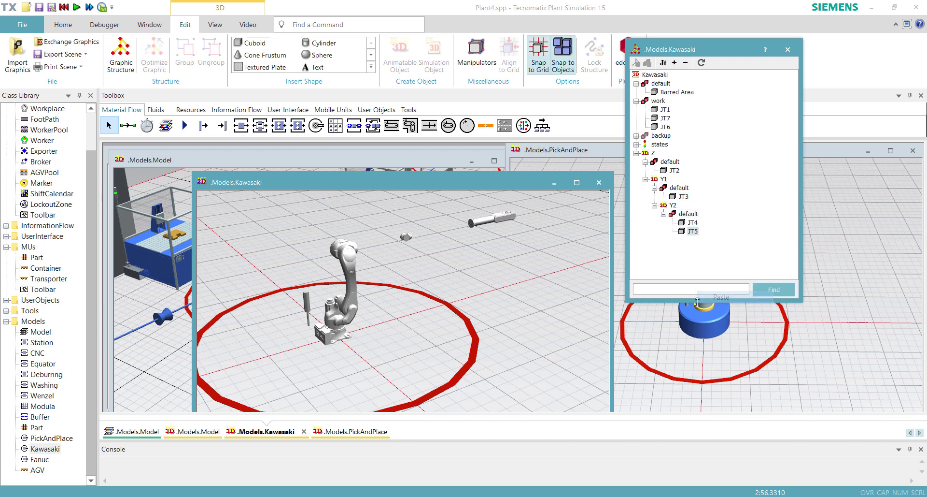
# - Set the X position of the JT5 graphic in Y2 to 0 m
pyautogui.rightClick(692, 232)
pyautogui.click(720, 251)
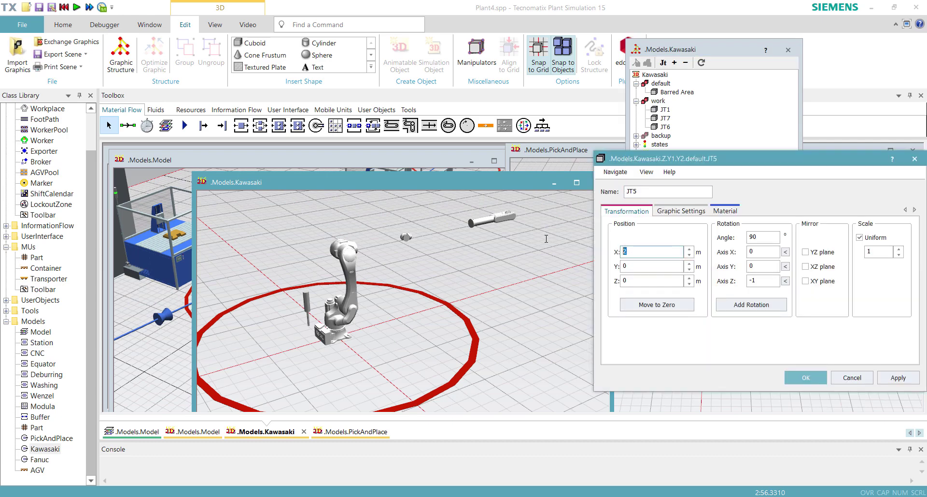
pyautogui.write('0')
pyautogui.press('Return')
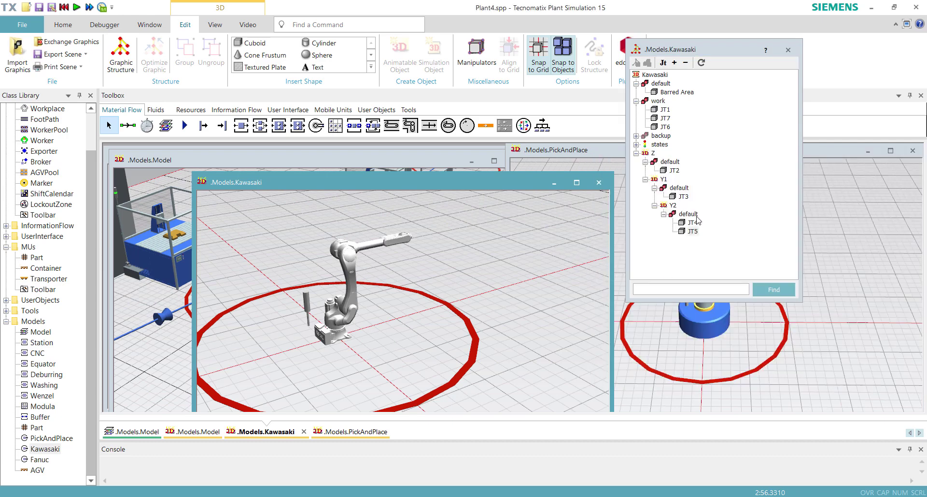
# - Move the JT7 graphic from the work group into Y2's default graphic group
pyautogui.click(666, 119)
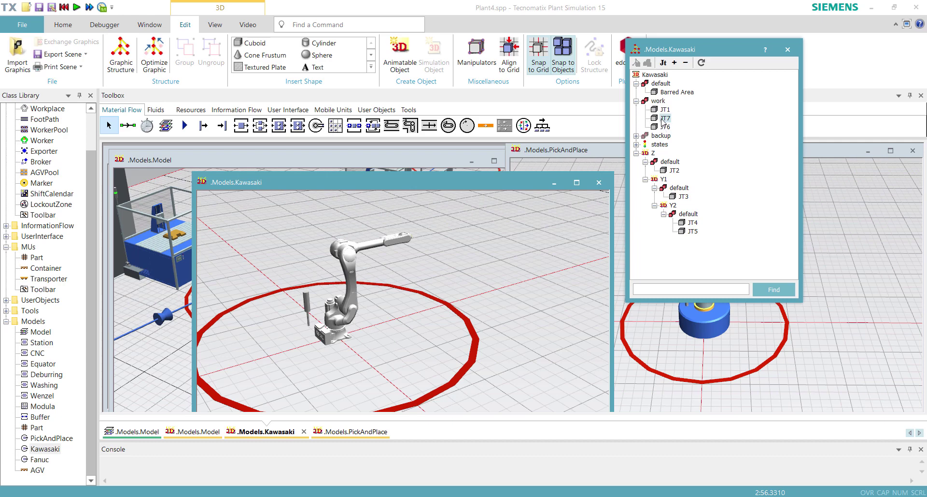
pyautogui.rightClick(664, 119)
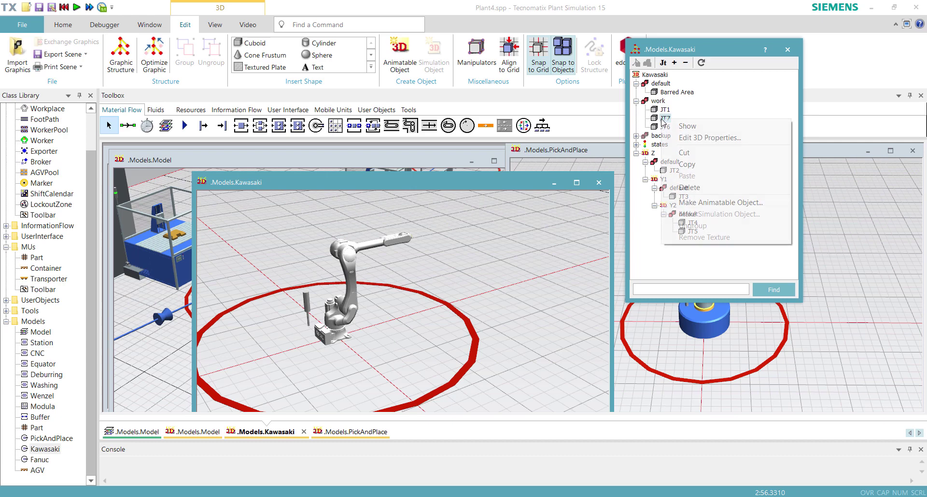
pyautogui.click(678, 152)
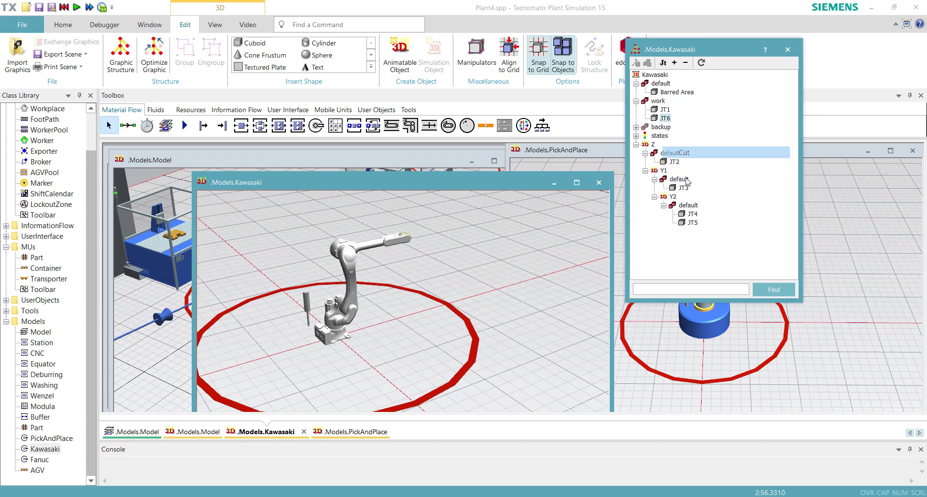
pyautogui.rightClick(684, 204)
pyautogui.click(710, 285)
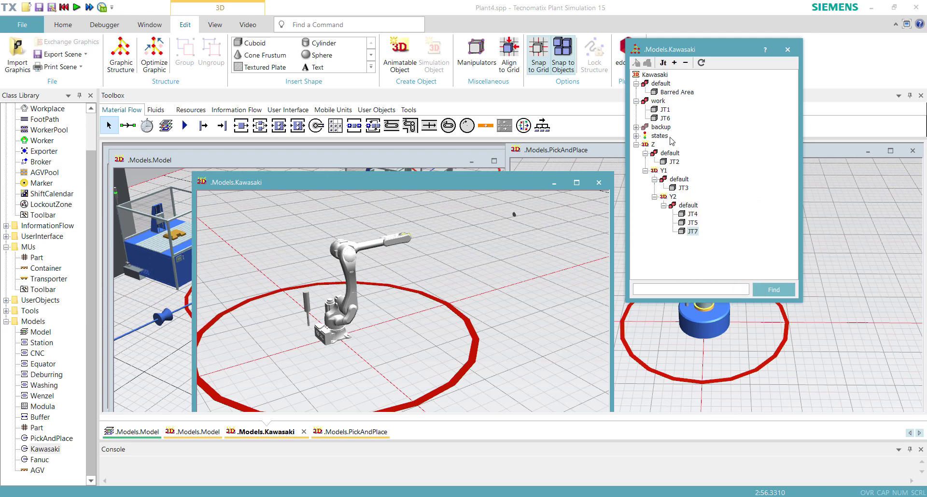
# - Move the JT6 graphic from the work group into Y2's default graphic group
pyautogui.rightClick(666, 118)
pyautogui.click(719, 152)
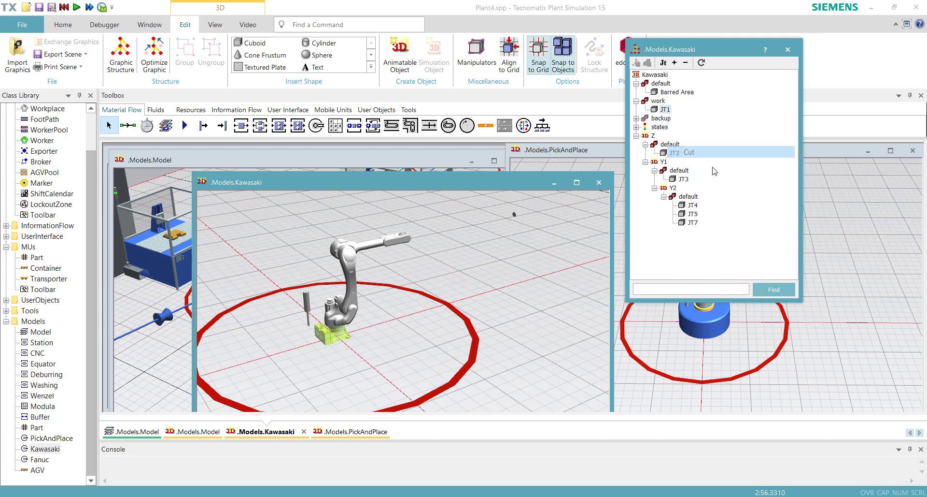
pyautogui.rightClick(688, 197)
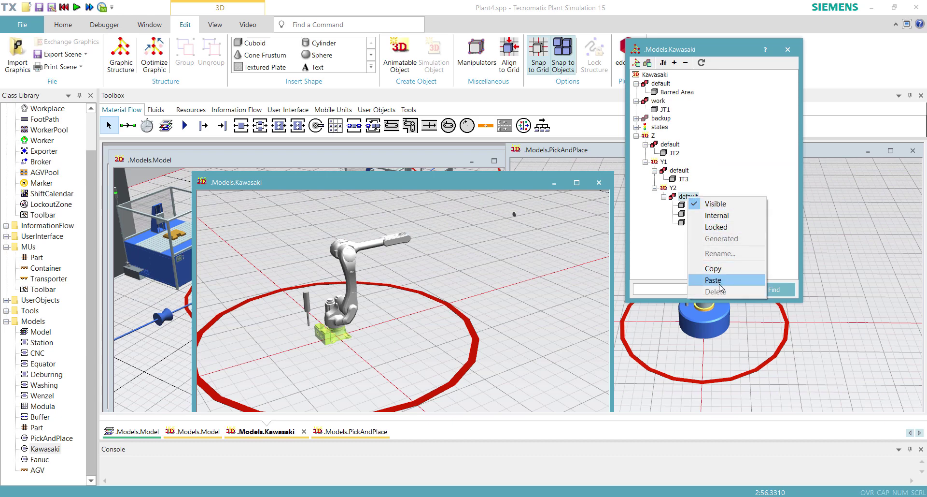
pyautogui.click(715, 280)
# - Set the X position of the JT6 graphic in Y2 to 0 m
pyautogui.click(694, 223)
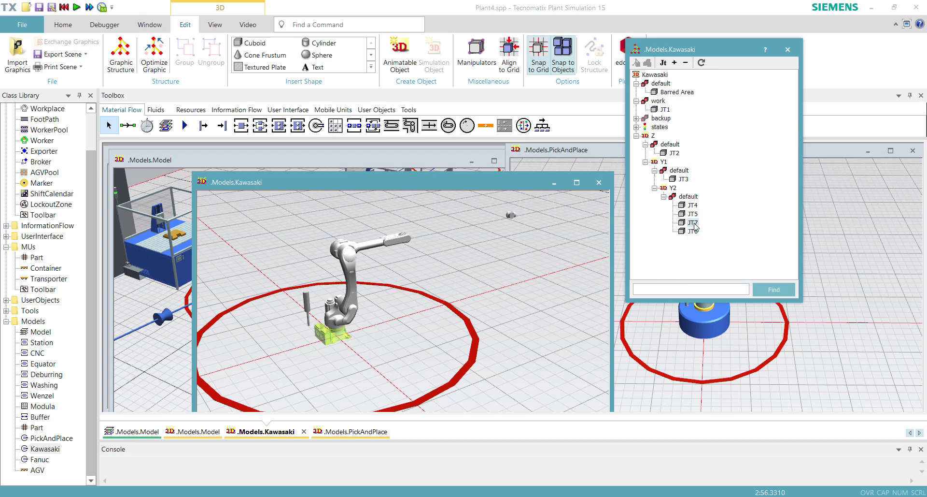
pyautogui.rightClick(691, 234)
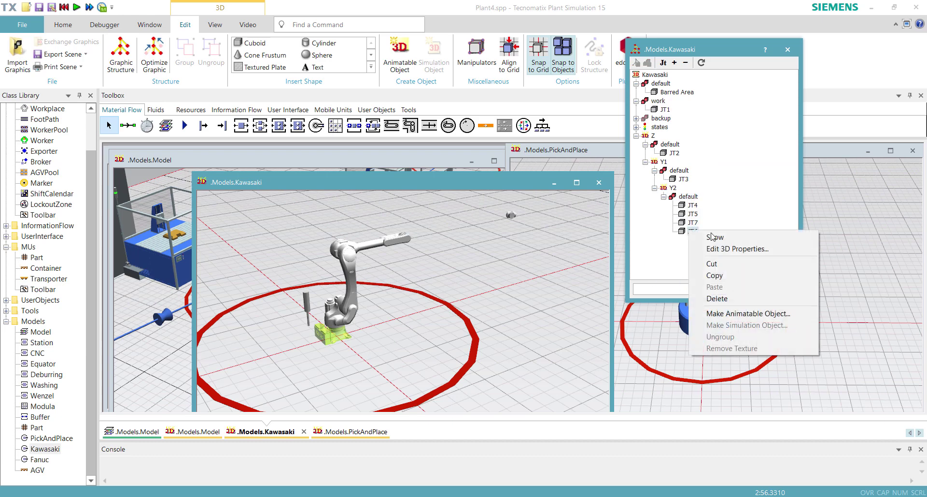
pyautogui.click(731, 249)
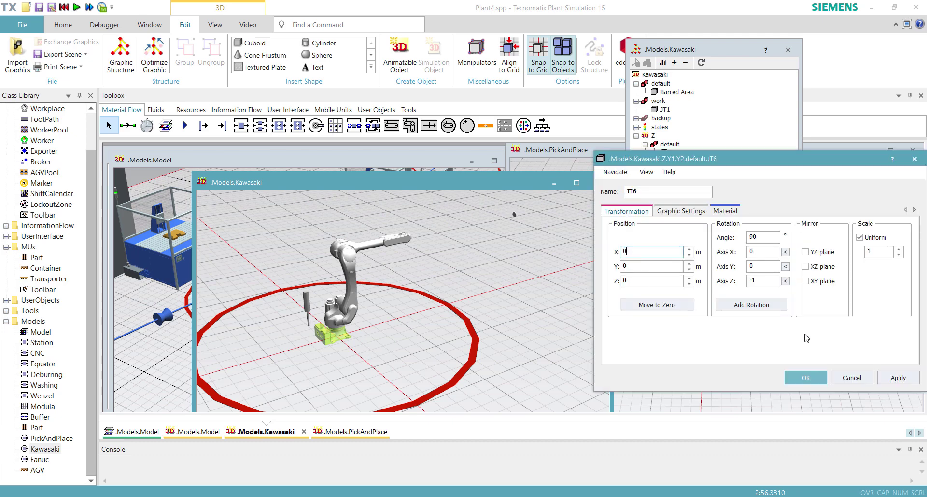
pyautogui.click(794, 378)
# - Set the X position of the JT7 graphic in Y2 to 0 m
pyautogui.rightClick(694, 224)
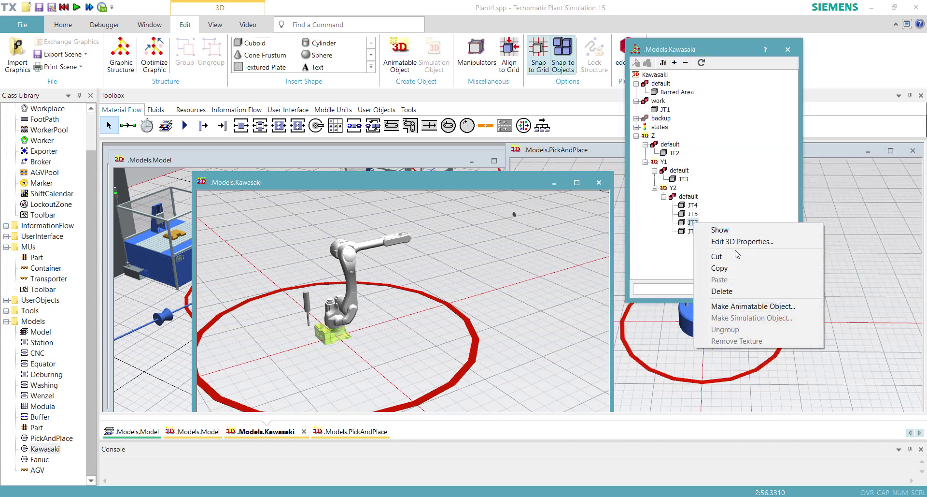
pyautogui.click(736, 249)
pyautogui.click(625, 251)
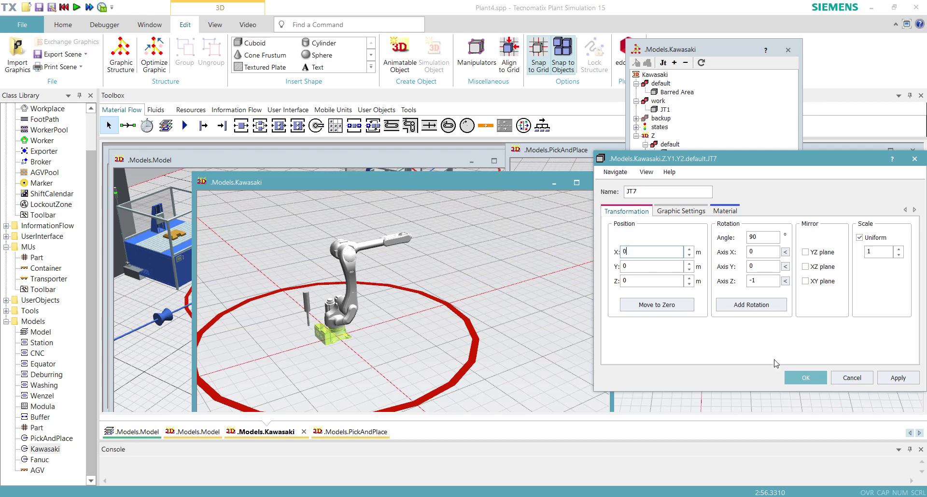
pyautogui.press('Return')
# - Make the JT6 graphic in Y2 an animatable object named SJ, positioned at 0, 0, 0 m
pyautogui.click(692, 224)
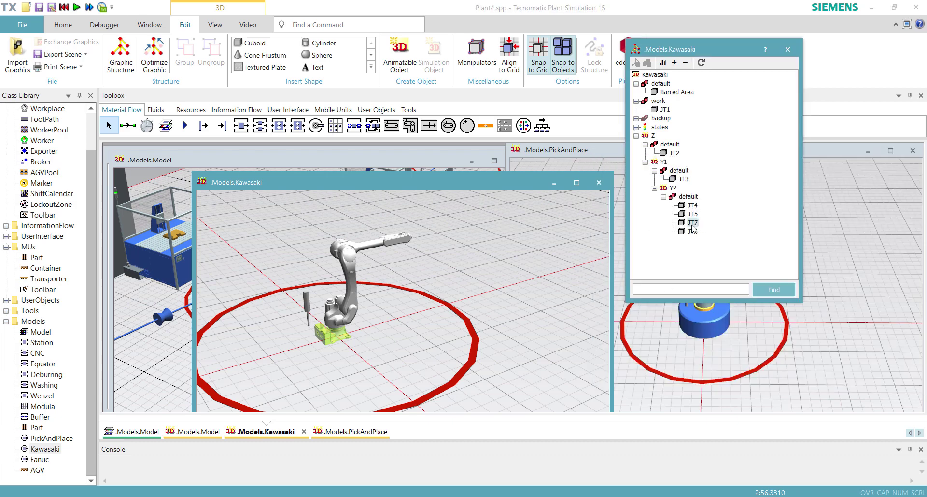
pyautogui.rightClick(692, 231)
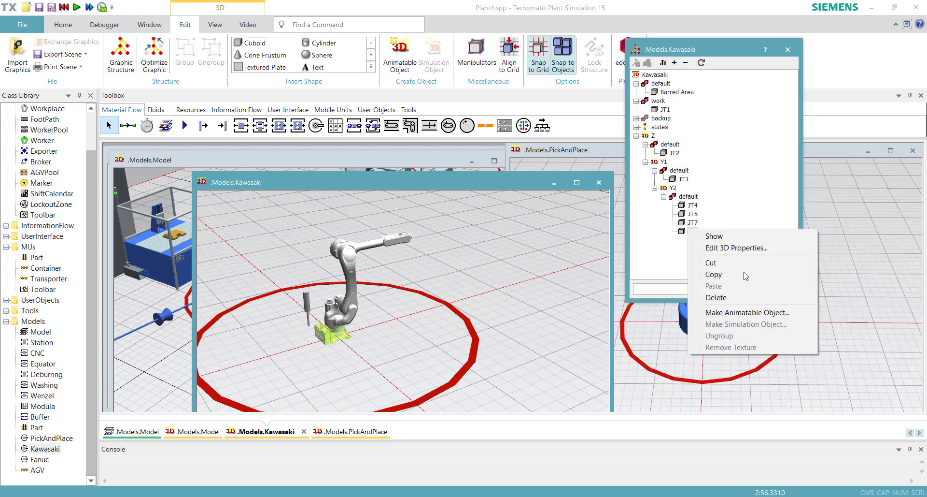
pyautogui.click(738, 312)
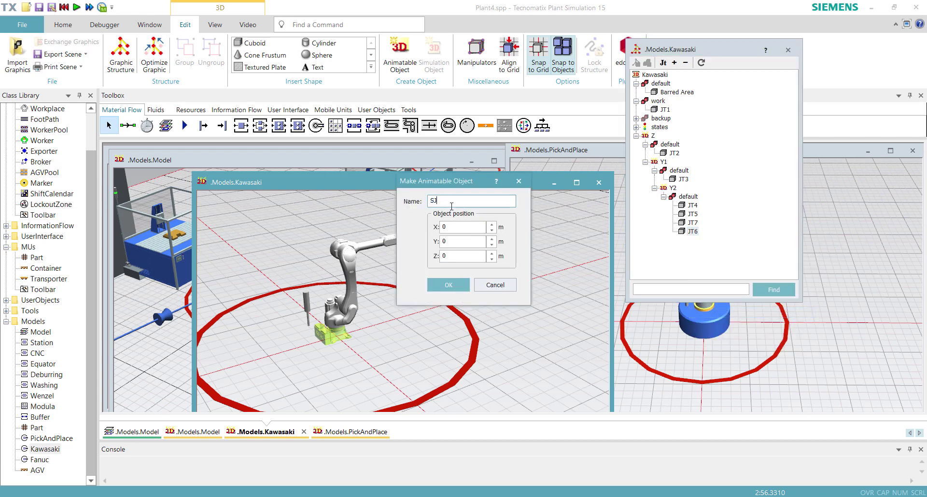
pyautogui.click(447, 284)
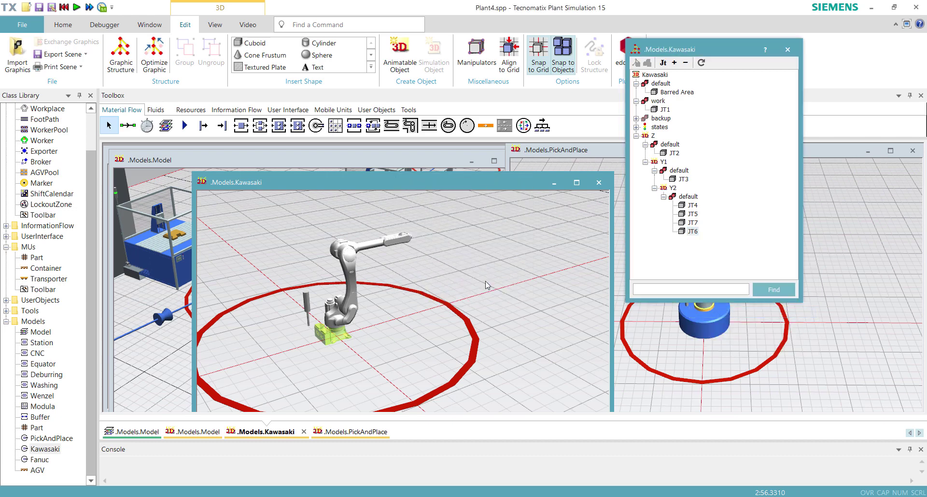
# - Move the JT7 graphic from Y2's default graphic group into SJ's default graphic group
pyautogui.rightClick(689, 222)
pyautogui.click(714, 256)
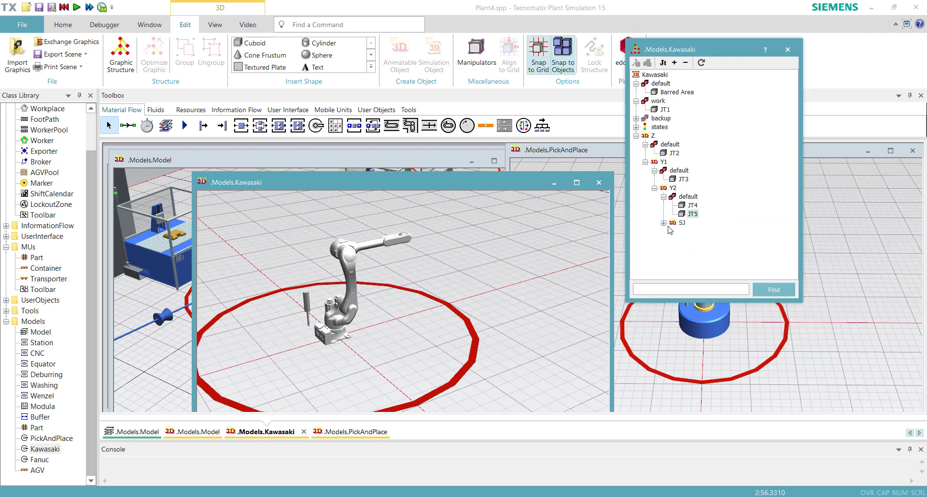
pyautogui.click(664, 223)
pyautogui.click(693, 231)
pyautogui.rightClick(692, 230)
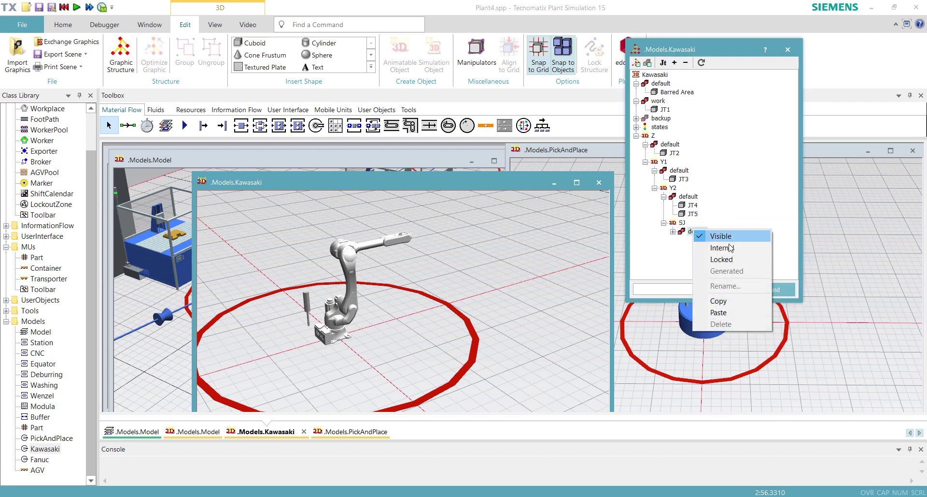
pyautogui.click(724, 313)
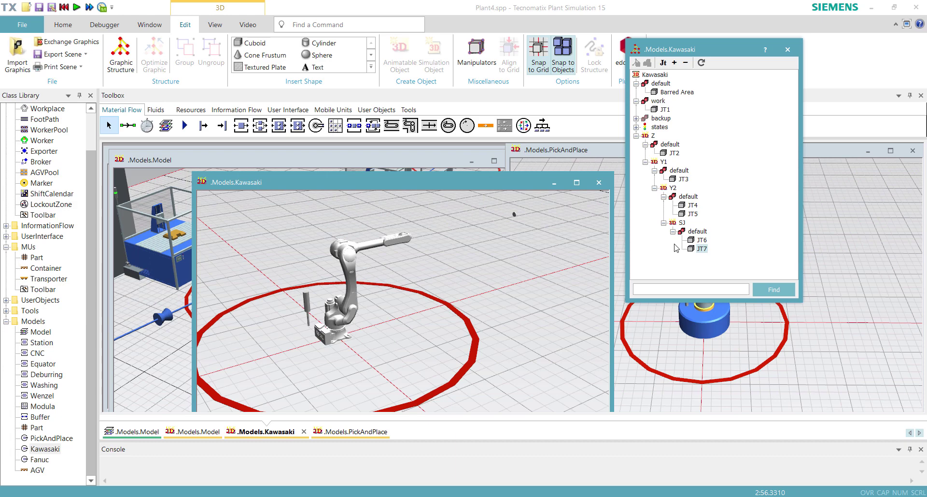
# - Remove the X position offset of the JT7 graphic in SJ's default graphic group
pyautogui.rightClick(703, 248)
pyautogui.click(756, 269)
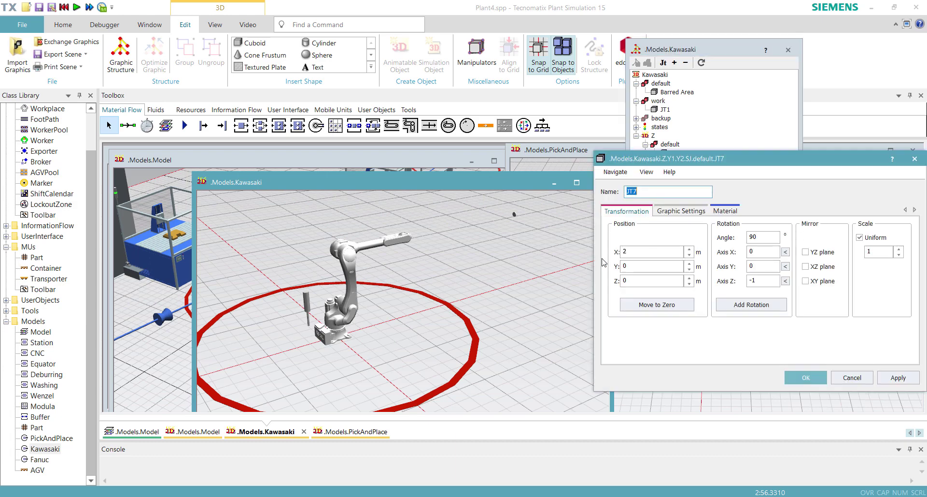
pyautogui.click(635, 250)
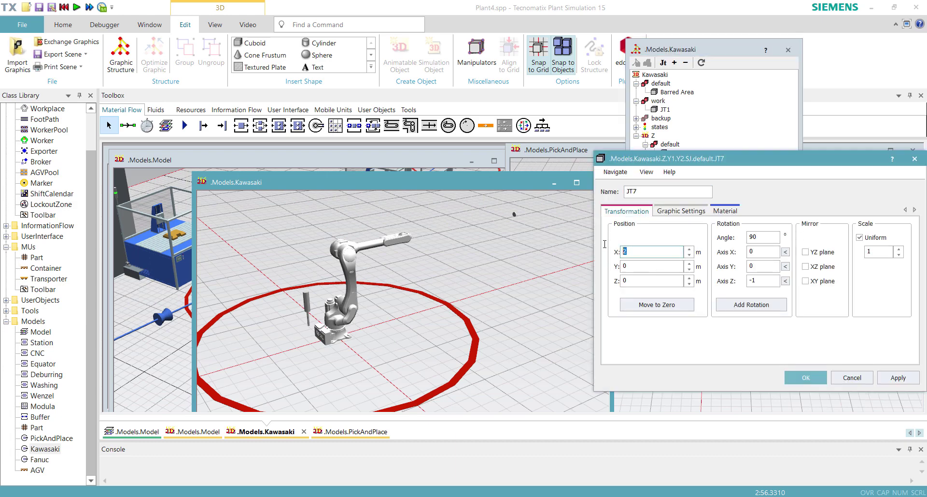
pyautogui.click(806, 377)
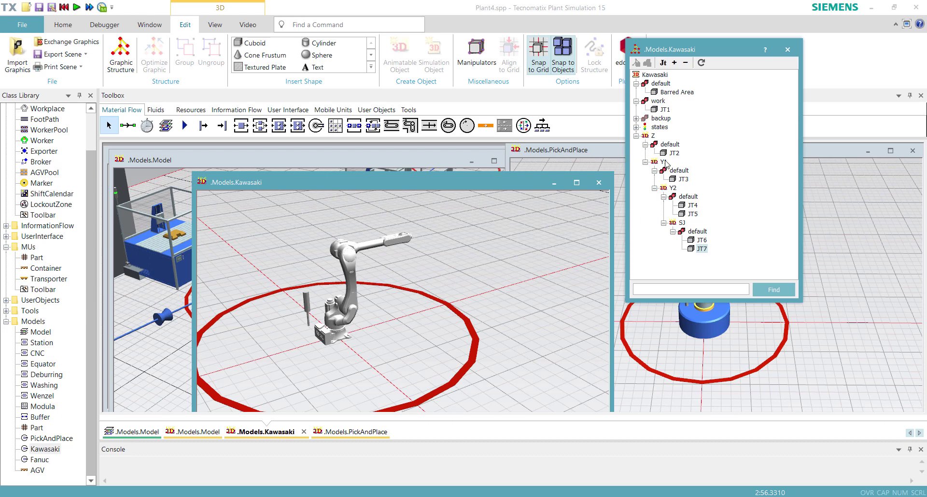
# - Open the animatable objects Z and Y1 in new 3D windows and examine which arm parts each contains
pyautogui.rightClick(652, 137)
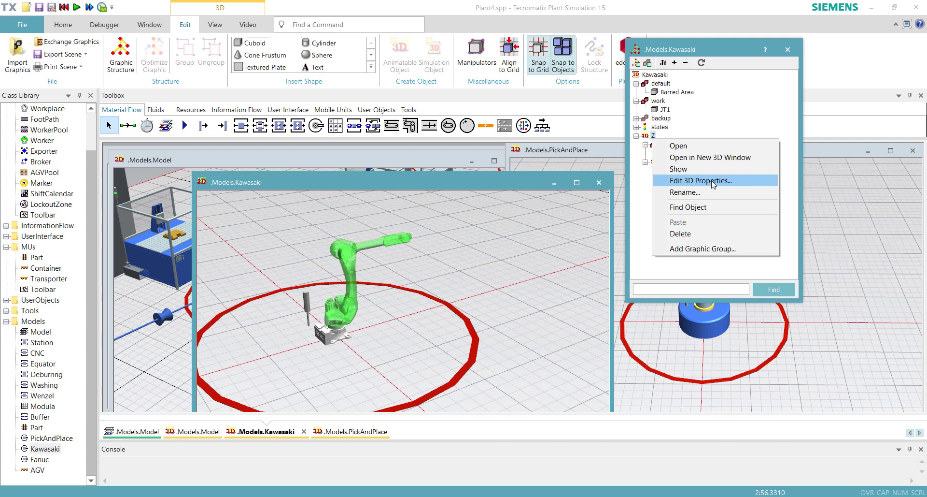
pyautogui.click(710, 158)
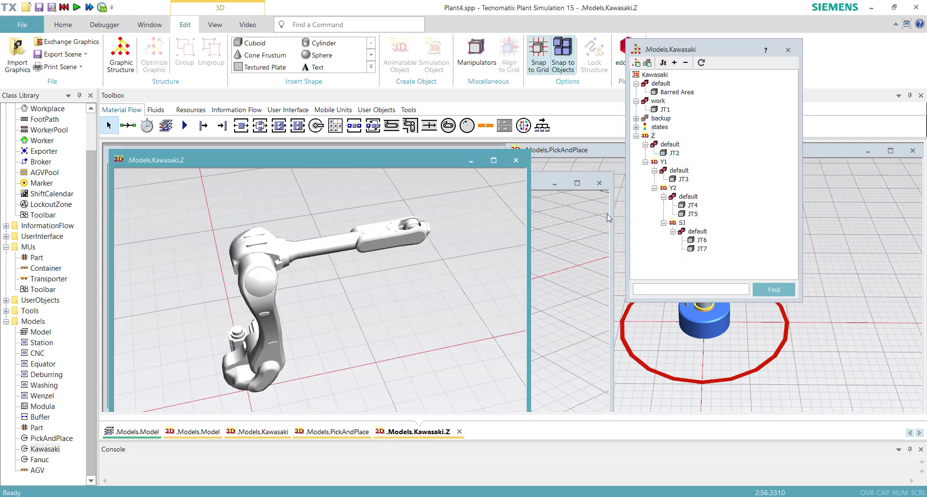
pyautogui.moveTo(372, 285); pyautogui.dragTo(377, 322, button='right')
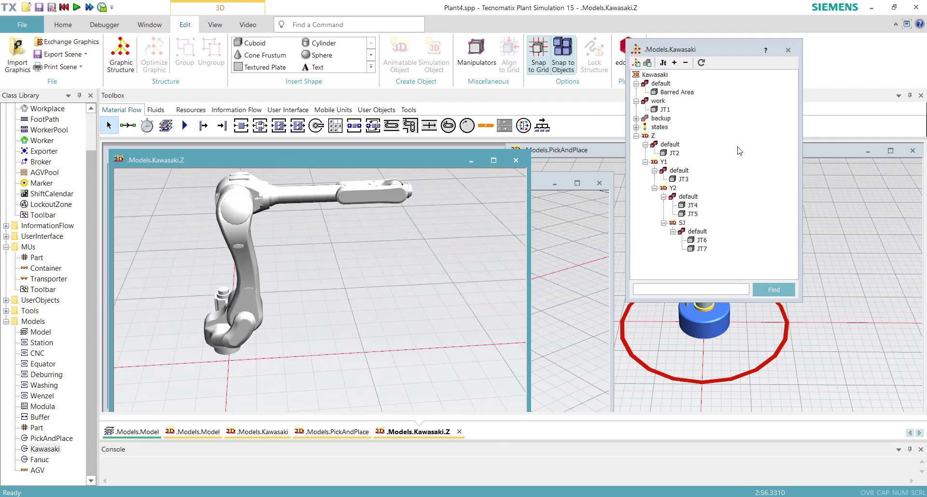
pyautogui.click(658, 162)
pyautogui.rightClick(663, 164)
pyautogui.click(716, 187)
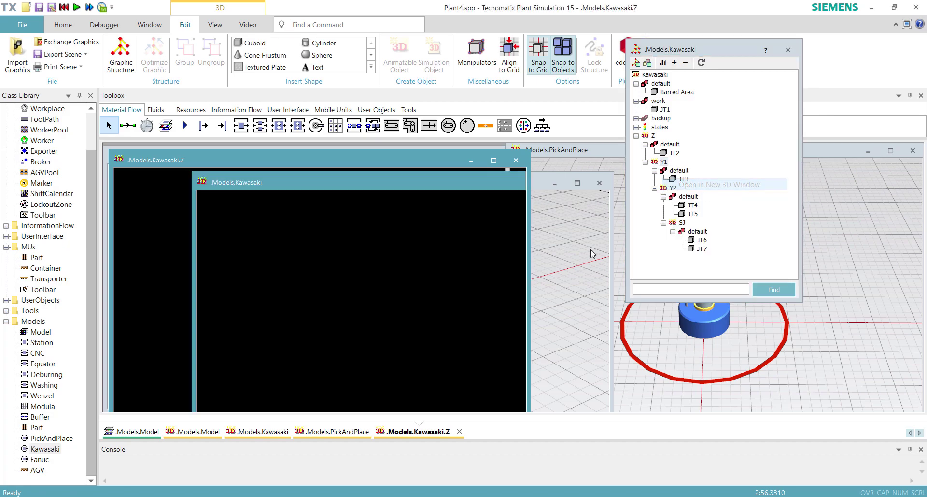
pyautogui.scroll(3, 420, 315)
pyautogui.moveTo(420, 314); pyautogui.dragTo(472, 291, button='right')
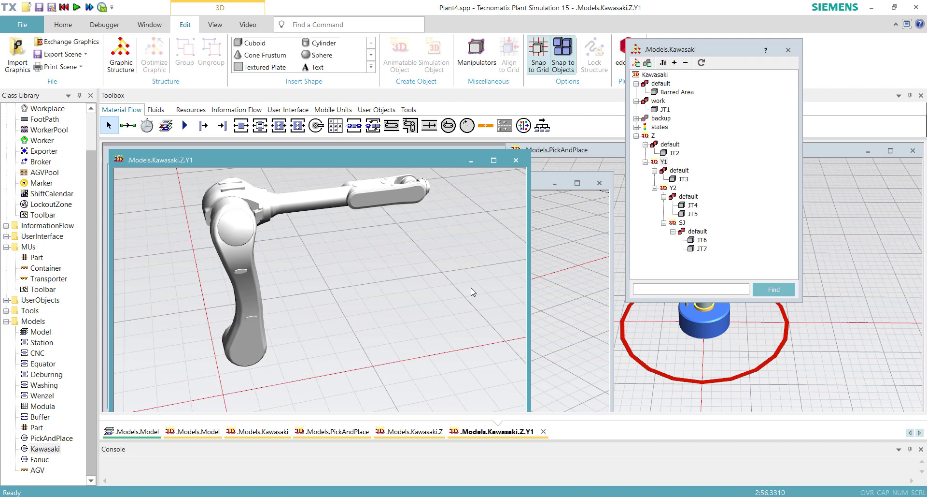
# - Open the animatable objects Y2 and SJ in new 3D windows and examine which arm parts each contains
pyautogui.rightClick(673, 188)
pyautogui.click(705, 208)
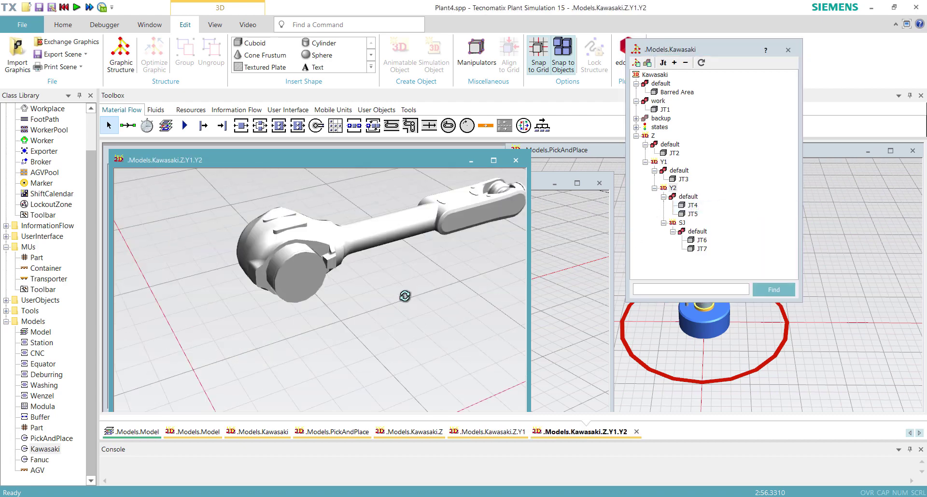
pyautogui.scroll(-5, 408, 284)
pyautogui.moveTo(408, 284); pyautogui.dragTo(445, 285, button='right')
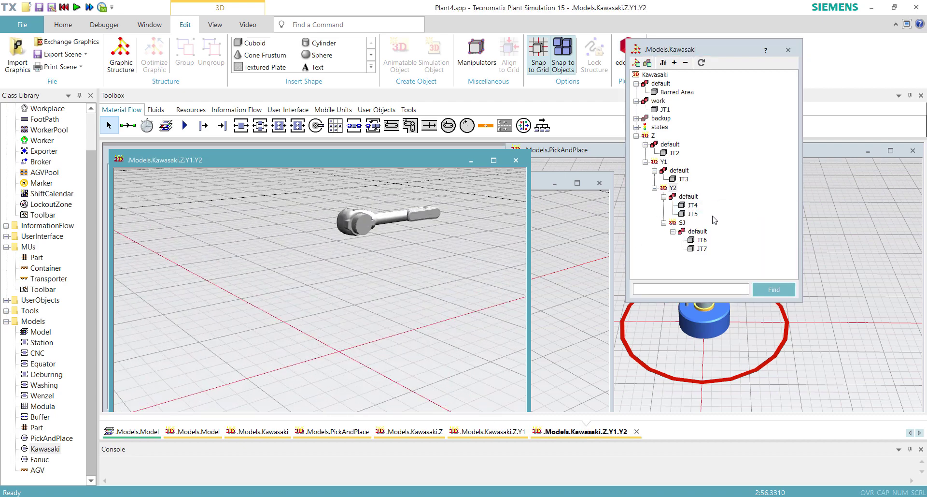
pyautogui.rightClick(682, 223)
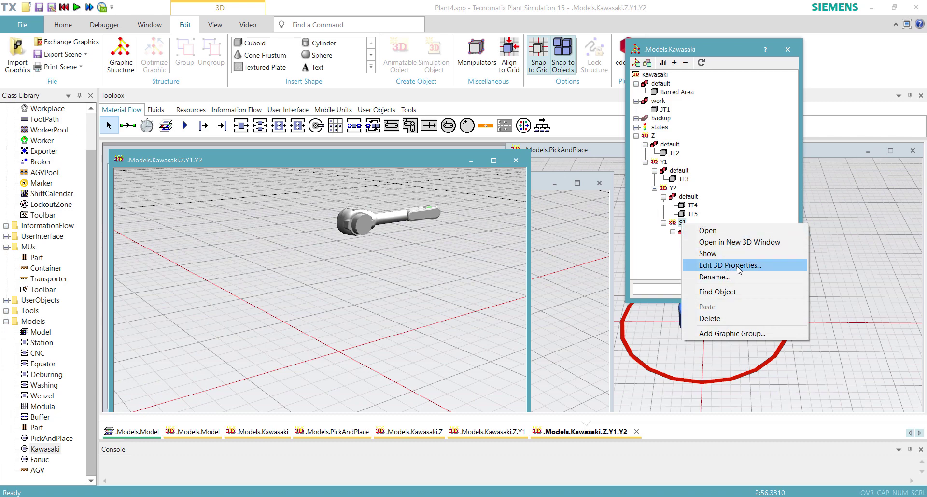
pyautogui.click(741, 242)
pyautogui.scroll(-5, 464, 273)
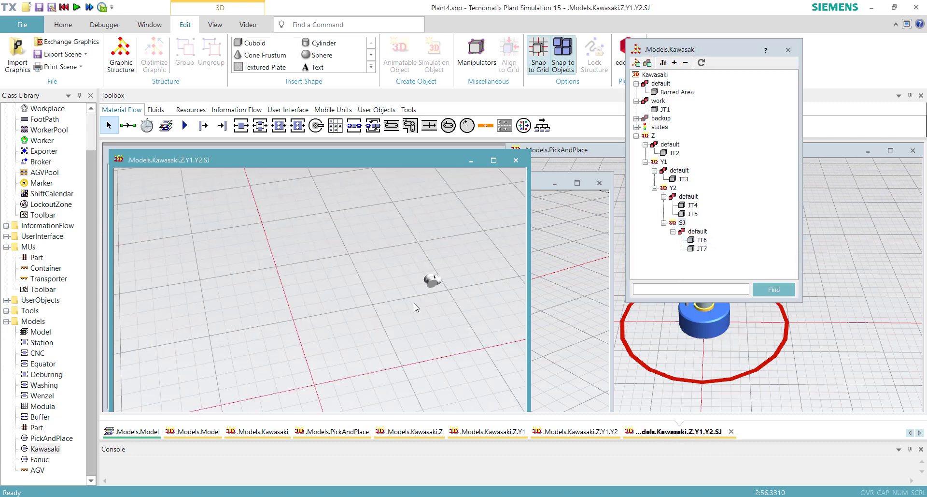
pyautogui.moveTo(414, 306); pyautogui.dragTo(419, 262, button='right')
# - Close the 3D windows of SJ, Y2 and Y1, keeping the window of Z open
pyautogui.click(516, 161)
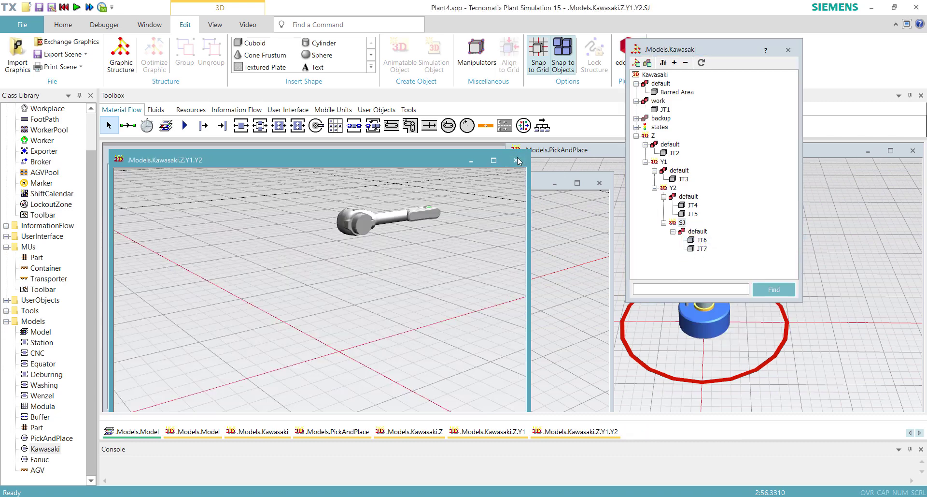
pyautogui.click(515, 161)
pyautogui.click(515, 161)
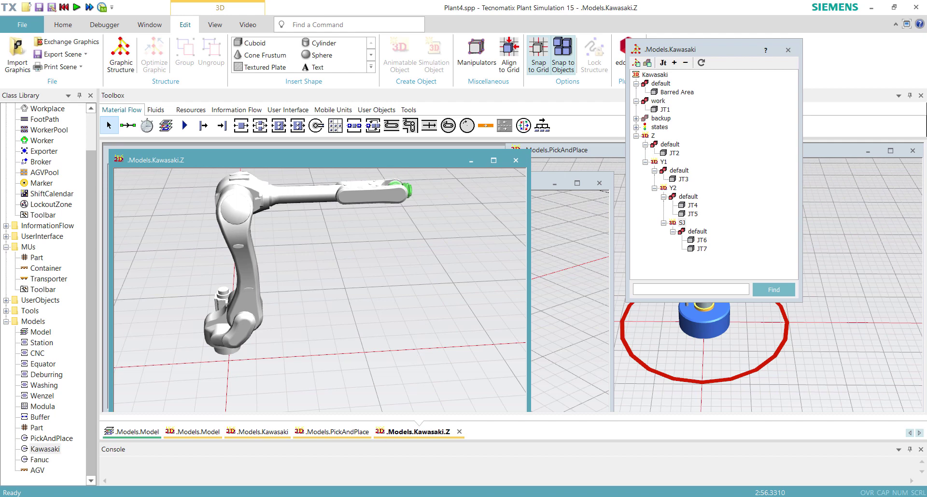
# - Switch to the Excel workbook Book1, review the coordinates on Sheet2 and select the empty cell B6
pyautogui.hotkey('alt', 'Tab')
pyautogui.click(577, 251)
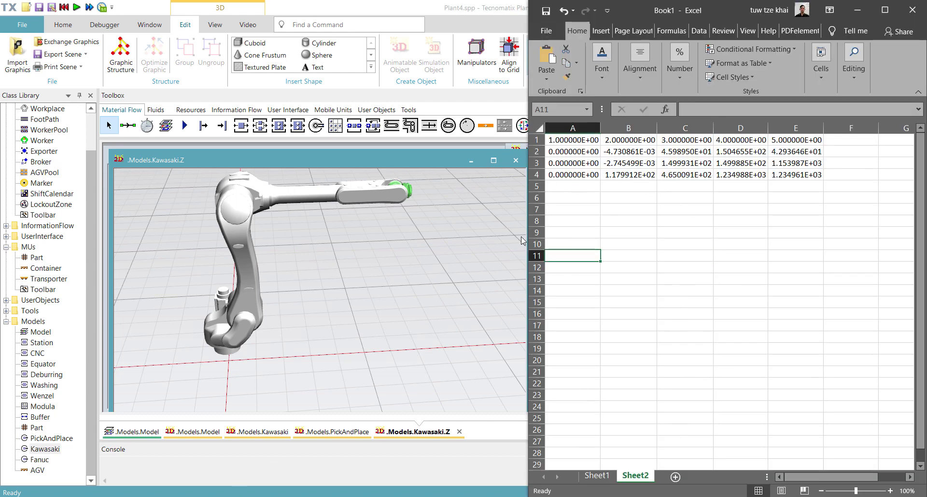
pyautogui.click(586, 140)
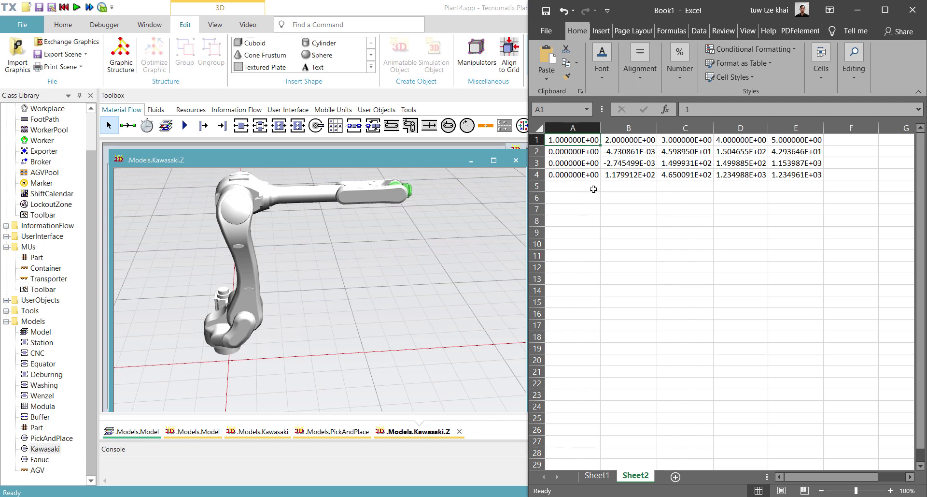
pyautogui.click(572, 150)
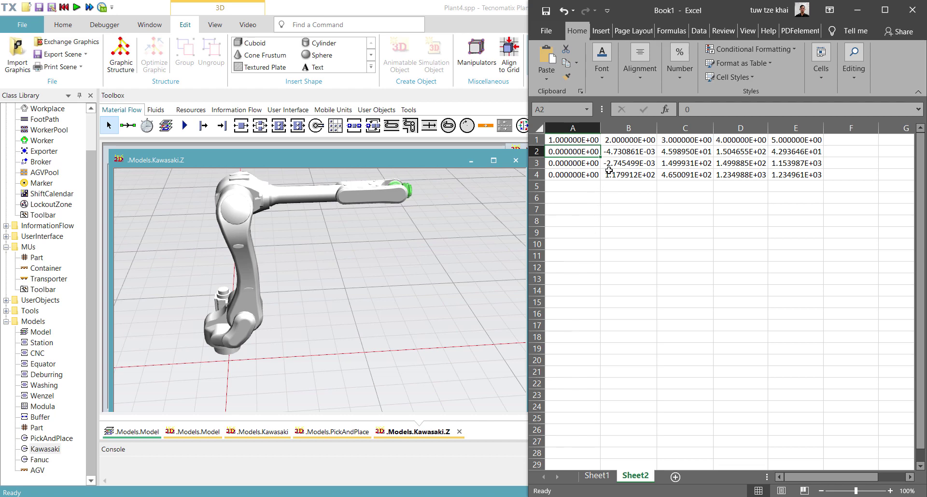
pyautogui.click(594, 200)
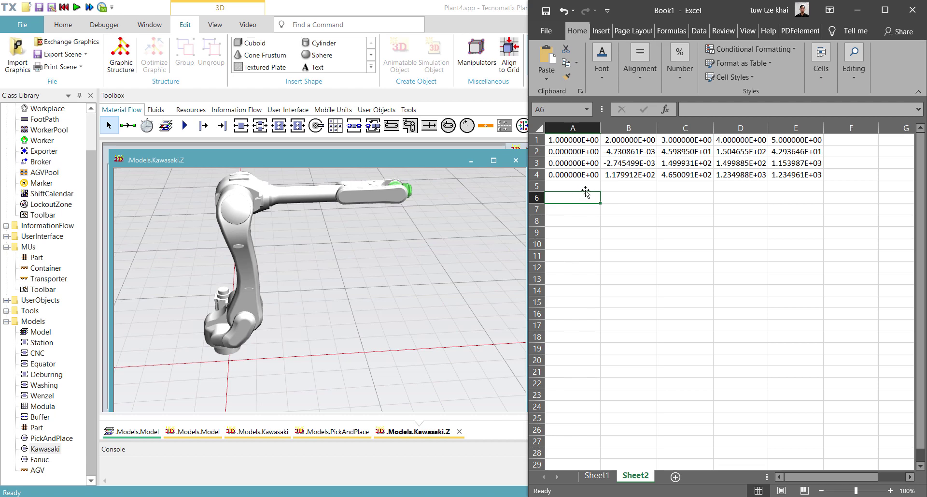
pyautogui.click(639, 197)
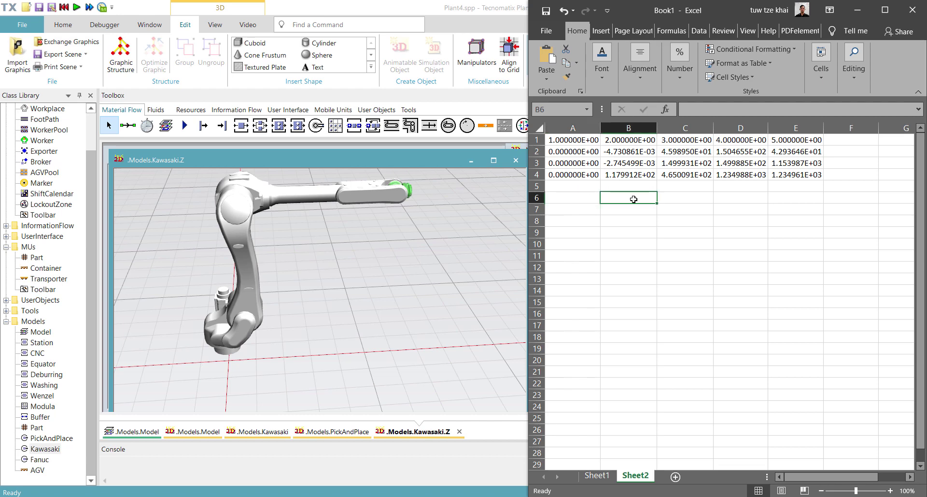
pyautogui.write('=')
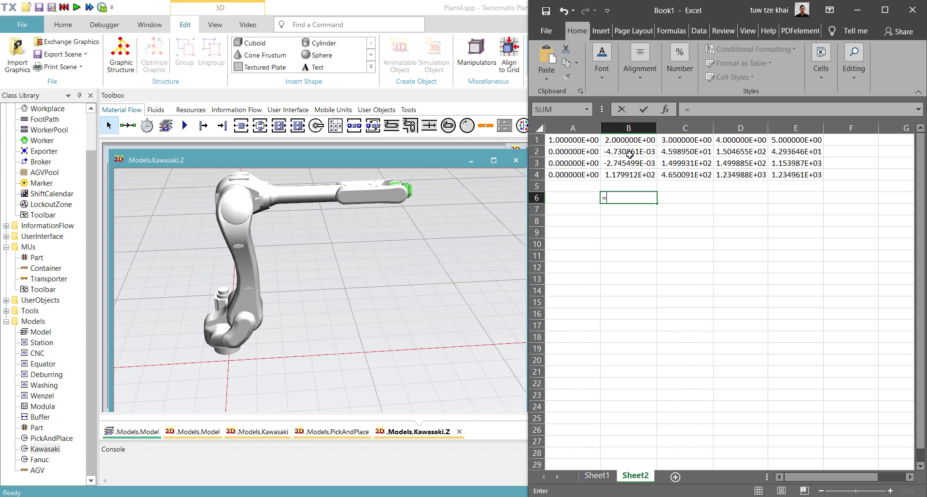
pyautogui.moveTo(638, 151); pyautogui.dragTo(628, 179)
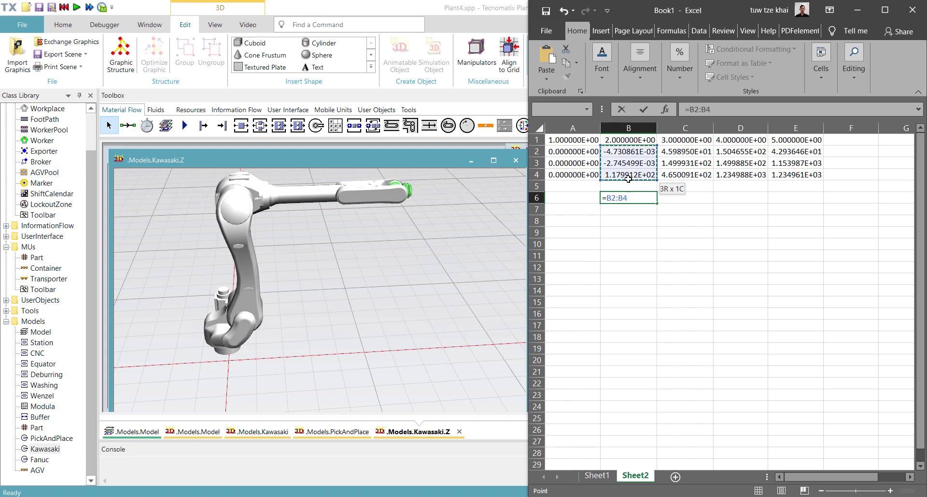
pyautogui.click(634, 150)
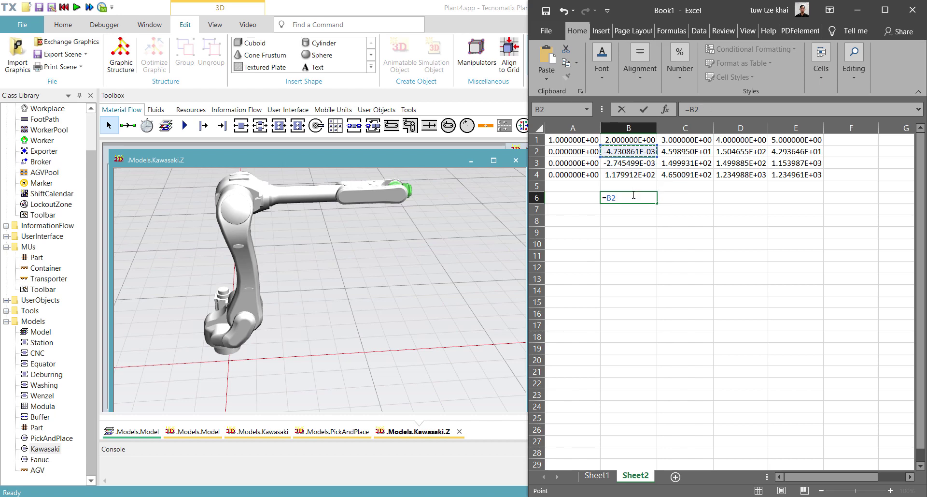
pyautogui.press('Escape')
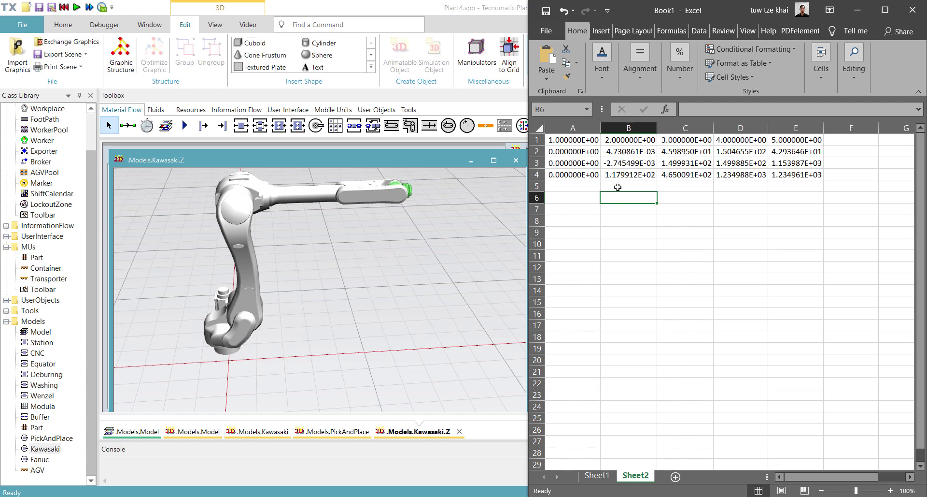
# - Enter the formula =-B2 in cell B6 to negate the coordinate in B2
pyautogui.write('-')
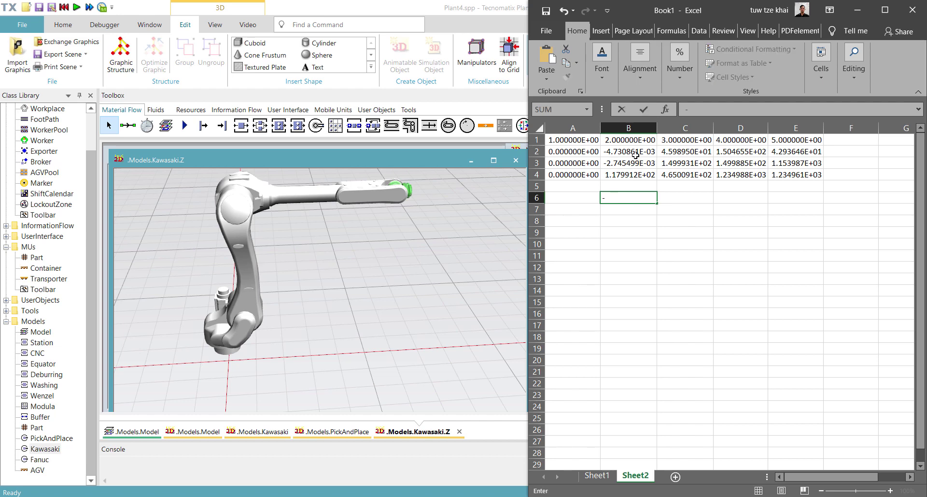
pyautogui.press('BackSpace')
pyautogui.write('=')
pyautogui.click(633, 154)
pyautogui.click(609, 198)
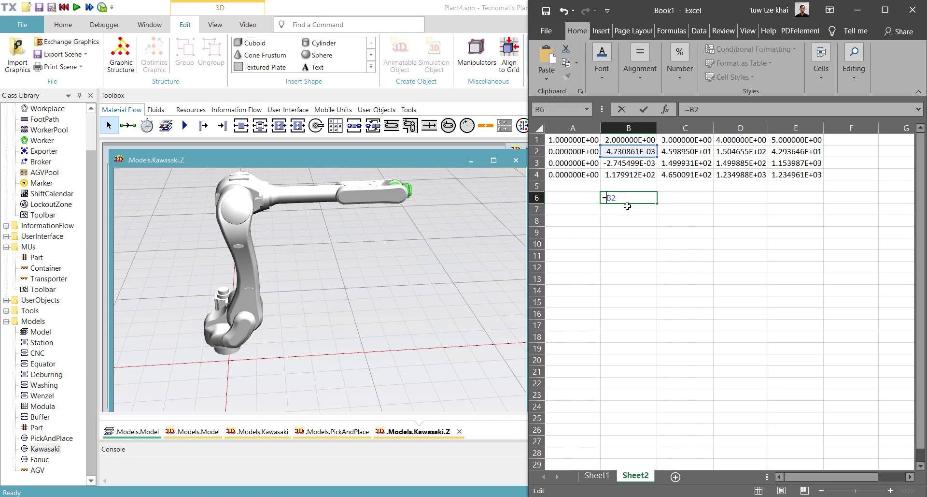
pyautogui.write('-')
pyautogui.press('Return')
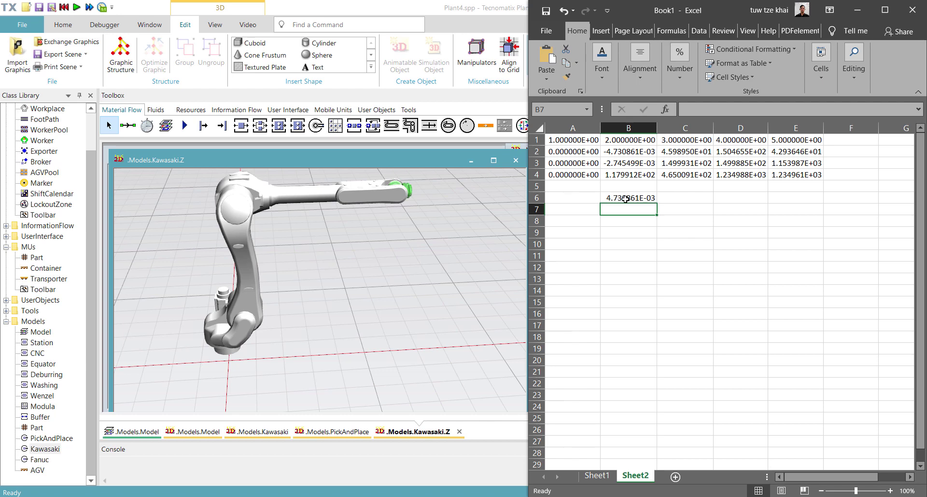
# - Replace the formula in cell B6 with =A2-B2 and copy it down to cell B8
pyautogui.click(628, 196)
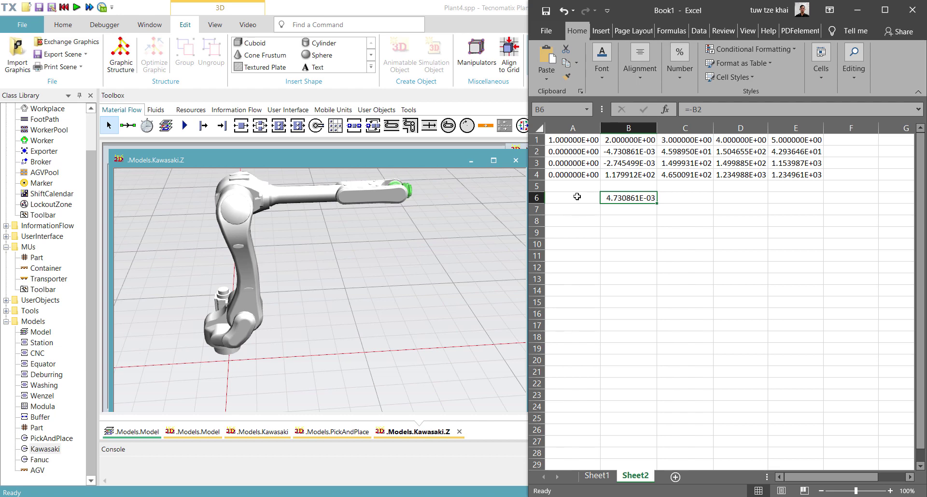
pyautogui.press('BackSpace')
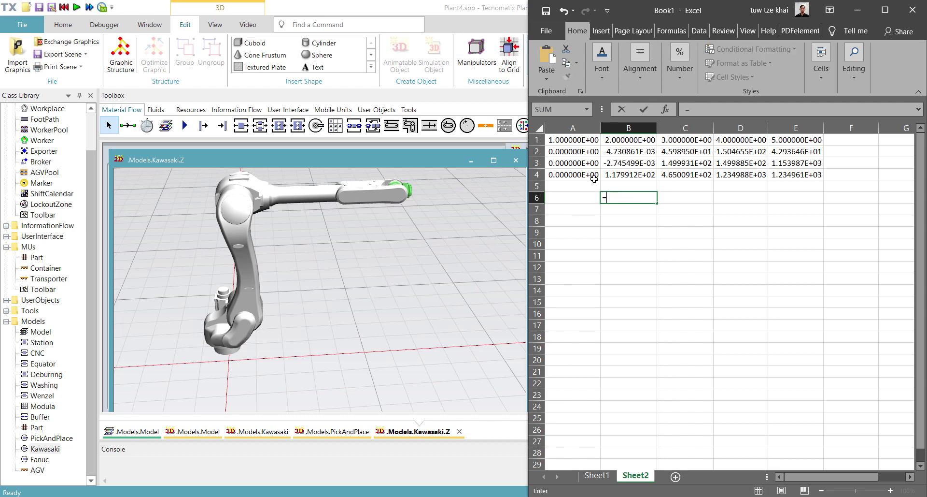
pyautogui.write('=')
pyautogui.click(583, 152)
pyautogui.write('-')
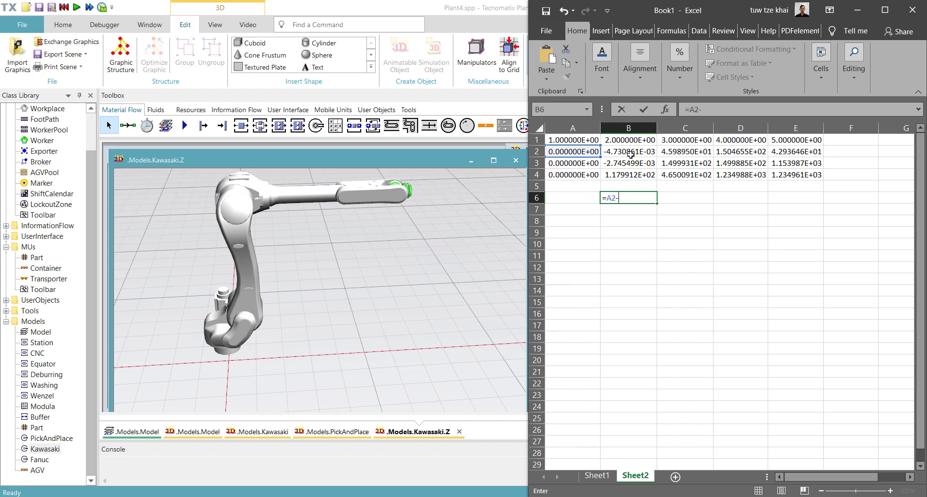
pyautogui.click(630, 152)
pyautogui.hotkey('ctrl', 'Return')
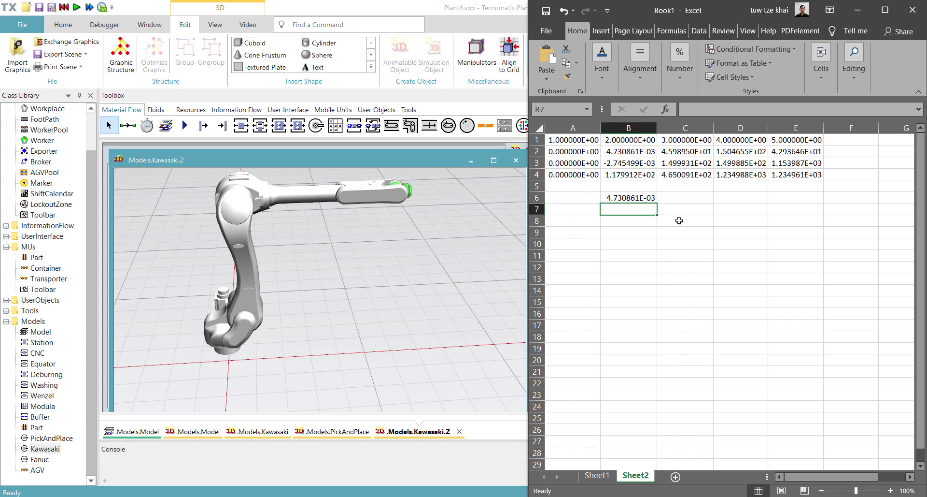
pyautogui.moveTo(656, 201); pyautogui.dragTo(657, 223)
pyautogui.click(718, 224)
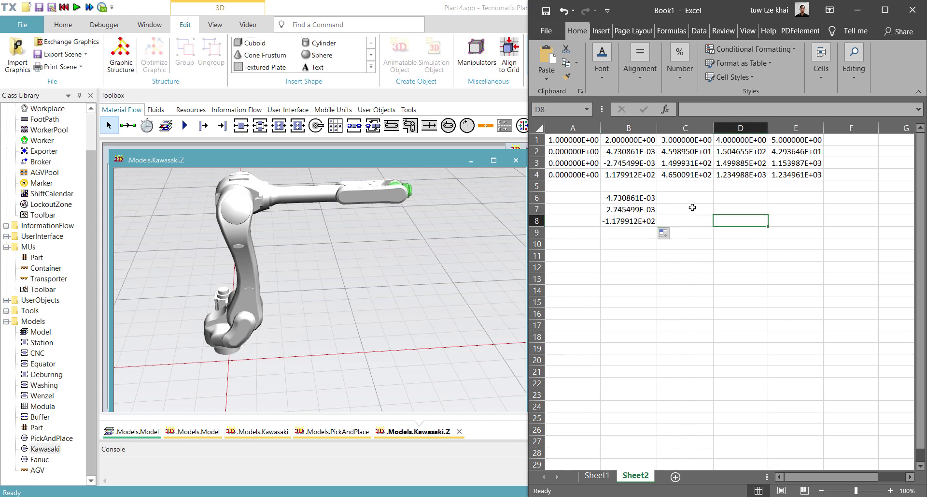
pyautogui.click(670, 198)
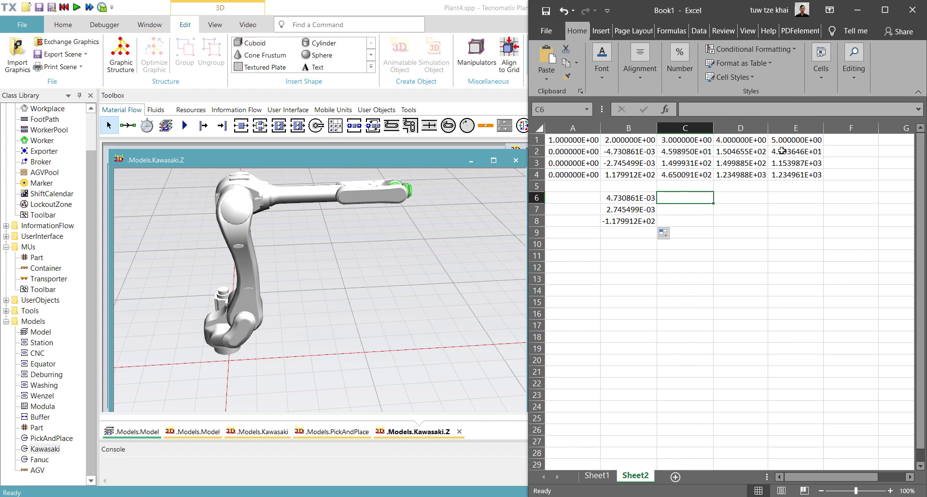
# - Switch to Plant Simulation, place it side by side with Excel, widen it and move the Kawasaki graphic structure window inside it
pyautogui.click(323, 326)
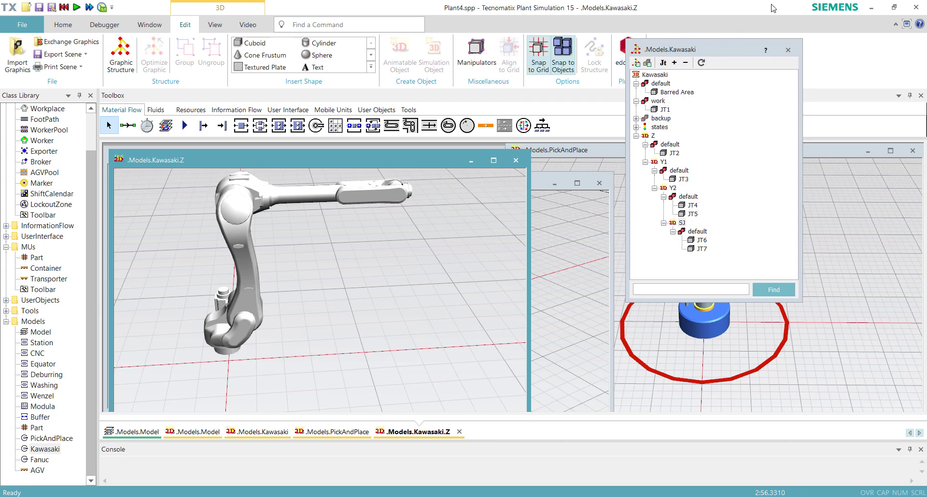
pyautogui.moveTo(771, 8); pyautogui.dragTo(1, 194)
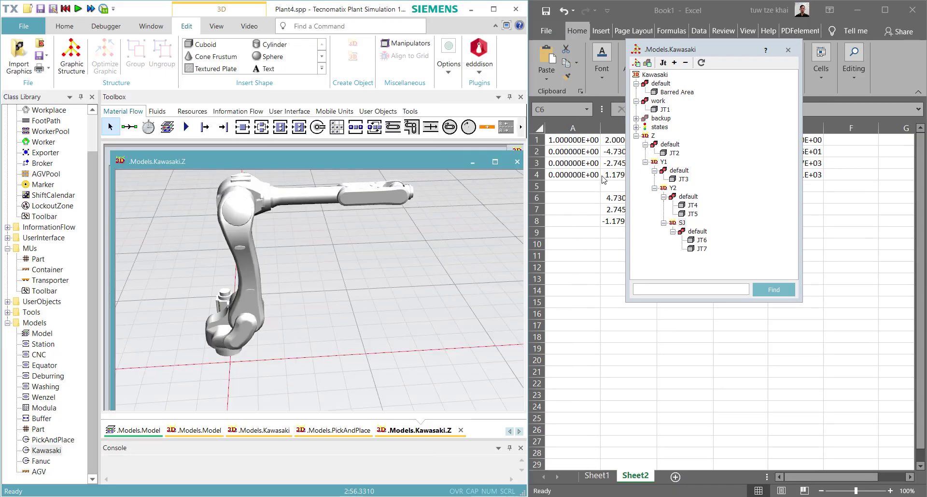
pyautogui.moveTo(530, 203); pyautogui.dragTo(593, 237)
pyautogui.moveTo(699, 54); pyautogui.dragTo(492, 28)
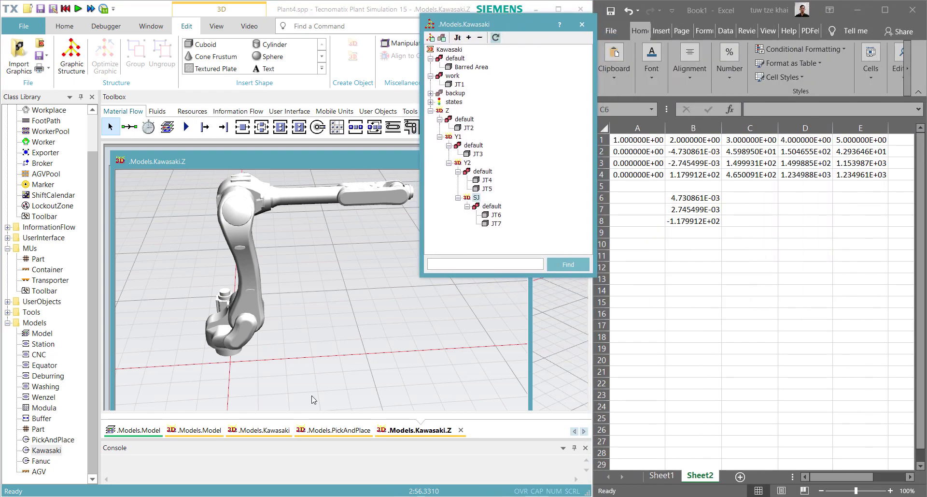
# - Open the 3D properties of JT2 under Z and set its X position to 4.730861E-03 from cell B6
pyautogui.click(449, 111)
pyautogui.rightClick(448, 112)
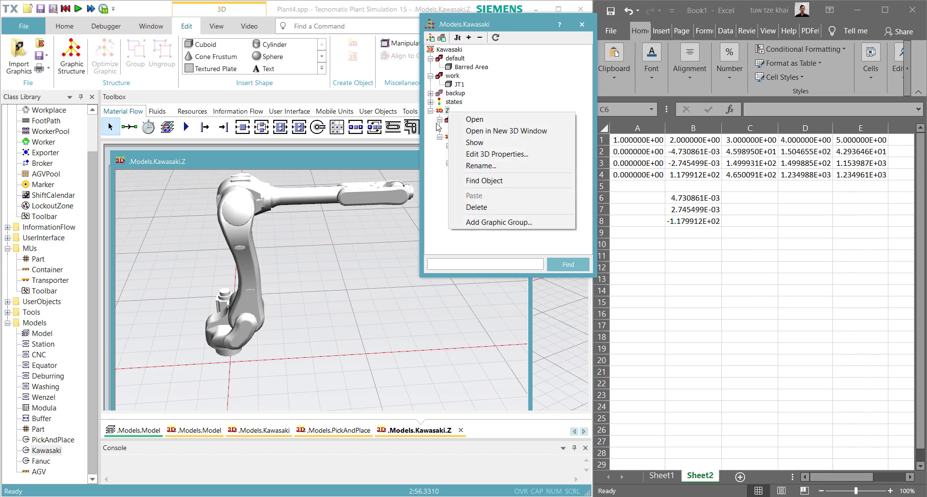
pyautogui.click(327, 261)
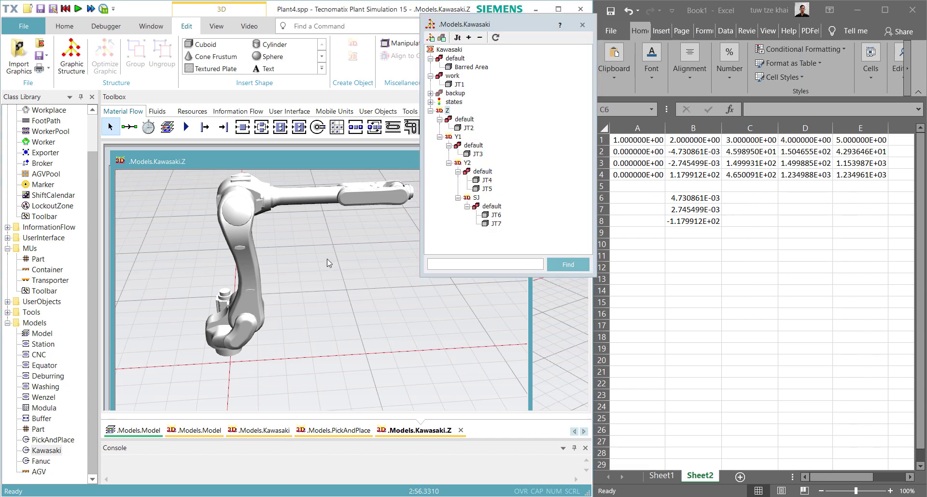
pyautogui.click(465, 128)
pyautogui.rightClick(466, 129)
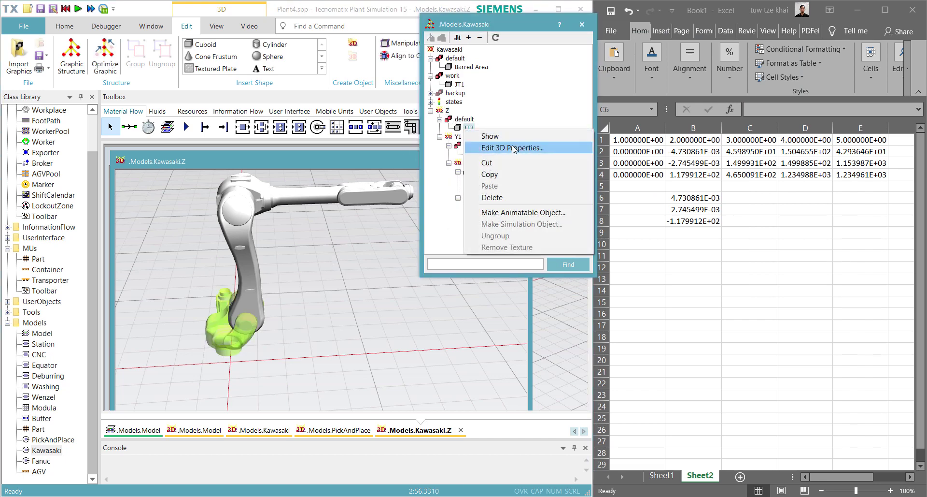
pyautogui.click(486, 149)
pyautogui.click(698, 198)
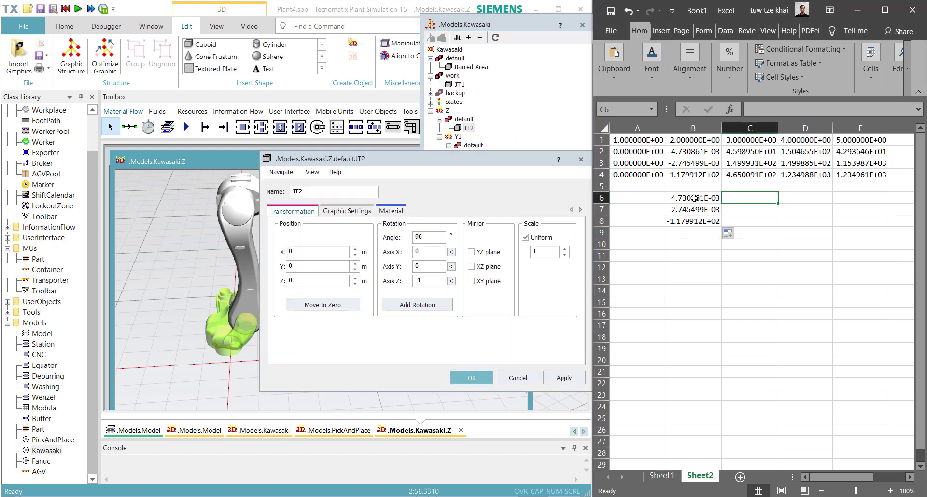
pyautogui.hotkey('ctrl', 'c')
pyautogui.click(319, 252)
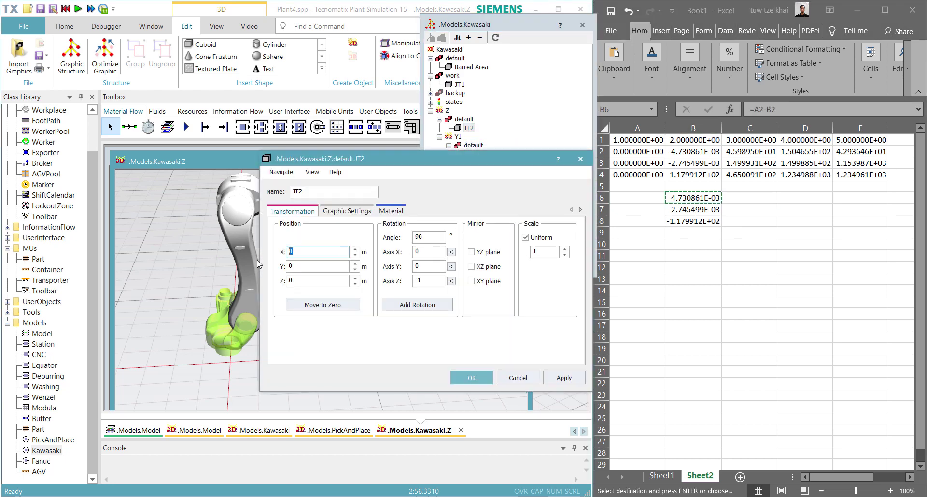
pyautogui.hotkey('ctrl', 'v')
# - Set JT2's Y position to 2.745499E-03 and Z position to -1.179912E+02 from cells B7 and B8, and check the model
pyautogui.click(683, 211)
pyautogui.hotkey('ctrl', 'c')
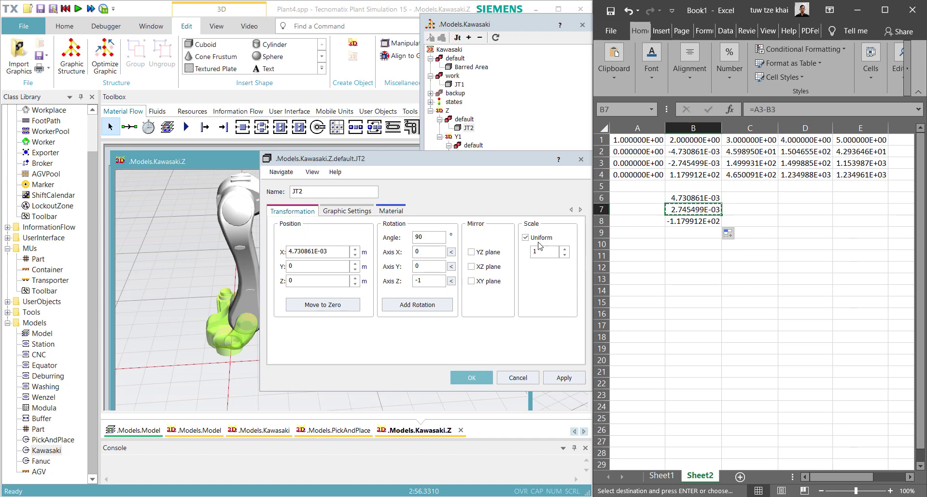
pyautogui.click(291, 271)
pyautogui.hotkey('ctrl', 'v')
pyautogui.click(698, 220)
pyautogui.hotkey('ctrl', 'c')
pyautogui.click(303, 281)
pyautogui.hotkey('ctrl', 'v')
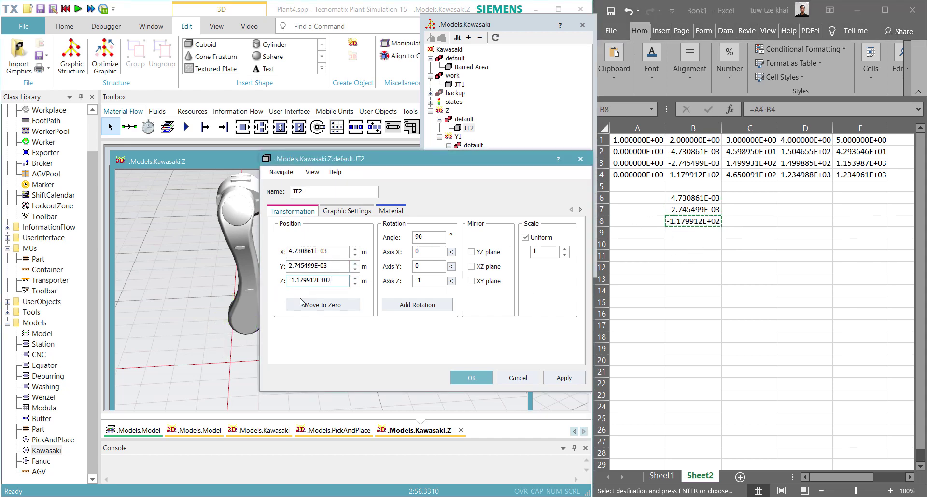
pyautogui.moveTo(230, 335); pyautogui.dragTo(408, 371)
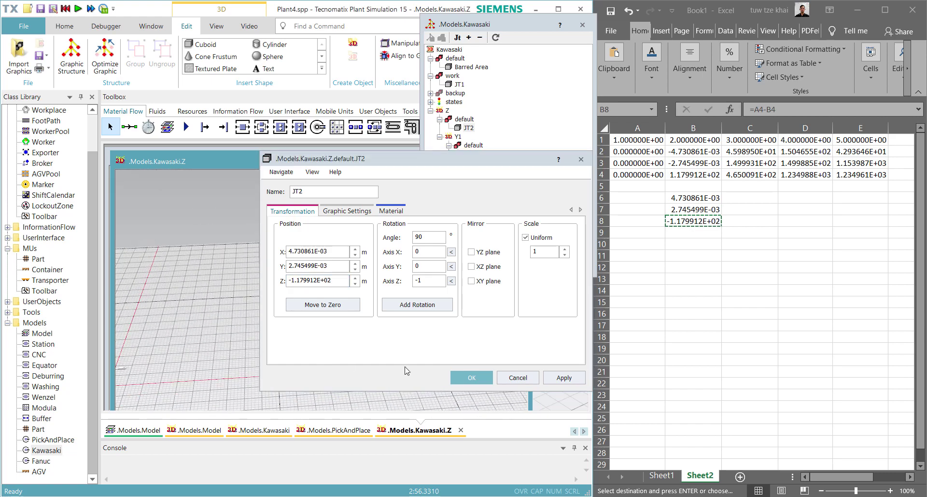
pyautogui.click(472, 378)
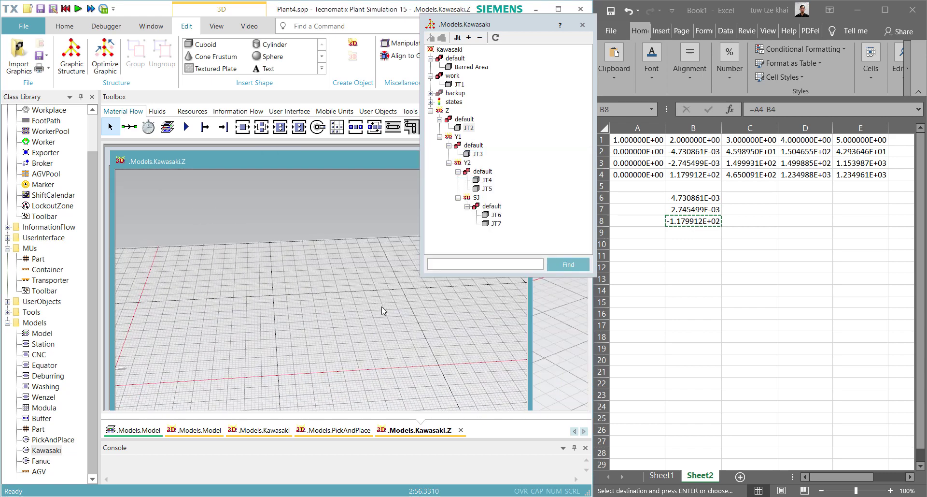
pyautogui.moveTo(392, 308); pyautogui.dragTo(639, 312)
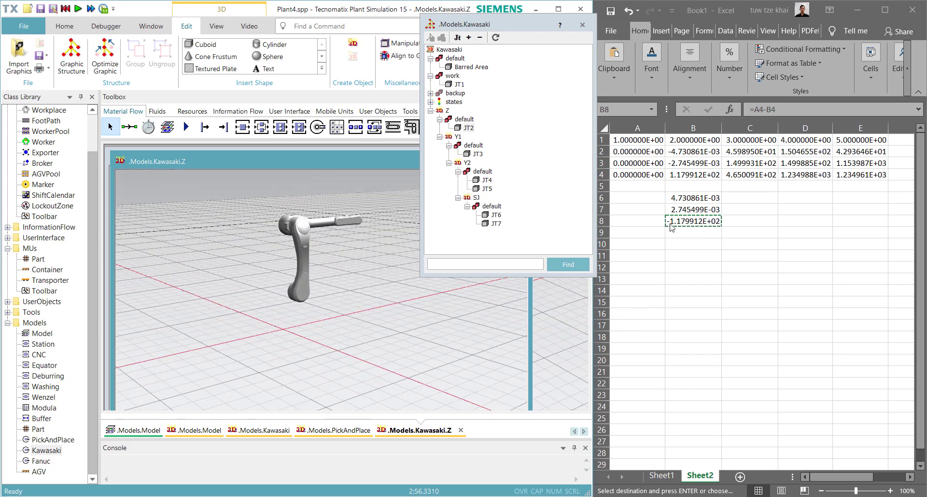
# - Change the formula in cell B6 to =(A2-B2)/1000 and copy it down to cell B8
pyautogui.click(681, 200)
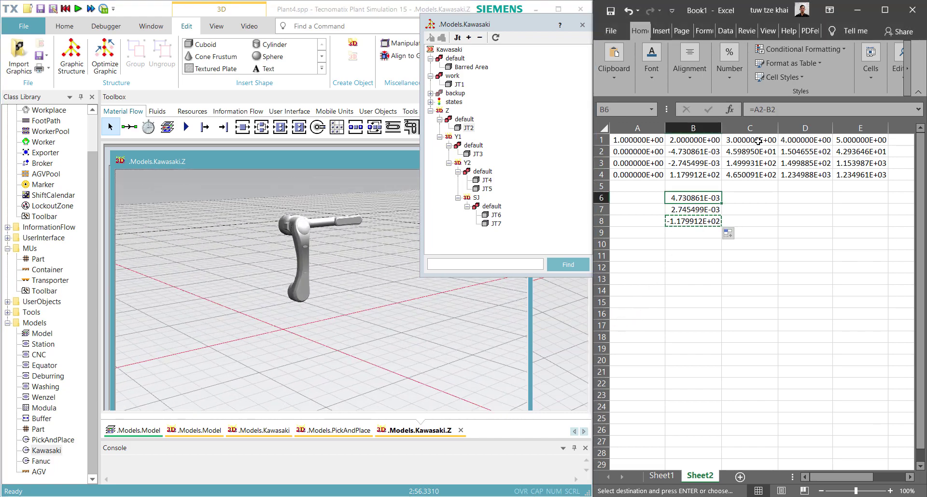
pyautogui.click(785, 108)
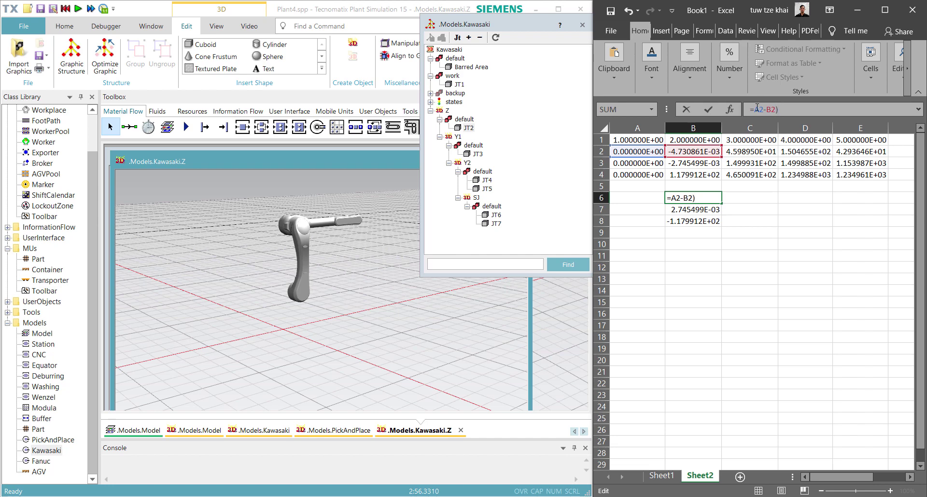
pyautogui.write('(')
pyautogui.click(789, 113)
pyautogui.press('Return')
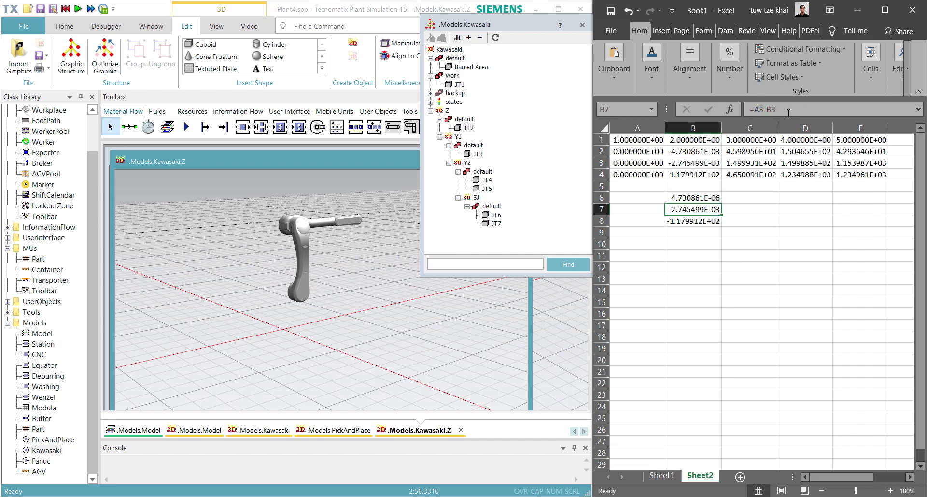
pyautogui.click(708, 198)
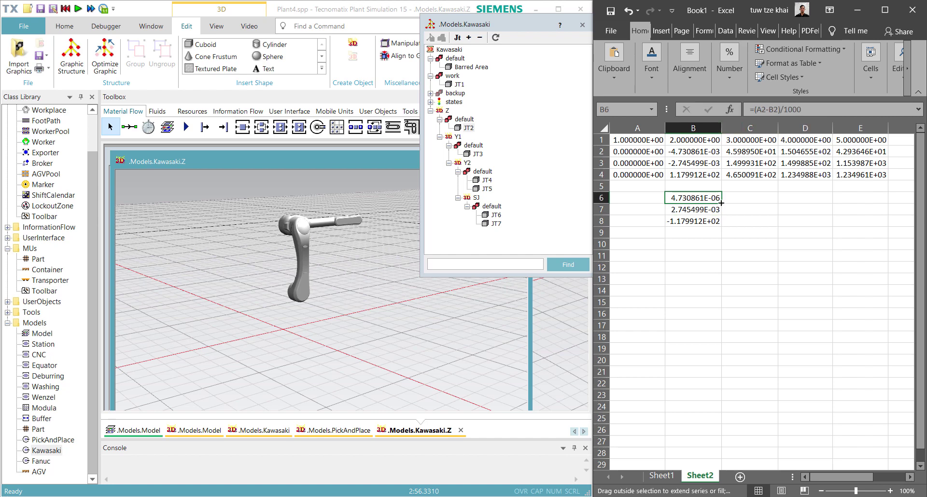
pyautogui.moveTo(721, 203); pyautogui.dragTo(717, 225)
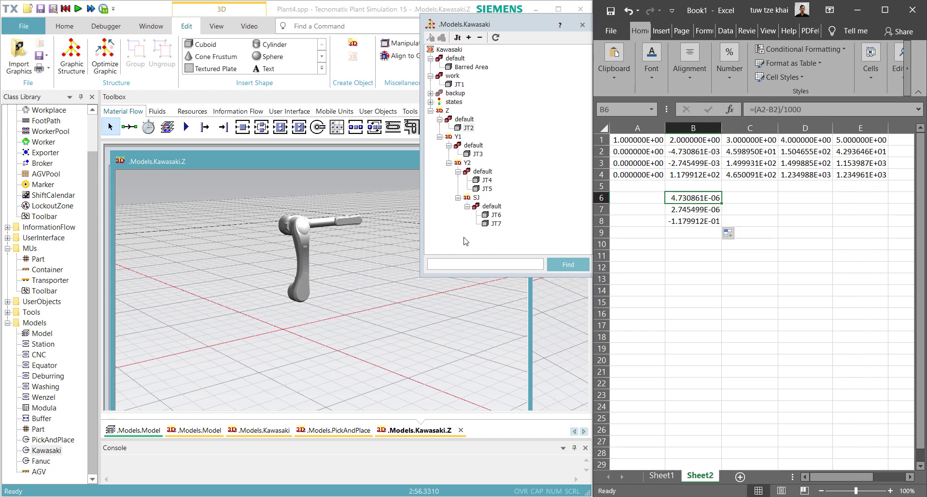
# - In JT2's 3D properties, set the X position to 4.730861E-06 and Y position to 2.745499E-06 from cells B6 and B7
pyautogui.rightClick(465, 128)
pyautogui.click(488, 142)
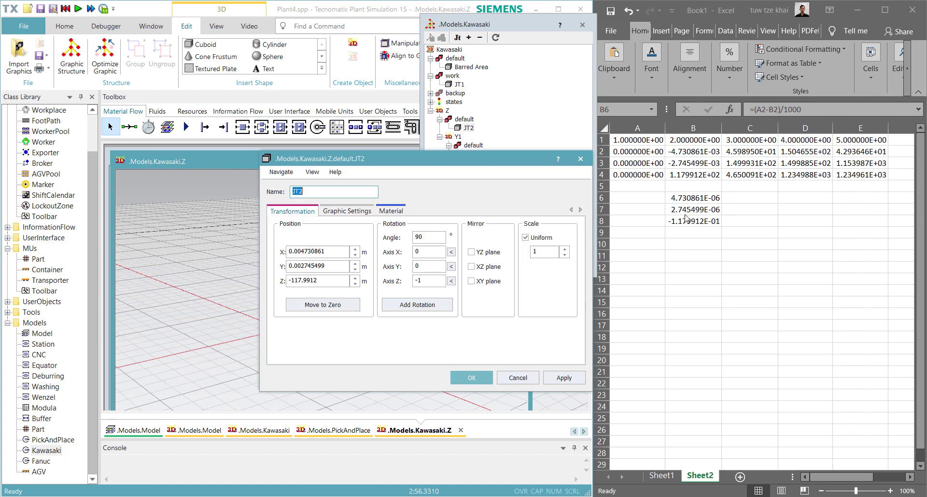
pyautogui.click(691, 197)
pyautogui.hotkey('ctrl', 'c')
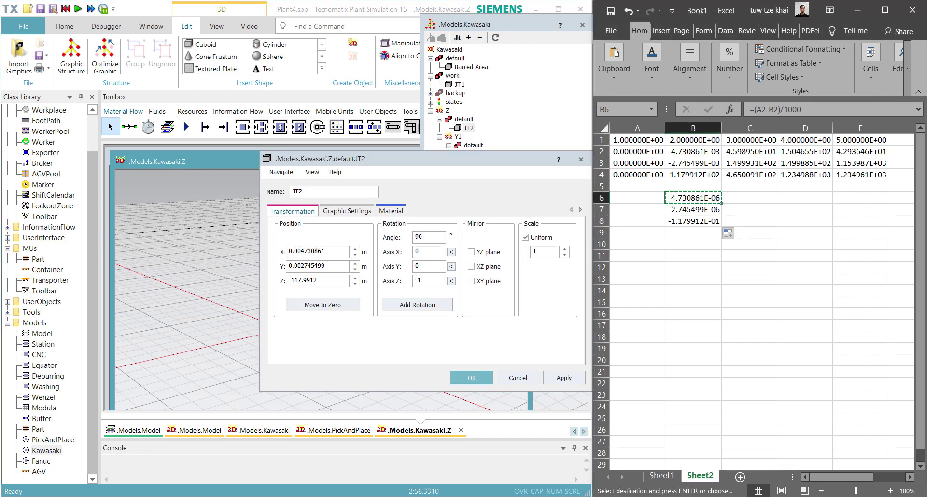
pyautogui.doubleClick(324, 251)
pyautogui.hotkey('ctrl', 'v')
pyautogui.click(700, 208)
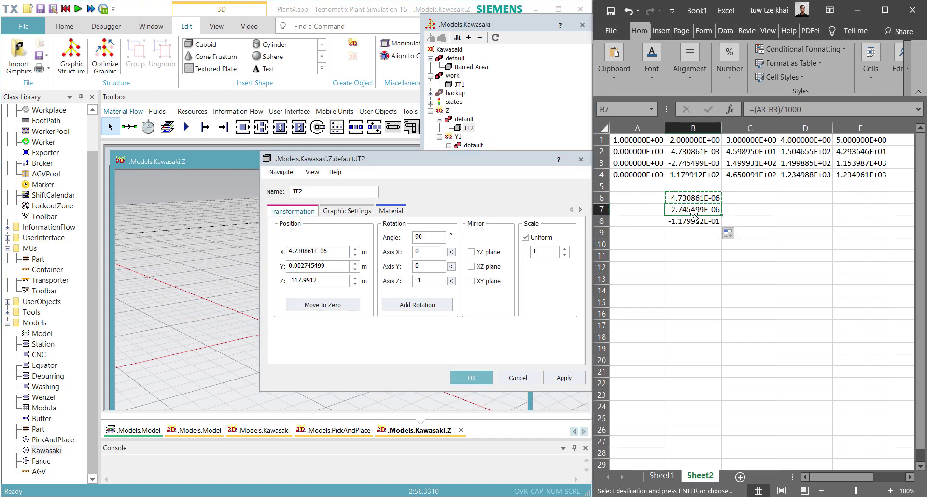
pyautogui.hotkey('ctrl', 'c')
pyautogui.click(314, 265)
pyautogui.doubleClick(314, 266)
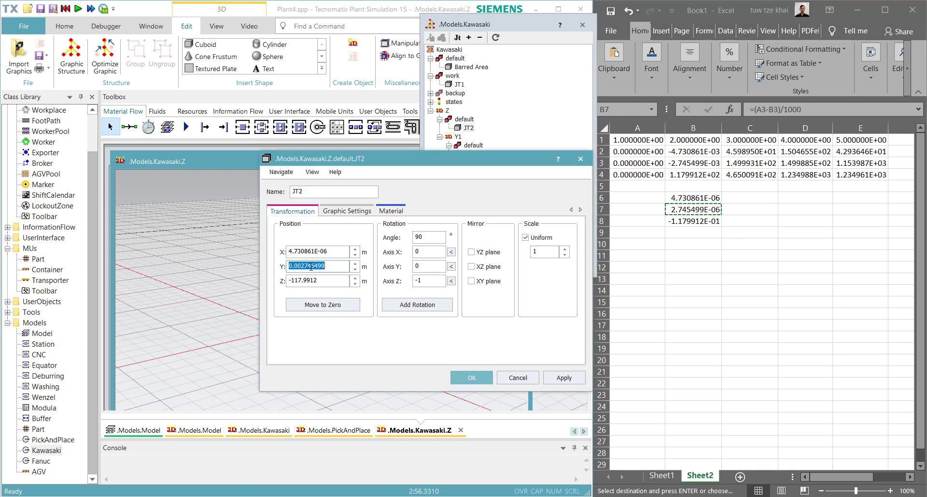
pyautogui.hotkey('ctrl', 'v')
# - Set JT2's Z position to -1.179912E-01 from cell B8, accept the properties and check the arm in the 3D view
pyautogui.click(679, 222)
pyautogui.hotkey('ctrl', 'c')
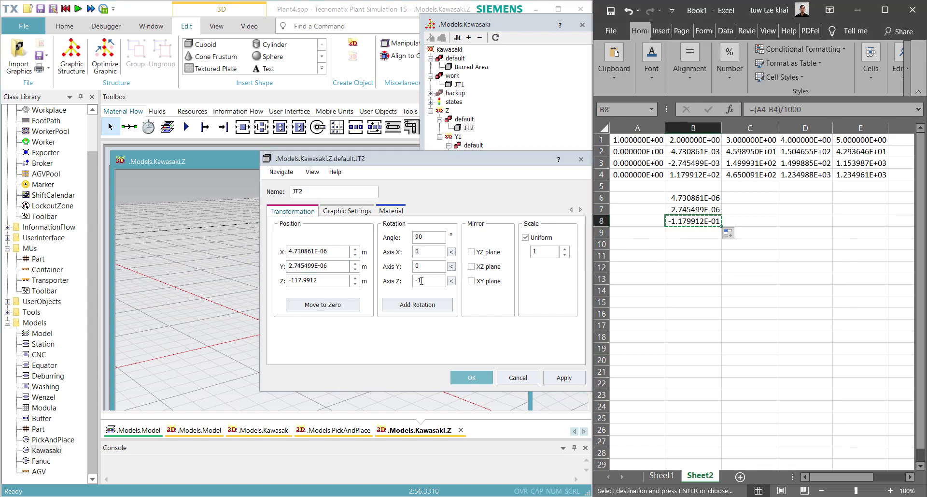
pyautogui.click(318, 280)
pyautogui.doubleClick(318, 280)
pyautogui.hotkey('ctrl', 'v')
pyautogui.click(472, 377)
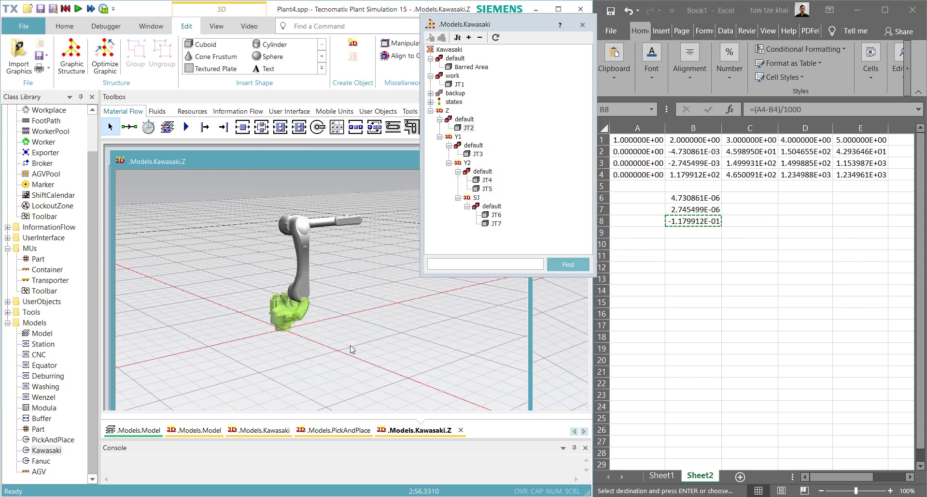
pyautogui.moveTo(337, 338)
pyautogui.mouseDown(button='right')
pyautogui.moveTo(364, 285)
pyautogui.moveTo(364, 231)
pyautogui.moveTo(325, 332)
pyautogui.moveTo(334, 327)
pyautogui.mouseUp(button='right')
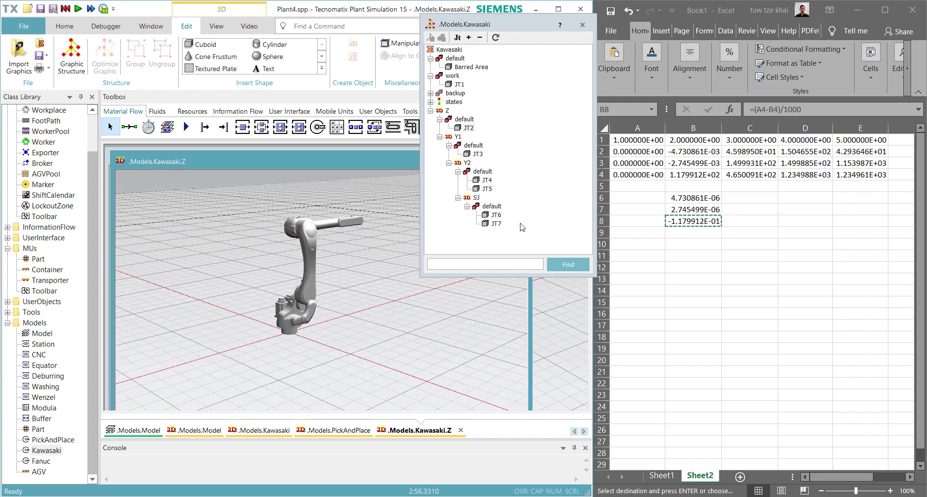
# - Open Y1's 3D properties and set its X position to 4.730861E-06 m from cell B6
pyautogui.click(457, 137)
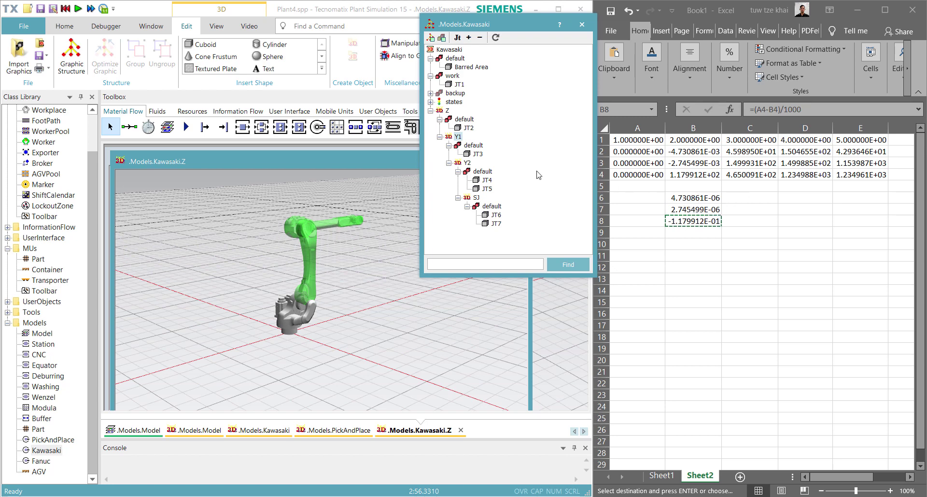
pyautogui.rightClick(457, 141)
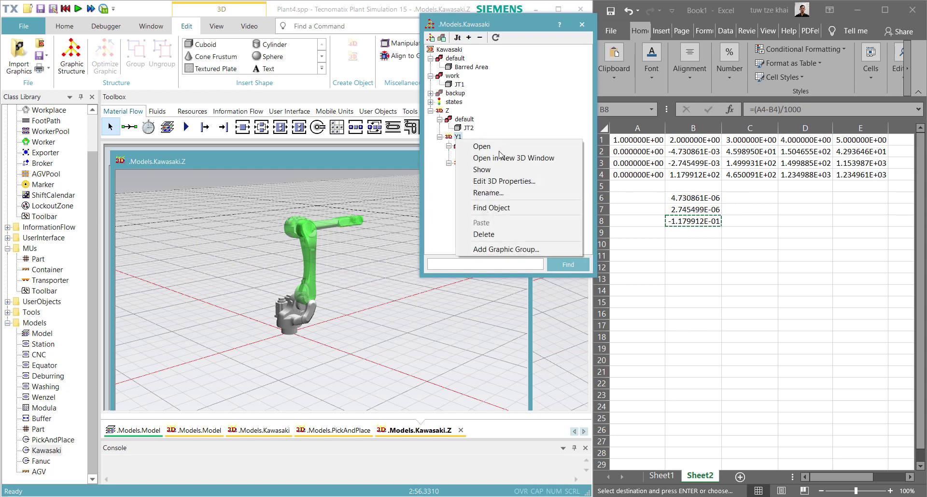
pyautogui.click(500, 181)
pyautogui.click(701, 198)
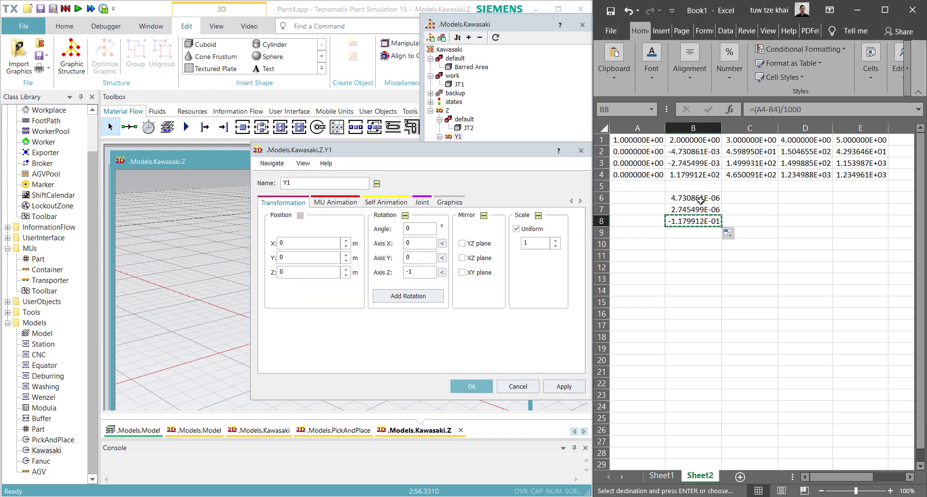
pyautogui.hotkey('ctrl', 'c')
pyautogui.doubleClick(287, 241)
pyautogui.hotkey('ctrl', 'v')
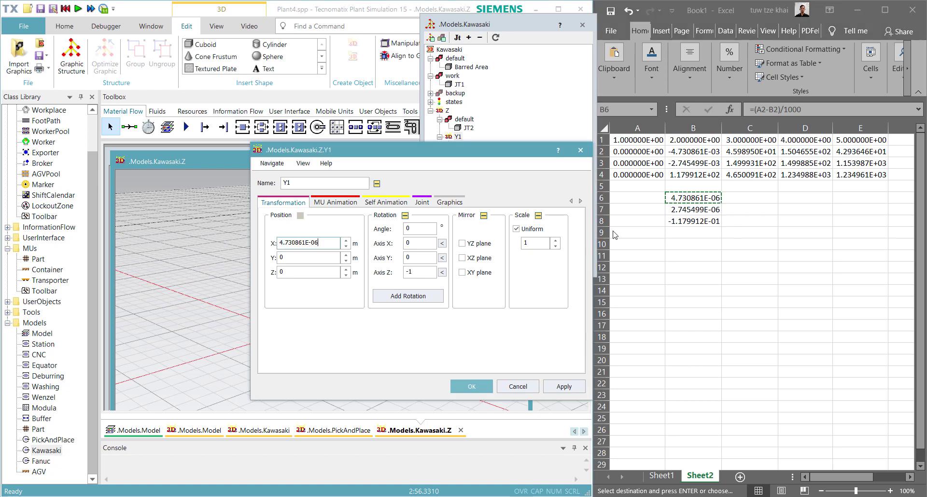
# - Set Y1's Y position to 2.745499E-06 m and Z position to -1.179912E-01 m from cells B7 and B8, accept, and check the arm
pyautogui.click(701, 209)
pyautogui.hotkey('ctrl', 'c')
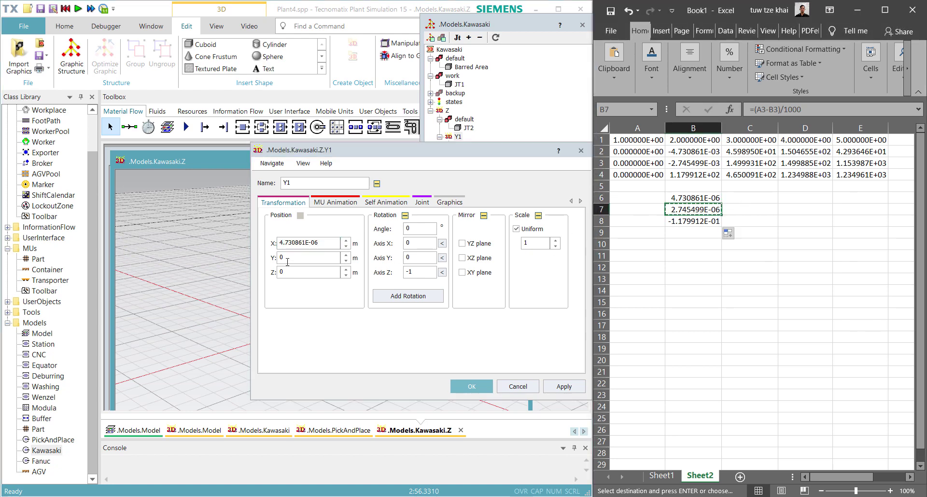
pyautogui.doubleClick(329, 257)
pyautogui.hotkey('ctrl', 'v')
pyautogui.click(691, 221)
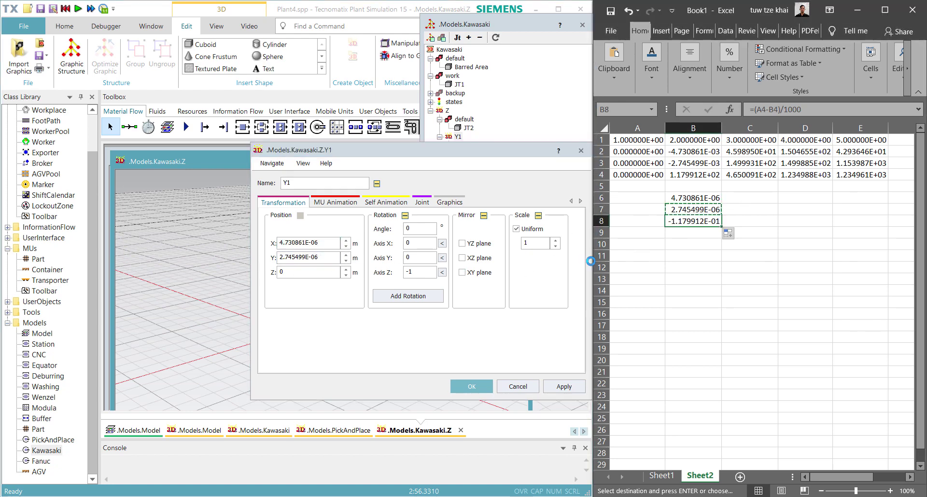
pyautogui.hotkey('ctrl', 'c')
pyautogui.doubleClick(297, 270)
pyautogui.hotkey('ctrl', 'v')
pyautogui.click(476, 382)
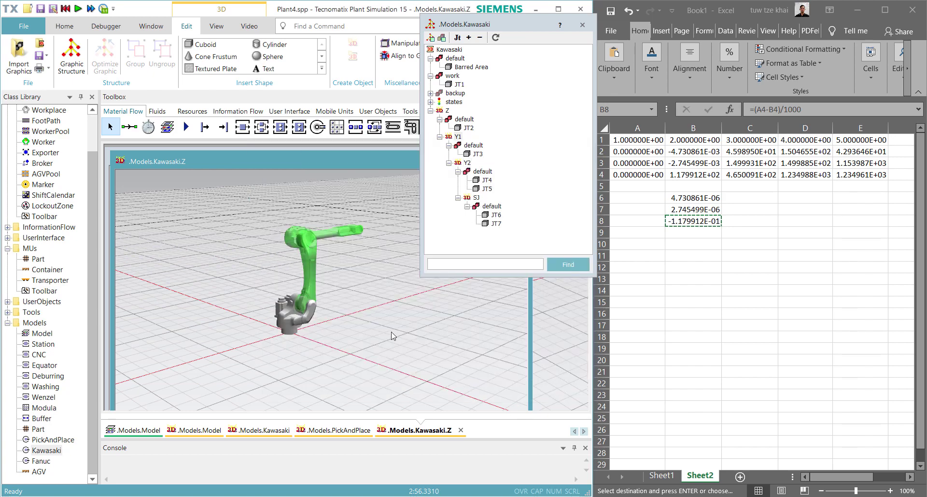
pyautogui.moveTo(426, 337); pyautogui.dragTo(387, 335)
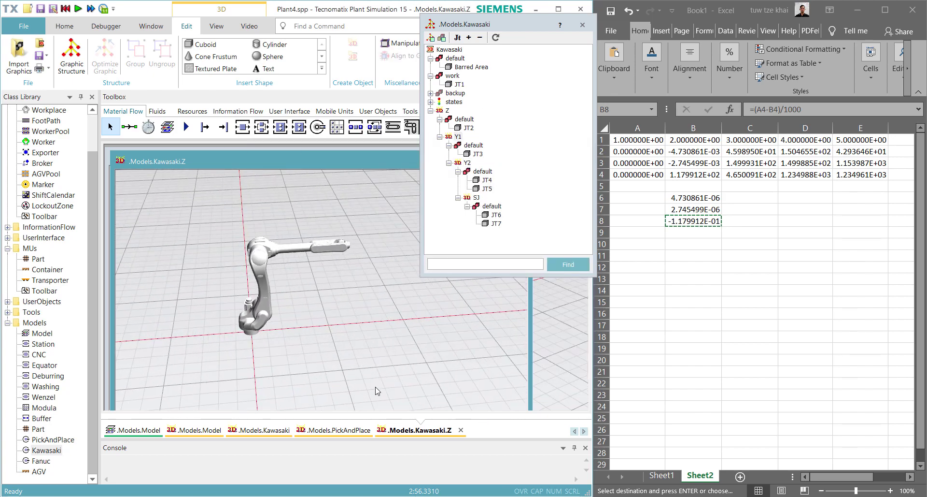
# - In object Z's joint properties, change the type to Revolute Joint, set the velocity to 10 °/s and accept
pyautogui.click(439, 112)
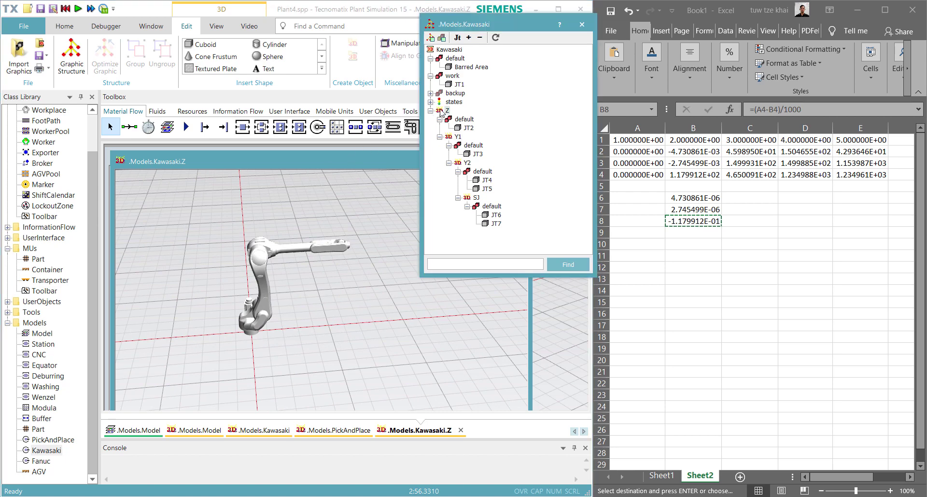
pyautogui.rightClick(439, 112)
pyautogui.click(493, 151)
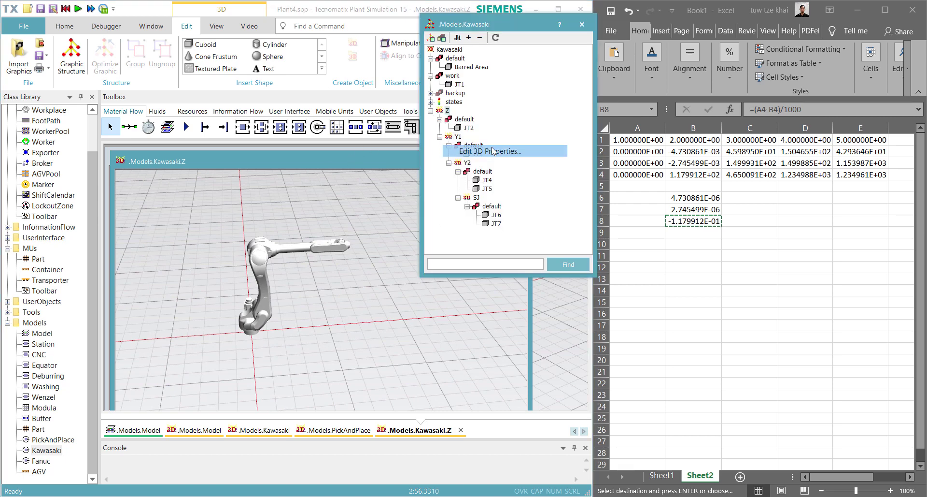
pyautogui.click(422, 202)
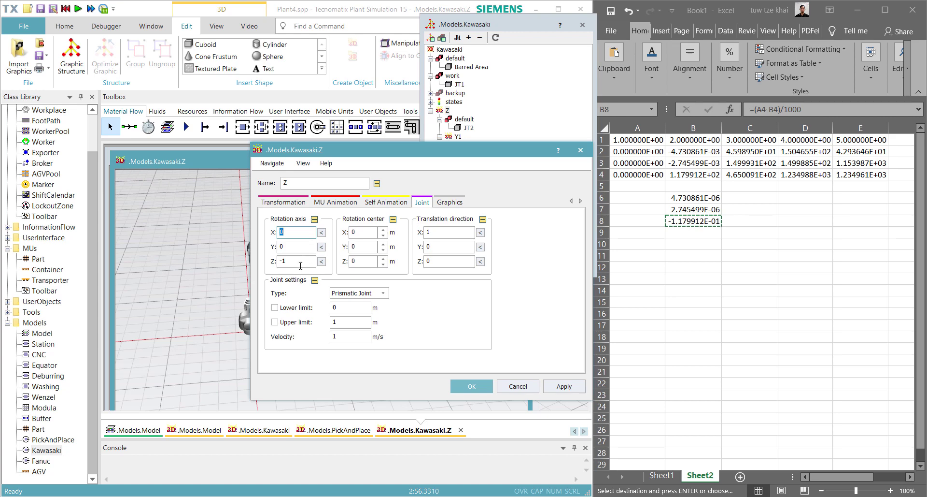
pyautogui.click(355, 336)
pyautogui.click(374, 293)
pyautogui.click(355, 308)
pyautogui.click(352, 337)
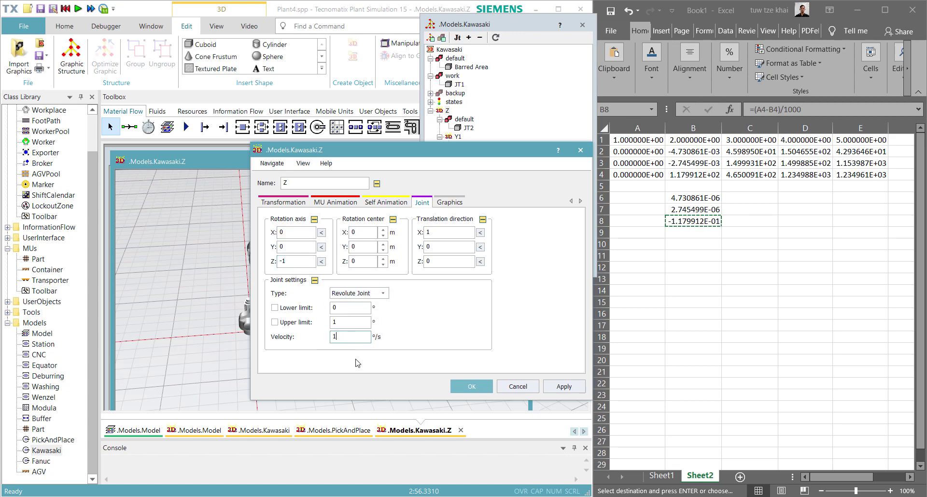
pyautogui.write('0')
pyautogui.click(469, 386)
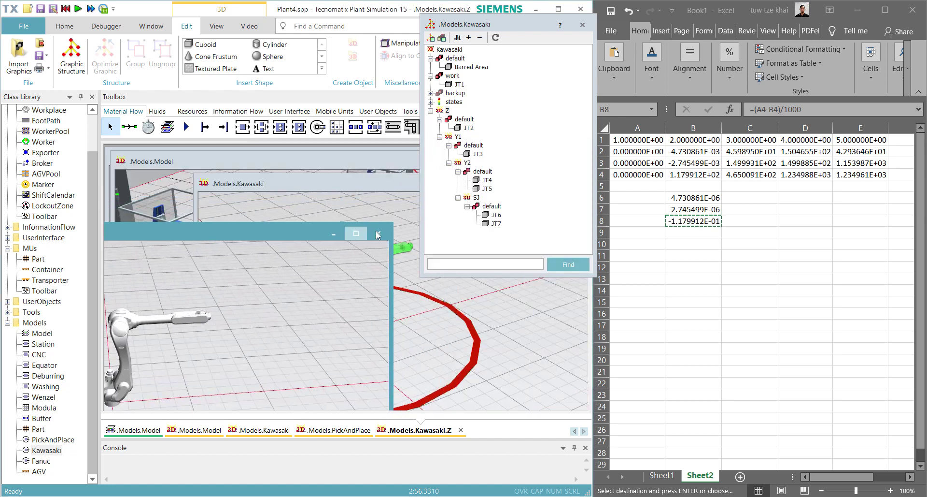
# - Open Y1 in a new 3D window and inspect its part of the arm
pyautogui.rightClick(456, 136)
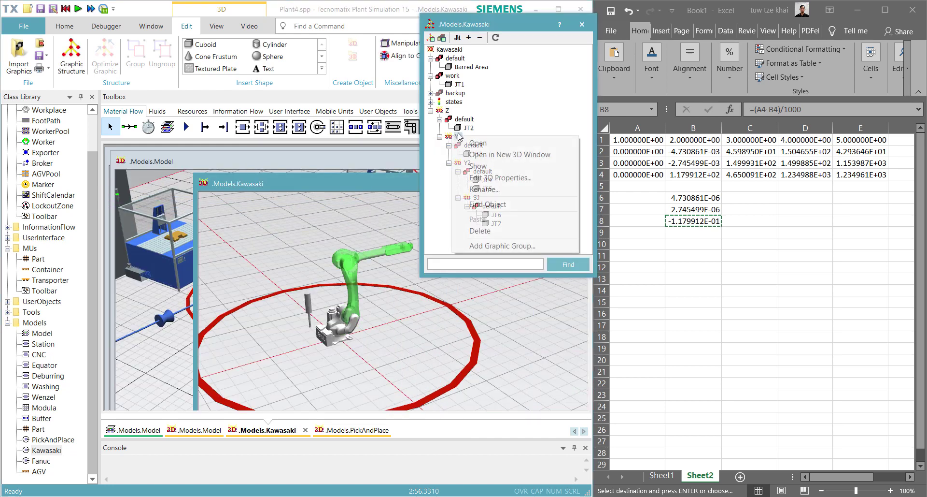
pyautogui.click(509, 155)
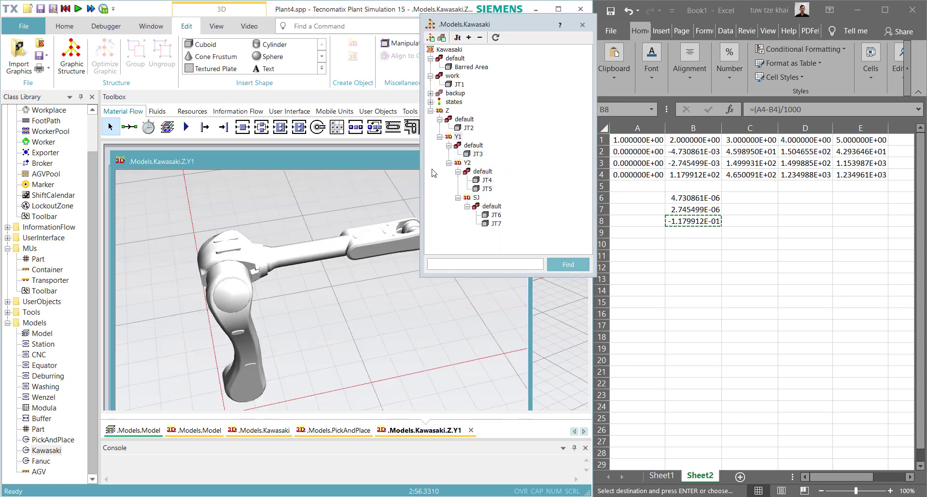
pyautogui.moveTo(334, 294); pyautogui.dragTo(478, 287, button='right')
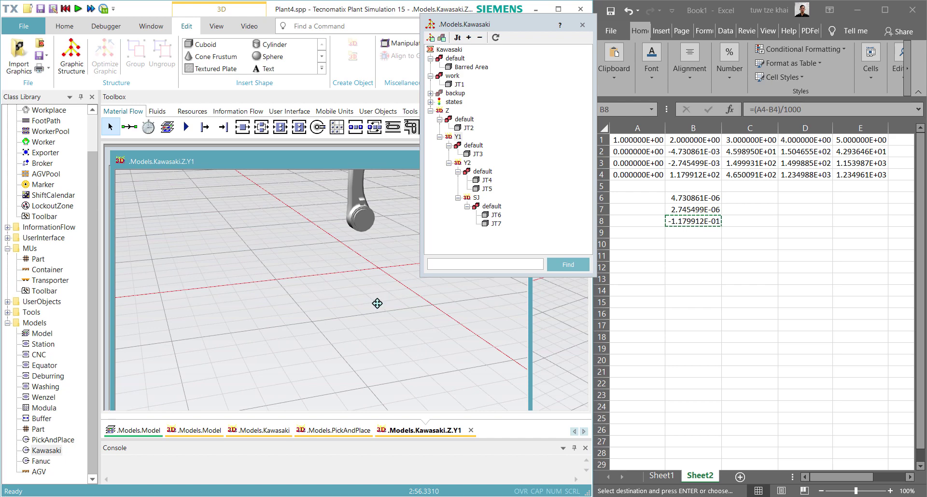
# - Copy the offset formulas from cells B6:B8 across to C6:C8, giving =(B2-C2)/1000 in C6
pyautogui.click(748, 202)
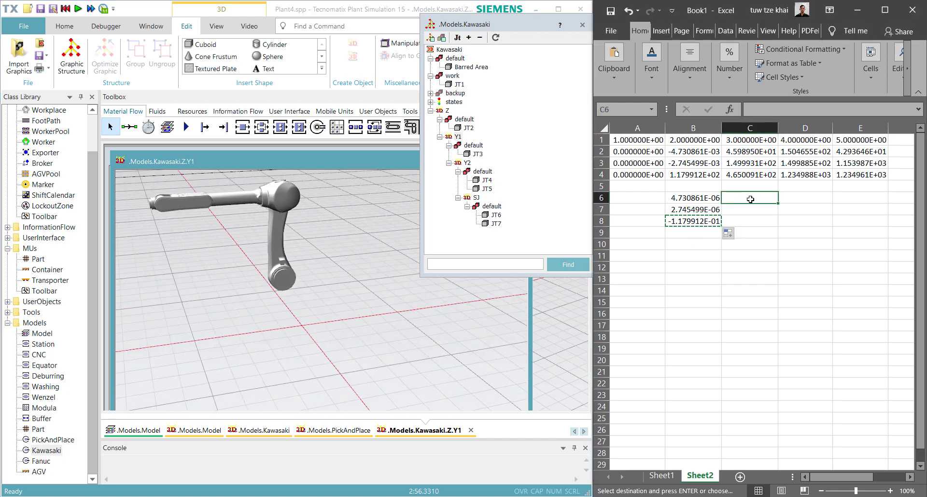
pyautogui.click(713, 198)
pyautogui.moveTo(722, 202); pyautogui.dragTo(775, 227)
pyautogui.click(761, 201)
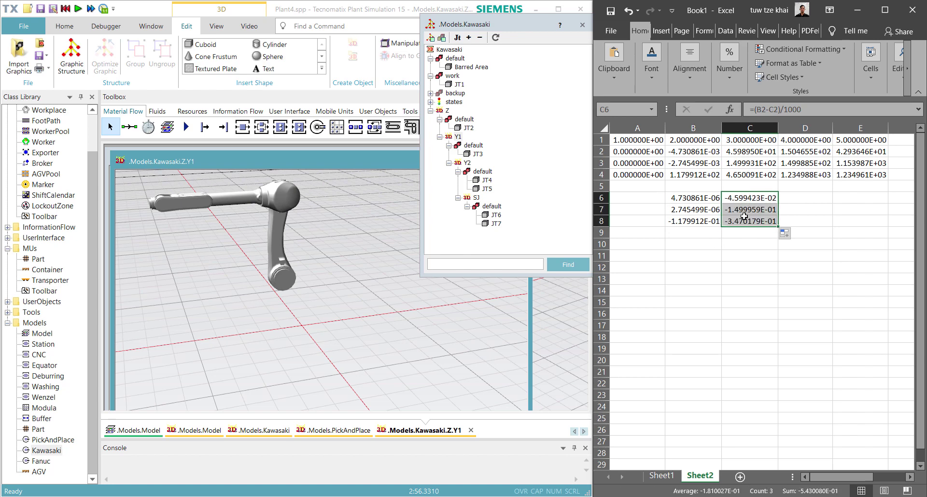
# - Open JT3's 3D properties and set its X position to -4.599423E-02 m from cell C6
pyautogui.click(476, 154)
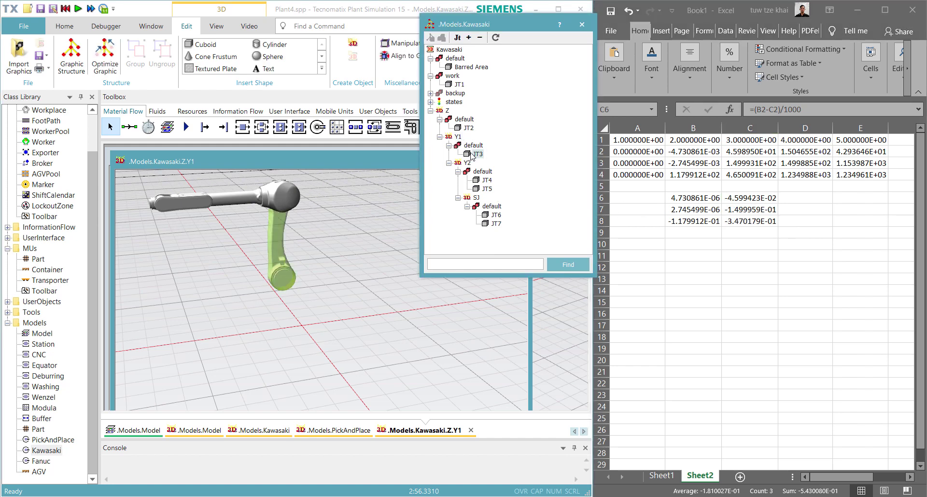
pyautogui.rightClick(476, 153)
pyautogui.click(524, 172)
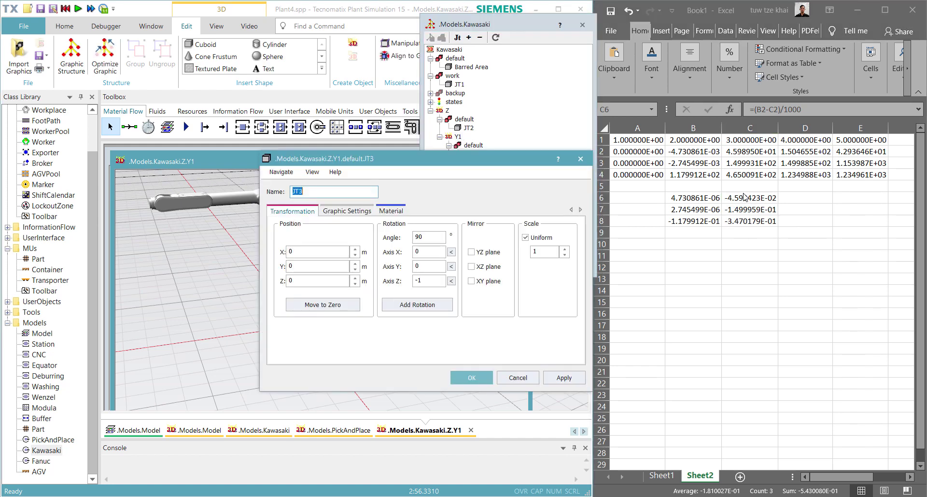
pyautogui.click(745, 198)
pyautogui.click(748, 199)
pyautogui.hotkey('ctrl', 'c')
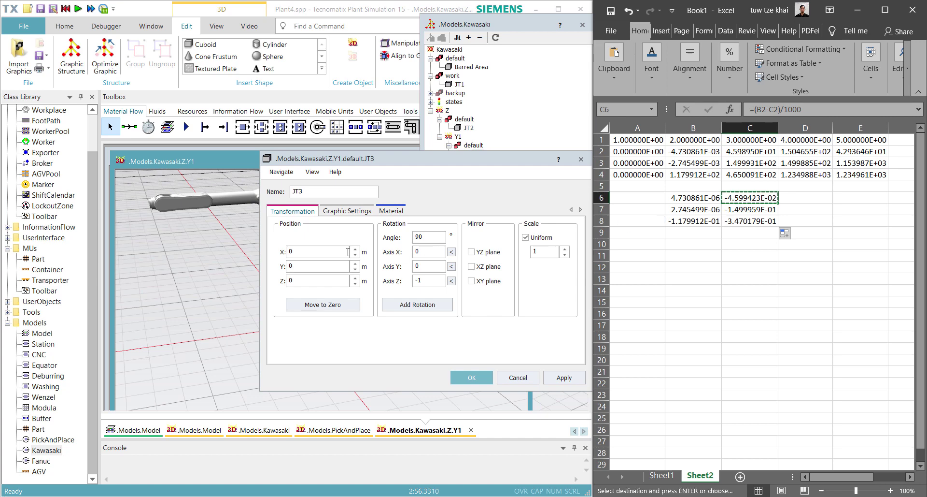
pyautogui.click(308, 265)
pyautogui.press('Tab')
pyautogui.hotkey('ctrl', 'v')
# - Set JT3's Y position to -1.499959E-01 m from cell C7
pyautogui.click(739, 209)
pyautogui.hotkey('ctrl', 'c')
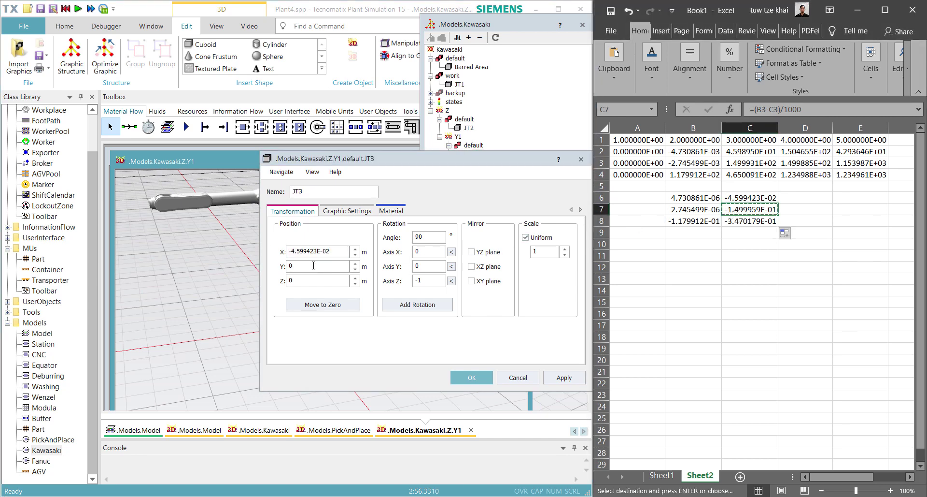
pyautogui.hotkey('alt', 'Tab')
pyautogui.press('Tab')
pyautogui.hotkey('ctrl', 'v')
# - Set JT3's Z position to -3.470179E-01 m from cell C8, accept the properties and check the arm in the 3D view
pyautogui.click(732, 219)
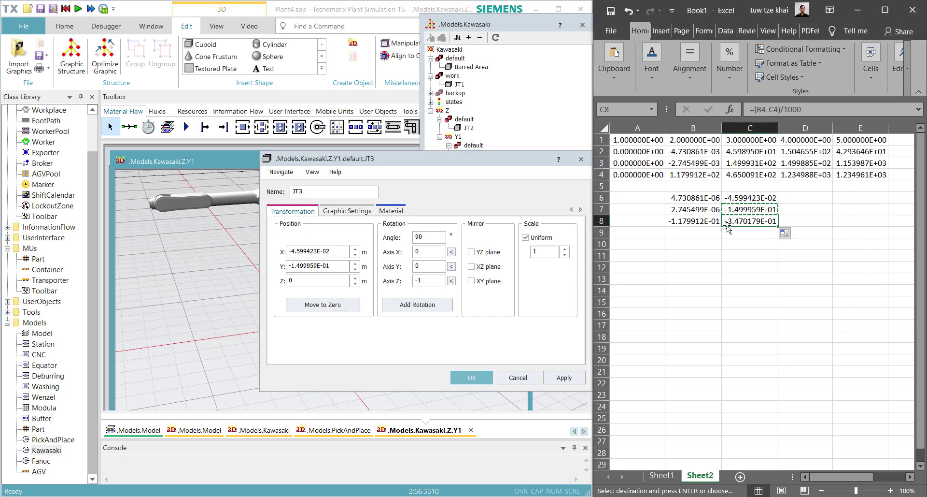
pyautogui.hotkey('ctrl', 'c')
pyautogui.hotkey('alt', 'Tab')
pyautogui.doubleClick(288, 281)
pyautogui.hotkey('ctrl', 'v')
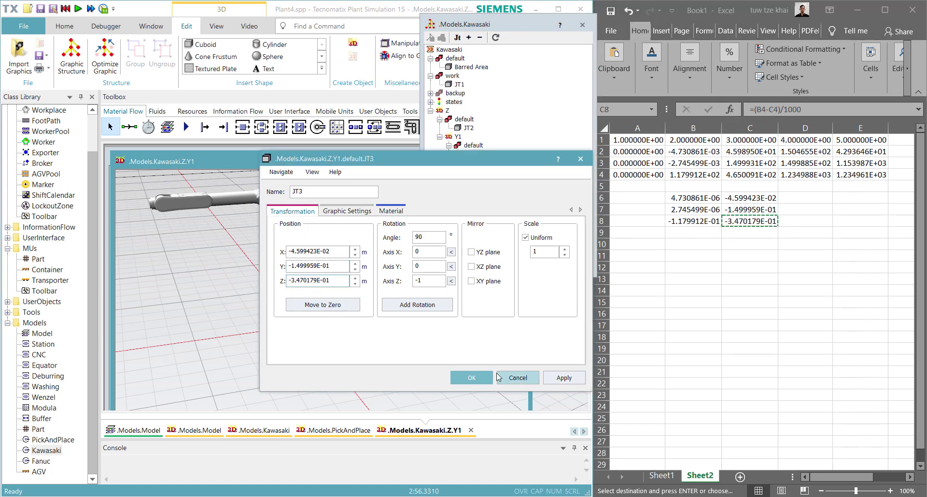
pyautogui.click(473, 376)
pyautogui.click(371, 348)
pyautogui.moveTo(364, 342)
pyautogui.mouseDown()
pyautogui.moveTo(347, 325)
pyautogui.moveTo(439, 331)
pyautogui.moveTo(346, 327)
pyautogui.moveTo(377, 331)
pyautogui.moveTo(358, 335)
pyautogui.moveTo(373, 333)
pyautogui.moveTo(360, 324)
pyautogui.mouseUp()
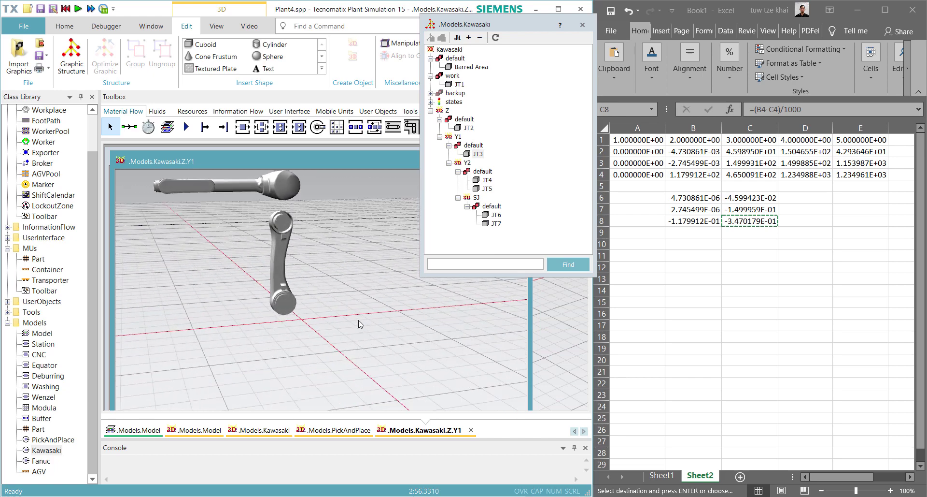
# - Reset JT3's X, Y and Z positions to 0 in its 3D properties and accept
pyautogui.click(474, 153)
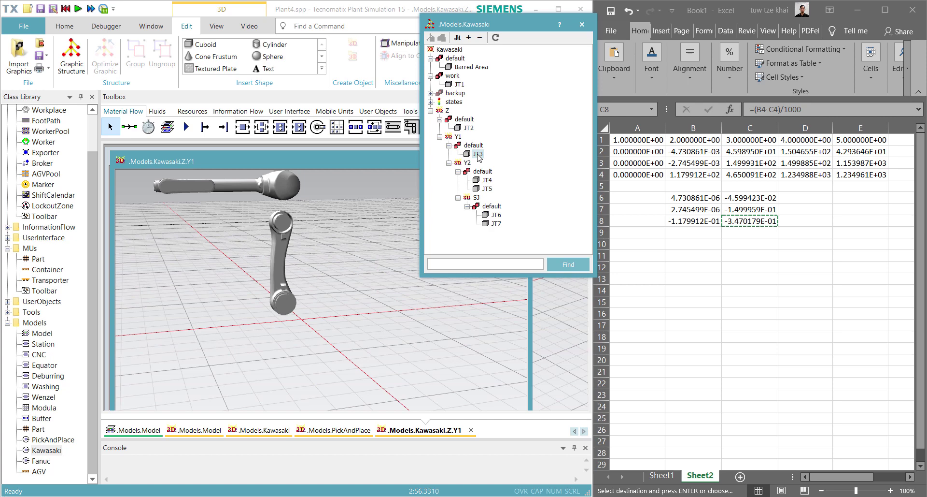
pyautogui.rightClick(478, 154)
pyautogui.click(507, 166)
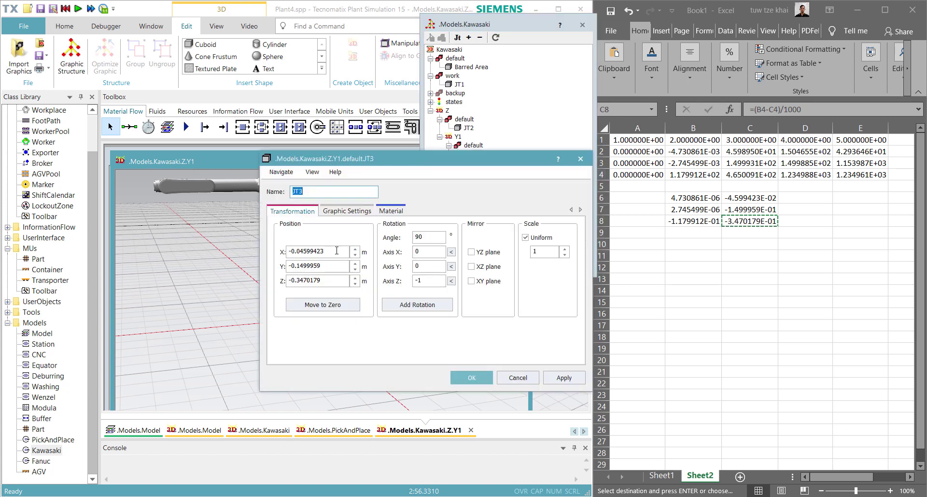
pyautogui.click(331, 251)
pyautogui.moveTo(334, 252); pyautogui.dragTo(270, 250)
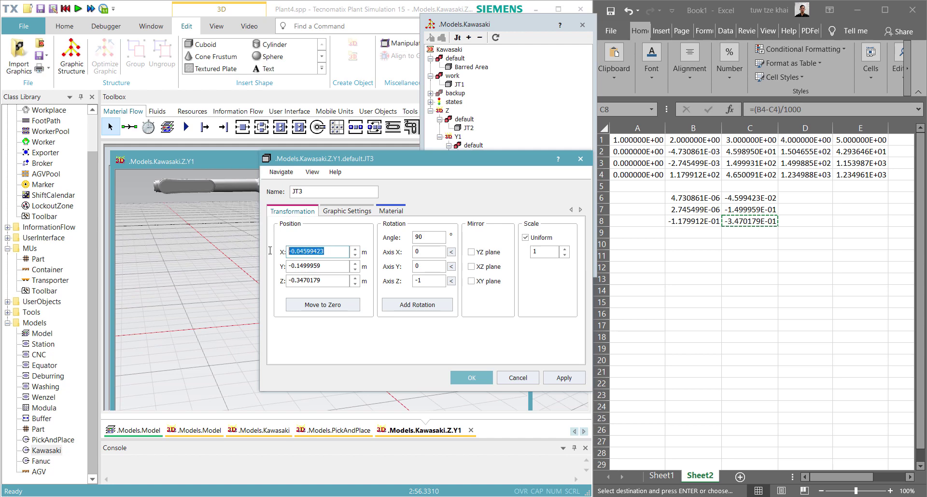
pyautogui.write('0')
pyautogui.press('Tab')
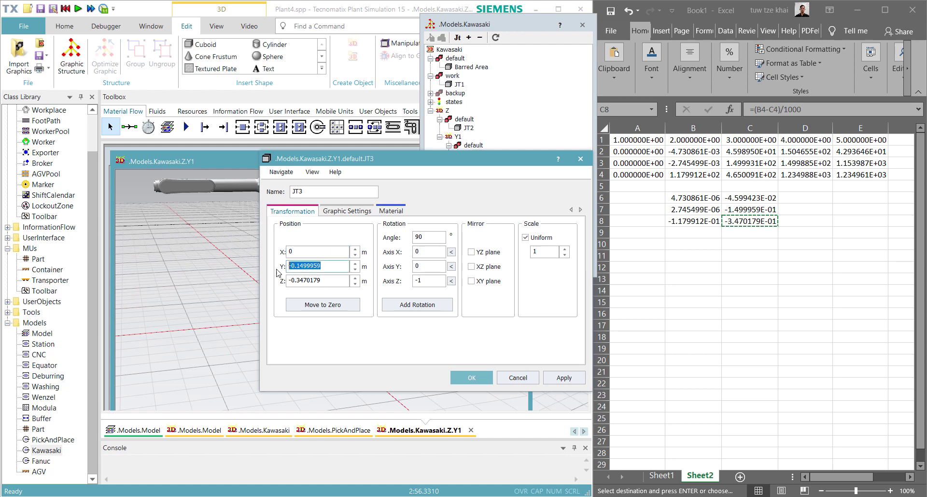
pyautogui.write('0')
pyautogui.press('Tab')
pyautogui.write('0')
pyautogui.click(472, 378)
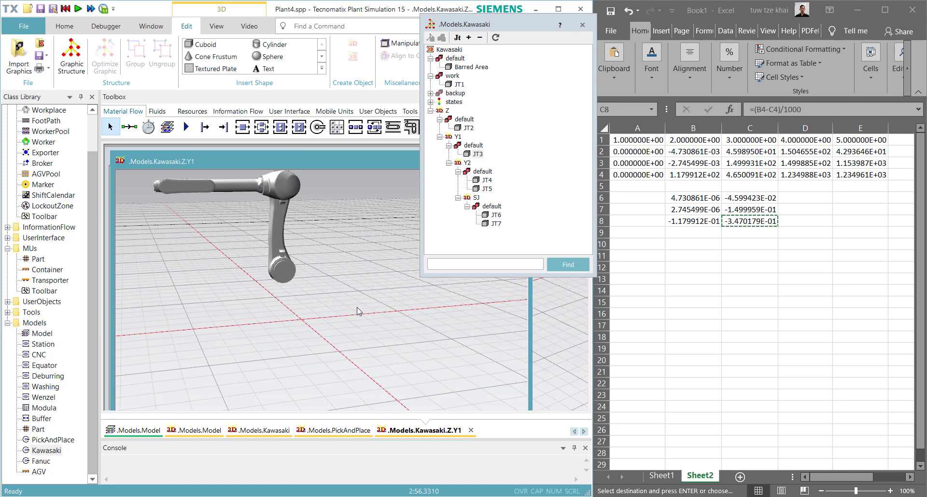
# - Inspect the arm, and compare the joint coordinates in cells A4, B4 and C4 with the offset formula in C8
pyautogui.moveTo(362, 309); pyautogui.dragTo(306, 322, button='right')
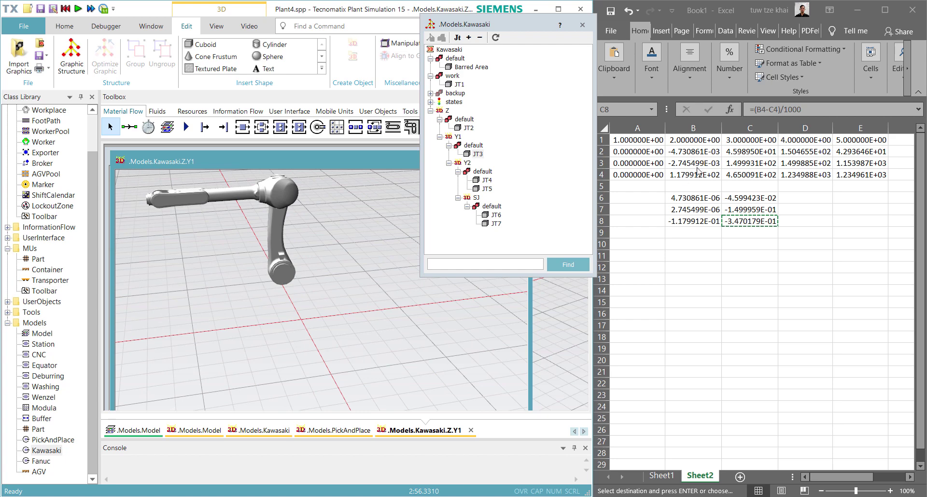
pyautogui.click(636, 177)
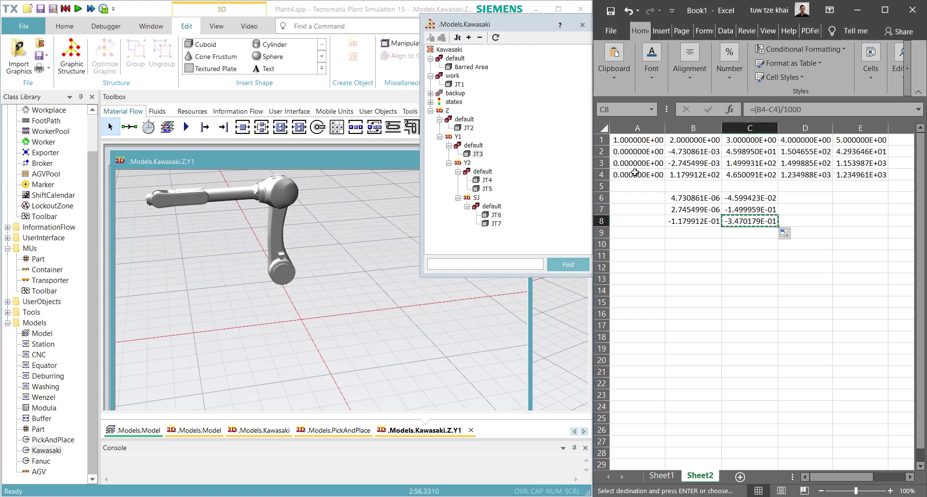
pyautogui.click(629, 173)
pyautogui.click(696, 175)
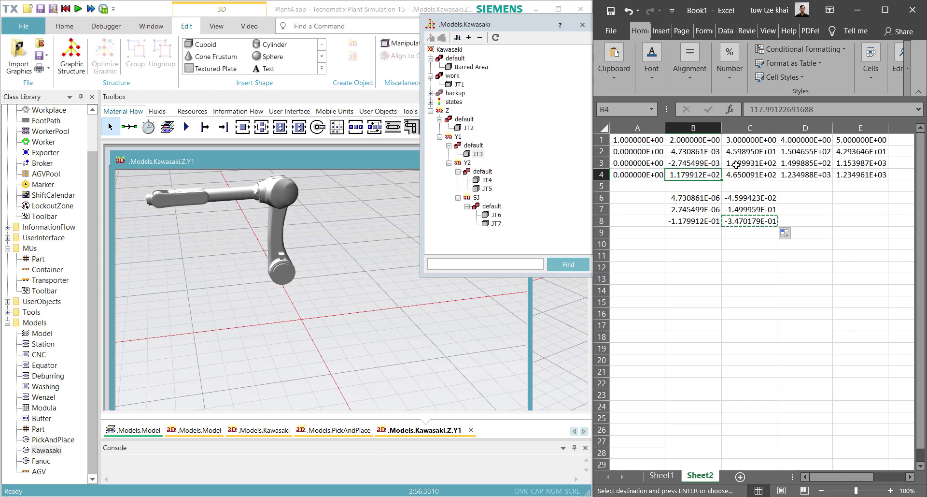
pyautogui.click(750, 183)
pyautogui.click(739, 174)
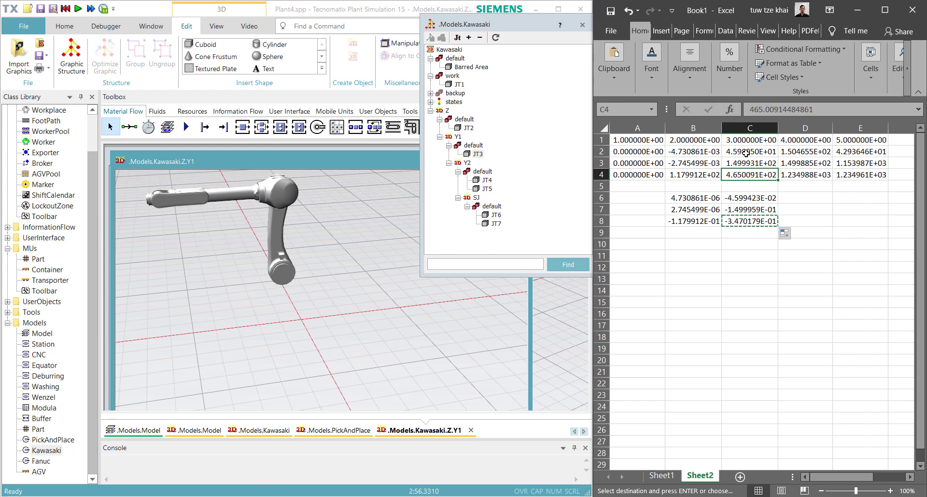
pyautogui.click(746, 222)
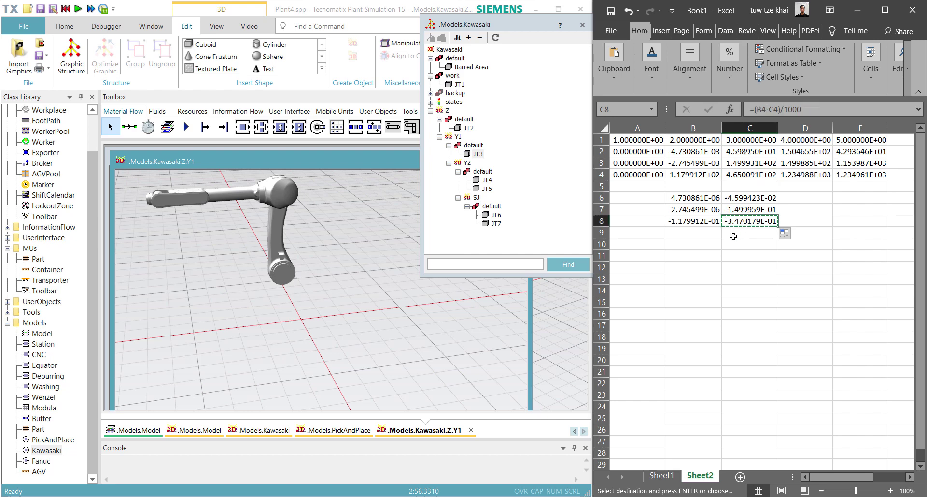
# - Compare the joint Z coordinates in cells C4 and B4 and inspect the arm under Y1 in the 3D view
pyautogui.click(739, 178)
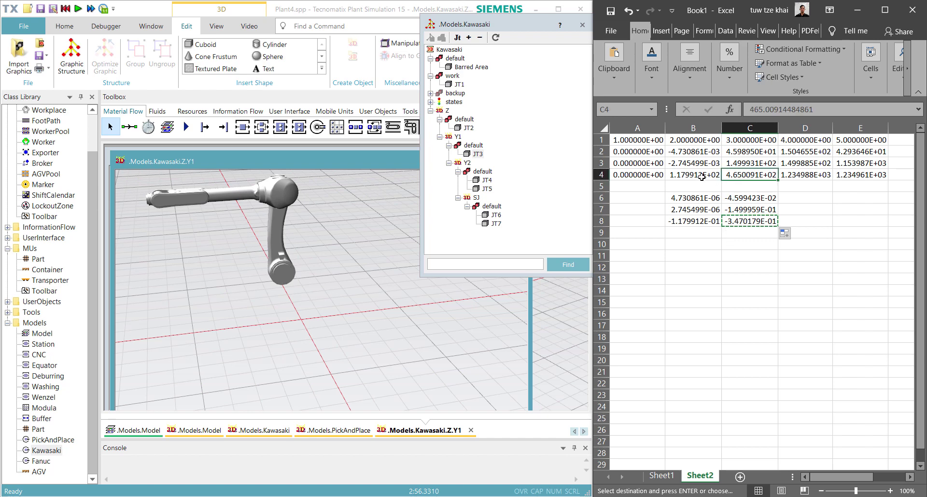
pyautogui.click(698, 174)
pyautogui.click(751, 174)
pyautogui.click(691, 170)
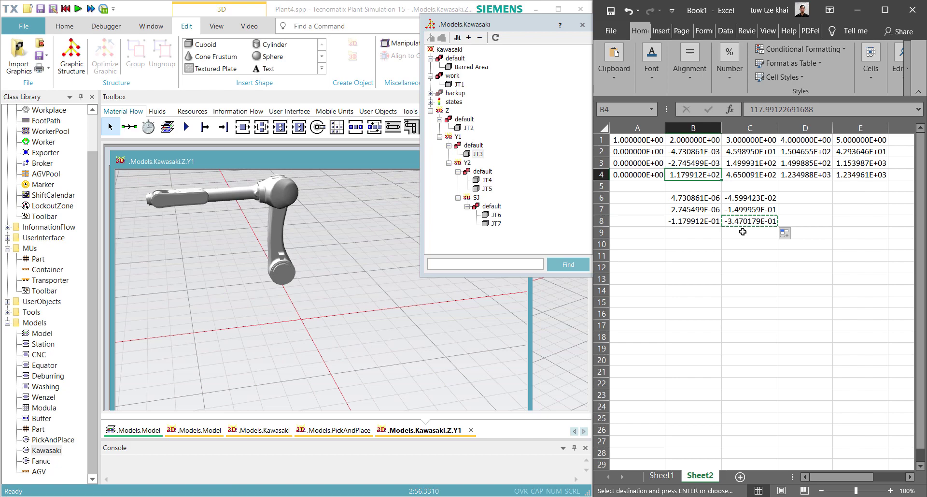
pyautogui.click(458, 138)
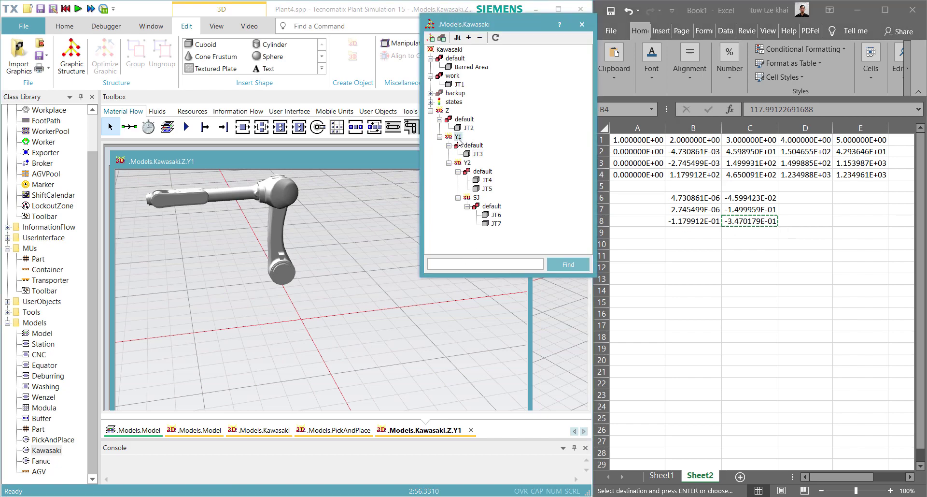
pyautogui.moveTo(338, 253); pyautogui.dragTo(308, 268, button='right')
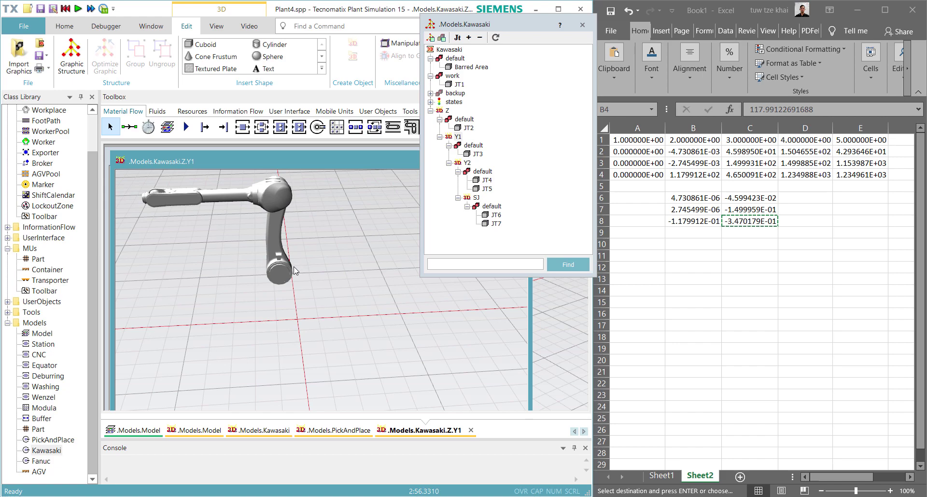
pyautogui.moveTo(314, 294); pyautogui.dragTo(259, 420, button='right')
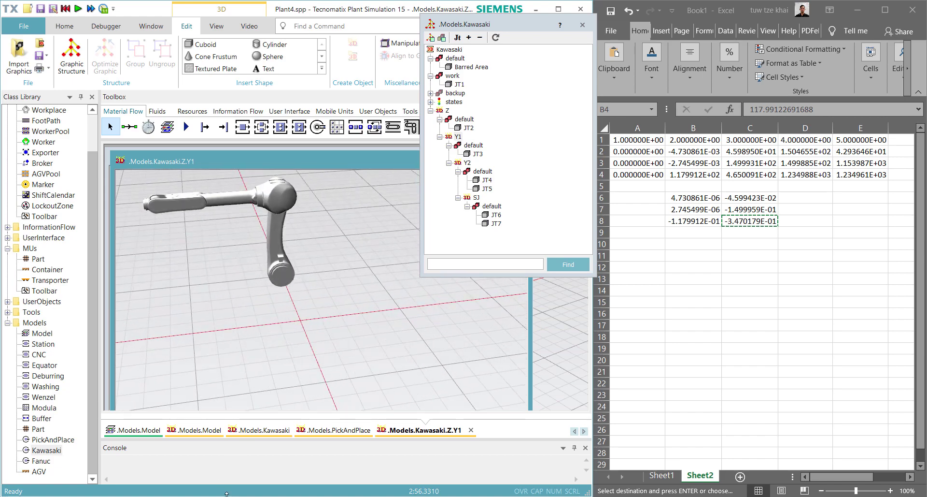
# - Switch to NX, fit the whole robot in view and locate Point (71) and Point (72) on it
pyautogui.hotkey('alt', 'Tab')
pyautogui.scroll(-5, 549, 278)
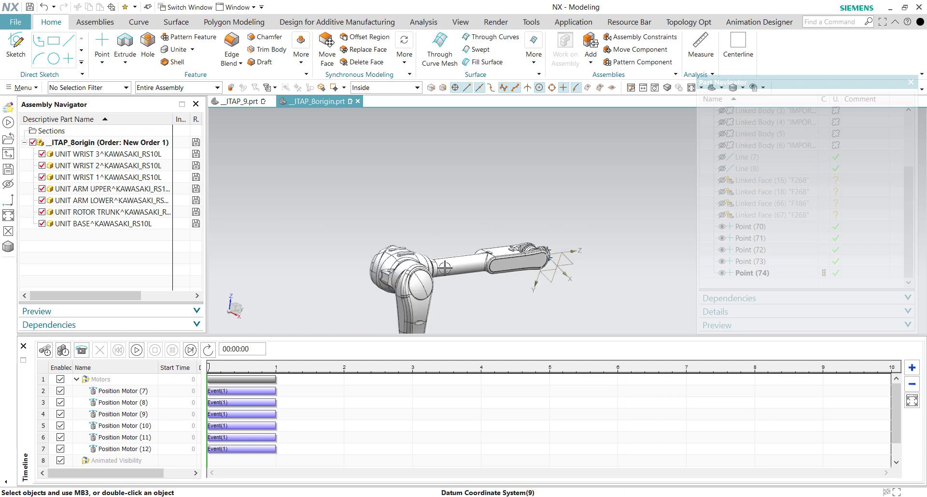
pyautogui.moveTo(388, 203); pyautogui.dragTo(420, 220, button='middle')
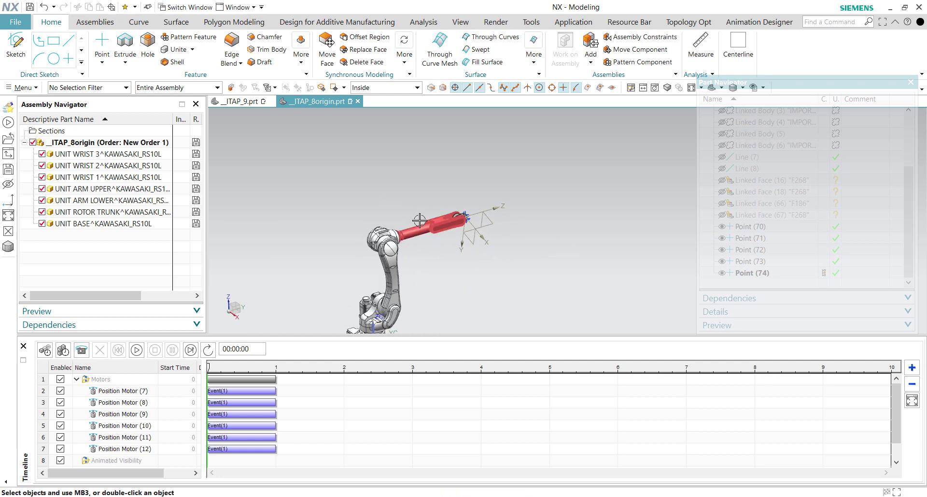
pyautogui.hotkey('ctrl', 'f')
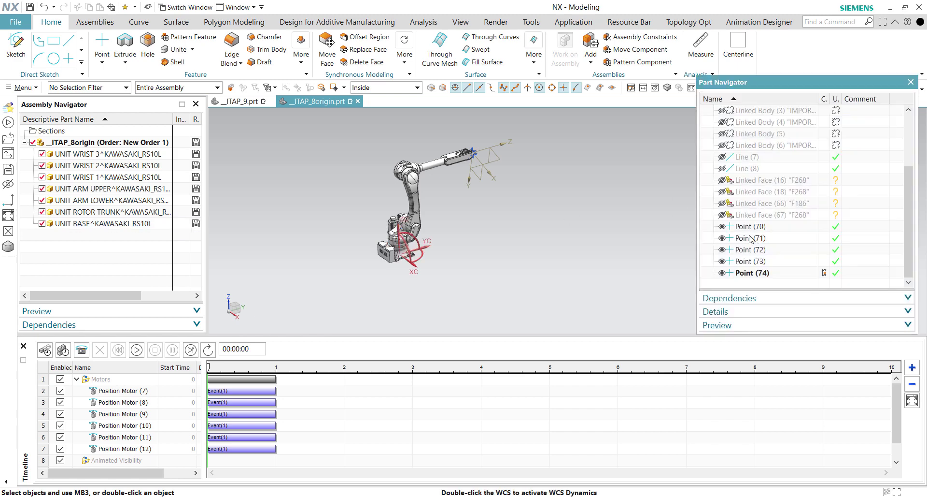
pyautogui.click(751, 238)
pyautogui.click(748, 250)
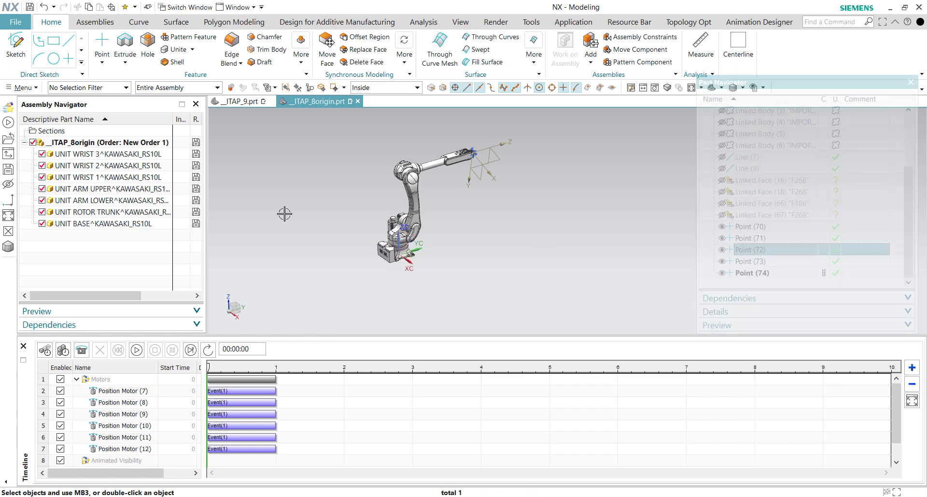
# - Hide the base, rotor trunk and lower arm components and compare the positions of Point (71) and Point (72)
pyautogui.click(42, 223)
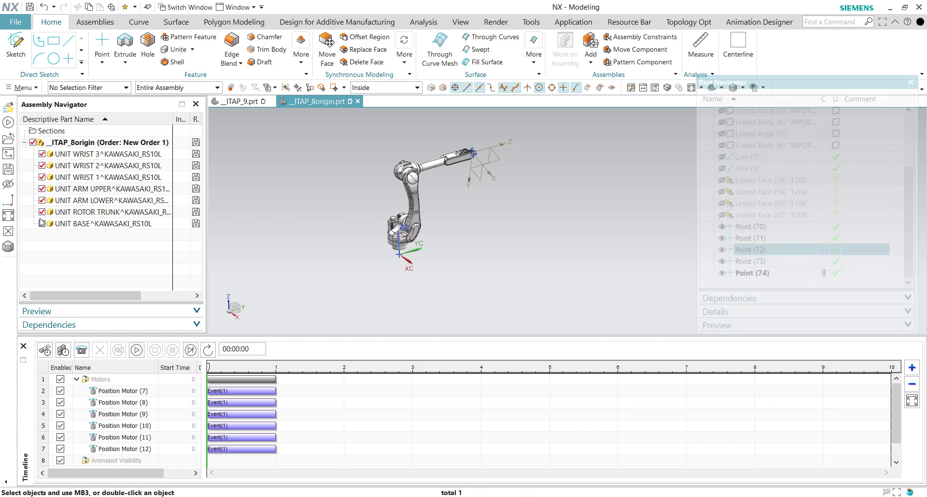
pyautogui.click(42, 211)
pyautogui.click(42, 200)
pyautogui.moveTo(426, 234)
pyautogui.mouseDown(button='middle')
pyautogui.moveTo(420, 229)
pyautogui.moveTo(434, 232)
pyautogui.mouseUp(button='middle')
pyautogui.click(768, 242)
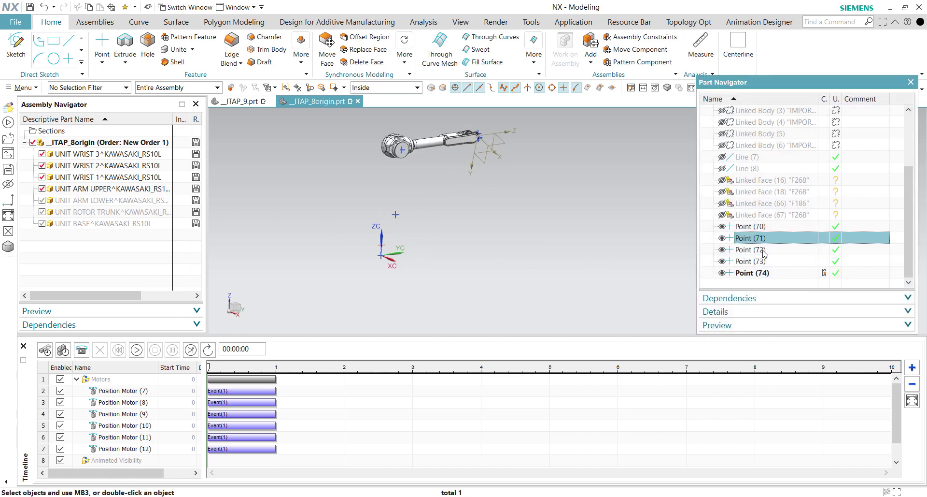
pyautogui.click(763, 250)
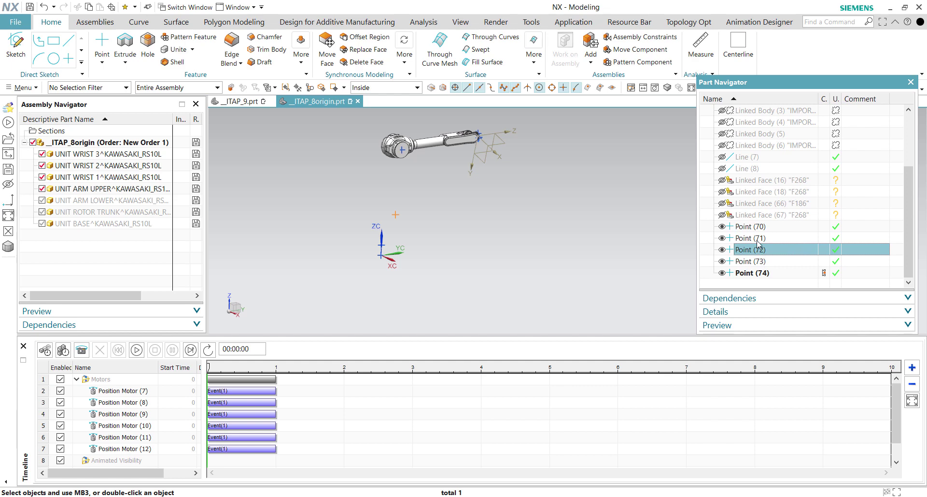
pyautogui.click(757, 241)
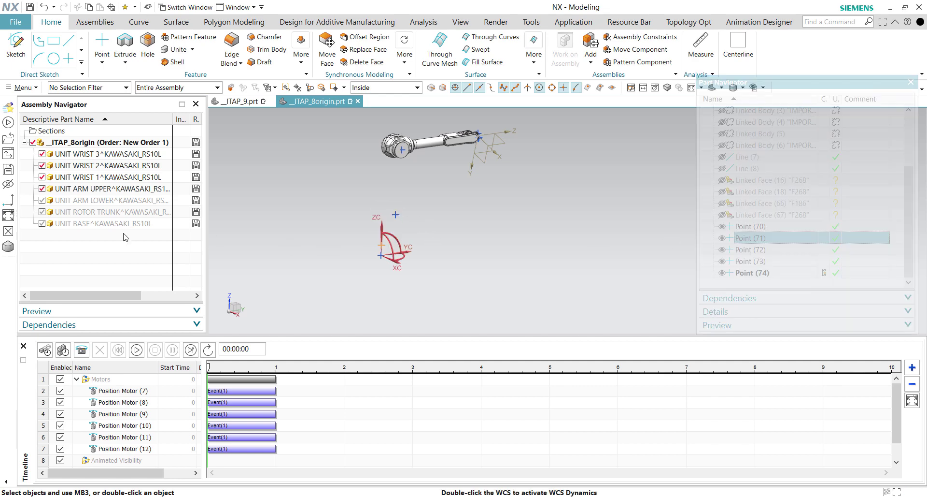
# - Show the rotor trunk again and examine Point (72) relative to it from several angles
pyautogui.click(42, 212)
pyautogui.moveTo(425, 232); pyautogui.dragTo(385, 238, button='middle')
pyautogui.scroll(5, 480, 214)
pyautogui.scroll(-5, 451, 216)
pyautogui.moveTo(451, 215)
pyautogui.mouseDown(button='middle')
pyautogui.moveTo(424, 230)
pyautogui.moveTo(454, 218)
pyautogui.mouseUp(button='middle')
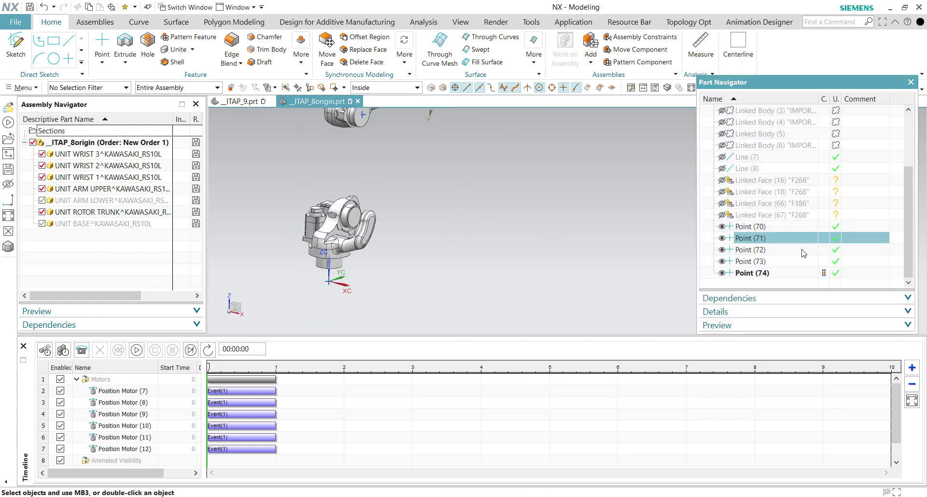
pyautogui.click(803, 250)
pyautogui.moveTo(615, 245); pyautogui.dragTo(555, 244, button='middle')
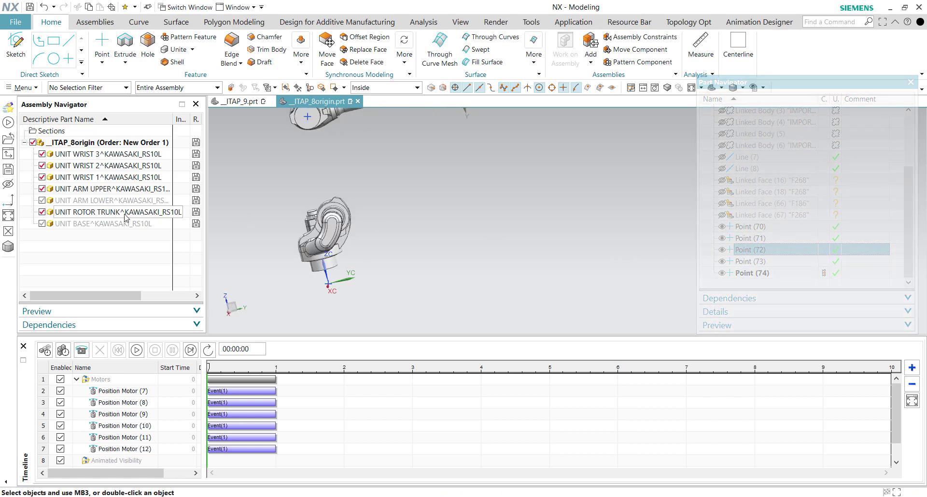
# - Hide the rotor trunk, show the lower arm and locate Point (71) relative to it
pyautogui.click(42, 212)
pyautogui.click(42, 200)
pyautogui.moveTo(251, 234); pyautogui.dragTo(330, 234, button='middle')
pyautogui.click(743, 239)
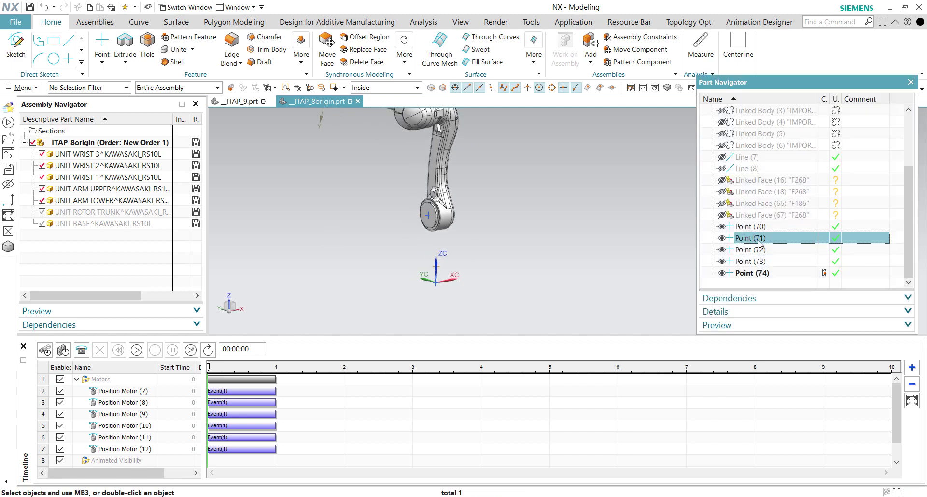
# - Check the WCS coordinates of Point (72) and Point (71), leaving both points unmodified
pyautogui.doubleClick(750, 251)
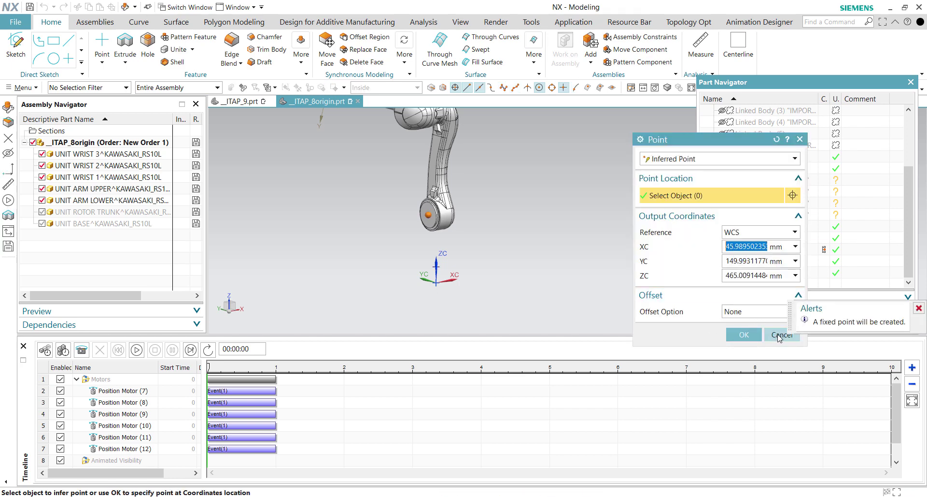
pyautogui.click(778, 337)
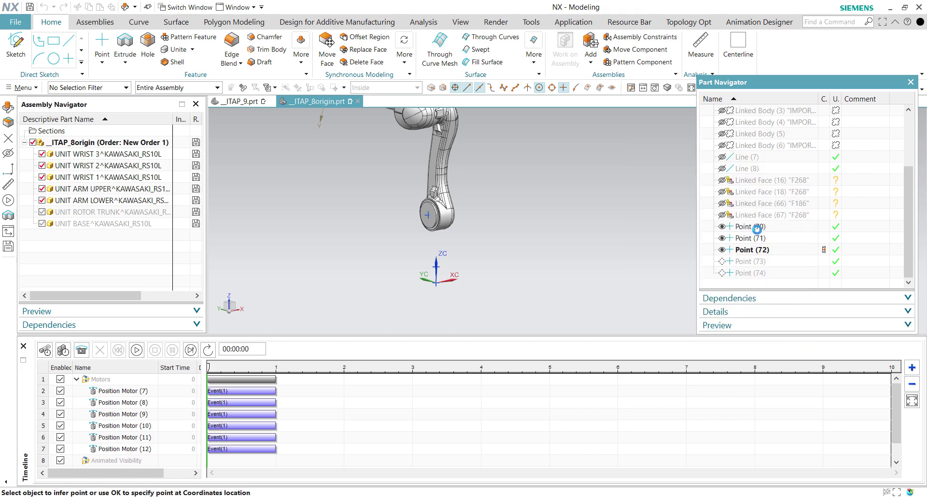
pyautogui.click(758, 239)
pyautogui.doubleClick(757, 238)
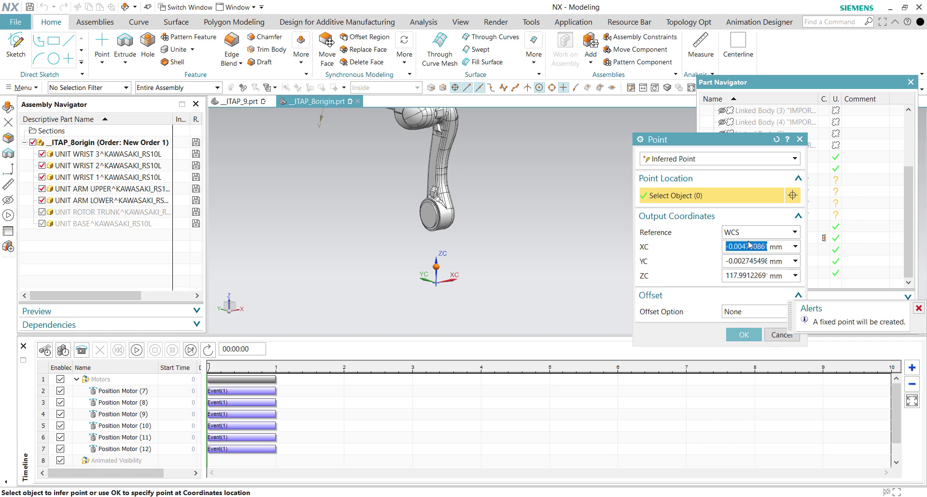
pyautogui.click(769, 333)
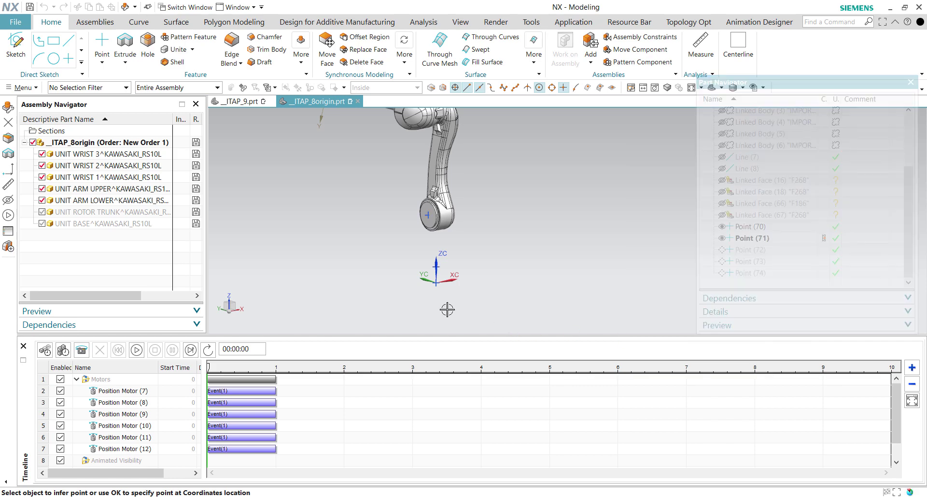
# - Switch to Excel and check which cells the offset formula in C8 references, without editing it
pyautogui.hotkey('alt', 'Tab')
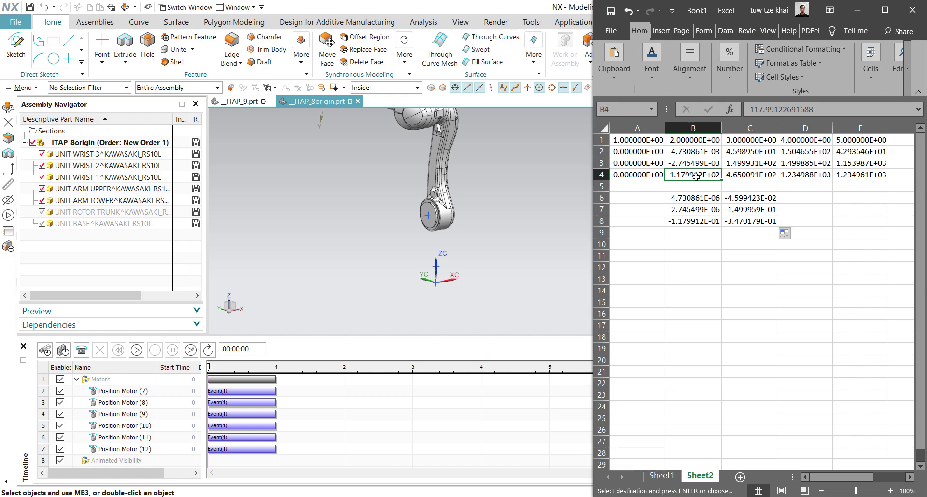
pyautogui.click(751, 221)
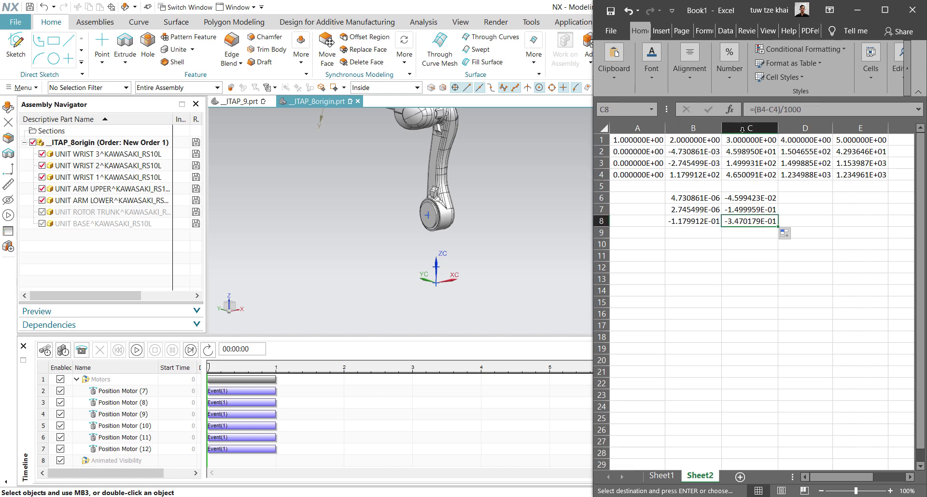
pyautogui.click(779, 109)
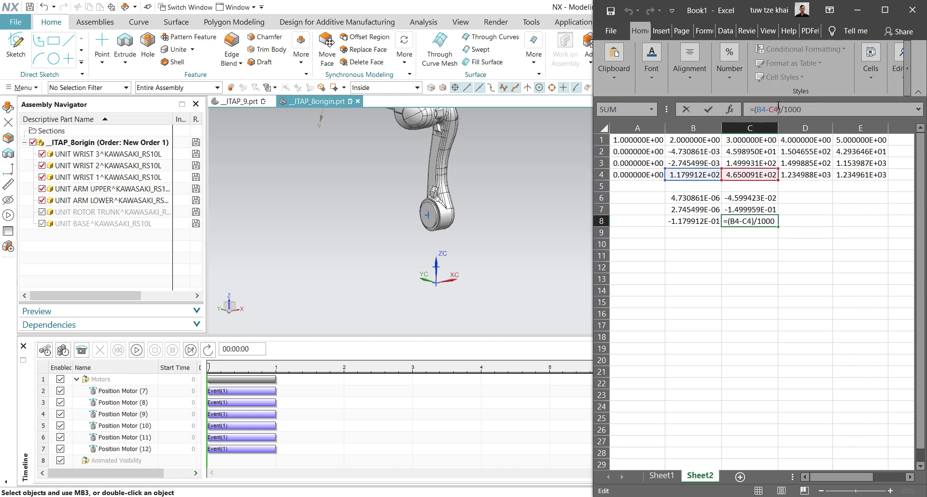
pyautogui.press('Escape')
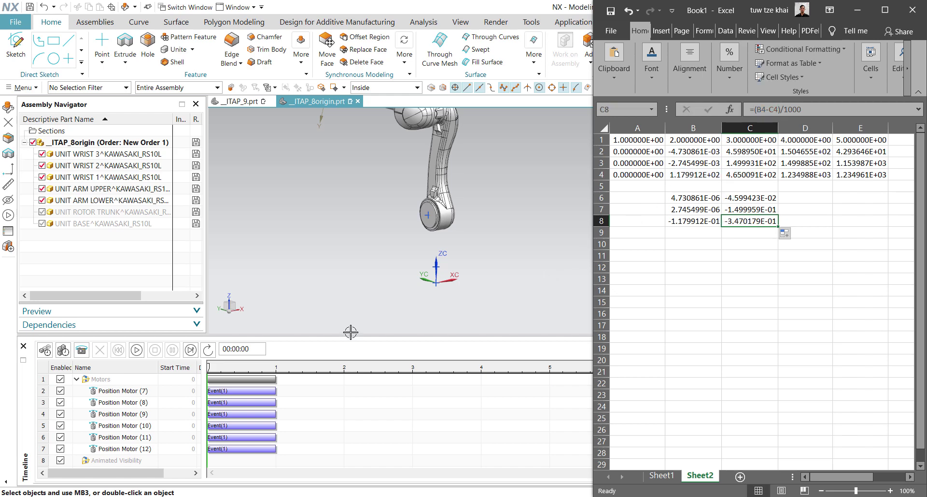
# - Return to Plant Simulation and highlight JT3 to inspect its position from another angle in the 3D view
pyautogui.click(587, 10)
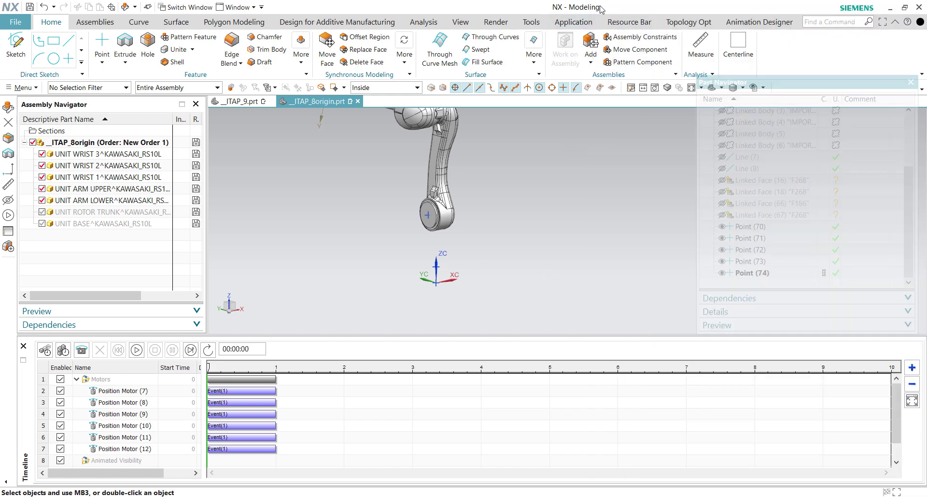
pyautogui.click(893, 7)
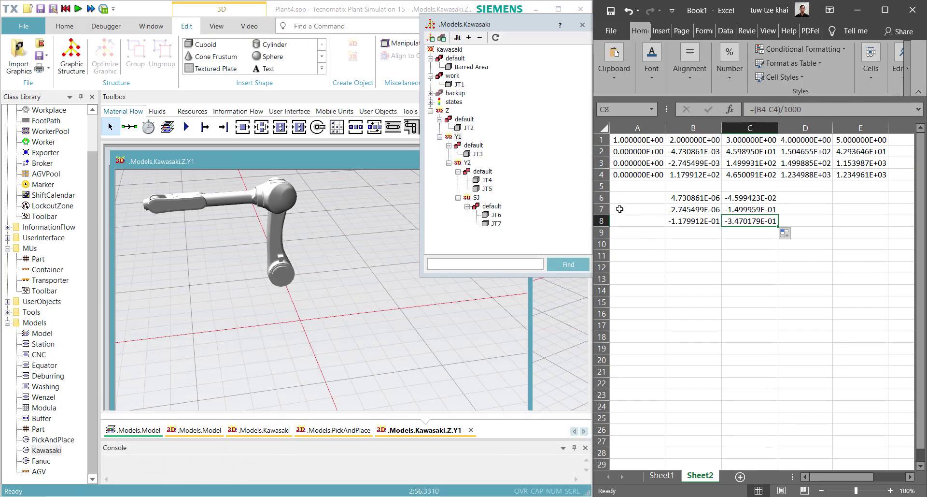
pyautogui.click(476, 154)
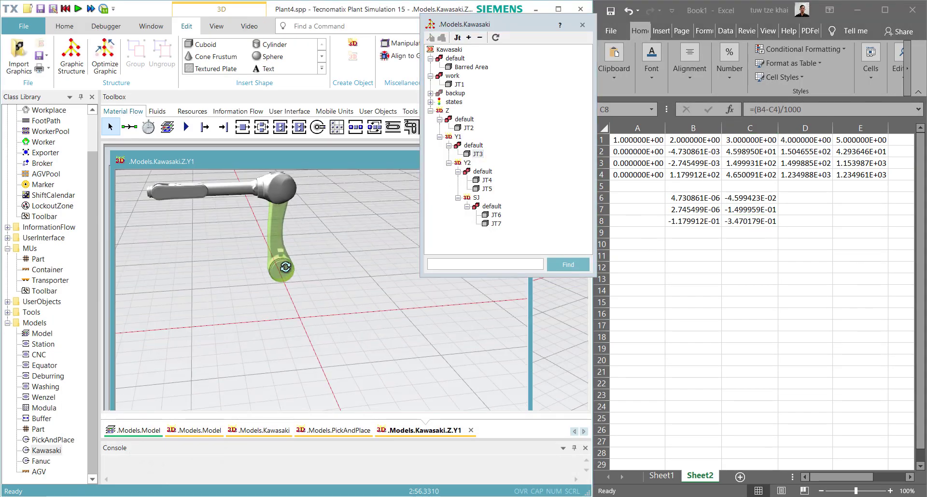
pyautogui.moveTo(286, 267); pyautogui.dragTo(263, 282, button='right')
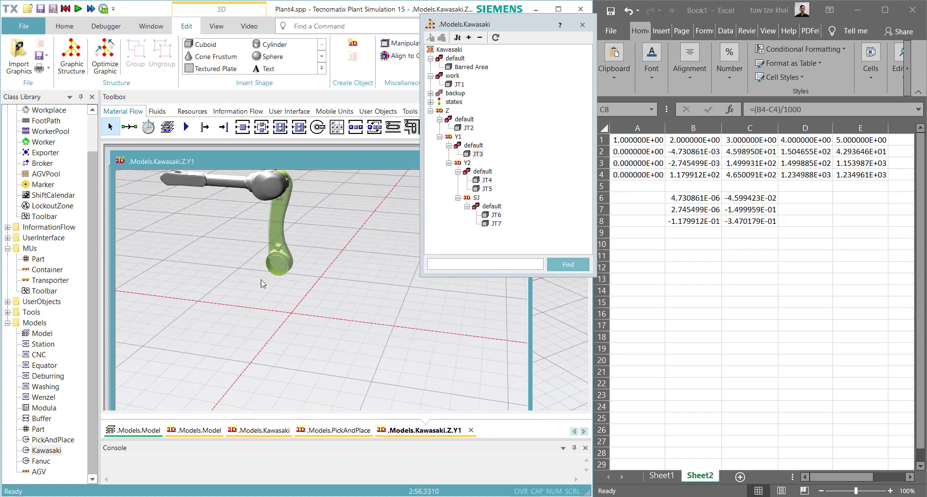
pyautogui.click(457, 139)
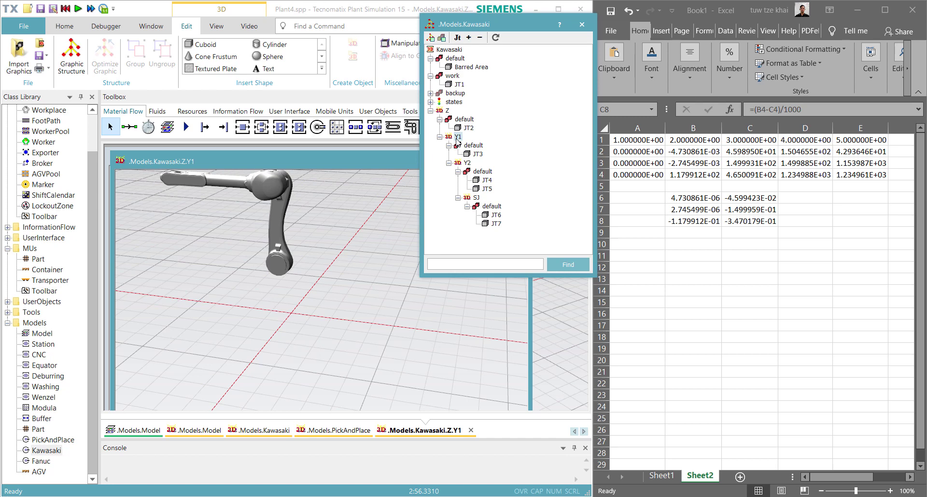
pyautogui.rightClick(457, 138)
pyautogui.click(483, 180)
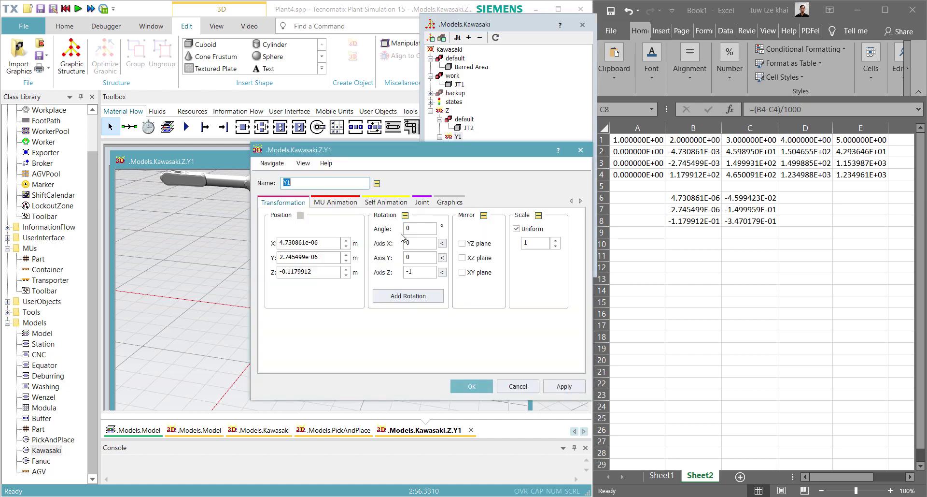
pyautogui.click(329, 241)
pyautogui.moveTo(330, 241); pyautogui.dragTo(265, 241)
pyautogui.write('0')
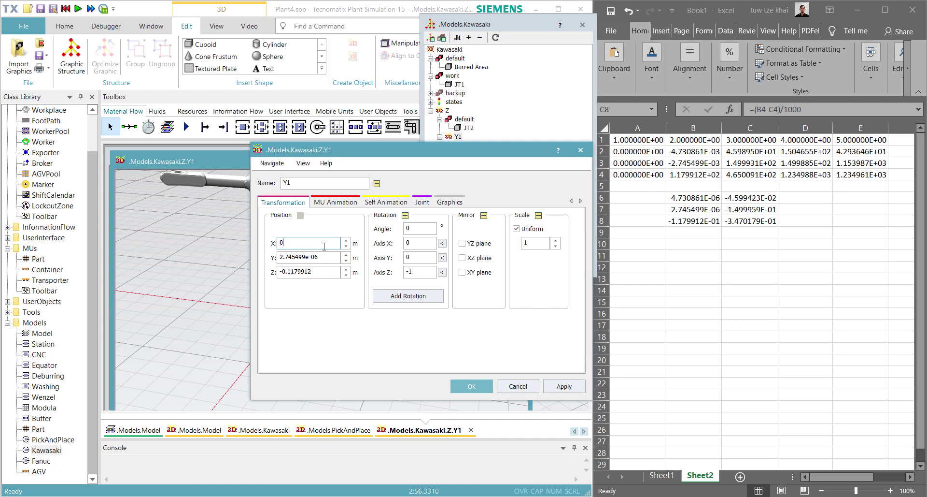
pyautogui.moveTo(323, 257); pyautogui.dragTo(237, 257)
pyautogui.write('0')
pyautogui.moveTo(318, 273); pyautogui.dragTo(261, 277)
pyautogui.write('0')
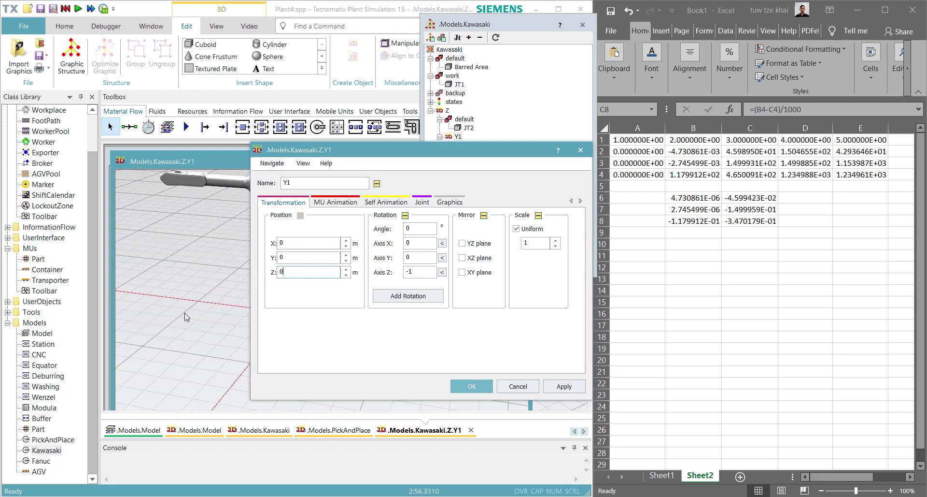
pyautogui.click(518, 386)
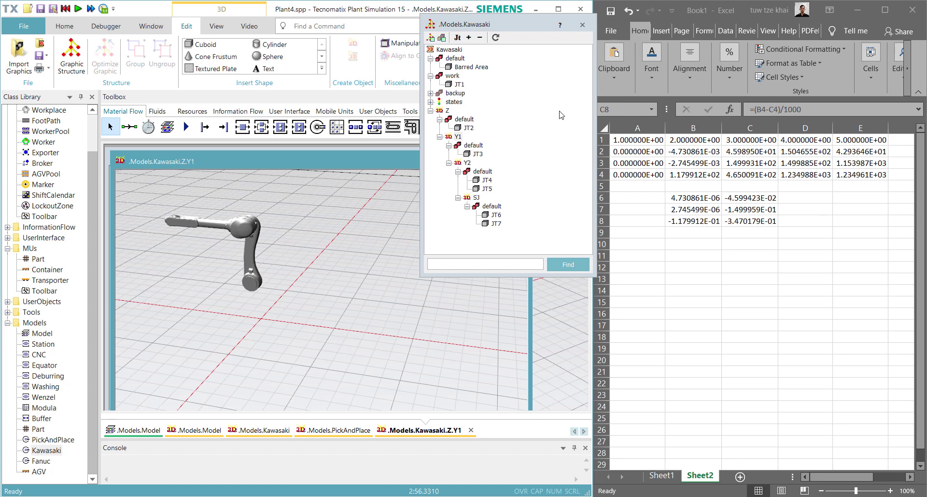
# - Select Y1 and its part JT3 in the graphic structure to examine how they relate
pyautogui.click(457, 139)
pyautogui.click(458, 137)
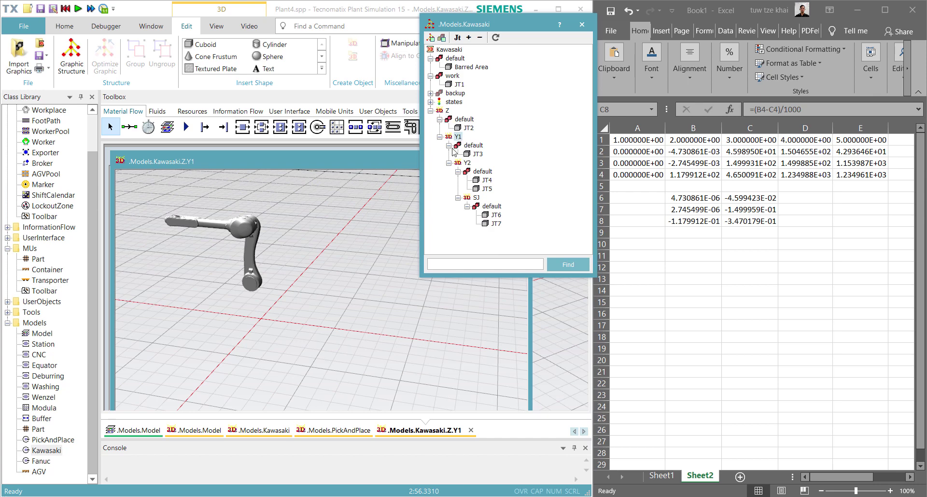
pyautogui.click(475, 154)
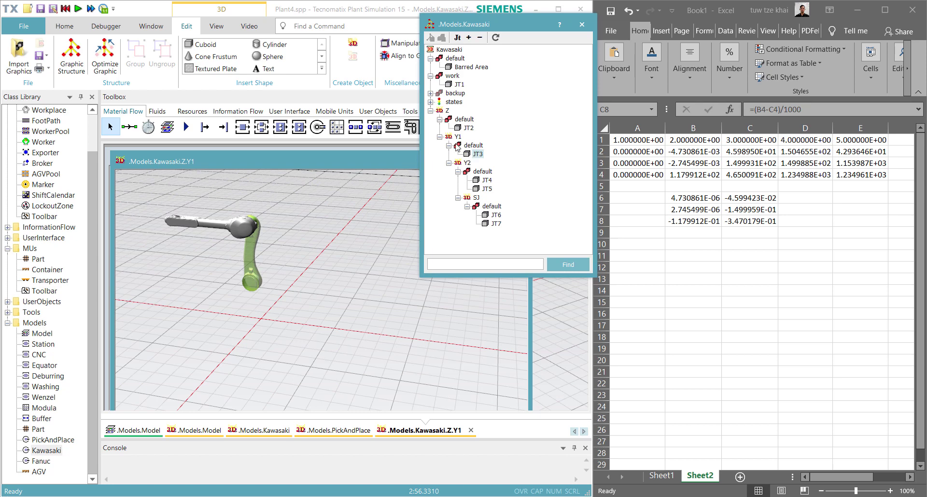
# - Try to set JT3's Z position to -3.470179E-01 m, copying the offset from cell C8 in Excel into its 3D properties
pyautogui.click(459, 128)
pyautogui.click(473, 154)
pyautogui.rightClick(480, 155)
pyautogui.click(497, 171)
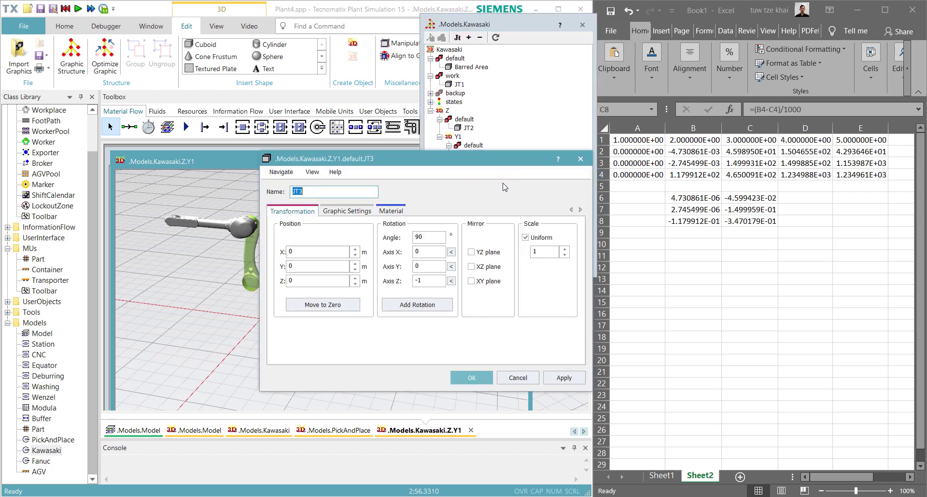
pyautogui.moveTo(475, 164); pyautogui.dragTo(556, 240)
pyautogui.doubleClick(385, 358)
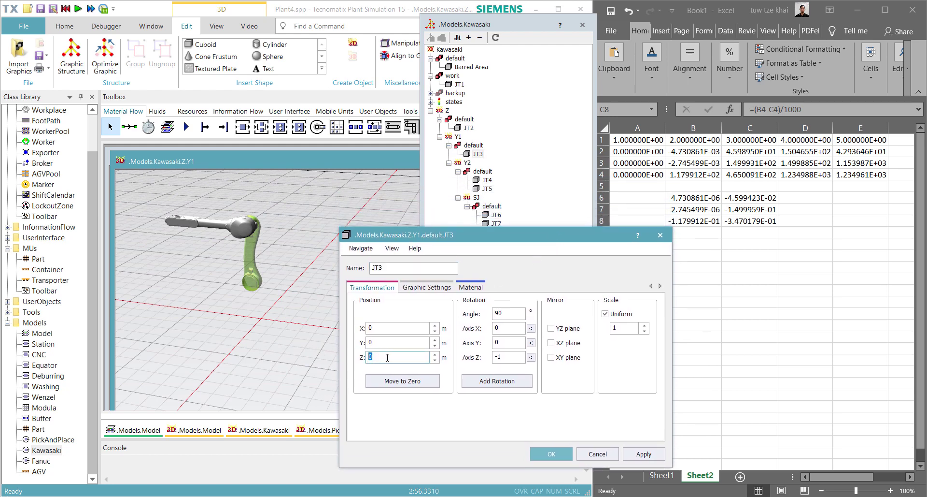
pyautogui.click(754, 222)
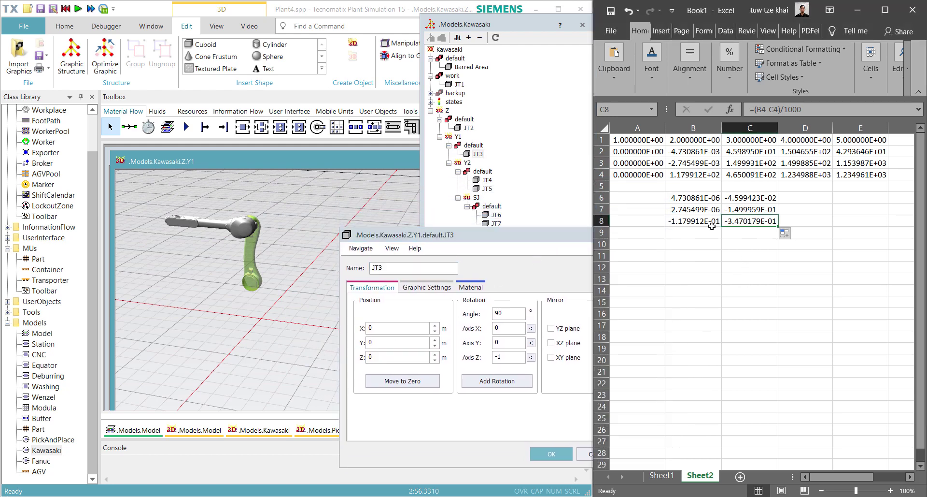
pyautogui.hotkey('ctrl', 'c')
pyautogui.click(380, 357)
pyautogui.hotkey('ctrl', 'v')
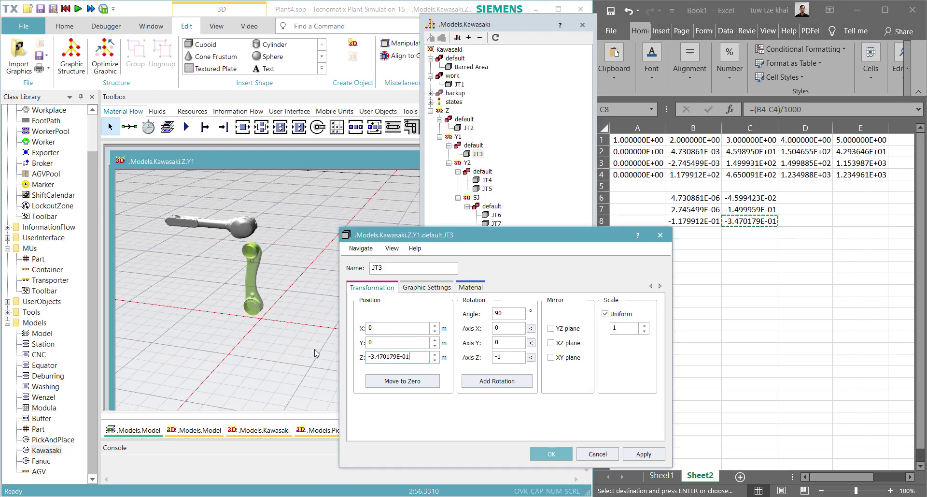
# - Try to set JT3's X position to -4.599423E-02 m and Y to -1.499959E-01 m using cells C6 and C7
pyautogui.moveTo(270, 338)
pyautogui.mouseDown()
pyautogui.moveTo(296, 313)
pyautogui.moveTo(276, 301)
pyautogui.moveTo(294, 281)
pyautogui.moveTo(253, 307)
pyautogui.moveTo(276, 326)
pyautogui.mouseUp()
pyautogui.click(751, 198)
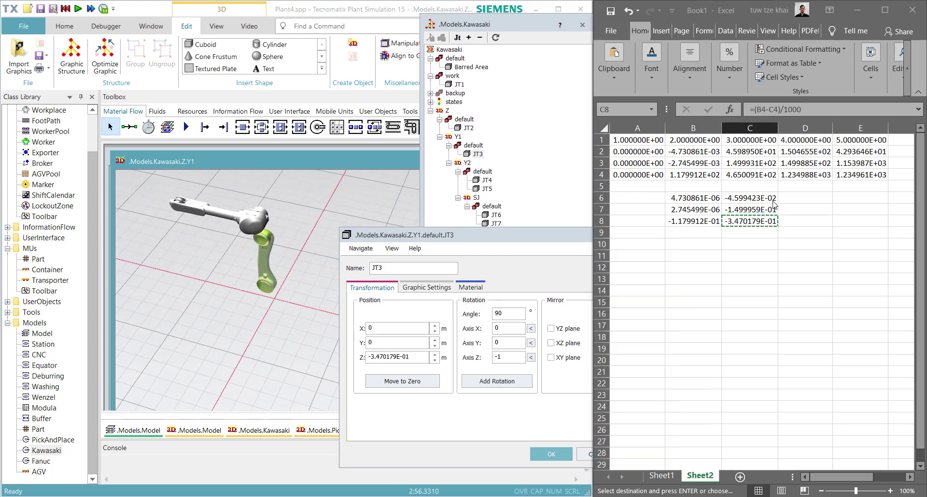
pyautogui.hotkey('ctrl', 'c')
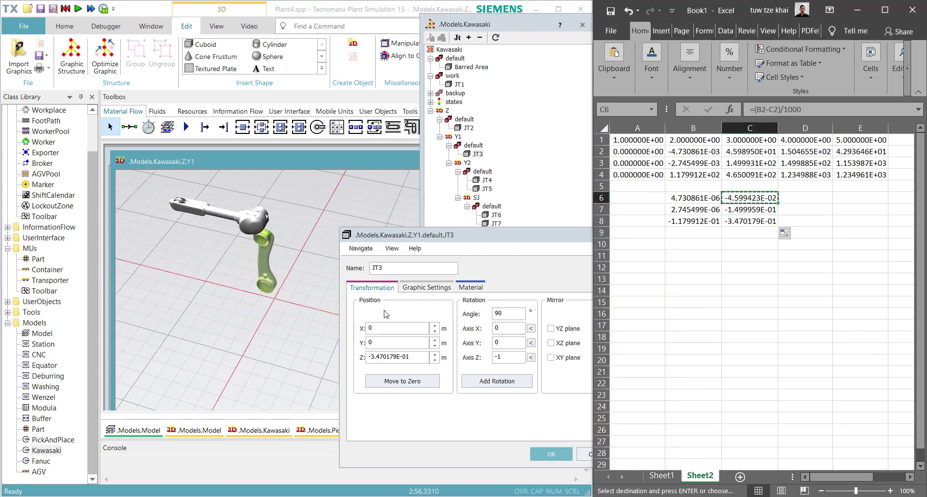
pyautogui.doubleClick(399, 327)
pyautogui.hotkey('ctrl', 'v')
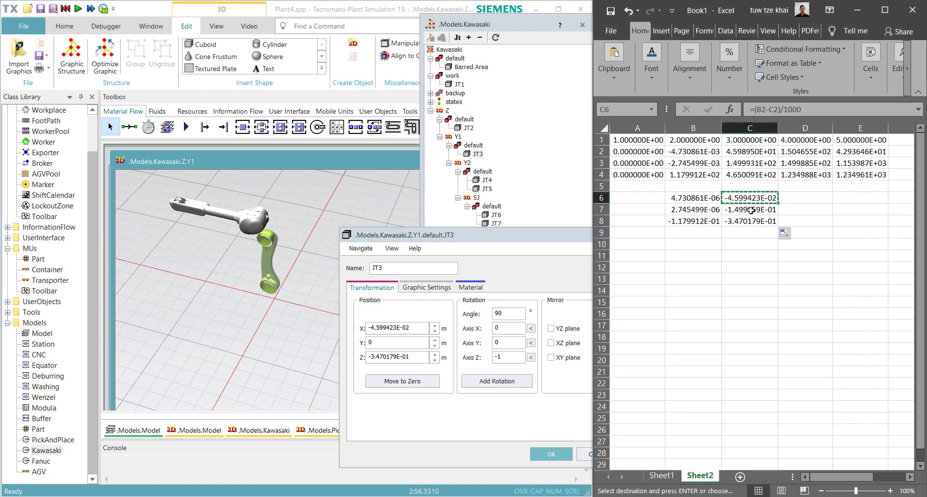
pyautogui.click(751, 210)
pyautogui.hotkey('ctrl', 'c')
pyautogui.doubleClick(416, 345)
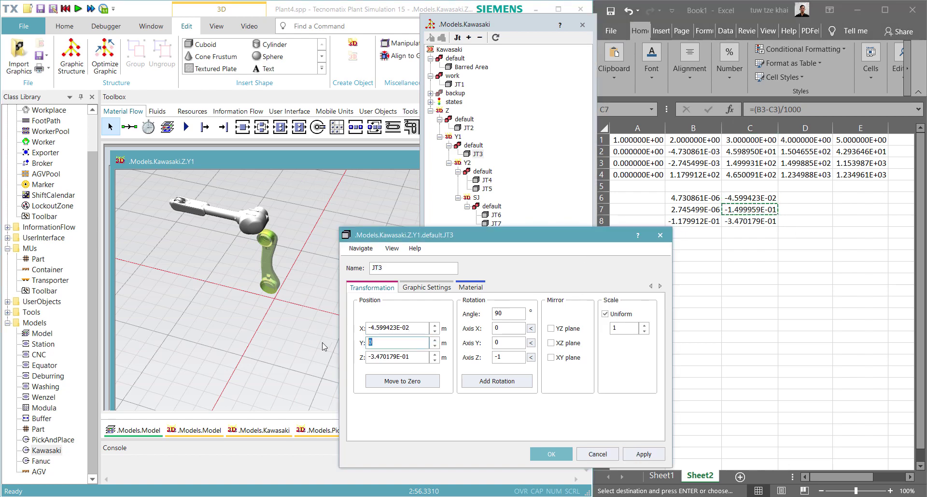
pyautogui.hotkey('ctrl', 'v')
# - Try a Z position of -.465 m for JT3, inspect the part, and close its 3D properties without applying
pyautogui.moveTo(305, 305); pyautogui.dragTo(314, 272, button='right')
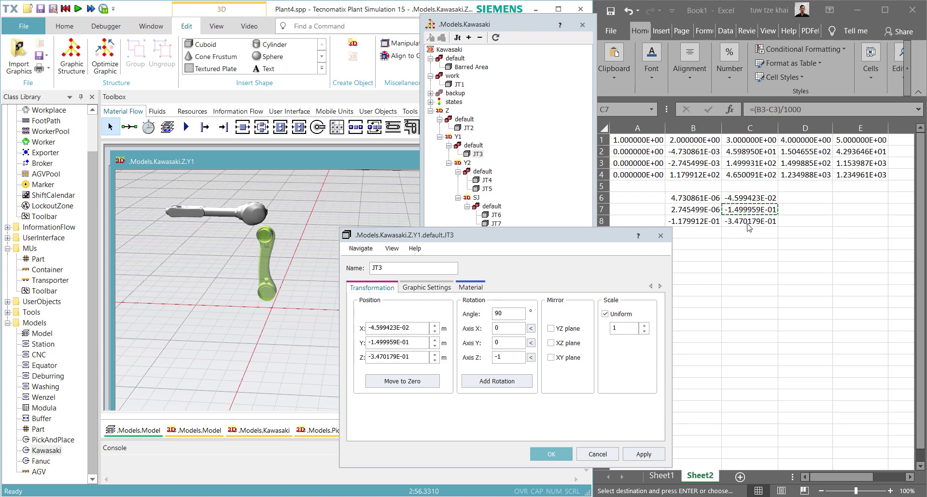
pyautogui.click(415, 361)
pyautogui.write('-.')
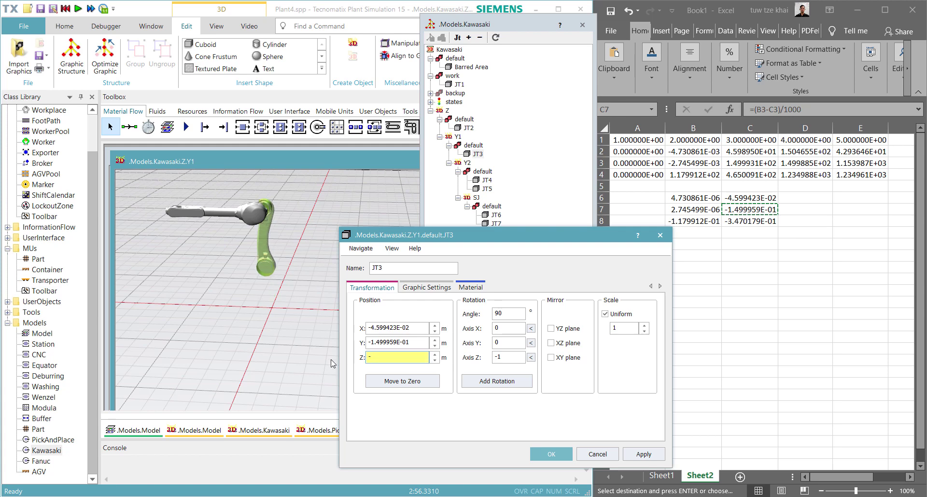
pyautogui.write('46')
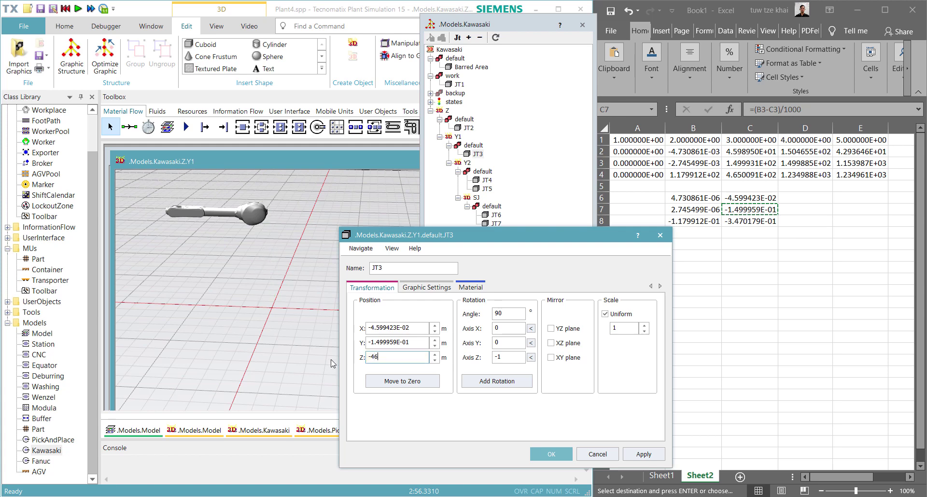
pyautogui.write('5')
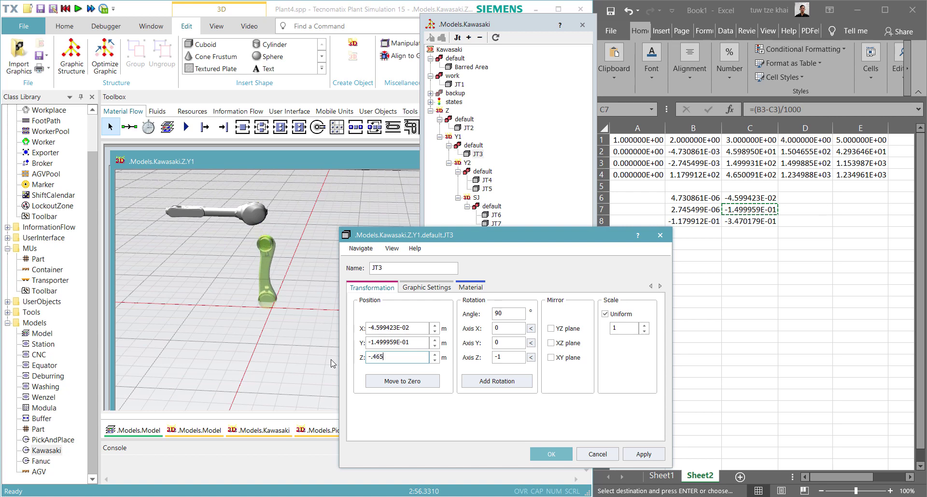
pyautogui.scroll(5, 184, 317)
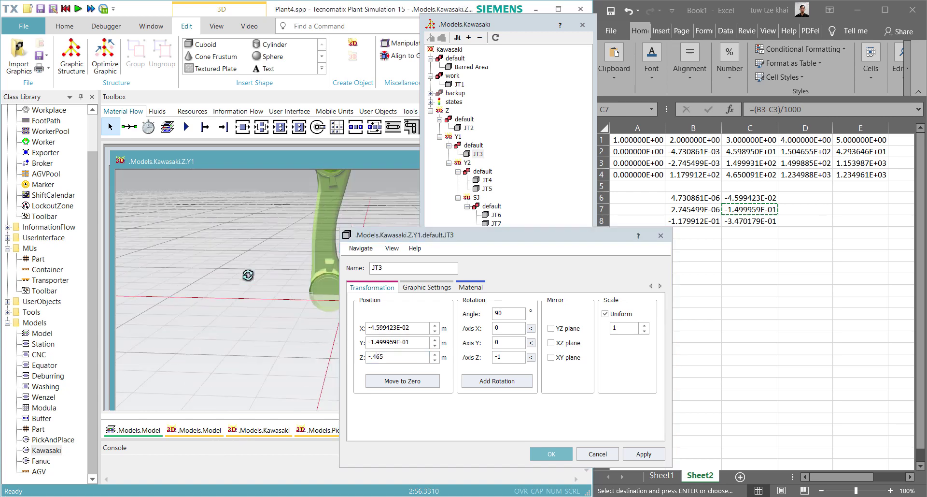
pyautogui.moveTo(249, 276)
pyautogui.mouseDown(button='right')
pyautogui.moveTo(250, 262)
pyautogui.moveTo(250, 270)
pyautogui.mouseUp(button='right')
pyautogui.scroll(-5, 266, 257)
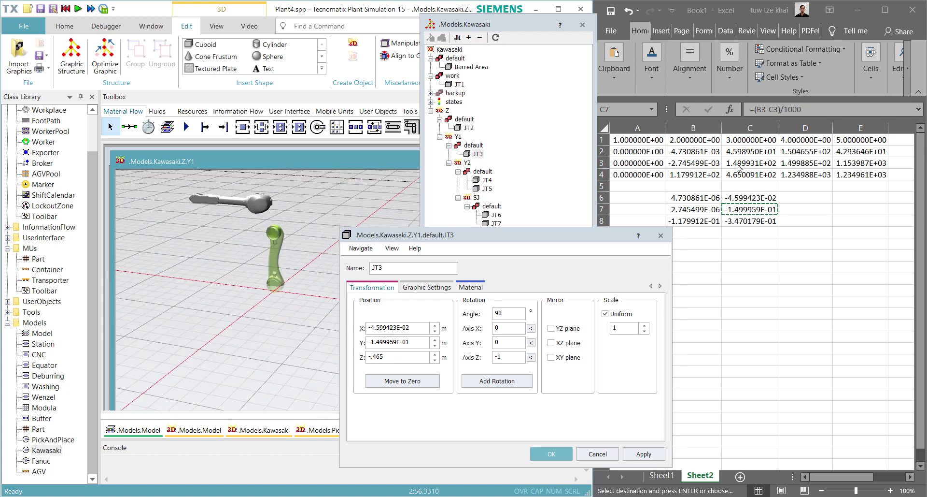
pyautogui.click(661, 236)
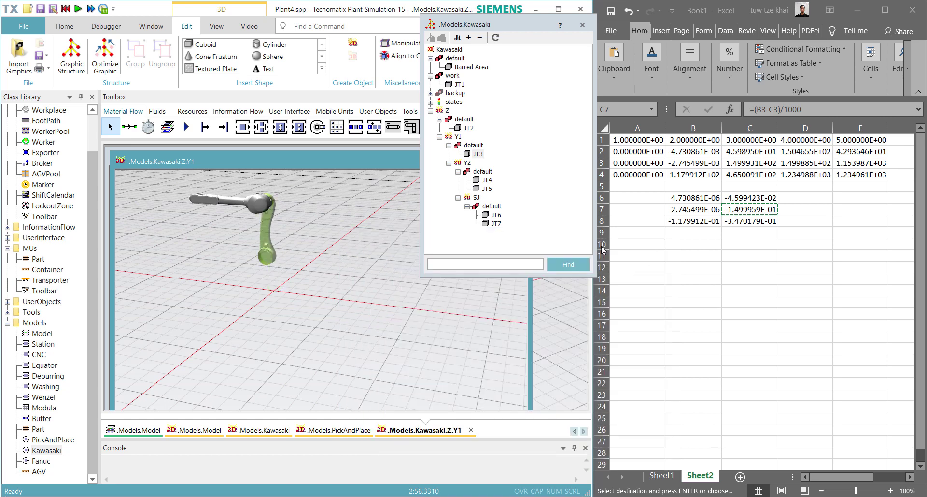
# - Check JT3's position and rotation in its 3D properties without changing anything
pyautogui.click(473, 146)
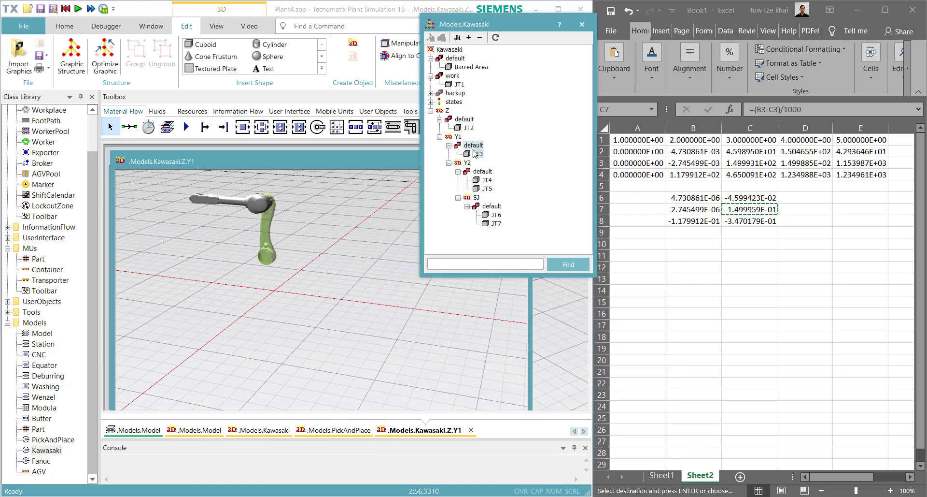
pyautogui.click(456, 137)
pyautogui.click(478, 153)
pyautogui.rightClick(477, 154)
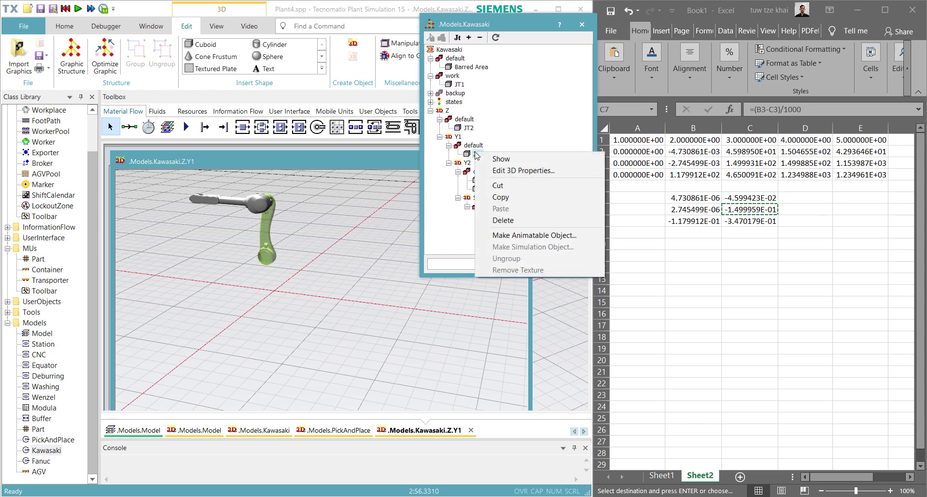
pyautogui.click(500, 171)
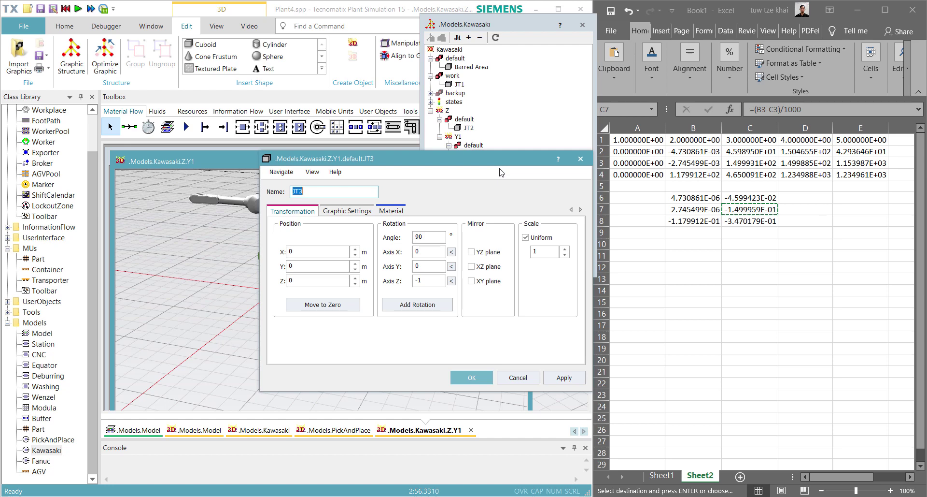
pyautogui.click(581, 159)
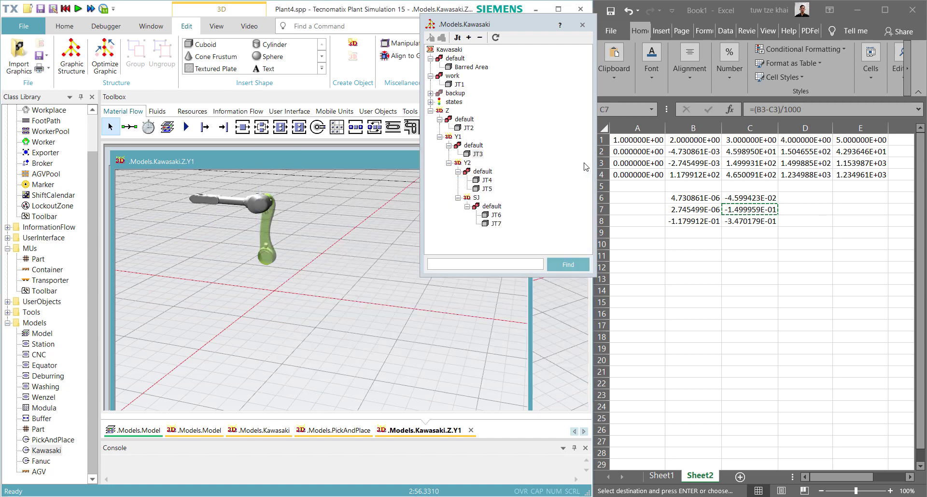
# - Switch to Excel, check the contents of C4 and the formula in C6, and clear the pending copy selection
pyautogui.click(750, 174)
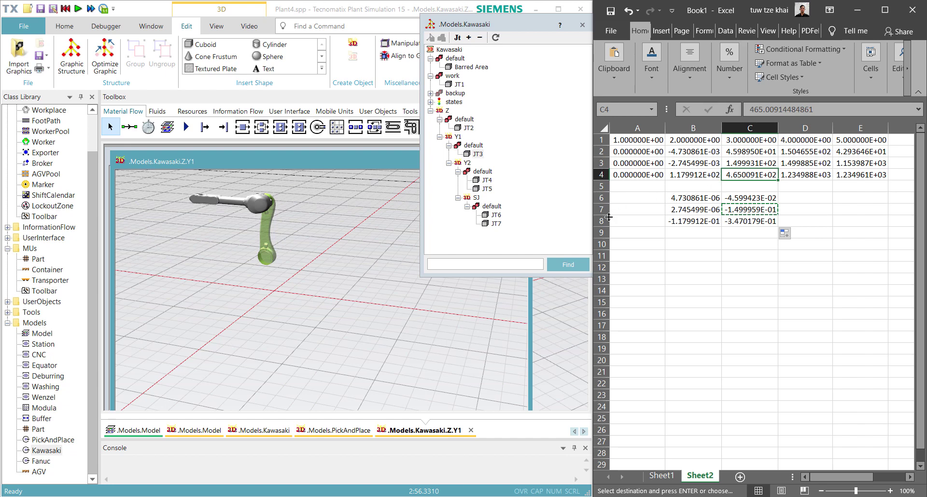
pyautogui.click(734, 198)
pyautogui.press('Escape')
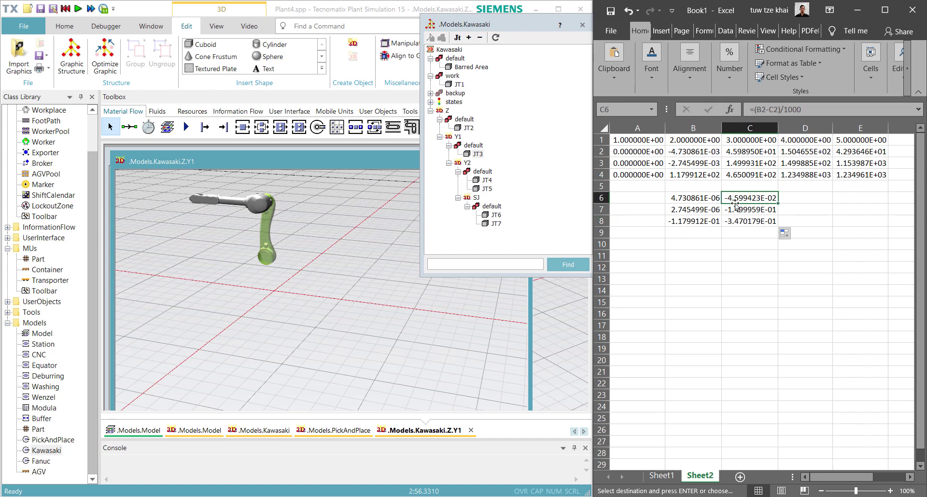
# - Return to Plant Simulation, deselect JT3, and close the Y1 3D window to view the whole Kawasaki robot
pyautogui.click(333, 266)
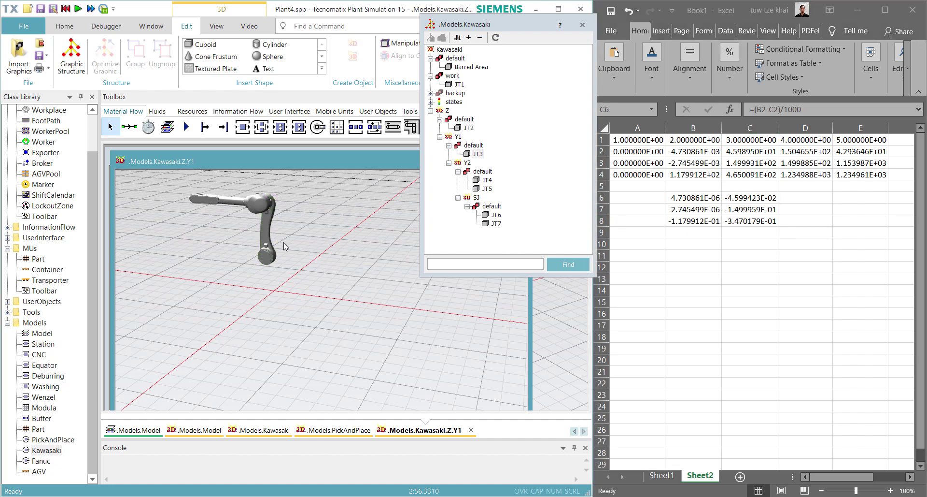
pyautogui.moveTo(294, 256); pyautogui.dragTo(332, 305)
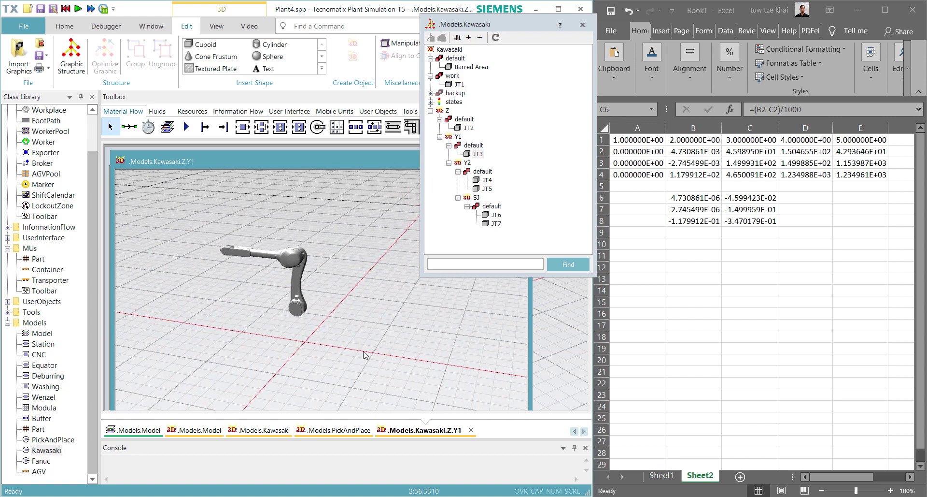
pyautogui.click(471, 430)
pyautogui.click(404, 373)
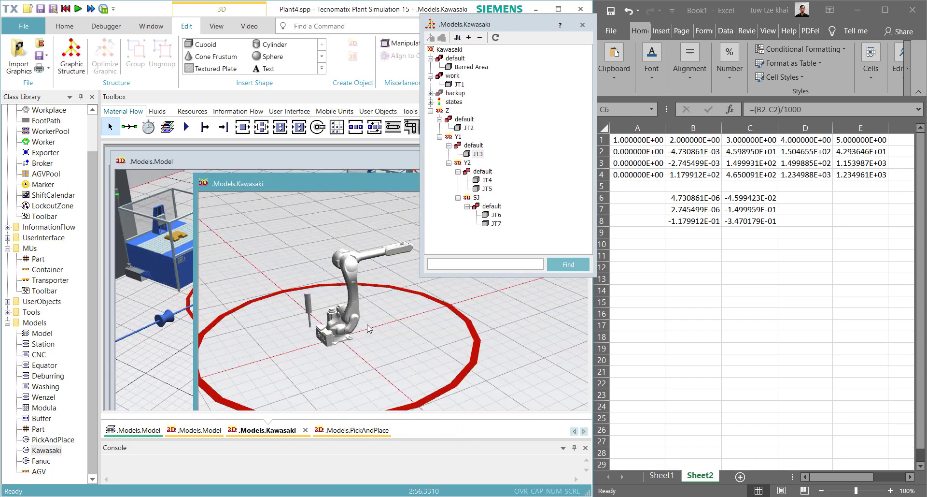
pyautogui.scroll(2, 404, 374)
# - Inspect the Z object in its own 3D window, then close that window
pyautogui.click(466, 128)
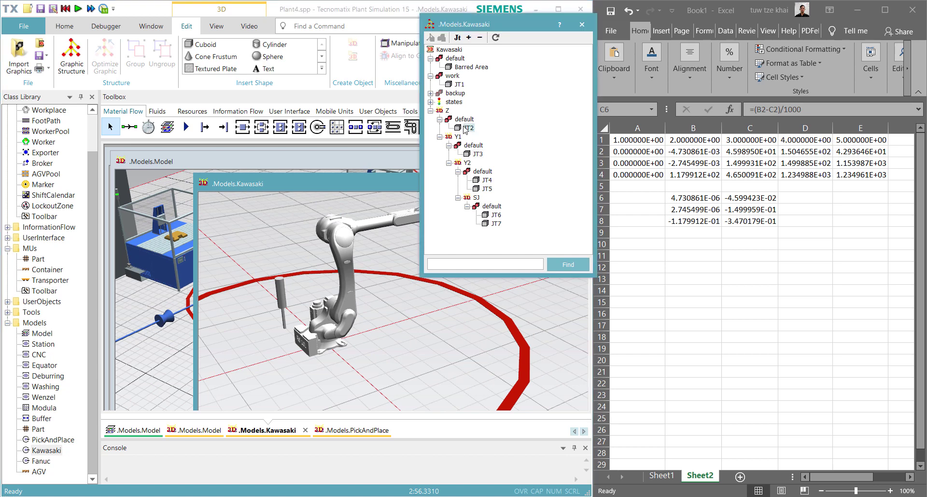
pyautogui.rightClick(443, 109)
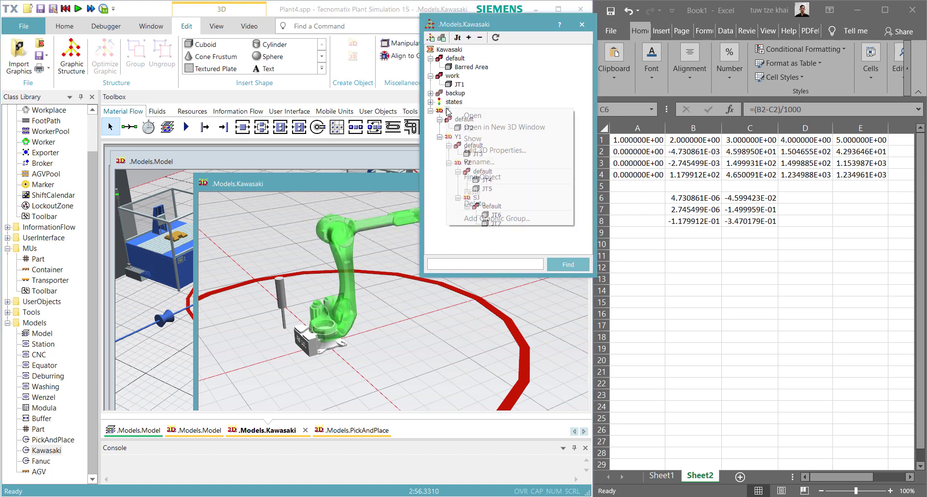
pyautogui.click(507, 127)
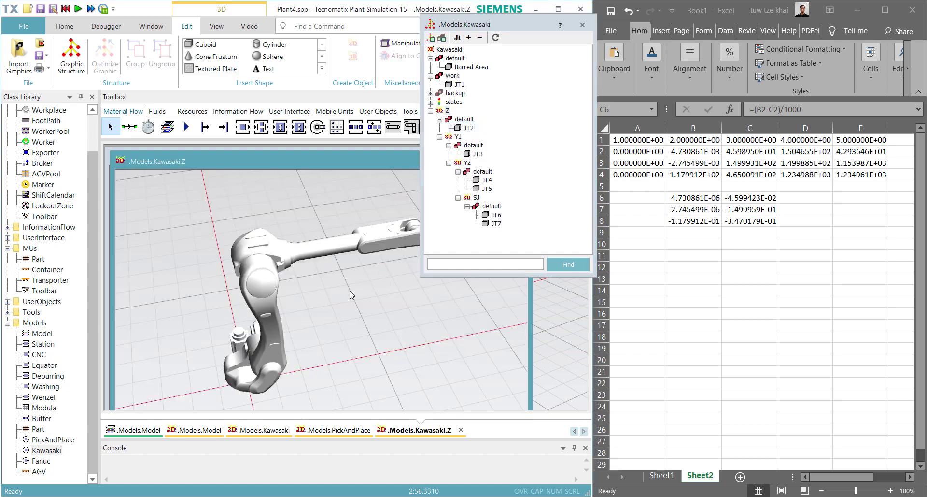
pyautogui.moveTo(413, 247); pyautogui.dragTo(327, 276, button='right')
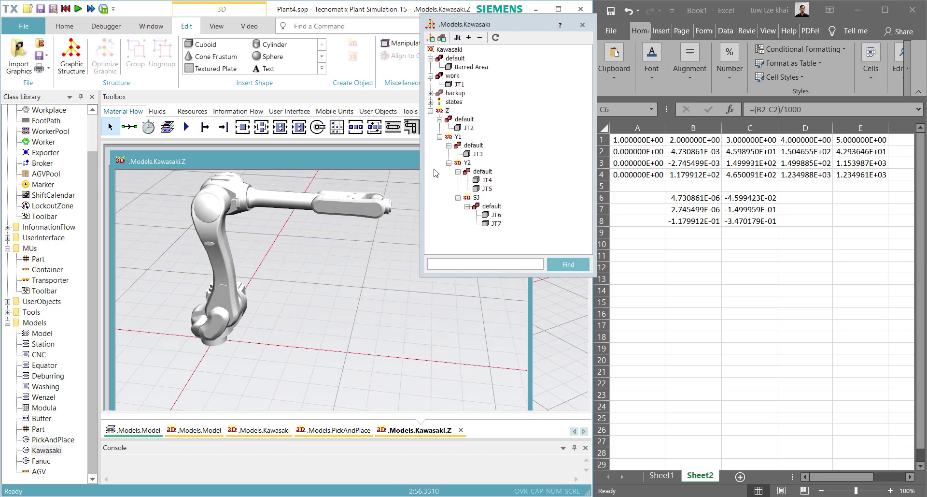
pyautogui.doubleClick(389, 161)
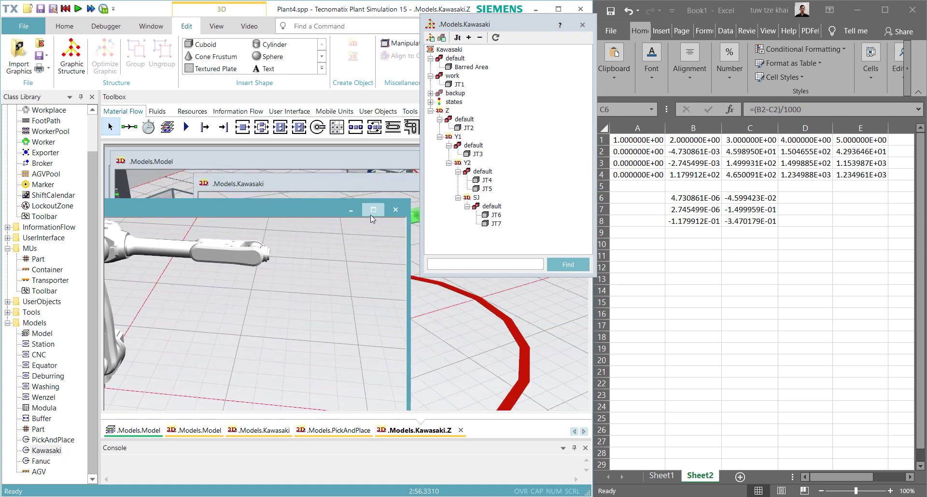
pyautogui.click(395, 209)
# - Open Y1 in a new 3D window and inspect the arm from the side
pyautogui.rightClick(457, 136)
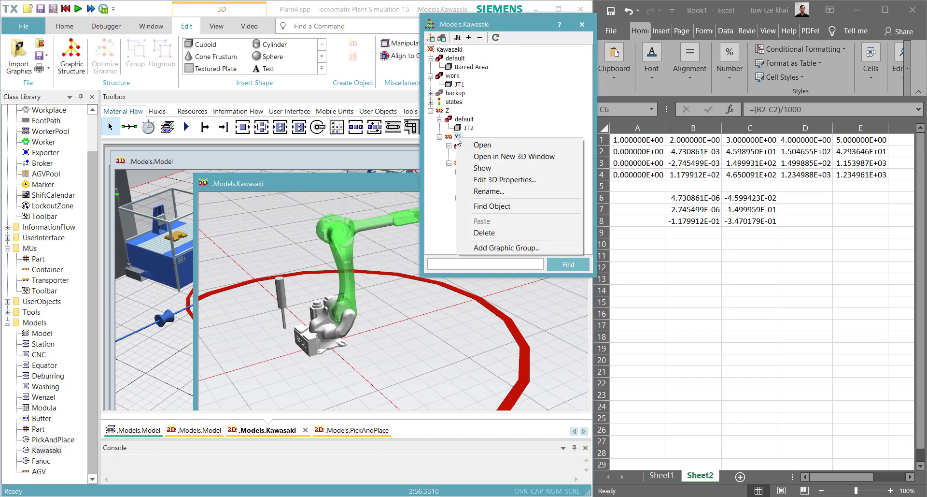
pyautogui.click(514, 156)
pyautogui.moveTo(383, 310); pyautogui.dragTo(317, 352, button='right')
# - In Excel, enter =-(C2)/1000 in C10 and fill the formula down to C12
pyautogui.click(750, 197)
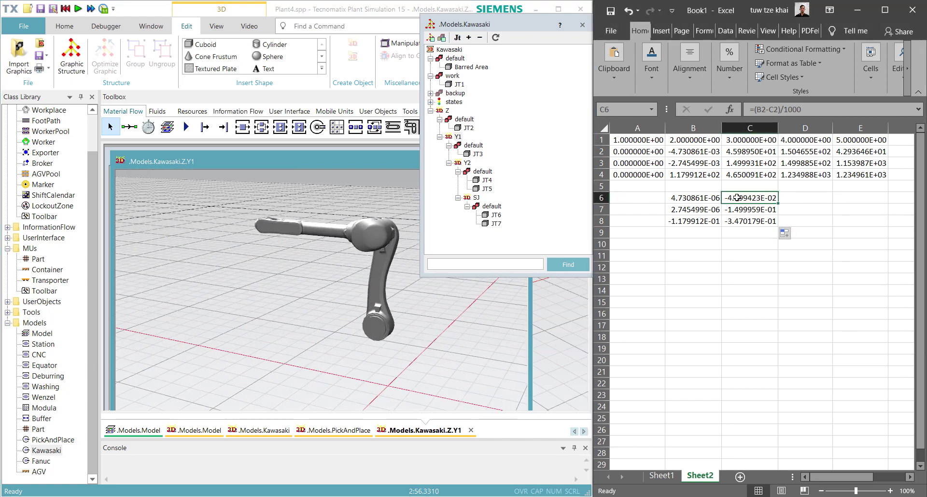
pyautogui.click(752, 242)
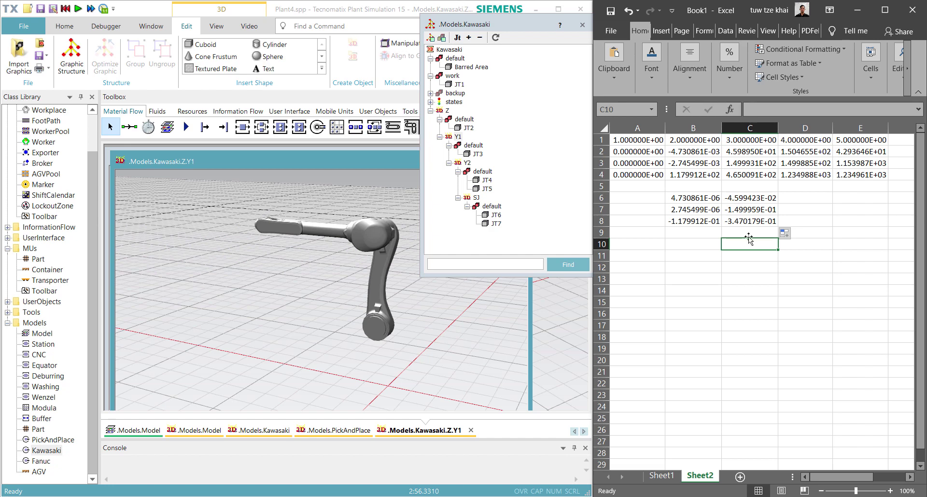
pyautogui.write('=')
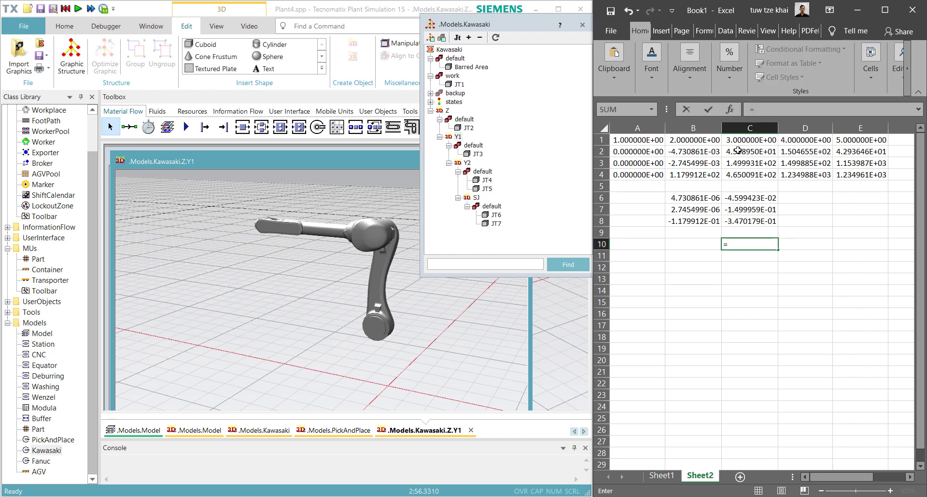
pyautogui.click(738, 150)
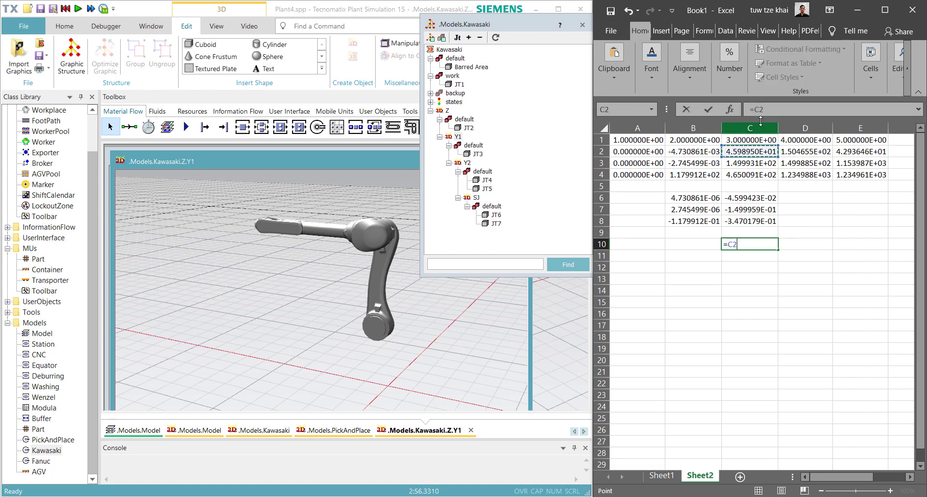
pyautogui.click(756, 105)
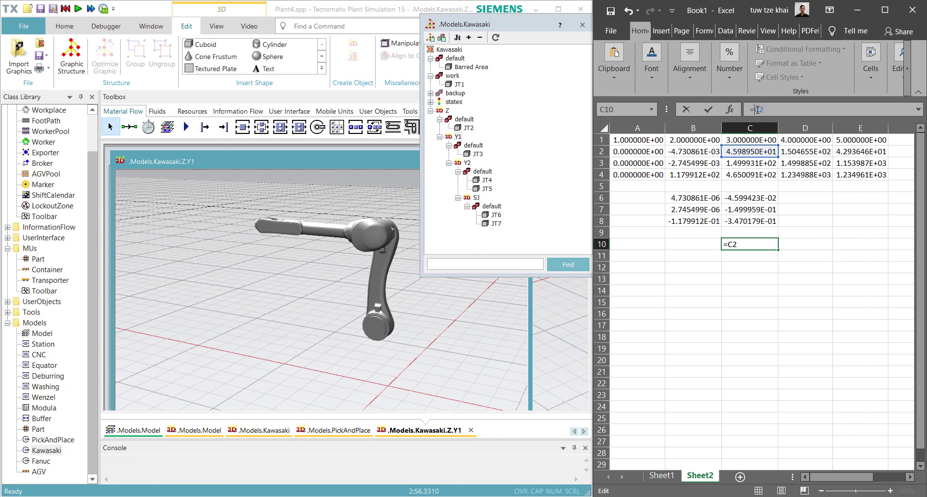
pyautogui.write('-')
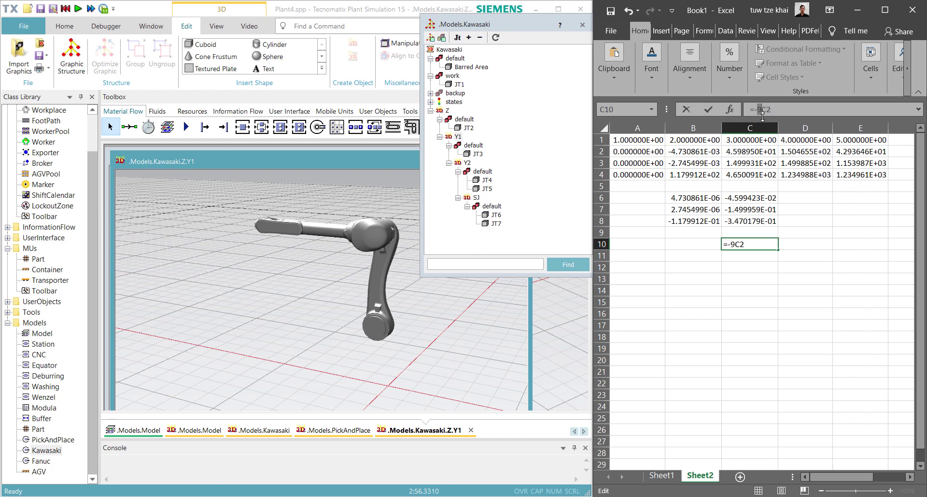
pyautogui.write('(')
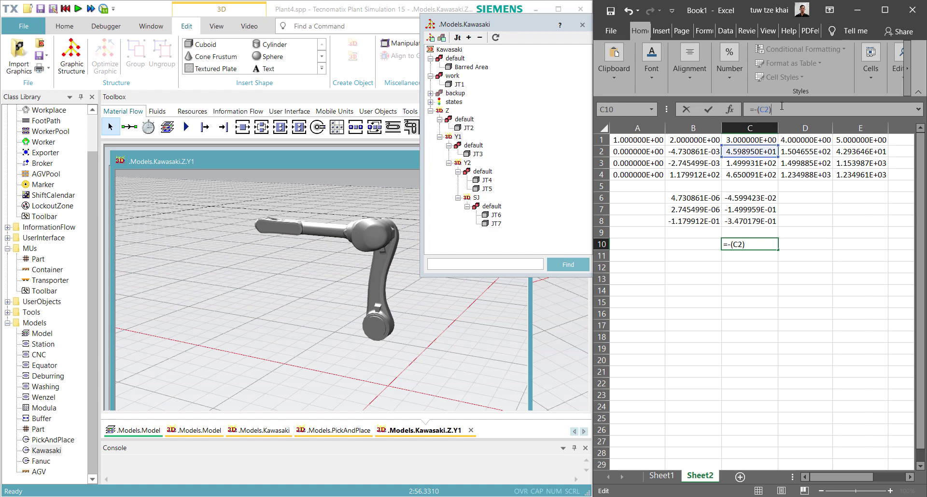
pyautogui.write(')/1000')
pyautogui.press('Return')
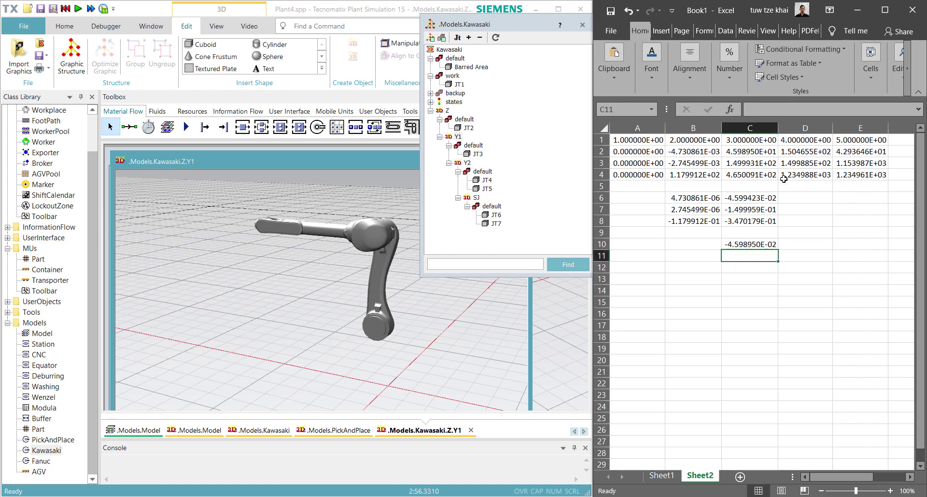
pyautogui.click(772, 241)
pyautogui.moveTo(777, 250); pyautogui.dragTo(778, 271)
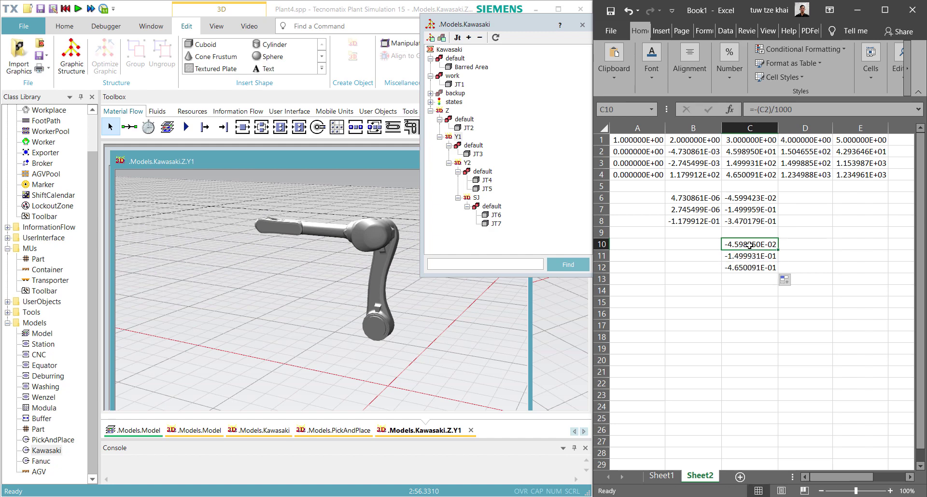
# - Open the 3D properties of JT3 under Y1 and set its X position to -4.598950E-02 m, copied from Excel C10
pyautogui.click(475, 153)
pyautogui.rightClick(475, 155)
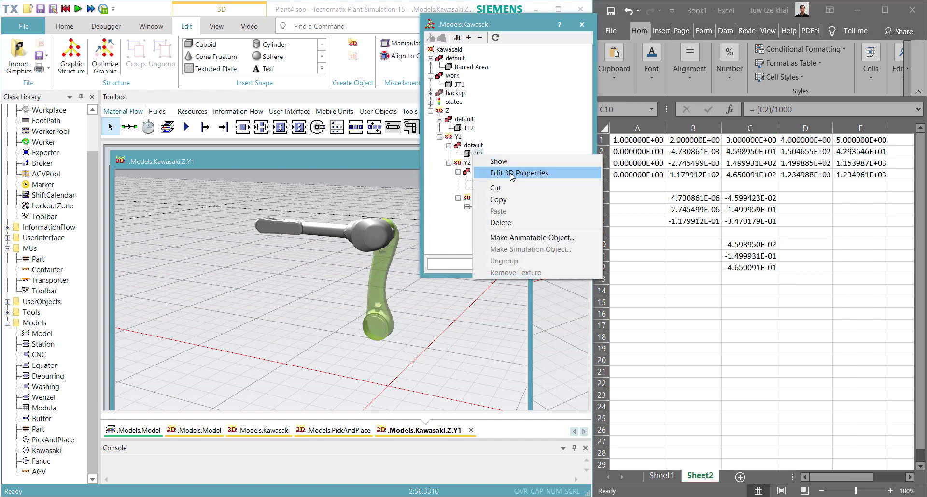
pyautogui.click(512, 173)
pyautogui.click(754, 246)
pyautogui.hotkey('ctrl', 'c')
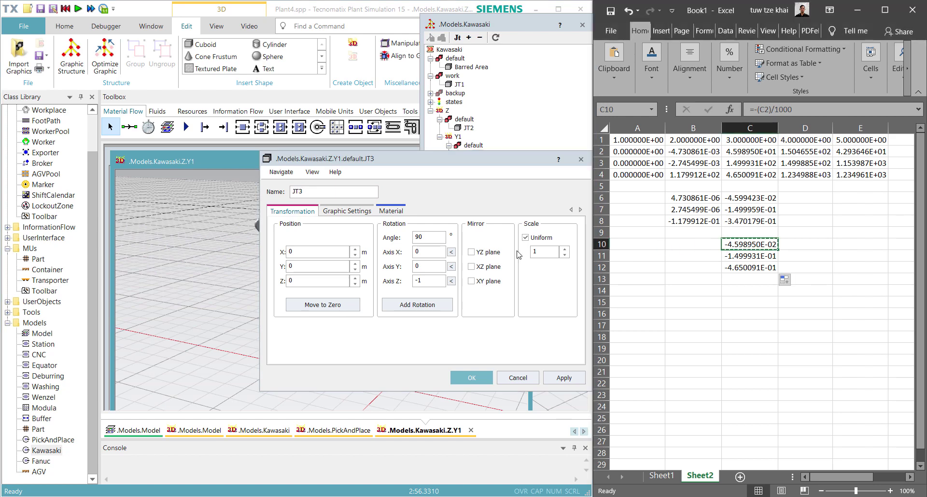
pyautogui.click(300, 251)
pyautogui.hotkey('ctrl', 'v')
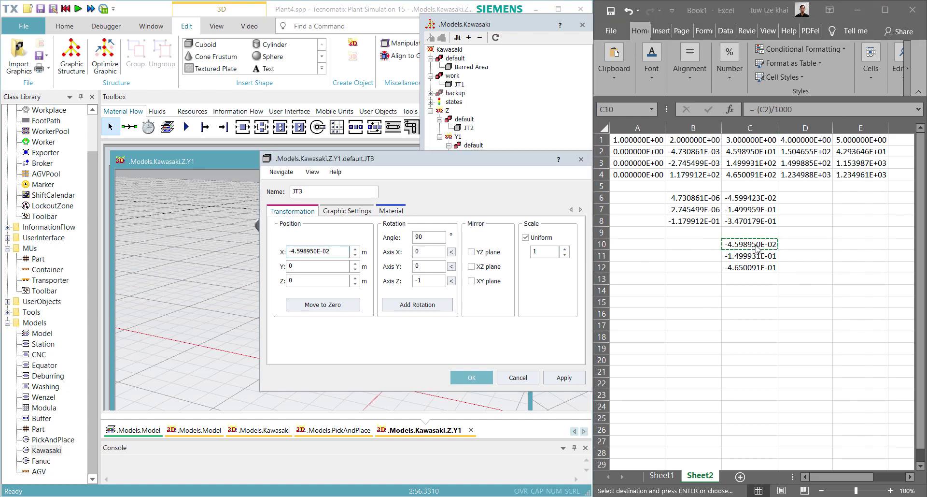
# - Set JT3's Y position to -1.499931E-01 m and Z position to -4.650091E-01 m, copied from Excel C11 and C12
pyautogui.click(739, 256)
pyautogui.hotkey('ctrl', 'c')
pyautogui.click(319, 266)
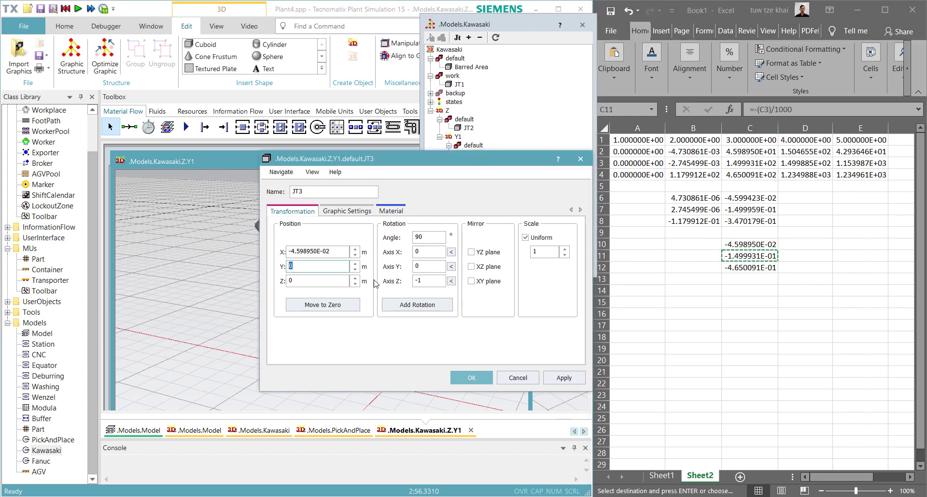
pyautogui.hotkey('ctrl', 'v')
pyautogui.click(753, 268)
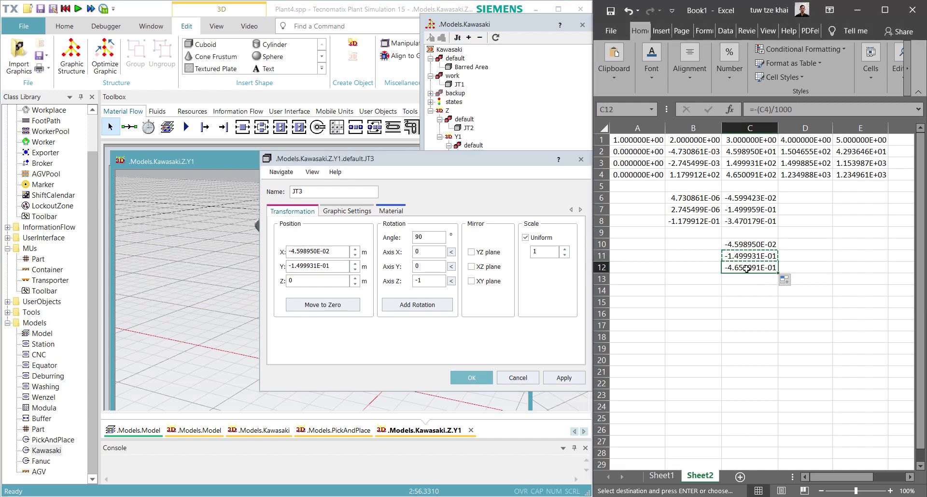
pyautogui.hotkey('ctrl', 'c')
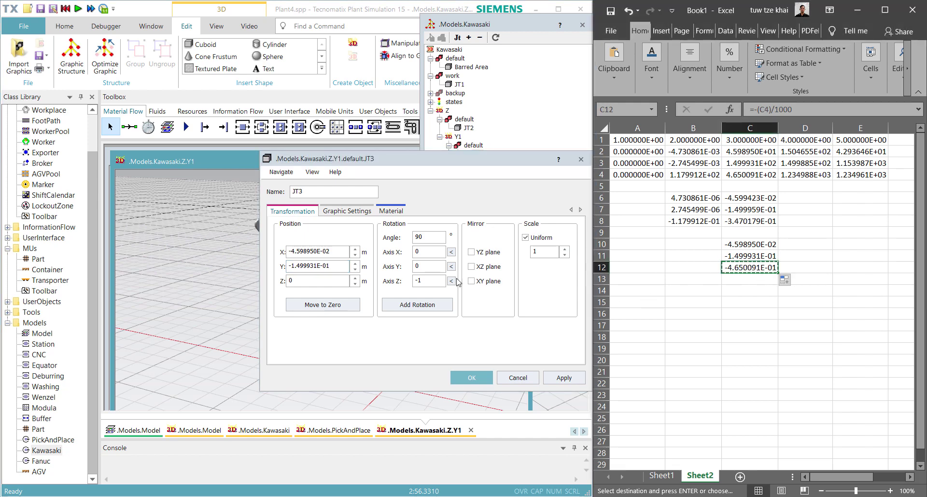
pyautogui.click(318, 280)
pyautogui.hotkey('ctrl', 'v')
pyautogui.moveTo(401, 158); pyautogui.dragTo(478, 50)
pyautogui.moveTo(405, 375); pyautogui.dragTo(413, 358)
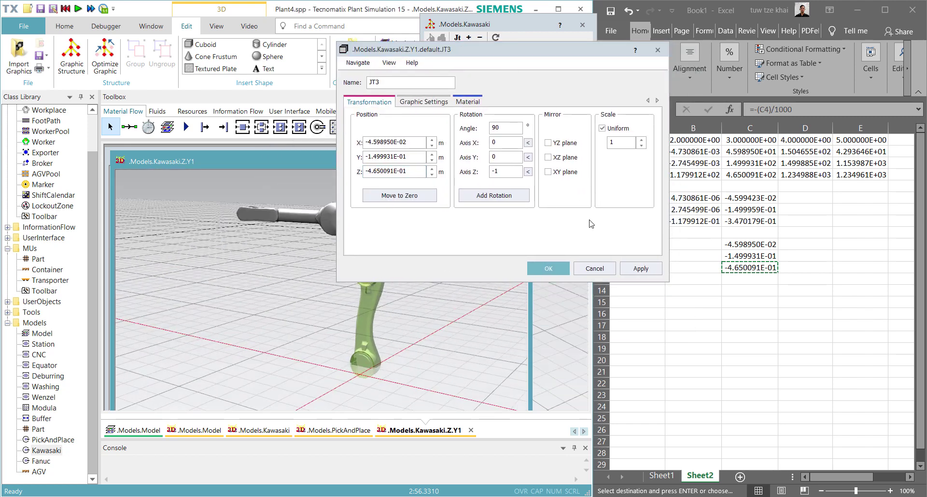
# - Swap JT3's horizontal offsets, setting X to -1.499931E-01 m and Y to -4.598950E-02 m
pyautogui.moveTo(413, 159); pyautogui.dragTo(366, 142)
pyautogui.hotkey('ctrl', 'c')
pyautogui.hotkey('ctrl', 'v')
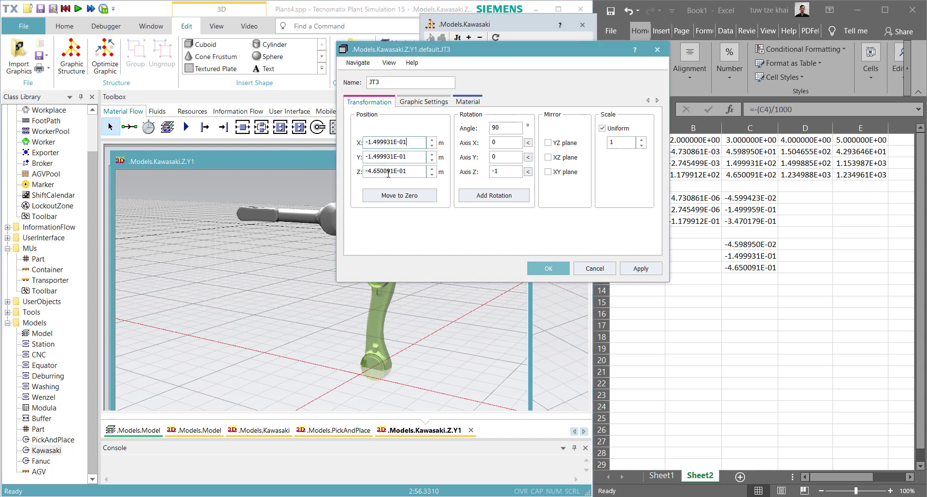
pyautogui.hotkey('alt', 'Tab')
pyautogui.click(759, 244)
pyautogui.hotkey('ctrl', 'c')
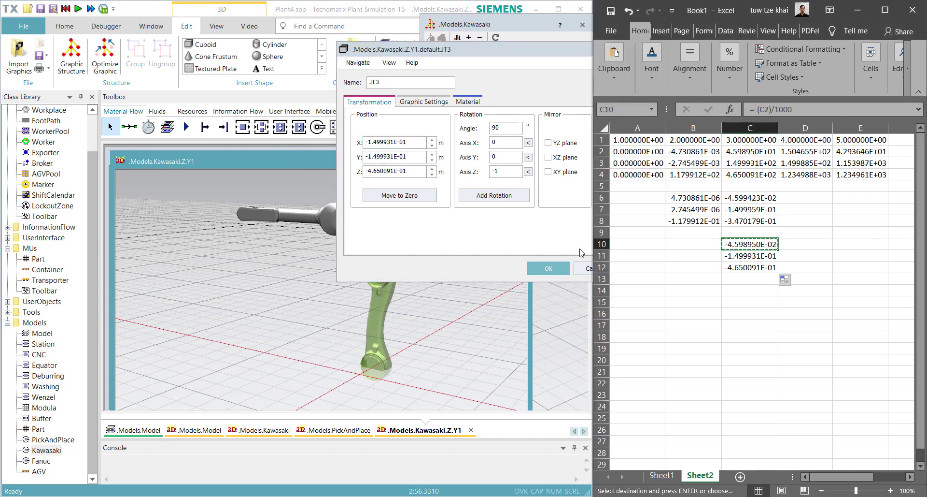
pyautogui.moveTo(414, 156); pyautogui.dragTo(365, 156)
pyautogui.hotkey('ctrl', 'v')
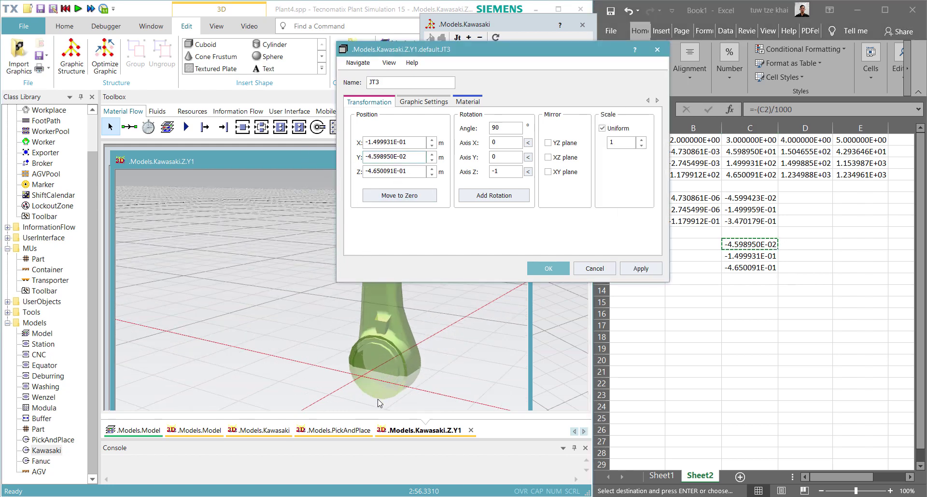
# - Inspect JT3's lower joint against the axes origin and cancel its 3D properties
pyautogui.scroll(3, 379, 387)
pyautogui.moveTo(412, 366); pyautogui.dragTo(364, 396, button='right')
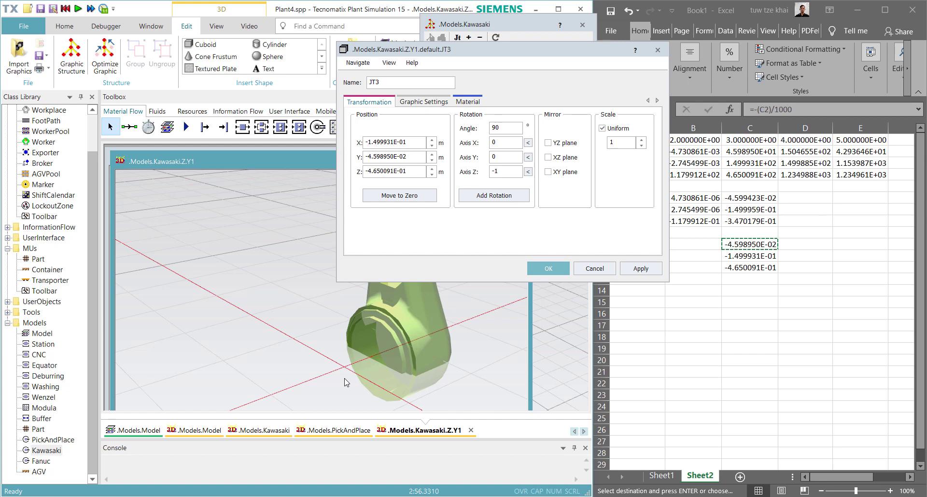
pyautogui.click(597, 270)
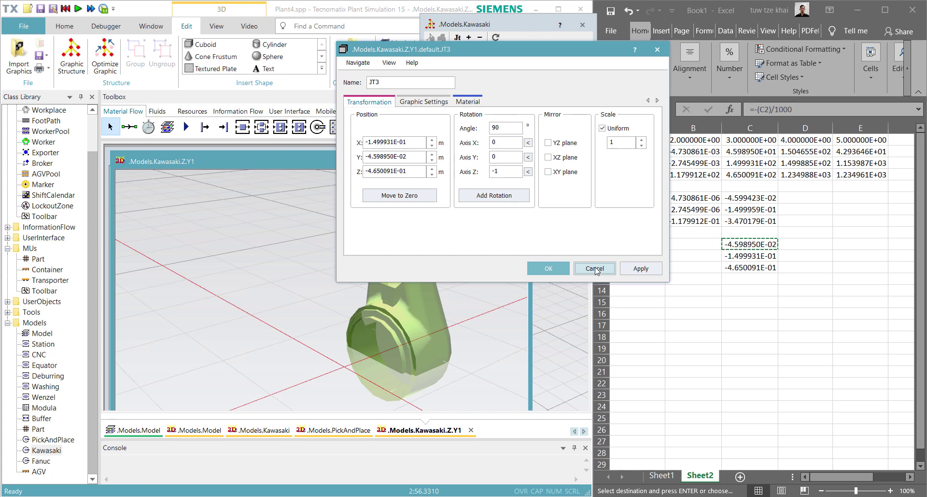
pyautogui.click(596, 269)
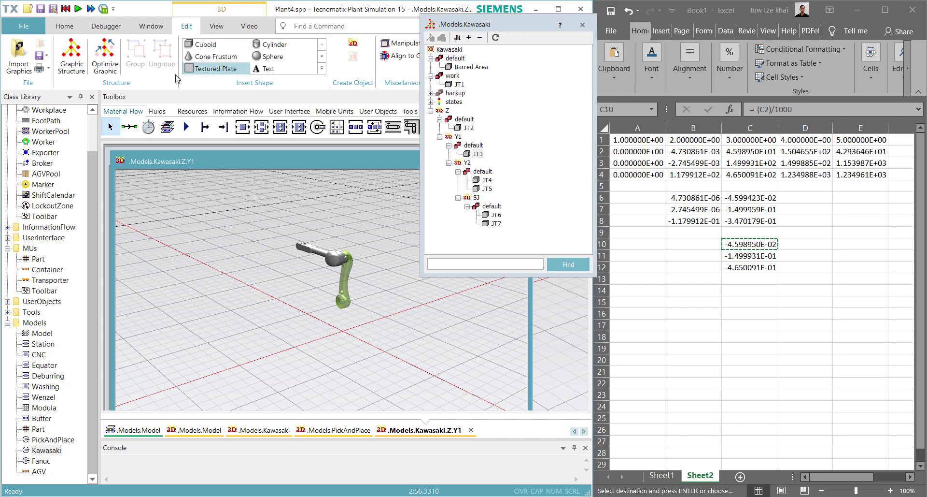
# - Delete the animatable object Z with its nested parts from the Kawasaki graphic structure
pyautogui.rightClick(456, 117)
pyautogui.click(496, 205)
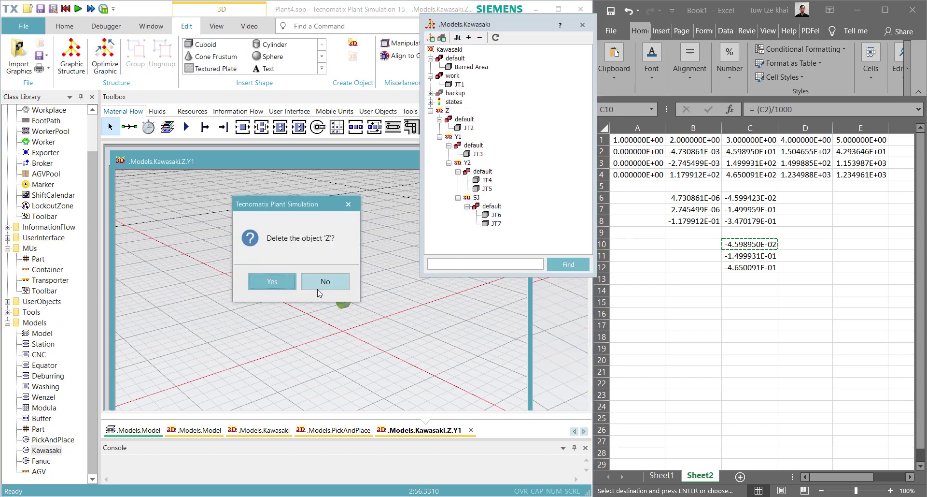
pyautogui.click(320, 288)
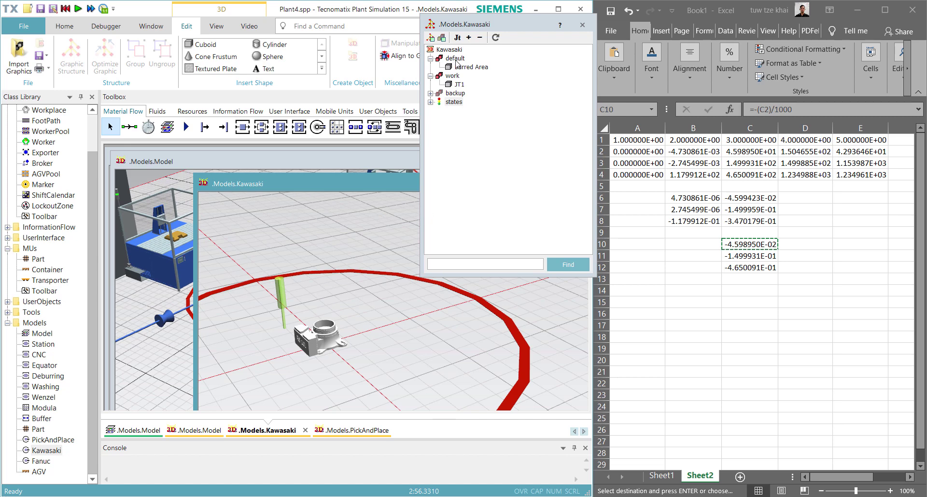
# - Delete the graphic groups work and backup from the Kawasaki graphic structure
pyautogui.click(454, 74)
pyautogui.rightClick(458, 75)
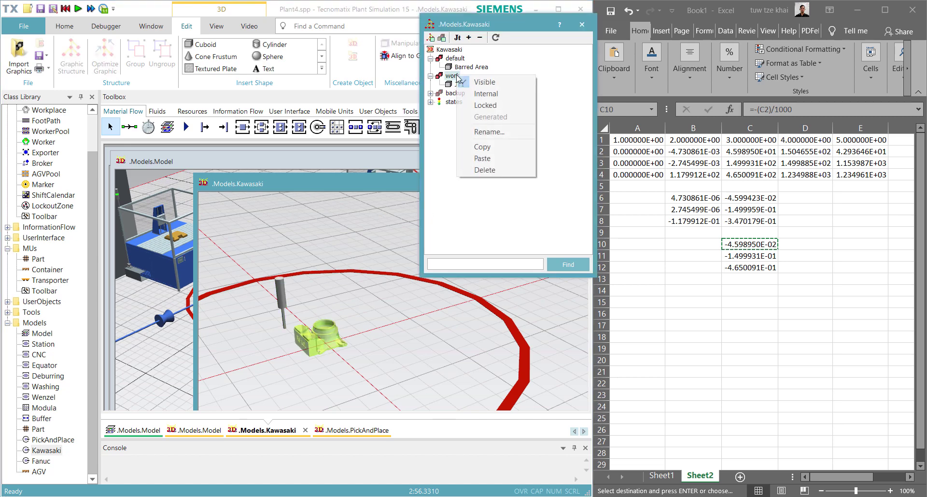
pyautogui.click(495, 172)
pyautogui.click(286, 279)
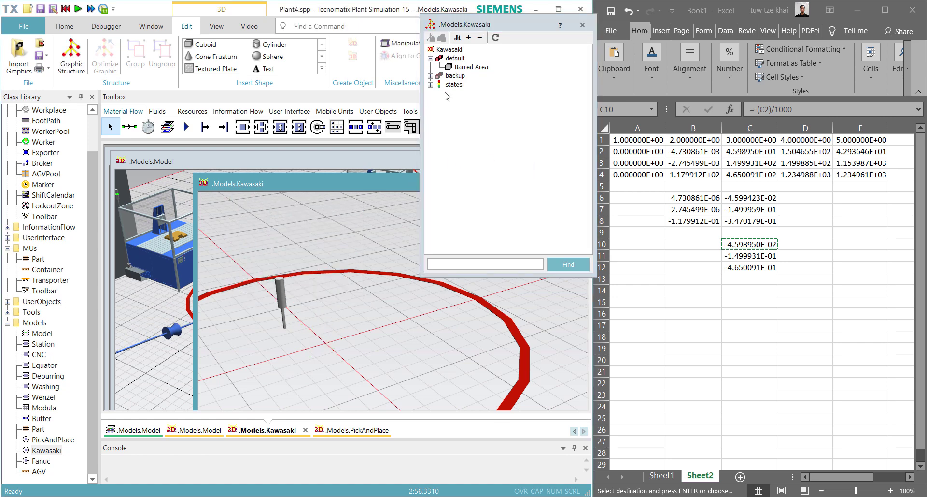
pyautogui.rightClick(455, 75)
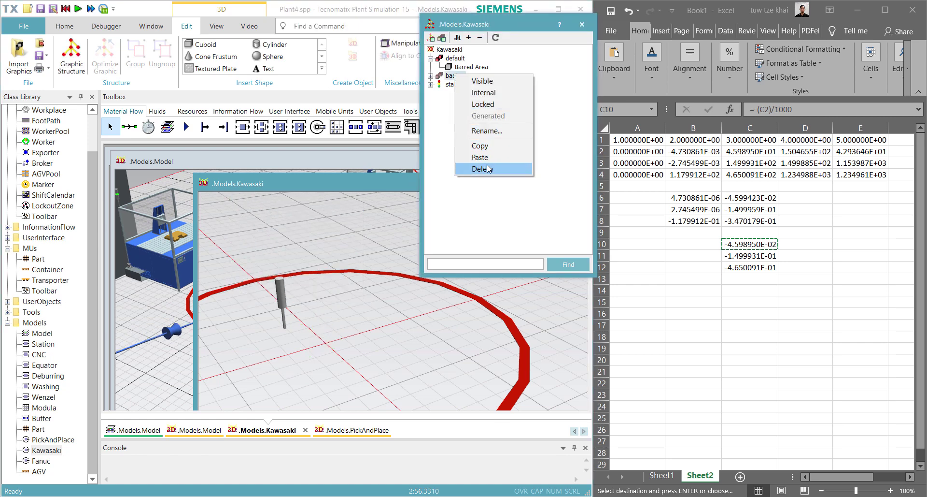
pyautogui.click(514, 168)
pyautogui.click(298, 281)
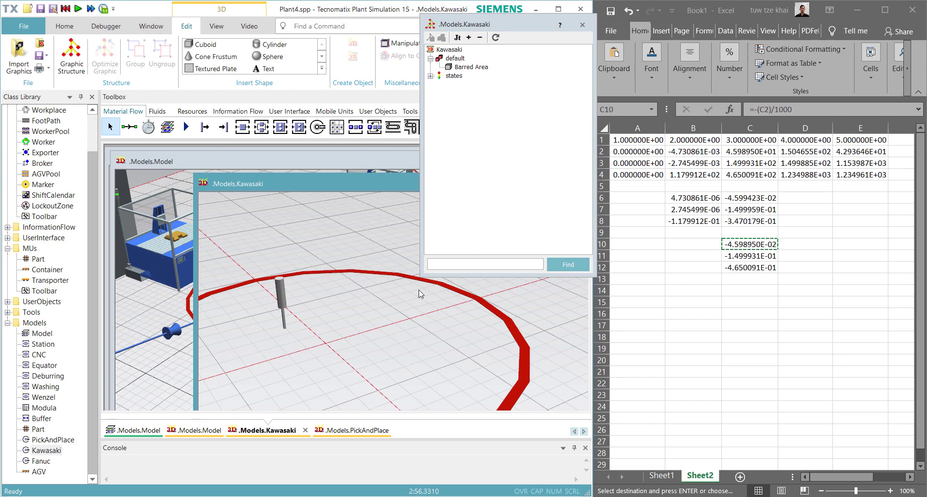
# - Import the Kuka robot graphic into the default group, positioned as shown in the view with the Z-axis pointing up
pyautogui.scroll(-3, 420, 294)
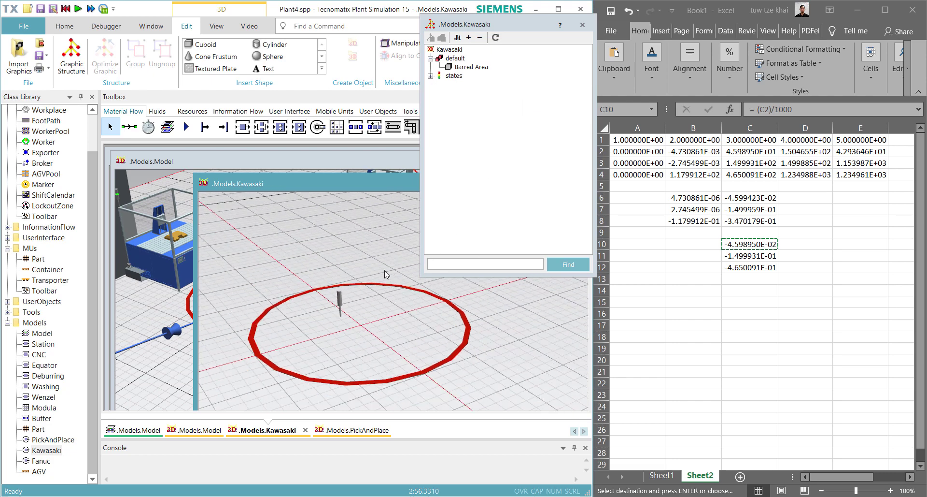
pyautogui.click(18, 54)
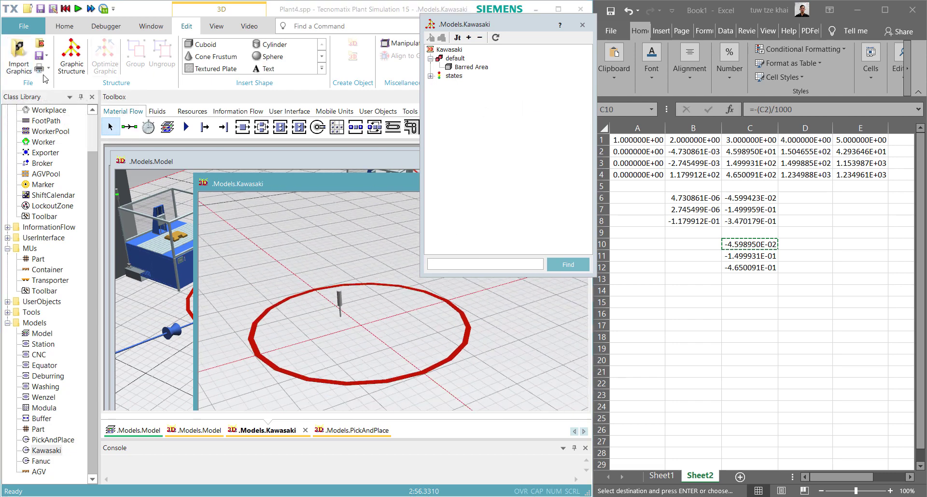
pyautogui.doubleClick(426, 248)
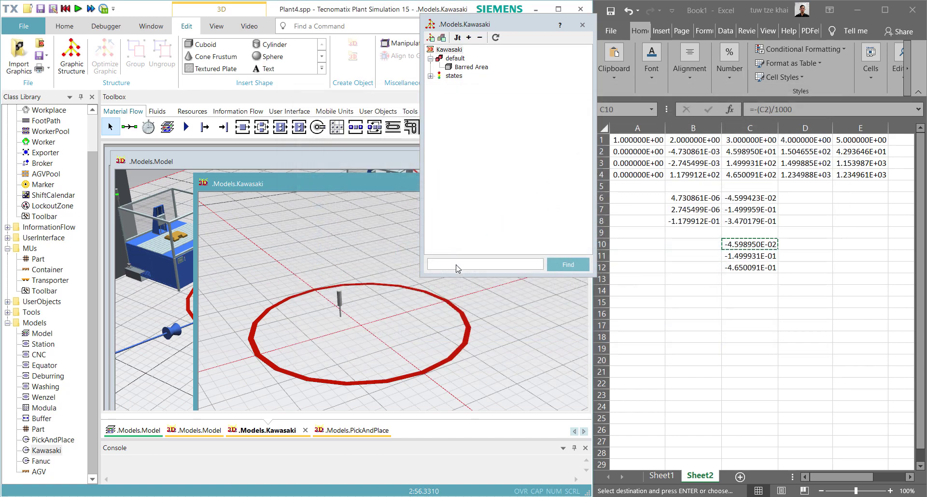
pyautogui.click(399, 316)
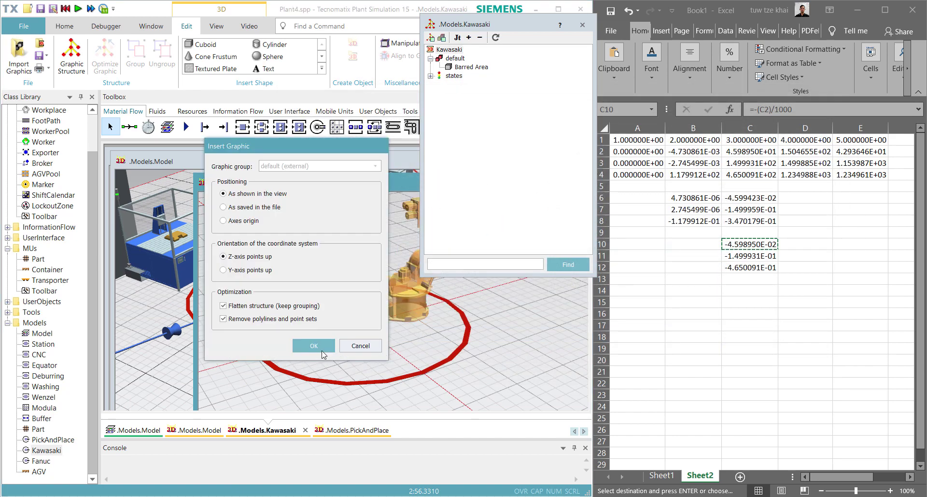
pyautogui.click(314, 345)
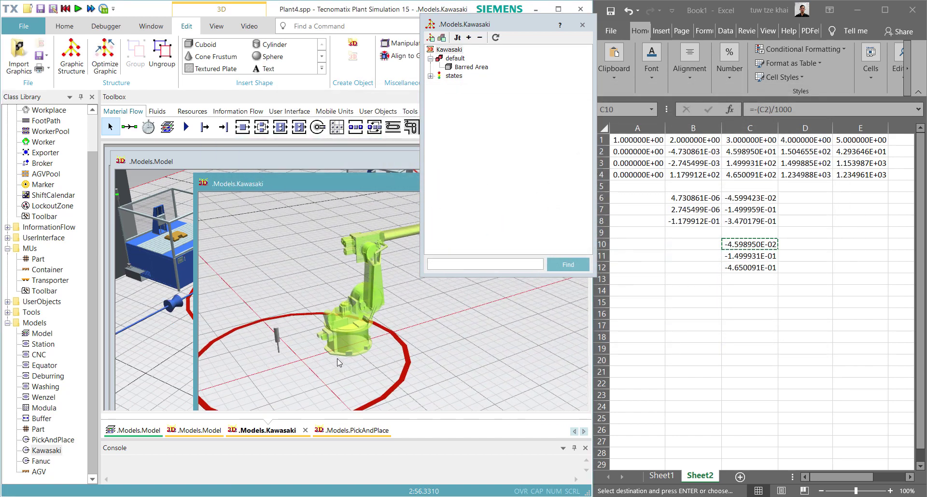
# - Try positioning the Robot Kuka graphic at X 0.7 m and Y 0.1 m in its 3D properties
pyautogui.rightClick(347, 339)
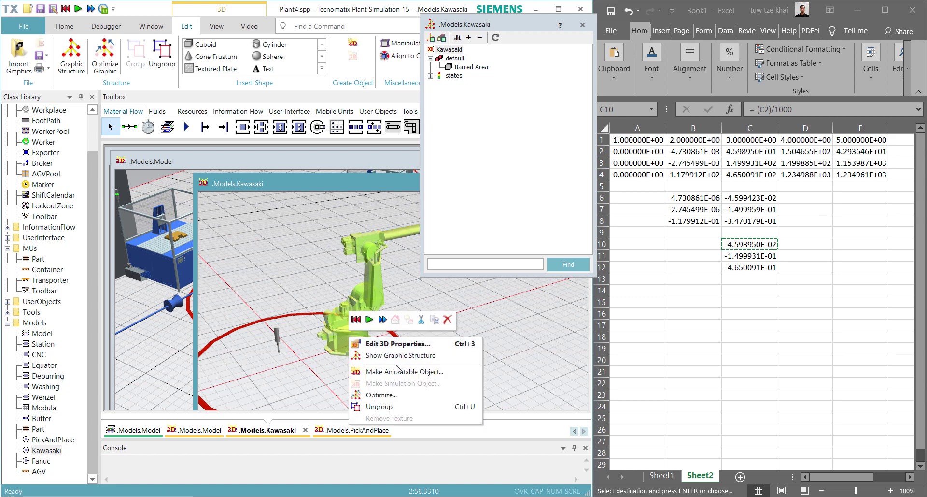
pyautogui.click(368, 343)
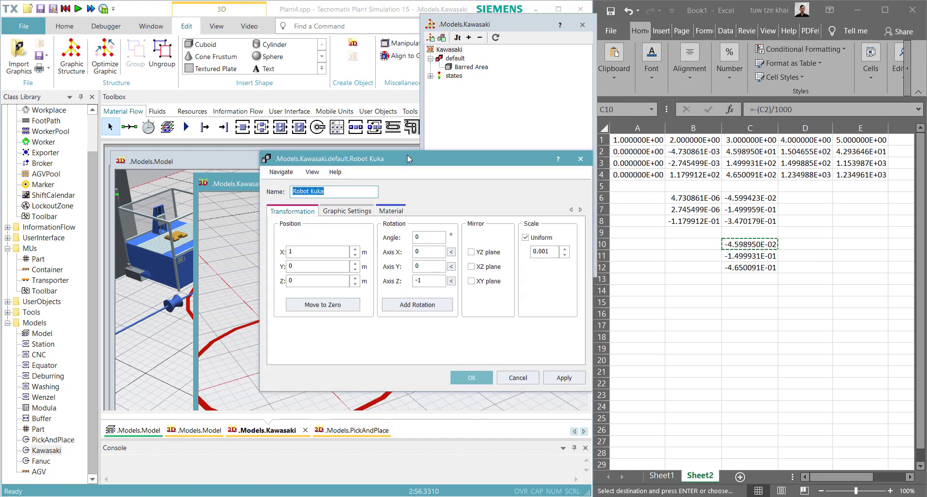
pyautogui.moveTo(408, 159); pyautogui.dragTo(613, 110)
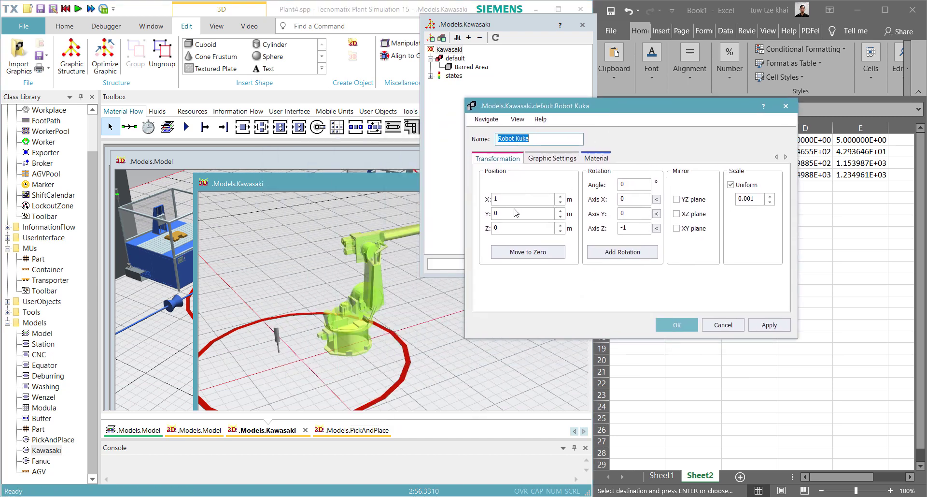
pyautogui.moveTo(515, 203); pyautogui.dragTo(481, 199)
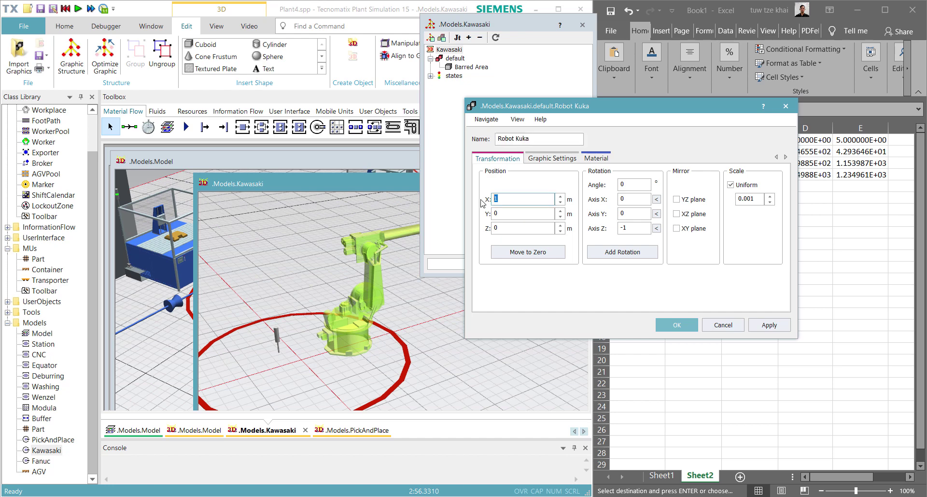
pyautogui.write('0.4')
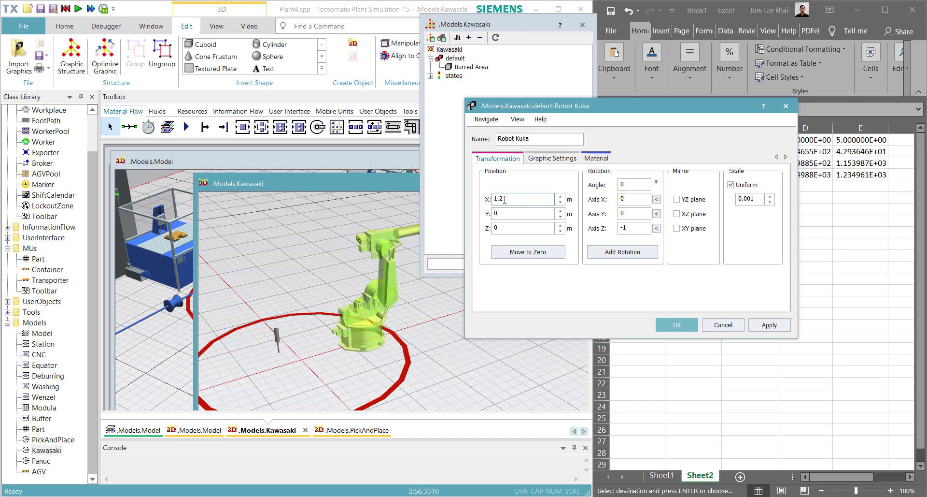
pyautogui.press('BackSpace')
pyautogui.write('7')
pyautogui.click(506, 213)
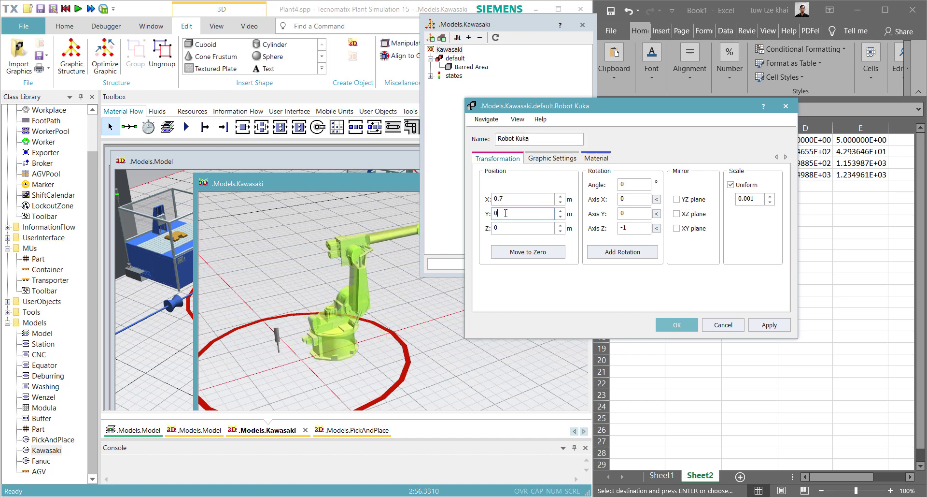
pyautogui.write('.1')
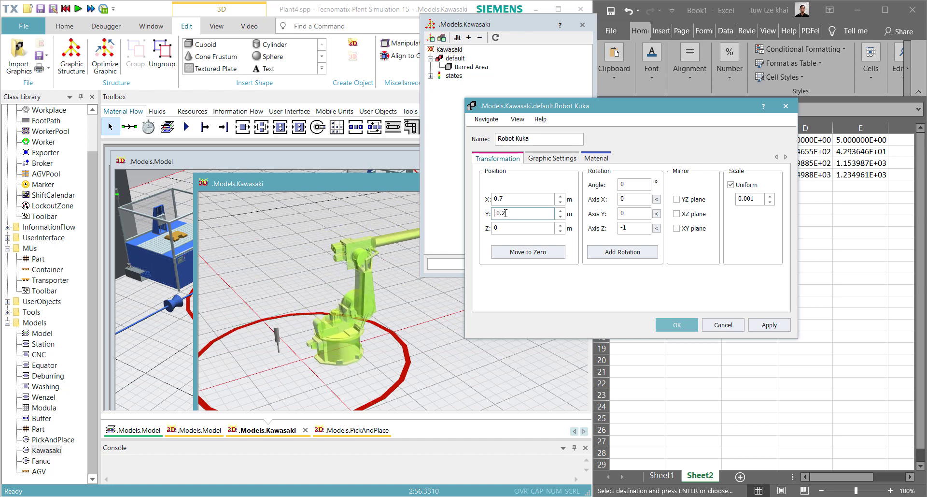
pyautogui.press('BackSpace')
pyautogui.press('BackSpace')
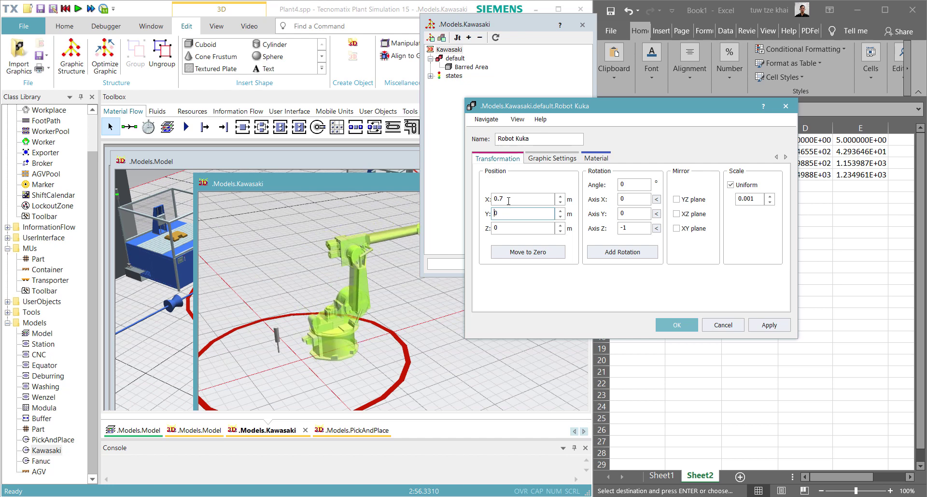
pyautogui.write('.1')
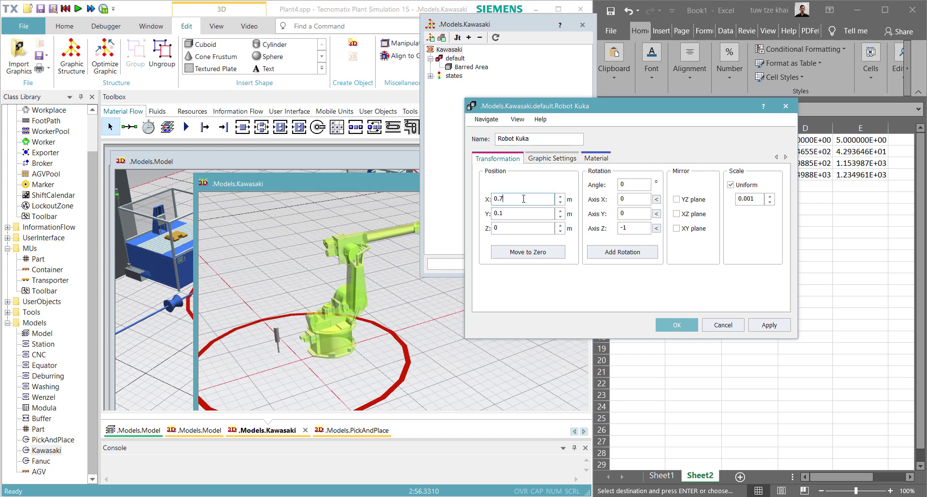
# - Try the Robot Kuka graphic at X 0.5 m and Y -0.2 m, and discard the position changes
pyautogui.scroll(1, 523, 199)
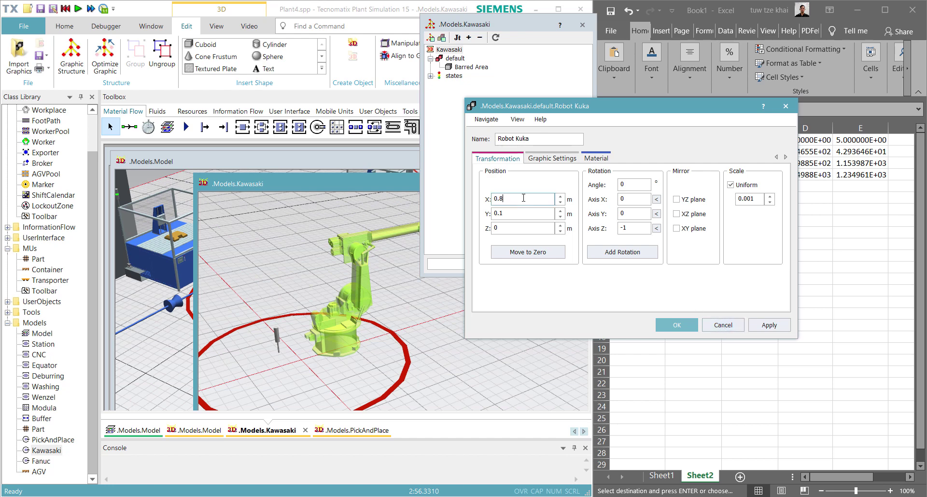
pyautogui.scroll(5, 523, 198)
pyautogui.scroll(-8, 524, 198)
pyautogui.click(517, 212)
pyautogui.scroll(-1, 518, 212)
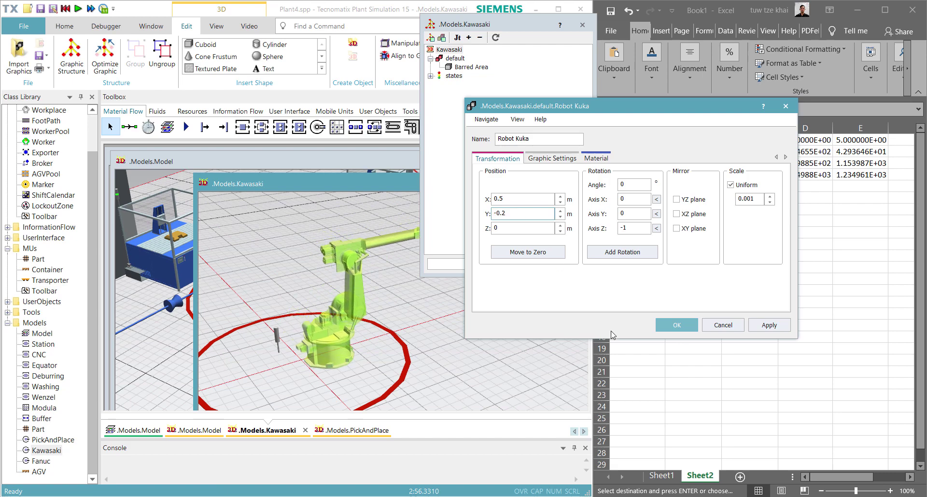
pyautogui.click(713, 329)
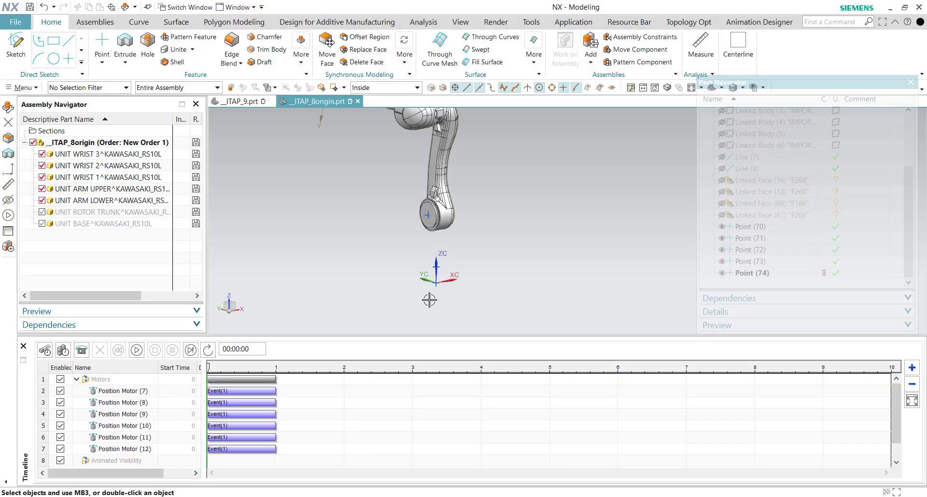
# - Switch to NX and show the UNIT ROTOR TRUNK and UNIT BASE components of the __ITAP_8origin assembly
pyautogui.click(42, 211)
pyautogui.click(42, 223)
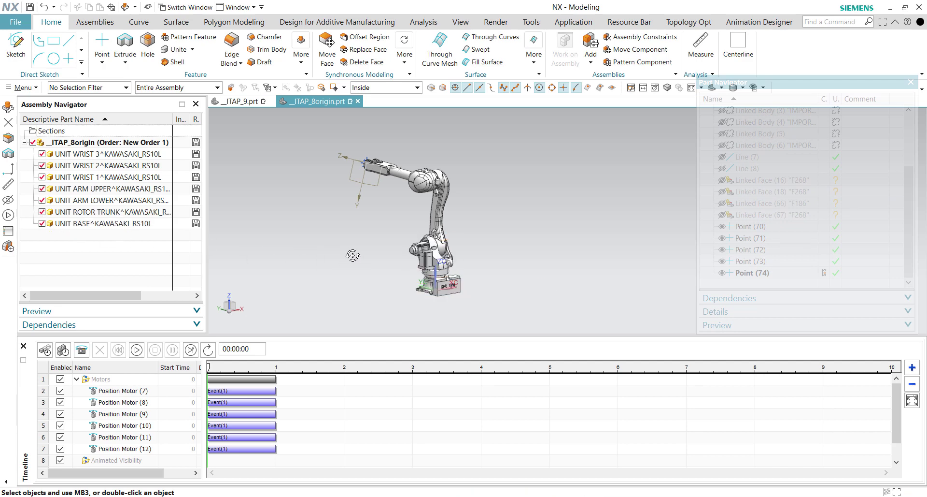
pyautogui.moveTo(352, 255); pyautogui.dragTo(328, 263, button='middle')
pyautogui.scroll(2, 394, 303)
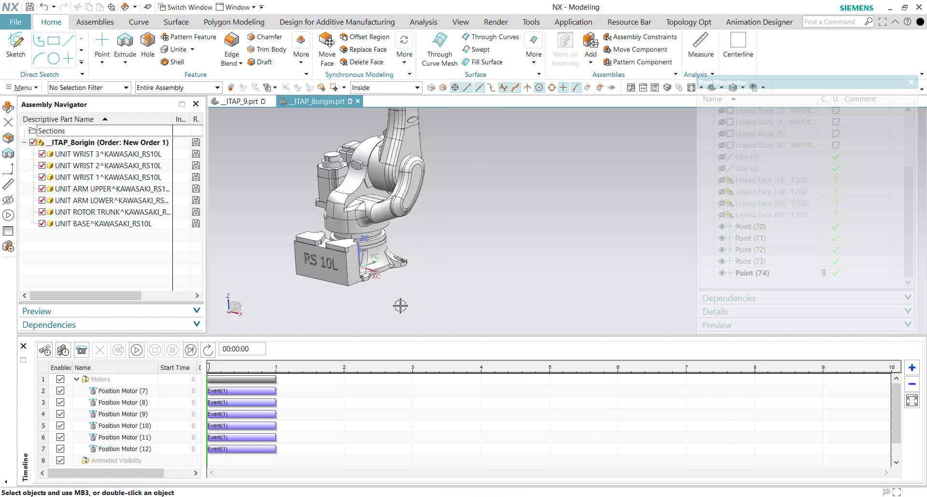
pyautogui.scroll(-2, 400, 304)
pyautogui.moveTo(400, 291); pyautogui.dragTo(378, 291, button='middle')
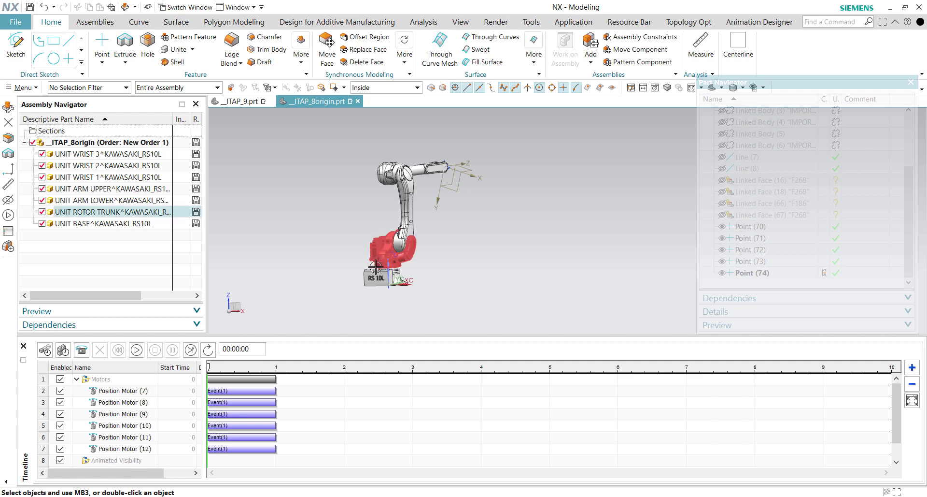
pyautogui.moveTo(378, 267); pyautogui.dragTo(385, 283, button='middle')
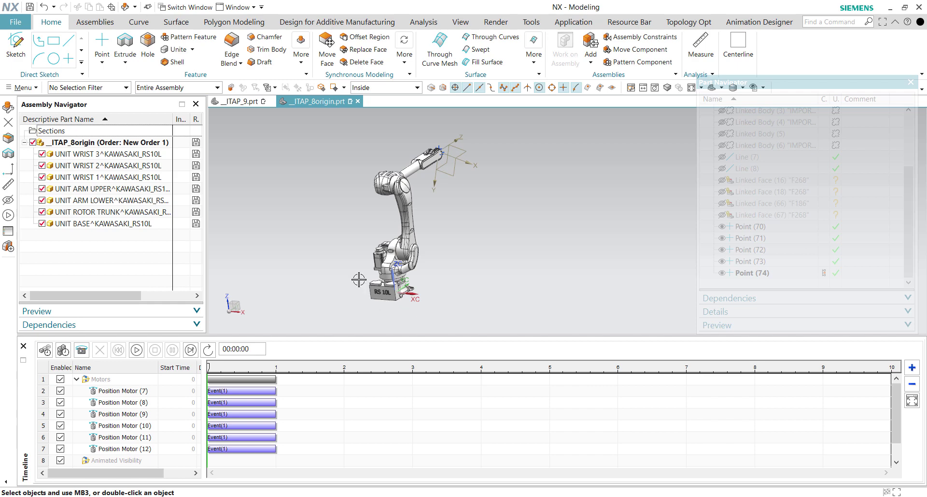
# - Try to start the Assembly Constraints command for the robot assembly
pyautogui.click(106, 26)
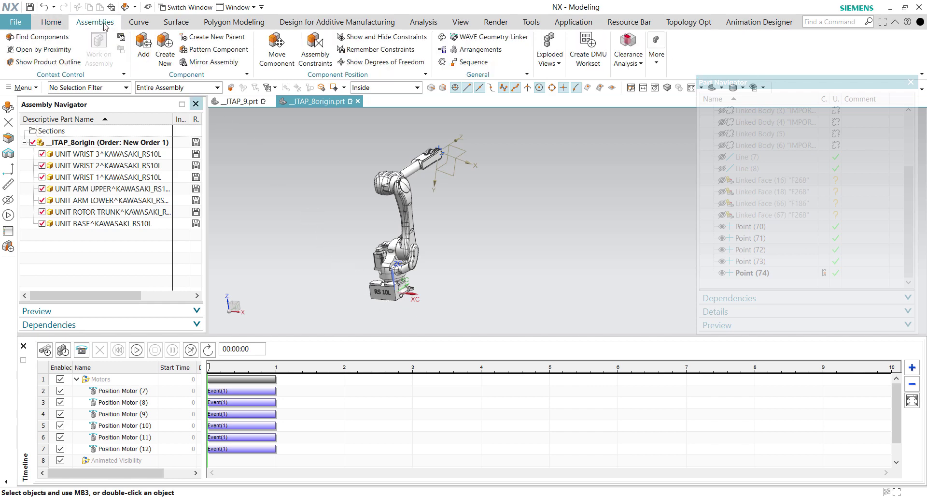
pyautogui.click(315, 49)
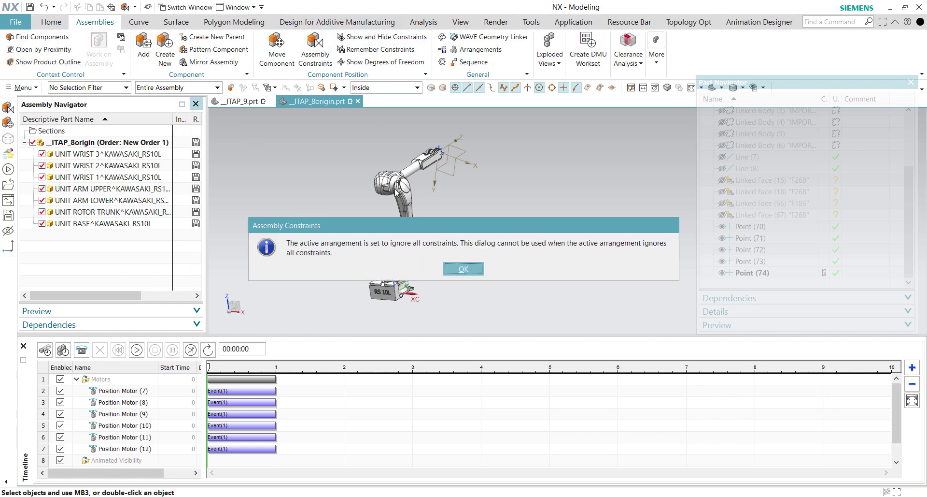
pyautogui.click(463, 269)
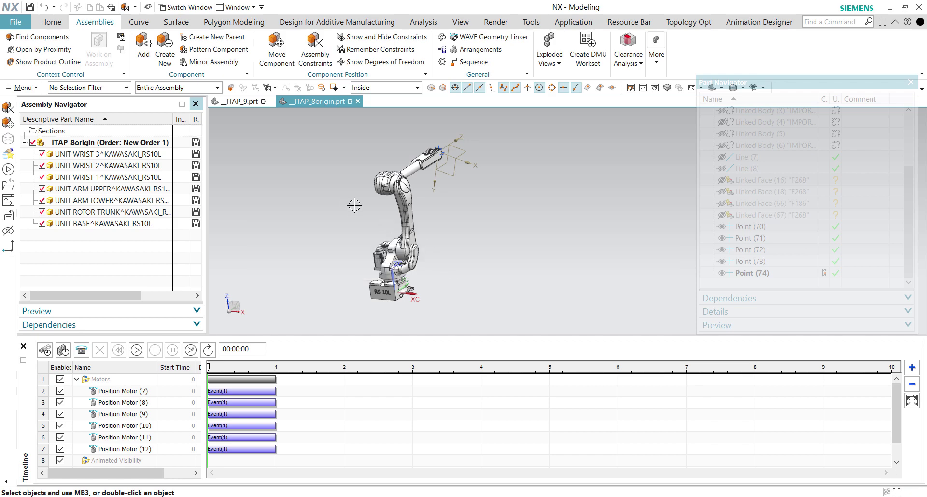
pyautogui.click(312, 50)
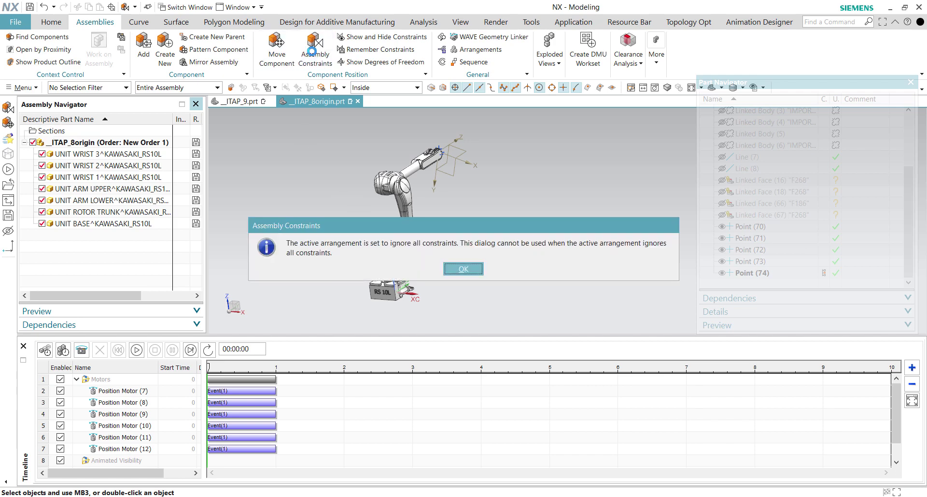
pyautogui.click(462, 269)
# - Turn off Ignore All Constraints in the properties of the assembly's Origin arrangement
pyautogui.rightClick(96, 142)
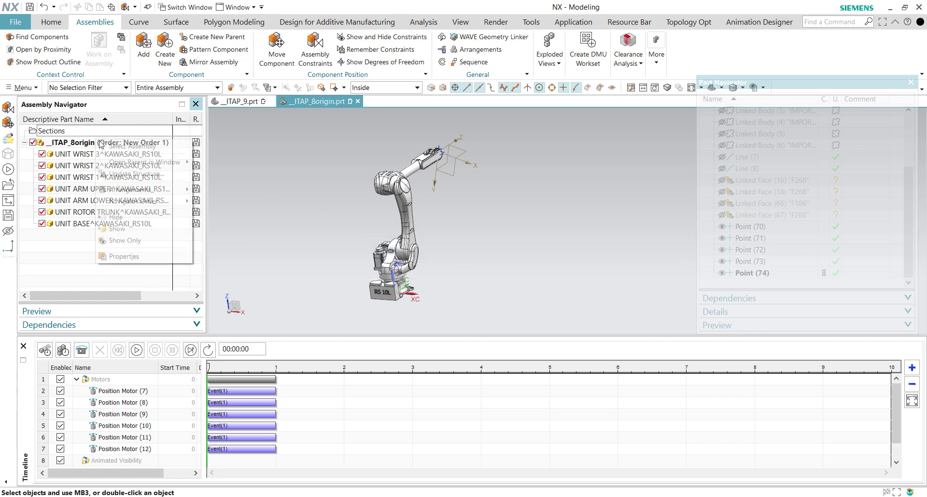
pyautogui.moveTo(161, 189)
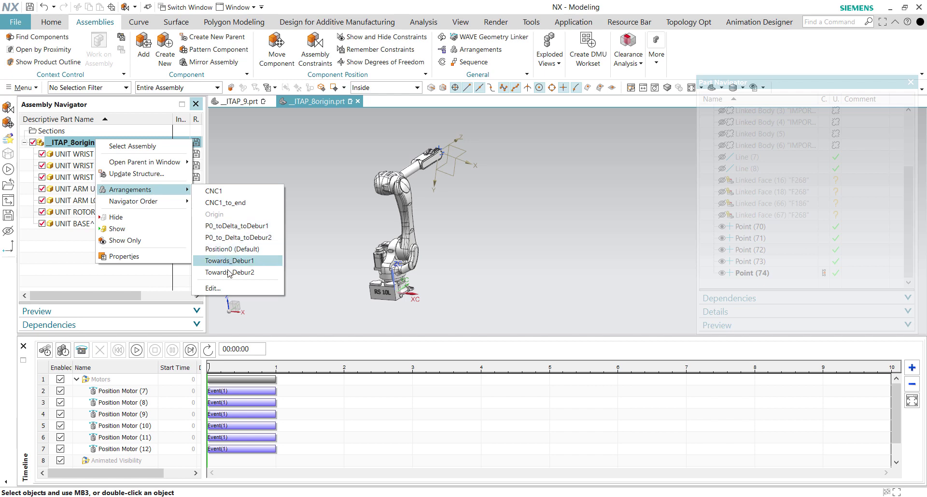
pyautogui.click(220, 288)
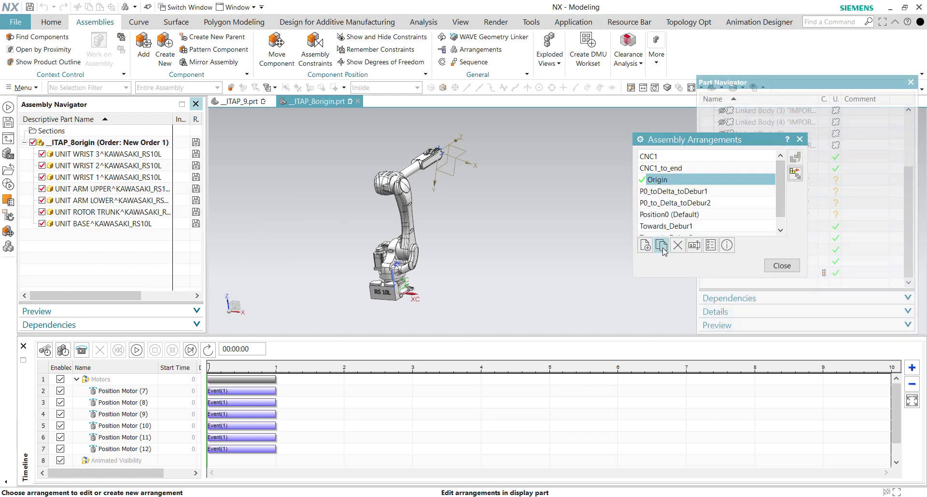
pyautogui.click(727, 244)
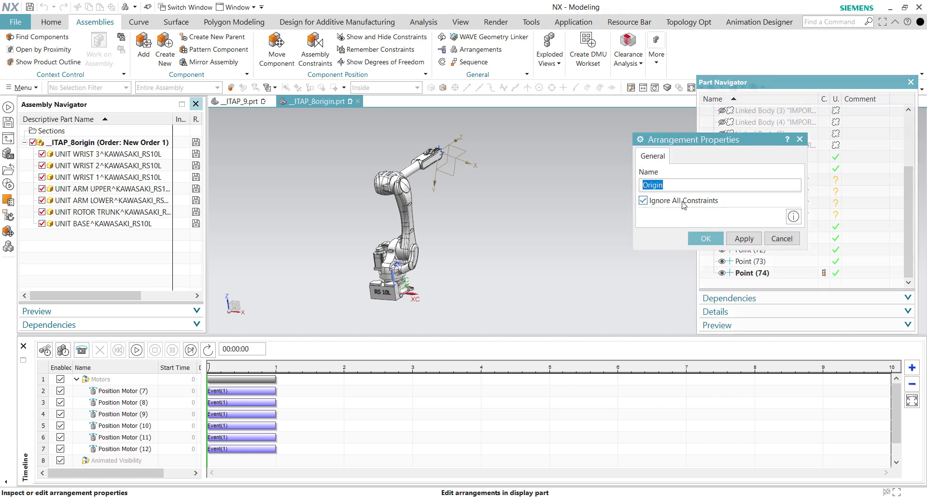
pyautogui.click(686, 200)
pyautogui.click(707, 239)
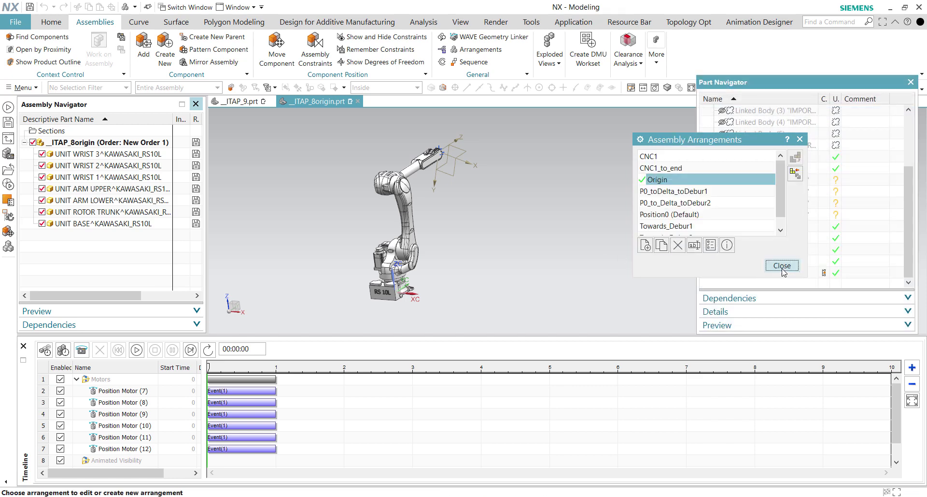
pyautogui.click(781, 266)
# - Create a new empty component named plantsim_kawasaki in the robot assembly from the millimetre Model template
pyautogui.moveTo(470, 232); pyautogui.dragTo(447, 241, button='middle')
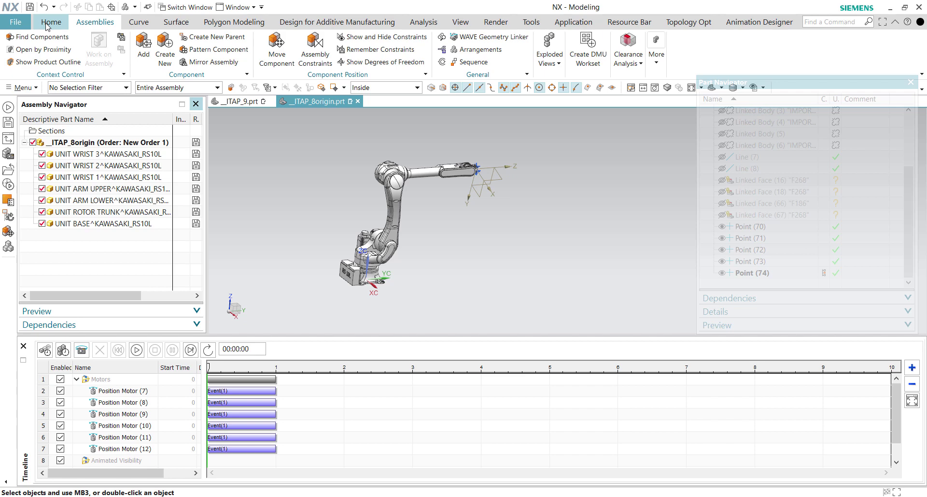
pyautogui.click(47, 26)
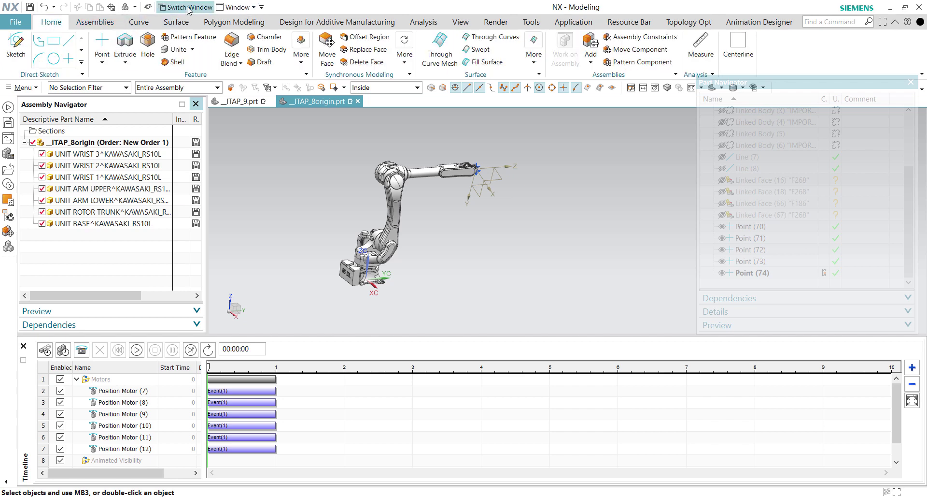
pyautogui.click(107, 24)
pyautogui.click(165, 48)
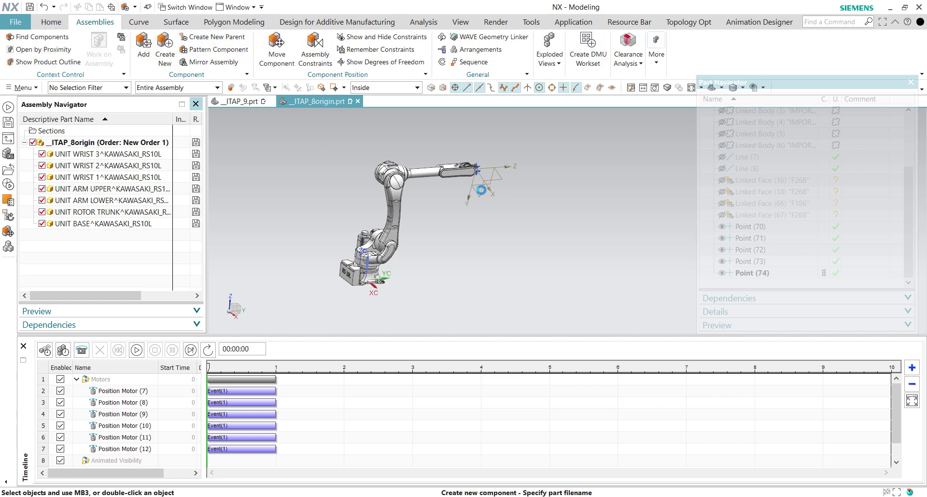
pyautogui.moveTo(390, 35); pyautogui.dragTo(743, 43)
pyautogui.write('p')
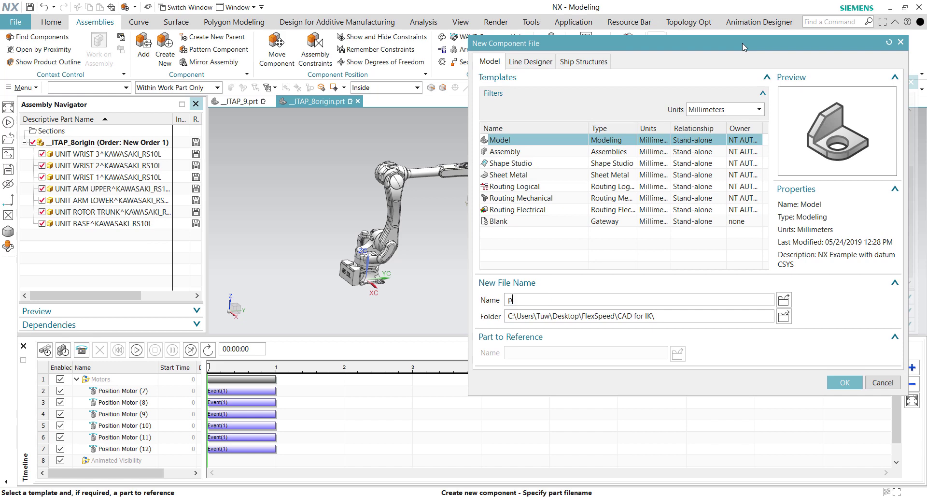
pyautogui.write('lantsim')
pyautogui.write('-')
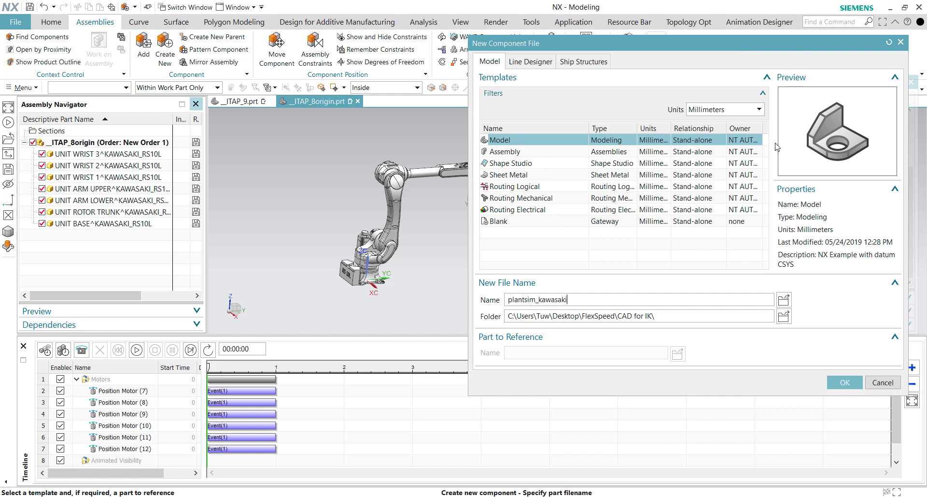
pyautogui.click(845, 382)
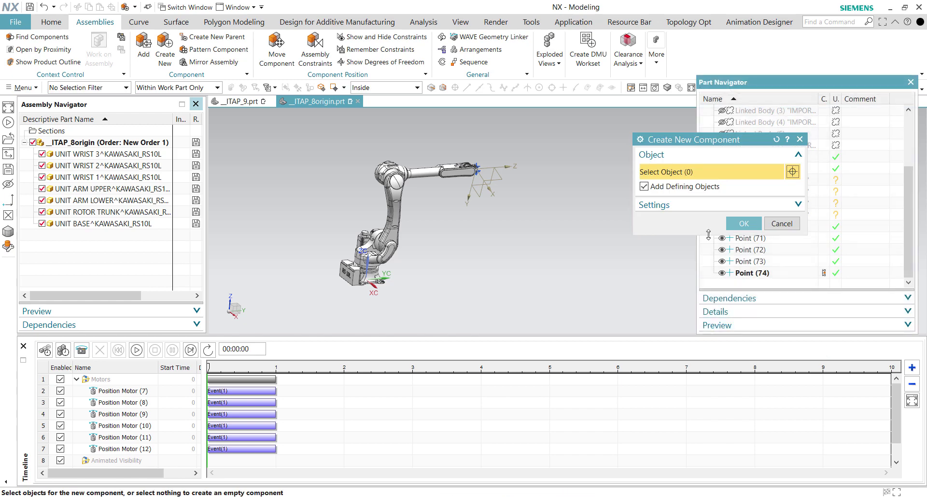
pyautogui.click(751, 228)
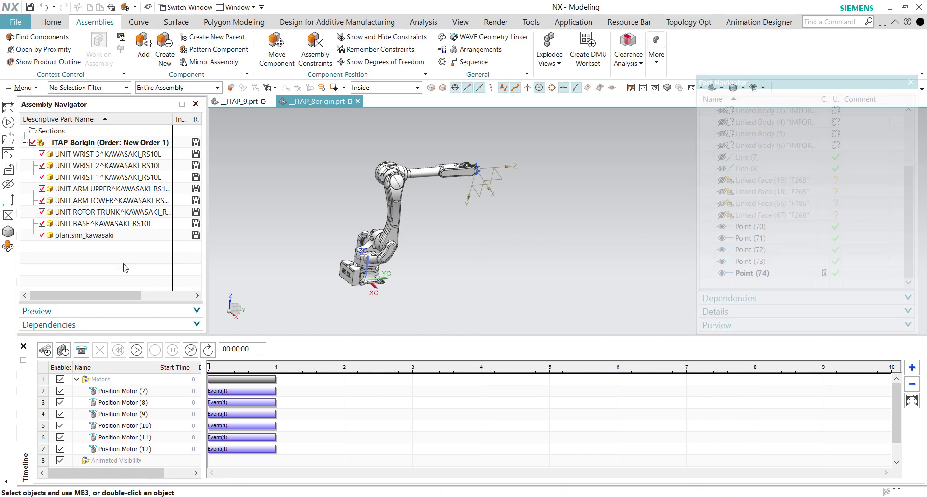
# - Make plantsim_kawasaki the work part and WAVE-link all seven robot bodies into it
pyautogui.doubleClick(91, 235)
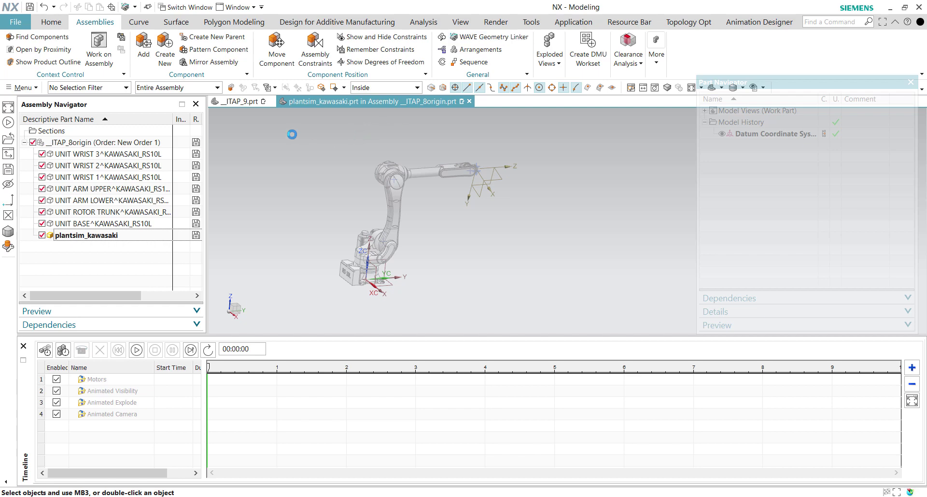
pyautogui.moveTo(292, 129); pyautogui.dragTo(340, 202)
pyautogui.click(690, 162)
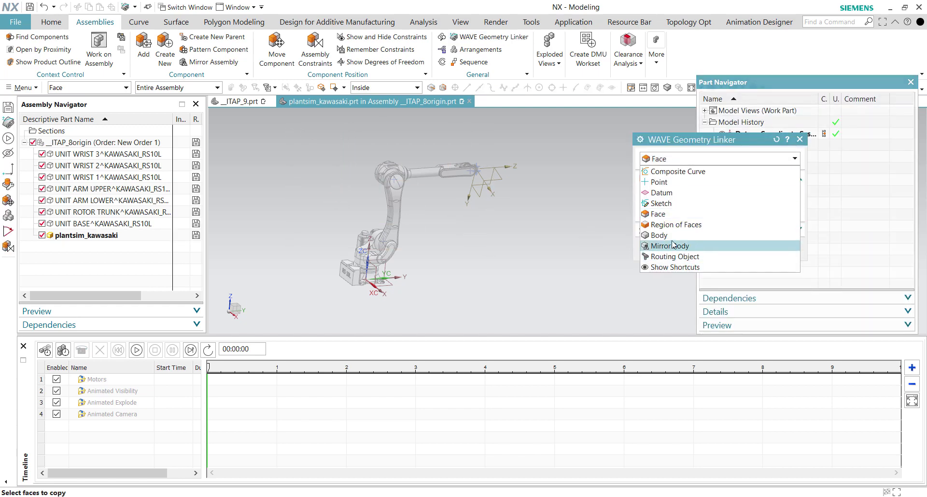
pyautogui.click(676, 235)
pyautogui.moveTo(276, 140); pyautogui.dragTo(529, 305)
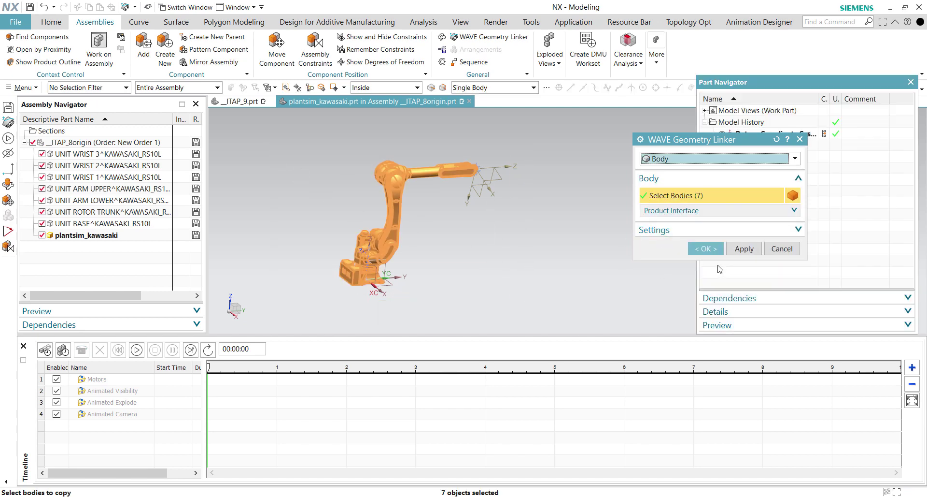
pyautogui.click(710, 248)
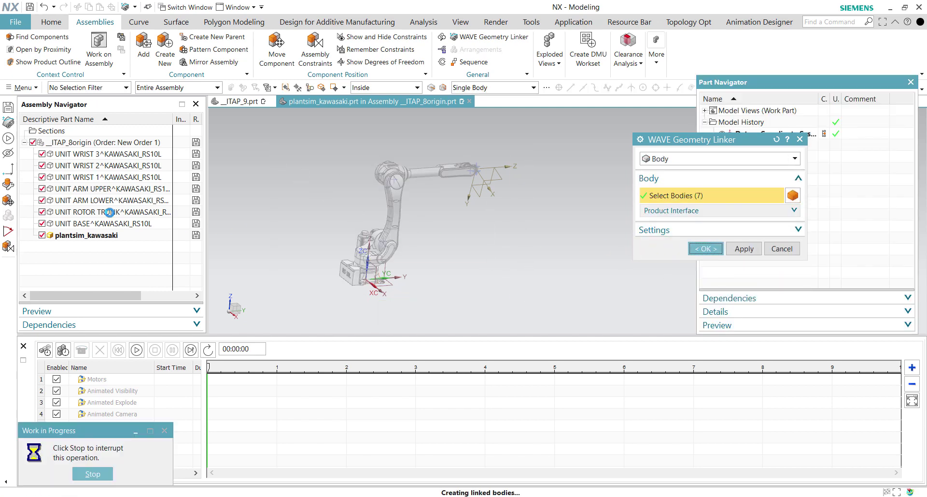
# - Open plantsim_kawasaki in its own window, save it and close the animation timeline
pyautogui.rightClick(80, 235)
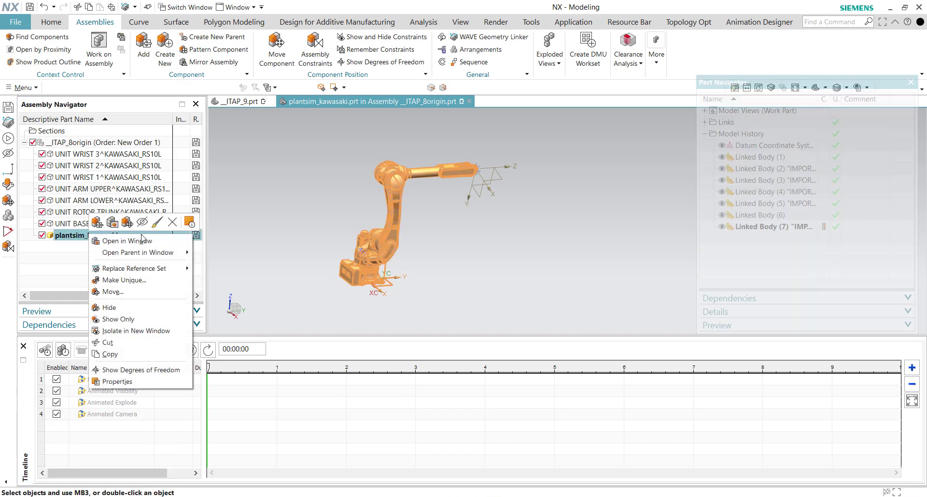
pyautogui.click(128, 240)
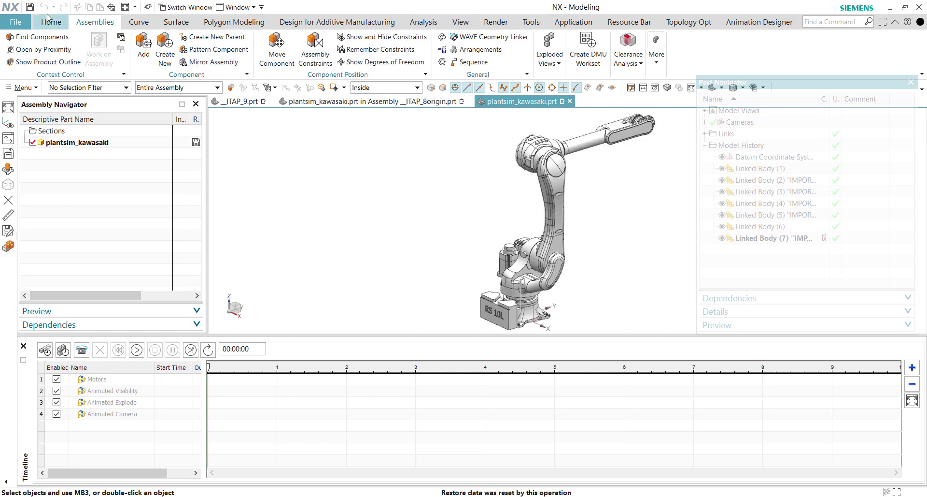
pyautogui.click(30, 7)
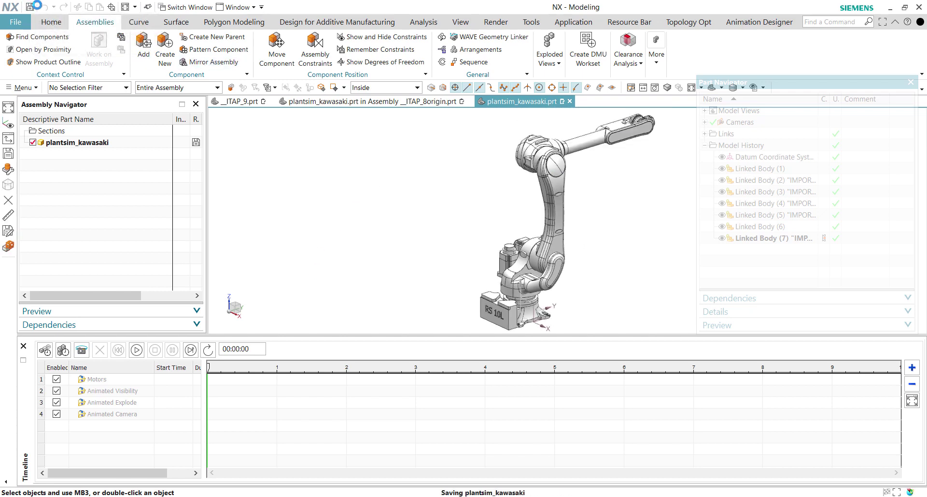
pyautogui.click(23, 346)
pyautogui.scroll(-3, 449, 227)
pyautogui.scroll(2, 450, 226)
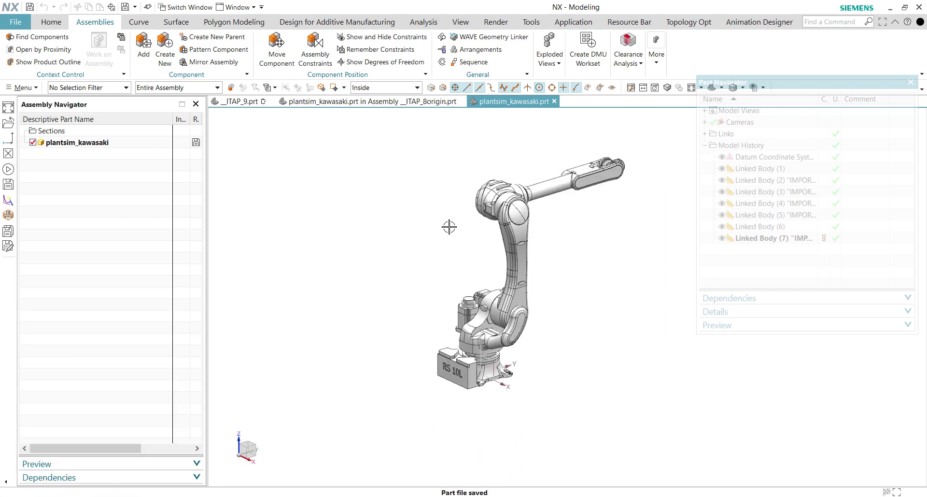
pyautogui.moveTo(451, 313)
pyautogui.mouseDown(button='middle')
pyautogui.moveTo(483, 290)
pyautogui.moveTo(462, 319)
pyautogui.mouseUp(button='middle')
pyautogui.hotkey('ctrl', 's')
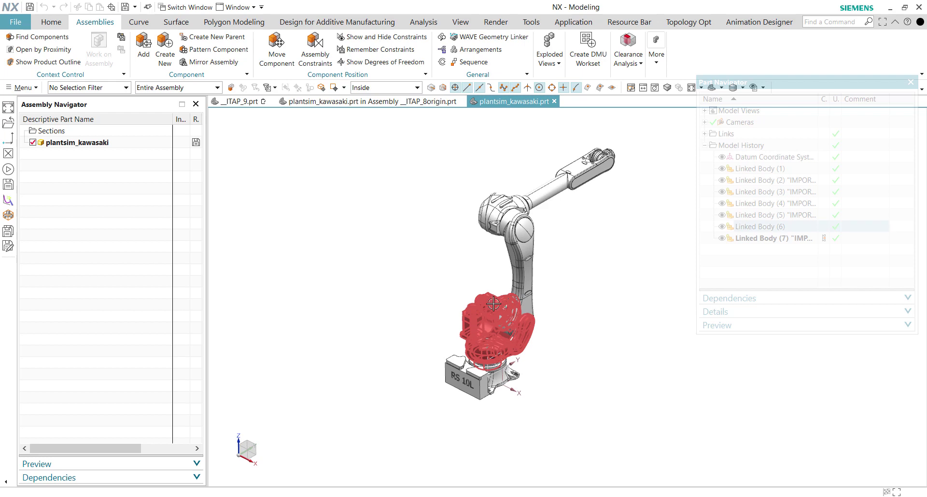
# - Start Move Object on all linked robot bodies and the datum coordinate system, with Move Handles Only enabled
pyautogui.hotkey('ctrl', 't')
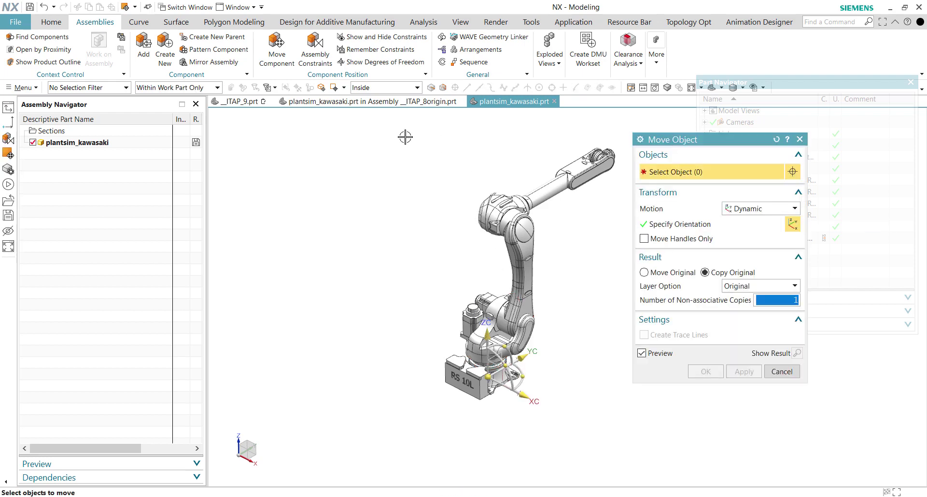
pyautogui.moveTo(398, 136); pyautogui.dragTo(655, 443)
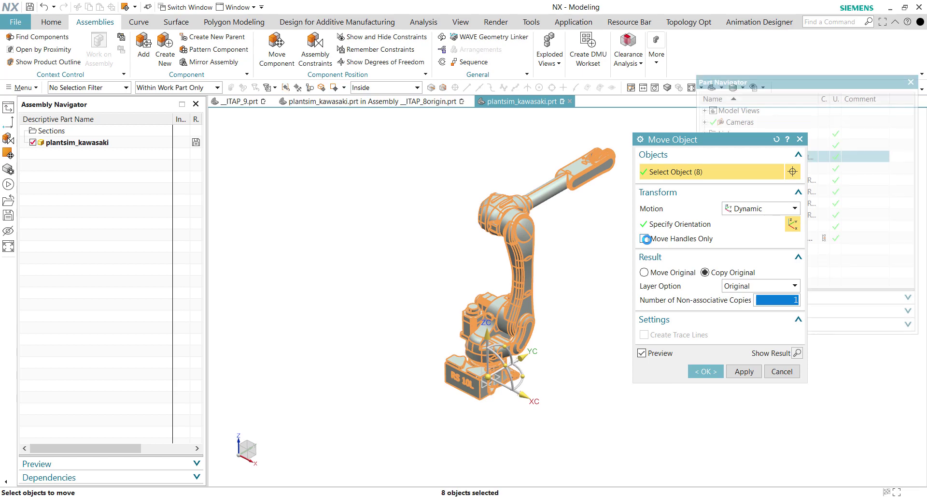
pyautogui.click(644, 239)
pyautogui.moveTo(507, 387); pyautogui.dragTo(483, 251, button='middle')
pyautogui.scroll(5, 483, 251)
pyautogui.scroll(2, 431, 262)
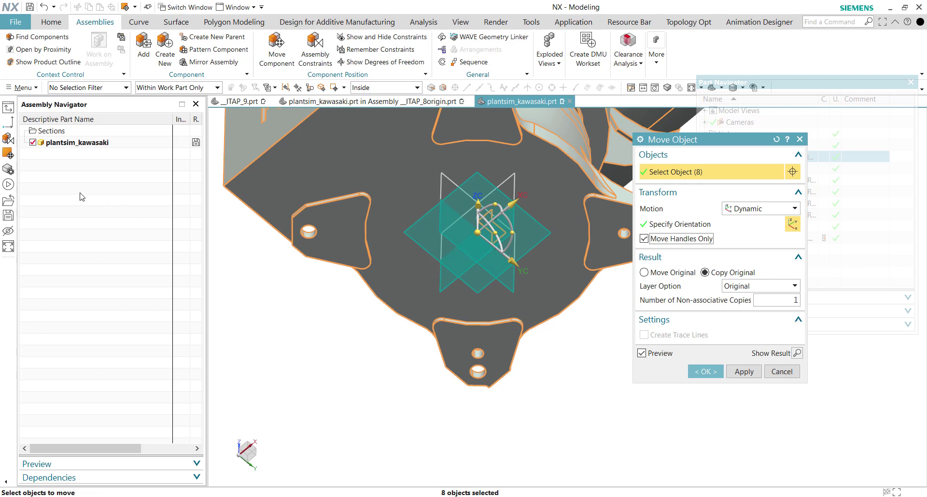
# - Hide the Assembly Navigator and dock the Part Navigator in its place
pyautogui.click(629, 22)
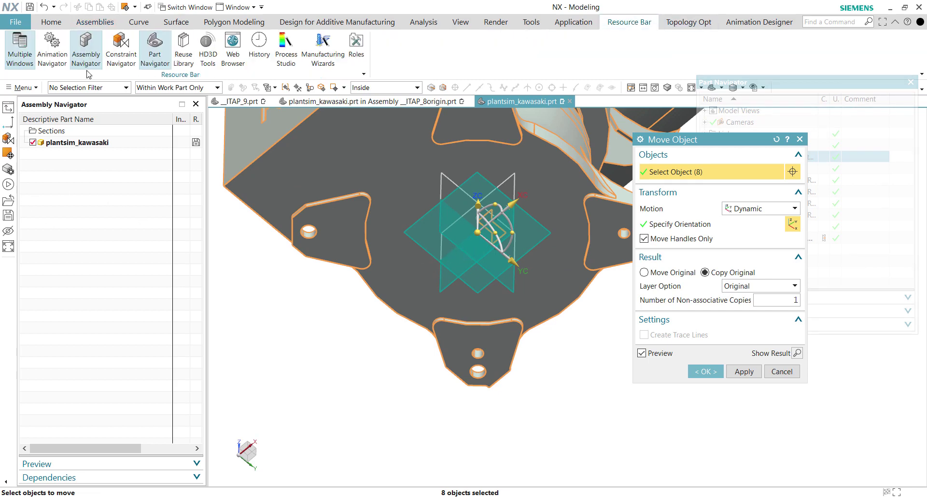
pyautogui.click(92, 53)
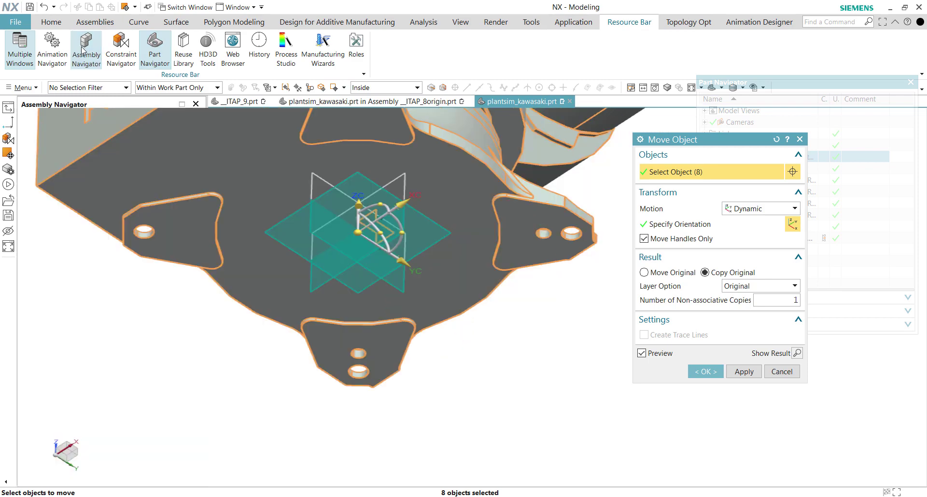
pyautogui.click(155, 46)
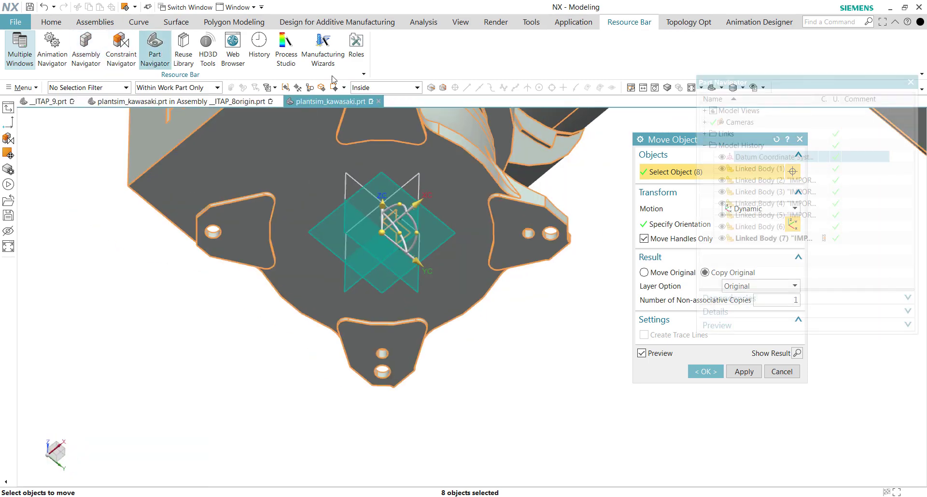
pyautogui.moveTo(738, 85); pyautogui.dragTo(247, 156)
# - Remove the datum coordinate system from the objects to move, keeping the seven linked bodies and Move Handles Only on
pyautogui.keyDown('shift'); pyautogui.click(102, 175); pyautogui.keyUp('shift')
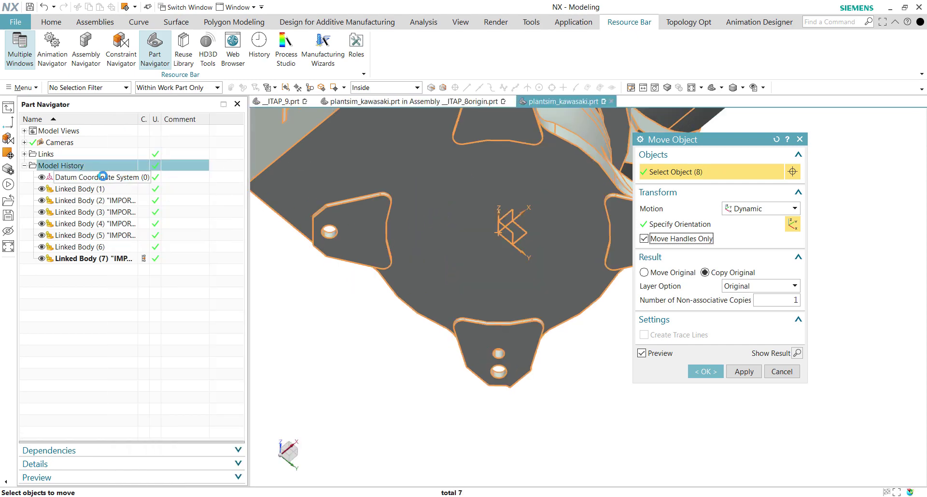
pyautogui.click(102, 176)
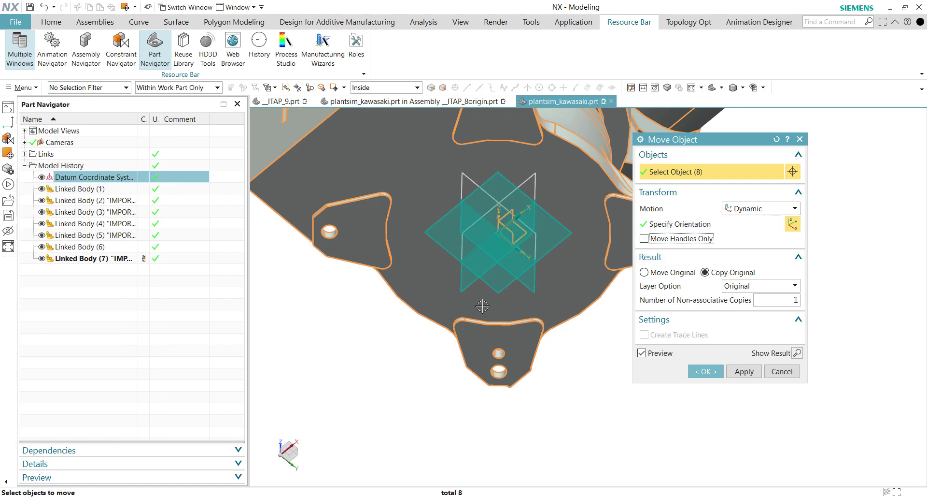
pyautogui.scroll(-5, 483, 305)
pyautogui.moveTo(489, 325); pyautogui.dragTo(714, 272, button='middle')
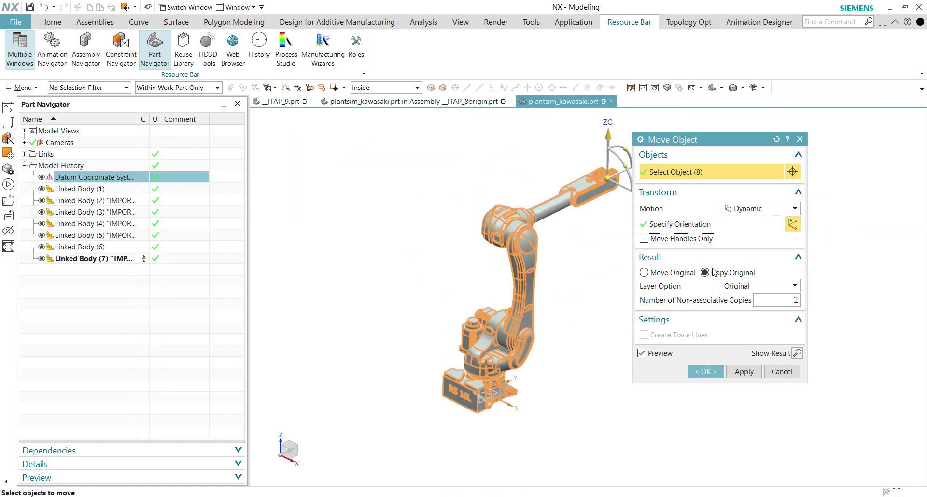
pyautogui.click(679, 238)
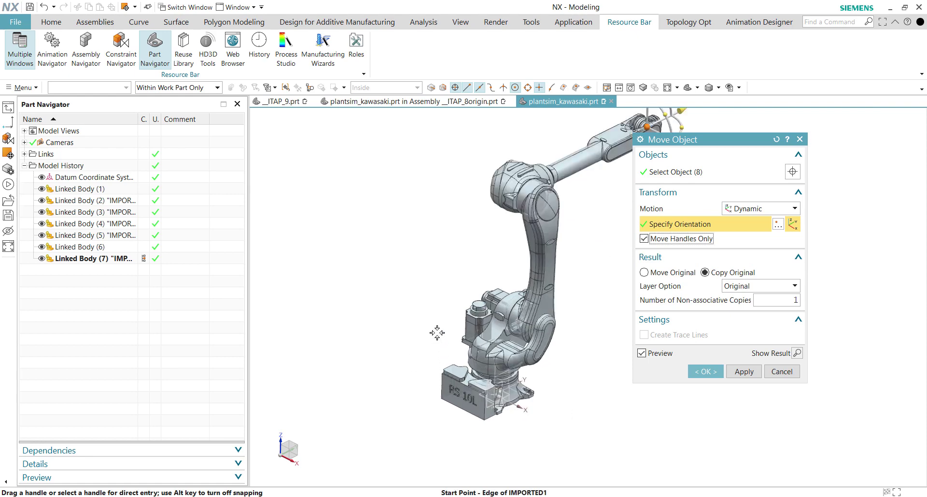
pyautogui.scroll(3, 436, 332)
pyautogui.moveTo(436, 331); pyautogui.dragTo(424, 275, button='middle')
pyautogui.scroll(2, 478, 180)
pyautogui.scroll(4, 490, 212)
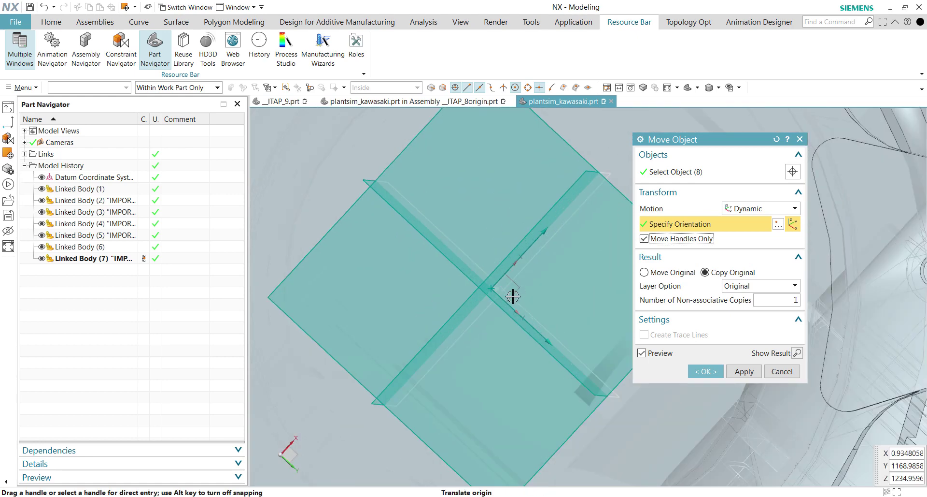
pyautogui.click(718, 170)
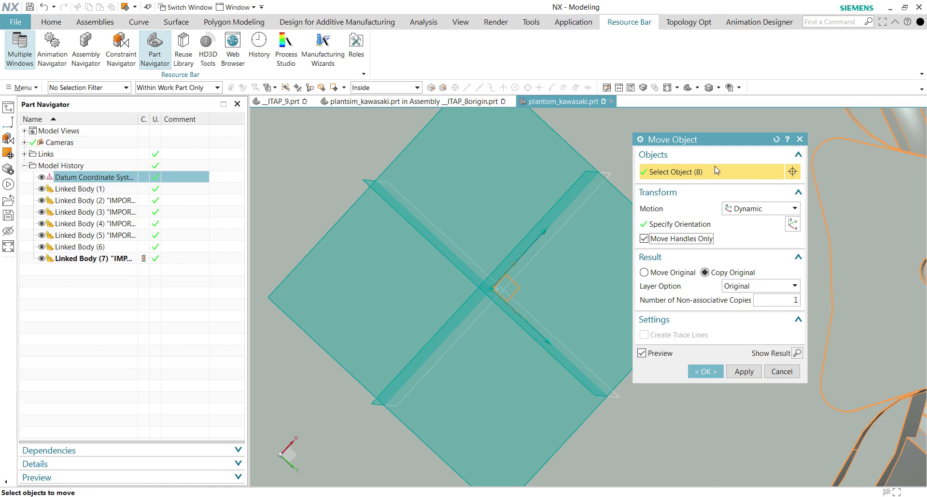
pyautogui.keyDown('shift'); pyautogui.click(502, 292); pyautogui.keyUp('shift')
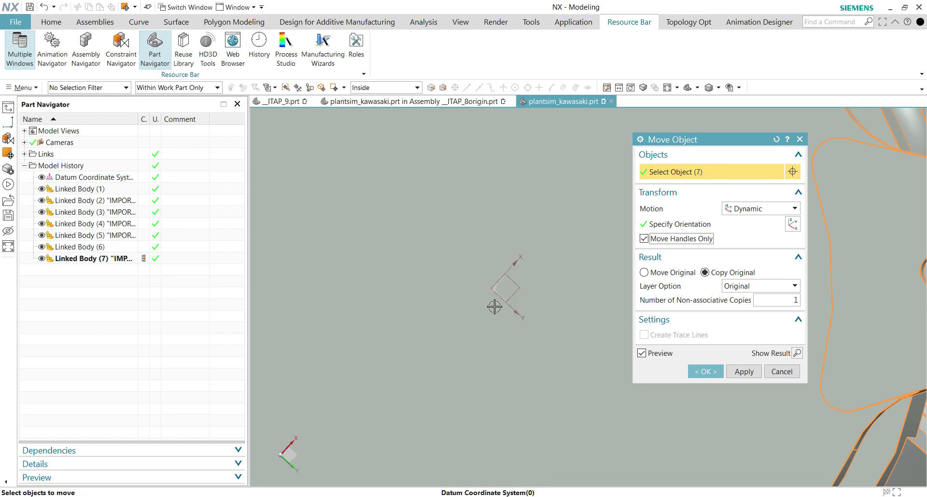
# - Place the move handles at the origin of the datum coordinate system under the robot base
pyautogui.click(701, 224)
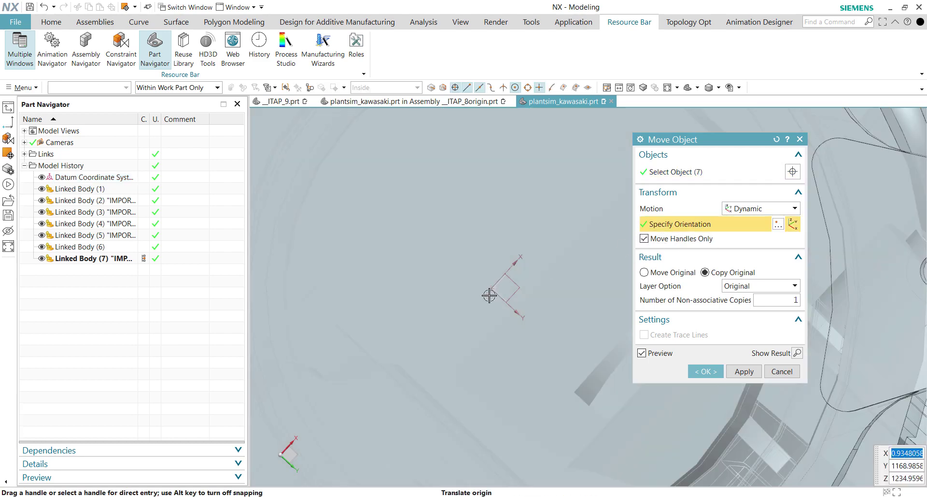
pyautogui.click(492, 289)
pyautogui.moveTo(474, 277); pyautogui.dragTo(446, 194, button='middle')
pyautogui.scroll(-5, 446, 195)
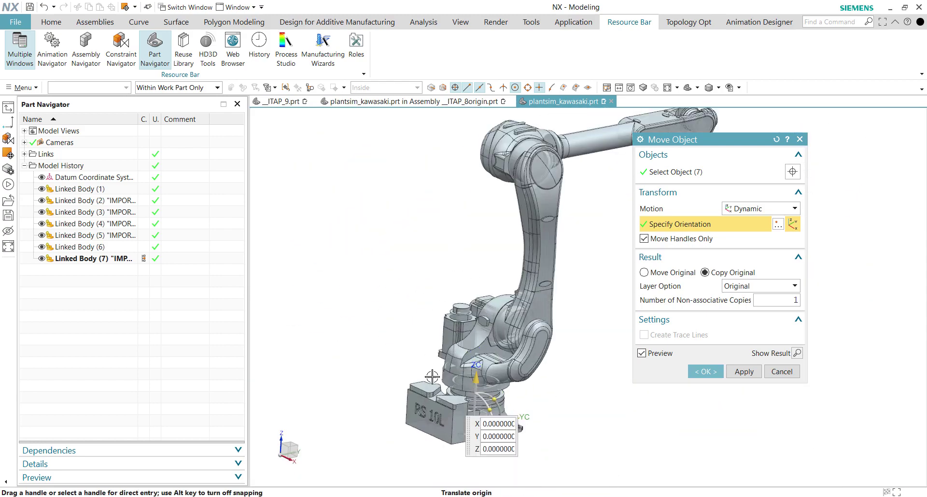
pyautogui.scroll(3, 484, 220)
pyautogui.scroll(-3, 484, 219)
pyautogui.scroll(3, 532, 209)
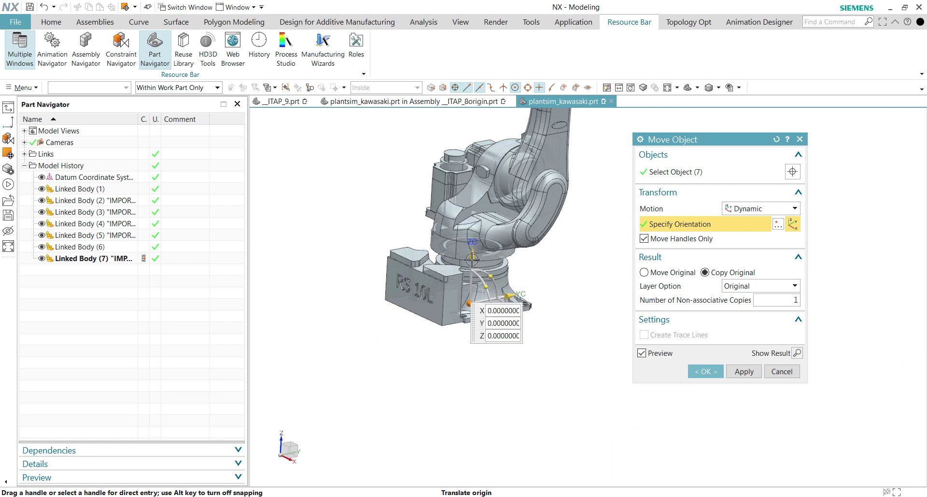
pyautogui.scroll(2, 532, 209)
# - Rotate the original seven bodies -90° about the ZC axis as an associative move, with Move Handles Only and Move Parents off
pyautogui.click(647, 242)
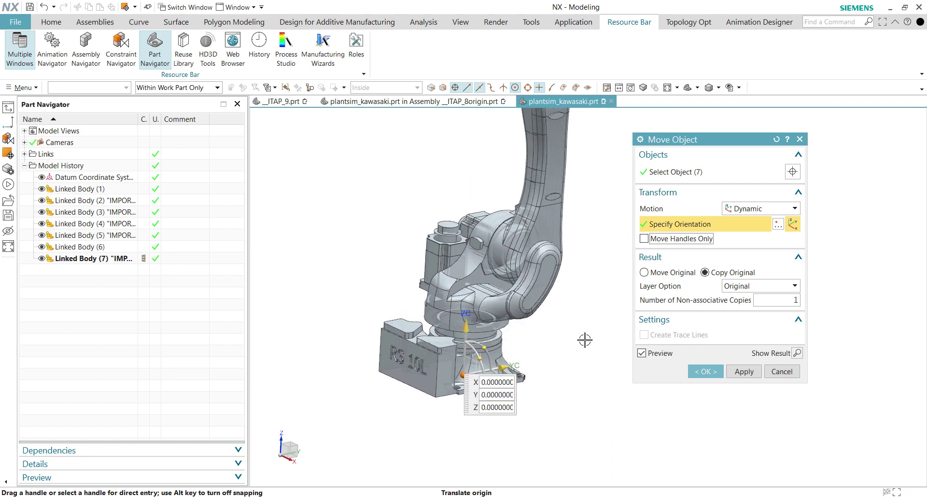
pyautogui.click(691, 273)
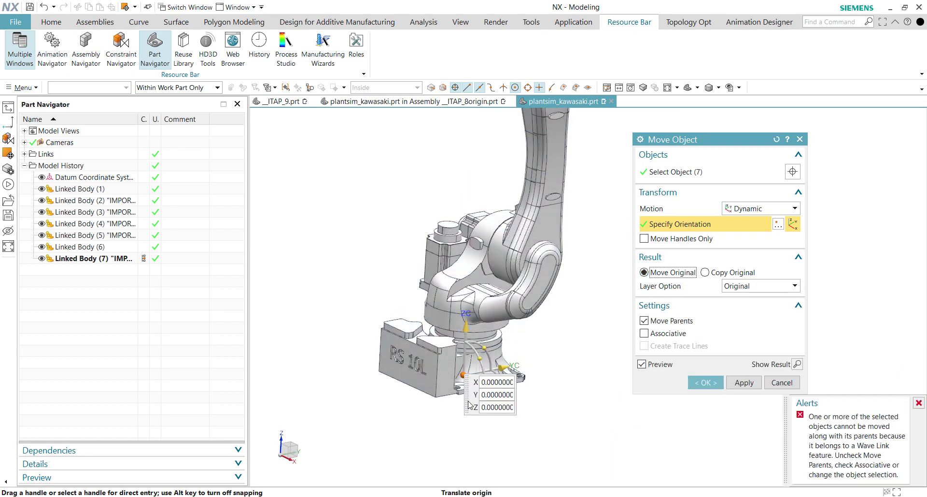
pyautogui.click(507, 383)
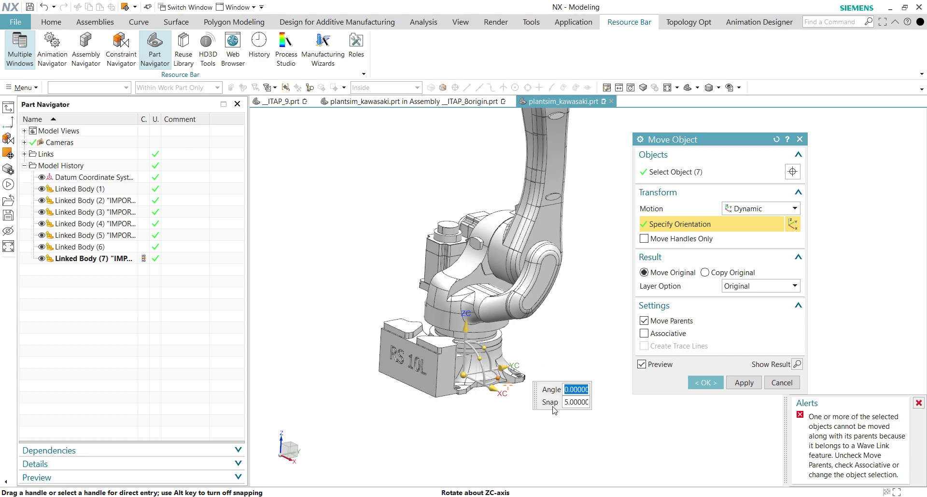
pyautogui.write('-90')
pyautogui.press('Return')
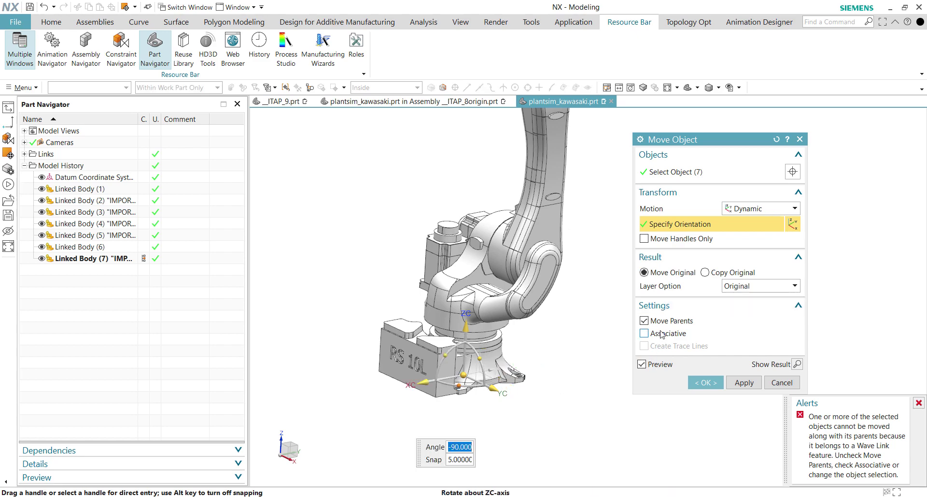
pyautogui.click(646, 321)
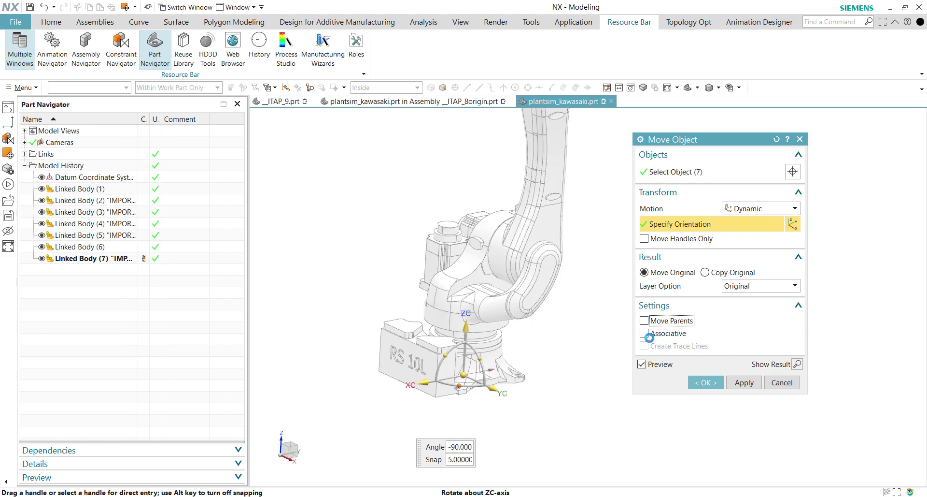
pyautogui.click(644, 333)
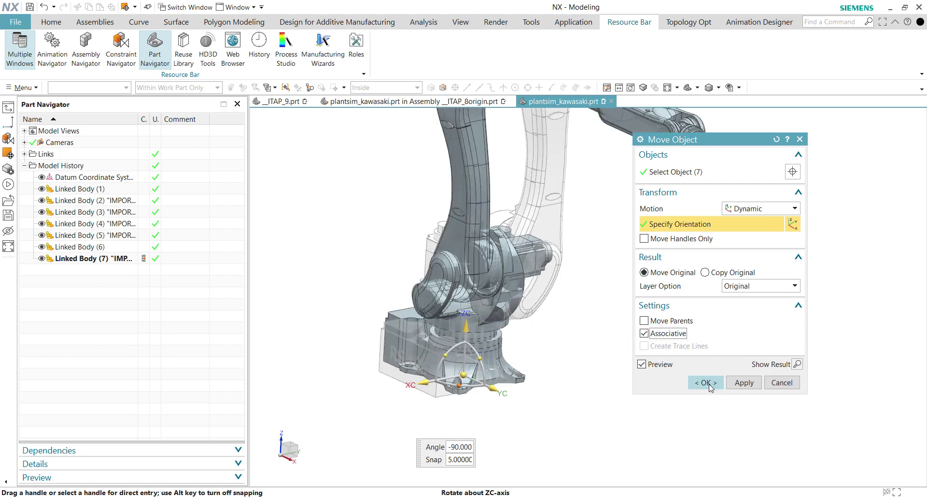
pyautogui.click(705, 382)
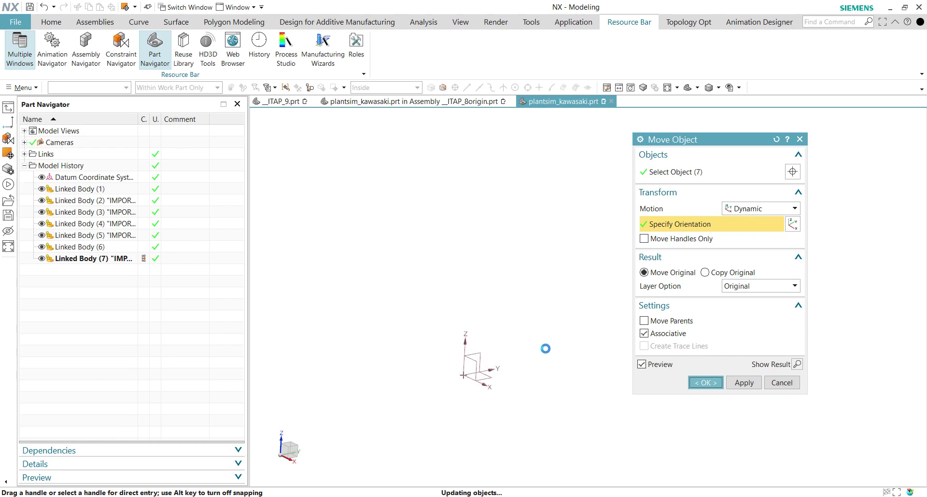
pyautogui.moveTo(421, 371); pyautogui.dragTo(410, 343, button='middle')
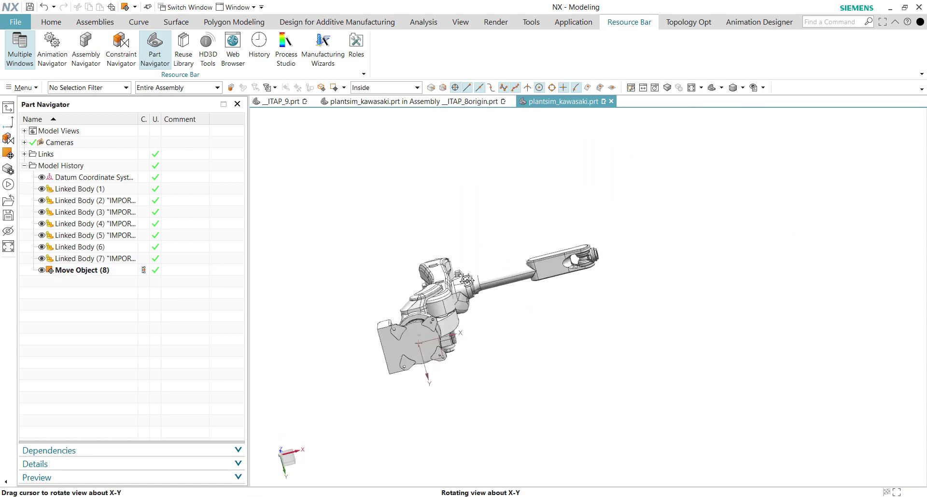
pyautogui.scroll(6, 410, 343)
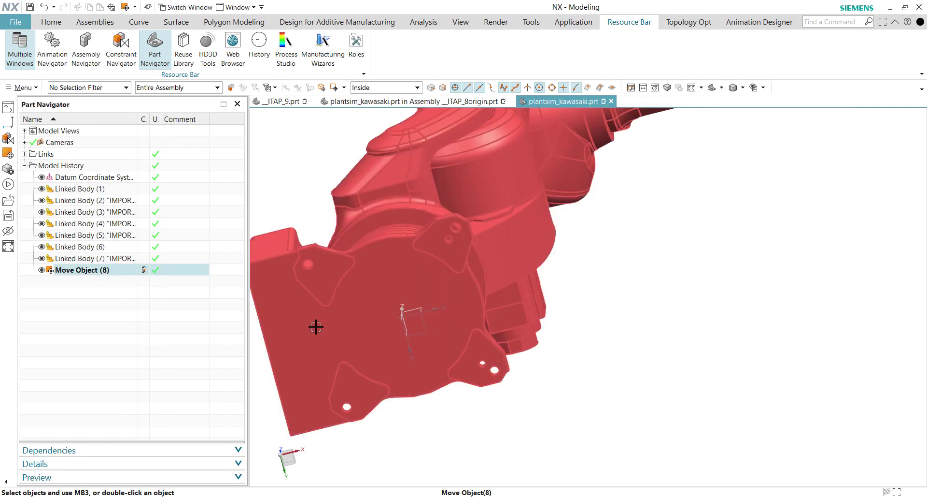
pyautogui.scroll(-6, 586, 292)
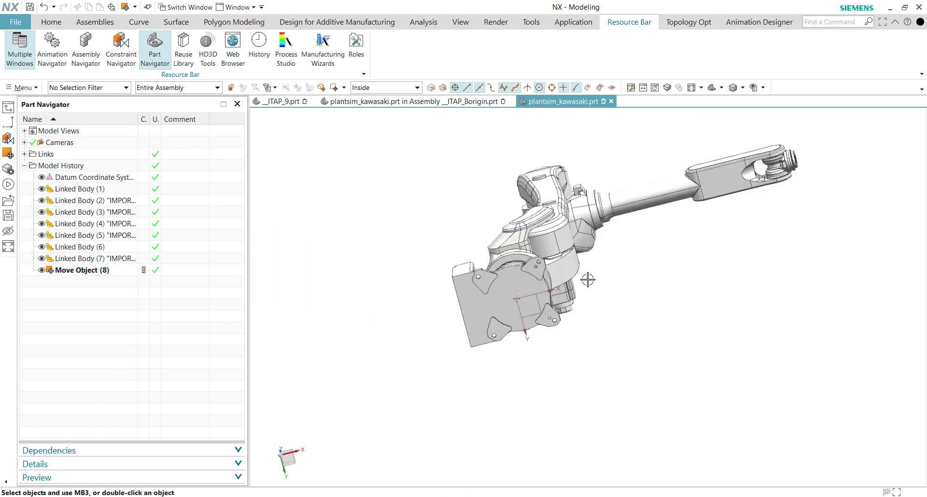
# - Remove the parameters from all seven robot bodies with Remove Parameters, making them non-associative
pyautogui.moveTo(587, 277); pyautogui.dragTo(536, 369, button='middle')
pyautogui.scroll(3, 714, 171)
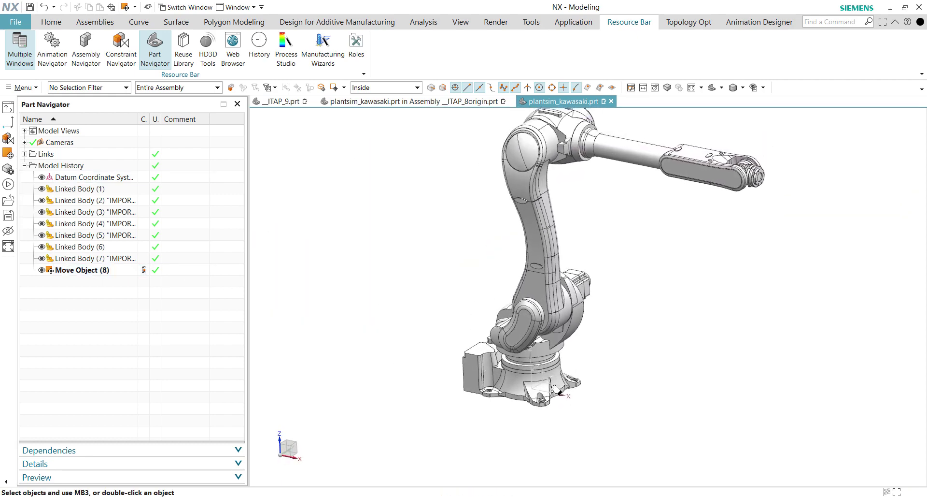
pyautogui.click(839, 21)
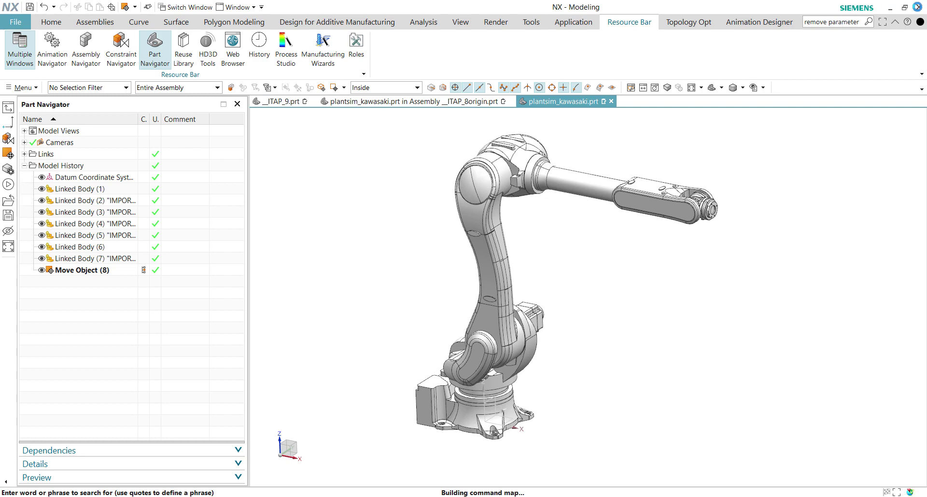
pyautogui.press('Return')
pyautogui.click(797, 176)
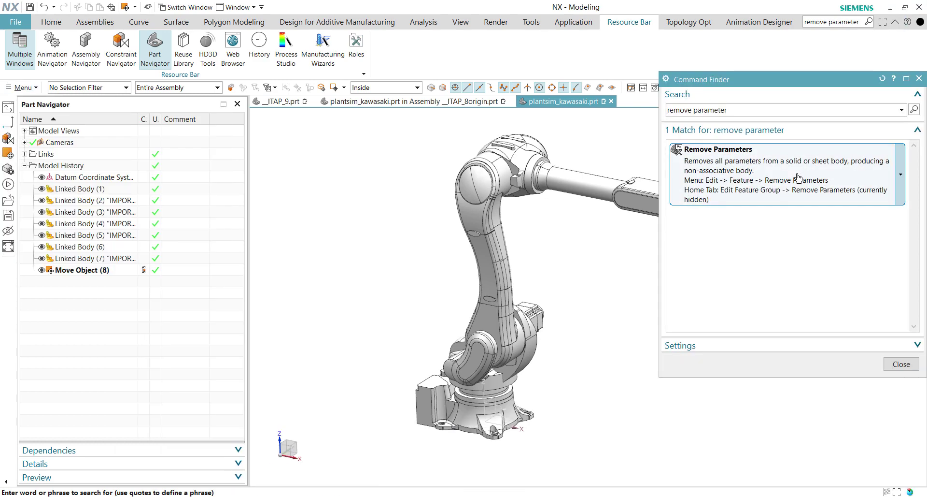
pyautogui.scroll(-3, 402, 355)
pyautogui.moveTo(349, 183); pyautogui.dragTo(604, 451)
pyautogui.middleClick(597, 401)
pyautogui.middleClick(590, 326)
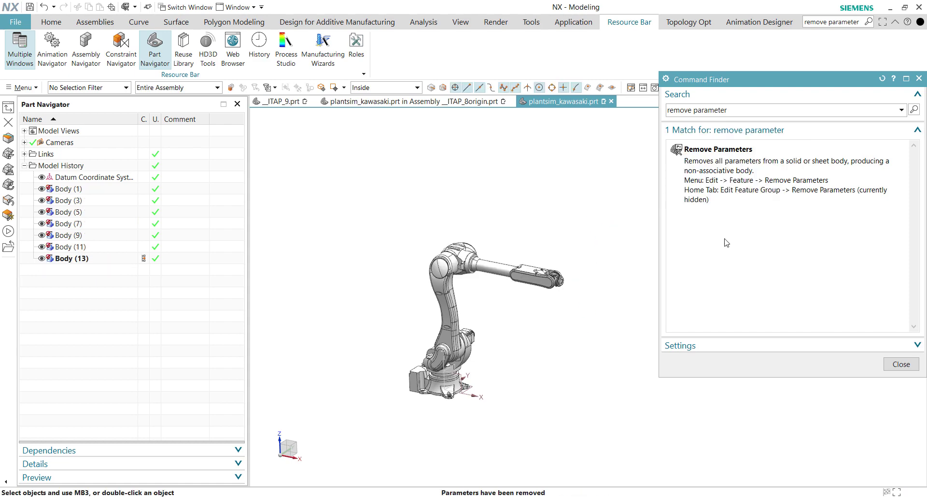
pyautogui.click(901, 364)
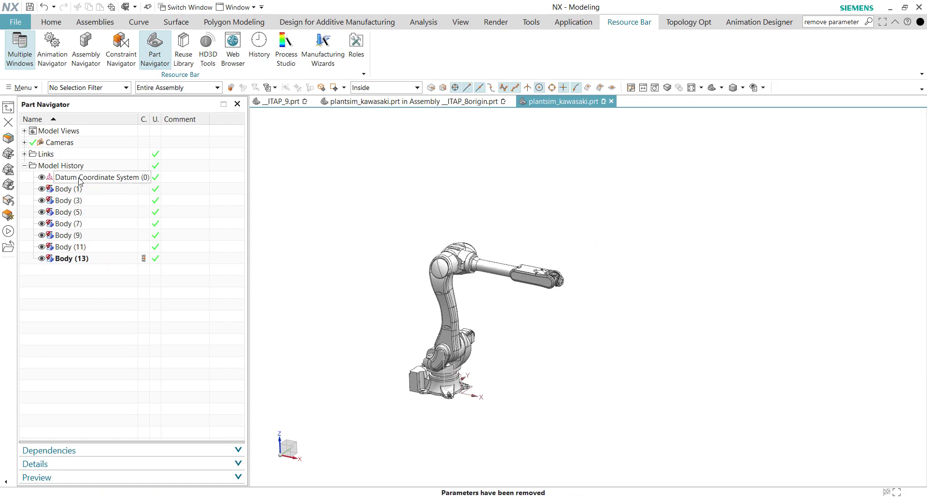
# - Examine the datum coordinate system's position and orientation beneath the robot base
pyautogui.click(87, 176)
pyautogui.moveTo(281, 362); pyautogui.dragTo(327, 321, button='middle')
pyautogui.scroll(10, 461, 373)
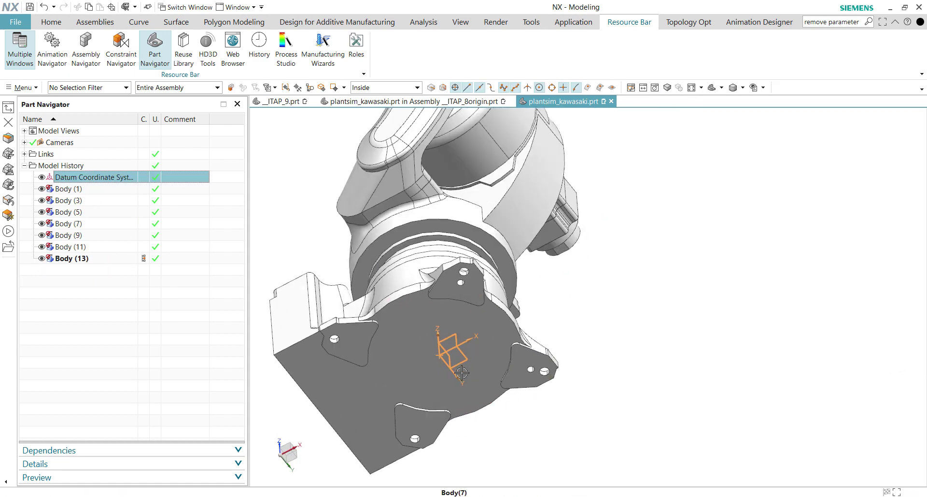
pyautogui.moveTo(461, 373); pyautogui.dragTo(512, 338, button='middle')
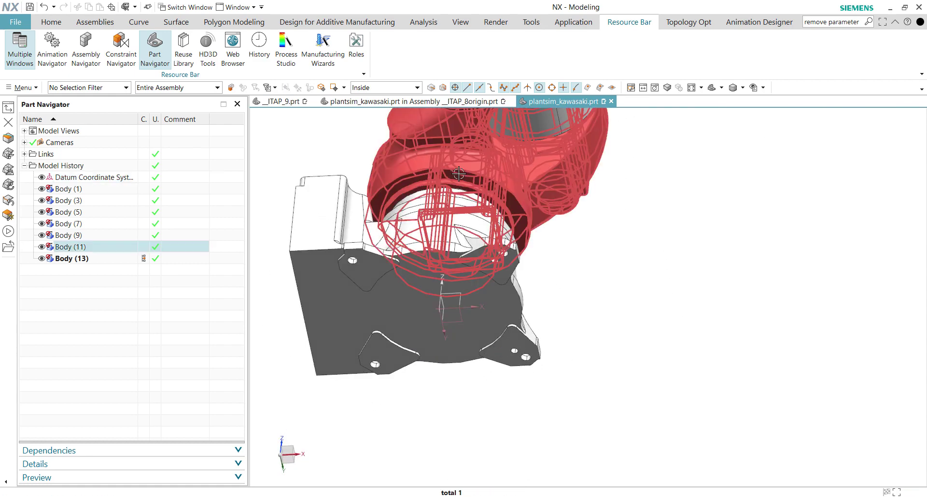
pyautogui.click(51, 22)
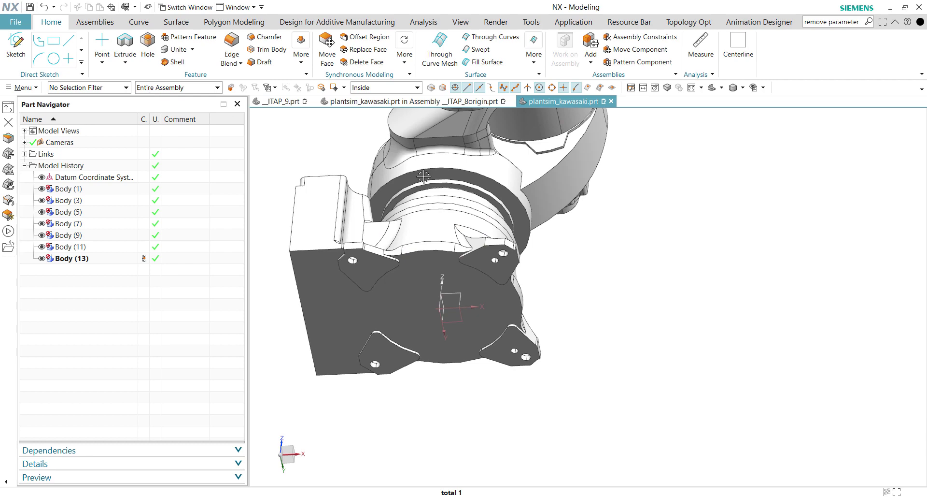
pyautogui.hotkey('ctrl', 'z')
pyautogui.hotkey('ctrl', 'z')
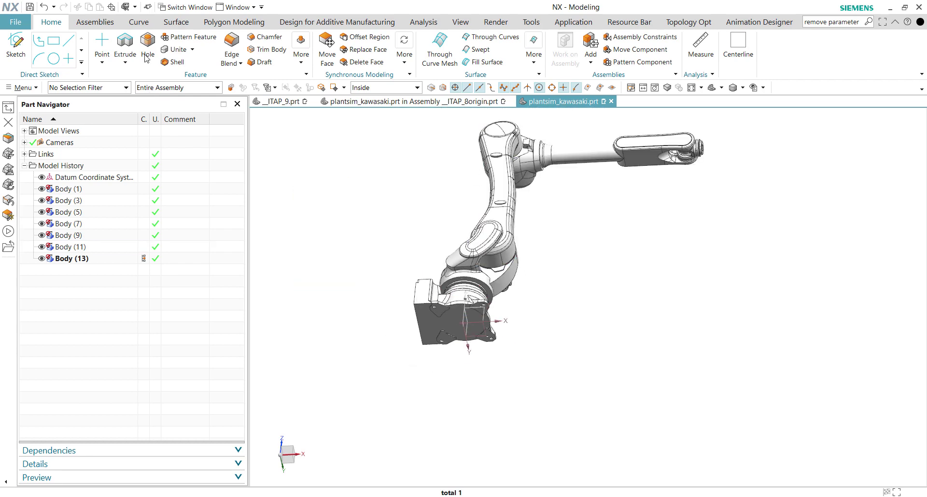
# - Check the centre coordinates of the base's mounting-foot arcs and outer rim, using the Point command's Arc/Ellipse/Sphere Center option
pyautogui.click(102, 44)
pyautogui.scroll(5, 475, 328)
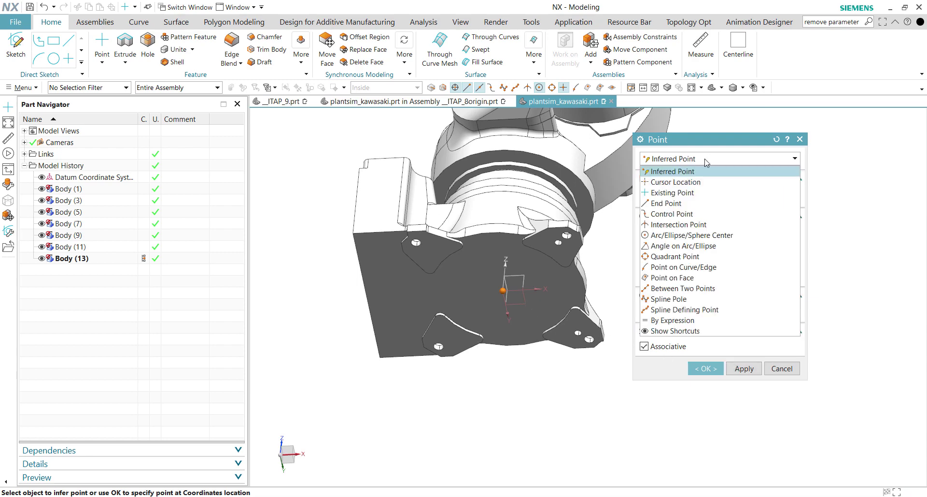
pyautogui.click(674, 235)
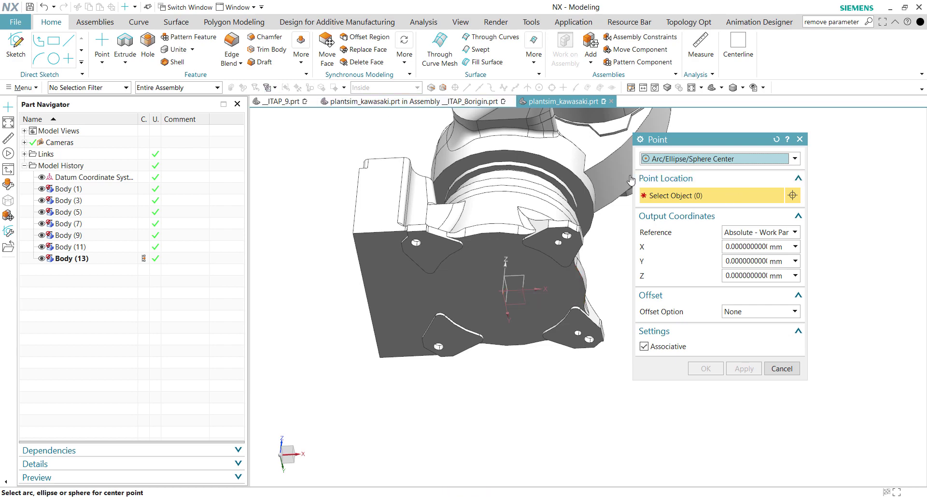
pyautogui.click(450, 259)
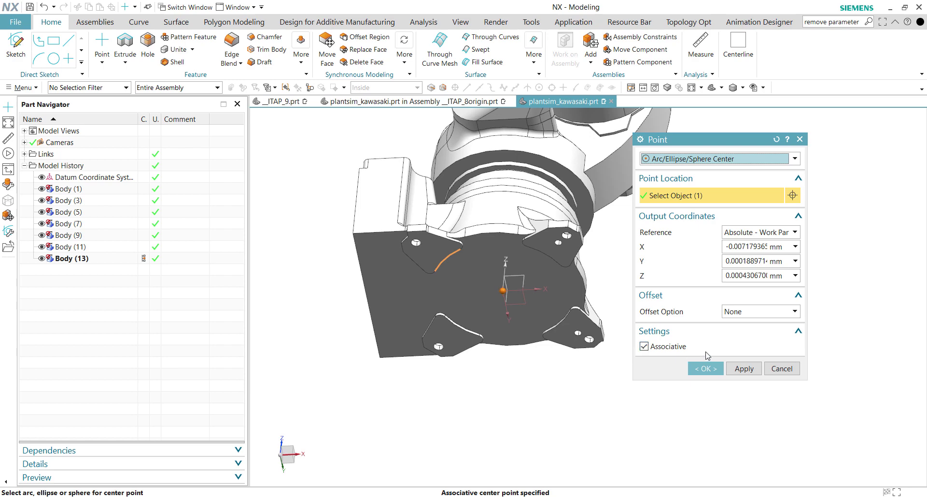
pyautogui.click(565, 325)
pyautogui.click(458, 329)
pyautogui.click(498, 232)
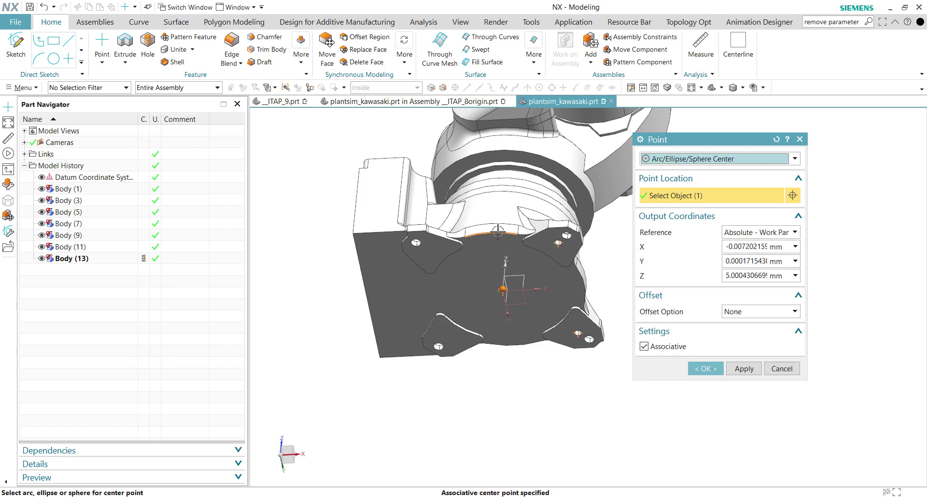
pyautogui.click(513, 344)
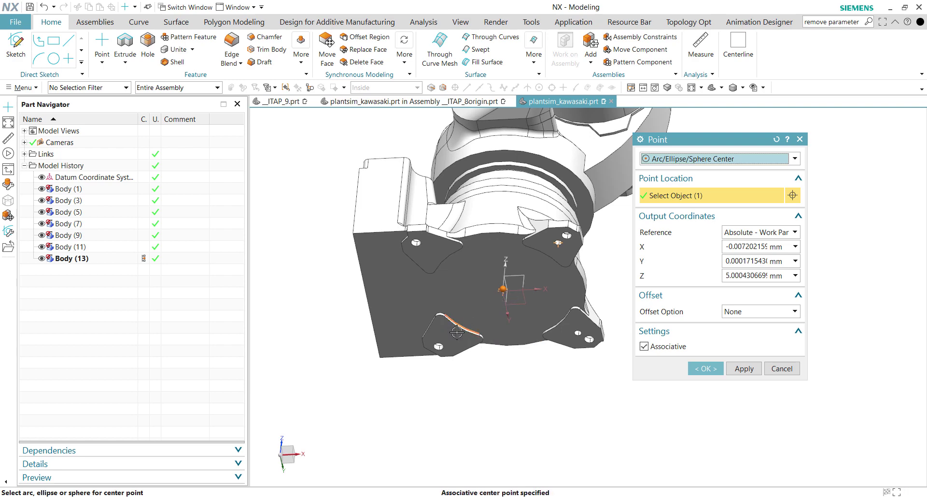
# - Recheck the centre coordinates of the curved inner edges on all four mounting feet against the origin
pyautogui.click(459, 330)
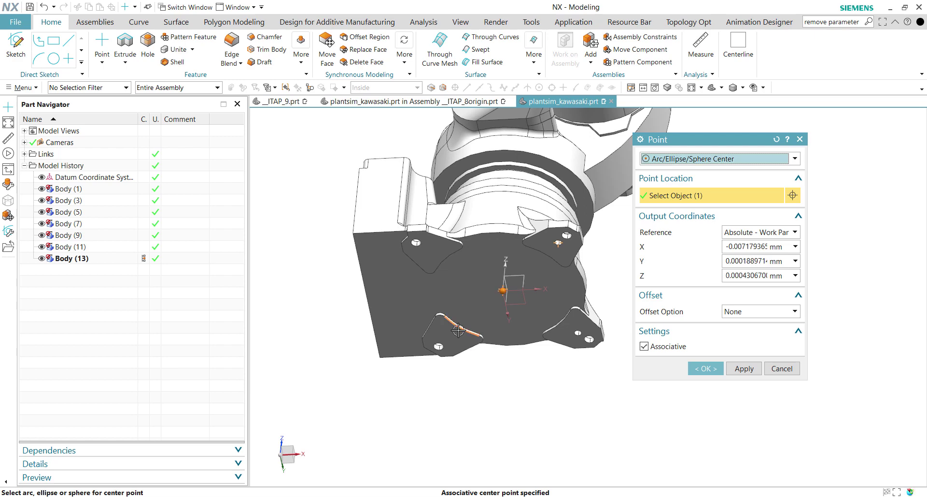
pyautogui.click(563, 327)
pyautogui.click(549, 251)
pyautogui.click(444, 255)
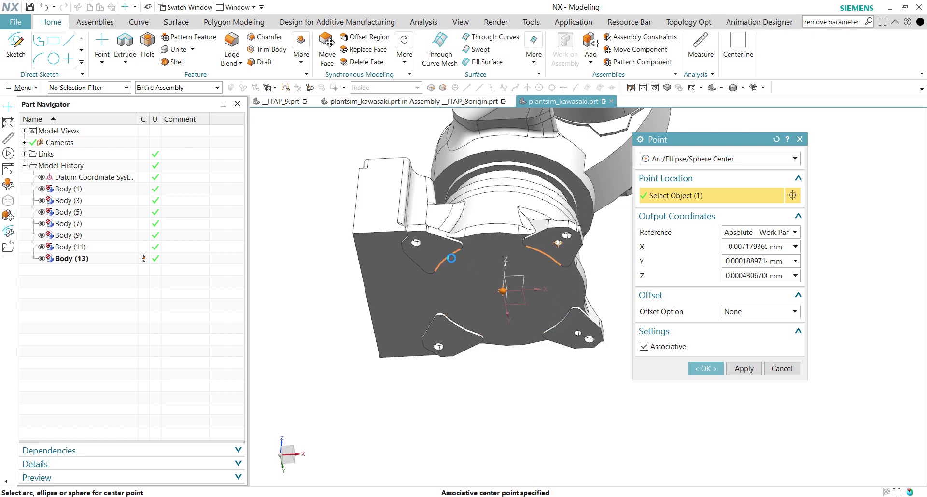
pyautogui.click(694, 365)
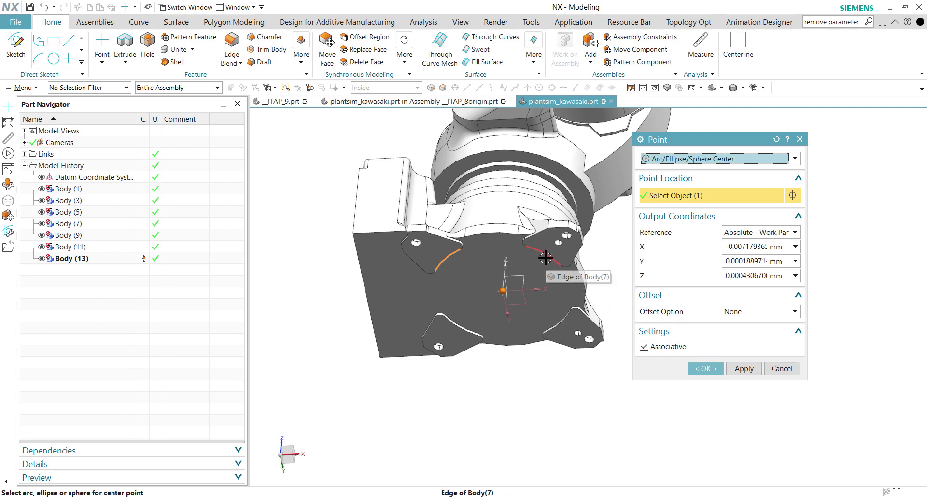
pyautogui.click(546, 258)
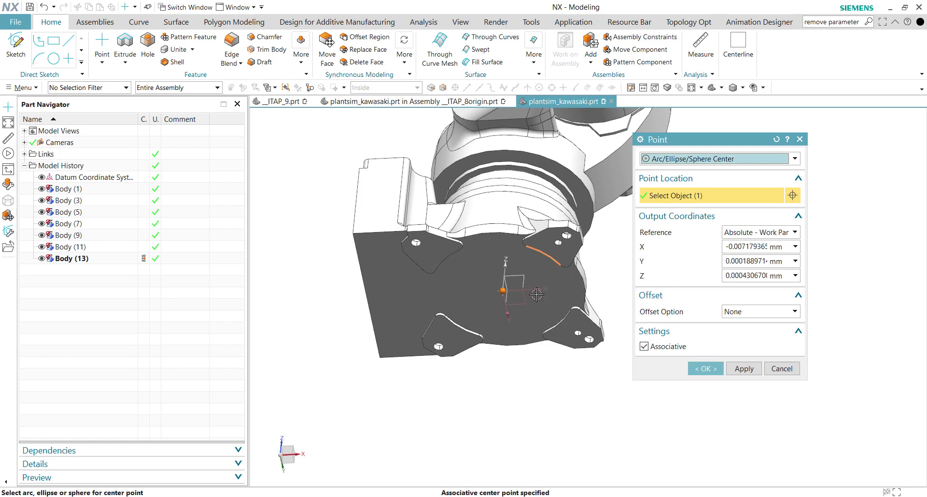
pyautogui.click(550, 351)
pyautogui.click(457, 338)
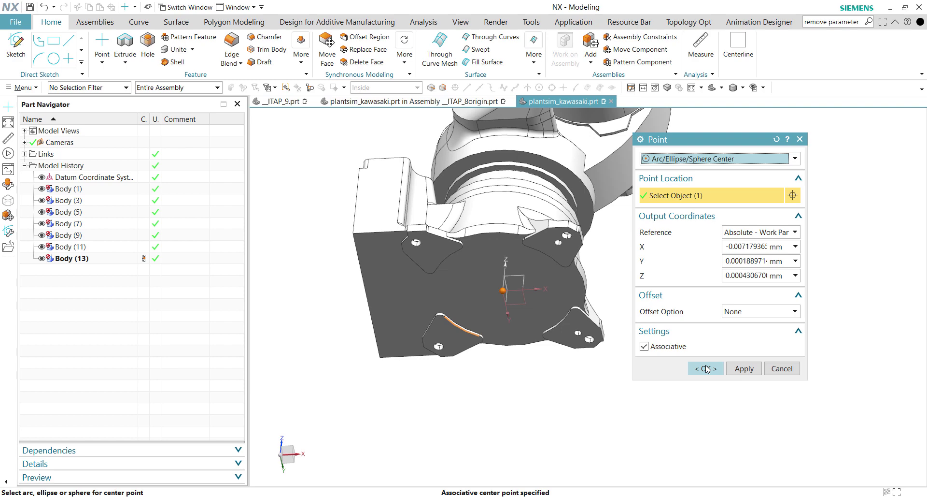
pyautogui.click(706, 369)
# - Identify the robot base among the listed bodies and hide it, Body (7), keeping the other bodies shown
pyautogui.moveTo(683, 373); pyautogui.dragTo(476, 303, button='middle')
pyautogui.click(74, 186)
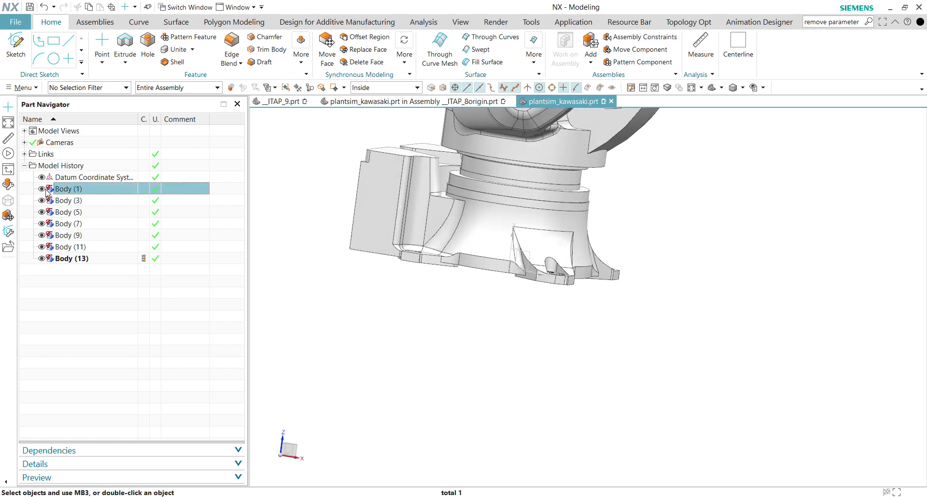
pyautogui.click(42, 189)
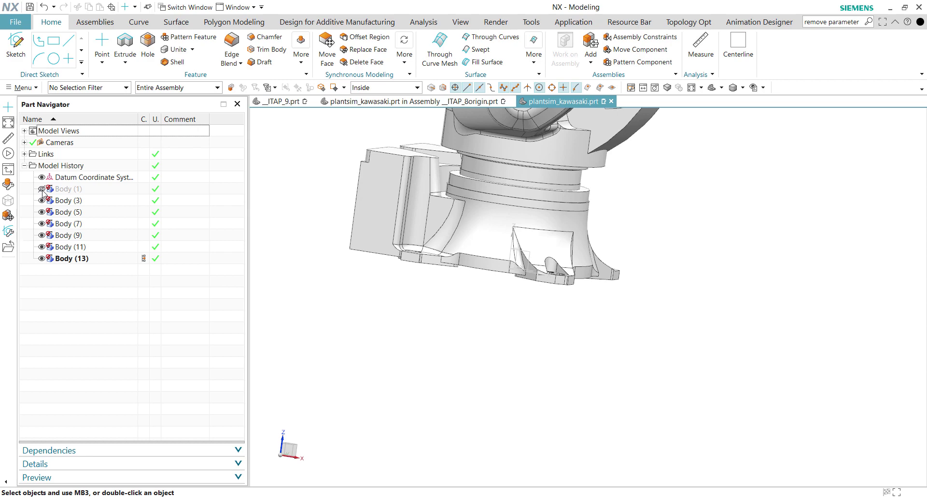
pyautogui.click(61, 260)
pyautogui.click(71, 234)
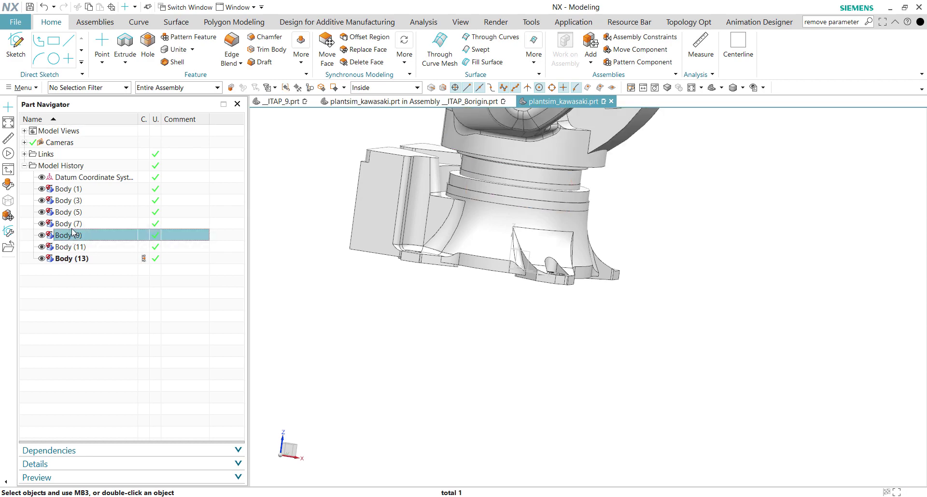
pyautogui.click(76, 224)
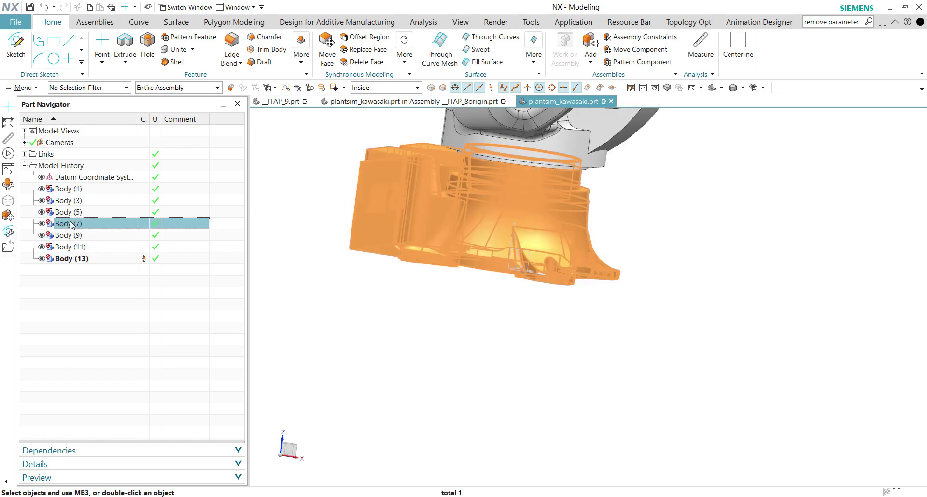
pyautogui.click(42, 223)
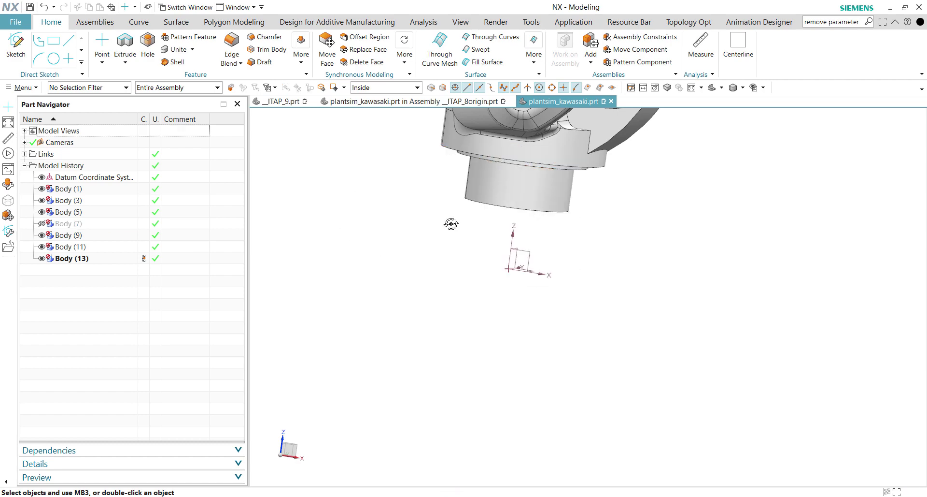
# - Create an associative point at the centre of the circular bottom edge of the cylinder on the turret, Body (11)
pyautogui.moveTo(451, 224); pyautogui.dragTo(468, 220, button='middle')
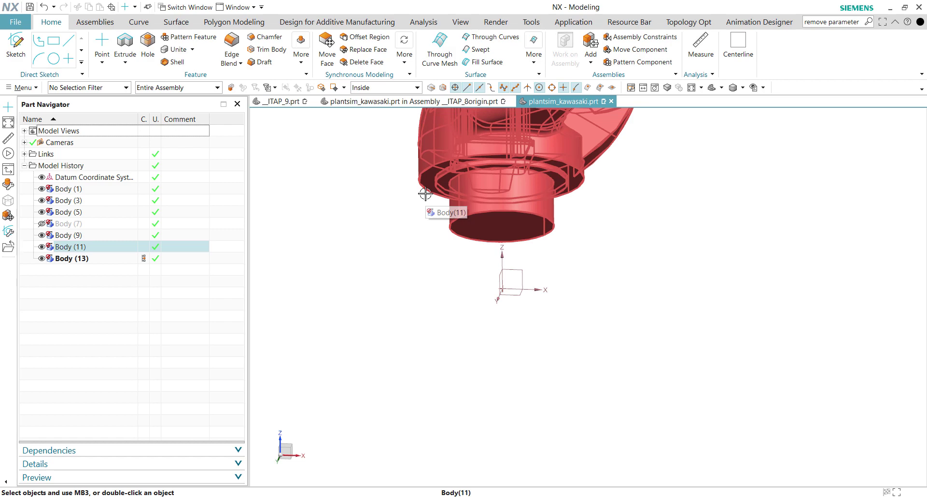
pyautogui.click(102, 46)
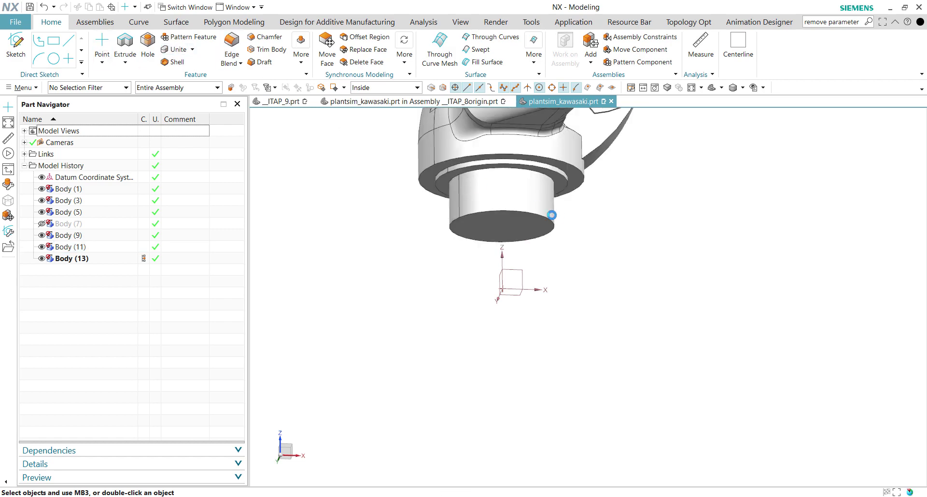
pyautogui.click(524, 213)
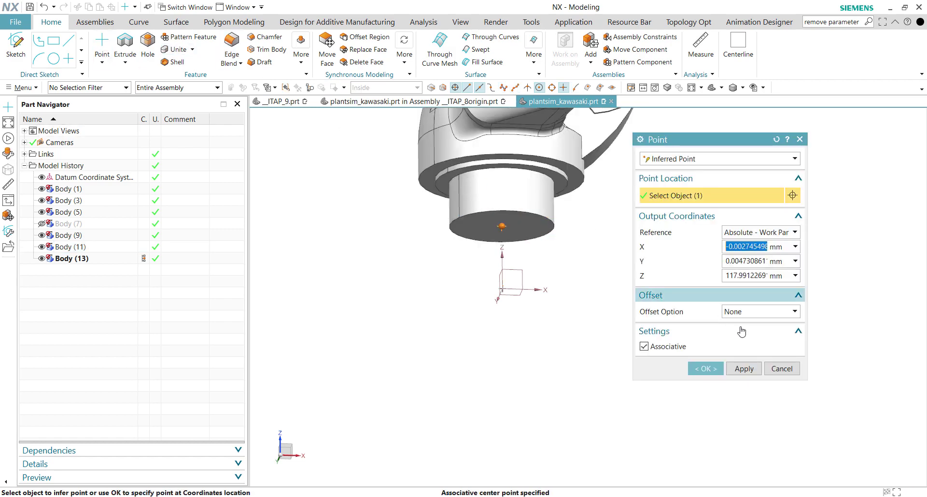
pyautogui.click(744, 368)
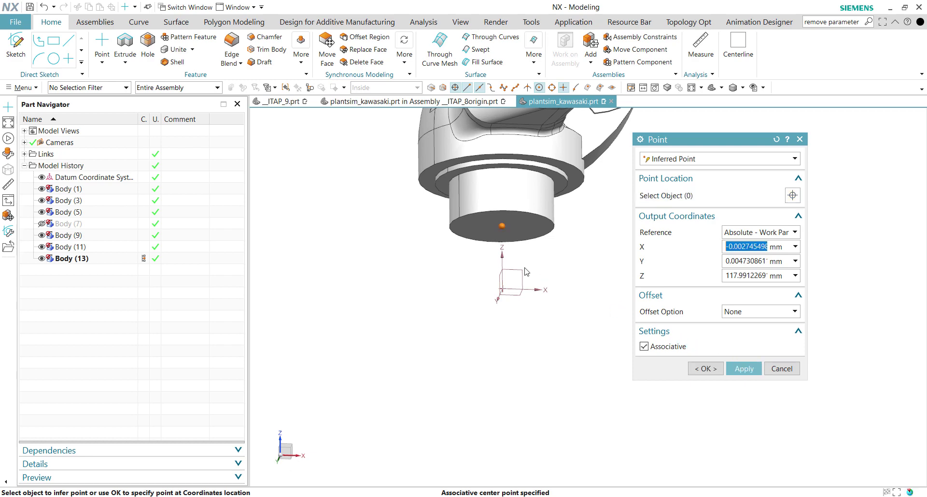
# - Hide the turret, Body (11), to expose the lower arm's pivot, keeping Body (9) shown
pyautogui.scroll(-3, 385, 328)
pyautogui.scroll(1, 371, 275)
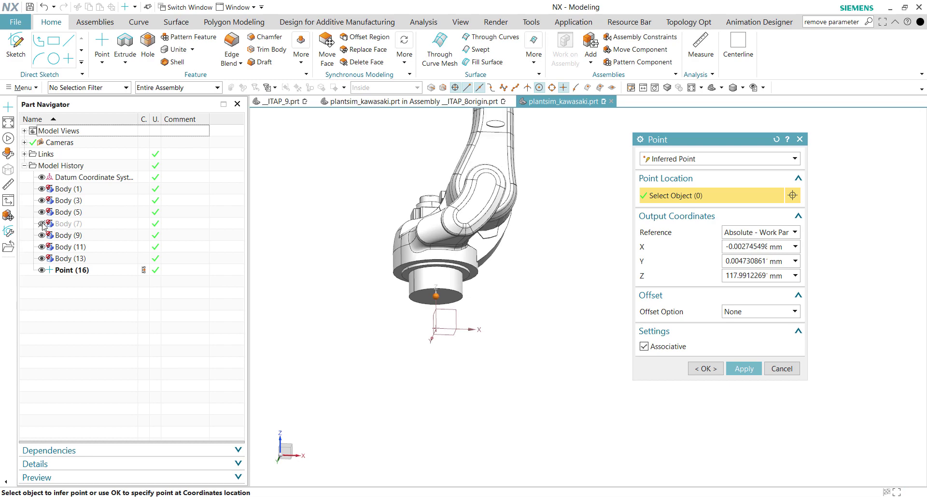
pyautogui.click(42, 235)
pyautogui.click(42, 247)
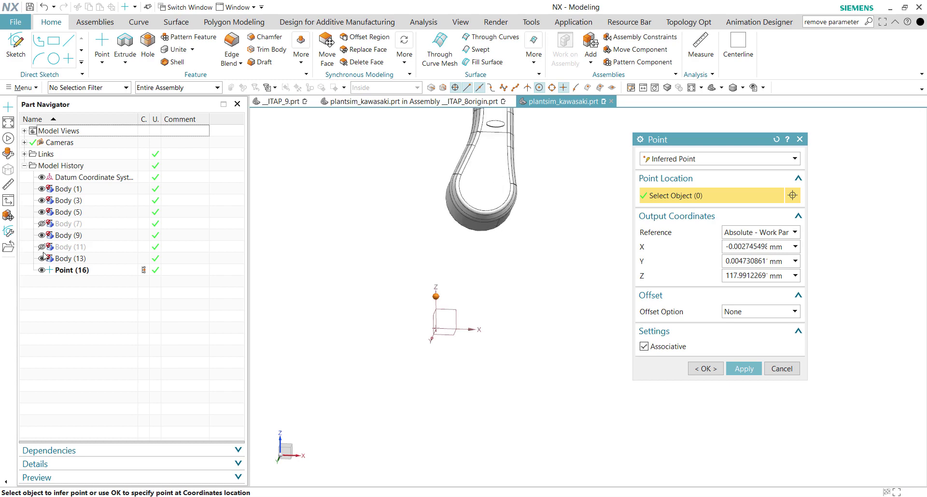
# - Create an associative point at the centre of the circular pivot face at the lower end of the lower arm
pyautogui.moveTo(441, 244)
pyautogui.mouseDown(button='middle')
pyautogui.moveTo(499, 252)
pyautogui.moveTo(548, 244)
pyautogui.moveTo(453, 251)
pyautogui.mouseUp(button='middle')
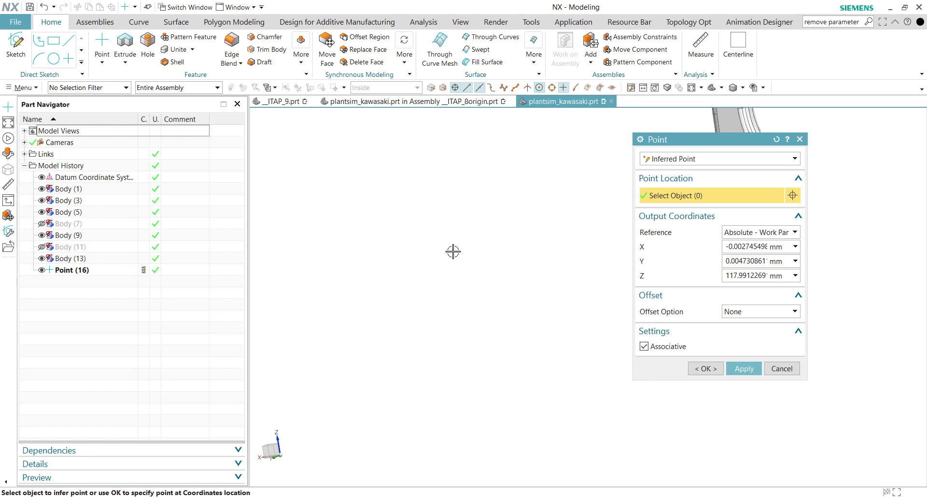
pyautogui.scroll(3, 453, 251)
pyautogui.scroll(-5, 551, 246)
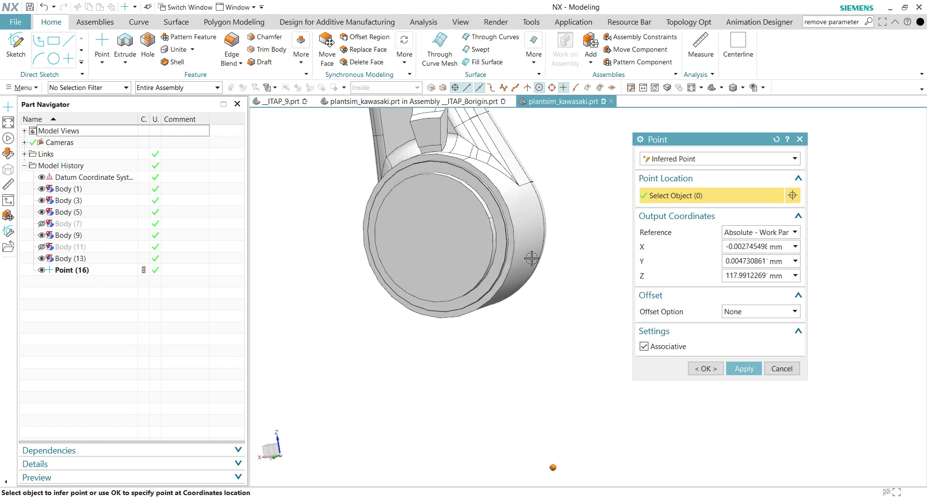
pyautogui.click(498, 259)
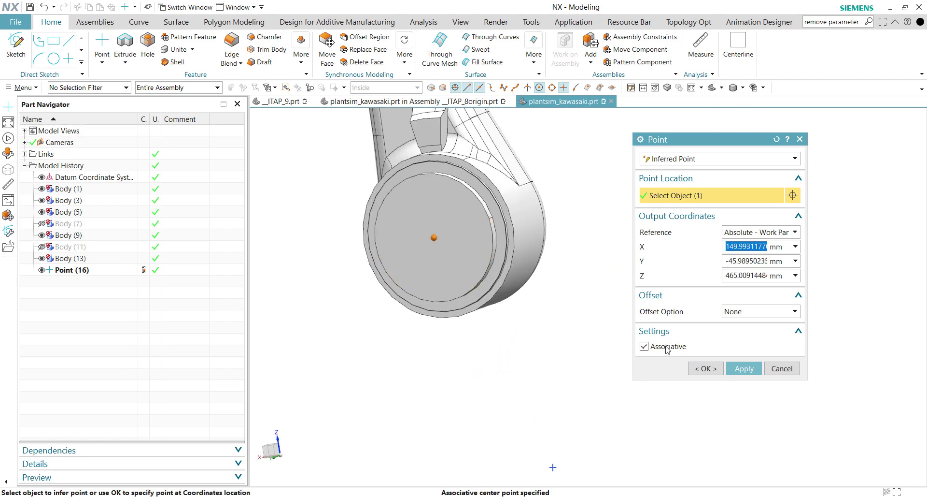
pyautogui.click(744, 368)
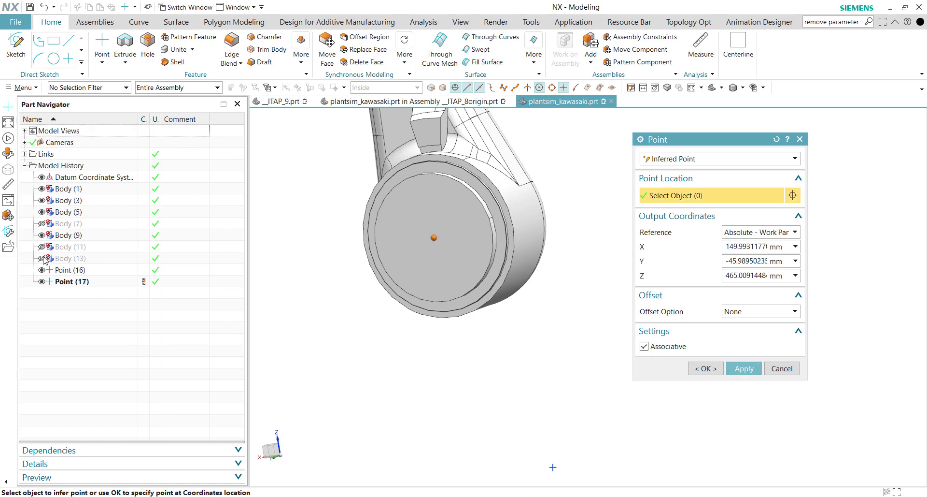
# - Hide the lower arm, Body (5), to expose the upper arm's pivot, keeping Body (13) shown
pyautogui.click(42, 212)
pyautogui.moveTo(521, 290); pyautogui.dragTo(394, 208, button='middle')
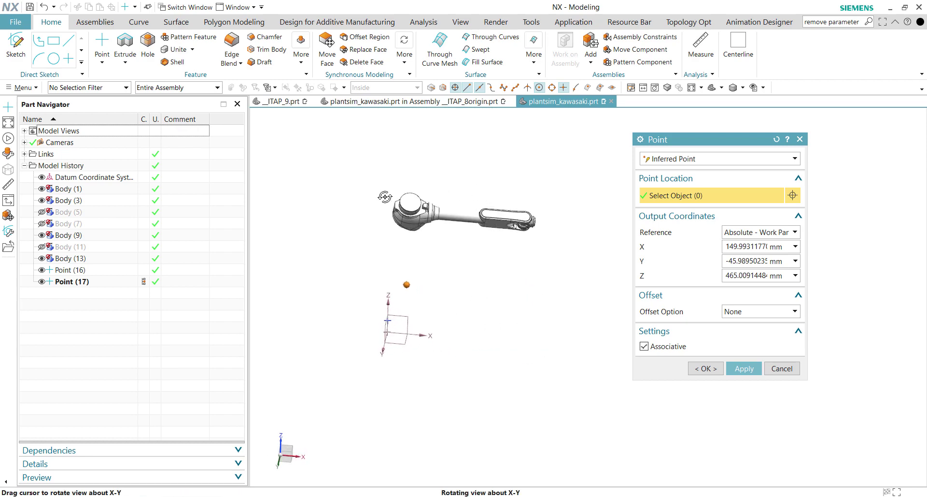
# - Create an associative point at the centre of the circular end-face edge on the elbow housing, Body (9)
pyautogui.scroll(5, 404, 202)
pyautogui.click(407, 187)
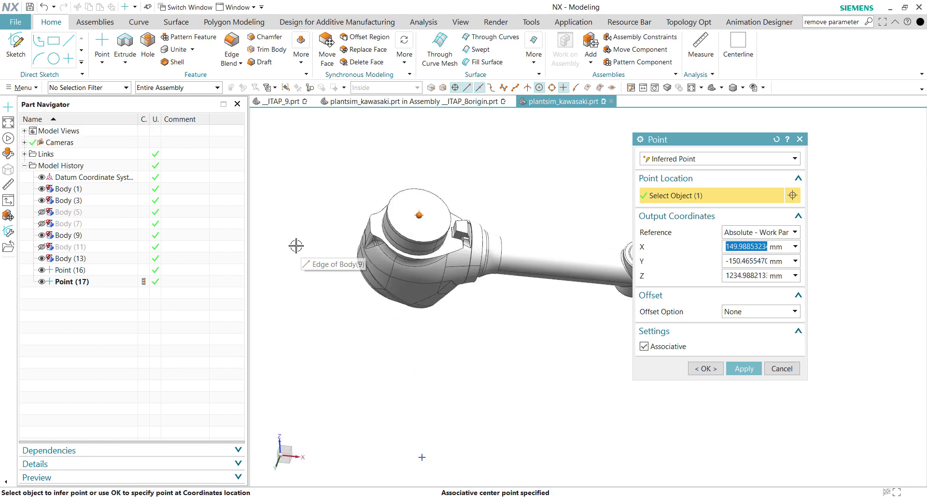
pyautogui.middleClick(30, 214)
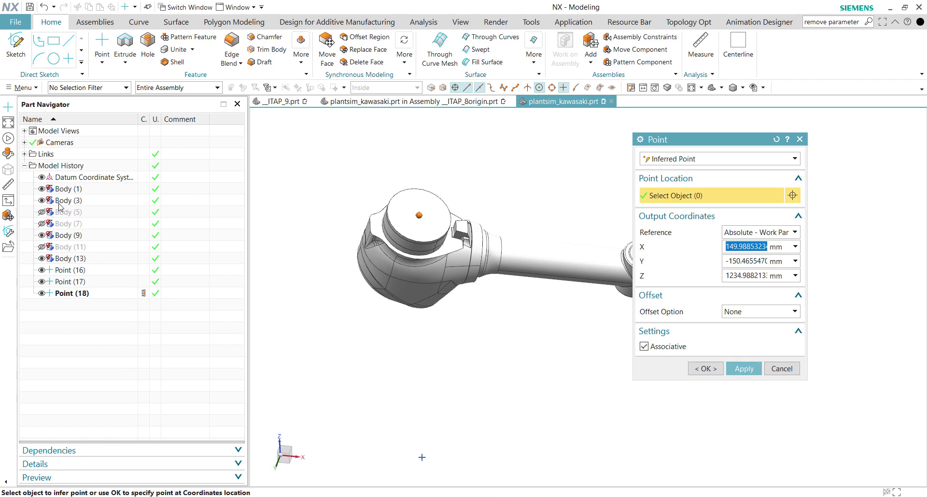
# - Hide the elbow housing, Body (9), and the forearm, Body (1), to expose the wrist, Body (3)
pyautogui.click(50, 203)
pyautogui.click(42, 200)
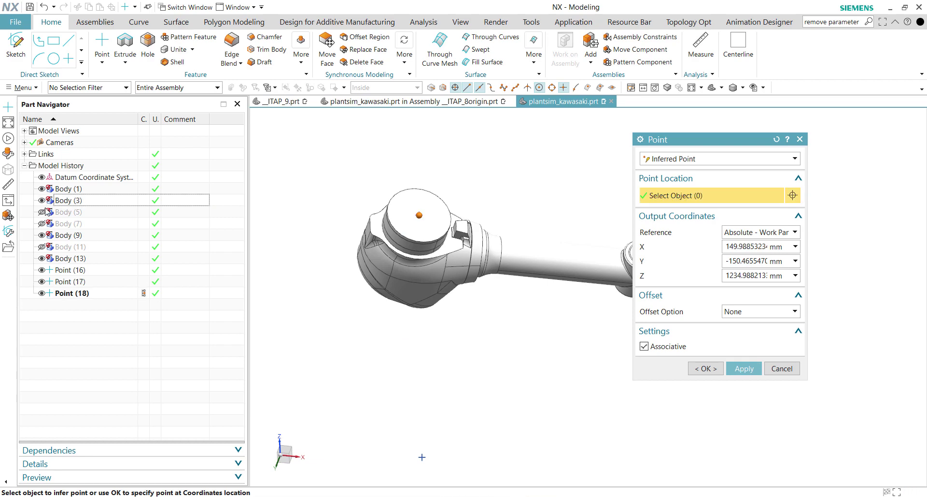
pyautogui.click(43, 235)
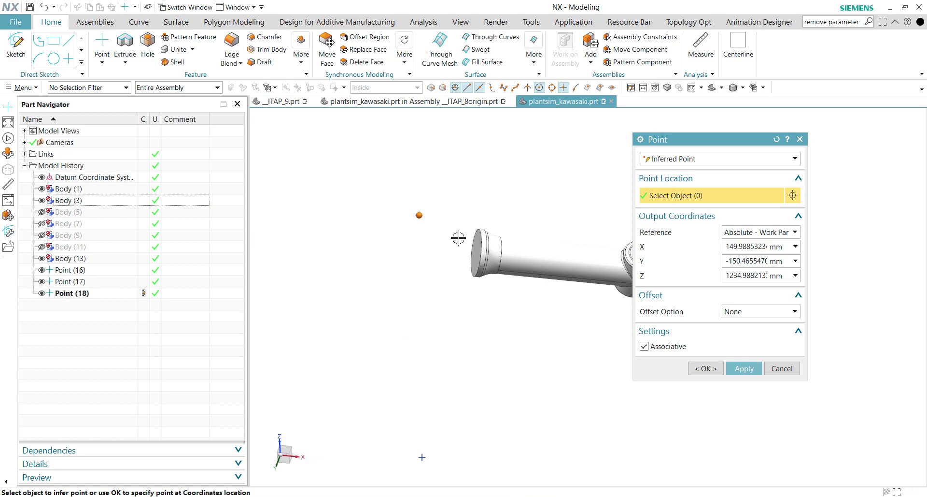
pyautogui.scroll(-5, 458, 238)
pyautogui.scroll(5, 463, 261)
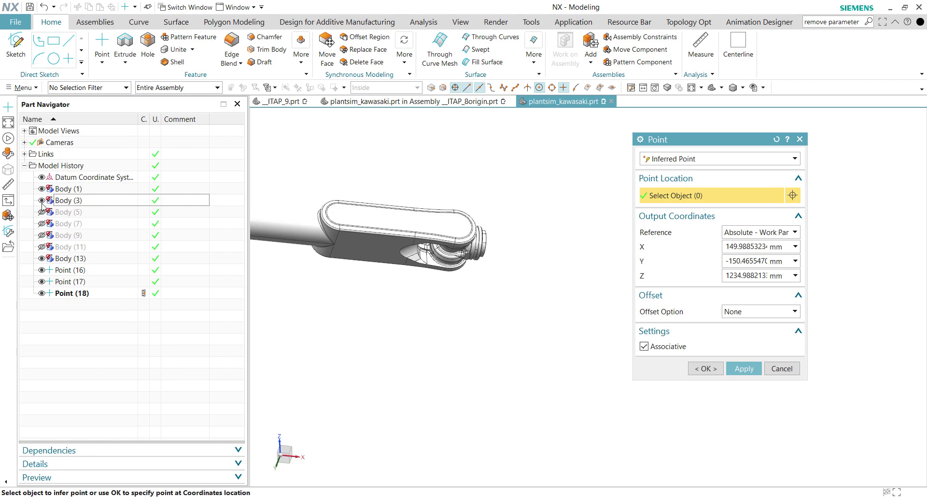
pyautogui.click(43, 193)
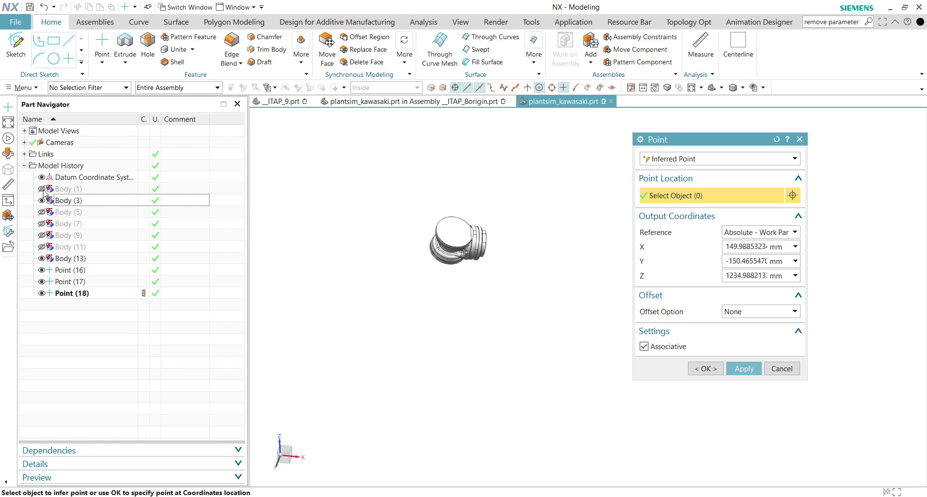
# - Create an associative point at the centre of the wrist's large circular edge on Body (3) and finish the Point command
pyautogui.scroll(5, 471, 221)
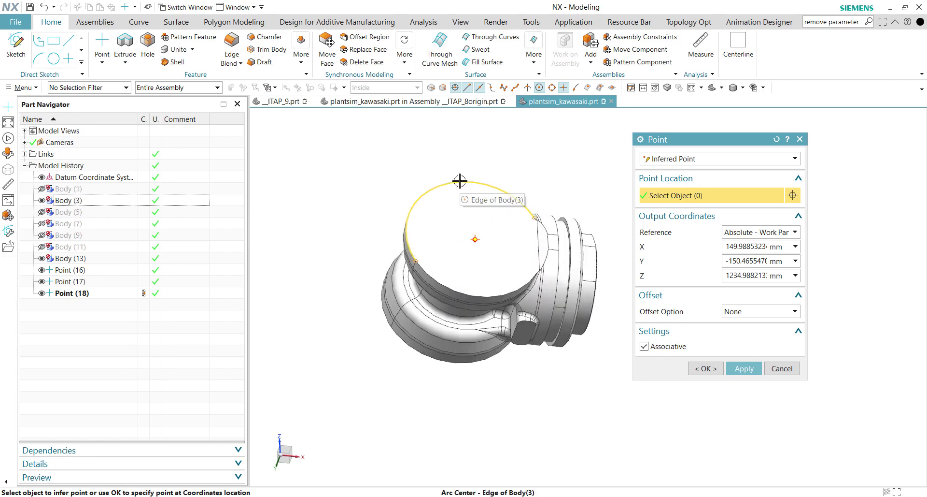
pyautogui.click(460, 182)
pyautogui.click(706, 368)
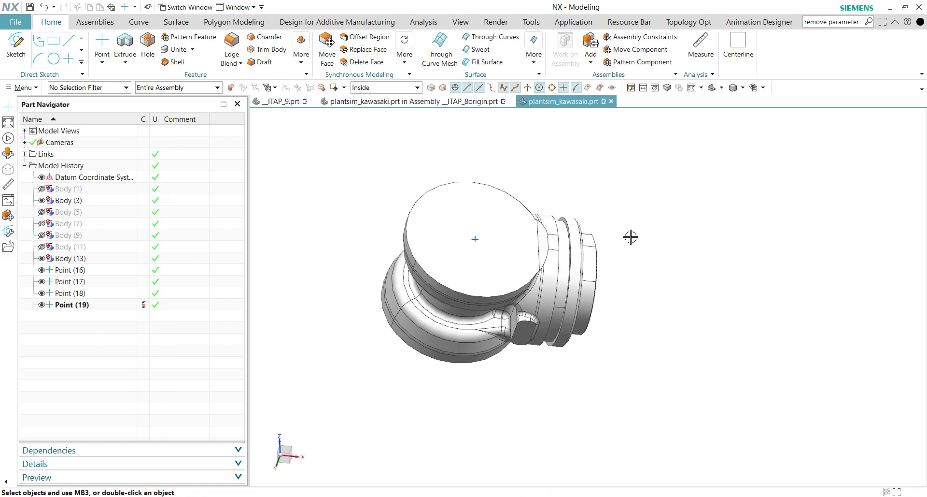
# - Check the joint-centre points, and show Body (1), Body (5), Body (7), Body (9) and Body (11) again
pyautogui.scroll(-6, 628, 238)
pyautogui.click(77, 280)
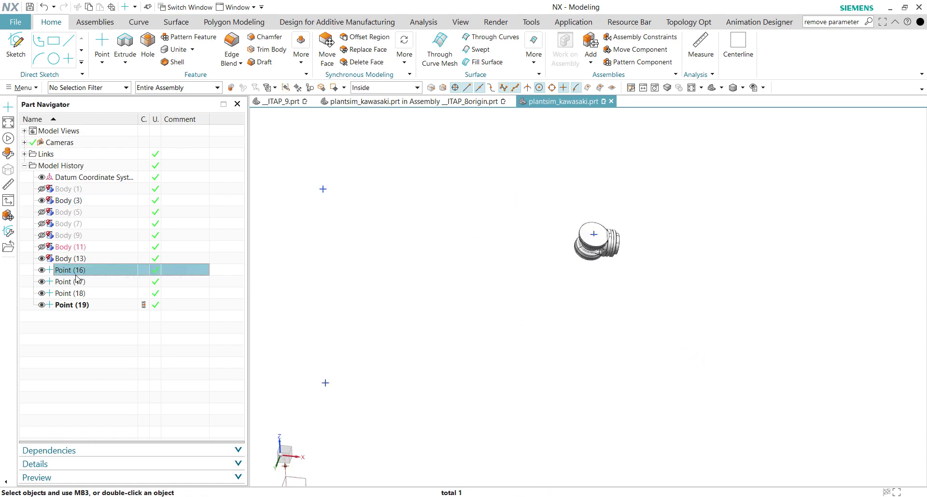
pyautogui.click(70, 293)
pyautogui.click(73, 304)
pyautogui.click(451, 327)
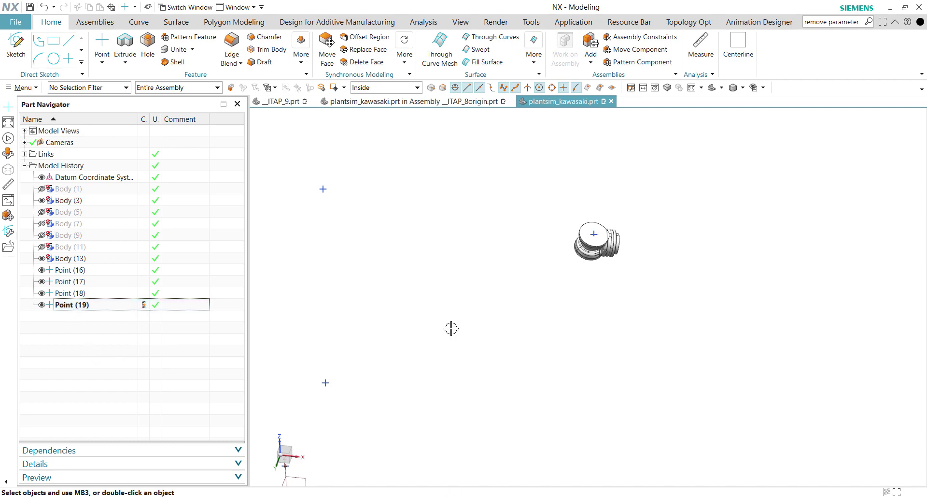
pyautogui.moveTo(451, 327); pyautogui.dragTo(515, 316, button='middle')
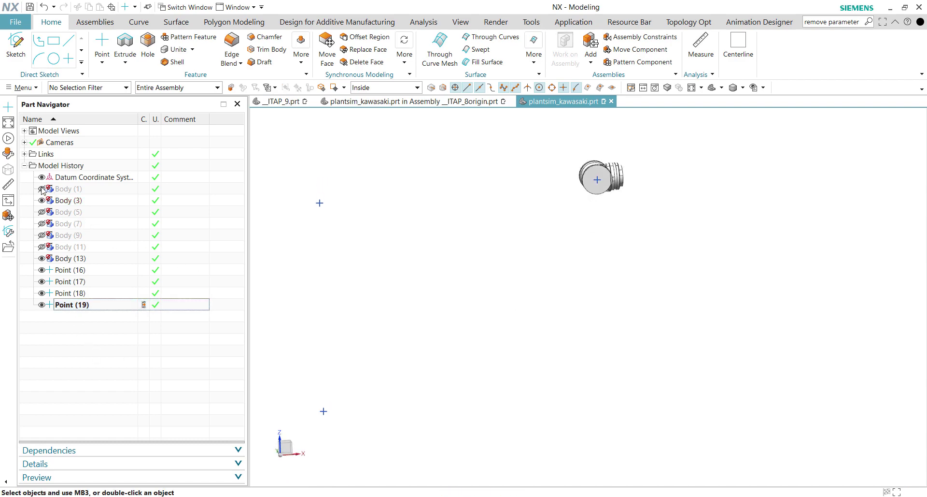
pyautogui.click(41, 188)
pyautogui.click(41, 212)
pyautogui.click(41, 223)
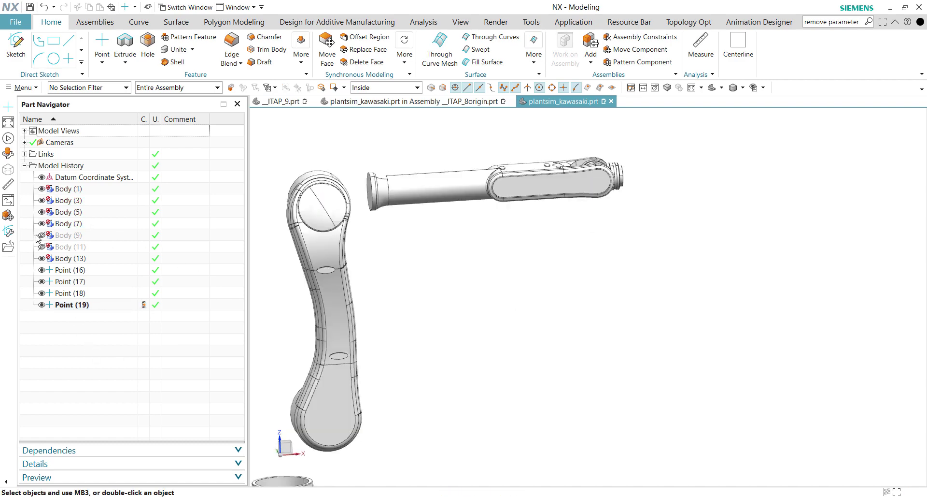
pyautogui.click(42, 247)
pyautogui.click(42, 235)
pyautogui.scroll(-5, 558, 218)
pyautogui.moveTo(558, 217); pyautogui.dragTo(524, 319, button='middle')
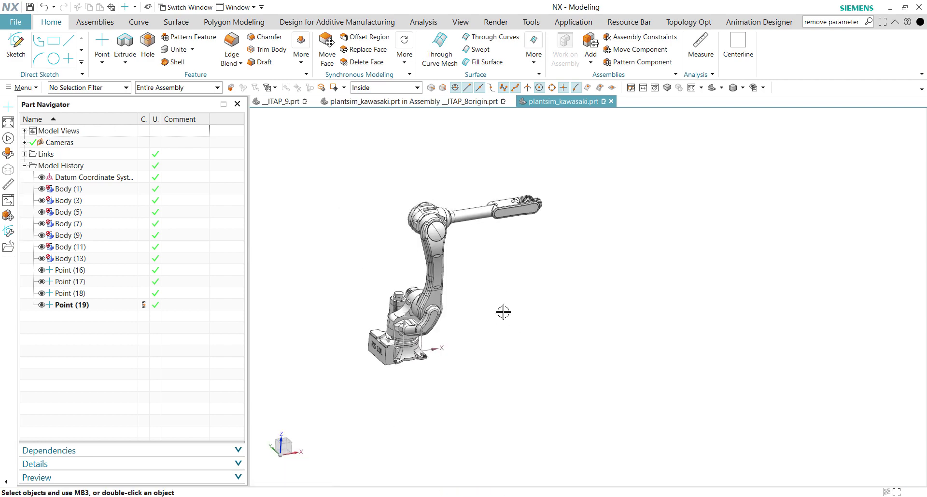
pyautogui.keyDown('shift'); pyautogui.moveTo(495, 267); pyautogui.dragTo(559, 250, button='middle'); pyautogui.keyUp('shift')
# - Save the plantsim_kawasaki part and start a STEP export of it
pyautogui.click(15, 21)
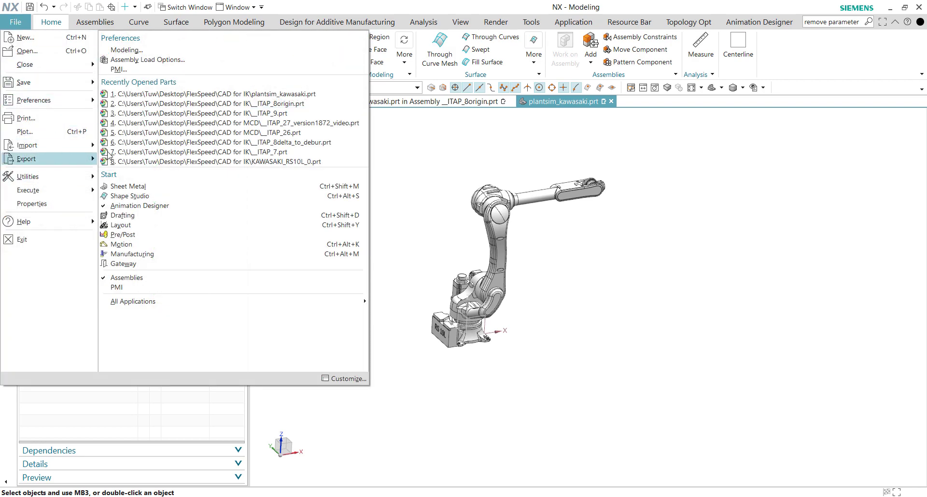
pyautogui.click(399, 153)
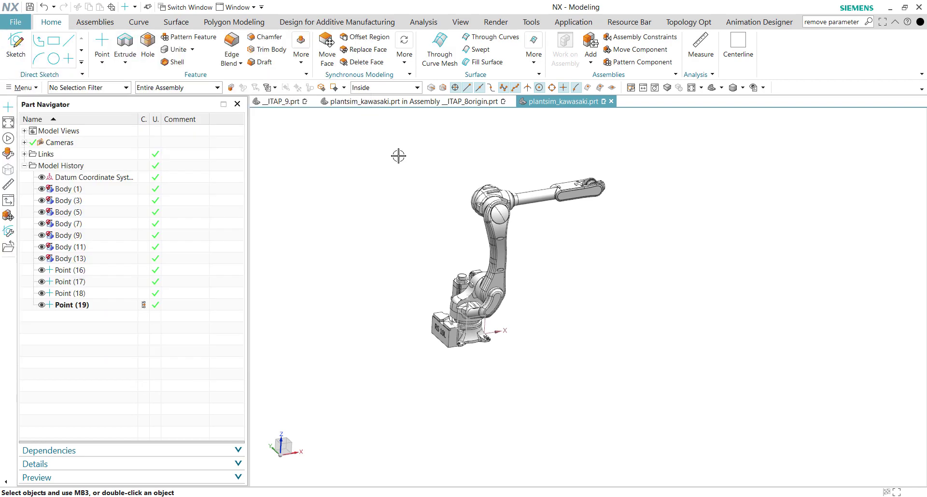
pyautogui.click(13, 23)
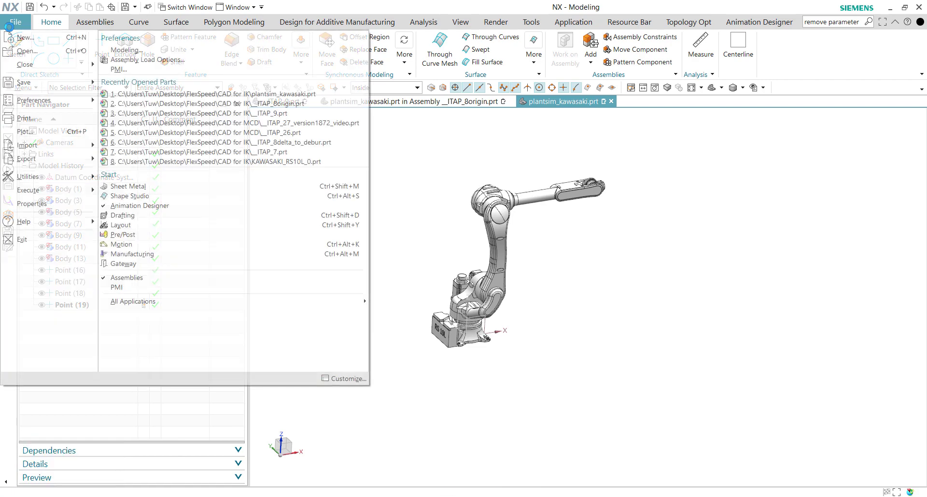
pyautogui.moveTo(48, 157)
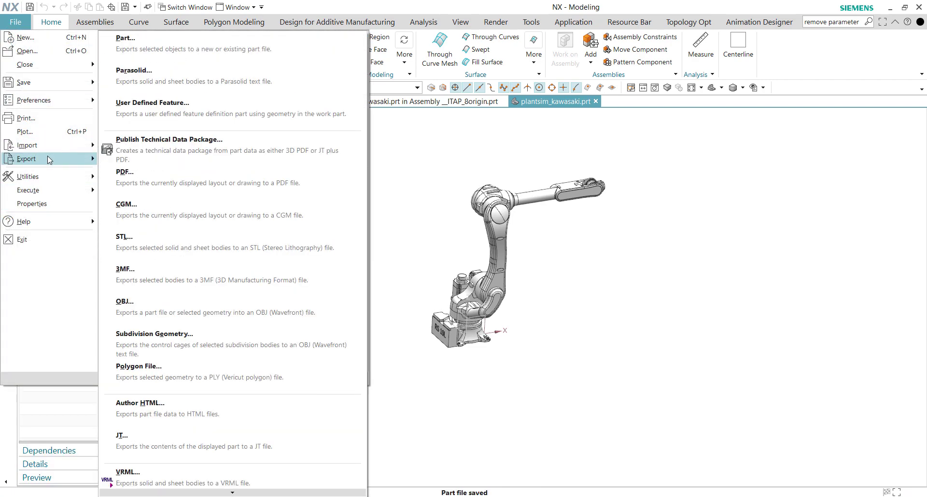
pyautogui.scroll(-2, 218, 290)
pyautogui.scroll(-4, 218, 318)
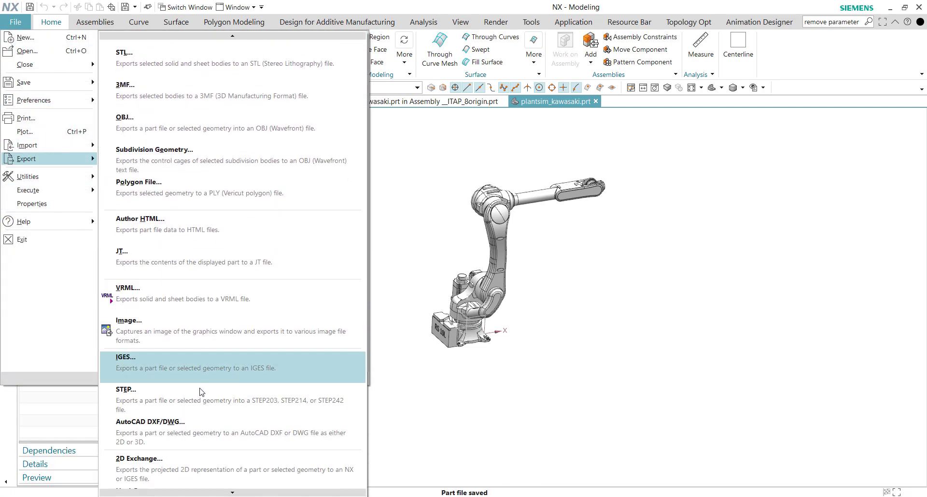
pyautogui.click(200, 386)
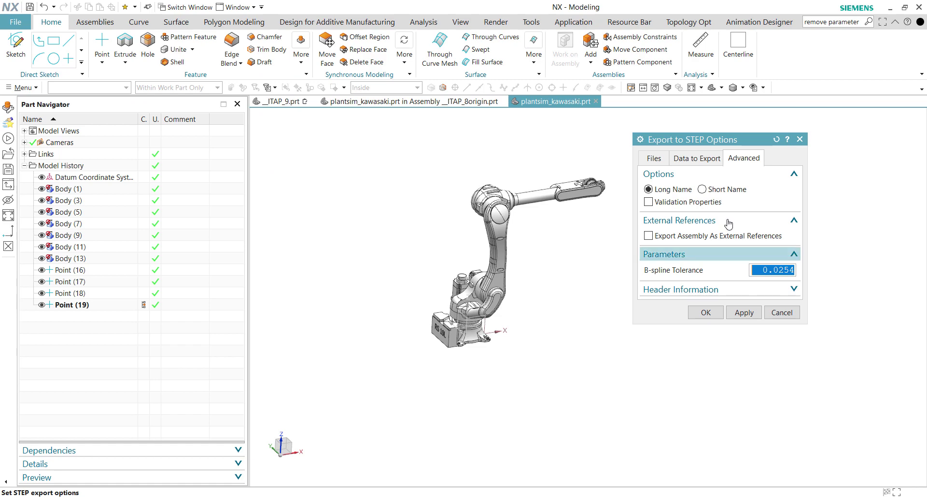
# - Limit the selection to the Solid Body type and select the whole robot's solid bodies as the objects to export
pyautogui.click(705, 161)
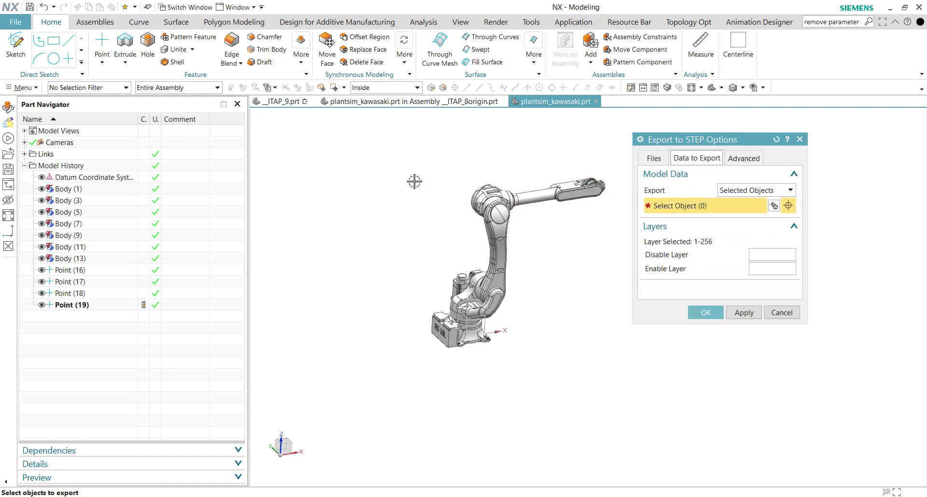
pyautogui.moveTo(407, 156); pyautogui.dragTo(611, 370)
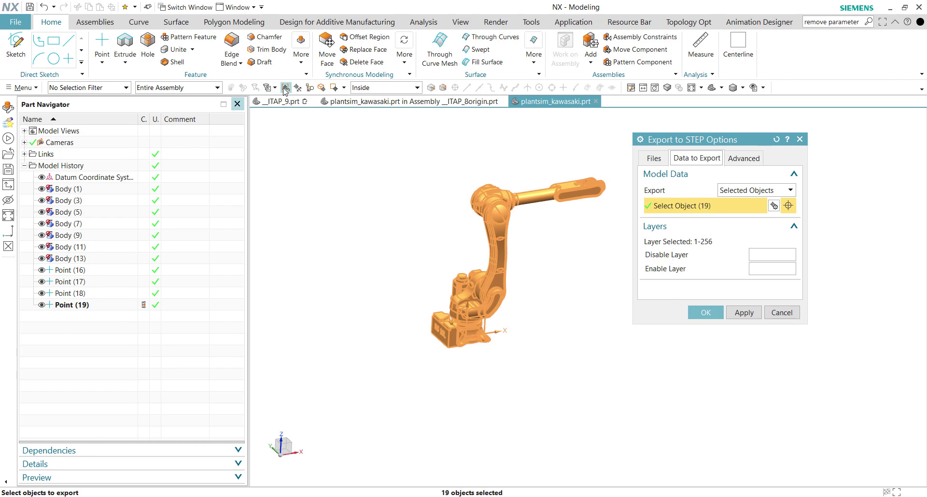
pyautogui.press('Escape')
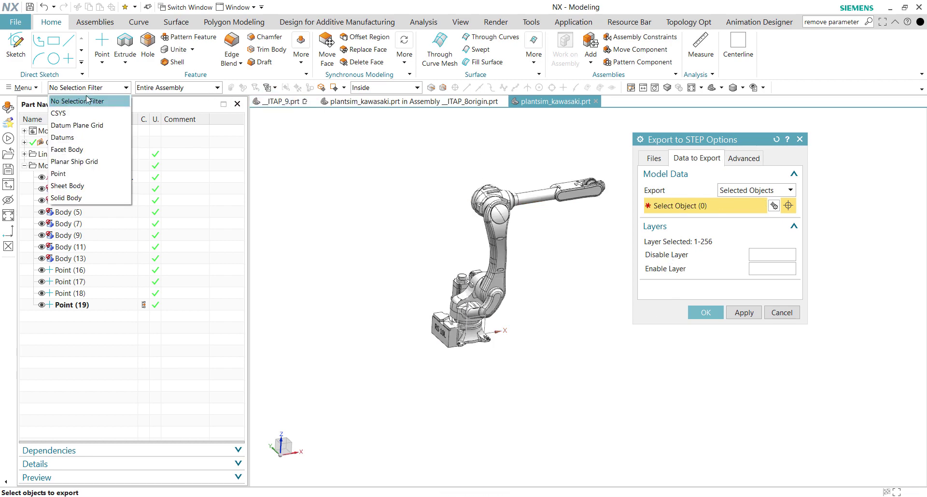
pyautogui.click(87, 88)
pyautogui.click(71, 197)
pyautogui.moveTo(381, 143); pyautogui.dragTo(619, 391)
# - Set the STEP output file to plantsim_kawasaki in the __ITAP_8origin folder under Desktop, FlexSpeed, CAD for IK
pyautogui.click(649, 161)
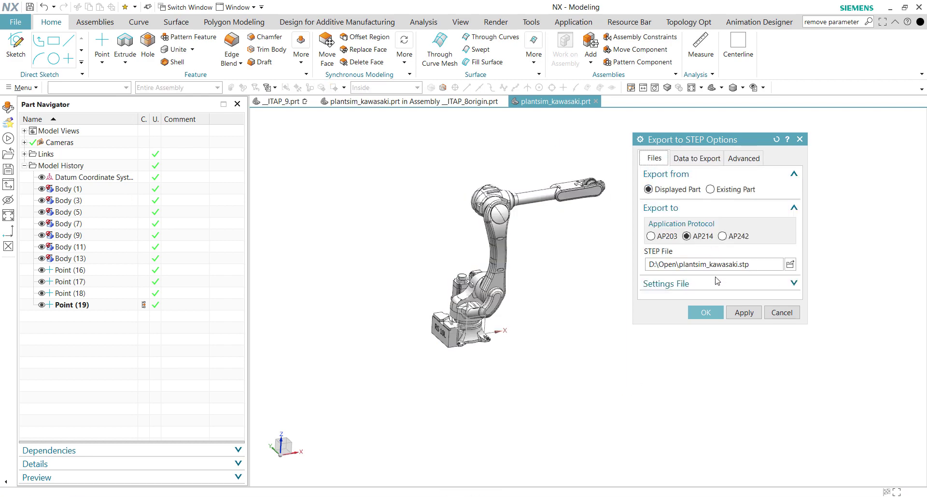
pyautogui.click(790, 264)
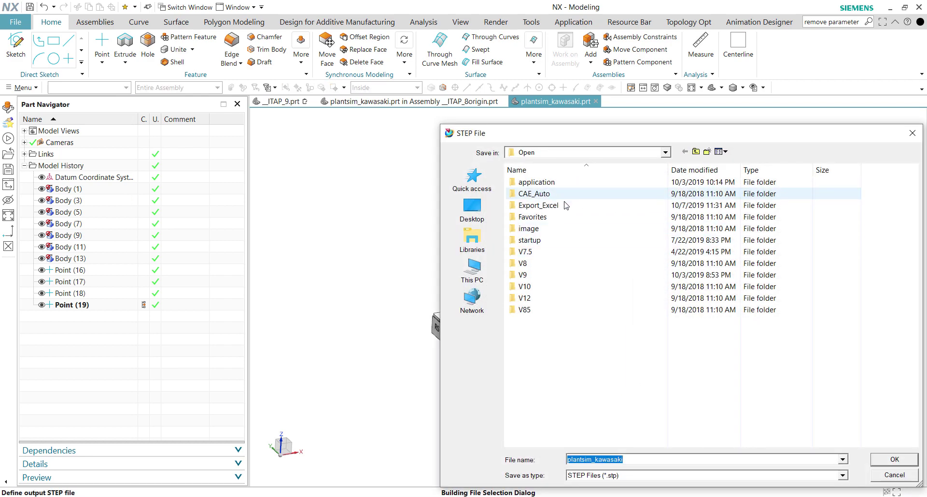
pyautogui.click(483, 217)
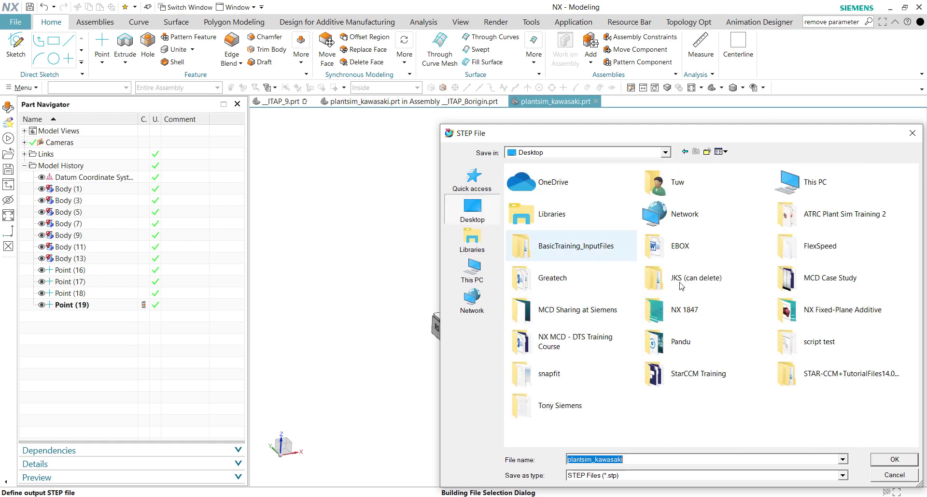
pyautogui.doubleClick(787, 254)
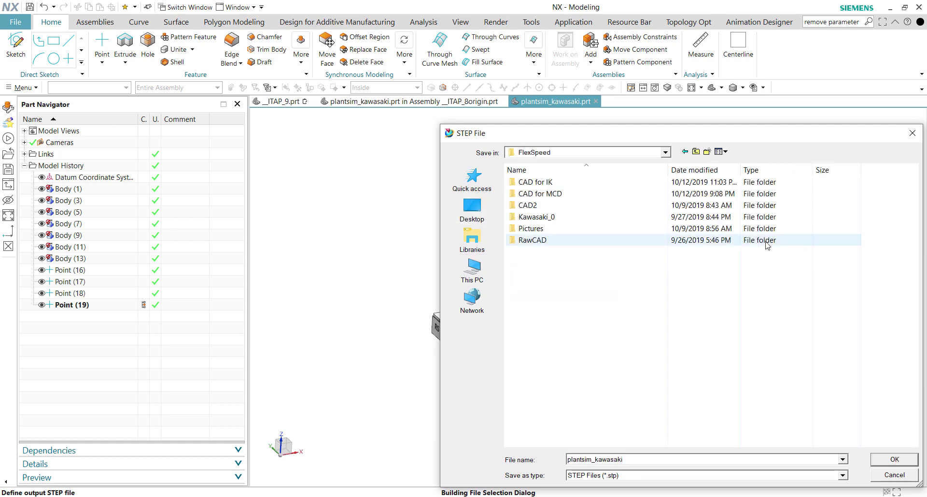
pyautogui.doubleClick(535, 182)
pyautogui.doubleClick(542, 182)
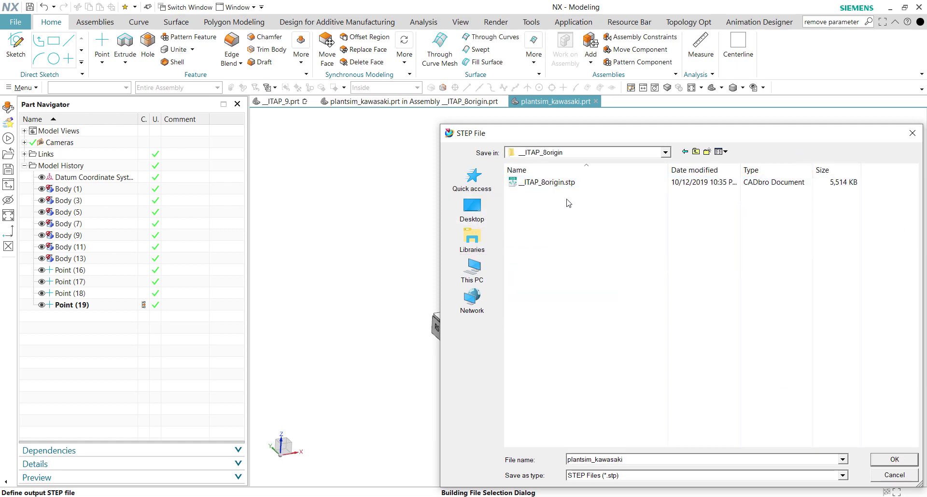
pyautogui.click(894, 459)
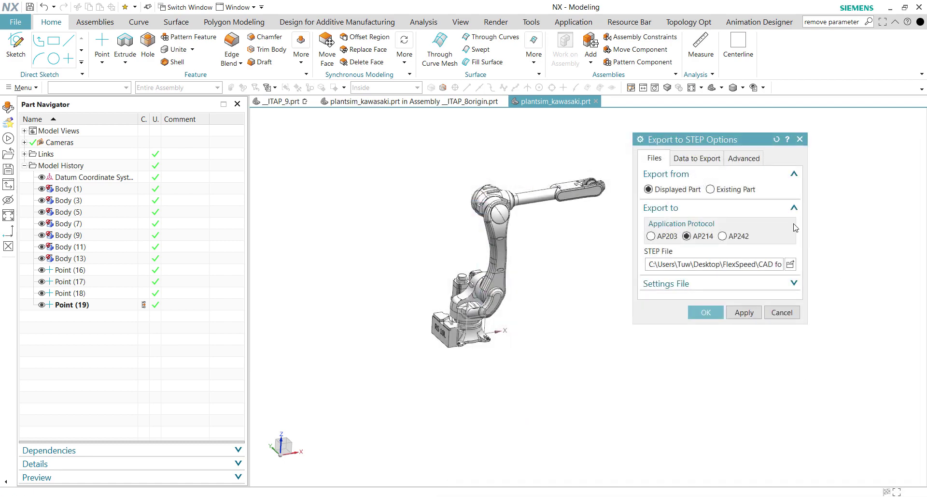
# - Review the export data and advanced options, and run the STEP export
pyautogui.click(697, 158)
pyautogui.click(744, 158)
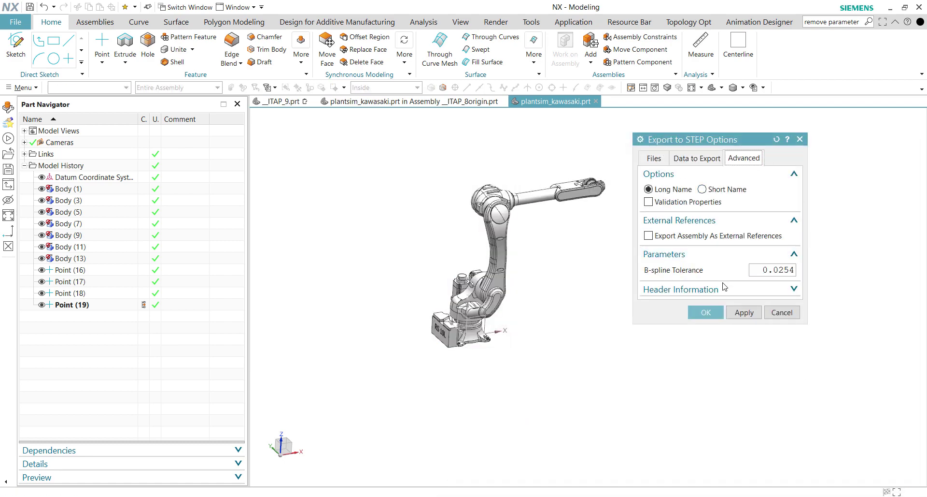
pyautogui.click(714, 314)
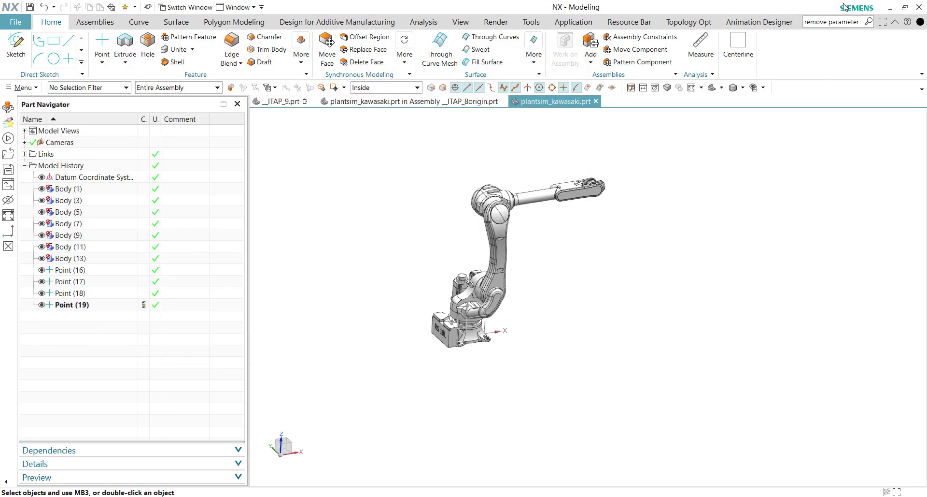
# - Switch to Plant Simulation and close the graphic structure window of the Kawasaki model
pyautogui.click(889, 9)
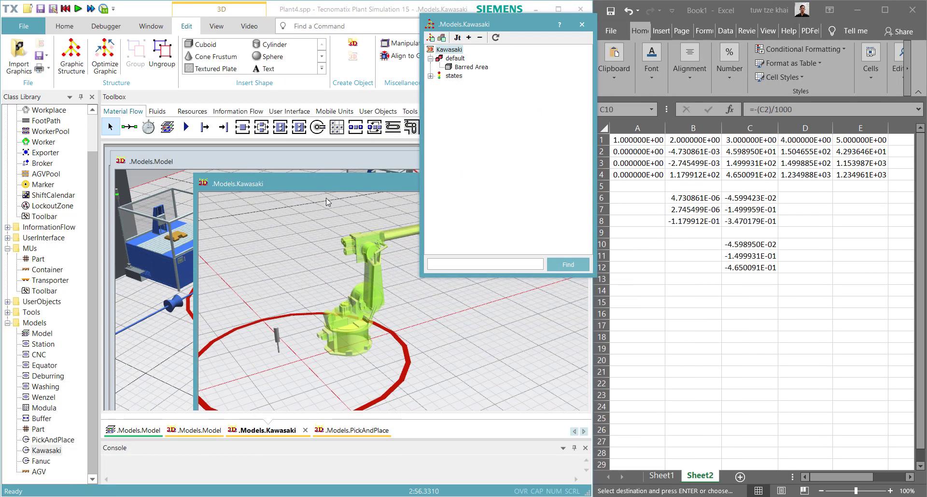
pyautogui.click(383, 203)
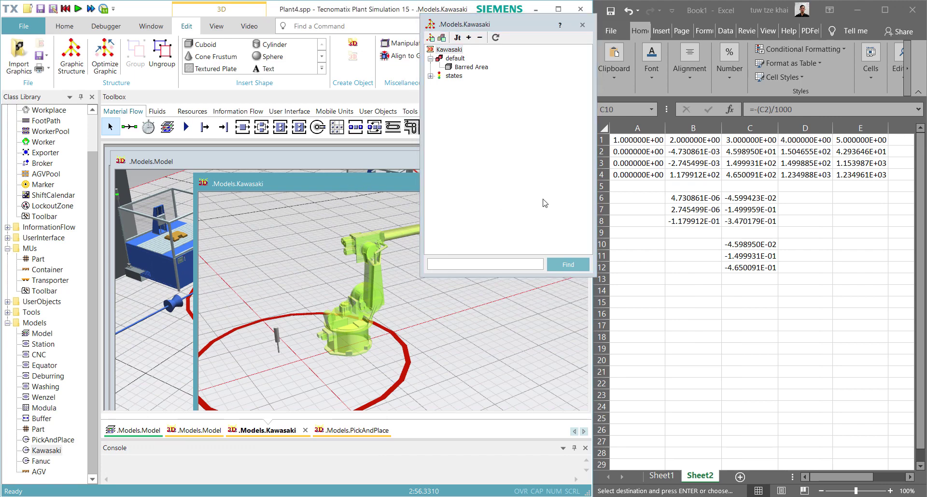
pyautogui.click(582, 24)
pyautogui.click(493, 273)
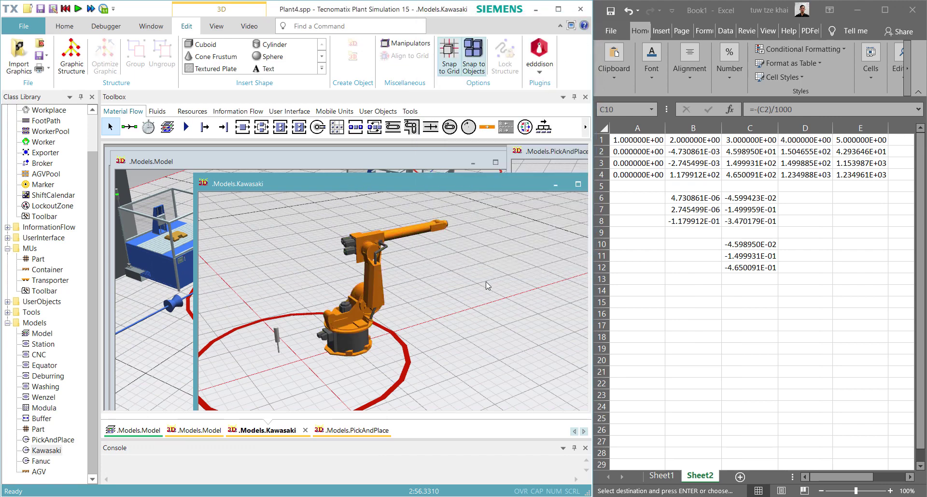
pyautogui.scroll(-2, 460, 318)
# - Import the robot graphics into the Kawasaki model from the __ITAP_8origin folder under Desktop, FlexSpeed, CAD for IK
pyautogui.click(19, 54)
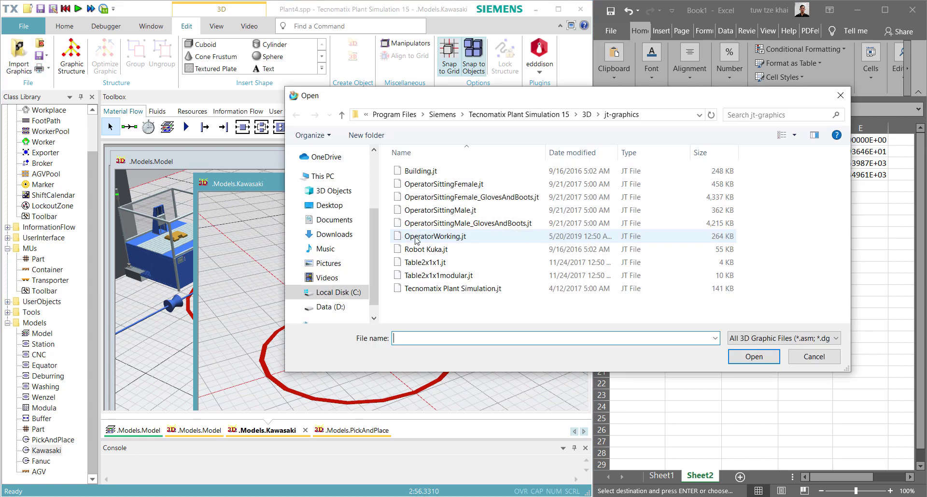
pyautogui.click(329, 206)
pyautogui.click(636, 169)
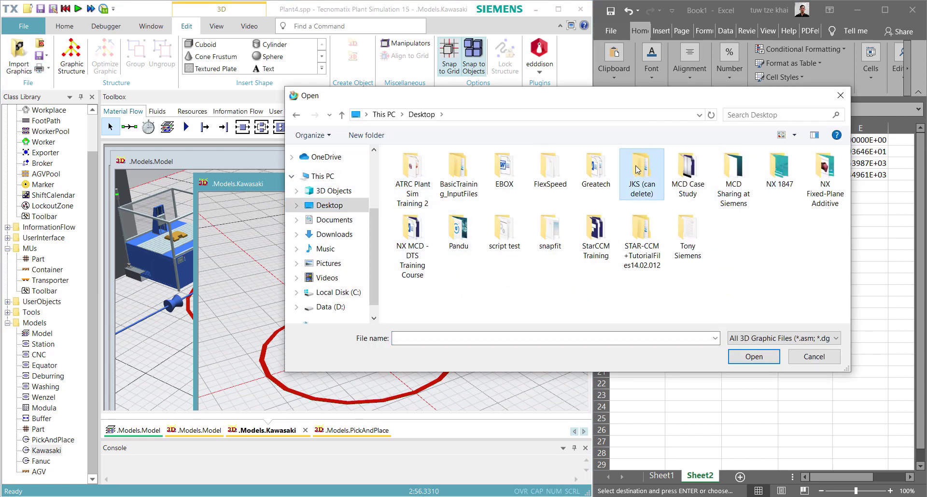
pyautogui.doubleClick(551, 166)
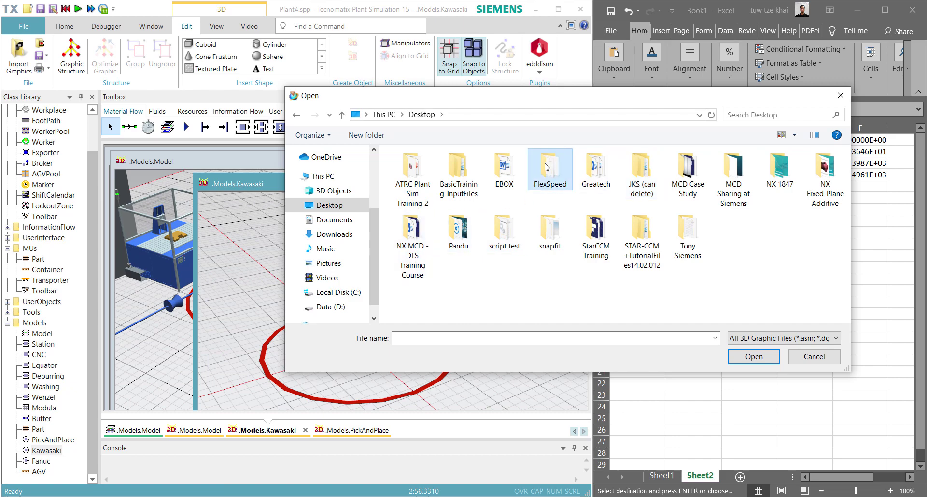
pyautogui.doubleClick(423, 171)
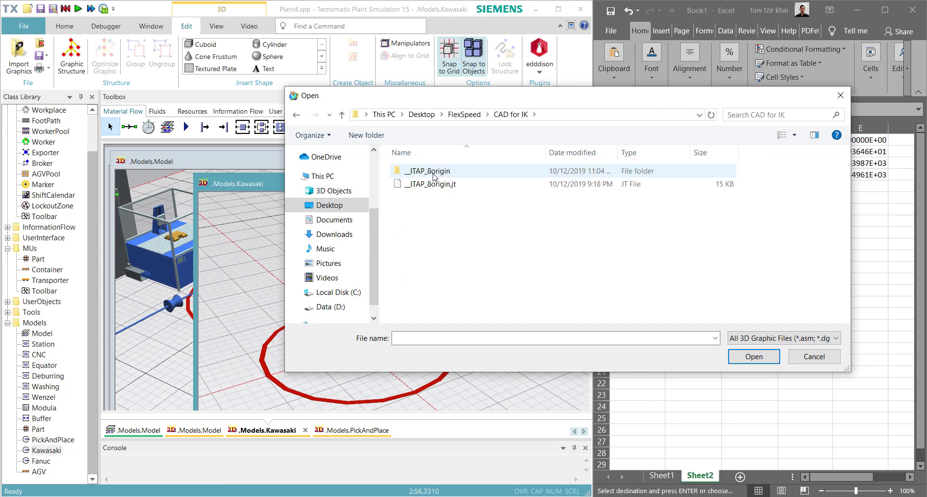
pyautogui.doubleClick(432, 172)
pyautogui.doubleClick(433, 184)
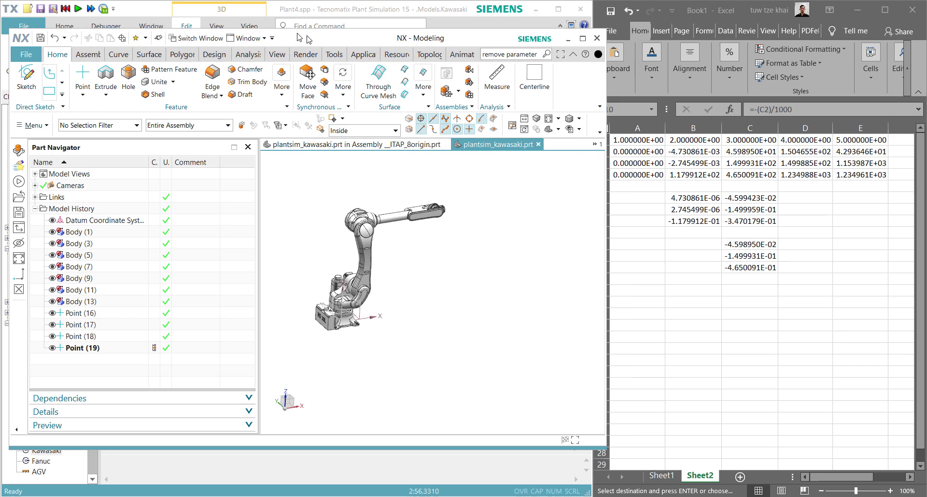
# - Switch to NX, open Point (16) and copy its X coordinate, -0.00274549855, into cell B2 of the Excel sheet
pyautogui.moveTo(309, 39); pyautogui.dragTo(323, 25)
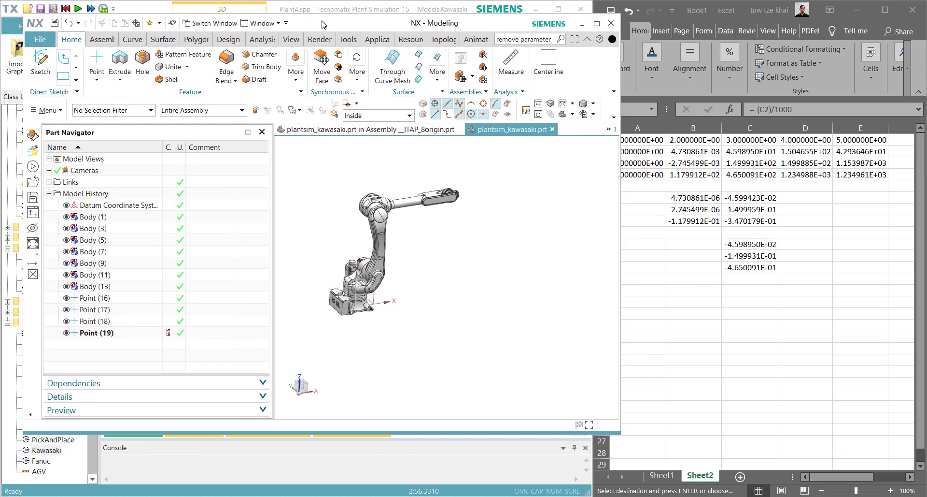
pyautogui.doubleClick(95, 298)
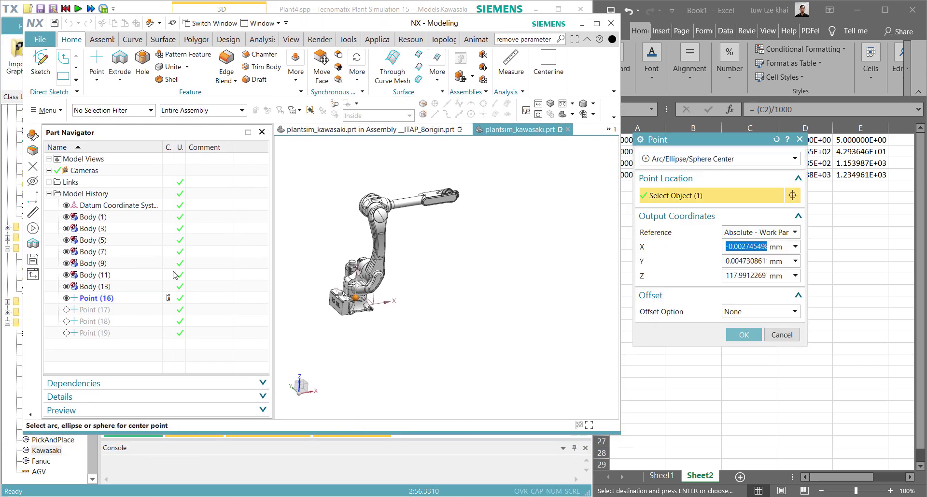
pyautogui.moveTo(656, 145); pyautogui.dragTo(414, 191)
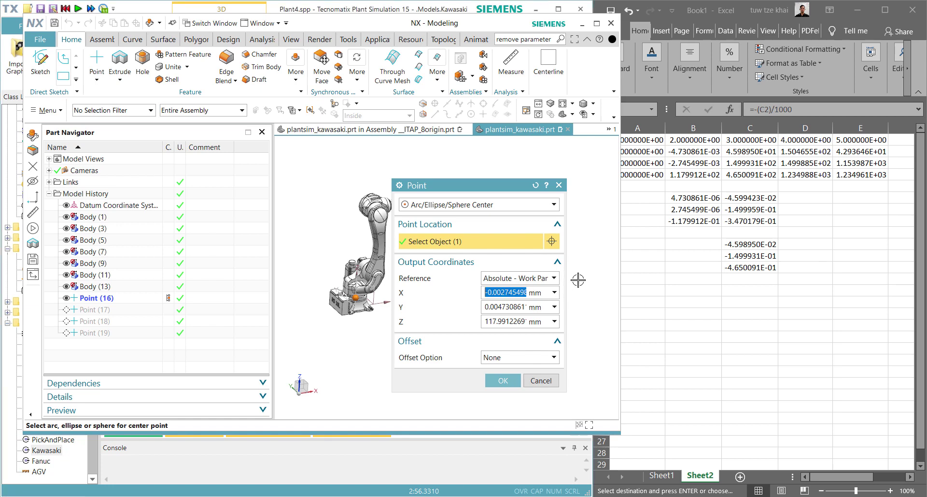
pyautogui.click(689, 153)
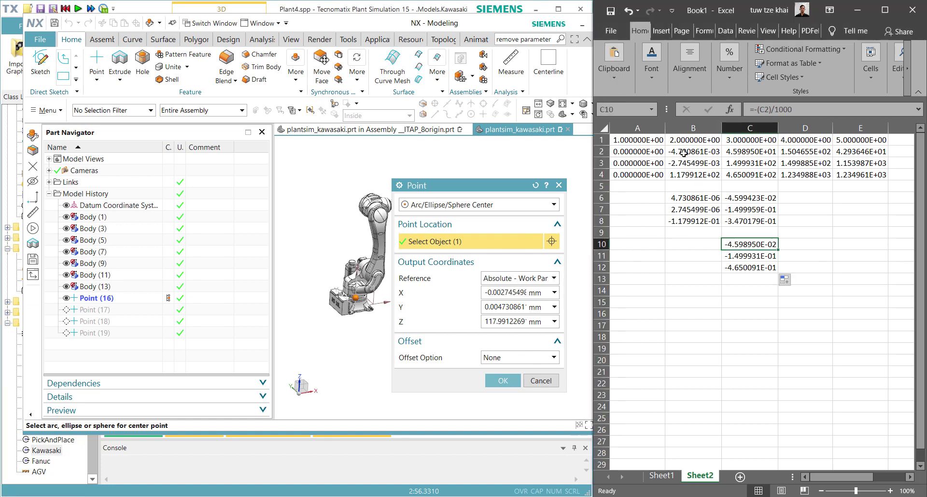
pyautogui.write('-0.00274549855')
# - Copy Point (16)'s Y coordinate 0.00473086115 into B3 and Z coordinate 117.99122691688 into B4, and leave the point unchanged
pyautogui.click(560, 290)
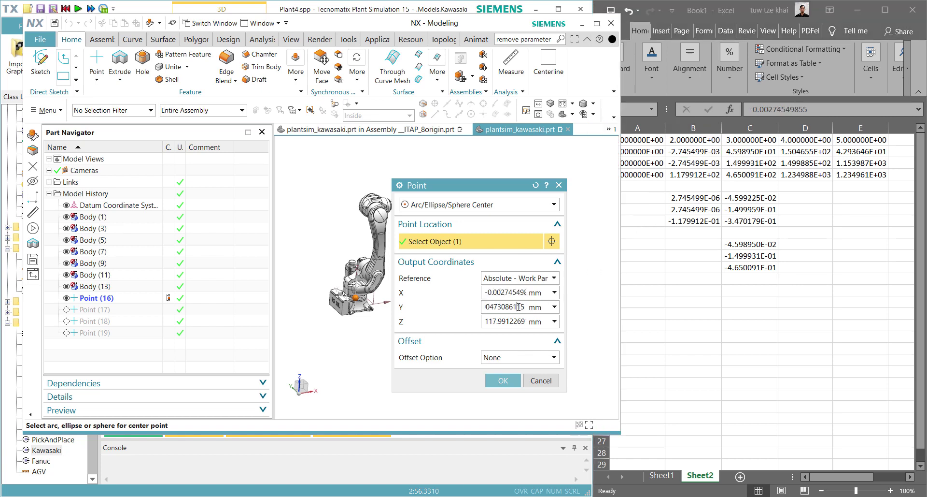
pyautogui.doubleClick(518, 306)
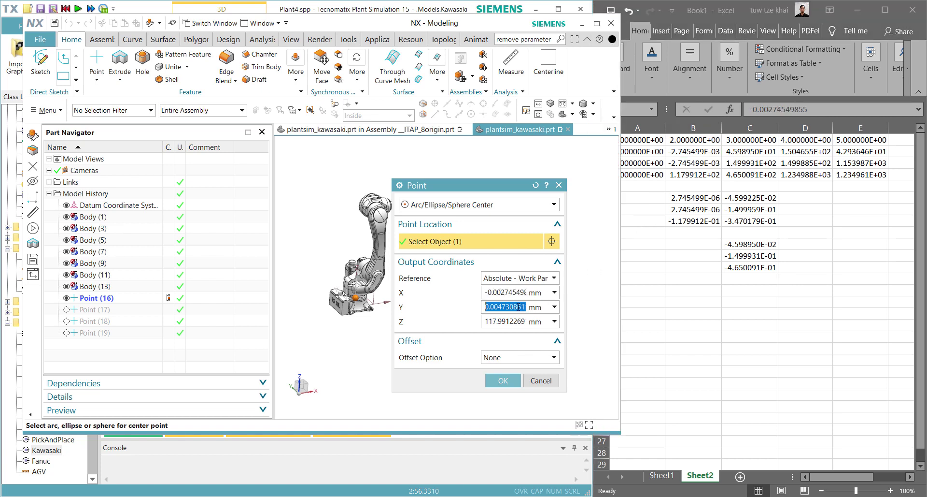
pyautogui.click(692, 165)
pyautogui.write('0.00473086115')
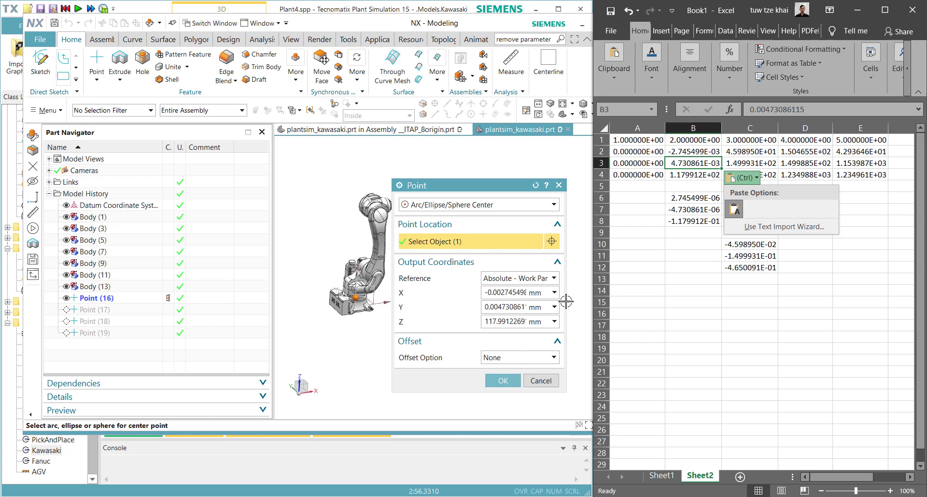
pyautogui.doubleClick(505, 321)
pyautogui.click(696, 176)
pyautogui.write('117.99122691688')
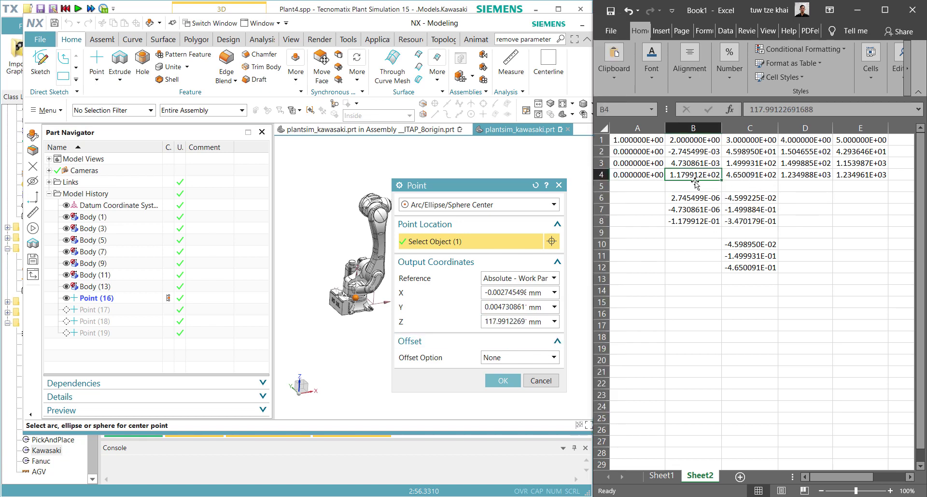
pyautogui.click(696, 187)
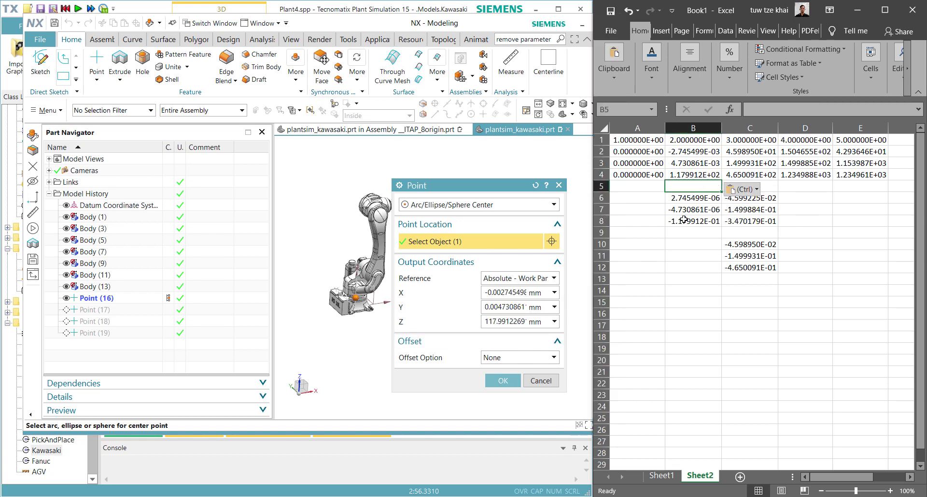
pyautogui.click(540, 380)
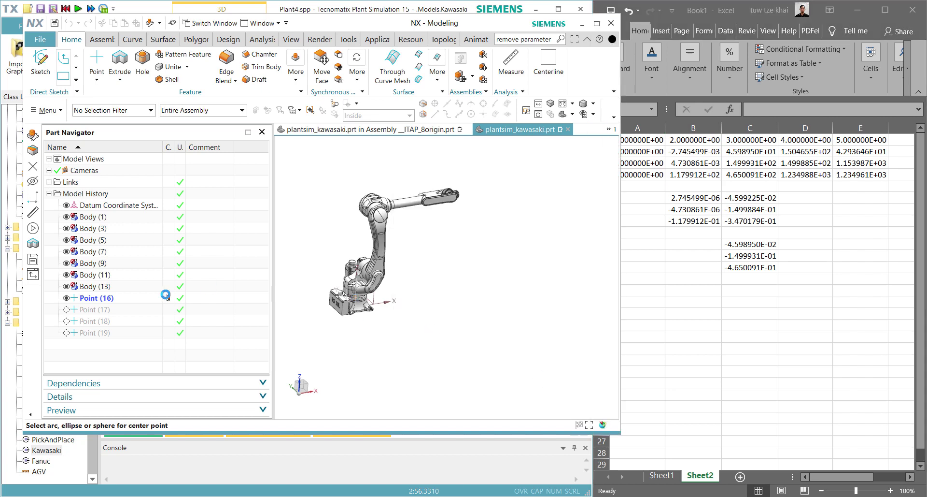
# - Open Point (17) in NX and copy its X coordinate, 149.99311770743, into cell C2 of the Excel sheet
pyautogui.click(101, 312)
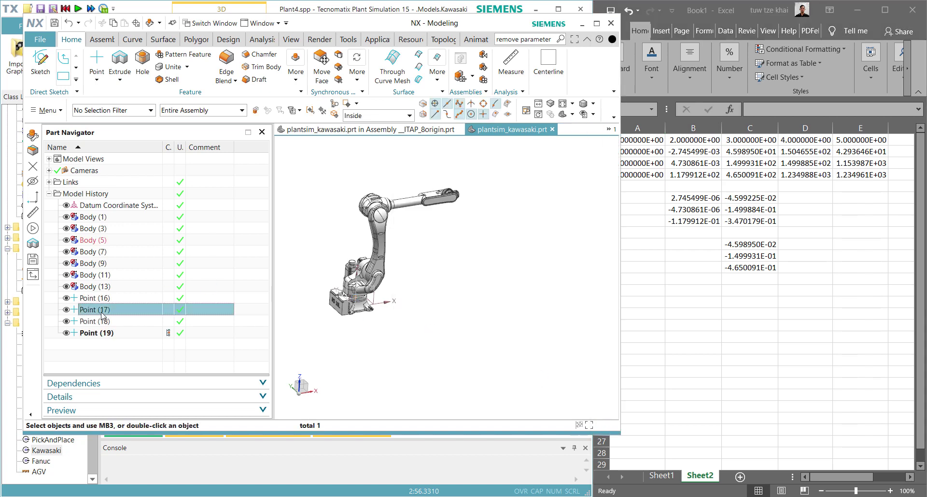
pyautogui.doubleClick(101, 312)
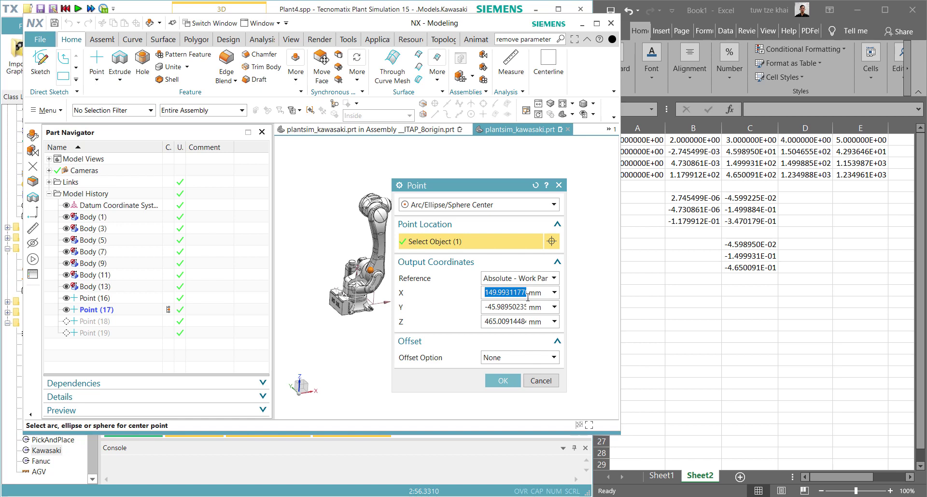
pyautogui.click(723, 139)
pyautogui.click(750, 151)
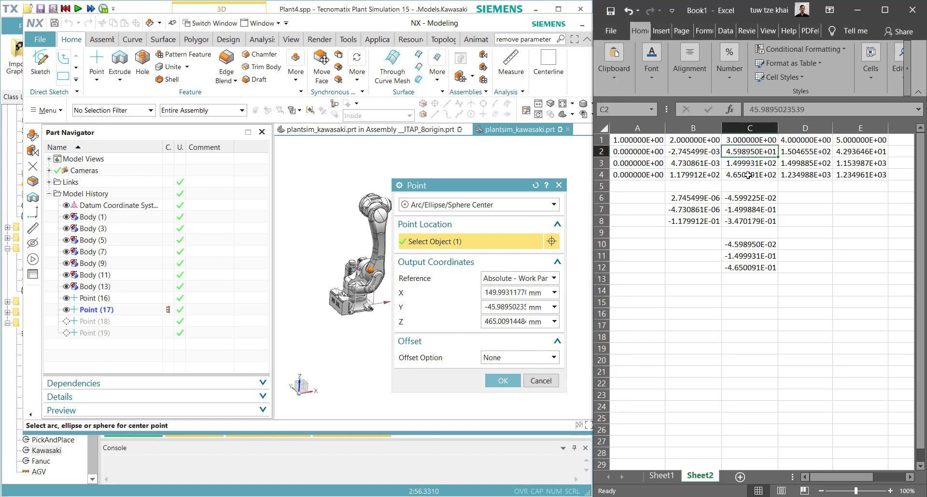
pyautogui.write('149.99311770743')
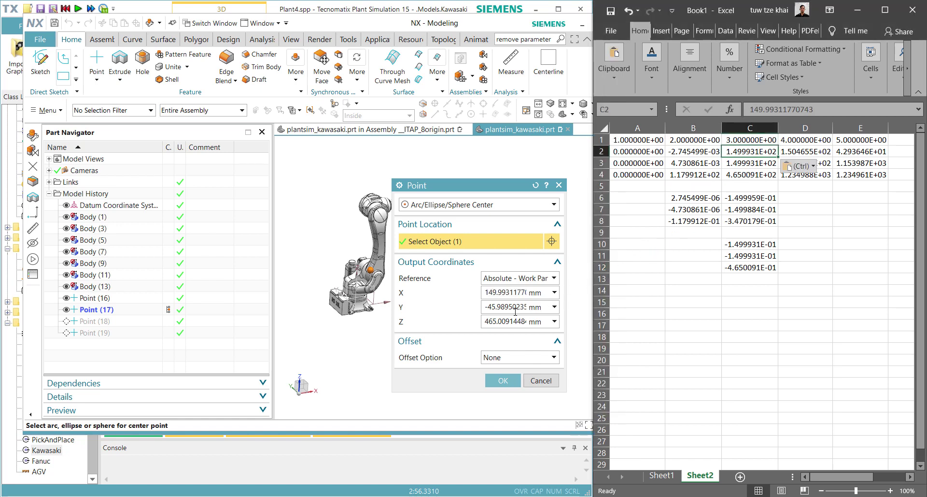
# - Copy Point (17)'s Y coordinate -45.9895023539 into C3 and Z coordinate 465.00914484861 into C4, and leave the point unchanged
pyautogui.doubleClick(515, 312)
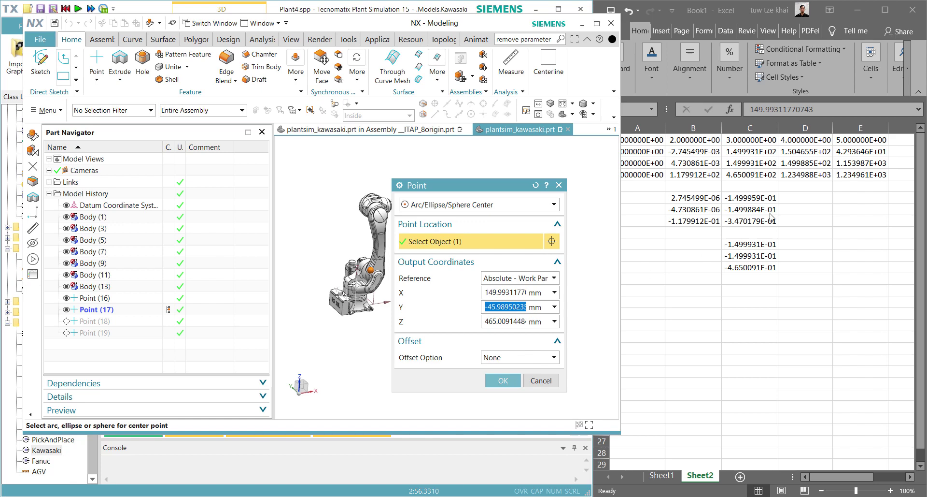
pyautogui.click(750, 162)
pyautogui.write('-45.9895023539')
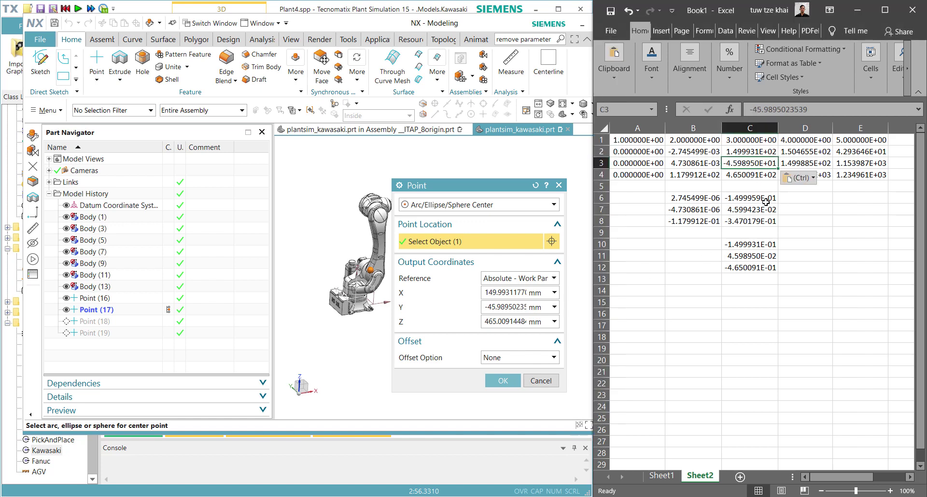
pyautogui.doubleClick(506, 321)
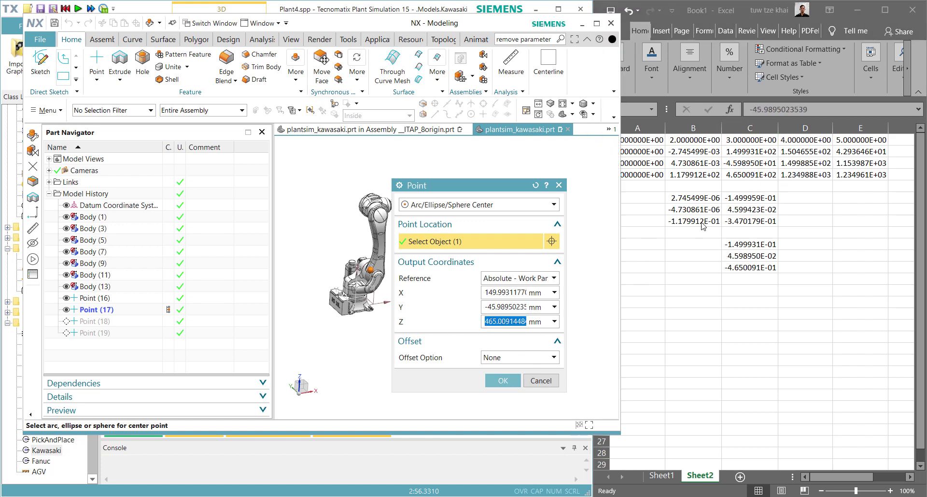
pyautogui.click(750, 174)
pyautogui.write('465.00914484861')
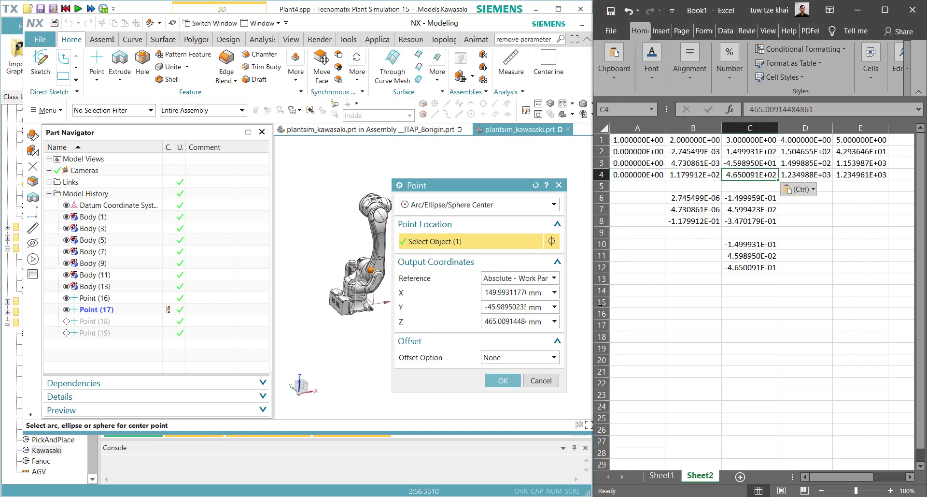
pyautogui.click(544, 380)
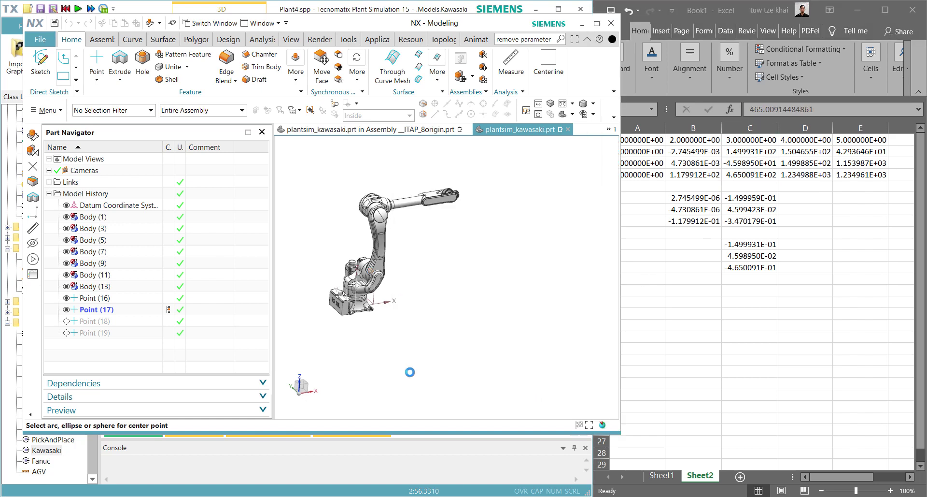
# - Open Point (18) in NX and copy its X coordinate, 149.9885323488, into cell D2 of the Excel sheet
pyautogui.doubleClick(98, 322)
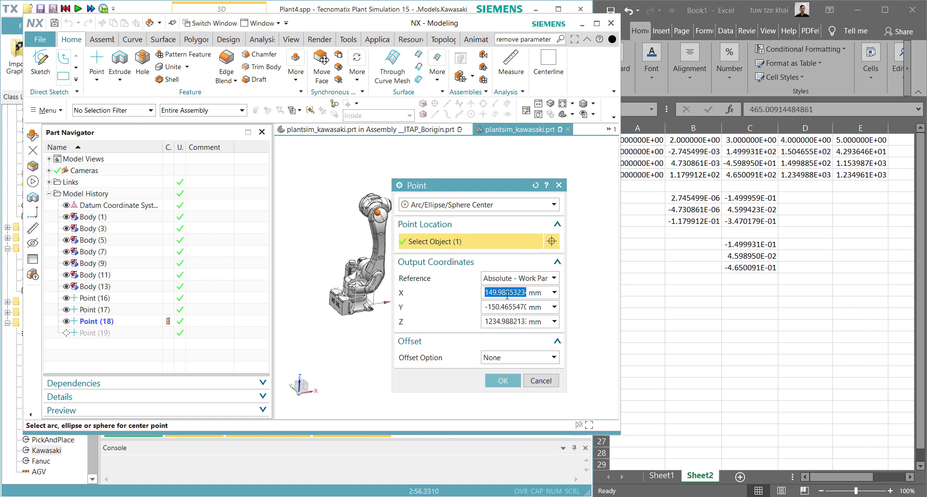
pyautogui.click(798, 166)
pyautogui.click(804, 150)
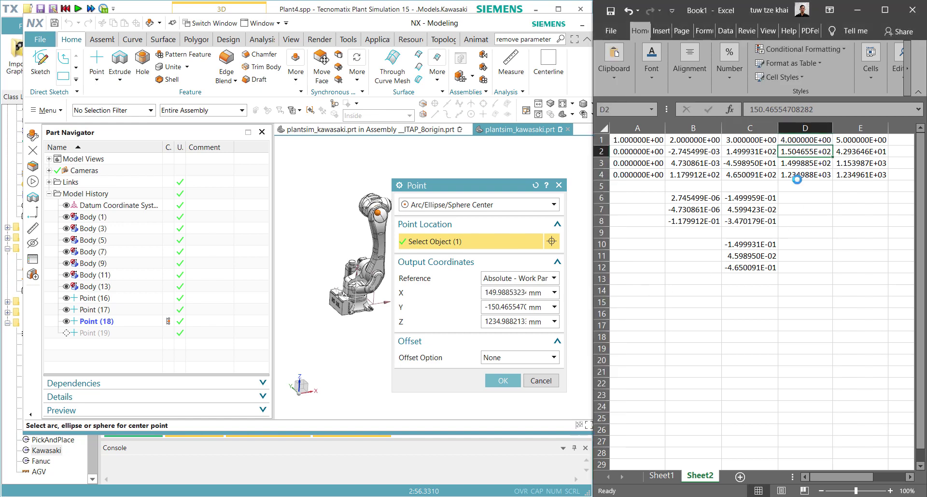
pyautogui.write('149.9885323488')
pyautogui.doubleClick(511, 306)
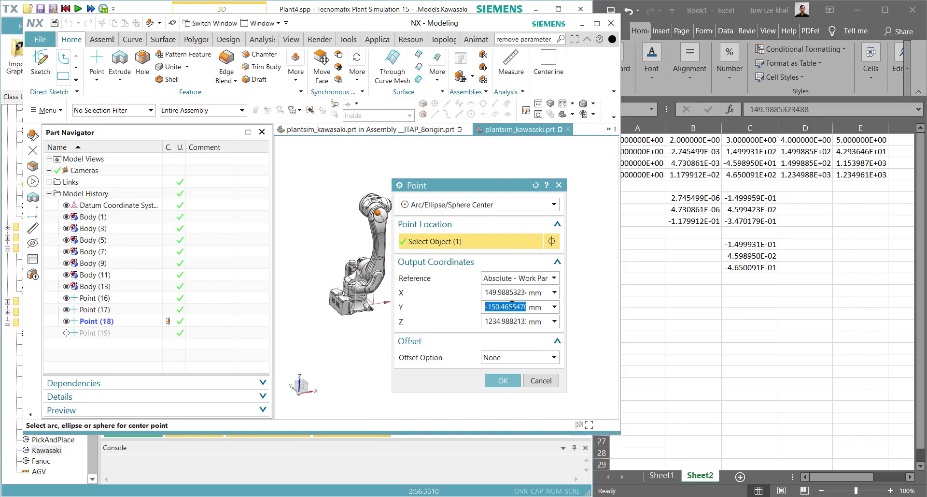
# - Copy Point (18)'s Y value -150.46554708282 into D3 and Z value 1234.98821330938 into D4, fitting column D's width
pyautogui.click(821, 164)
pyautogui.write('-150.46554708282')
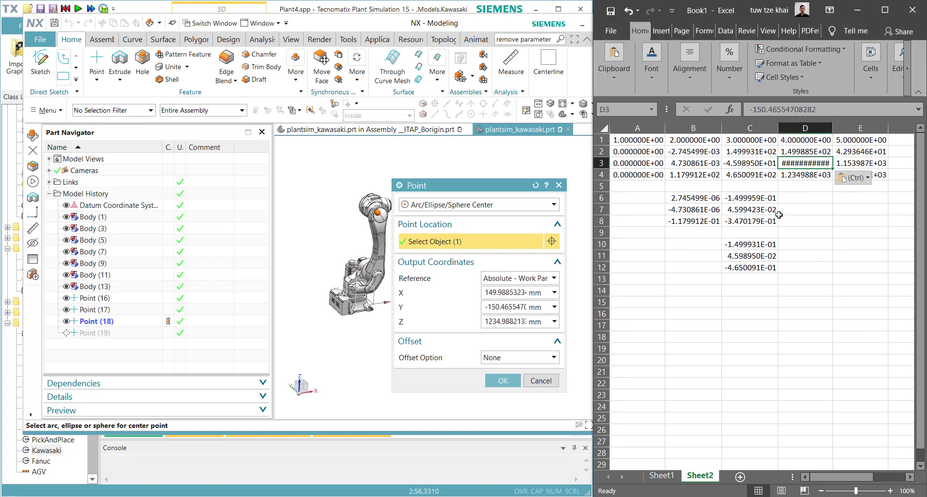
pyautogui.doubleClick(833, 128)
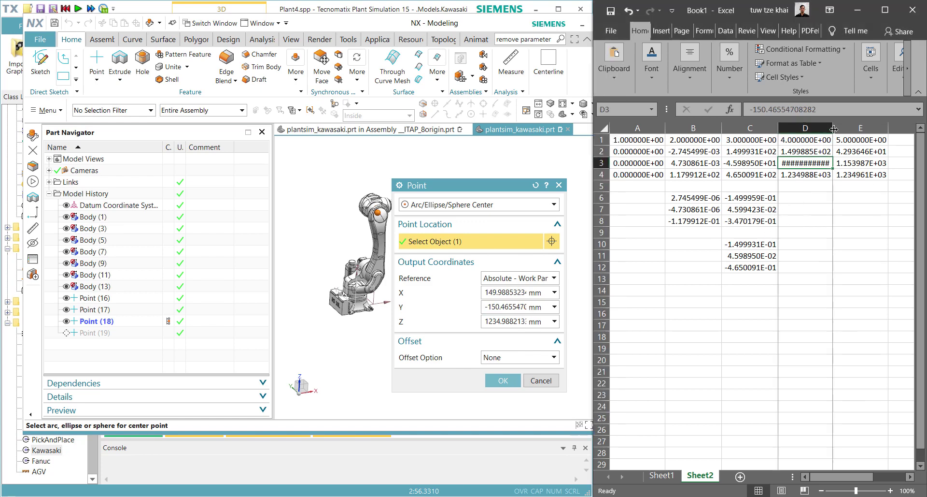
pyautogui.doubleClick(502, 321)
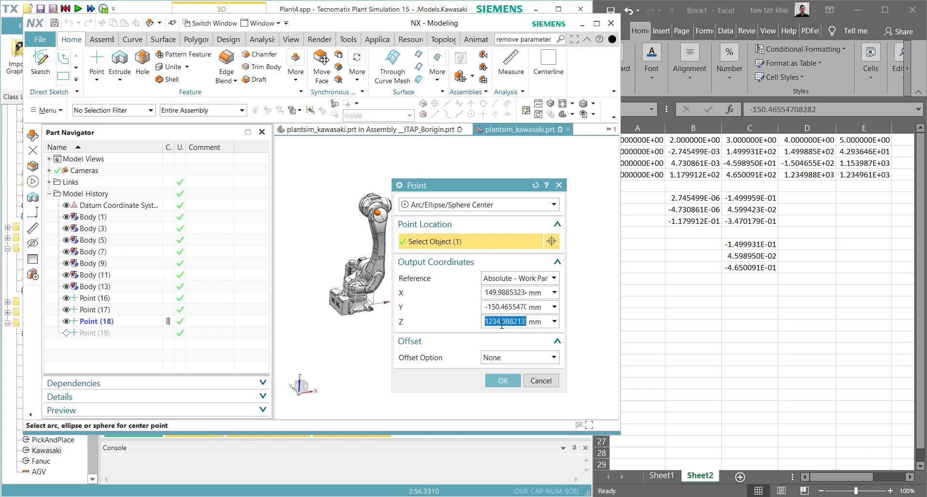
pyautogui.click(811, 177)
pyautogui.click(540, 381)
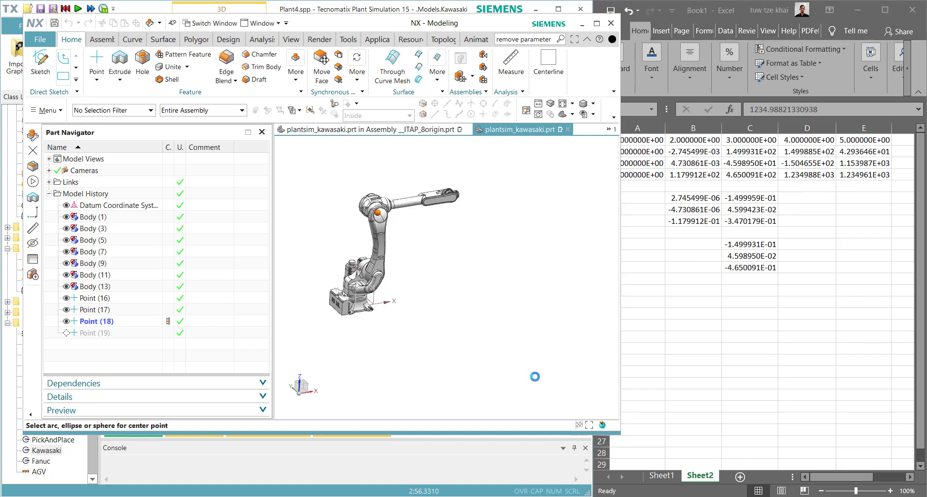
# - Copy Point (19)'s X, Y and Z values 1153.98668042886, -42.93645618456 and 1234.96115728805 into E2:E4, fitting column E's width
pyautogui.doubleClick(95, 333)
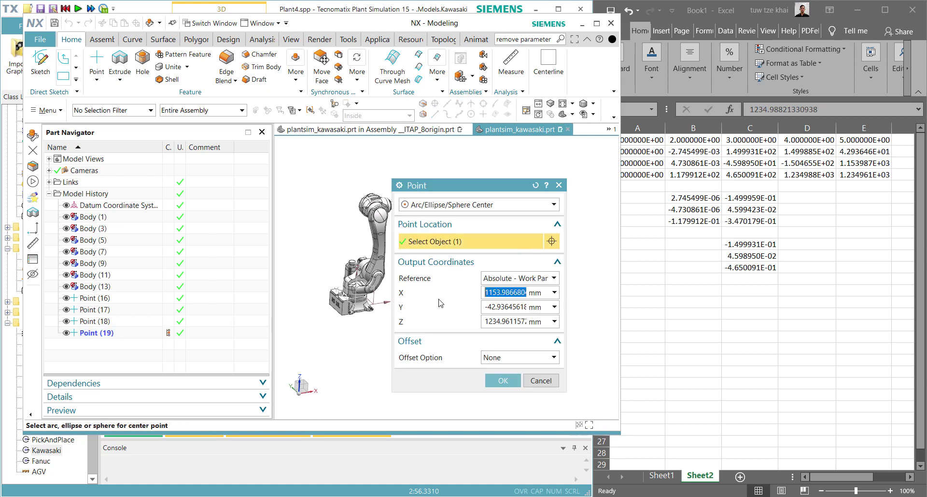
pyautogui.click(859, 151)
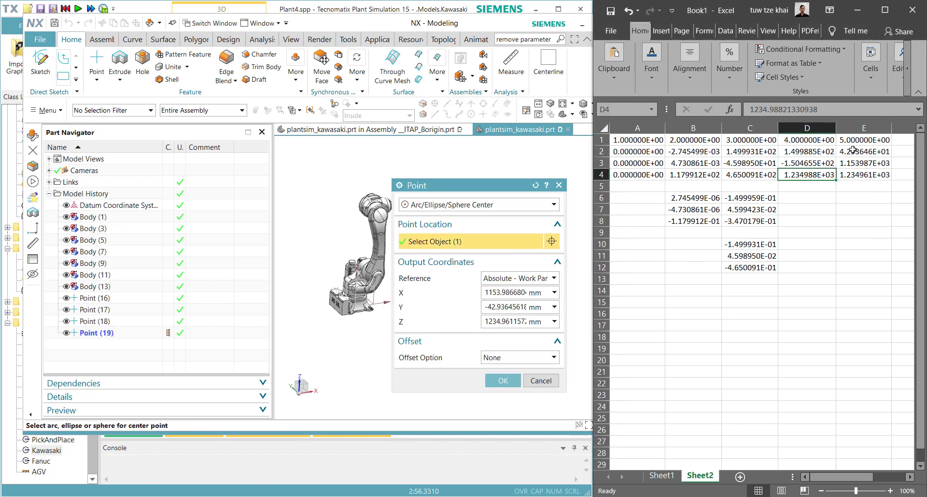
pyautogui.write('1153.98668042886')
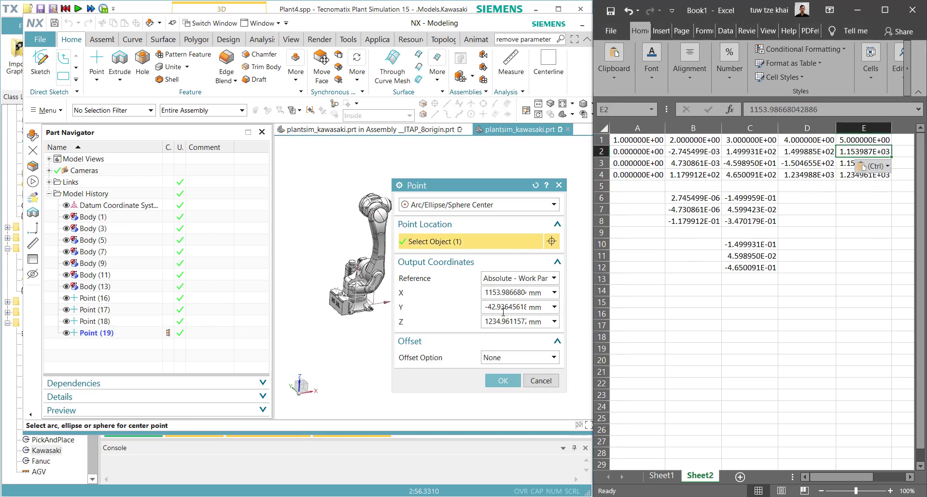
pyautogui.doubleClick(503, 307)
pyautogui.click(851, 165)
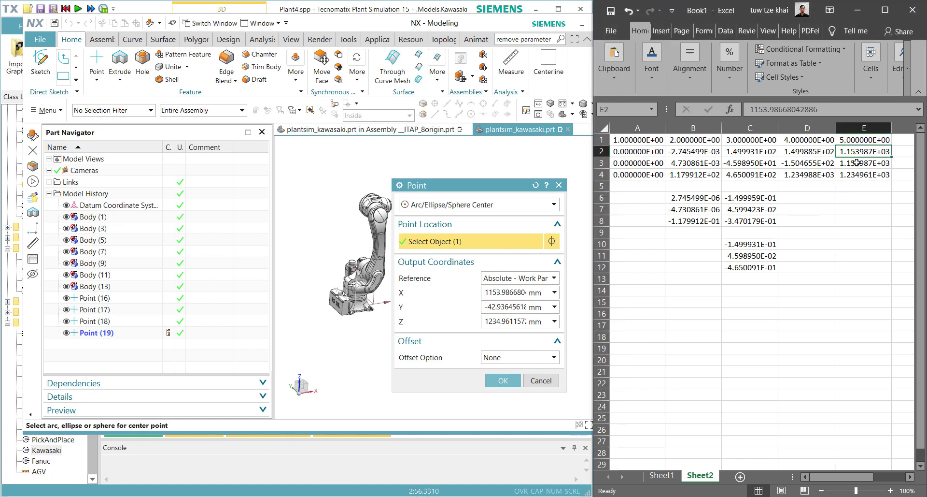
pyautogui.write('-42.93645618456')
pyautogui.doubleClick(891, 128)
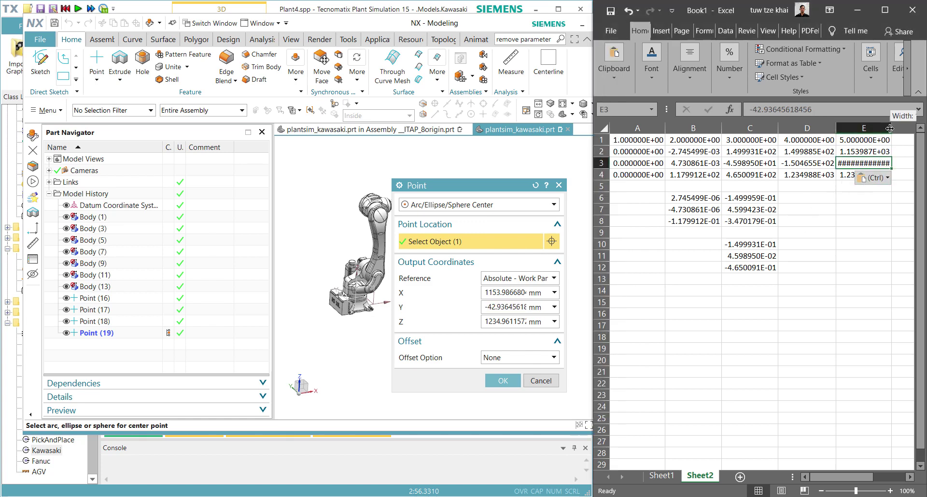
pyautogui.doubleClick(506, 319)
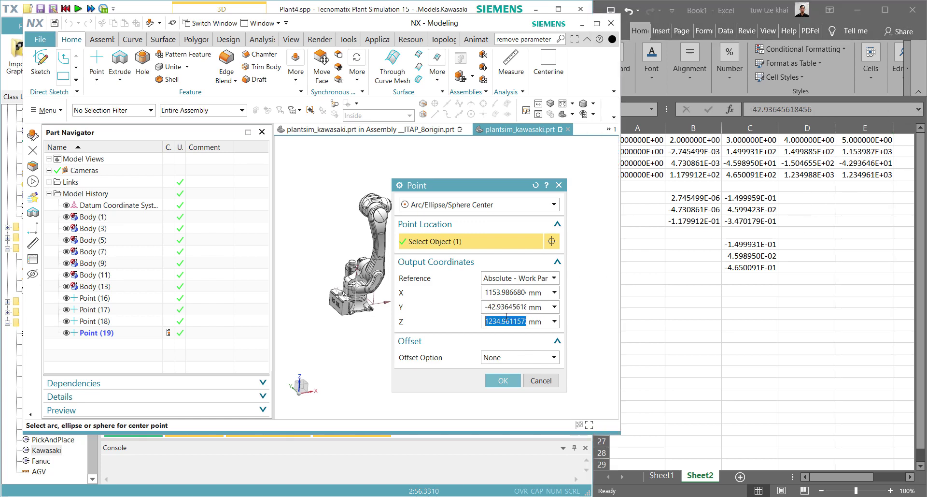
pyautogui.hotkey('ctrl', 'c')
pyautogui.click(865, 175)
pyautogui.hotkey('ctrl', 'v')
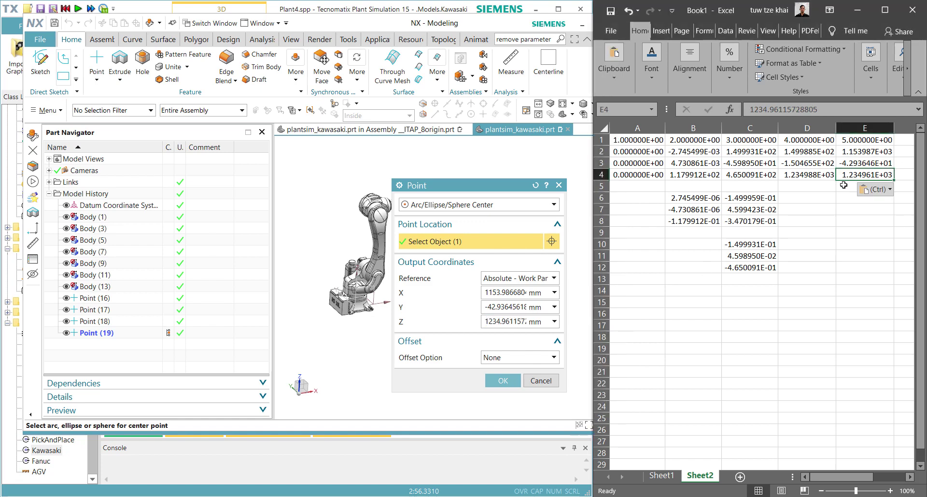
# - Change the number format of row 1 in the coordinate sheet to General
pyautogui.rightClick(601, 140)
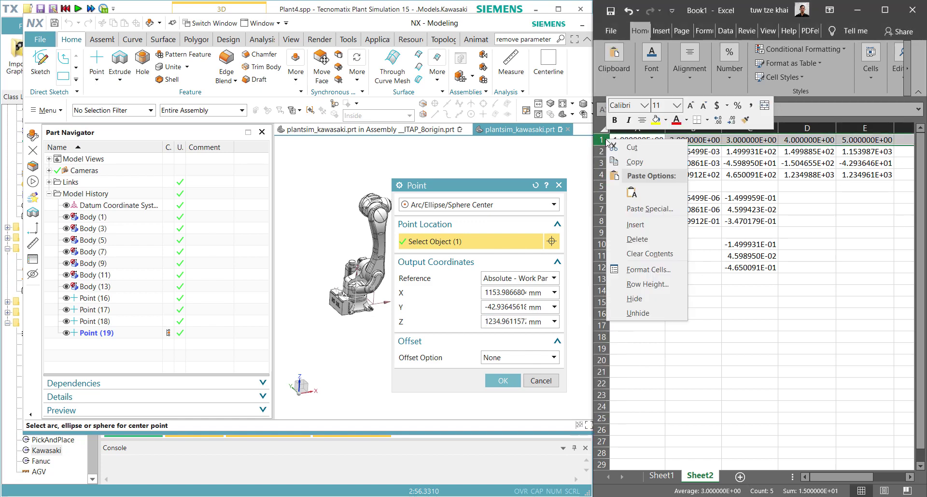
pyautogui.click(652, 272)
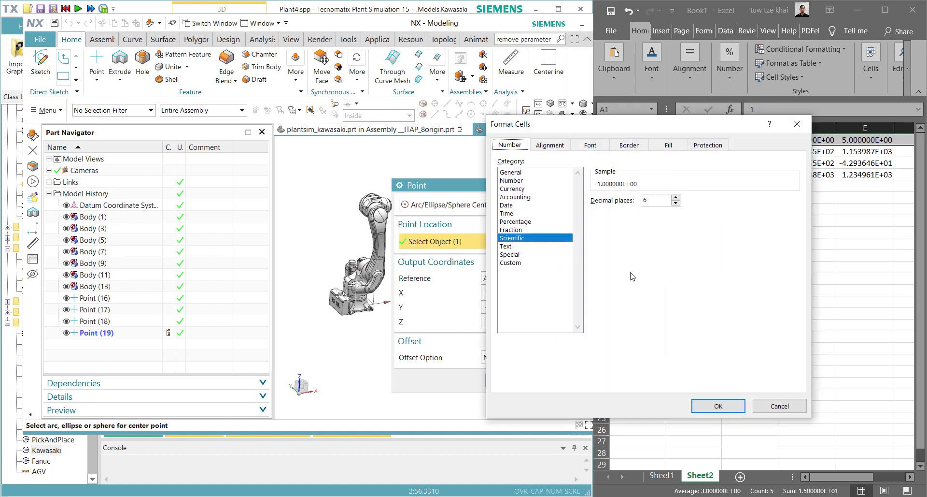
pyautogui.click(511, 172)
pyautogui.click(719, 406)
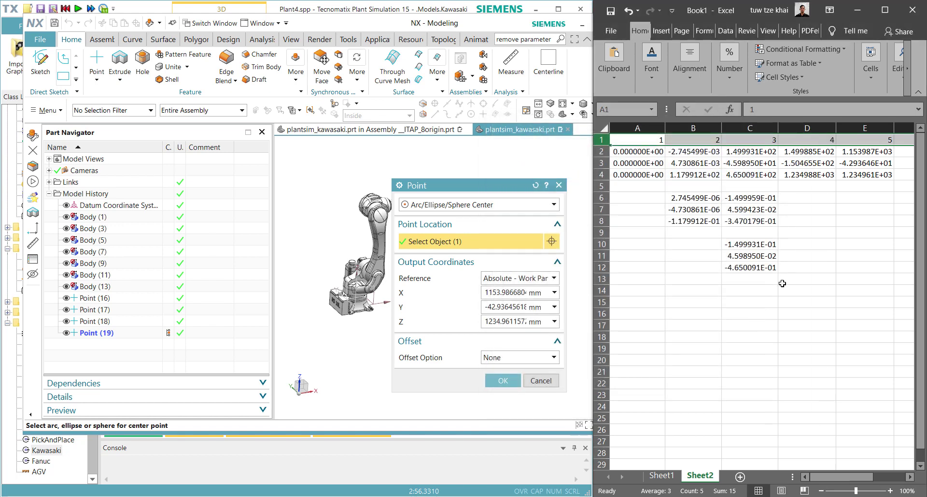
pyautogui.click(782, 281)
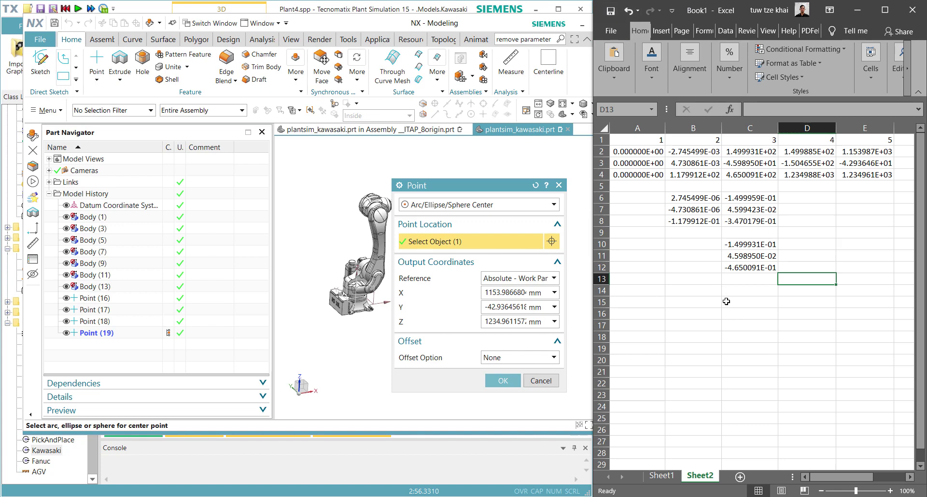
pyautogui.click(731, 321)
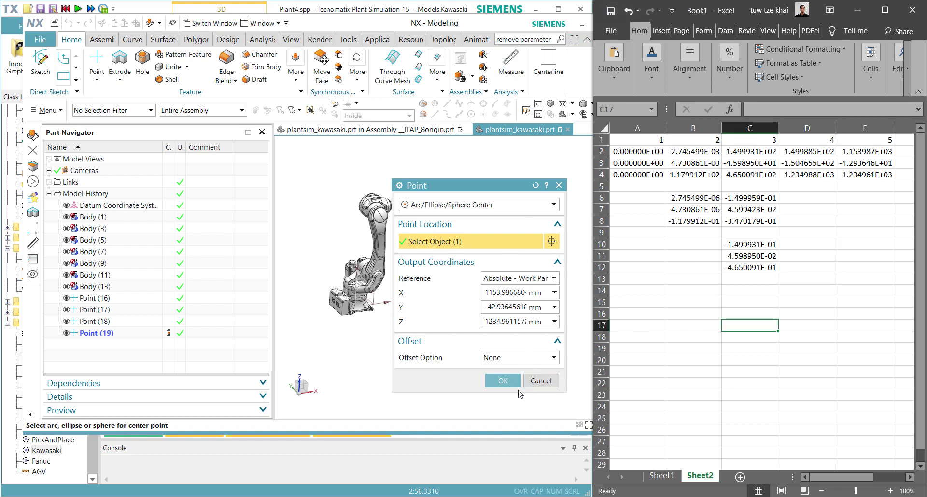
# - Leave the NX point definition, switch to Plant Simulation and insert the robot graphic as shown in the view with Z-axis up
pyautogui.click(541, 380)
pyautogui.click(583, 23)
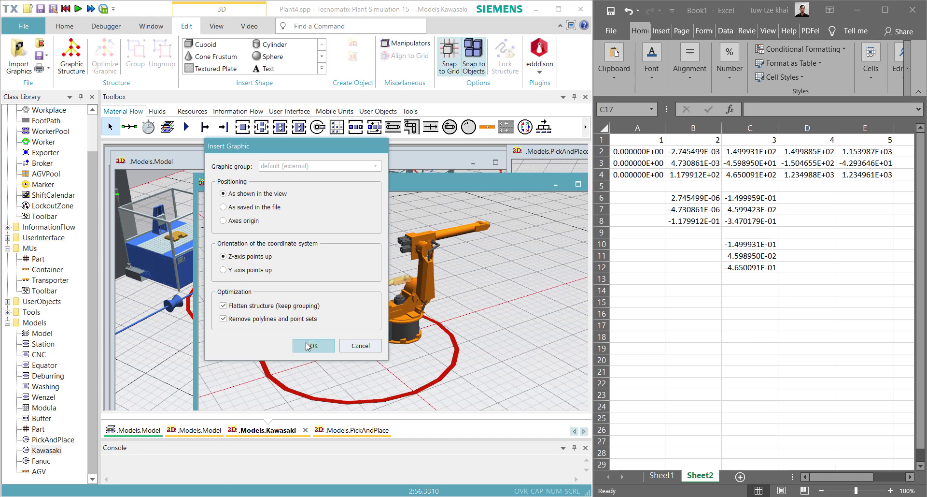
pyautogui.click(312, 345)
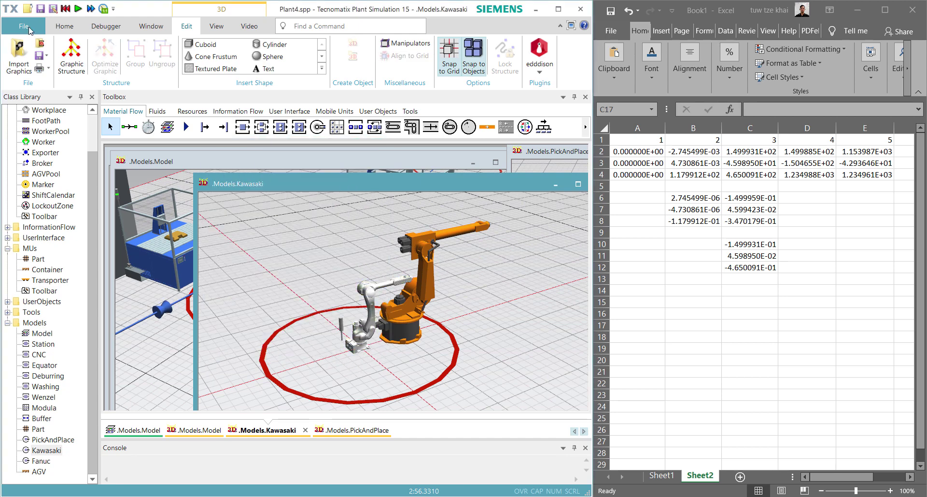
# - Delete the Robot Kuka graphic from the default group in the Kawasaki object's graphic structure
pyautogui.click(71, 56)
pyautogui.click(430, 58)
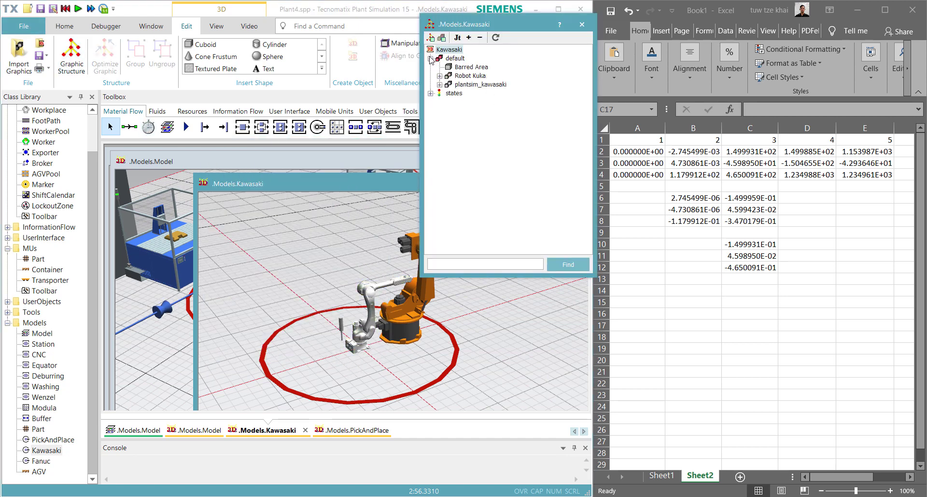
pyautogui.click(454, 76)
pyautogui.rightClick(455, 76)
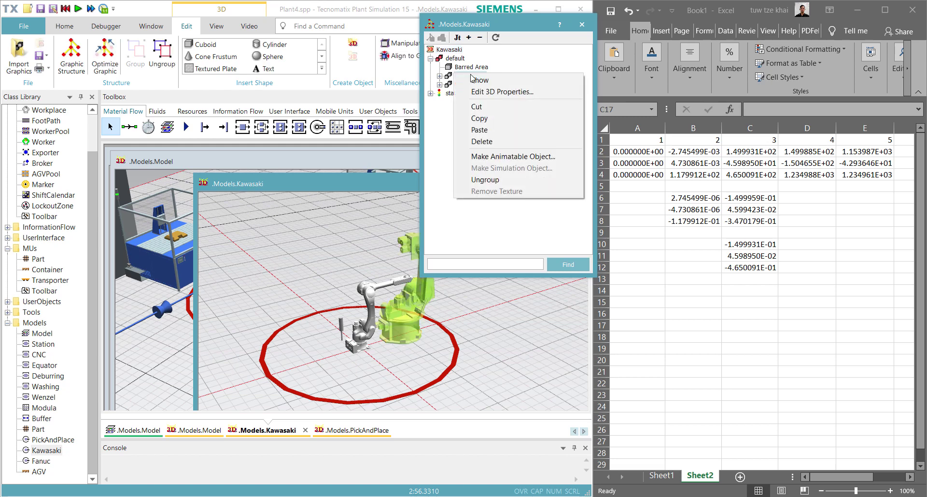
pyautogui.click(471, 139)
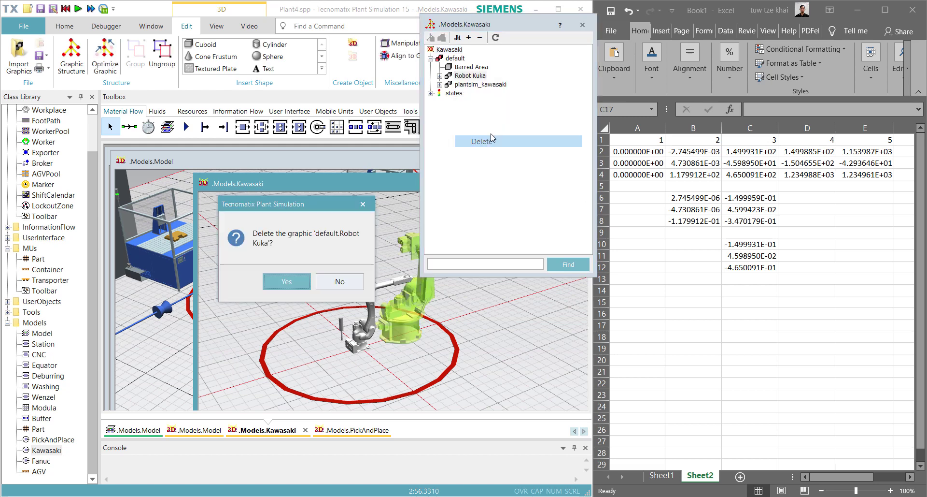
pyautogui.click(286, 282)
# - Add a visible graphic group named backup to the Kawasaki object
pyautogui.rightClick(454, 52)
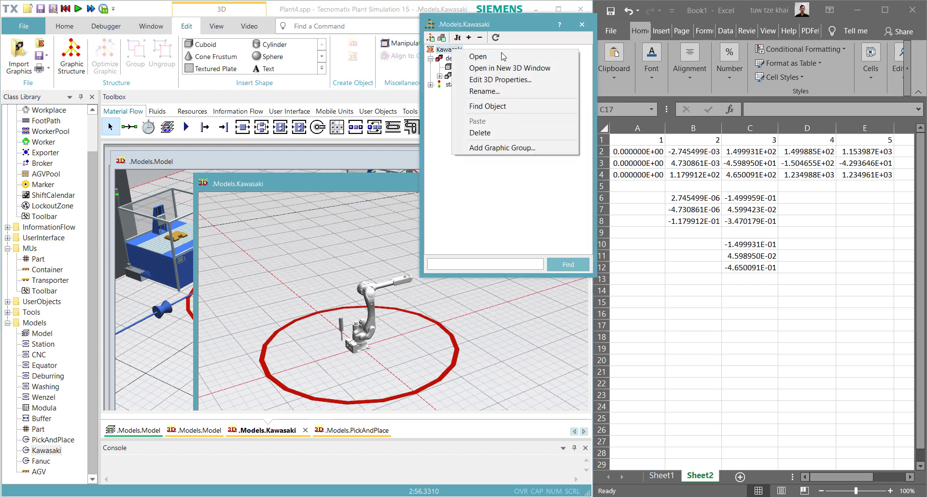
pyautogui.click(493, 147)
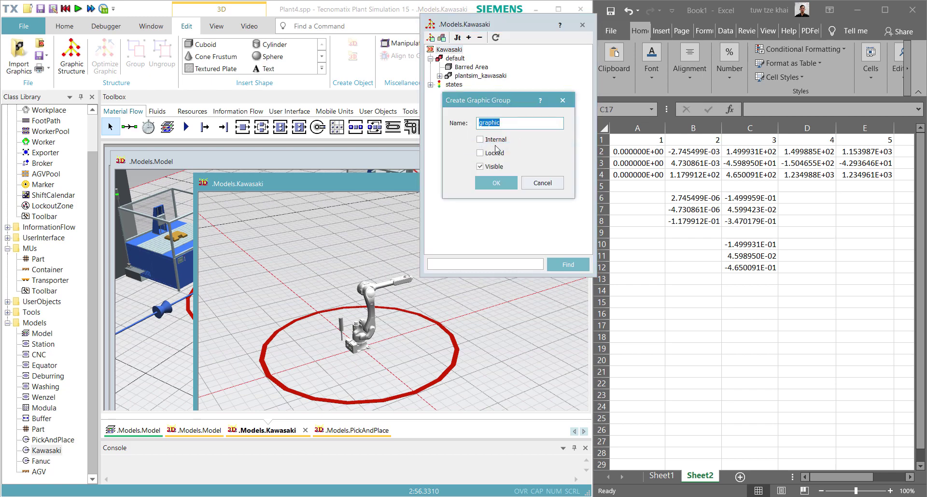
pyautogui.write('backup')
pyautogui.press('Return')
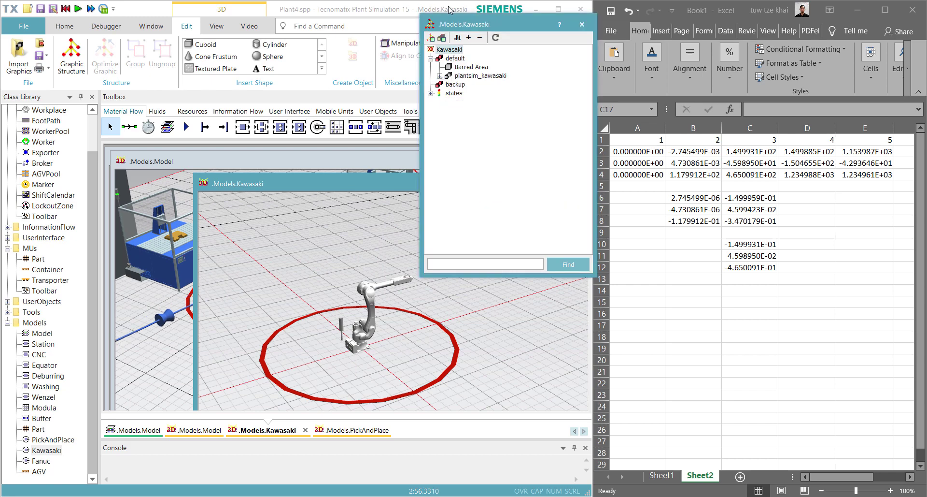
# - Move the plantsim_kawasaki graphic from the default group into the backup group
pyautogui.rightClick(460, 76)
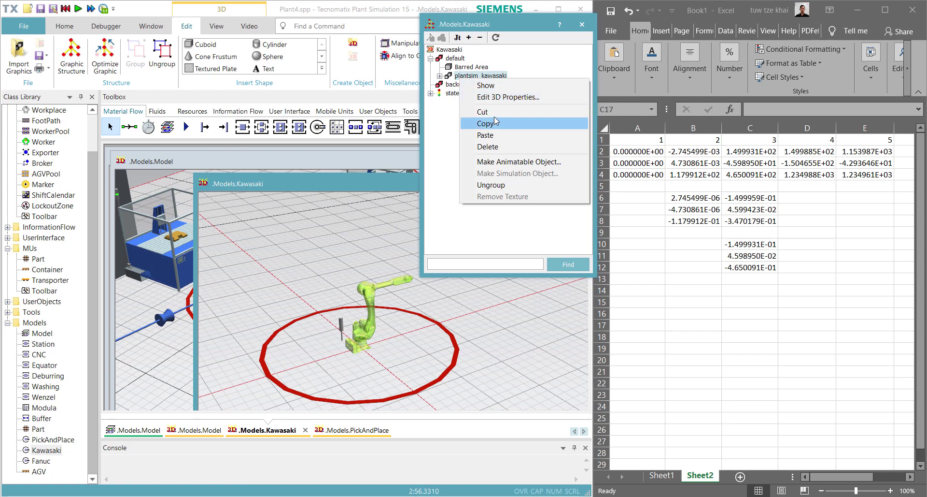
pyautogui.click(469, 111)
pyautogui.rightClick(457, 76)
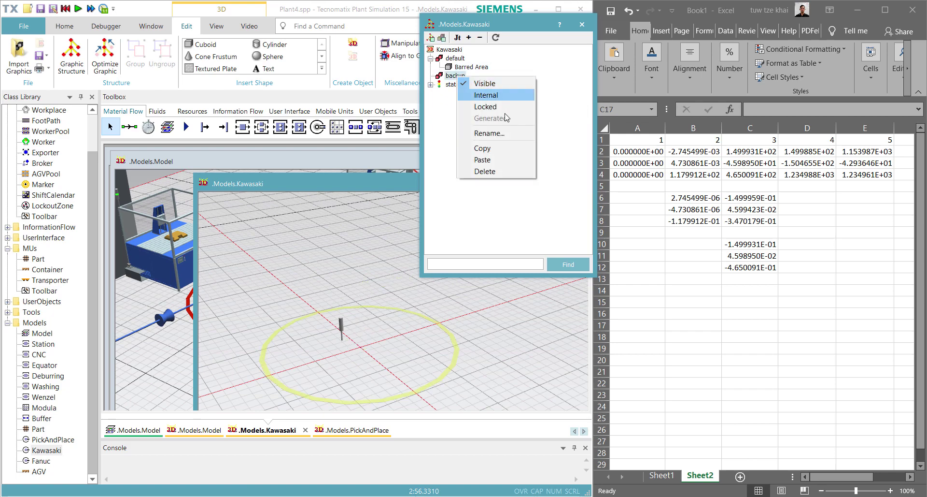
pyautogui.click(483, 160)
# - Ungroup the plantsim_kawasaki graphic in the backup group into its individual parts
pyautogui.click(439, 85)
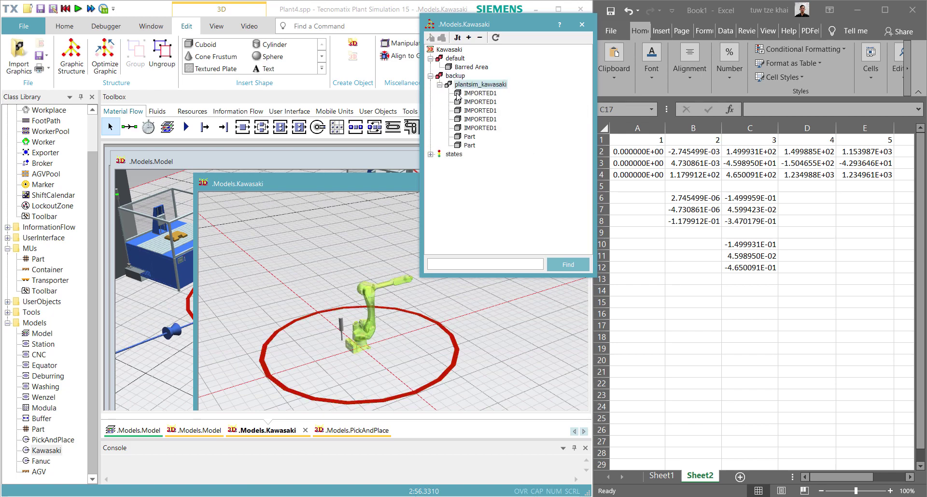
pyautogui.rightClick(472, 84)
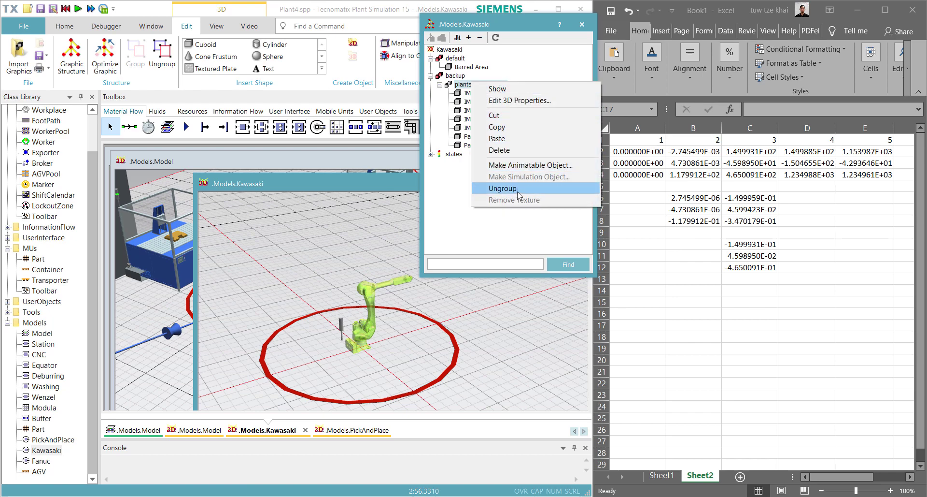
pyautogui.click(503, 188)
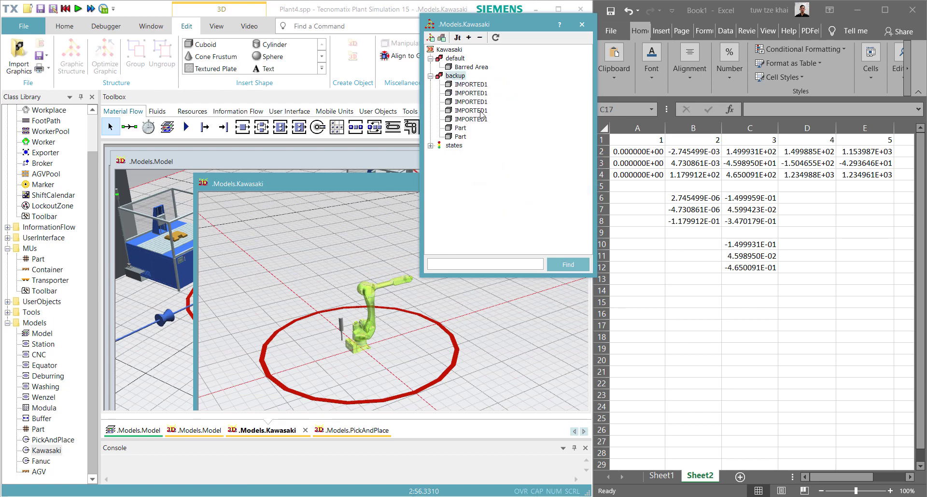
# - Check the position and rotation in the 3D properties of the first IMPORTED1 part in the backup group
pyautogui.rightClick(458, 83)
pyautogui.press('Escape')
pyautogui.rightClick(452, 85)
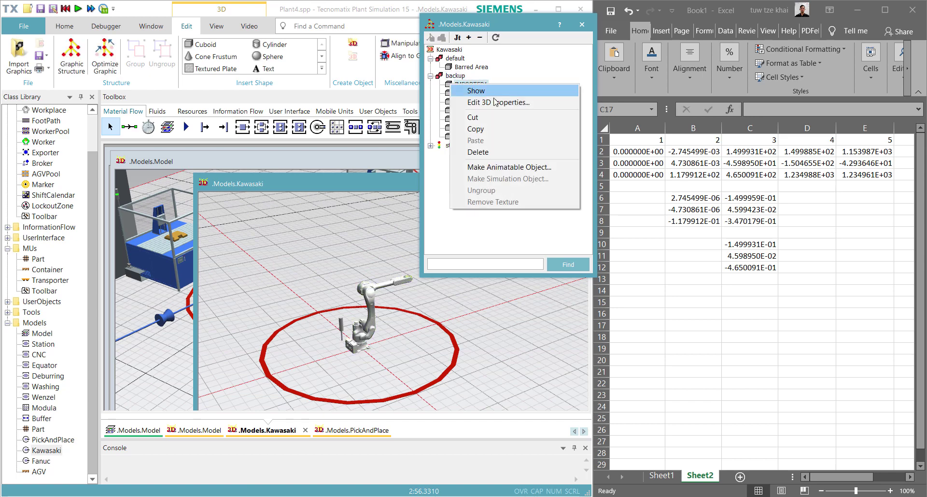
pyautogui.click(497, 102)
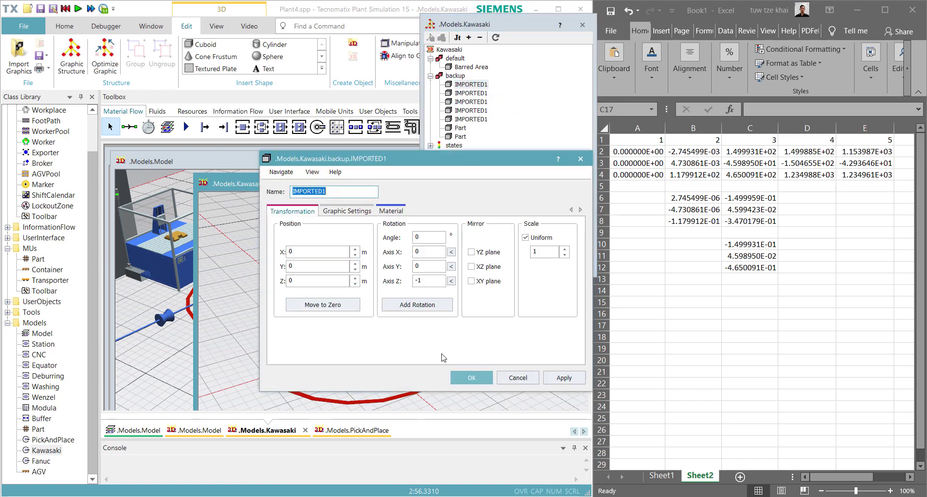
pyautogui.click(472, 378)
# - Rename the first IMPORTED1 part in the backup group, the wrist joint at the forearm's end, to JT6
pyautogui.click(472, 85)
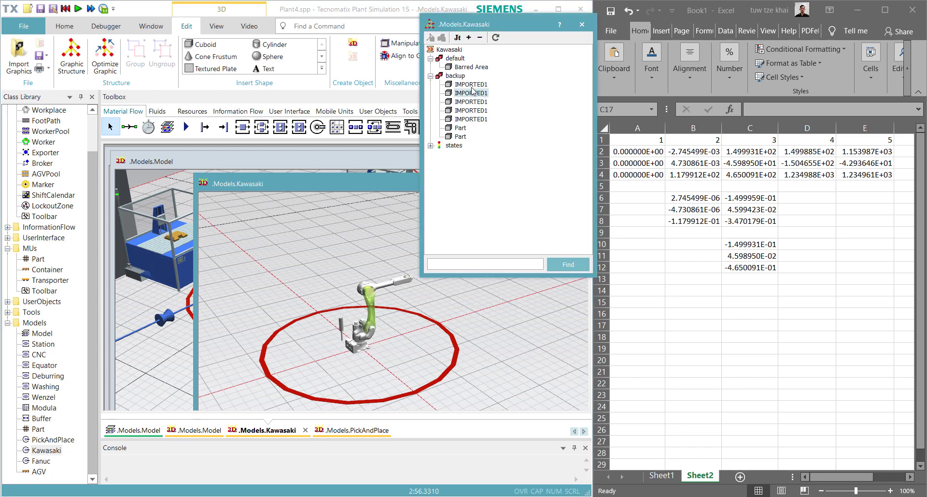
pyautogui.scroll(8, 392, 284)
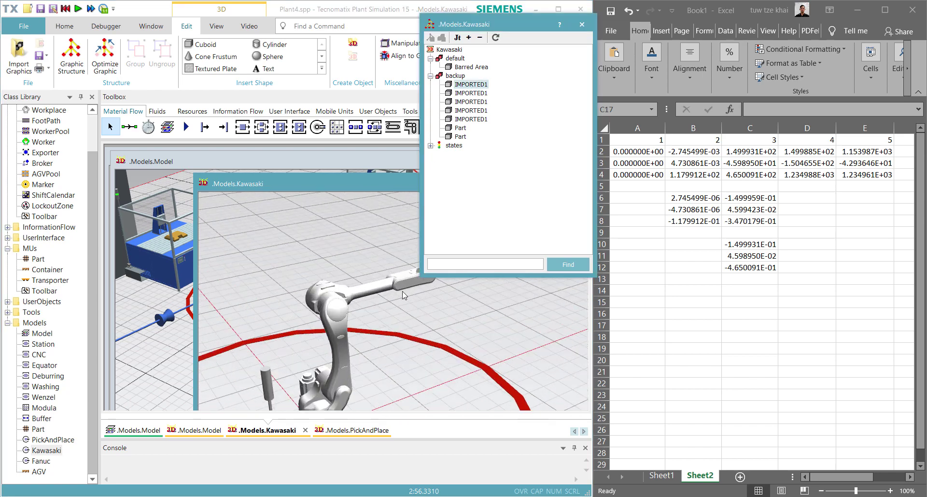
pyautogui.scroll(-5, 394, 256)
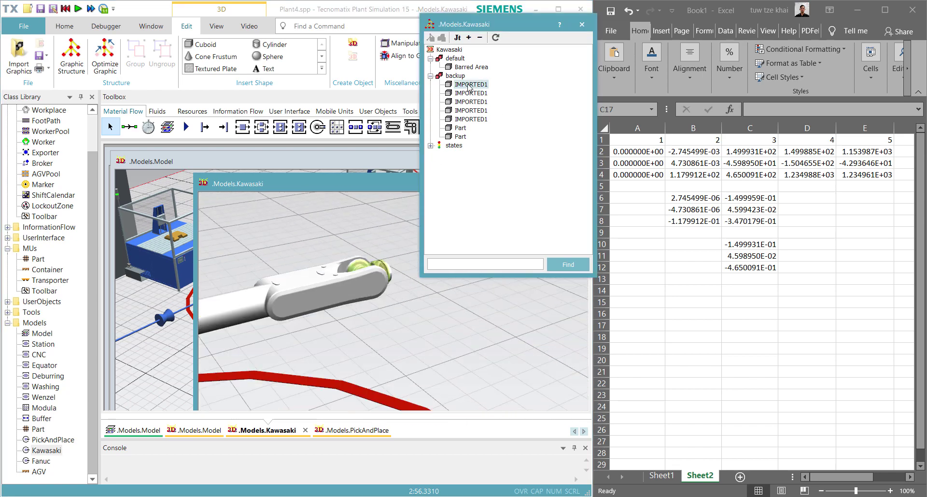
pyautogui.press('F2')
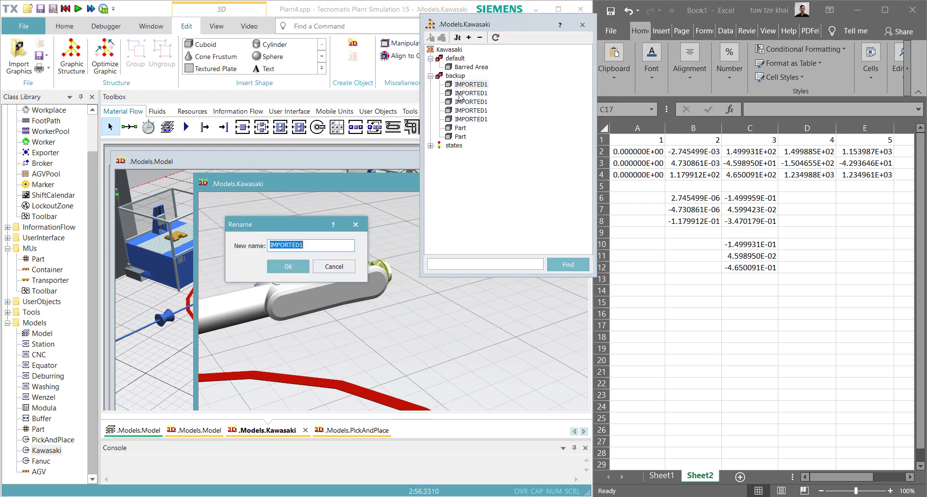
pyautogui.write('JT6')
pyautogui.press('Return')
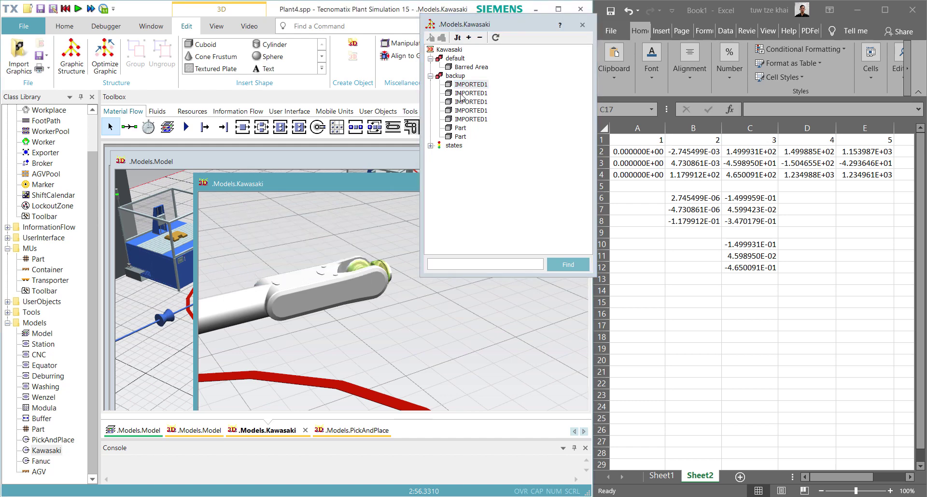
# - Rename the IMPORTED1 part directly below JT6 in the backup group, the robot's lower arm, to JT3
pyautogui.scroll(-3, 396, 369)
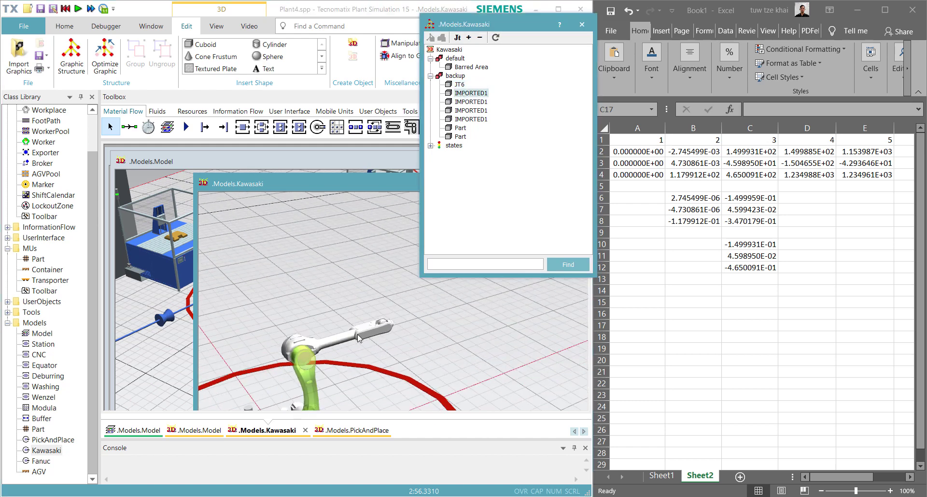
pyautogui.click(333, 275)
pyautogui.click(459, 93)
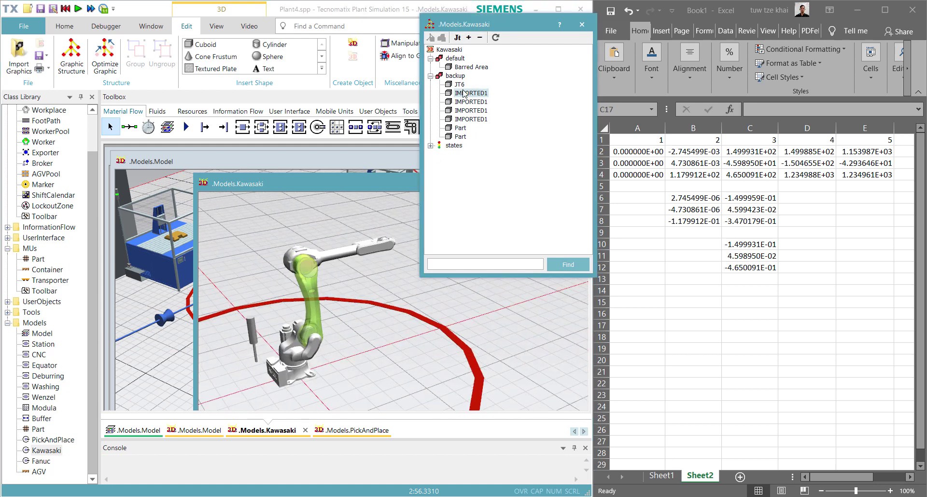
pyautogui.rightClick(466, 94)
pyautogui.click(506, 114)
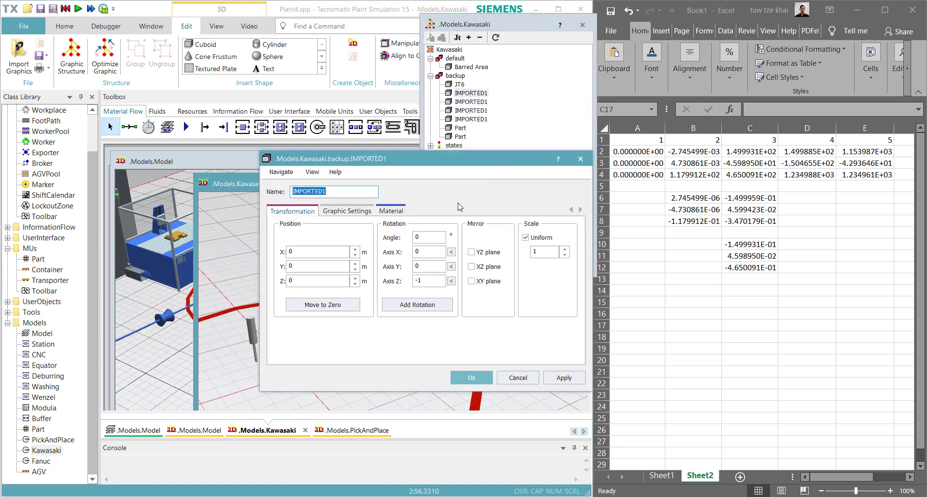
pyautogui.write('JT3')
pyautogui.click(469, 378)
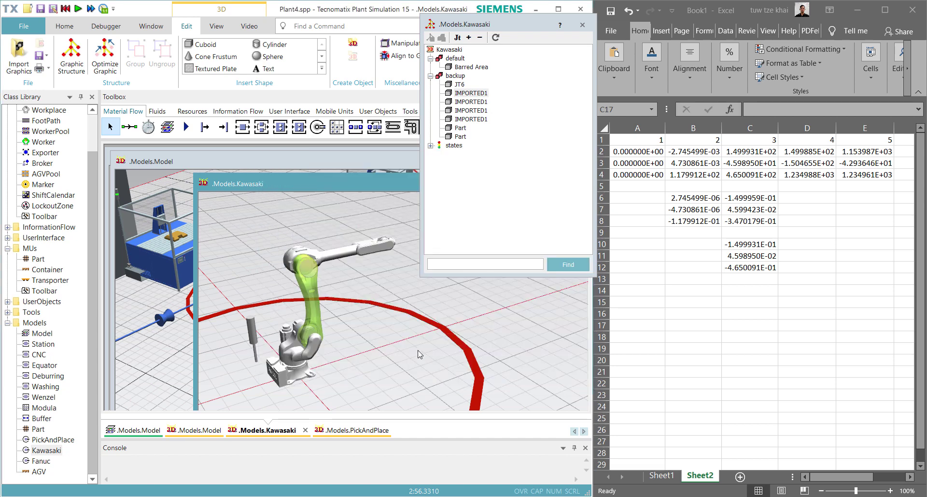
pyautogui.click(462, 96)
pyautogui.press('F2')
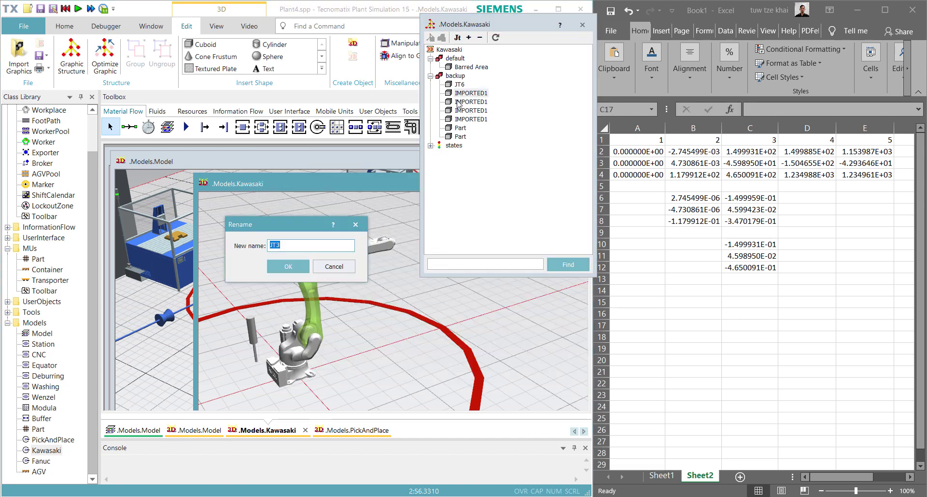
pyautogui.click(288, 266)
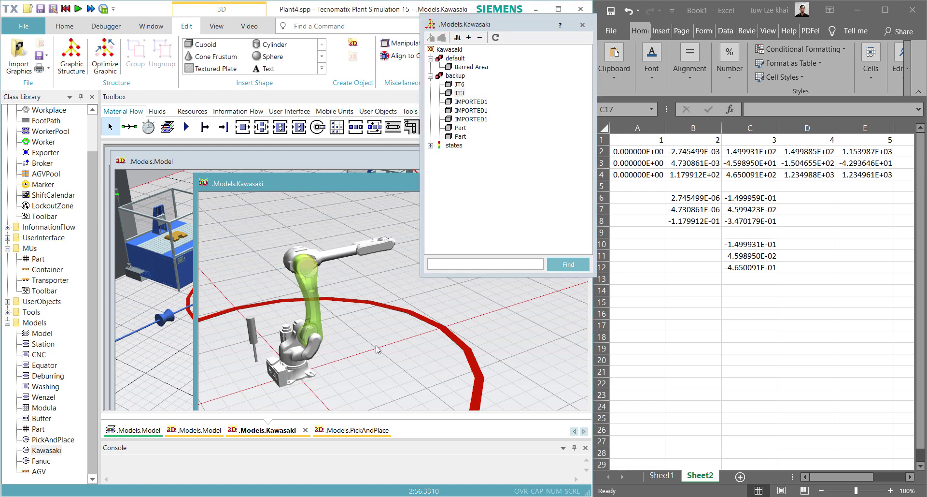
# - Rename the IMPORTED1 part that forms the robot's base to JT1 and check its 3D transformation properties
pyautogui.click(472, 102)
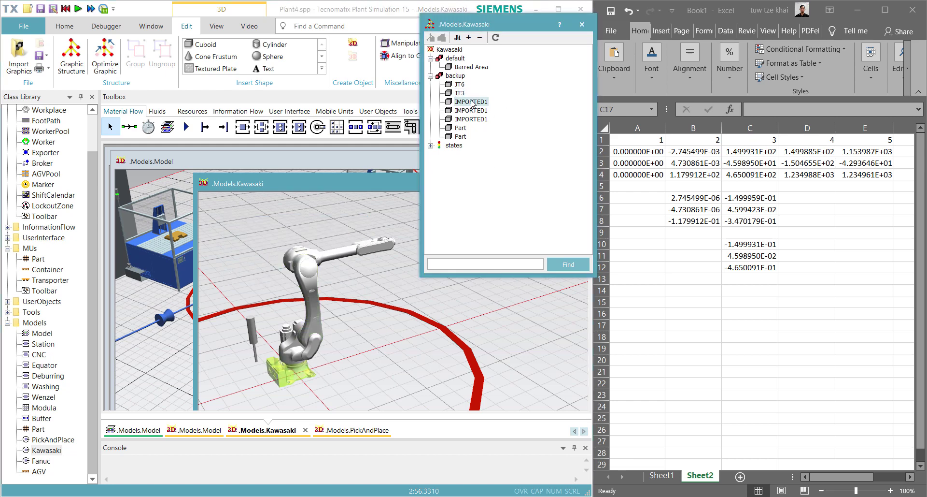
pyautogui.press('F2')
pyautogui.write('JT1')
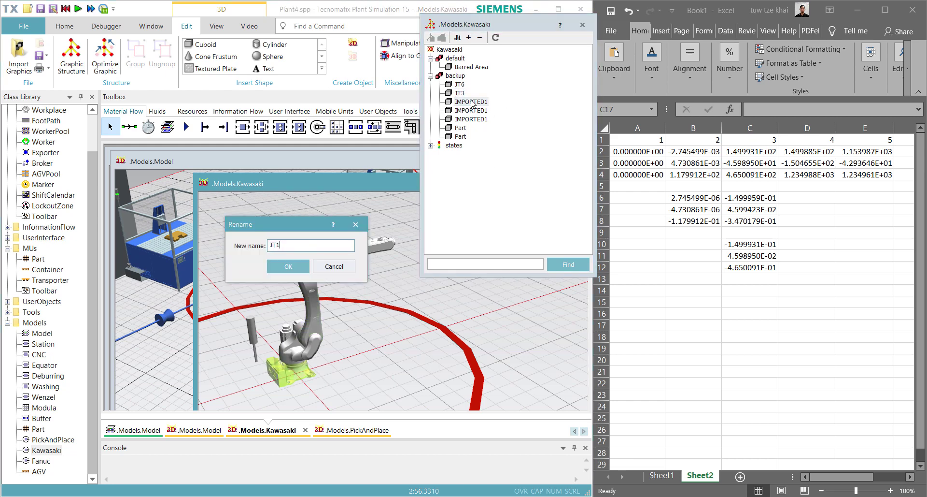
pyautogui.press('Return')
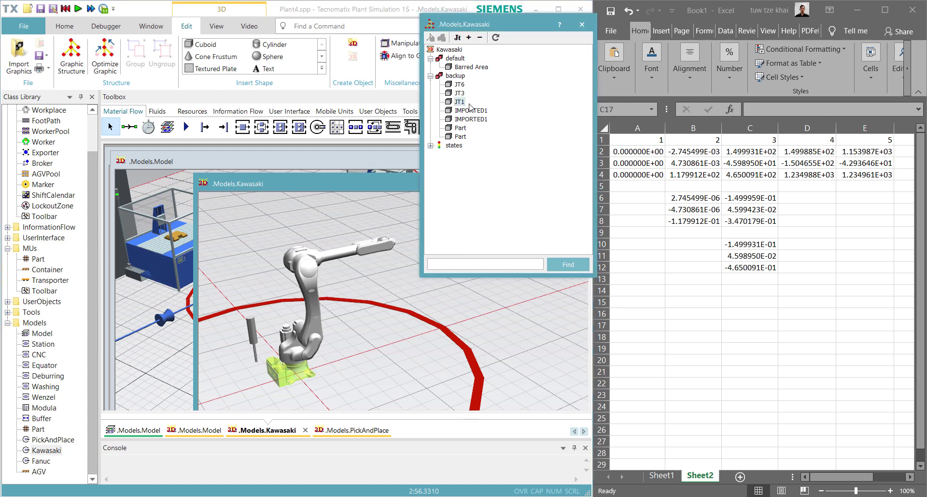
pyautogui.doubleClick(468, 102)
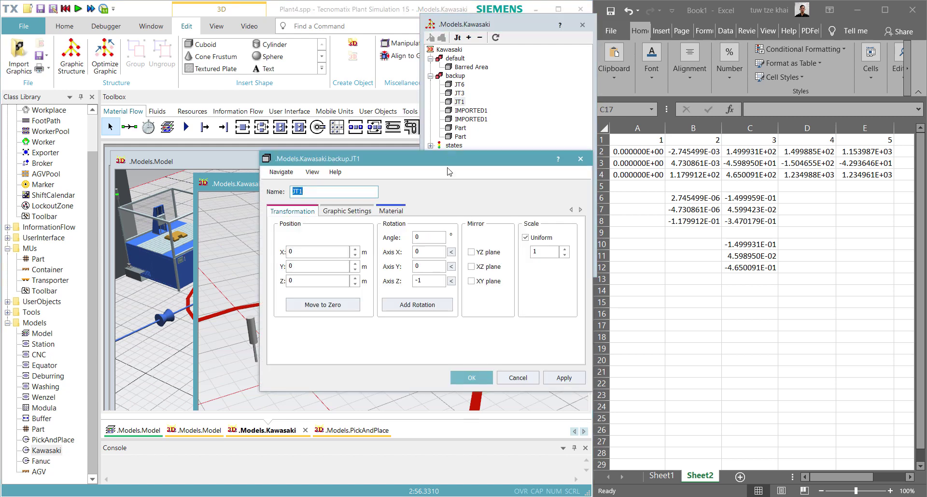
pyautogui.click(464, 378)
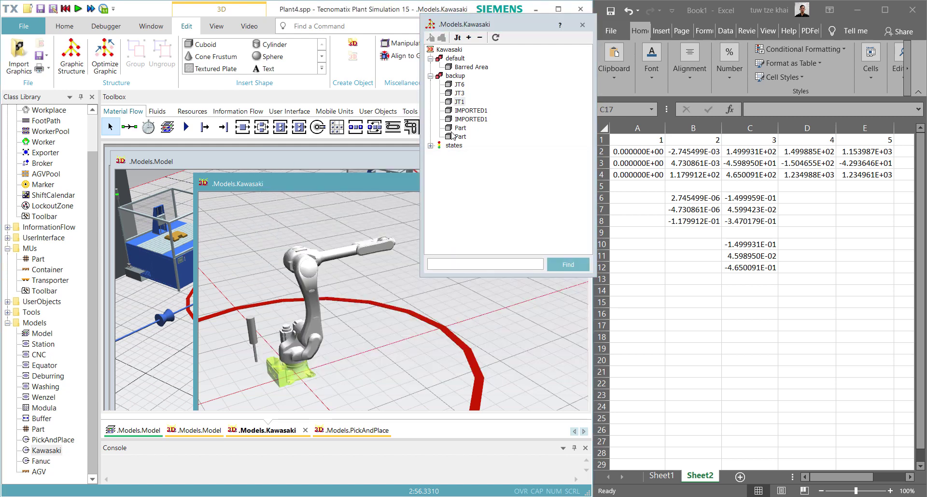
# - Rename the IMPORTED1 part that forms the robot's elbow to JT4, checking its 3D transformation properties
pyautogui.click(466, 111)
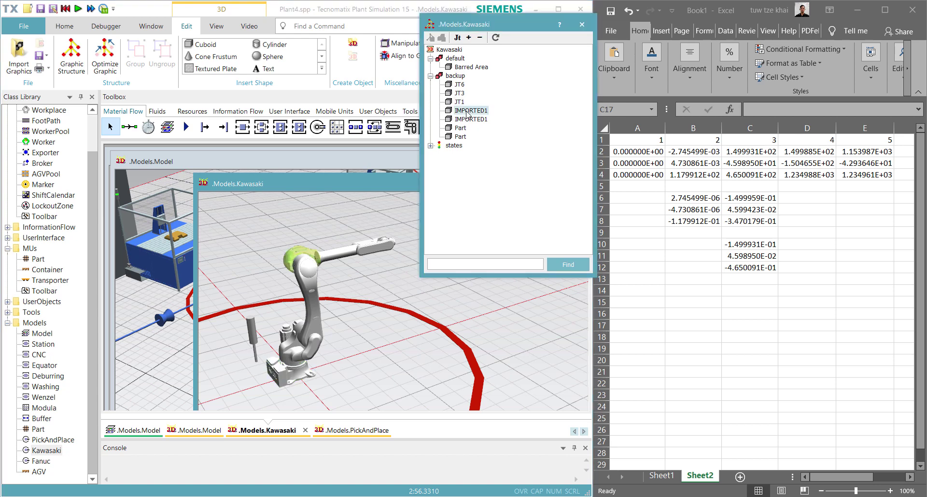
pyautogui.rightClick(467, 113)
pyautogui.click(492, 131)
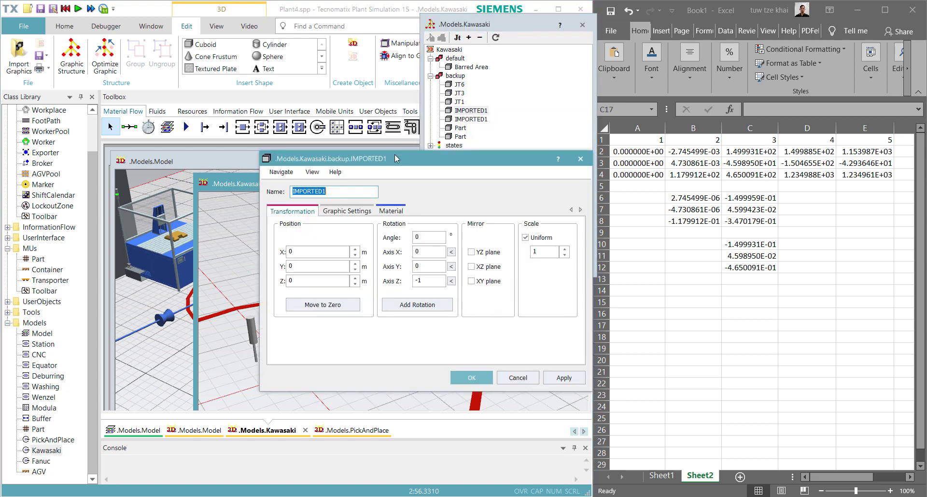
pyautogui.write('JT4')
pyautogui.click(467, 382)
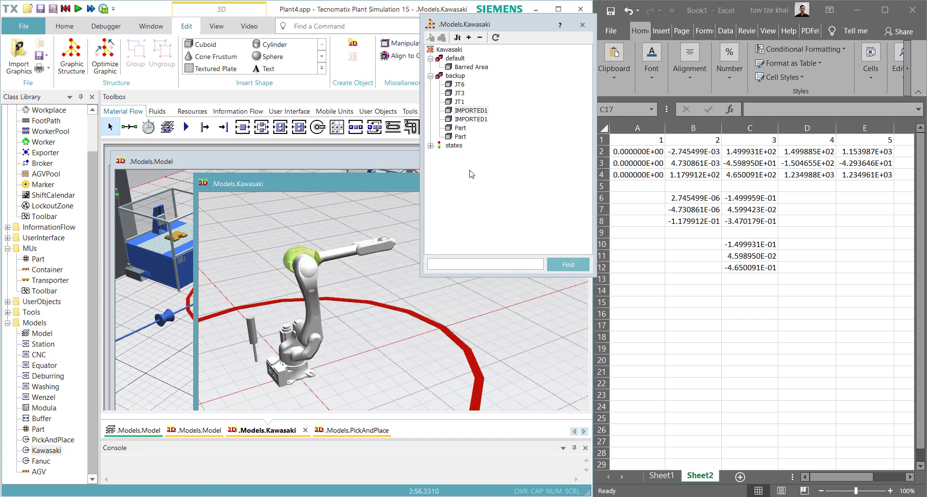
pyautogui.click(470, 112)
pyautogui.press('F2')
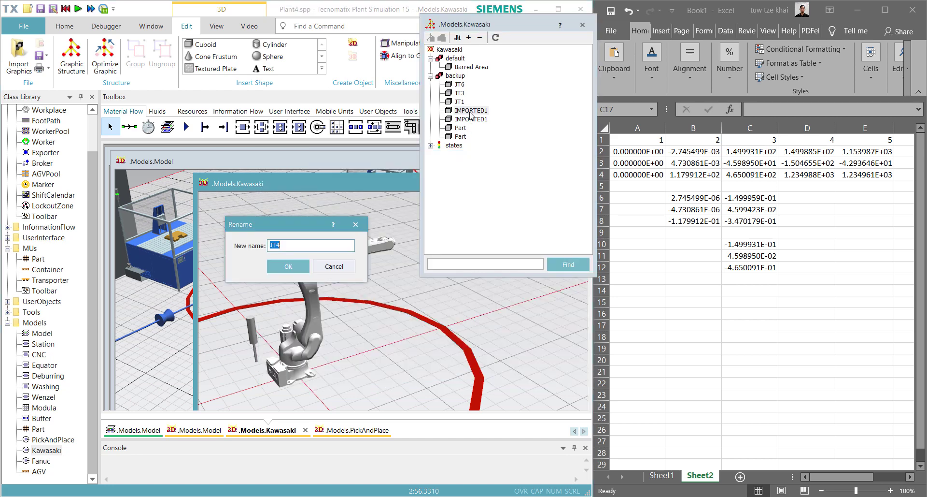
pyautogui.press('Return')
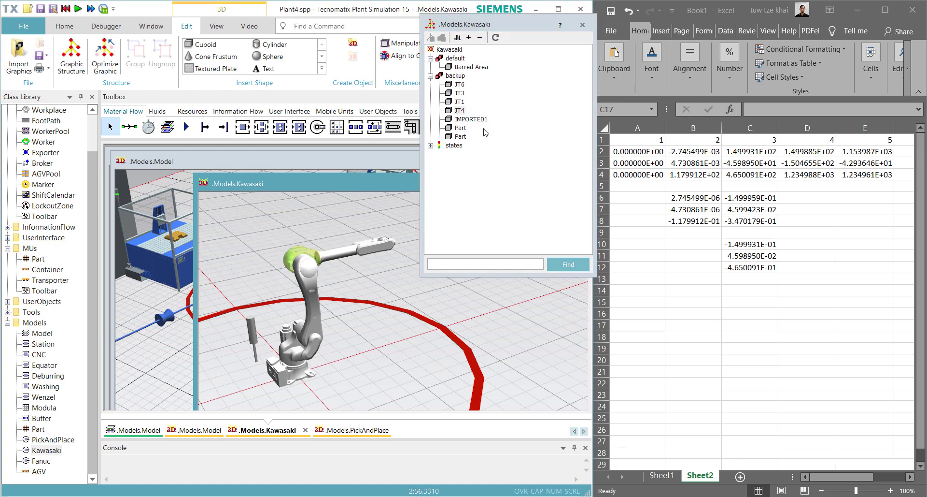
# - Rename the last IMPORTED1 part, the flange at the arm's tip, to JT7 and check its 3D transformation properties
pyautogui.click(478, 120)
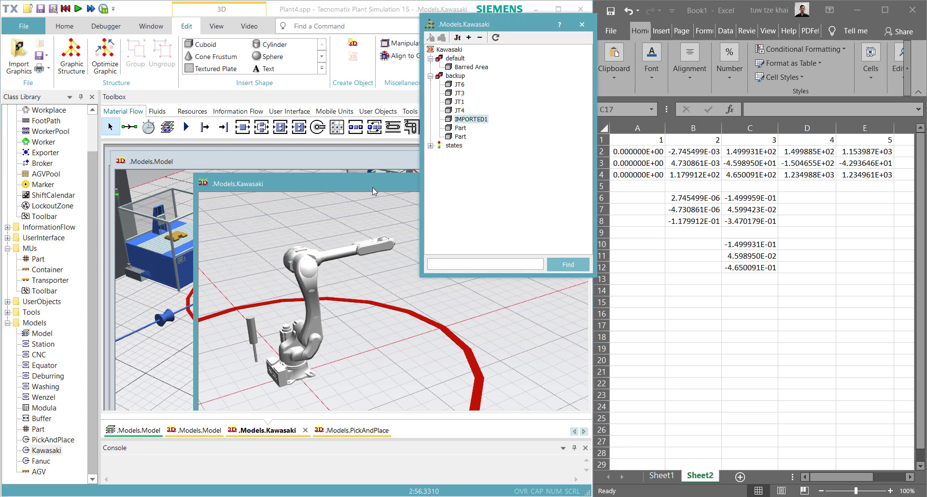
pyautogui.scroll(5, 389, 229)
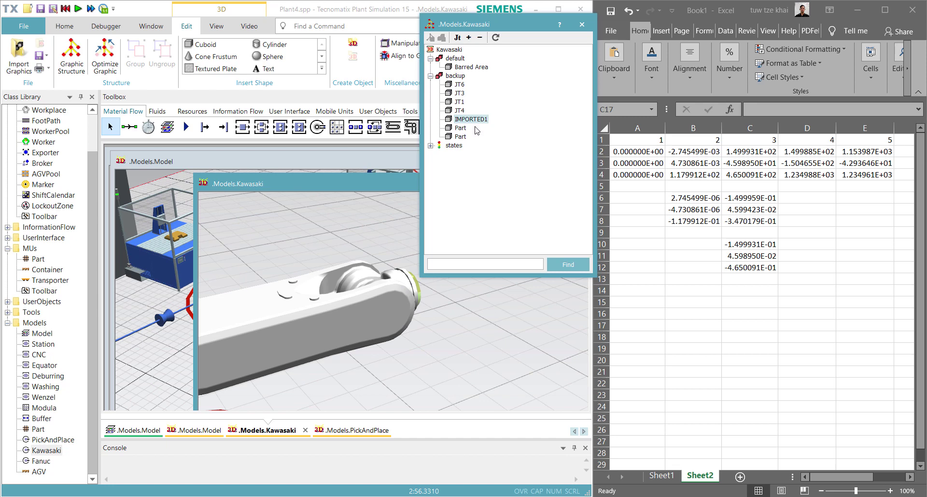
pyautogui.press('F2')
pyautogui.write('JT7')
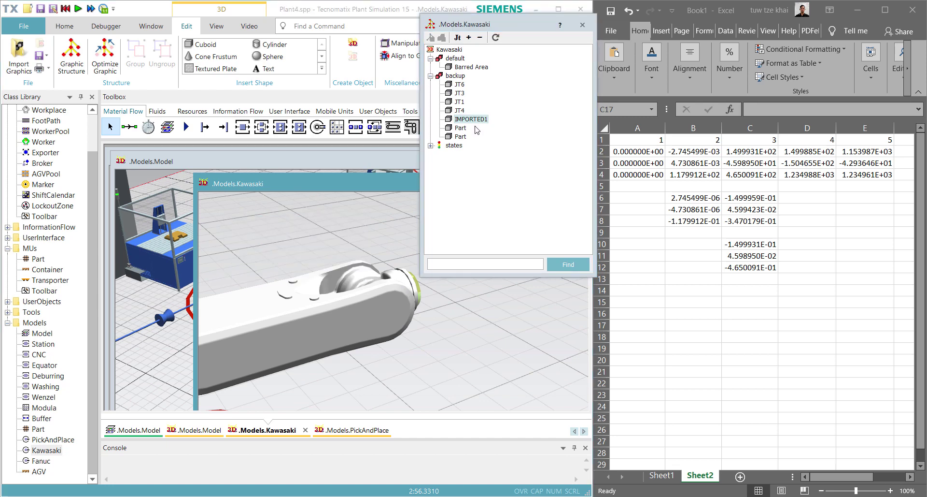
pyautogui.press('Return')
pyautogui.rightClick(454, 121)
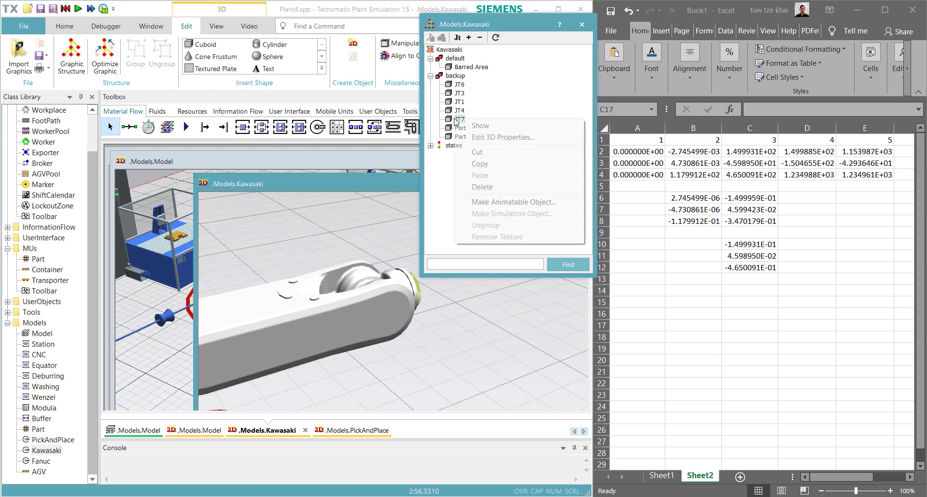
pyautogui.click(483, 137)
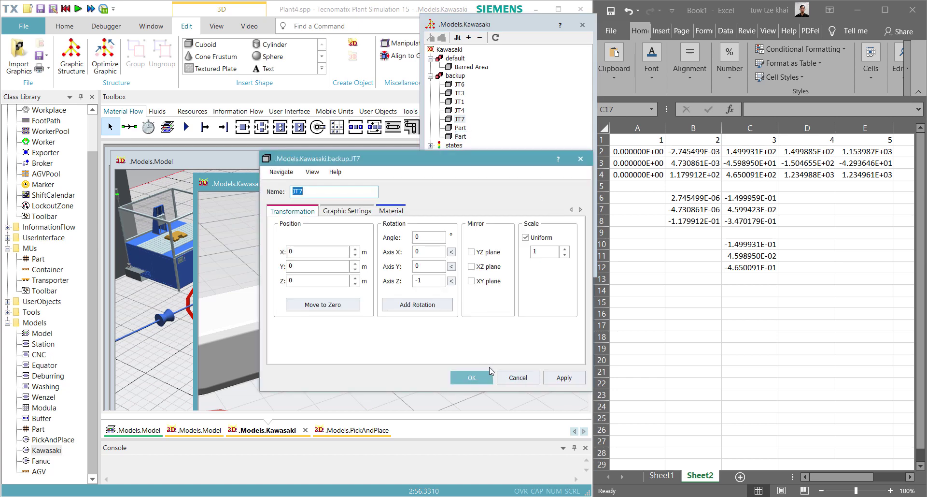
pyautogui.click(480, 377)
# - Rename the first graphic named Part in the backup group, the robot's forearm, to JT5, checking its 3D transformation properties
pyautogui.moveTo(320, 368); pyautogui.dragTo(332, 285, button='right')
pyautogui.click(460, 128)
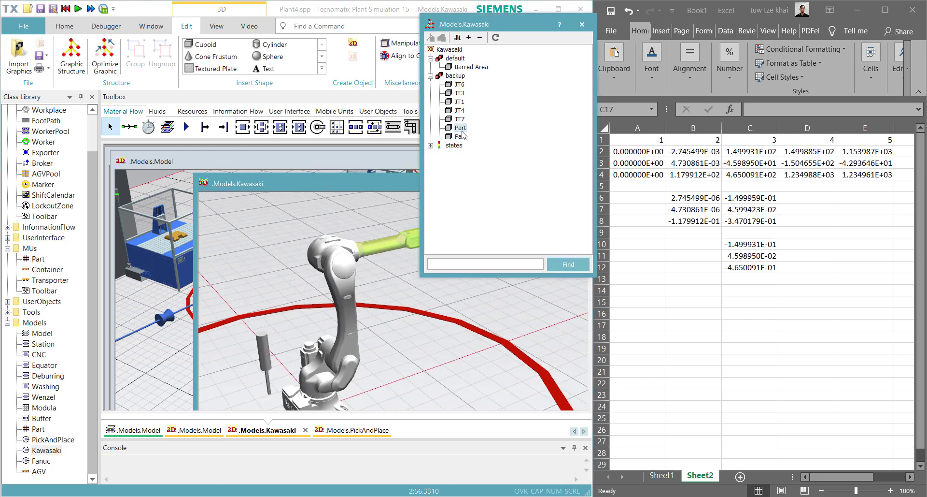
pyautogui.rightClick(461, 129)
pyautogui.click(499, 150)
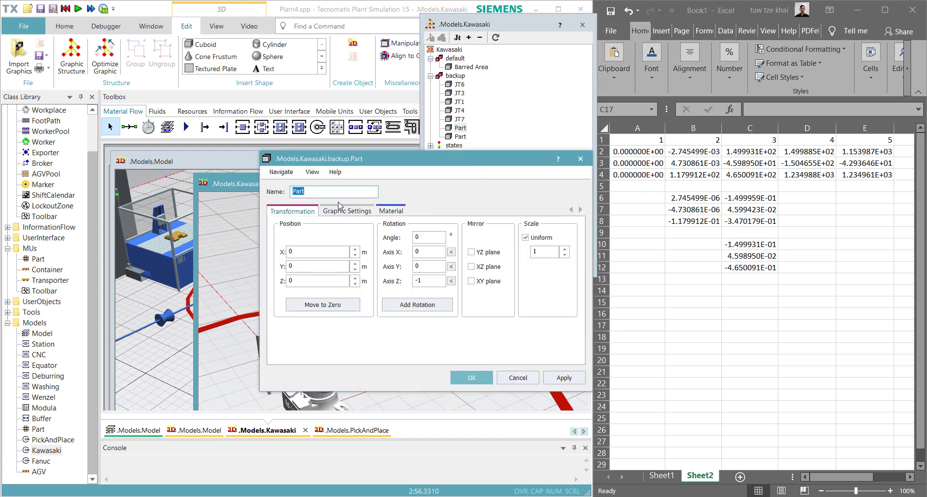
pyautogui.write('JT5')
pyautogui.press('Return')
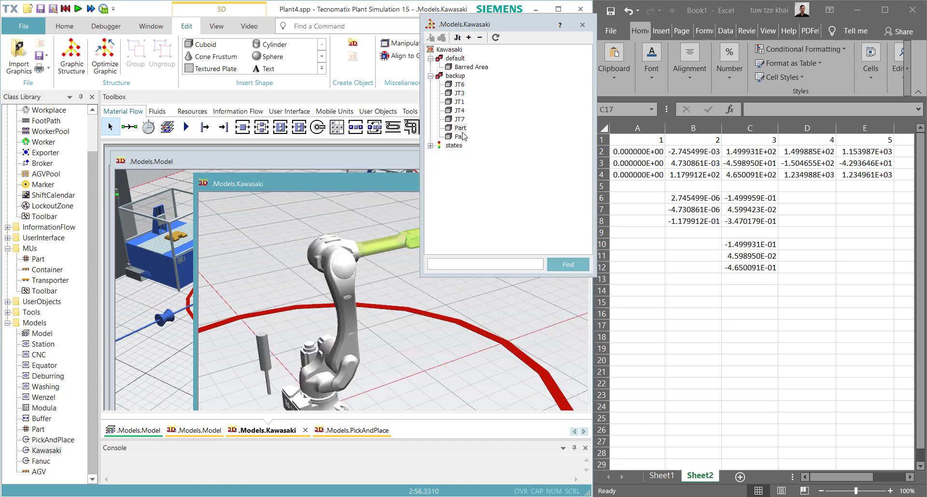
pyautogui.press('F2')
pyautogui.write('JT5')
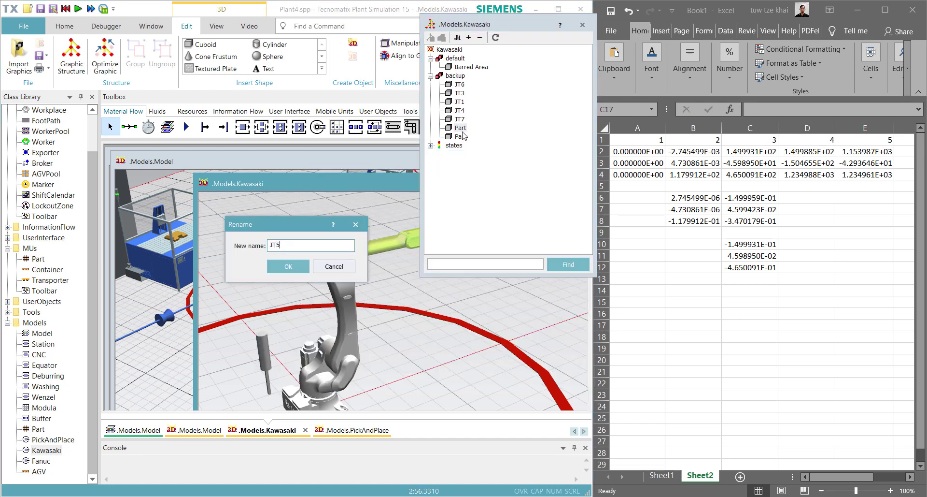
pyautogui.press('Return')
# - Rename the remaining graphic named Part, the shoulder above the base, to JT2 and check its 3D transformation properties
pyautogui.click(454, 139)
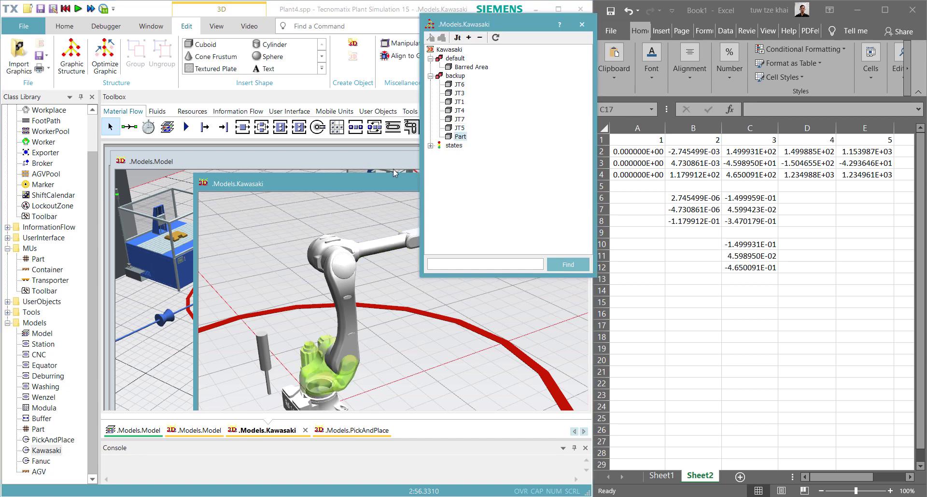
pyautogui.moveTo(300, 271); pyautogui.dragTo(313, 257)
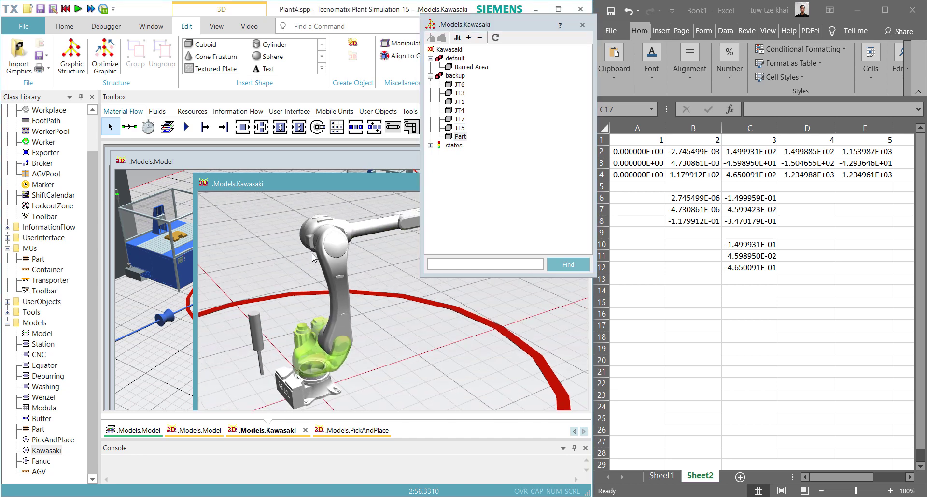
pyautogui.doubleClick(460, 136)
pyautogui.write('JT2')
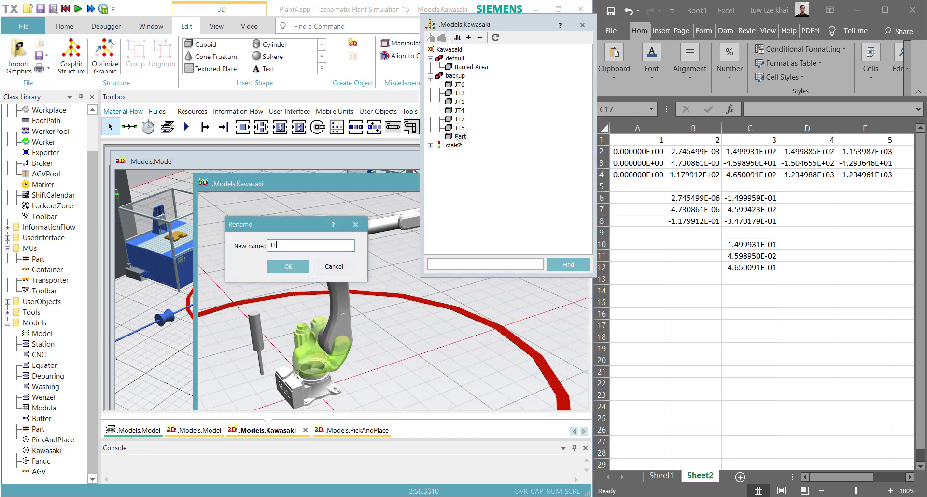
pyautogui.press('Return')
pyautogui.rightClick(457, 141)
pyautogui.click(483, 155)
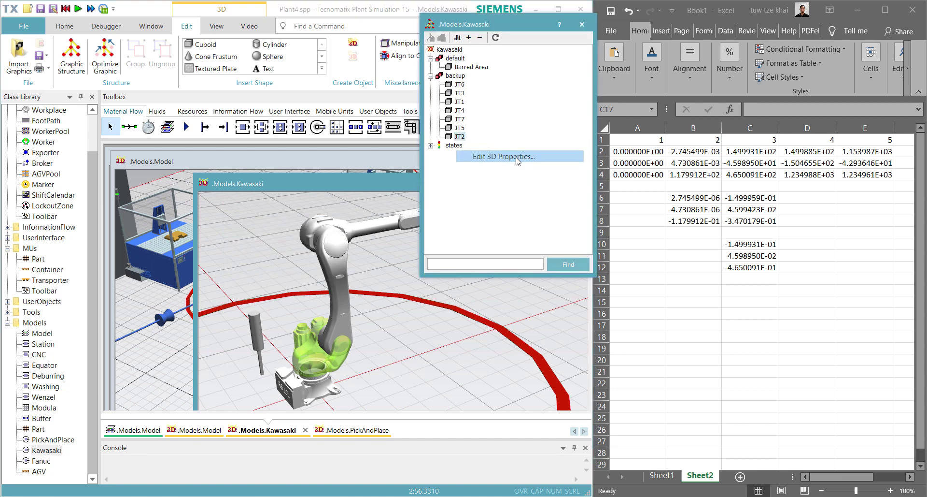
pyautogui.click(469, 376)
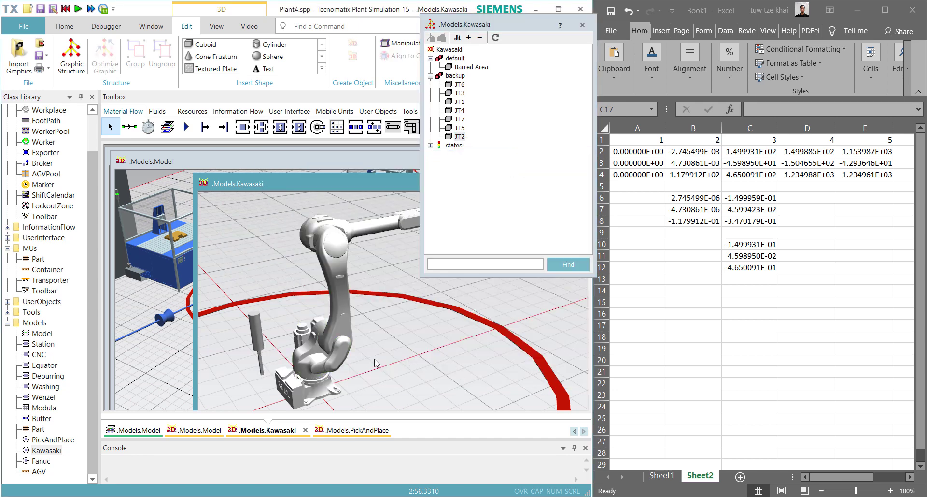
# - Duplicate the backup graphic group within the Kawasaki structure and hide the original backup group
pyautogui.rightClick(455, 76)
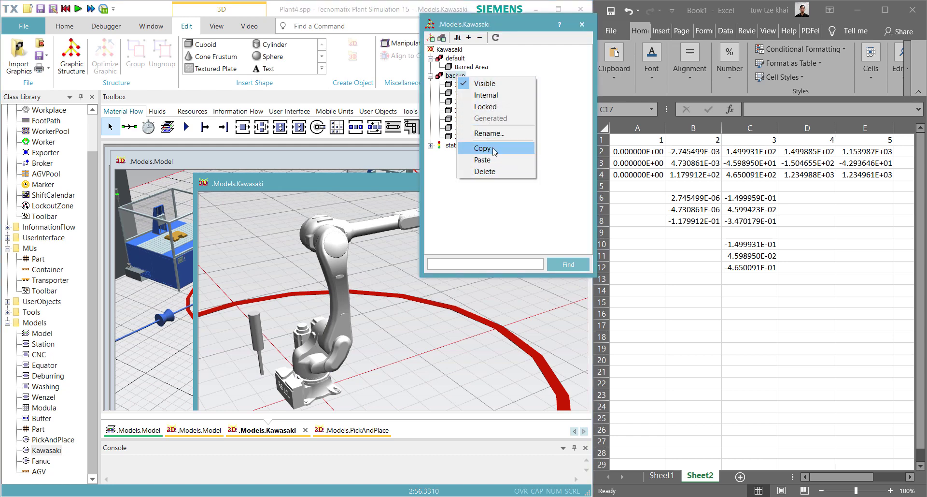
pyautogui.click(483, 149)
pyautogui.rightClick(454, 50)
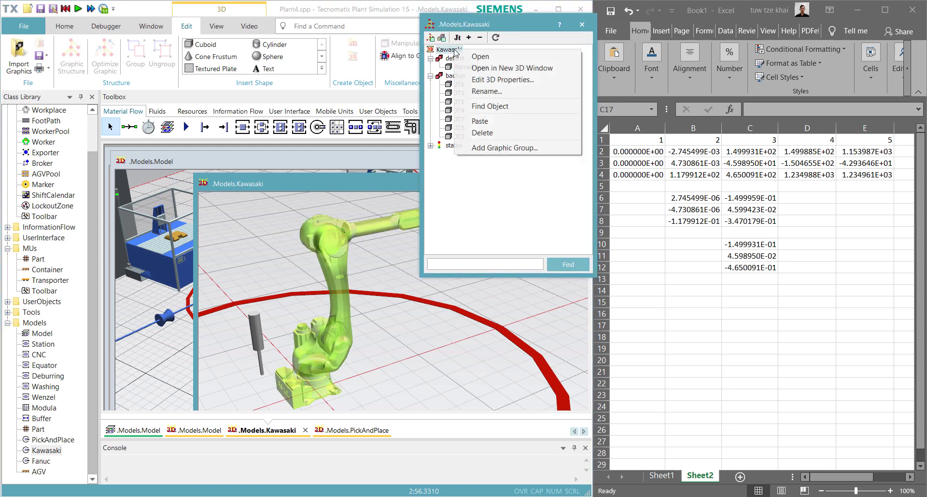
pyautogui.click(507, 121)
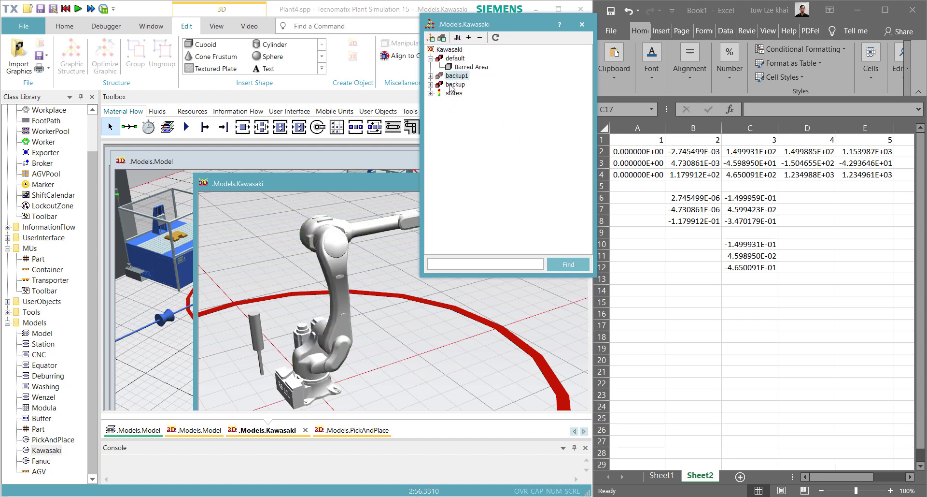
pyautogui.click(456, 85)
pyautogui.rightClick(457, 85)
pyautogui.click(463, 94)
# - Rename the copied graphic group backup1 as work
pyautogui.click(456, 76)
pyautogui.rightClick(456, 76)
pyautogui.click(476, 125)
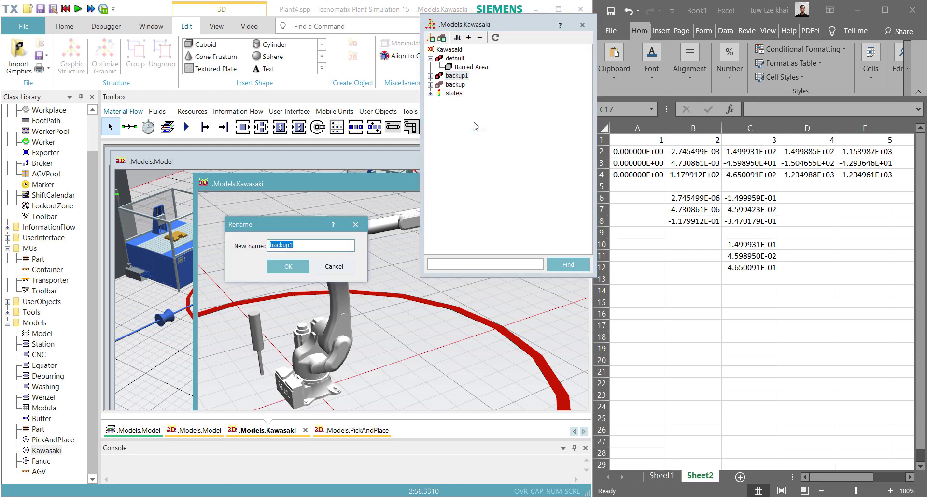
pyautogui.write('work')
pyautogui.press('Return')
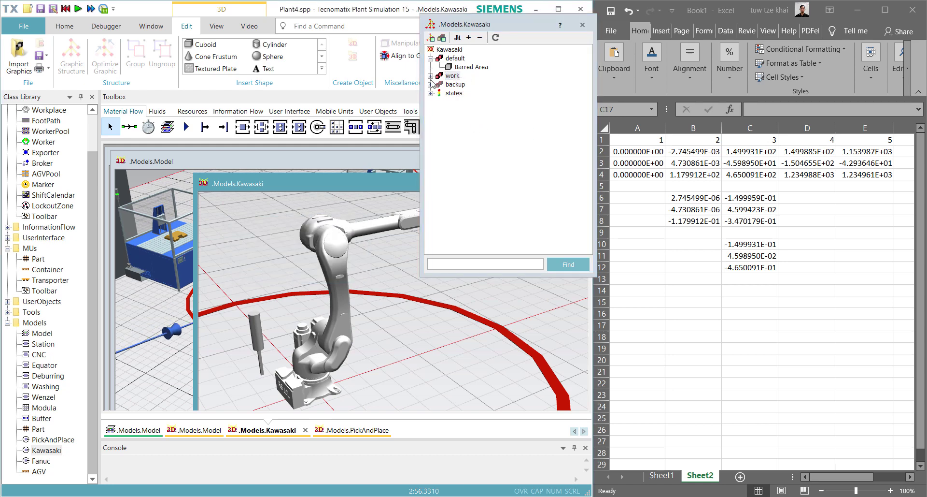
# - Convert JT2 in the work group into an animatable object named Z
pyautogui.click(430, 75)
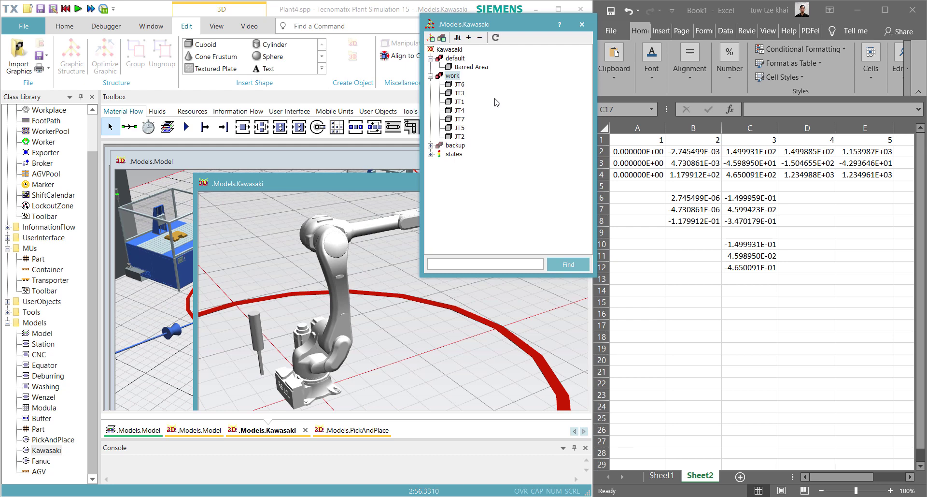
pyautogui.moveTo(306, 183); pyautogui.dragTo(225, 162)
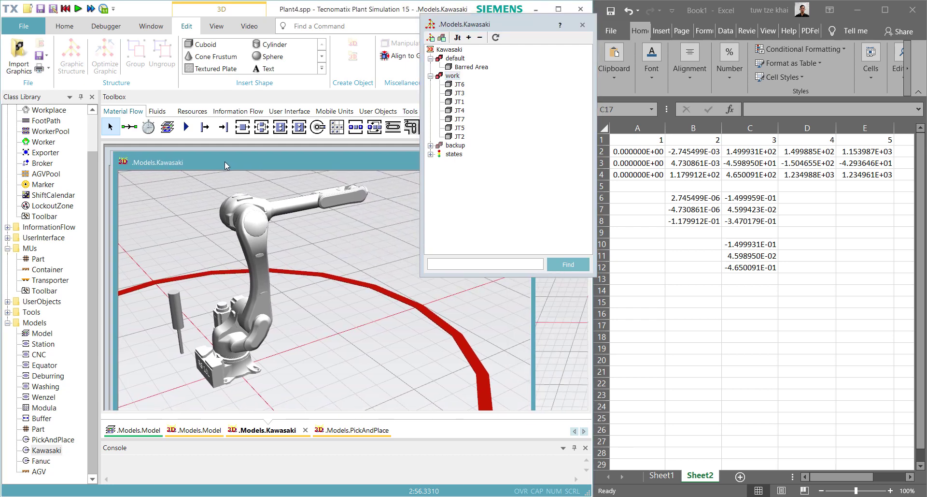
pyautogui.scroll(-5, 362, 351)
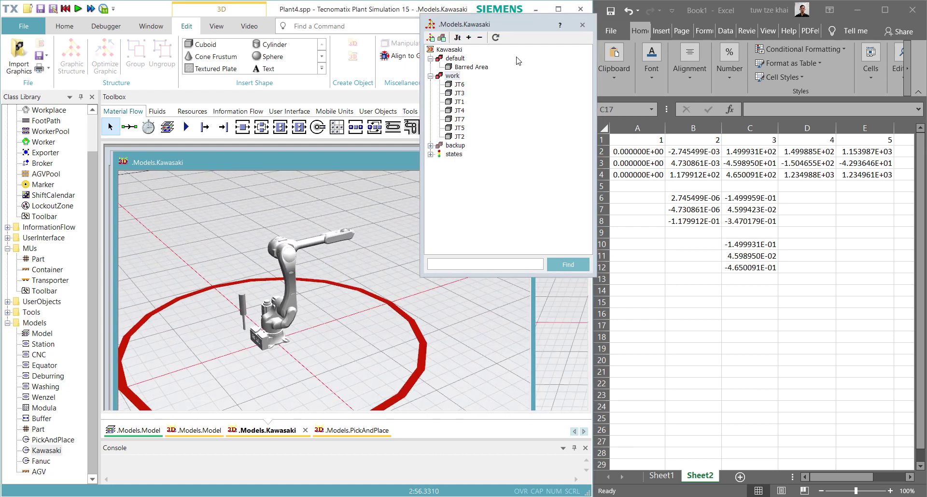
pyautogui.click(461, 137)
pyautogui.rightClick(462, 137)
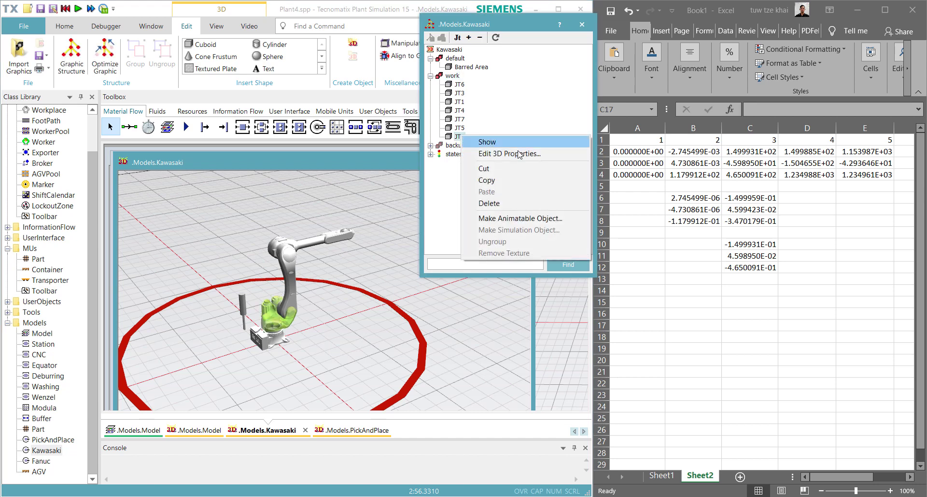
pyautogui.click(532, 218)
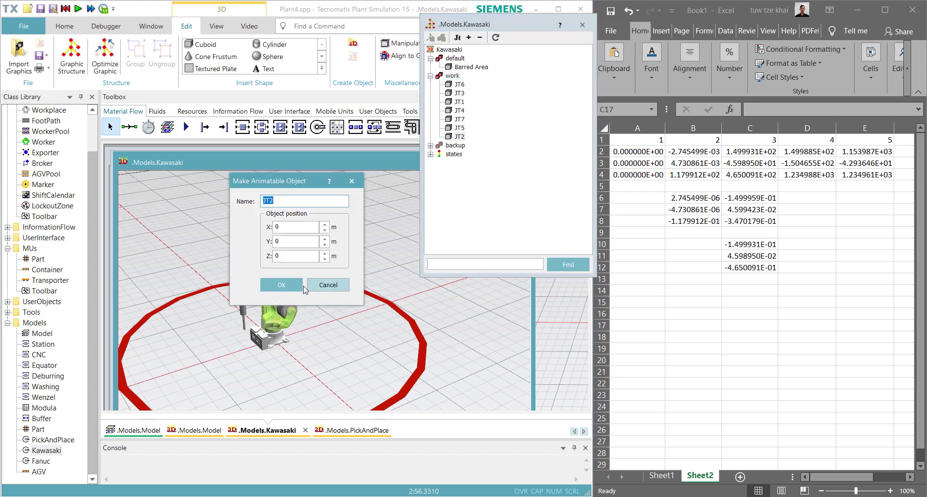
pyautogui.write('Z')
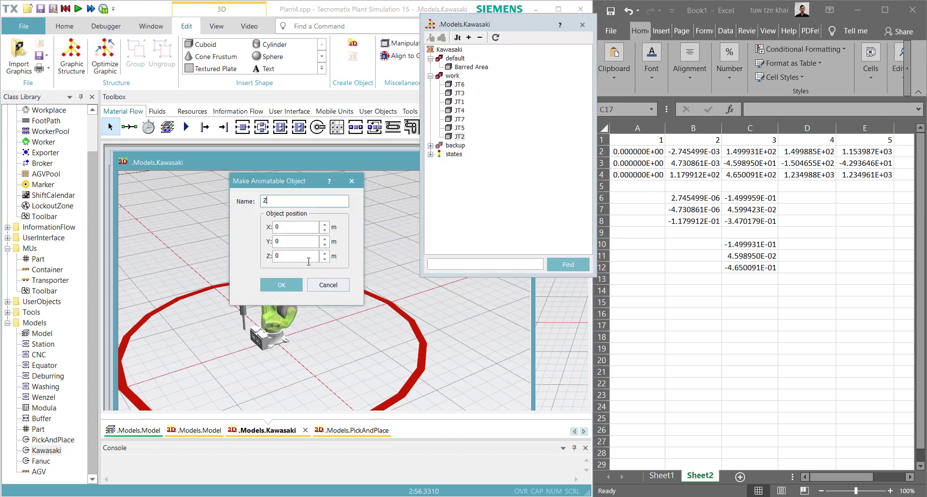
pyautogui.click(293, 287)
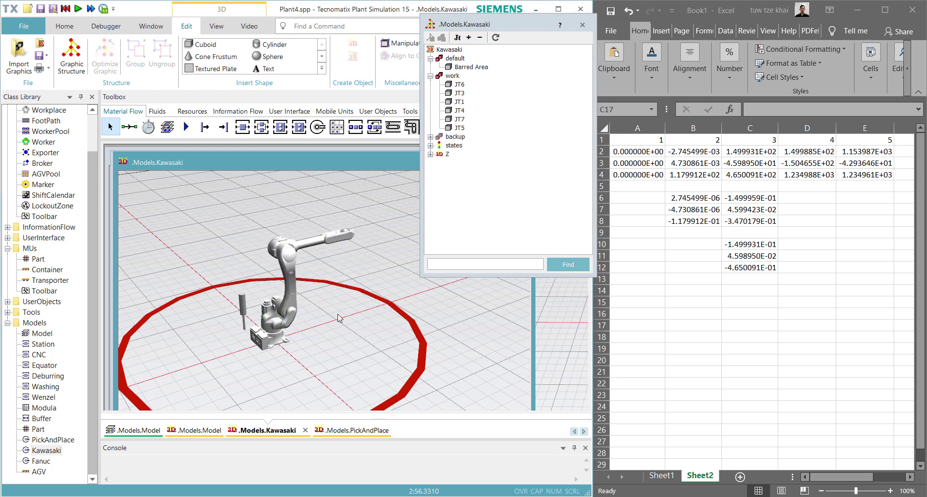
# - Move JT3 from the work group into the default graphic group of animatable object Z
pyautogui.click(430, 154)
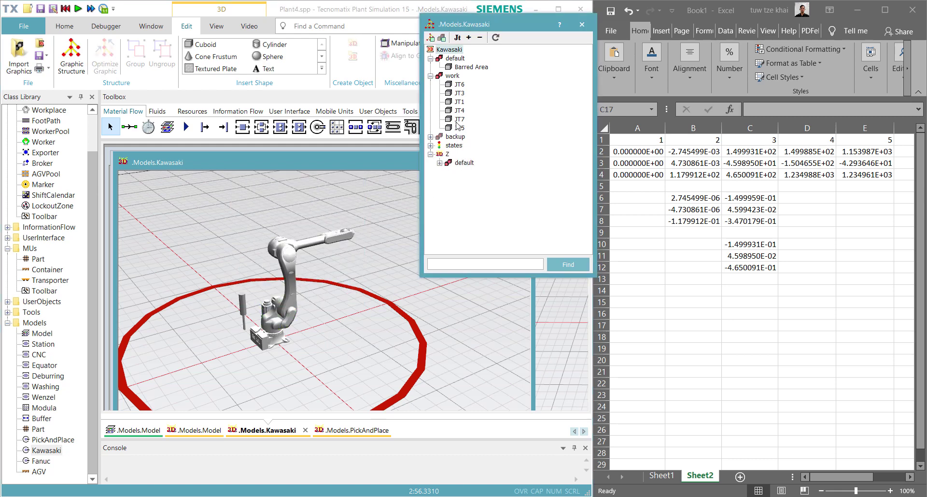
pyautogui.click(461, 93)
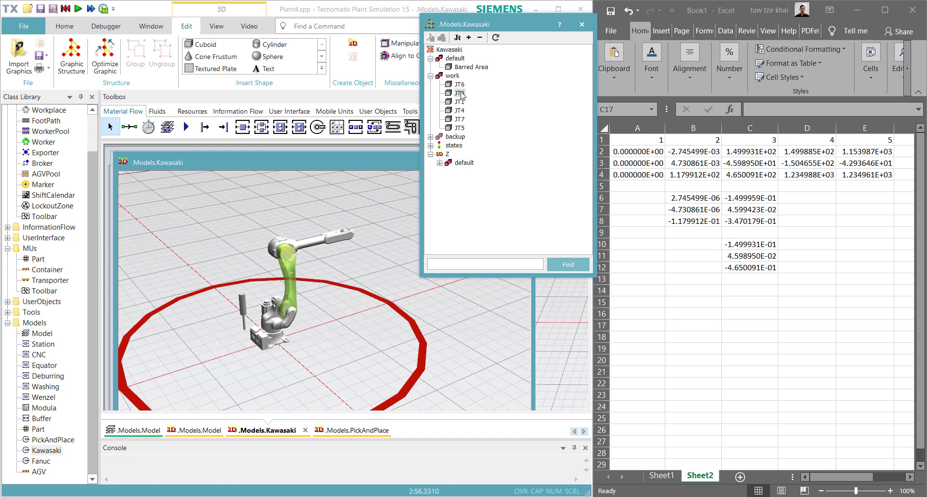
pyautogui.rightClick(461, 92)
pyautogui.click(485, 126)
pyautogui.click(464, 154)
pyautogui.hotkey('ctrl', 'v')
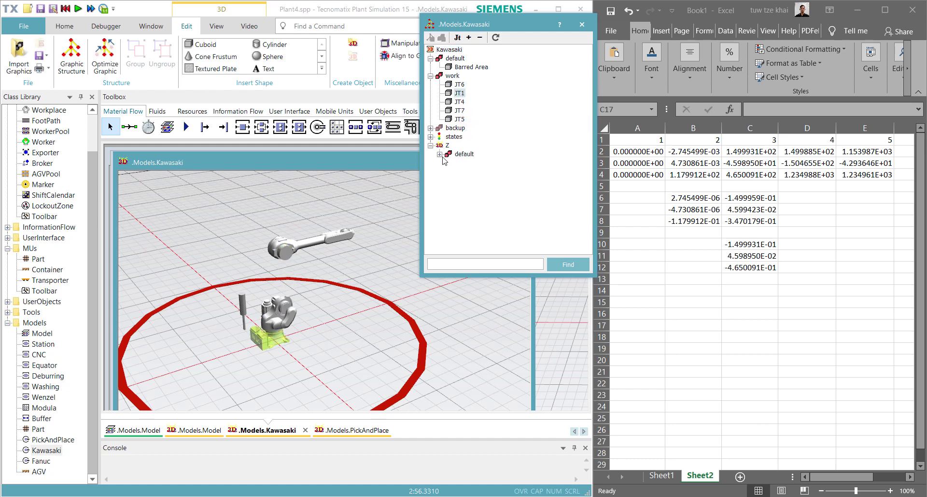
pyautogui.rightClick(466, 154)
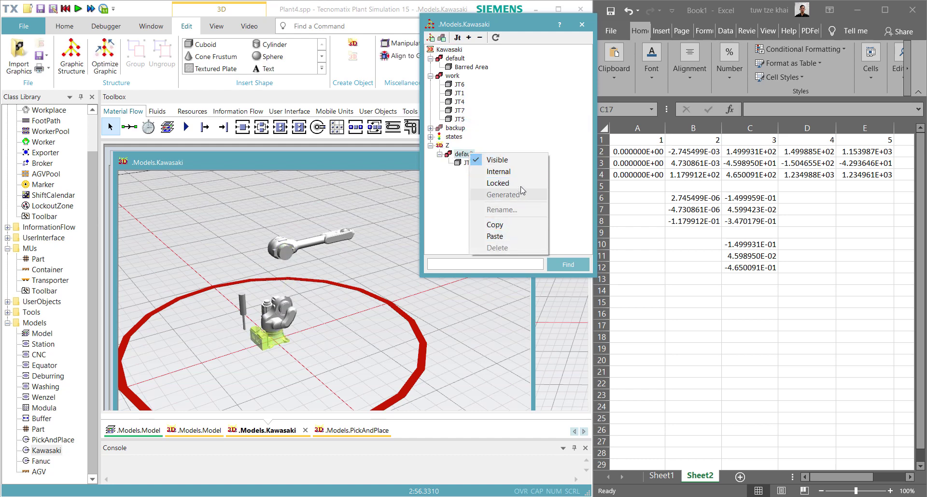
pyautogui.click(495, 236)
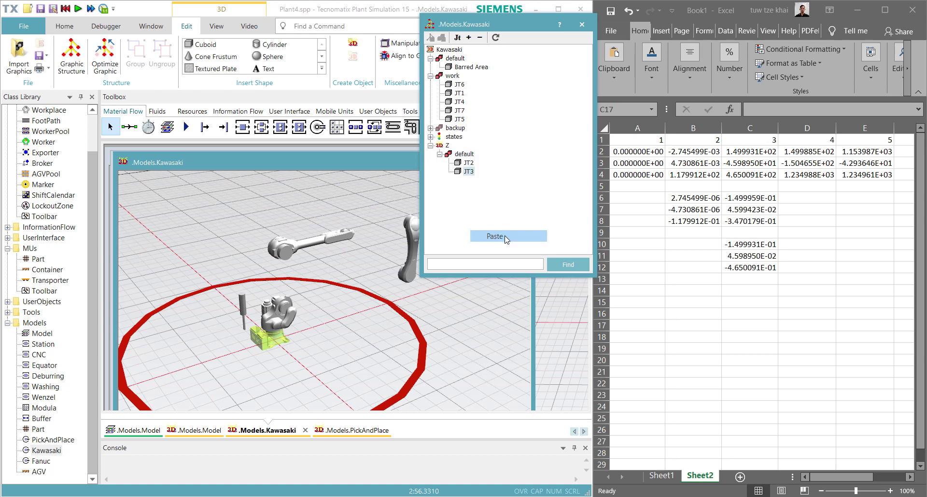
# - Set the X position of JT3 under Z to 0 m in its 3D properties
pyautogui.rightClick(473, 175)
pyautogui.click(505, 190)
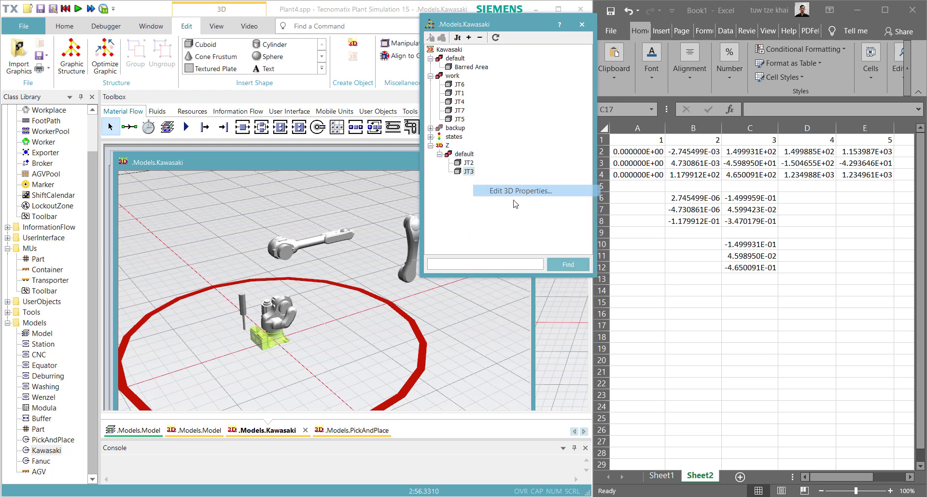
pyautogui.doubleClick(339, 252)
pyautogui.write('0')
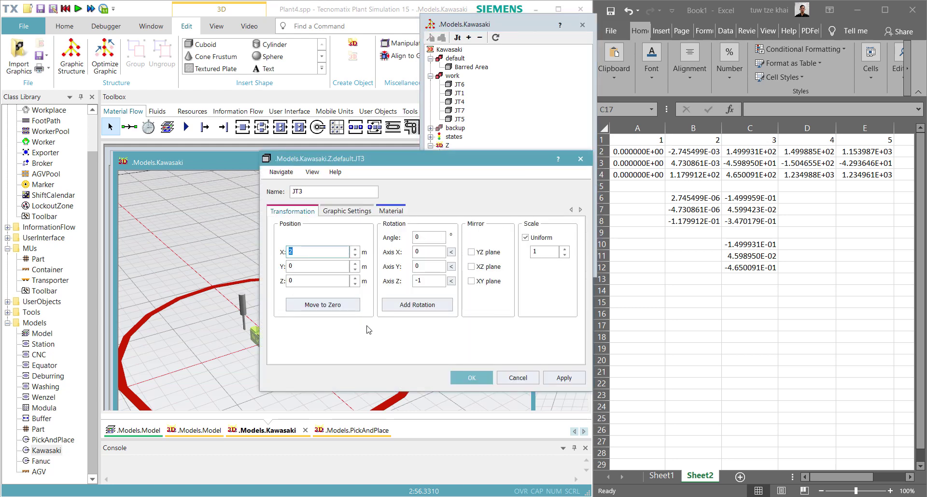
pyautogui.click(479, 376)
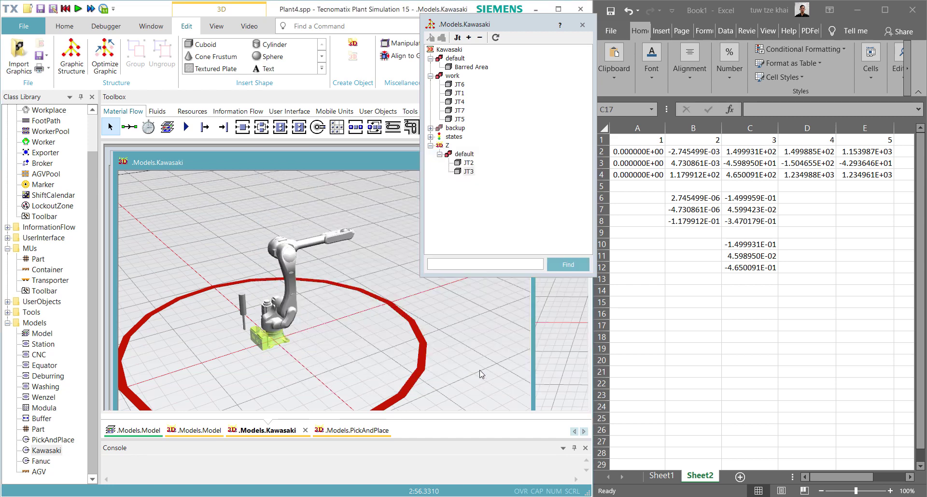
# - Check JT3's 3D transformation properties and convert it into an animatable object named Y1 under Z
pyautogui.rightClick(470, 174)
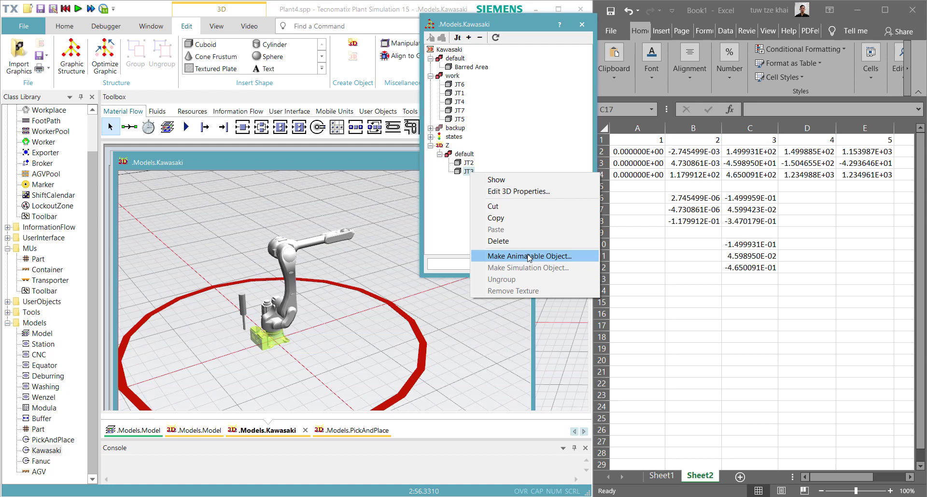
pyautogui.click(455, 194)
pyautogui.rightClick(467, 175)
pyautogui.click(482, 193)
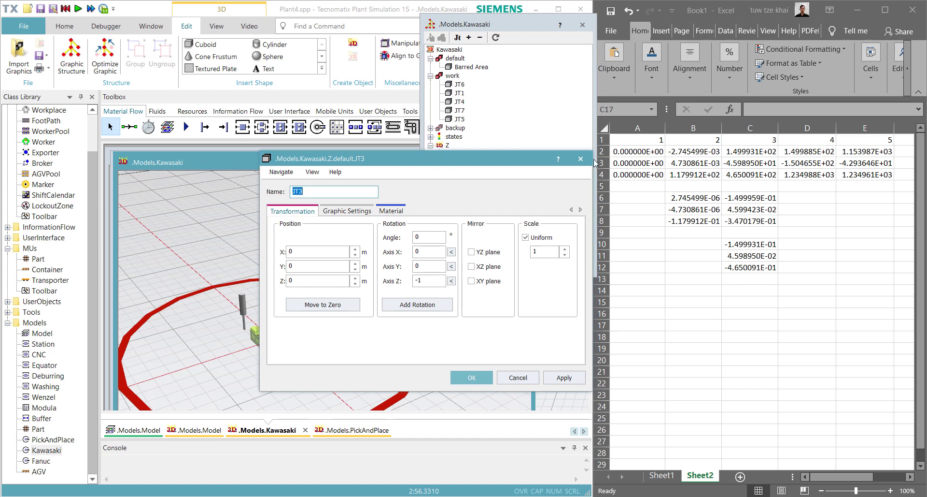
pyautogui.click(581, 158)
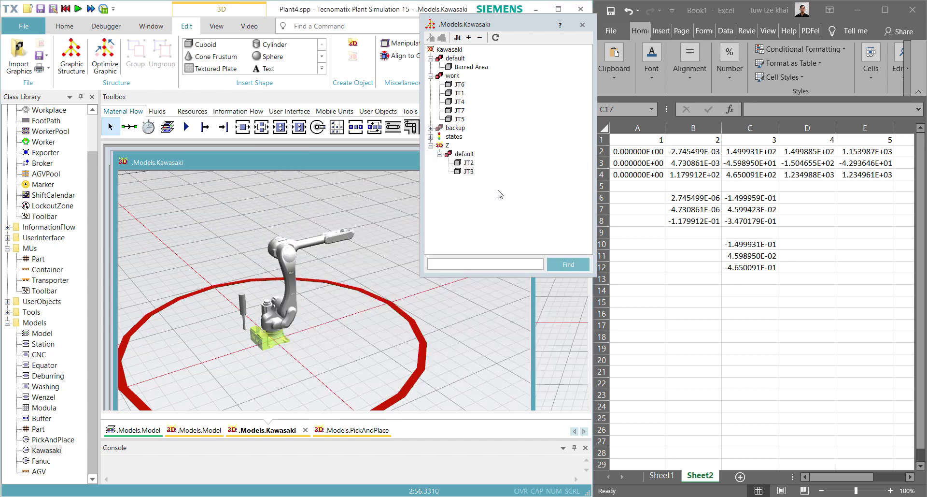
pyautogui.rightClick(469, 173)
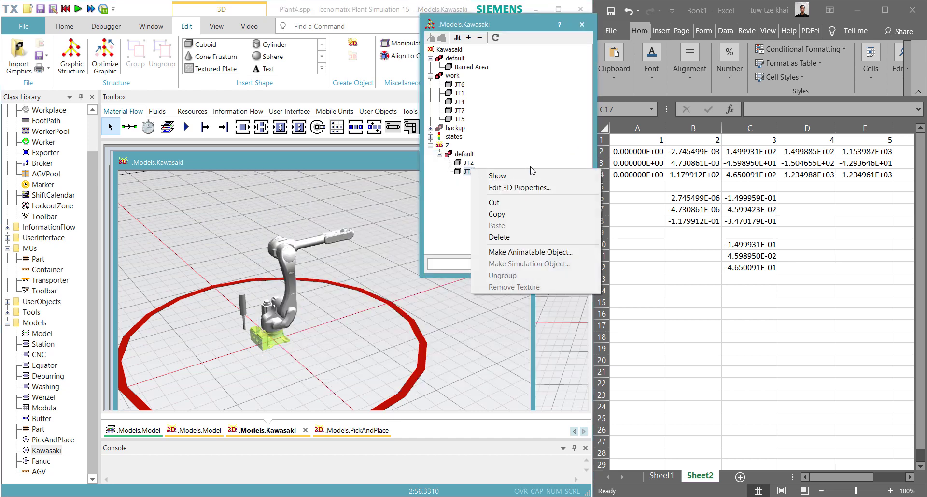
pyautogui.click(526, 252)
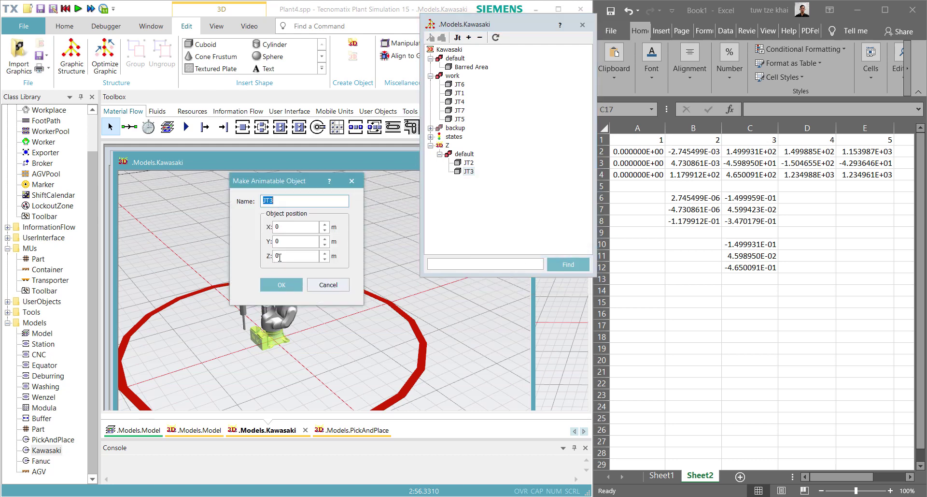
pyautogui.write('Y1')
pyautogui.click(280, 284)
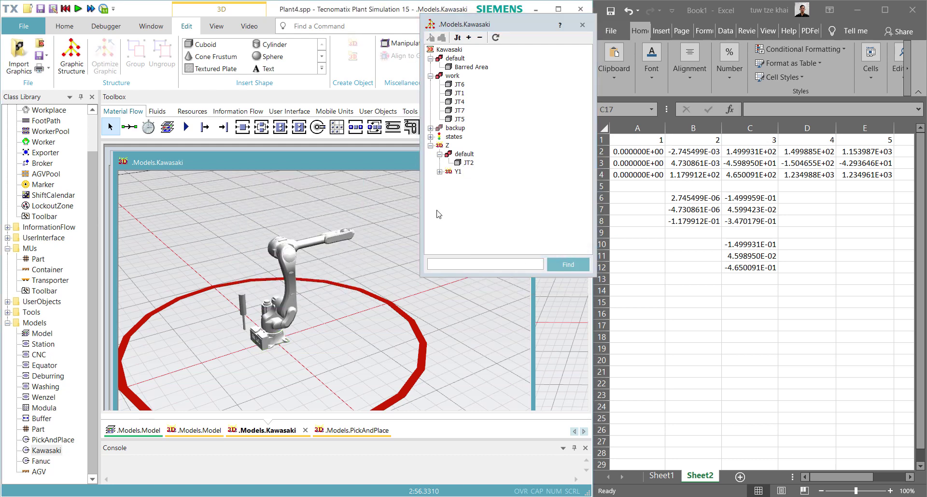
# - Move JT4 from the work group into the default graphic group of animatable object Y1
pyautogui.click(440, 172)
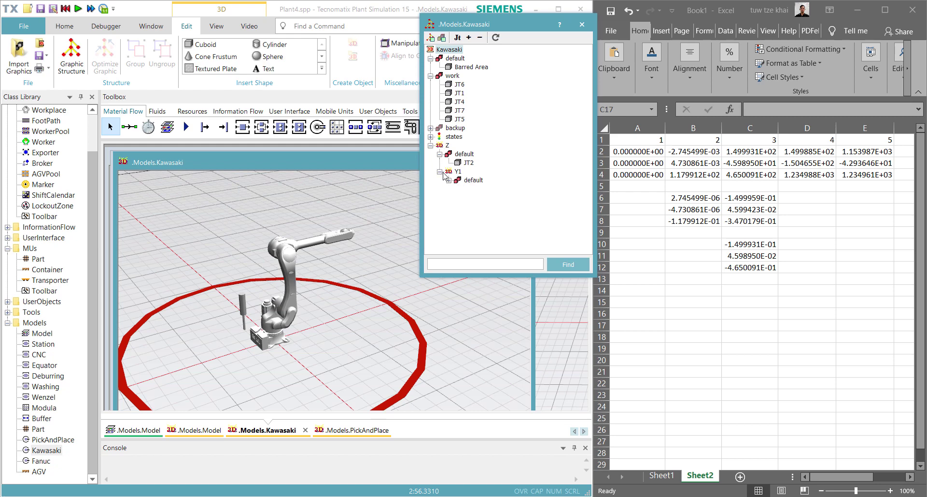
pyautogui.click(449, 180)
pyautogui.click(478, 188)
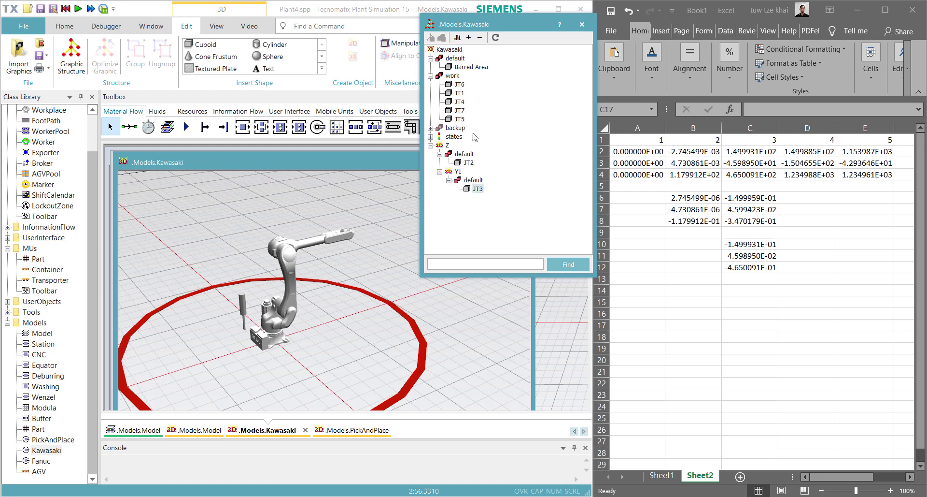
pyautogui.click(460, 102)
pyautogui.rightClick(462, 102)
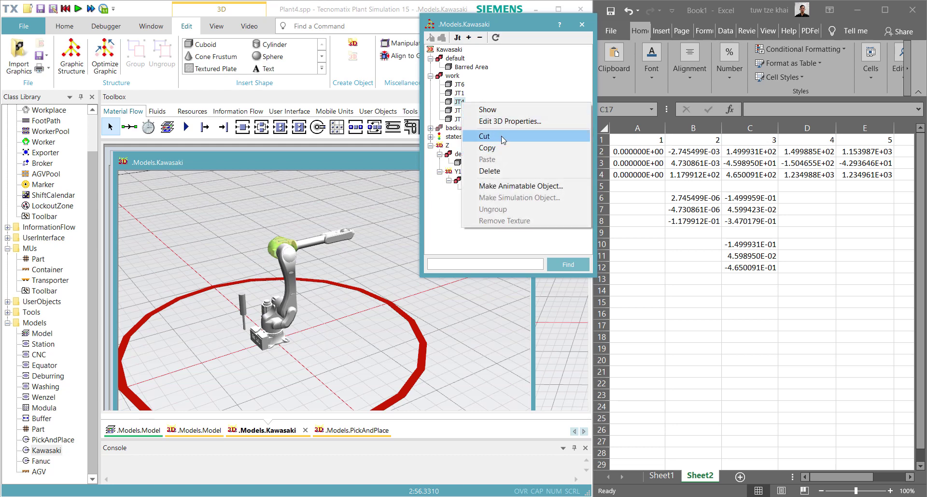
pyautogui.click(498, 136)
pyautogui.rightClick(473, 172)
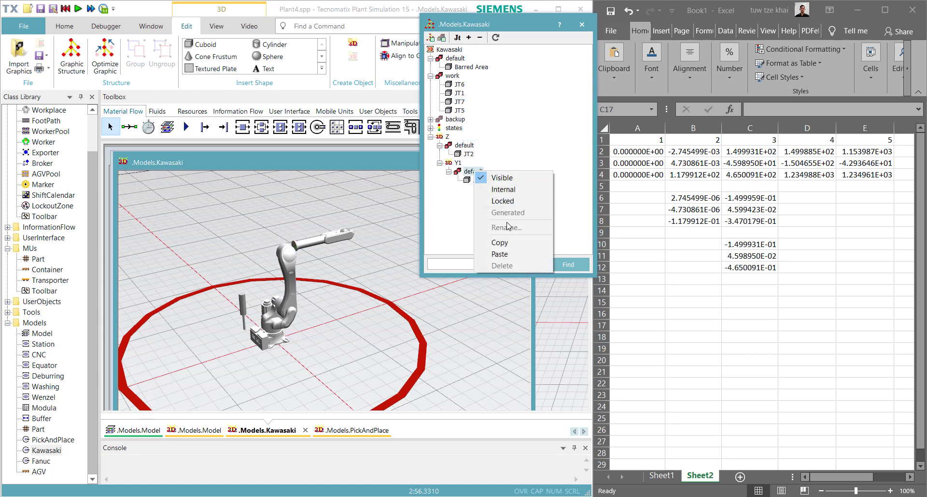
pyautogui.click(511, 253)
# - Set the X position of JT4 under Y1 to 0 m in its 3D properties
pyautogui.rightClick(477, 190)
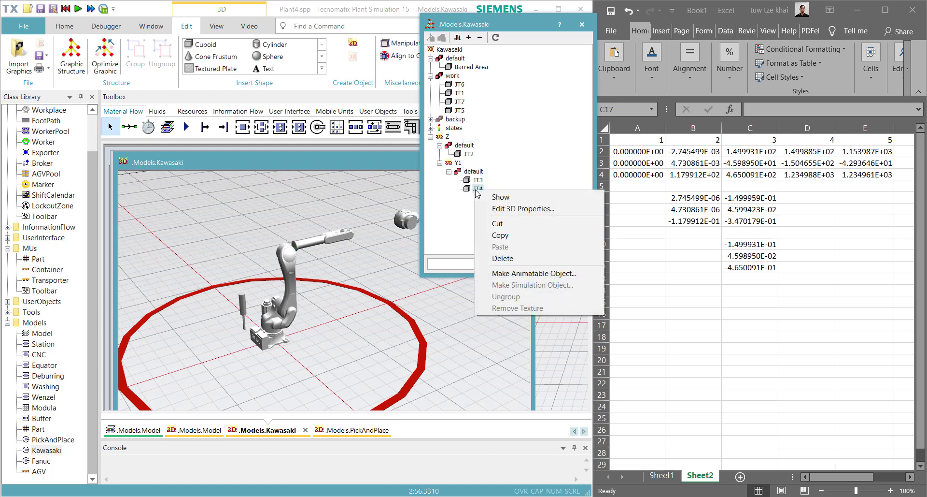
pyautogui.click(483, 209)
pyautogui.click(330, 251)
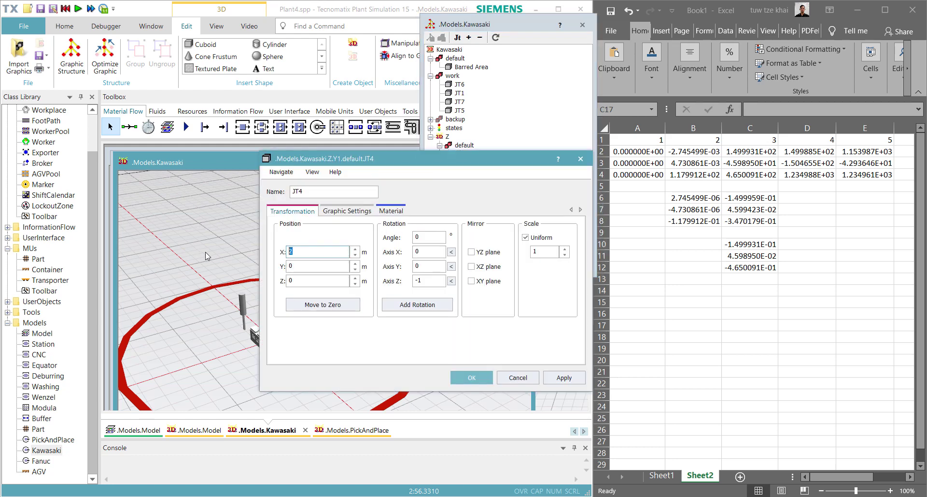
pyautogui.click(472, 377)
# - Convert JT4 under Y1 into an animatable object named Y2
pyautogui.click(483, 199)
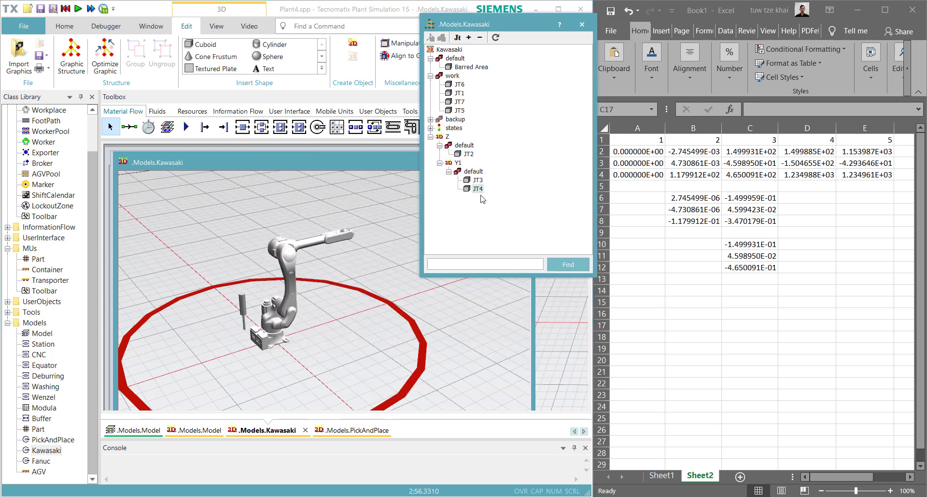
pyautogui.rightClick(477, 193)
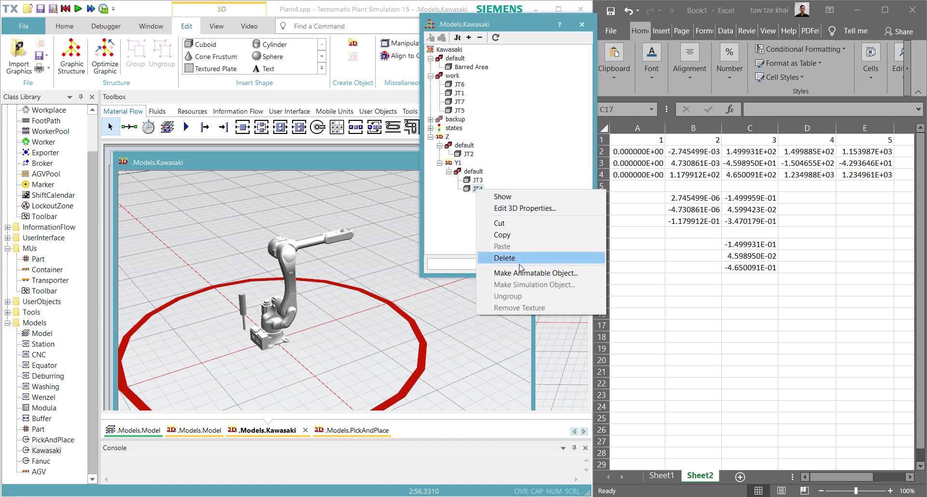
pyautogui.click(508, 274)
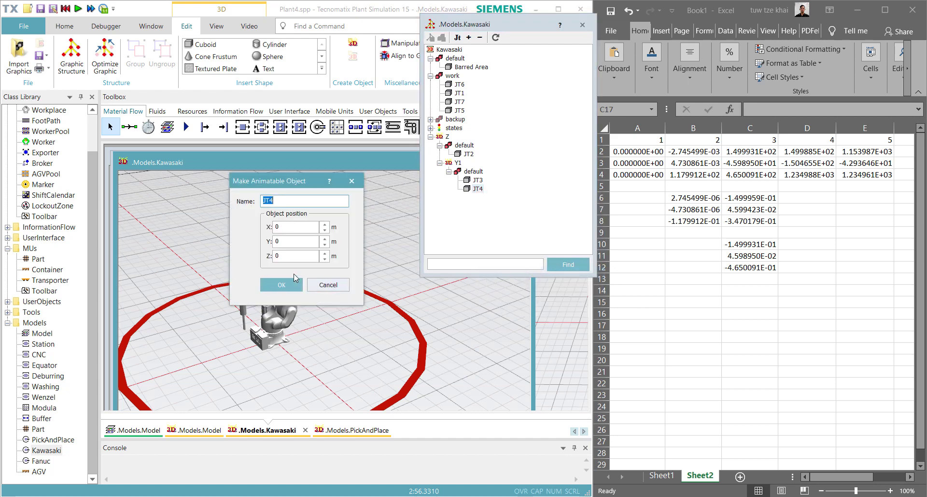
pyautogui.write('Y2')
pyautogui.click(296, 285)
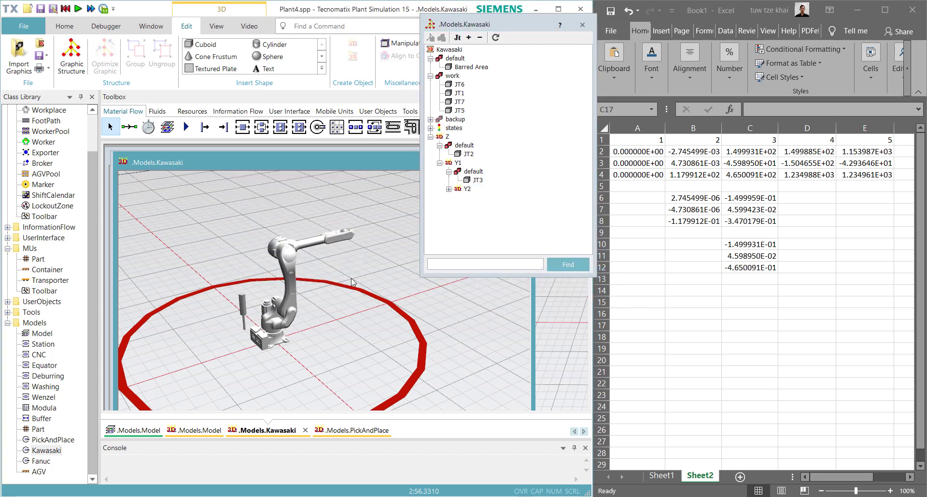
# - Move JT5 from the work group into the default graphic group of animatable object Y2
pyautogui.click(459, 110)
pyautogui.rightClick(459, 110)
pyautogui.click(483, 142)
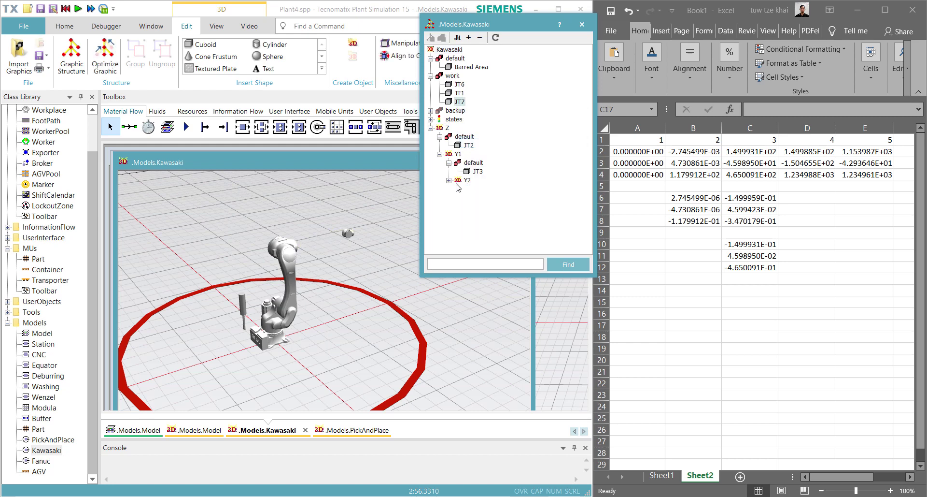
pyautogui.click(449, 180)
pyautogui.rightClick(476, 188)
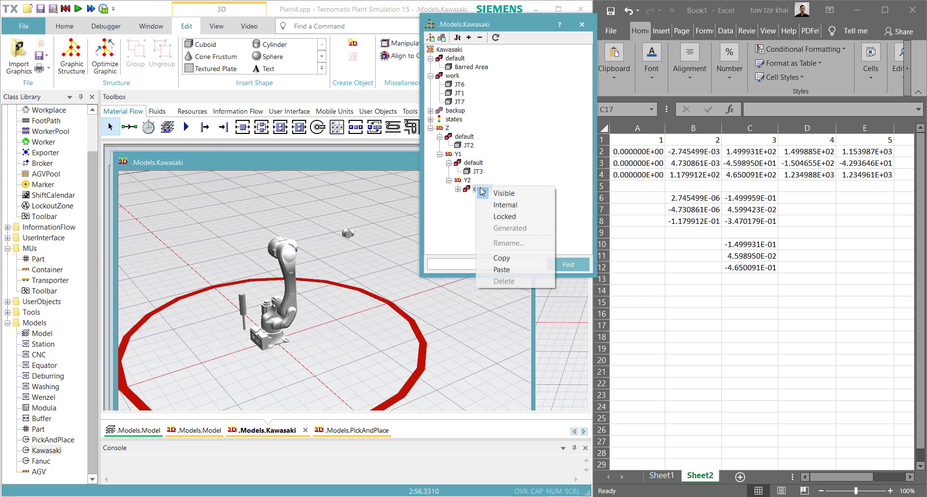
pyautogui.click(503, 269)
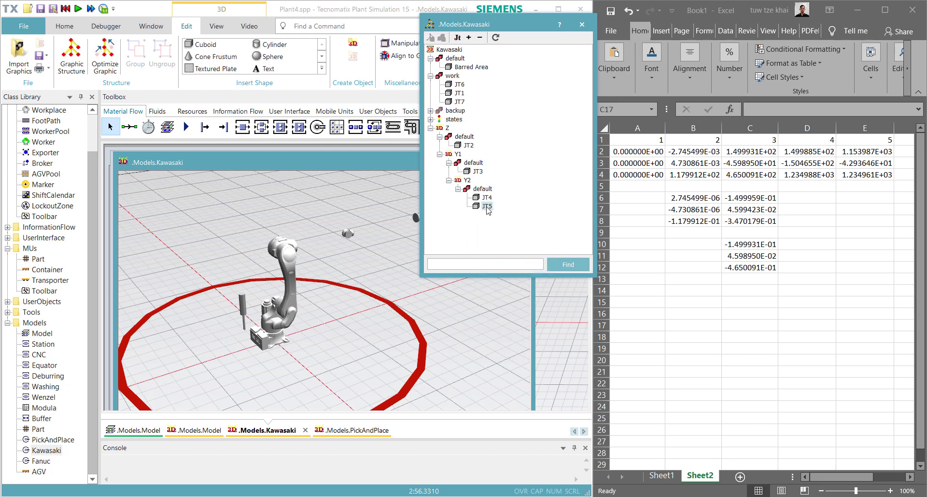
# - Set the X position of JT5 under Y2 to 0 m in its 3D properties
pyautogui.rightClick(487, 206)
pyautogui.click(546, 223)
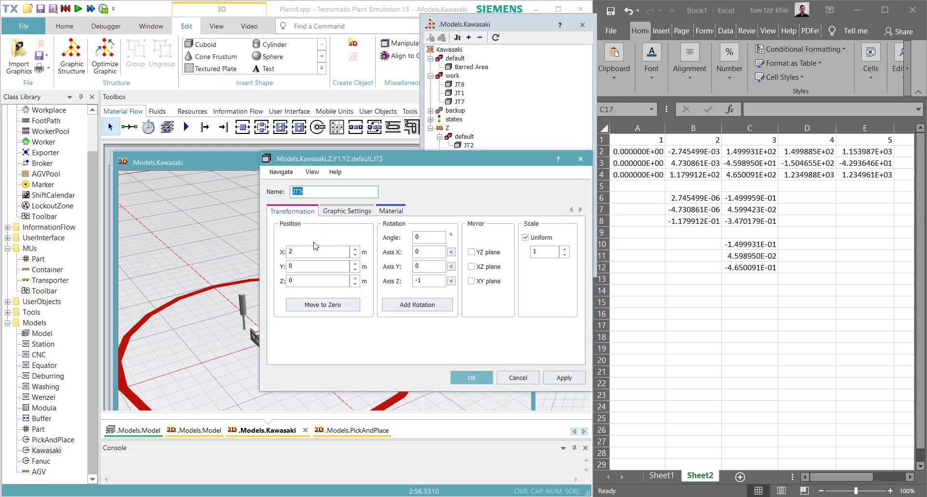
pyautogui.doubleClick(291, 252)
pyautogui.write('0')
pyautogui.click(460, 377)
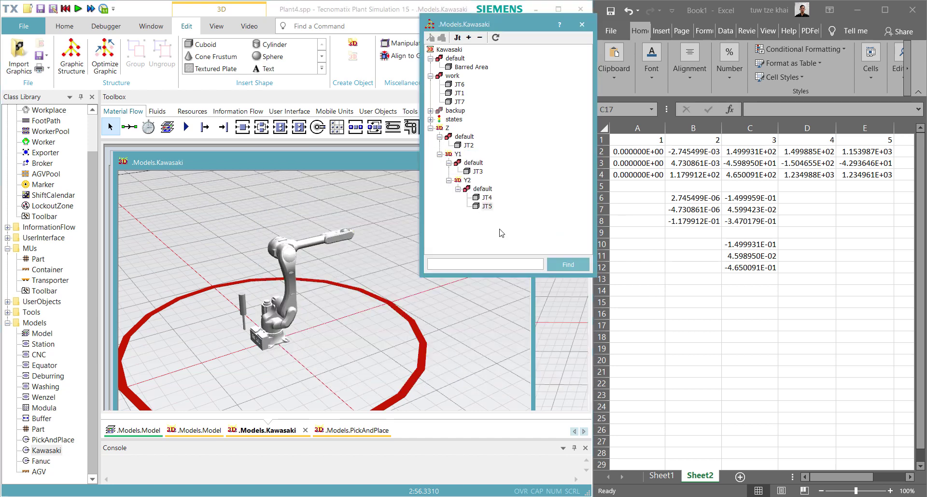
# - Move JT6 from the work group into the default graphic group of animatable object Y2
pyautogui.click(462, 87)
pyautogui.rightClick(463, 90)
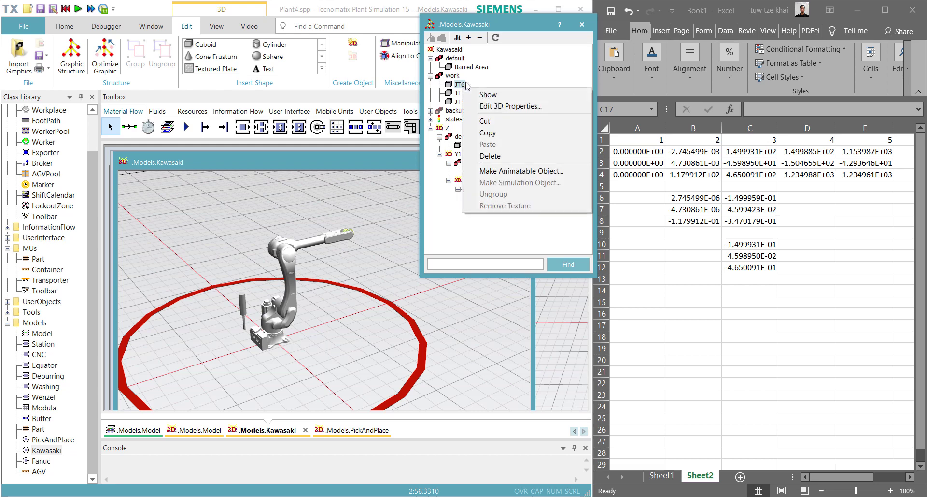
pyautogui.click(512, 127)
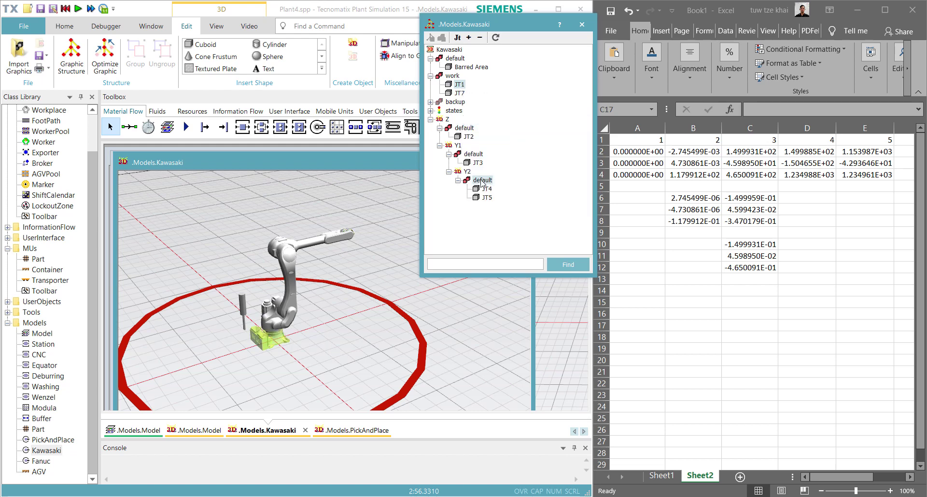
pyautogui.rightClick(482, 180)
pyautogui.click(540, 266)
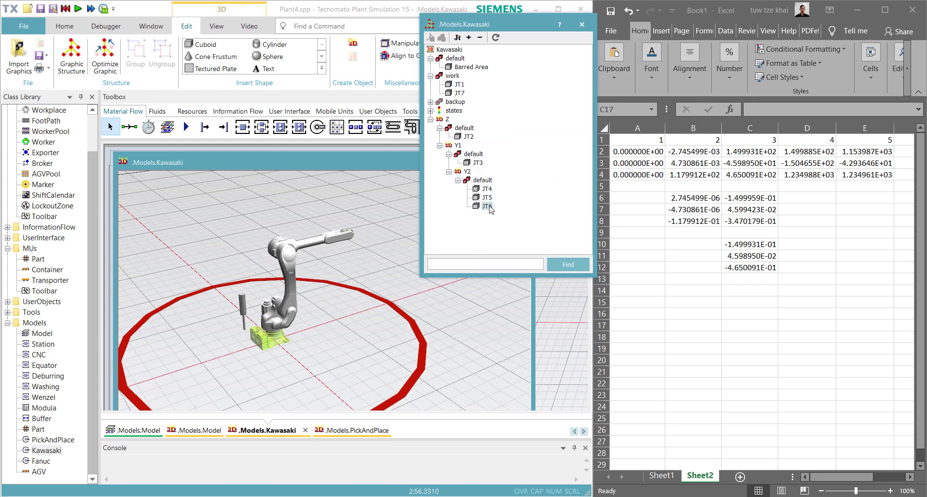
# - Set the X position of JT6 under Y2 to 0 m in its 3D properties
pyautogui.rightClick(489, 206)
pyautogui.click(528, 225)
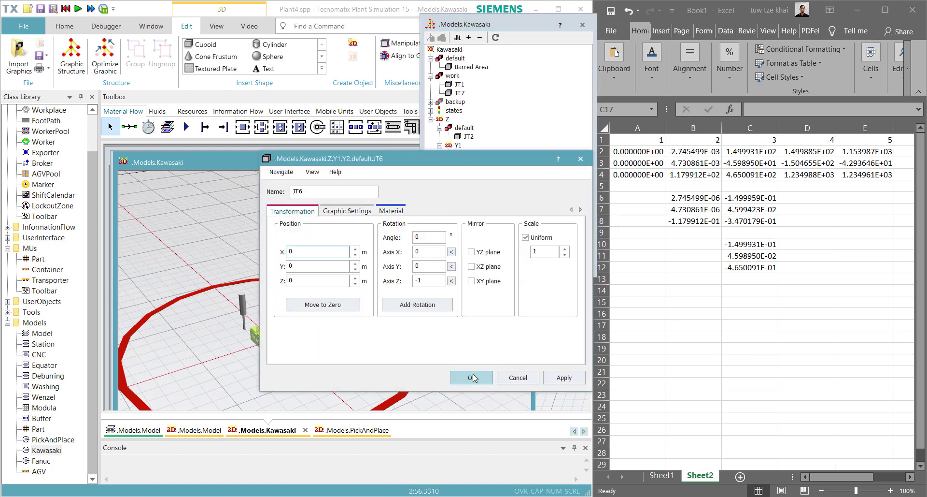
pyautogui.click(472, 377)
# - Convert JT6 under Y2 into an animatable object named SJ
pyautogui.rightClick(485, 208)
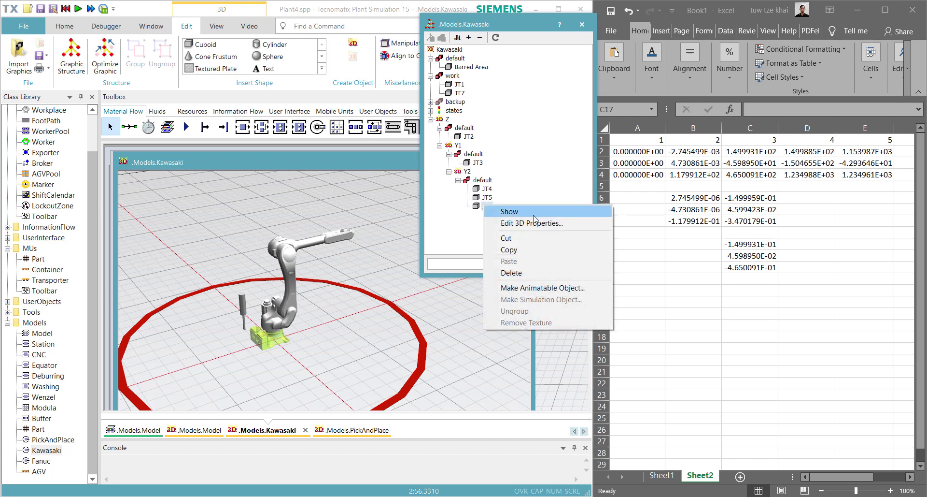
pyautogui.click(527, 288)
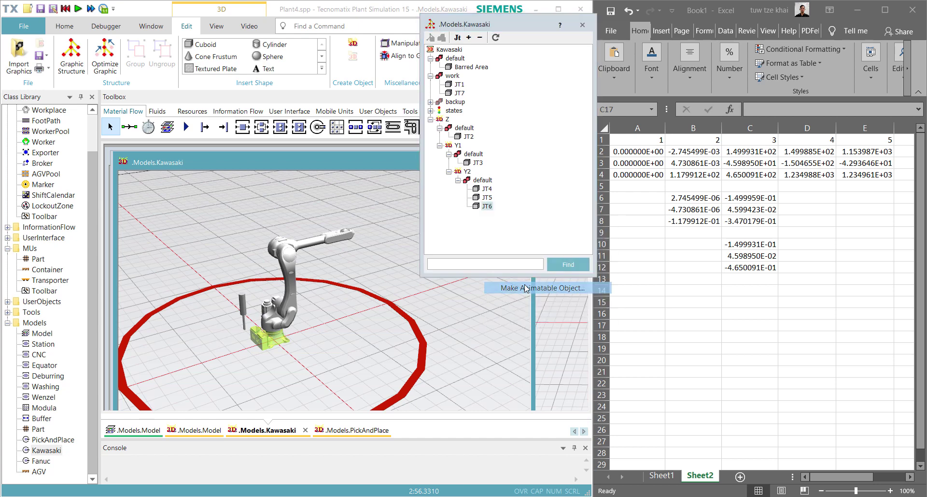
pyautogui.write('SJ')
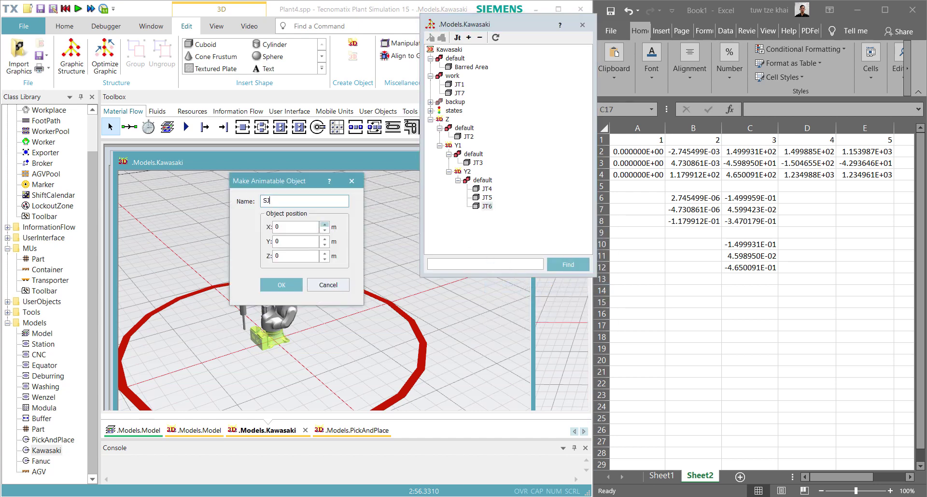
pyautogui.click(290, 284)
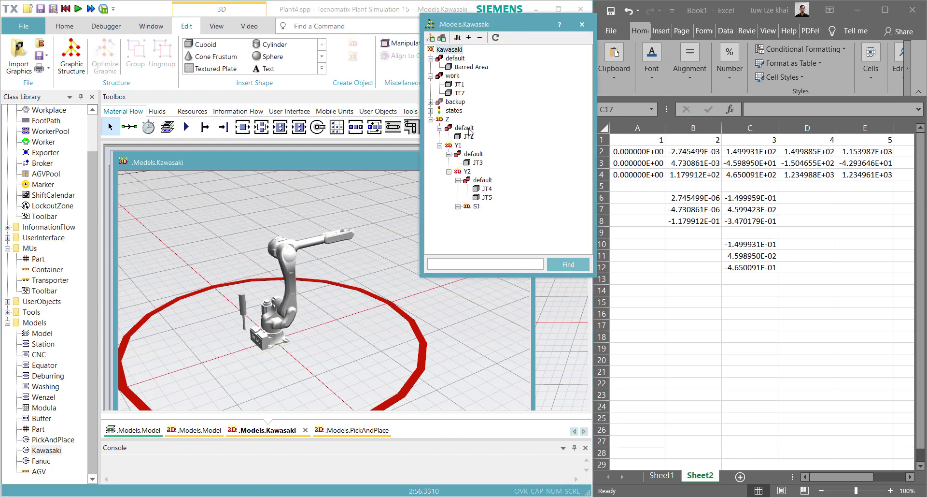
# - Move JT7 from the work group into the default graphic group of animatable object SJ
pyautogui.rightClick(459, 92)
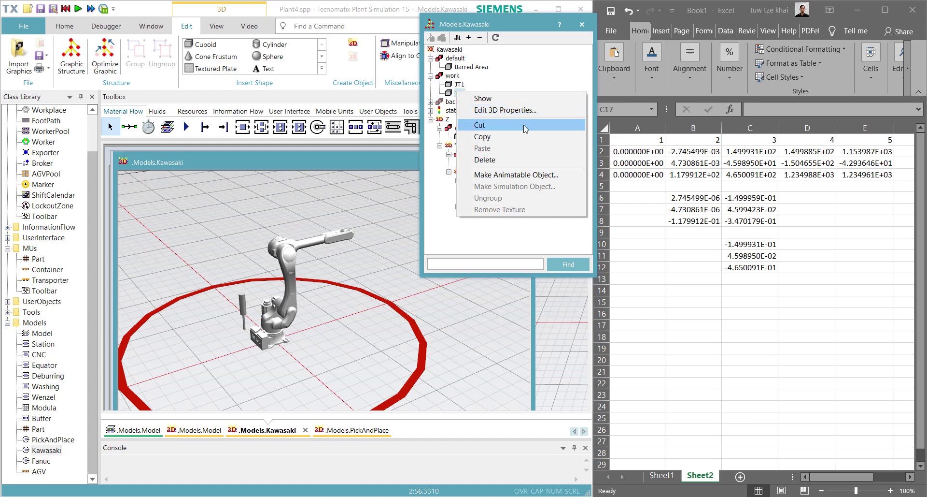
pyautogui.click(525, 129)
pyautogui.click(476, 197)
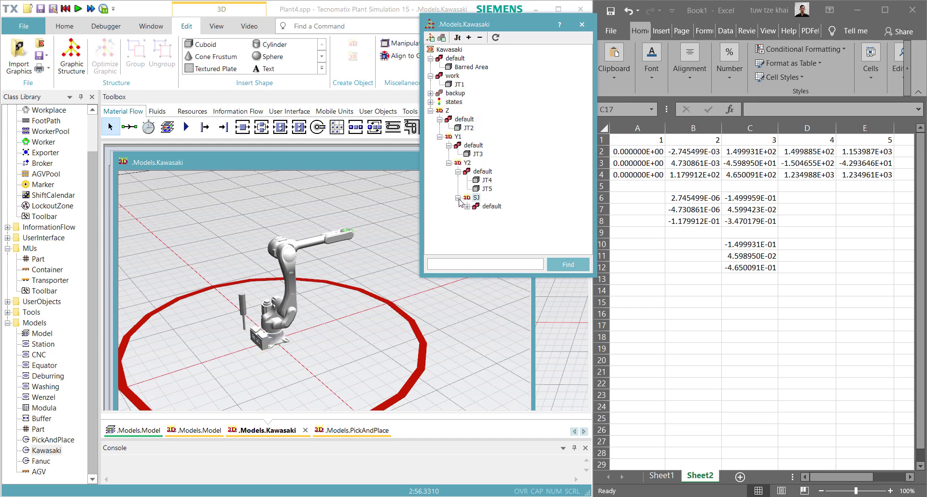
pyautogui.rightClick(485, 205)
pyautogui.click(517, 287)
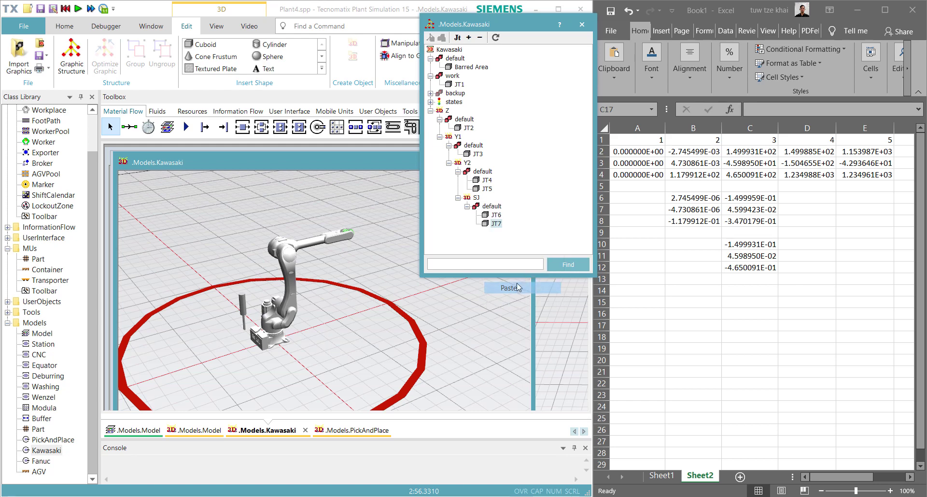
# - Set the X position of JT7 under SJ to 0 m in its 3D properties
pyautogui.rightClick(501, 228)
pyautogui.click(528, 243)
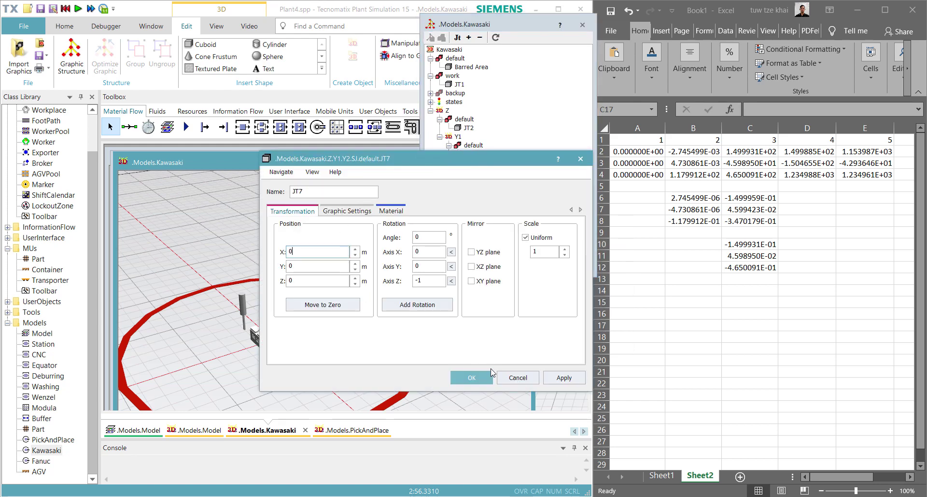
pyautogui.click(471, 377)
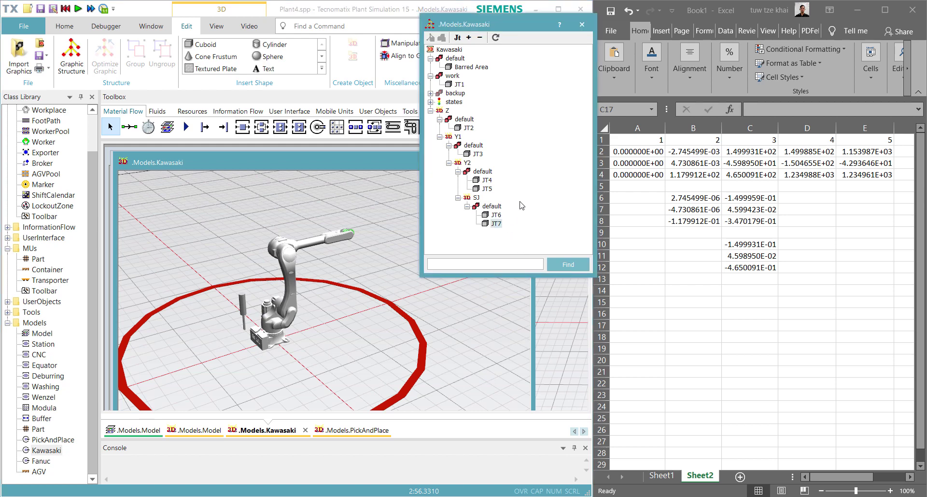
# - Check the 3D transformation properties of the animatable objects Z and Y1
pyautogui.rightClick(450, 112)
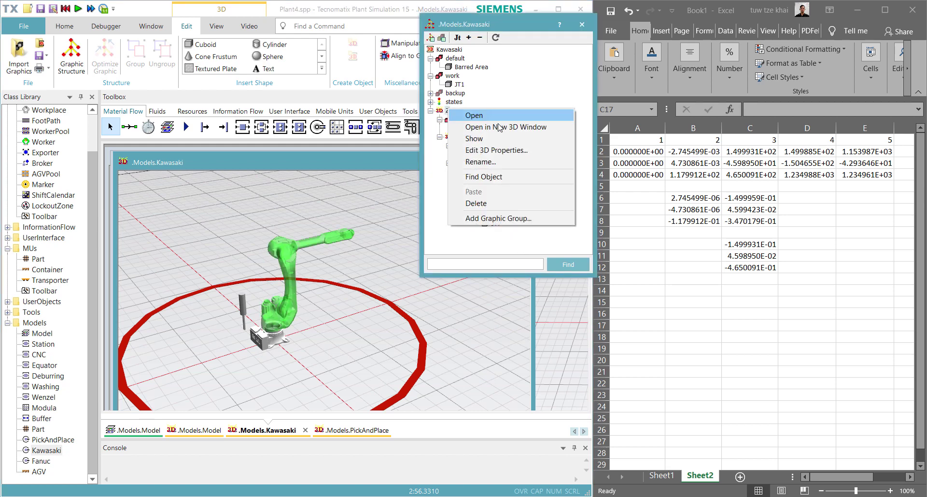
pyautogui.click(503, 150)
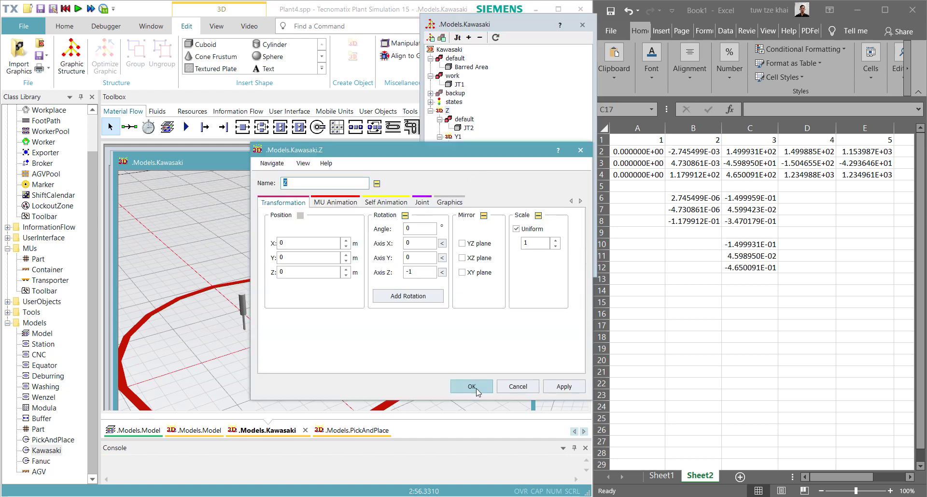
pyautogui.click(472, 386)
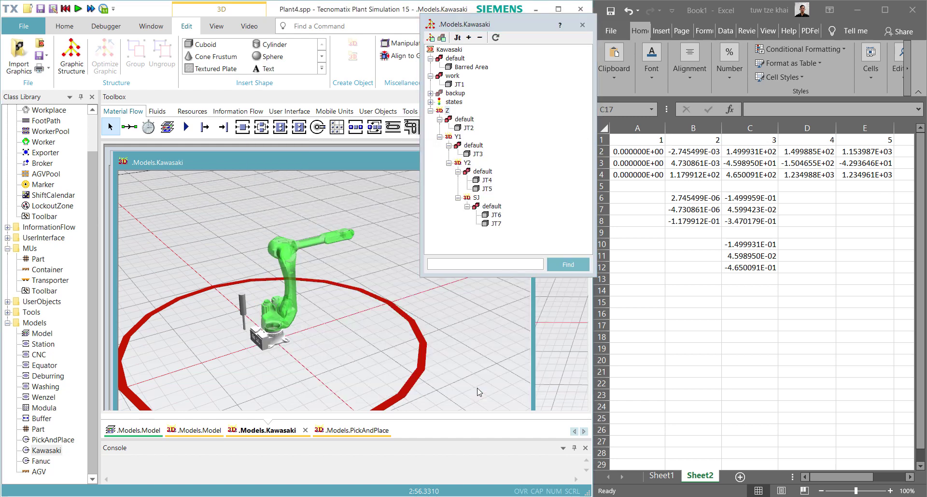
pyautogui.rightClick(458, 137)
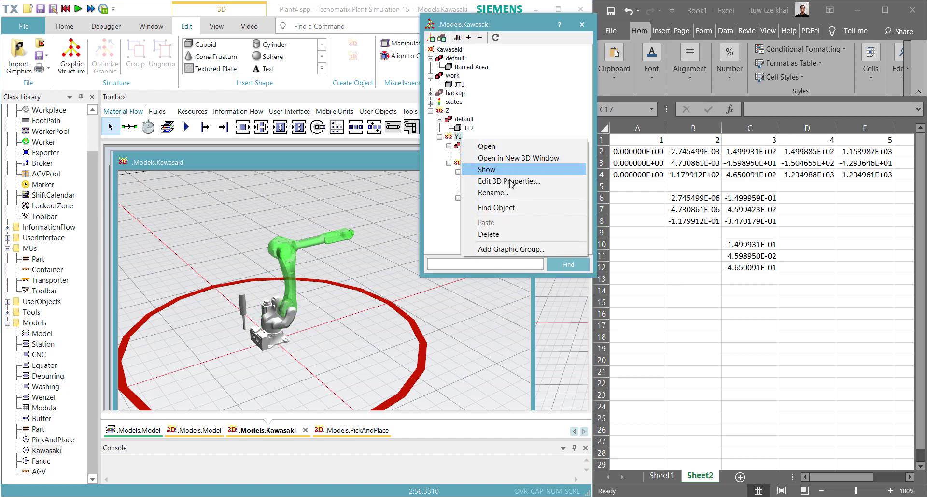
pyautogui.click(503, 166)
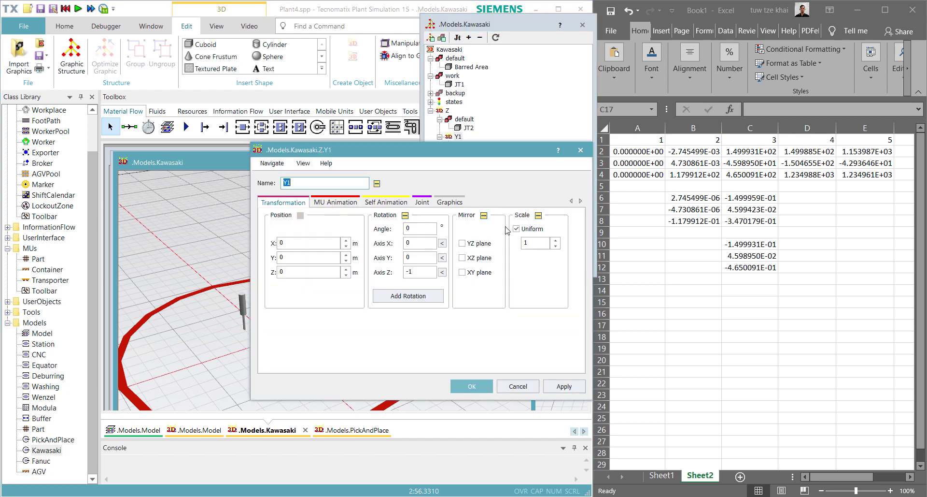
pyautogui.click(472, 386)
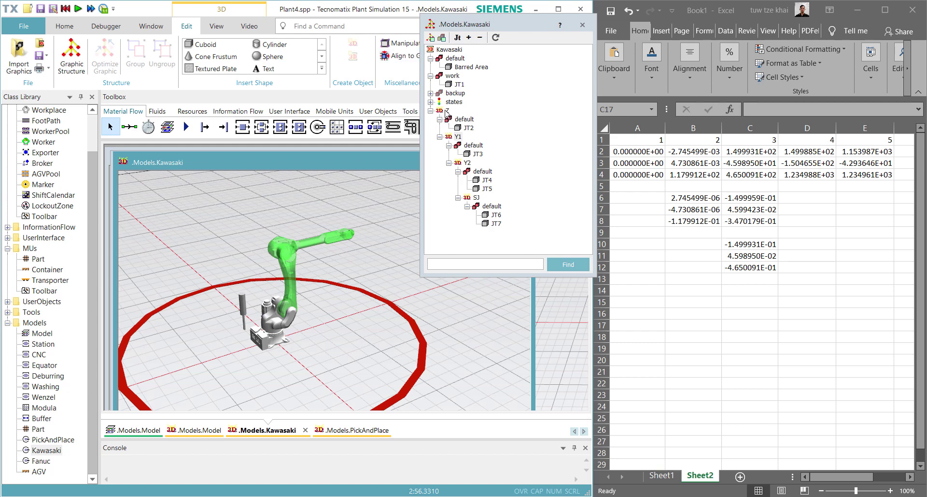
pyautogui.rightClick(446, 111)
pyautogui.click(505, 151)
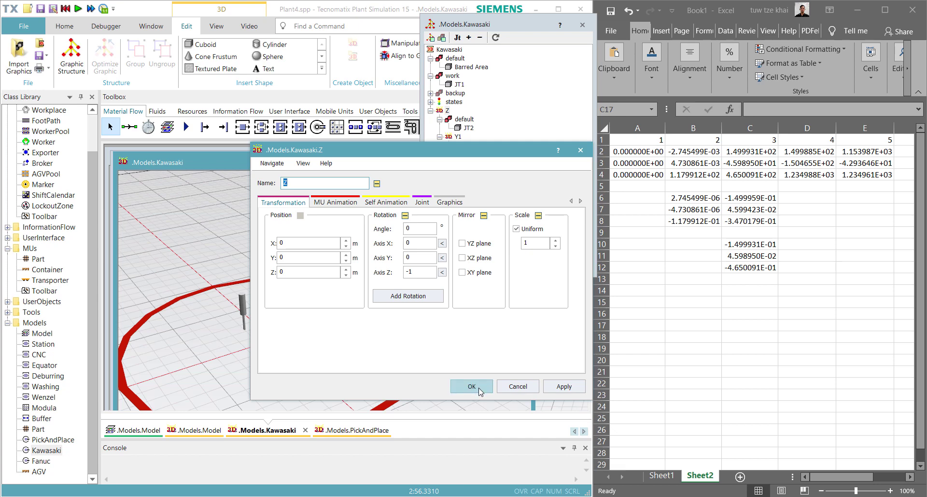
pyautogui.click(479, 391)
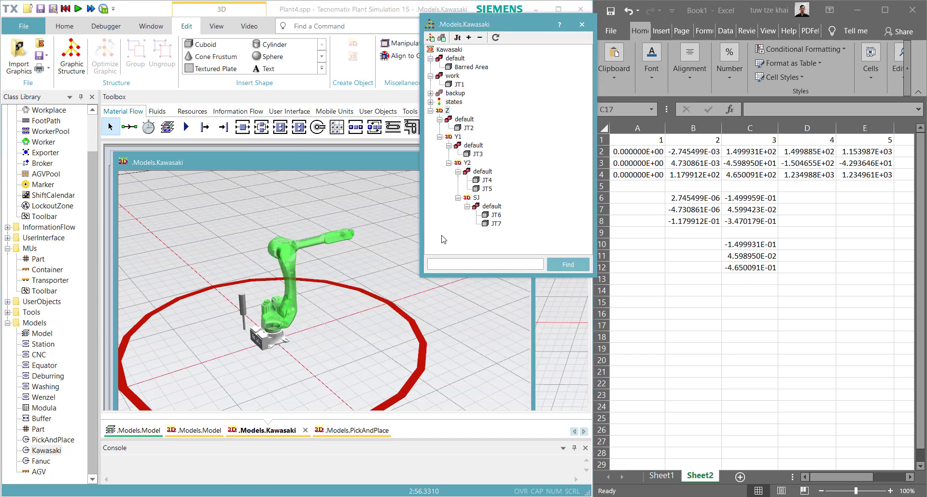
pyautogui.click(345, 291)
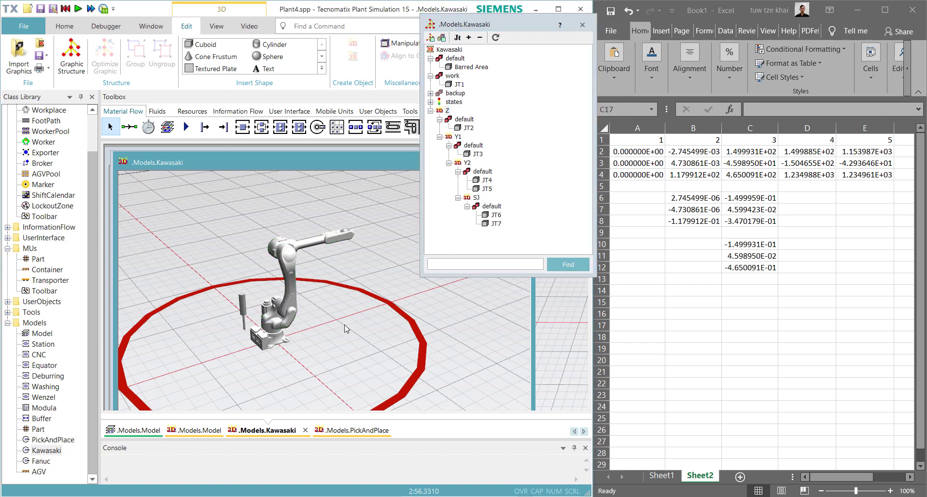
# - Open animatable object Z in a new 3D window and inspect the base of the arm
pyautogui.click(447, 110)
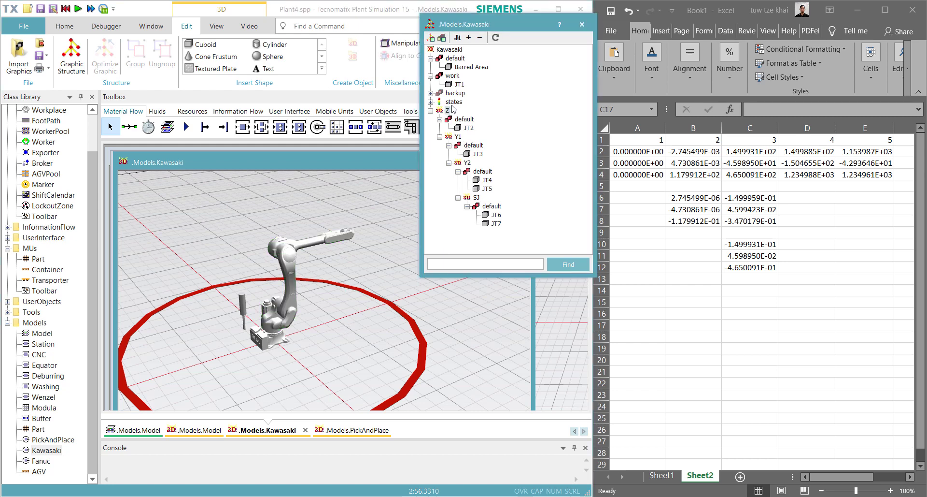
pyautogui.click(457, 127)
pyautogui.rightClick(448, 114)
pyautogui.click(483, 129)
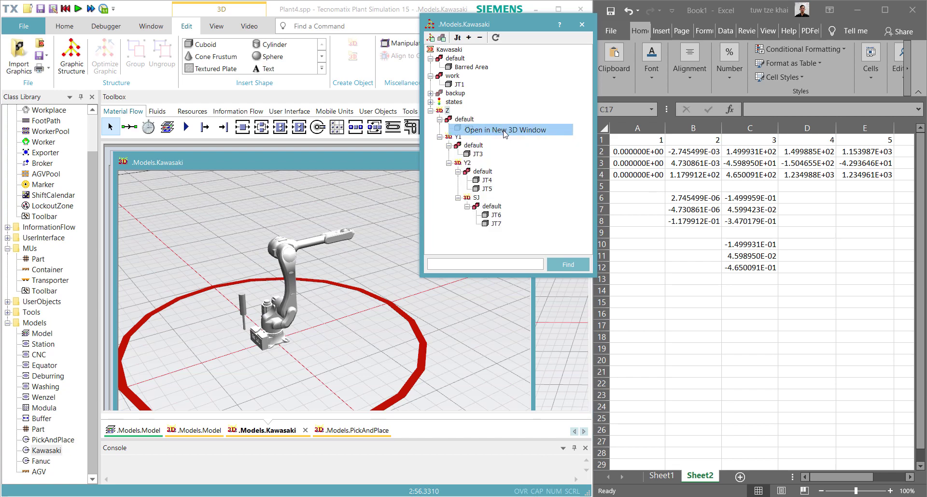
pyautogui.moveTo(302, 342); pyautogui.dragTo(321, 315, button='right')
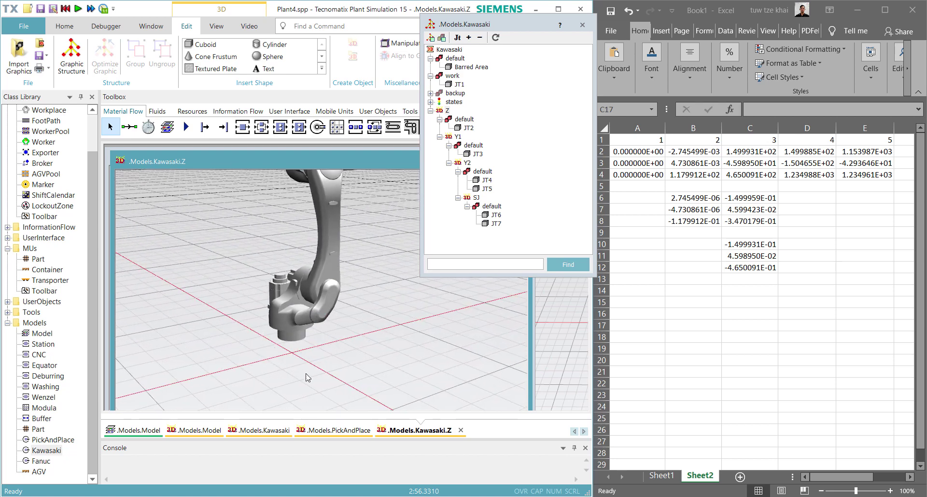
# - Switch to Excel and check the offset formulas in cells B6, B7 and B8 against the source coordinates in rows 2 to 4
pyautogui.click(698, 209)
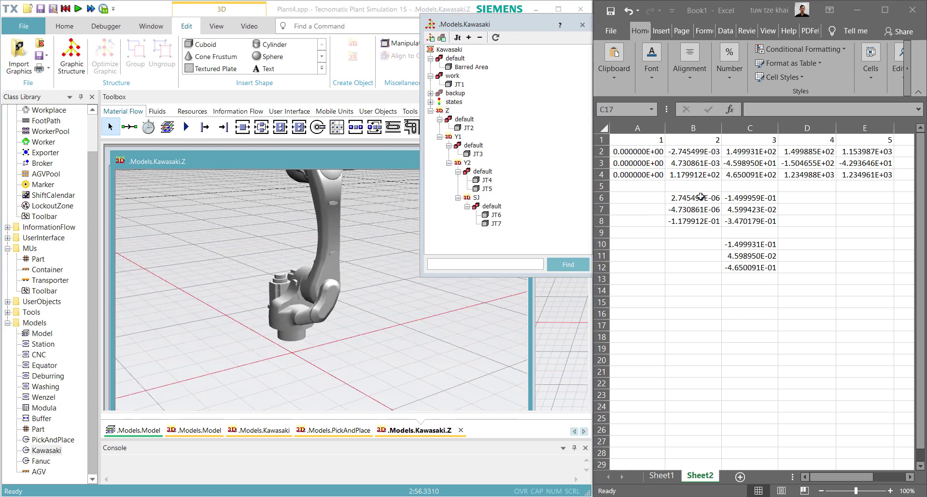
pyautogui.click(687, 200)
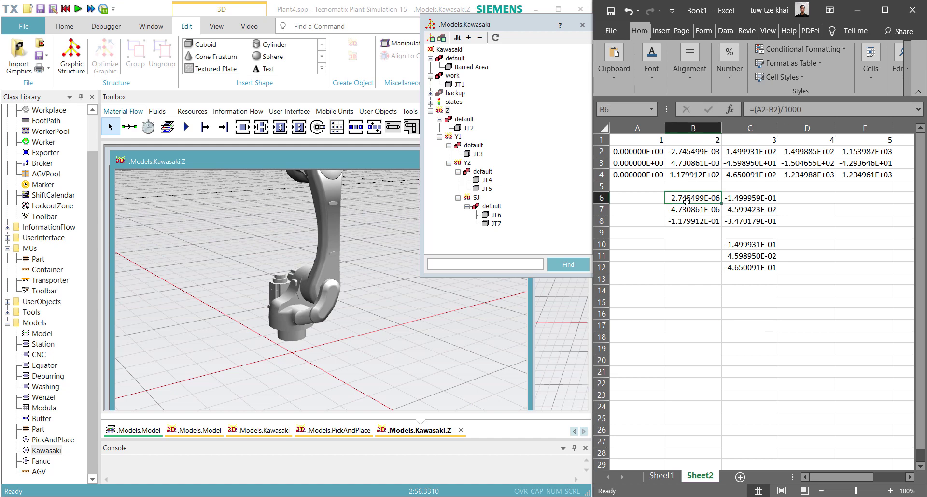
pyautogui.click(648, 154)
pyautogui.click(689, 161)
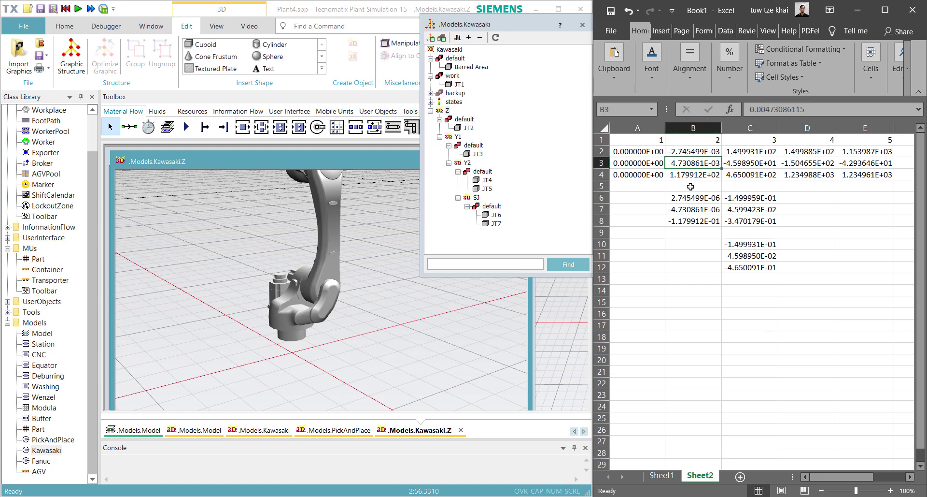
pyautogui.click(694, 206)
pyautogui.press('F2')
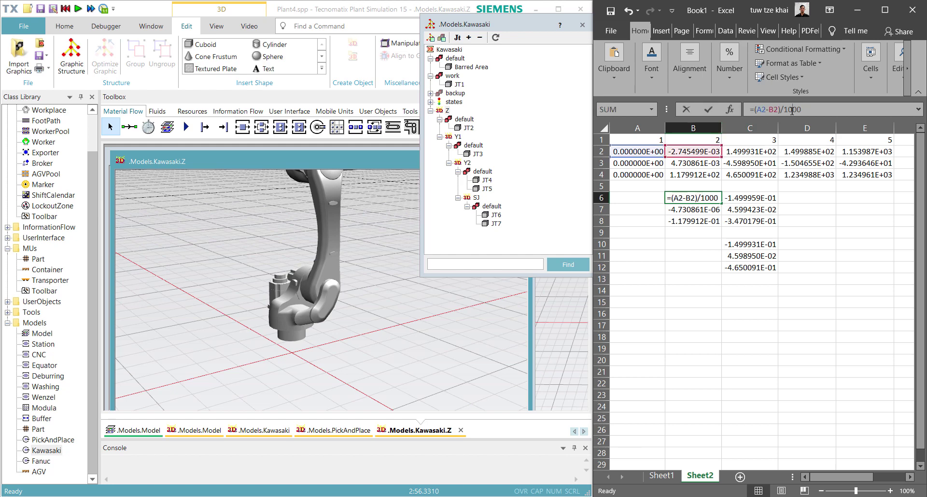
pyautogui.press('Escape')
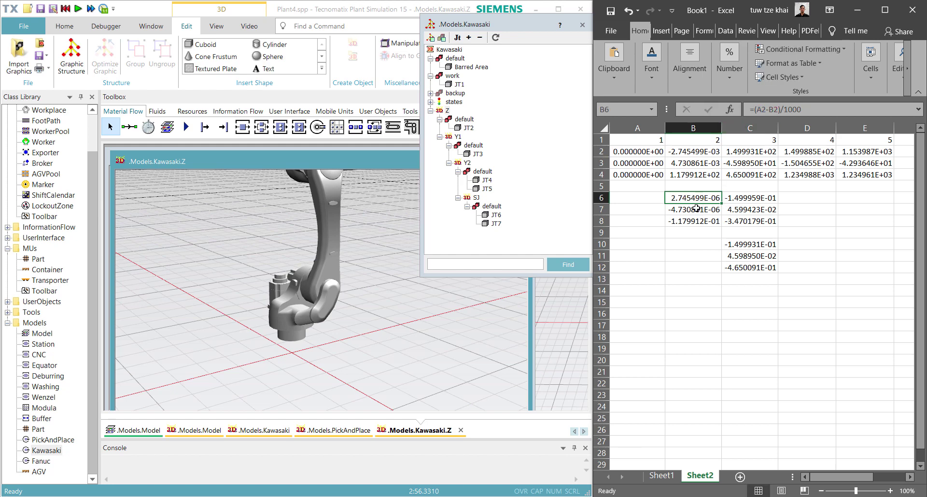
pyautogui.click(695, 210)
pyautogui.press('F2')
pyautogui.press('Escape')
pyautogui.press('Down')
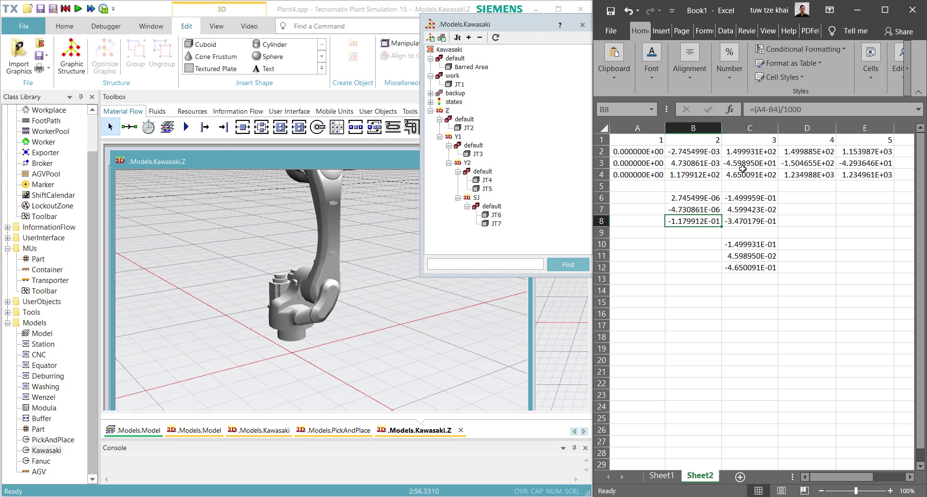
pyautogui.press('F2')
pyautogui.press('Escape')
# - In the 3D properties of JT2 under Z, set the position to X 2.745499E-06 m and Y -4.730861E-06 m from cells B6 and B7
pyautogui.click(466, 129)
pyautogui.rightClick(466, 128)
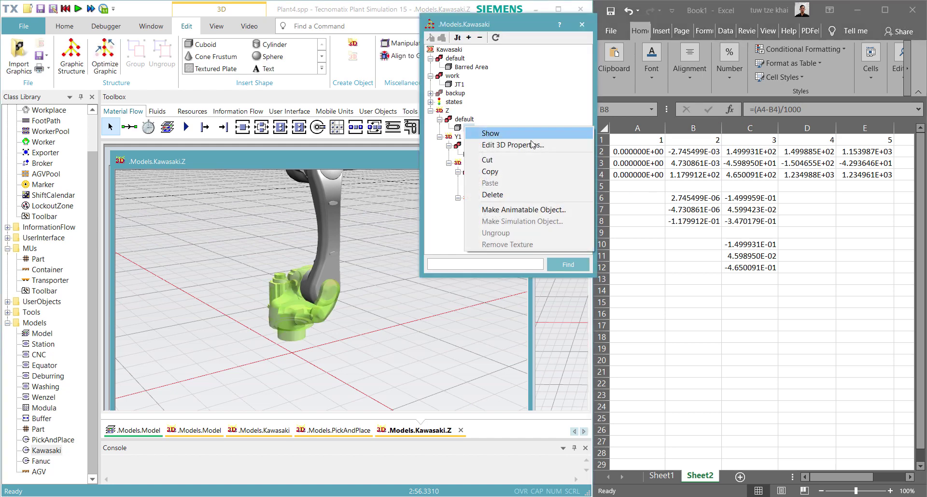
pyautogui.click(488, 141)
pyautogui.click(704, 197)
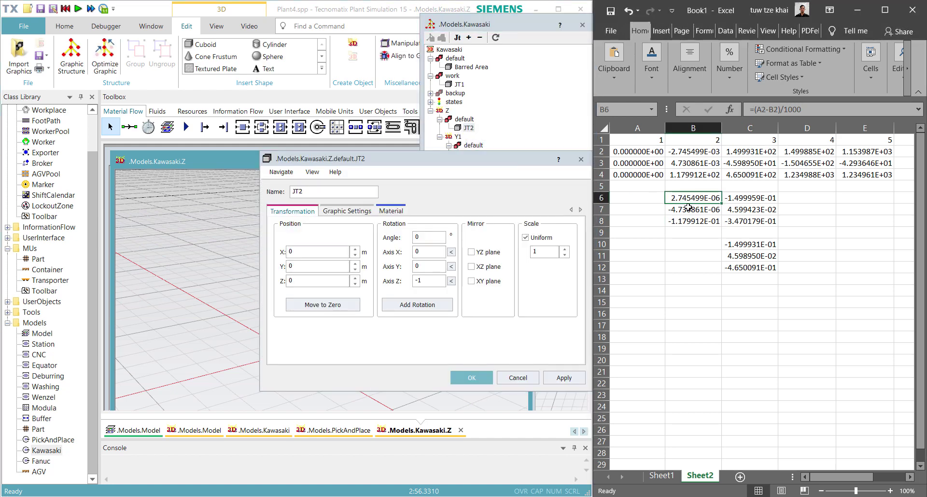
pyautogui.hotkey('ctrl', 'c')
pyautogui.doubleClick(305, 250)
pyautogui.hotkey('ctrl', 'v')
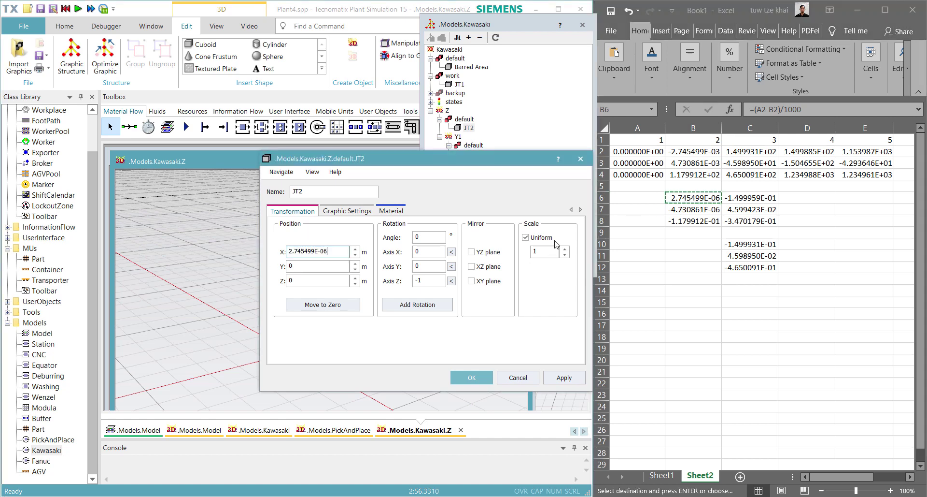
pyautogui.click(686, 213)
pyautogui.hotkey('ctrl', 'c')
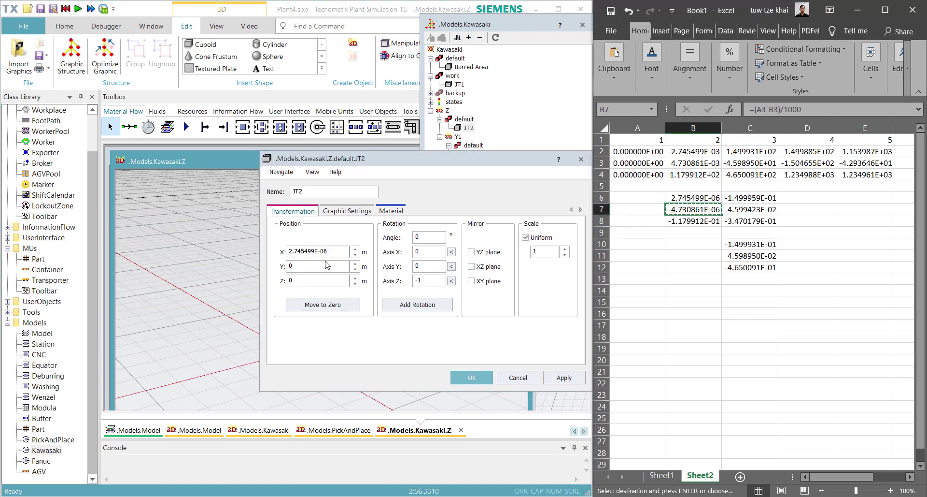
pyautogui.doubleClick(305, 266)
pyautogui.hotkey('ctrl', 'v')
# - Set JT2's Z position to -1.179912E-01 m from cell B8, check its placement in the 3D view and confirm
pyautogui.click(706, 212)
pyautogui.click(696, 222)
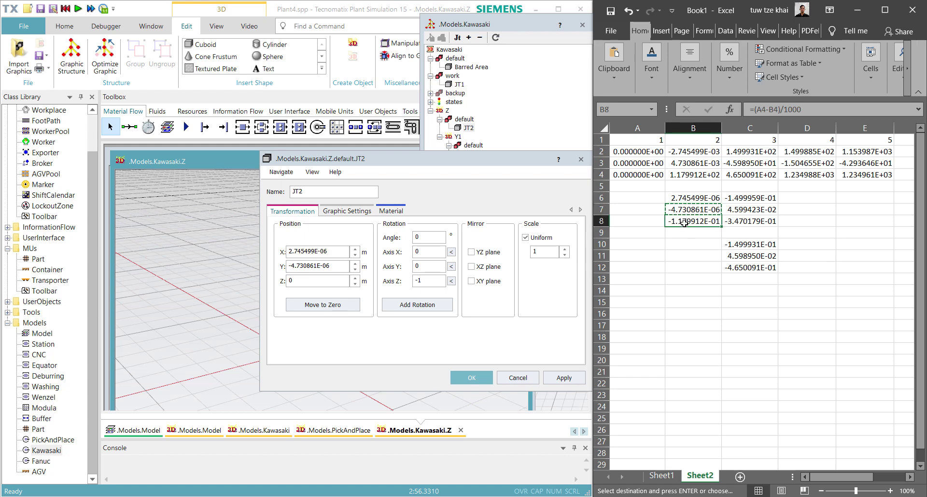
pyautogui.hotkey('ctrl', 'c')
pyautogui.doubleClick(300, 280)
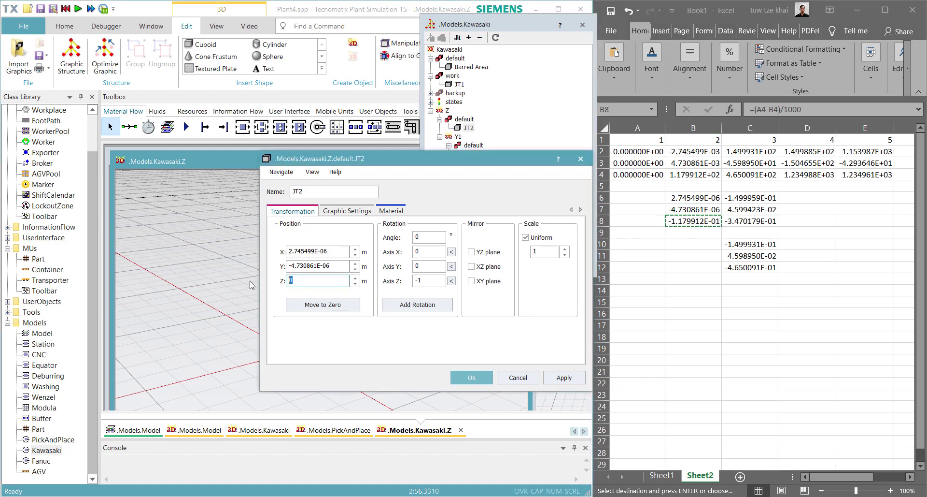
pyautogui.hotkey('ctrl', 'v')
pyautogui.moveTo(422, 158); pyautogui.dragTo(512, 120)
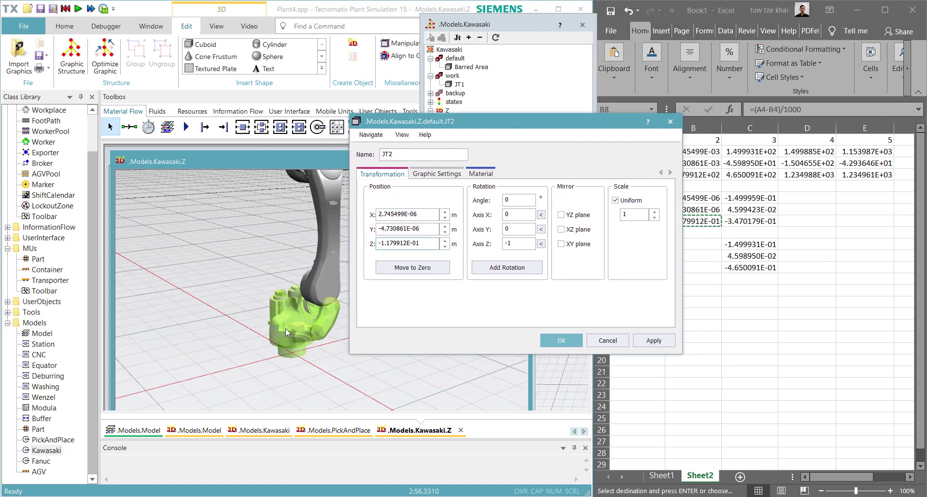
pyautogui.moveTo(286, 328); pyautogui.dragTo(295, 261)
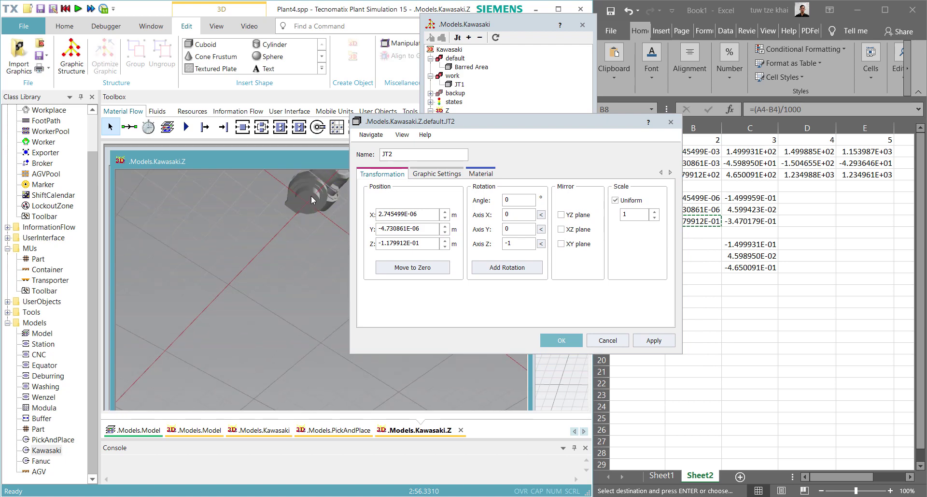
pyautogui.moveTo(312, 196); pyautogui.dragTo(255, 299)
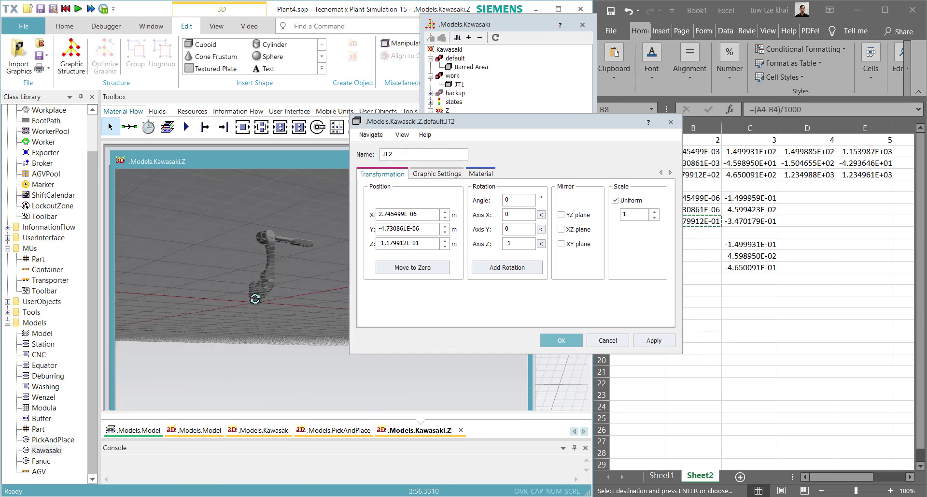
pyautogui.click(561, 340)
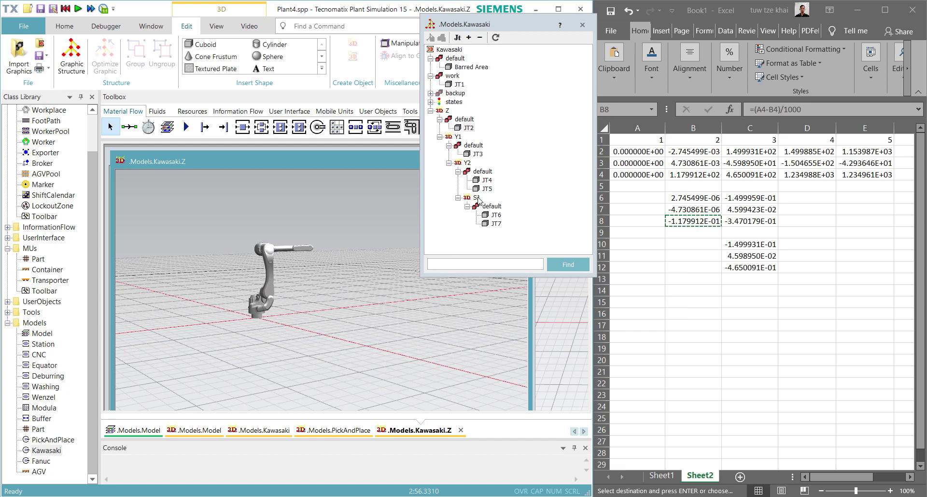
# - In the 3D properties of animatable object Y1, set the position to X 2.745499E-06 m and Y -4.730861E-06 m from cells B6 and B7
pyautogui.click(456, 138)
pyautogui.rightClick(456, 139)
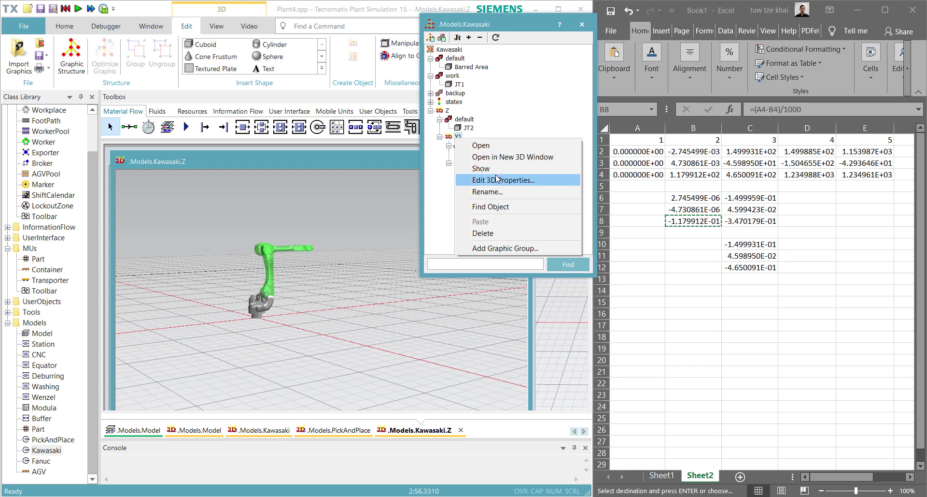
pyautogui.click(452, 182)
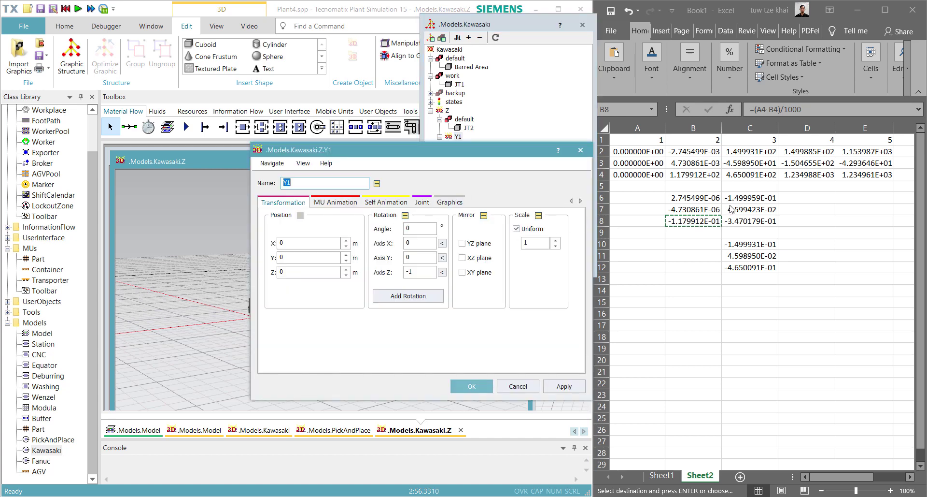
pyautogui.click(695, 200)
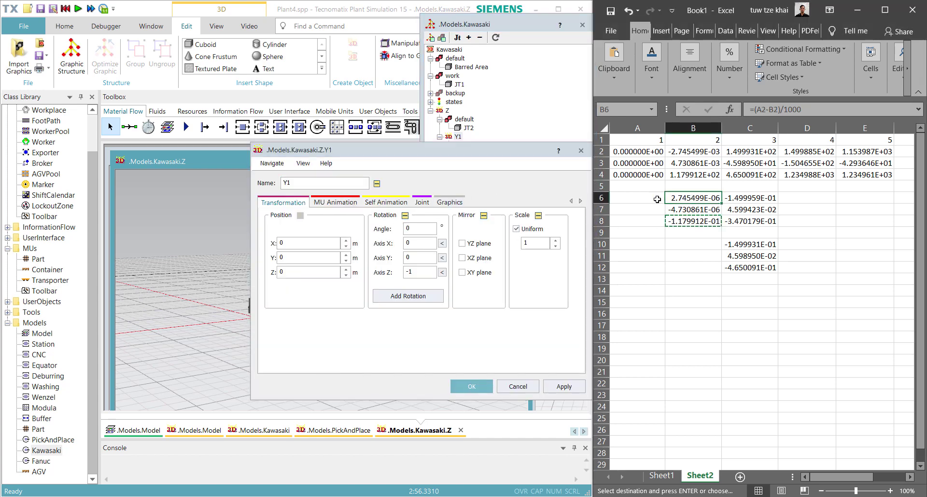
pyautogui.hotkey('ctrl', 'c')
pyautogui.doubleClick(310, 243)
pyautogui.hotkey('ctrl', 'v')
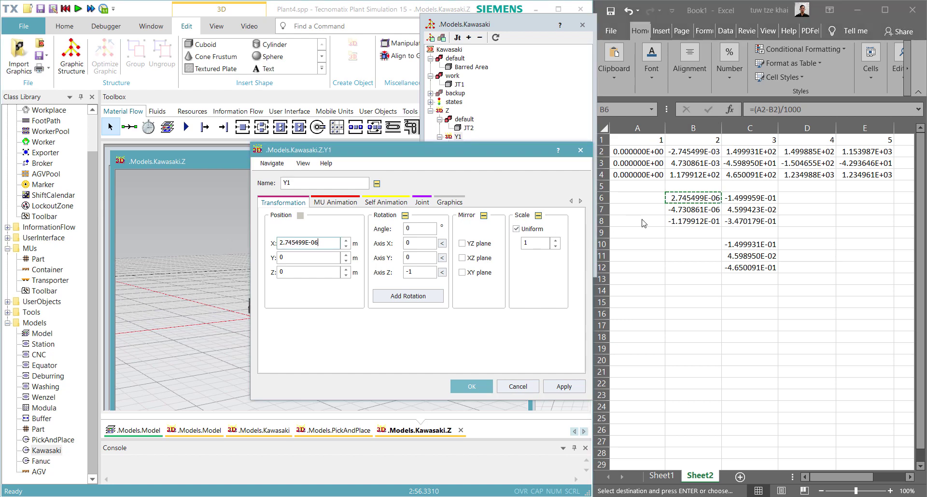
pyautogui.click(697, 211)
pyautogui.hotkey('ctrl', 'c')
pyautogui.doubleClick(300, 257)
pyautogui.hotkey('ctrl', 'v')
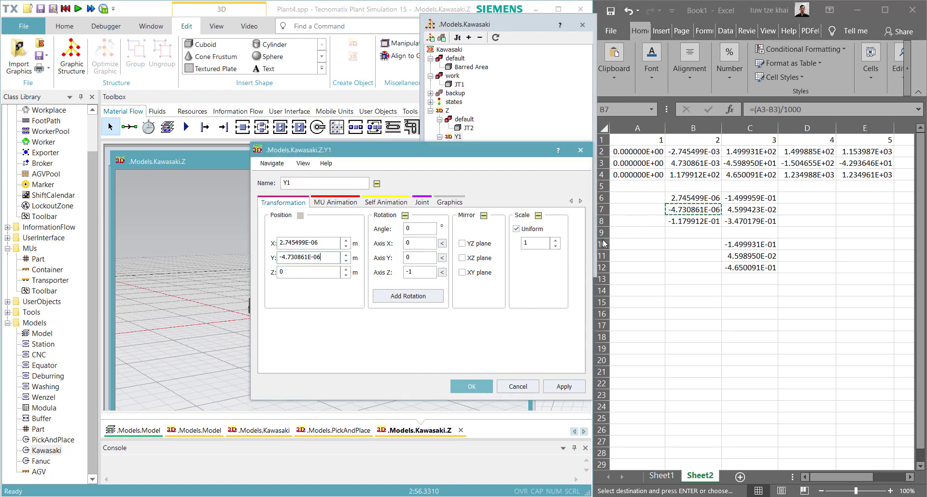
# - Set Y1's Z position to -1.179912E-01 m from cell B8 and confirm the properties
pyautogui.click(691, 222)
pyautogui.hotkey('ctrl', 'c')
pyautogui.doubleClick(300, 272)
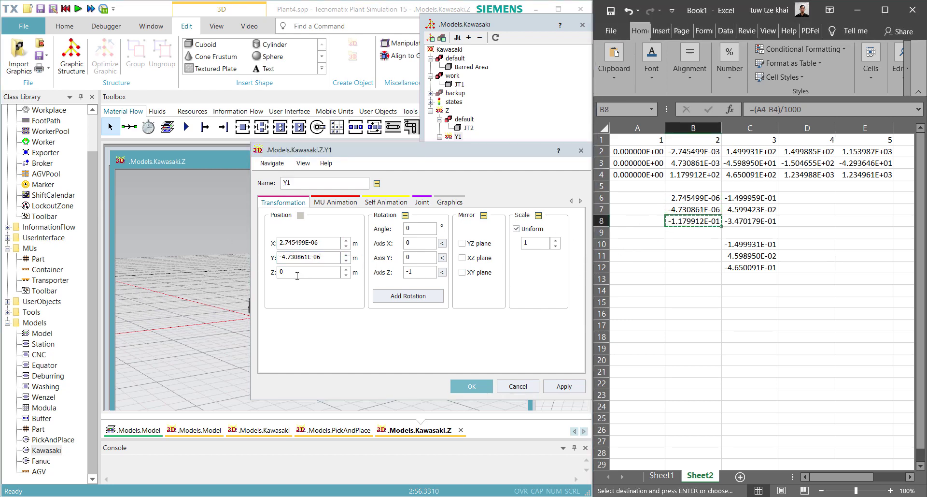
pyautogui.hotkey('ctrl', 'v')
pyautogui.click(470, 389)
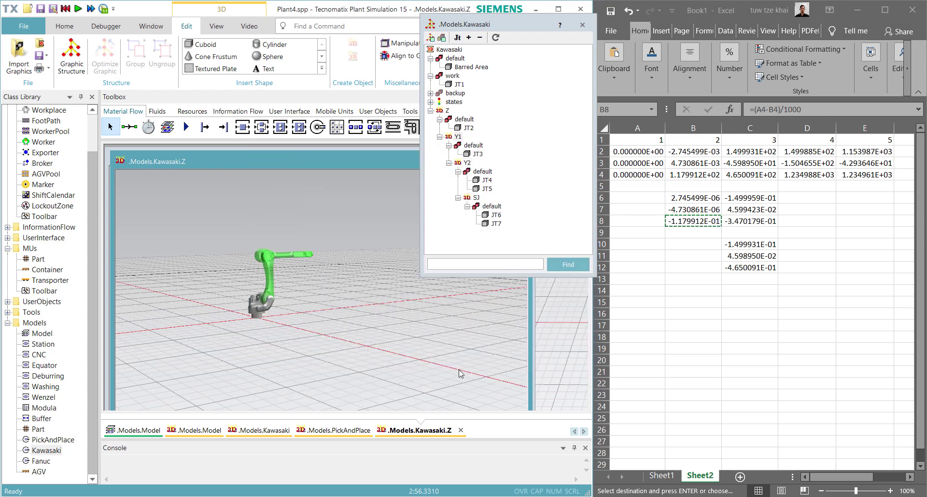
# - Inspect the arm's base, close the 3D window of Z and open animatable object Y1 in a new 3D window
pyautogui.scroll(10, 267, 313)
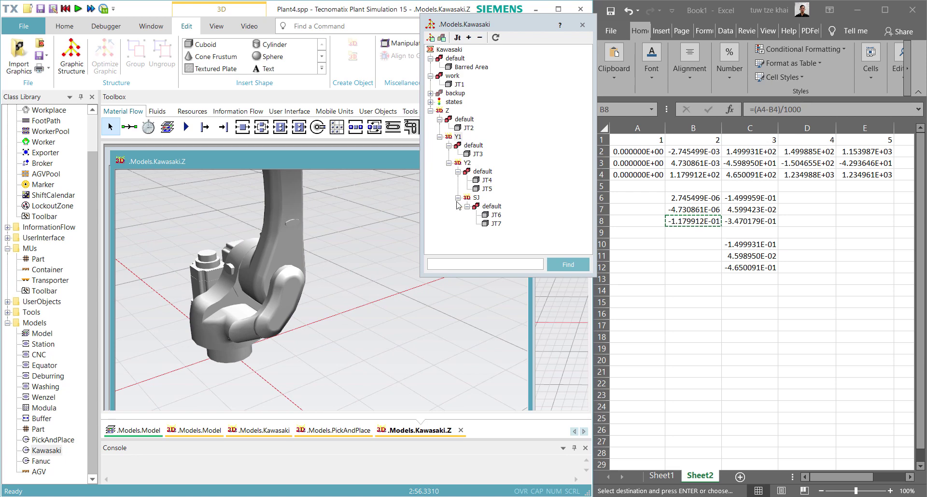
pyautogui.moveTo(367, 160); pyautogui.dragTo(233, 245)
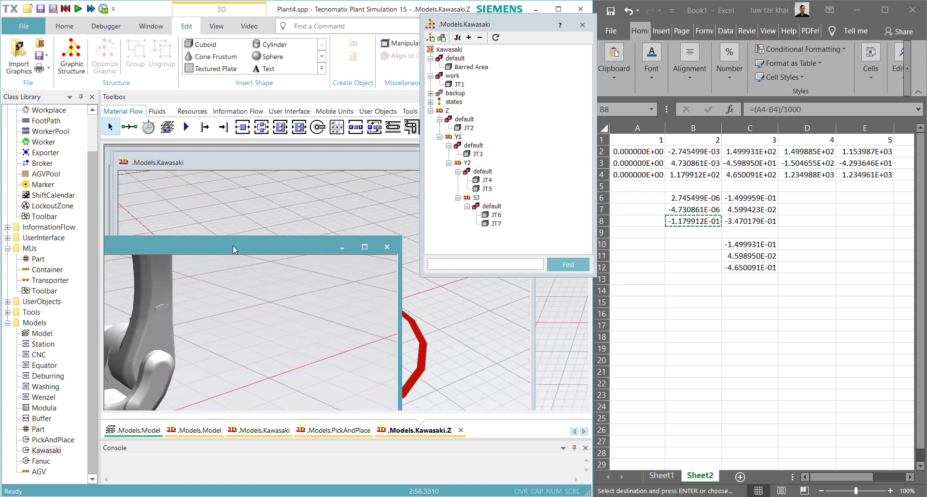
pyautogui.click(387, 247)
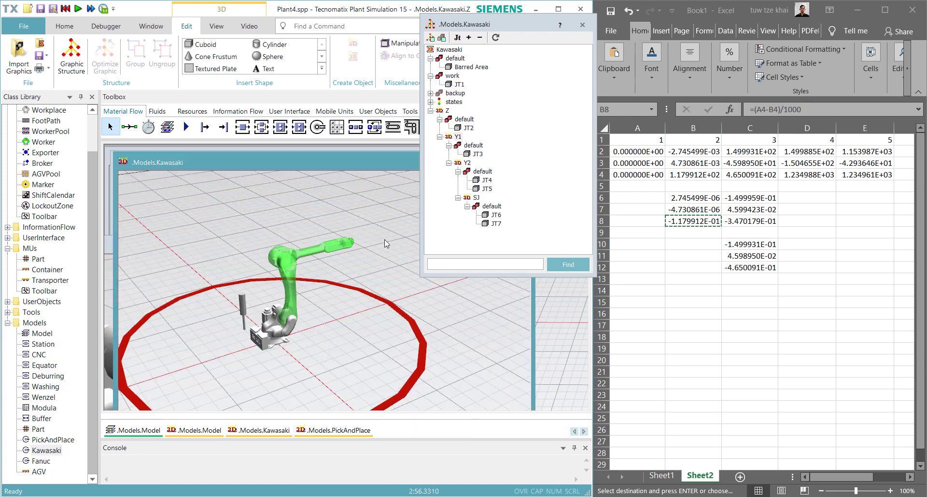
pyautogui.rightClick(457, 137)
pyautogui.click(500, 155)
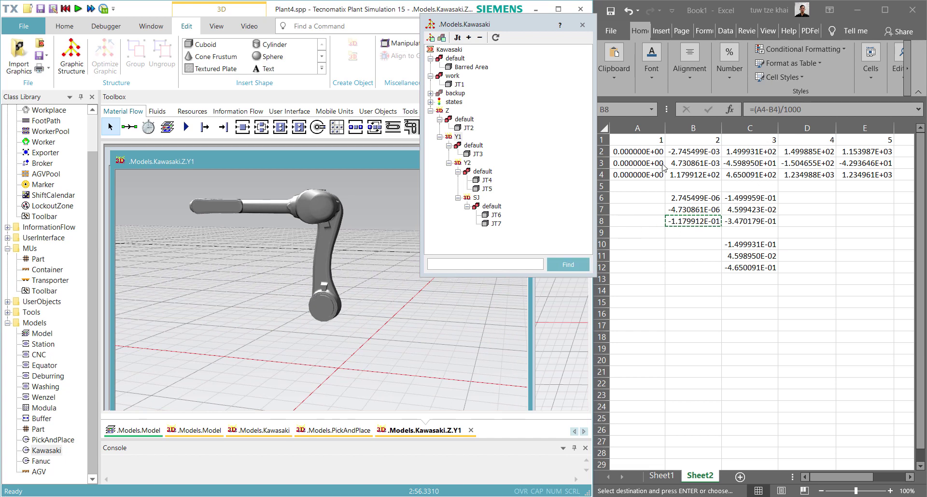
# - Check the offset formulas in cells C6 and C10 of the Excel coordinate sheet
pyautogui.click(748, 198)
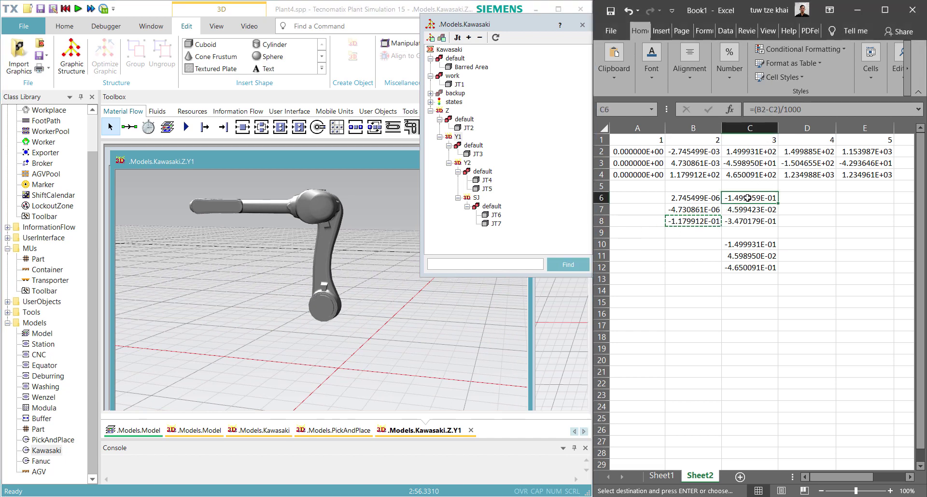
pyautogui.click(750, 243)
pyautogui.press('F2')
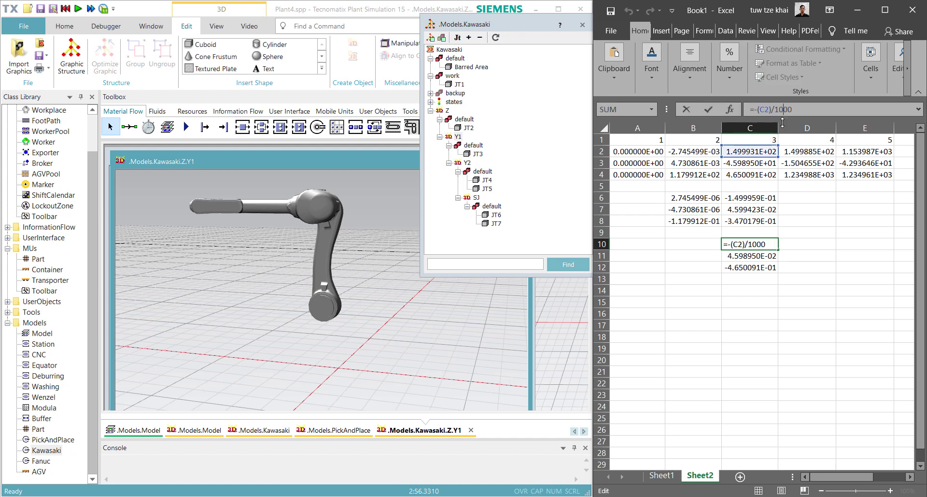
pyautogui.press('Escape')
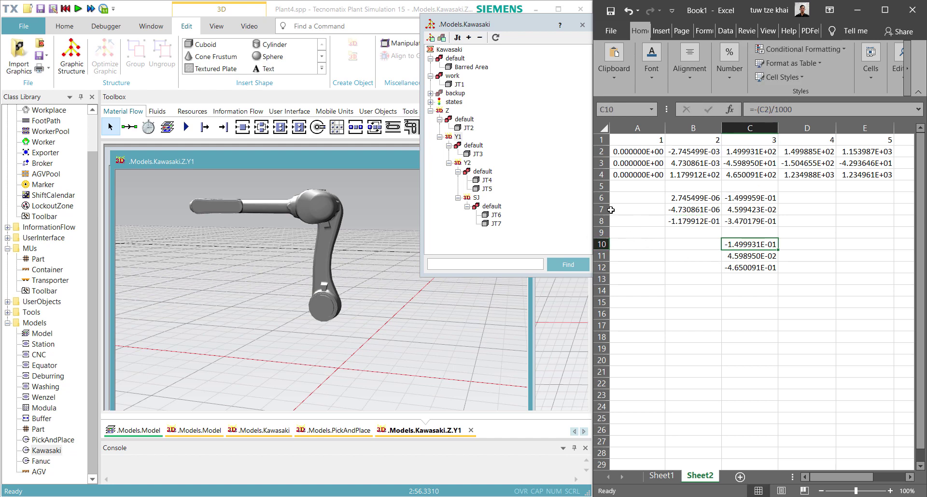
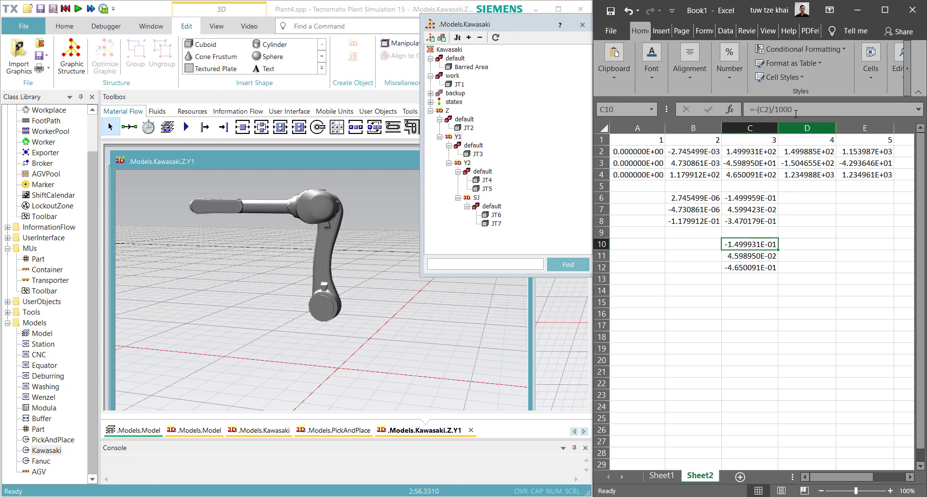
# - In the 3D properties of JT3 under Y1, set the X position to -1.499931E-01 m from cell C10
pyautogui.click(476, 155)
pyautogui.rightClick(476, 156)
pyautogui.click(505, 176)
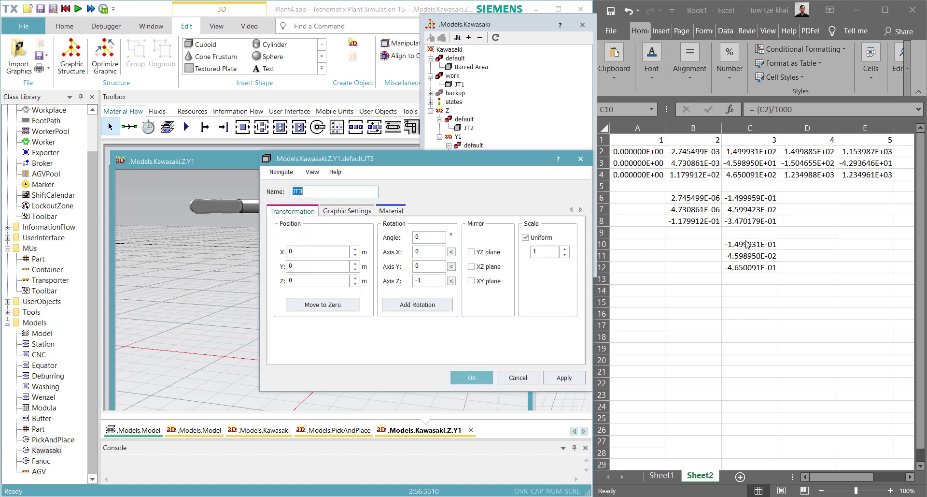
pyautogui.click(747, 244)
pyautogui.hotkey('ctrl', 'c')
pyautogui.click(313, 251)
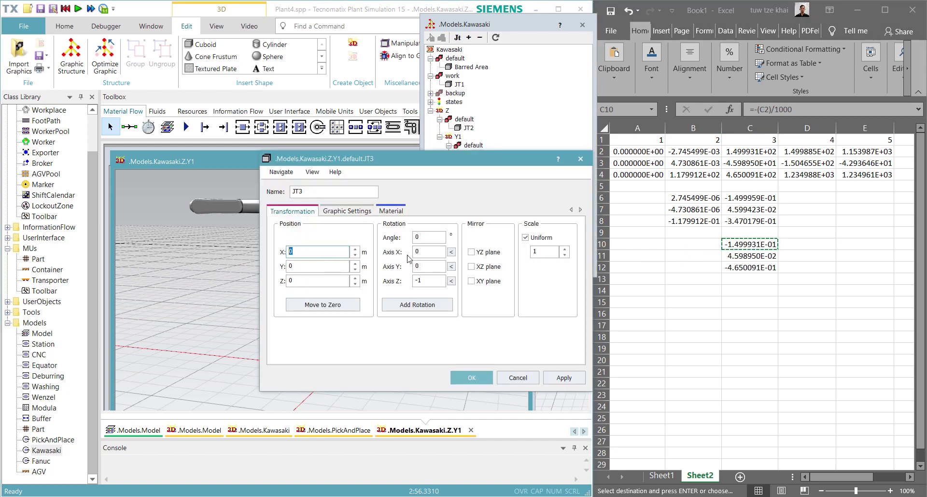
pyautogui.hotkey('ctrl', 'v')
# - Set JT3's Y position to 4.598950E-02 m and Z to -4.650091E-01 m from cells C11 and C12, and confirm
pyautogui.click(749, 256)
pyautogui.hotkey('ctrl', 'c')
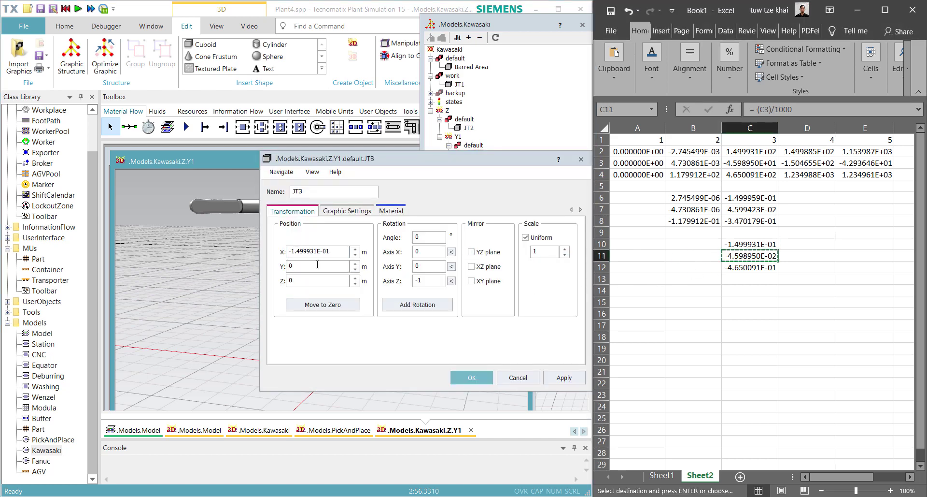
pyautogui.click(317, 264)
pyautogui.hotkey('ctrl', 'v')
pyautogui.click(749, 267)
pyautogui.hotkey('ctrl', 'c')
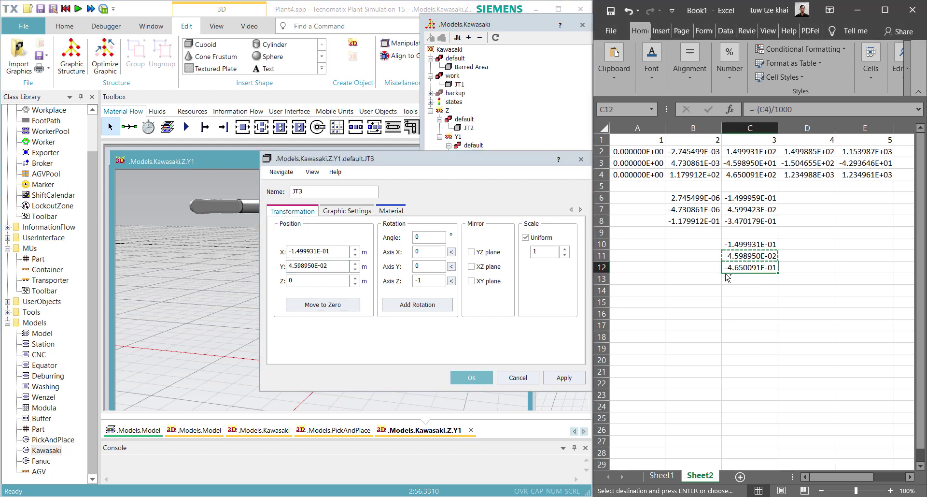
pyautogui.click(299, 280)
pyautogui.hotkey('ctrl', 'v')
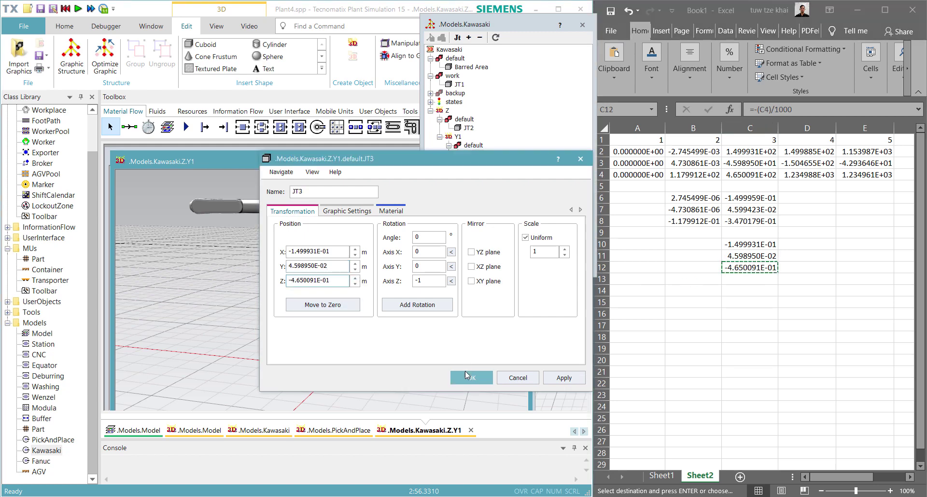
pyautogui.click(465, 377)
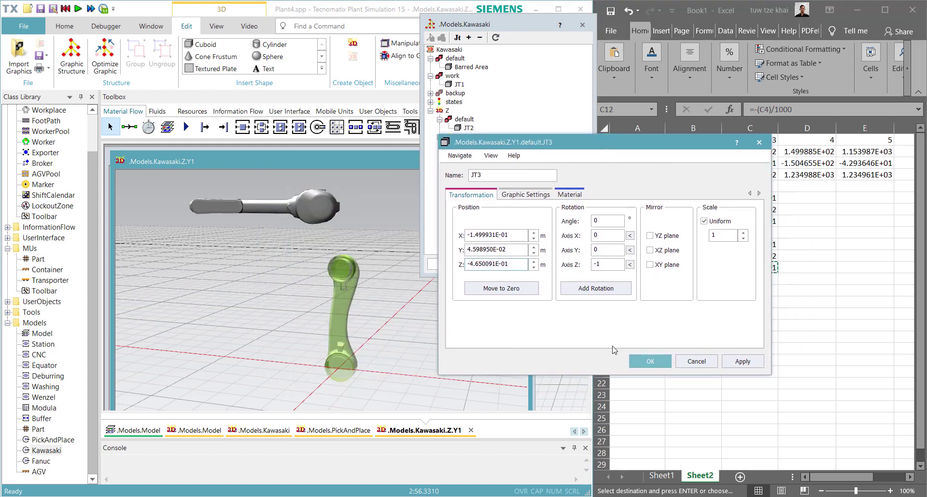
pyautogui.click(650, 360)
pyautogui.click(465, 338)
pyautogui.moveTo(426, 358); pyautogui.dragTo(434, 328, button='right')
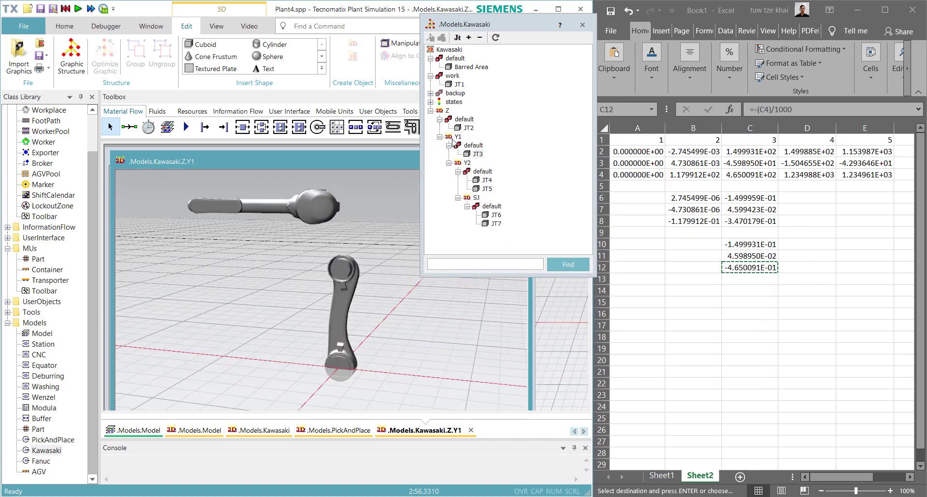
# - In the 3D properties of Y2 under Y1, set the X position to -1.499931E-01 m from cell C10
pyautogui.click(456, 138)
pyautogui.click(471, 153)
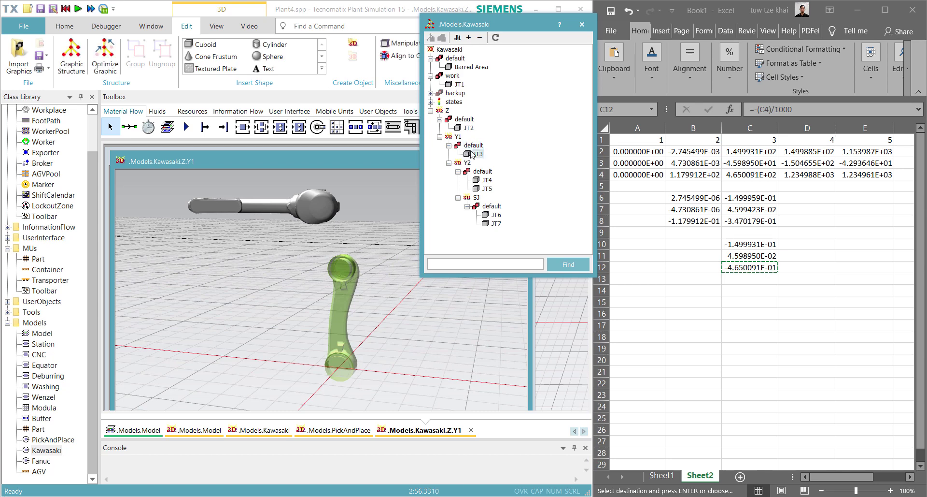
pyautogui.click(466, 163)
pyautogui.rightClick(465, 164)
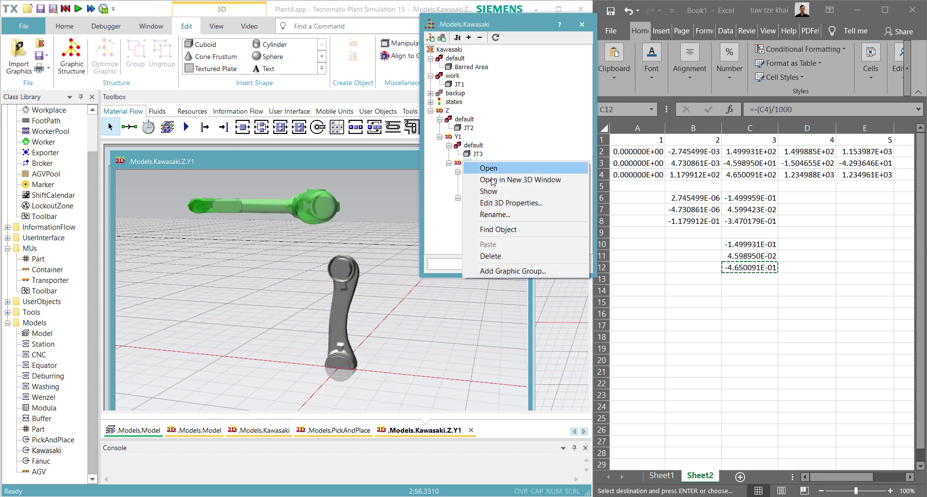
pyautogui.click(500, 203)
pyautogui.click(748, 244)
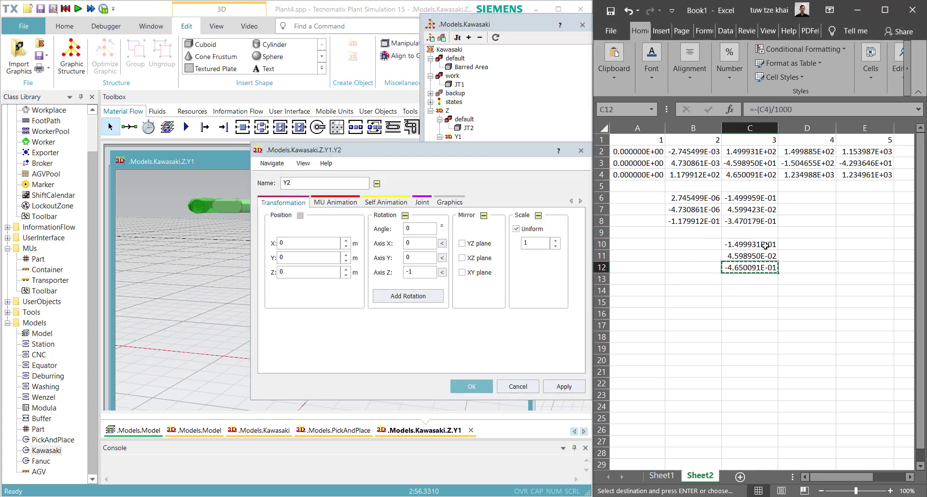
pyautogui.hotkey('ctrl', 'c')
pyautogui.click(278, 242)
pyautogui.hotkey('ctrl', 'v')
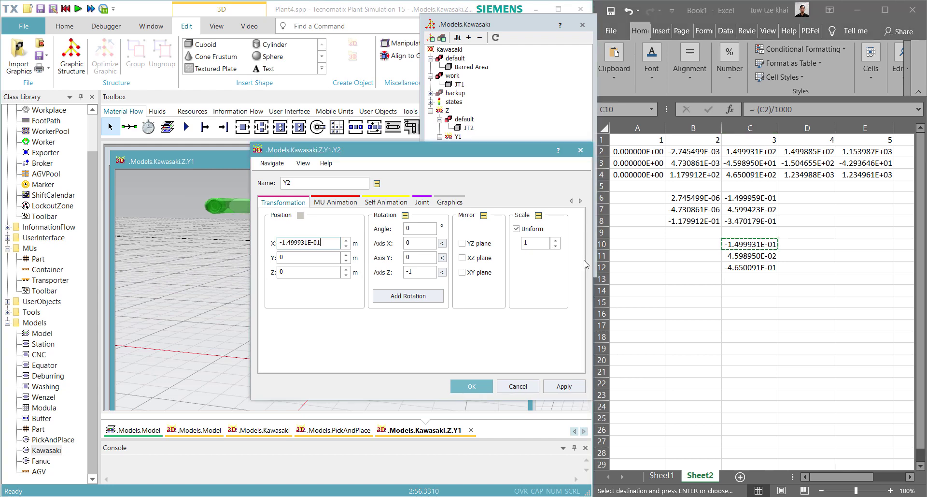
# - Set Y2's Y position to 4.598950E-02 m and Z to -4.650091E-01 m from cells C11 and C12, and confirm
pyautogui.click(749, 255)
pyautogui.hotkey('ctrl', 'c')
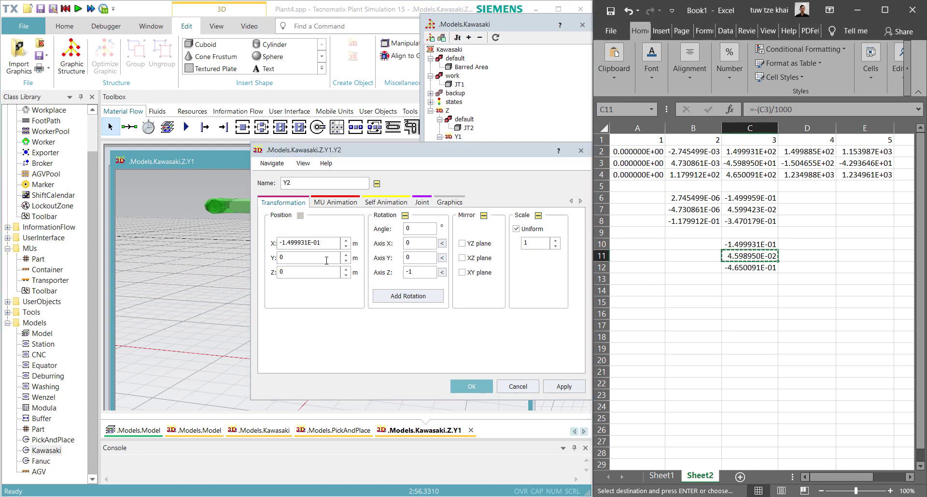
pyautogui.click(308, 257)
pyautogui.hotkey('ctrl', 'v')
pyautogui.click(748, 267)
pyautogui.hotkey('ctrl', 'c')
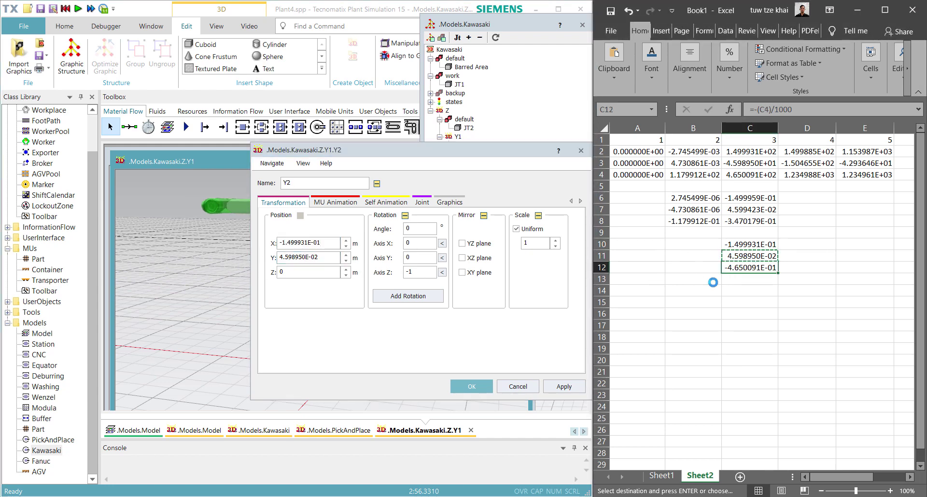
pyautogui.click(310, 272)
pyautogui.hotkey('ctrl', 'v')
pyautogui.click(485, 386)
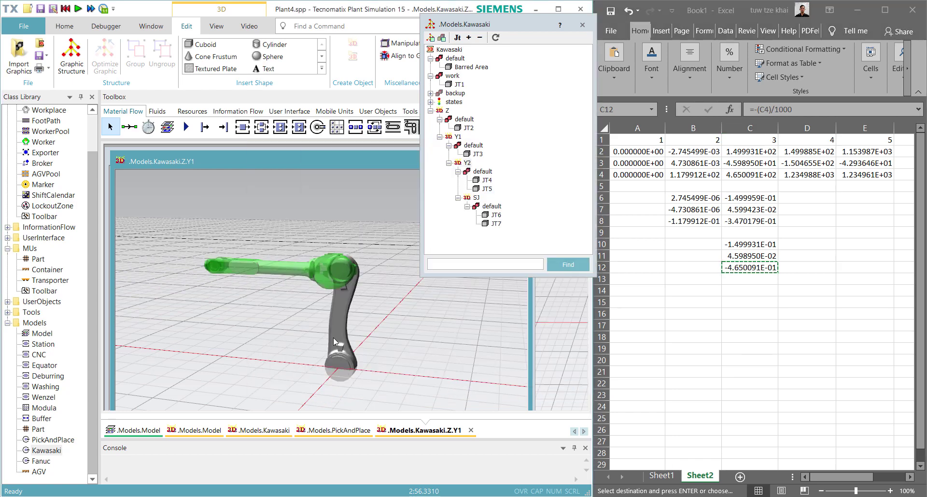
pyautogui.moveTo(441, 343)
pyautogui.mouseDown(button='middle')
pyautogui.moveTo(424, 331)
pyautogui.moveTo(449, 355)
pyautogui.moveTo(506, 366)
pyautogui.moveTo(457, 362)
pyautogui.moveTo(455, 333)
pyautogui.mouseUp(button='middle')
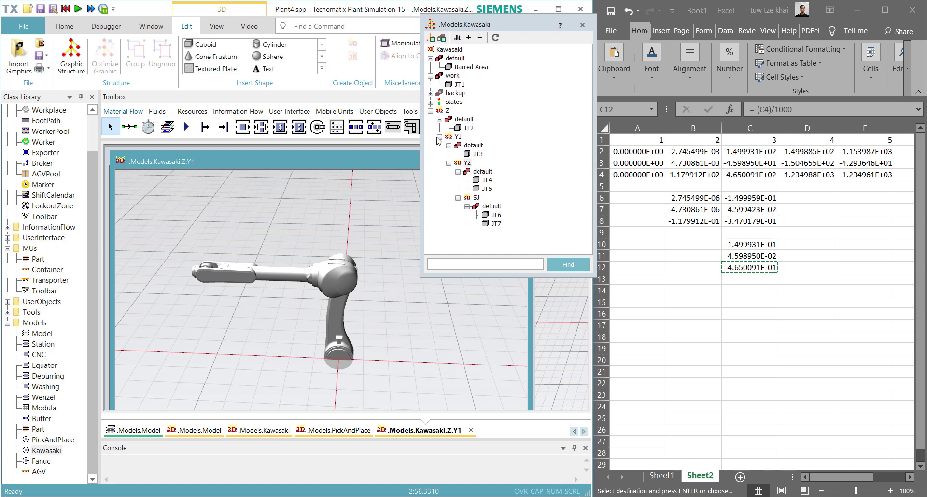
# - Close the 3D window of Y1 and check Y2's position in its 3D properties without changing anything
pyautogui.moveTo(372, 164); pyautogui.dragTo(345, 196)
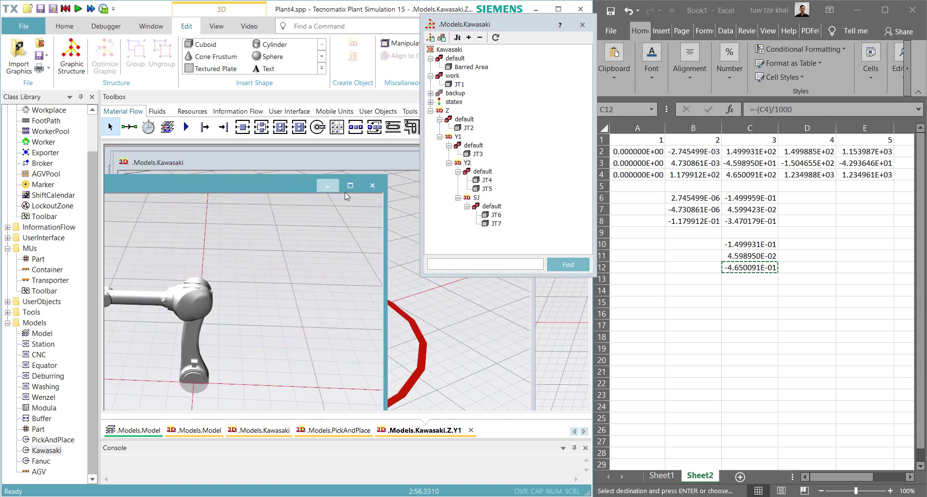
pyautogui.click(373, 186)
pyautogui.rightClick(466, 164)
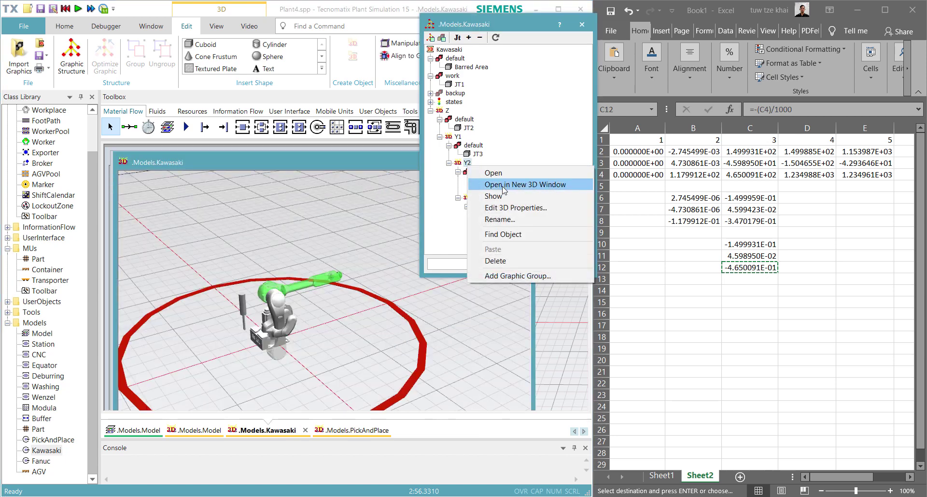
pyautogui.click(502, 207)
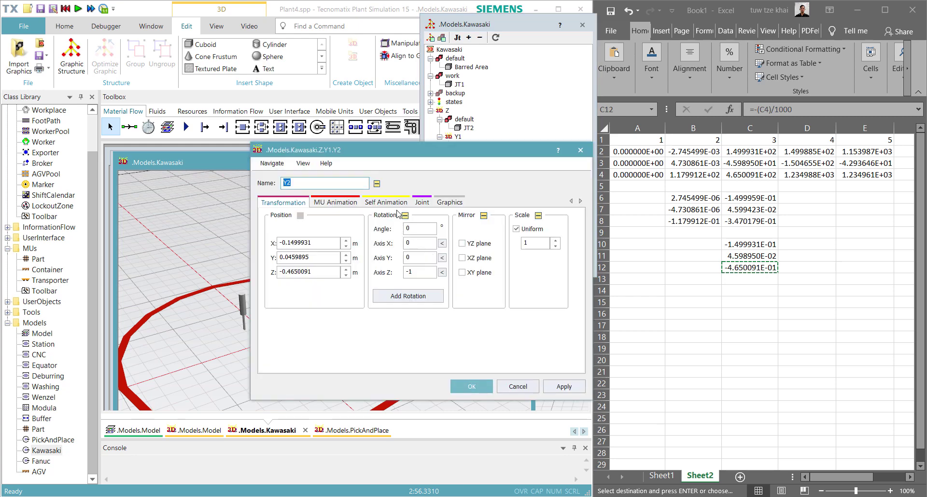
pyautogui.moveTo(425, 156); pyautogui.dragTo(477, 138)
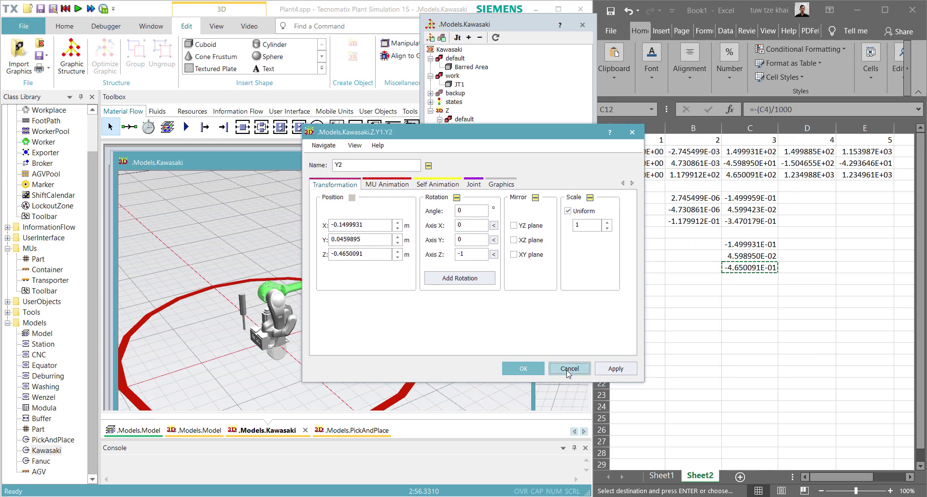
pyautogui.click(570, 368)
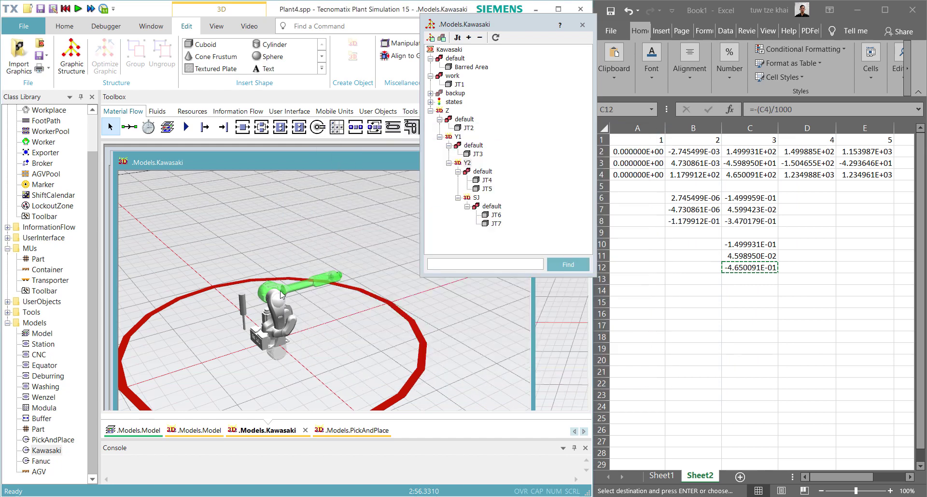
# - Examine which robot parts belong to Y2, Y1 and Z by highlighting each one in the Kawasaki model
pyautogui.scroll(3, 282, 295)
pyautogui.scroll(-3, 300, 283)
pyautogui.scroll(4, 299, 282)
pyautogui.moveTo(304, 290); pyautogui.dragTo(327, 272, button='right')
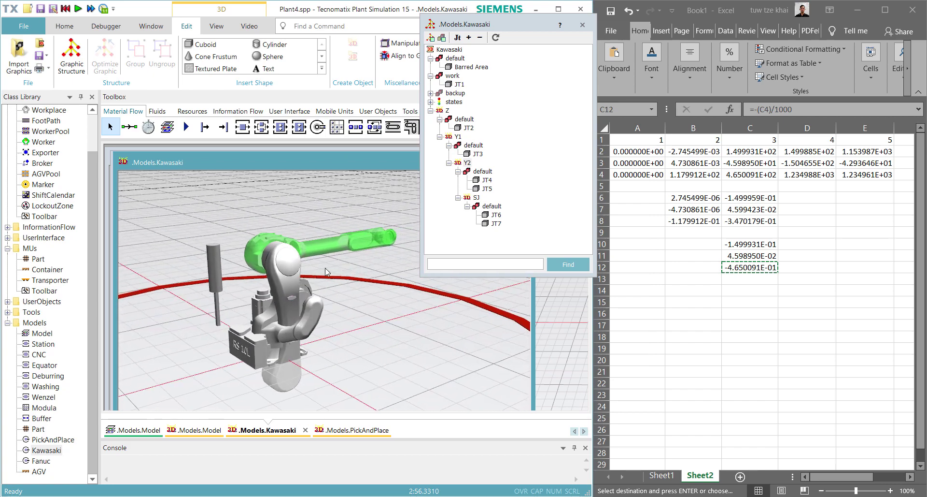
pyautogui.click(464, 164)
pyautogui.click(457, 138)
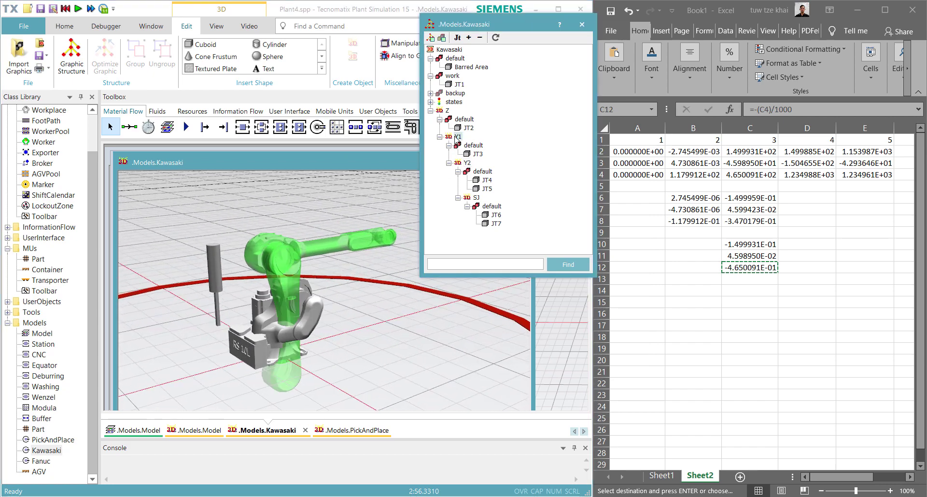
pyautogui.click(447, 111)
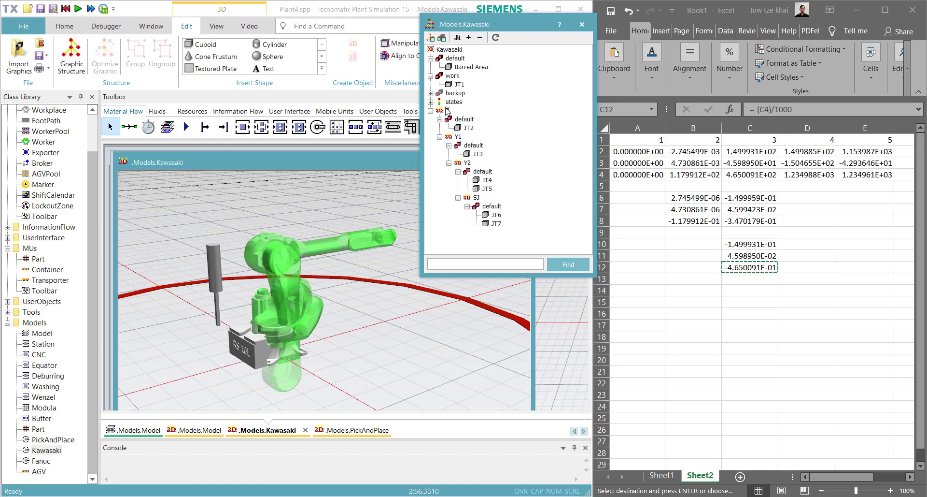
# - Open the 3D properties of Y1 and place the dialog clear of the graphic structure and the coordinate sheet
pyautogui.click(457, 137)
pyautogui.rightClick(458, 138)
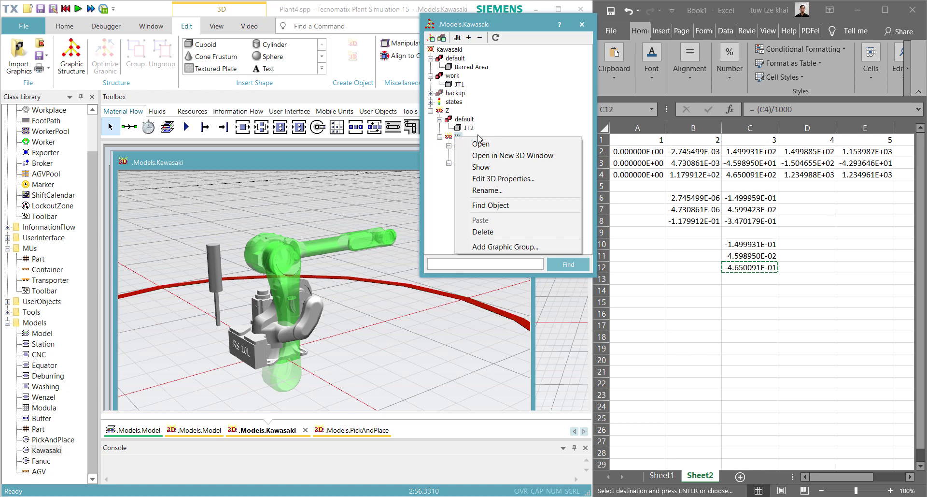
pyautogui.click(502, 178)
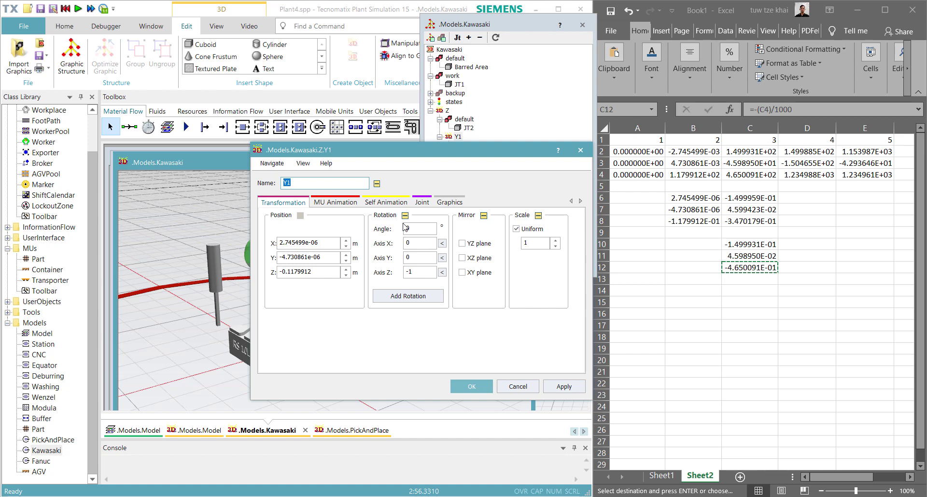
pyautogui.moveTo(412, 151); pyautogui.dragTo(517, 227)
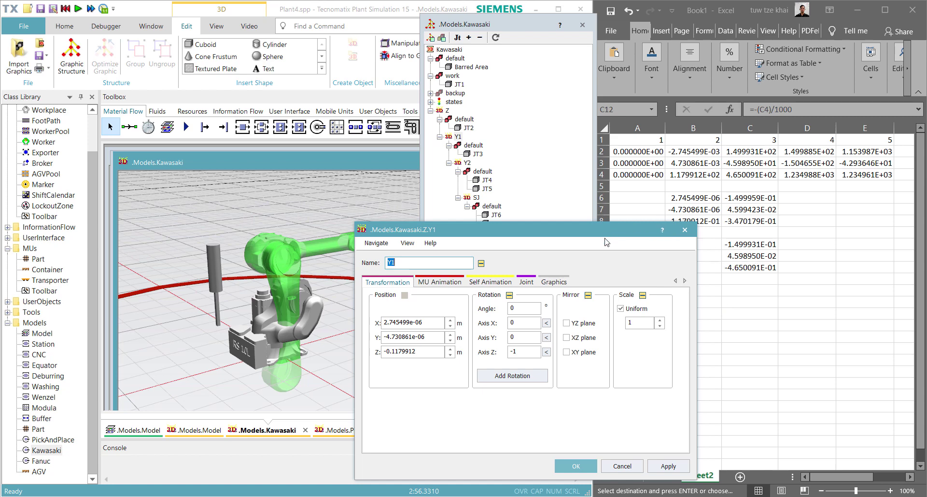
pyautogui.moveTo(585, 235); pyautogui.dragTo(548, 303)
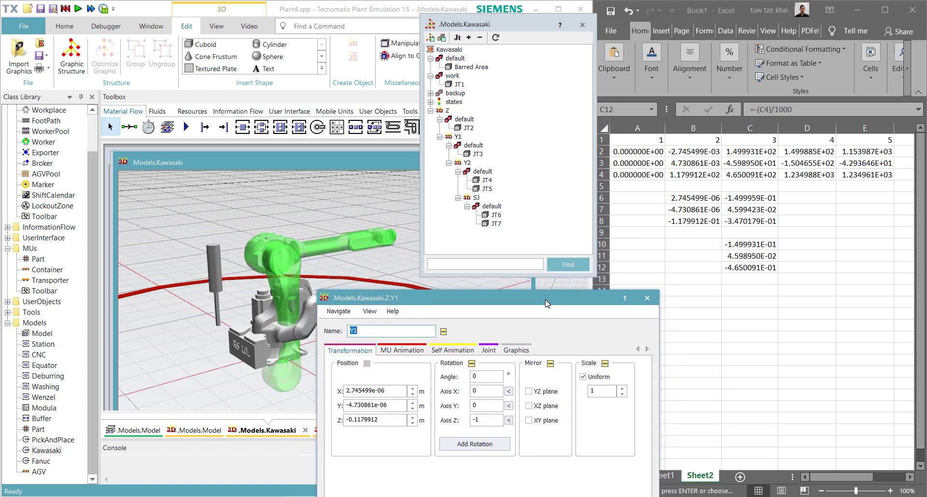
# - In the Excel sheet, enter the formula =B6+C10 in cell B10 and fill it down to B12
pyautogui.click(749, 245)
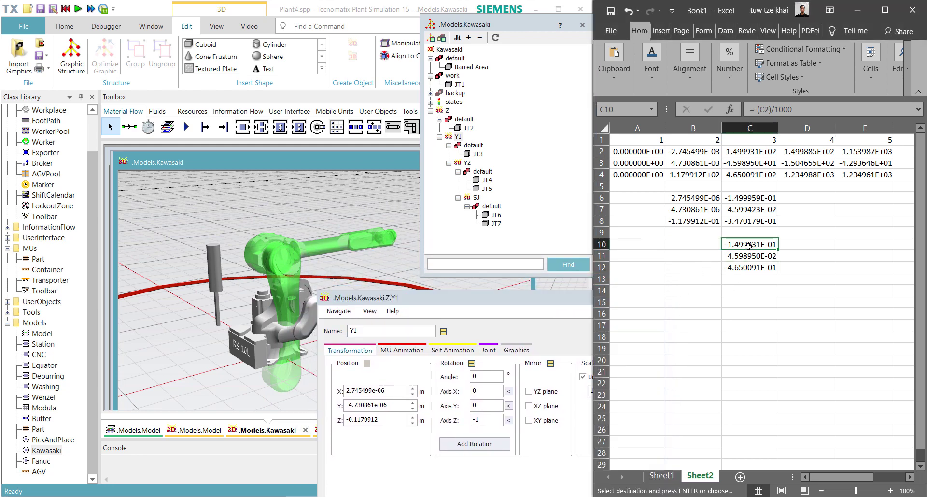
pyautogui.click(707, 241)
pyautogui.write('=')
pyautogui.click(705, 197)
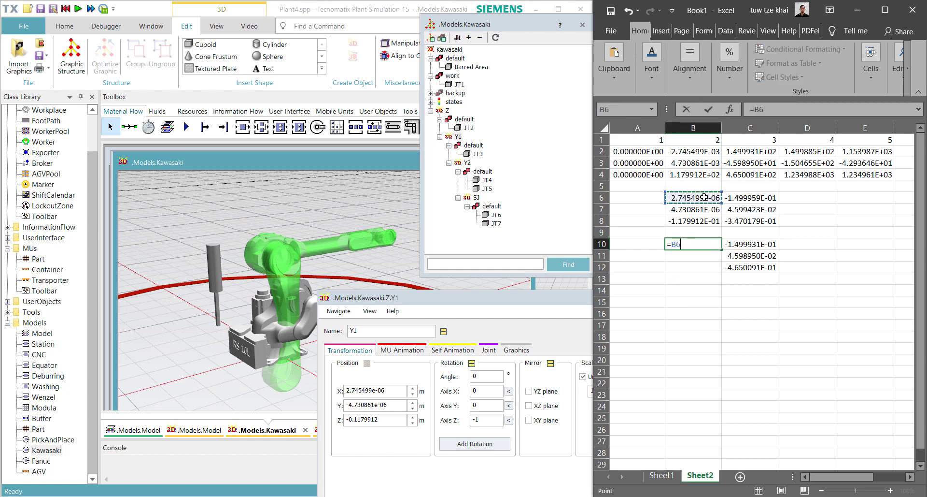
pyautogui.write('+')
pyautogui.click(746, 246)
pyautogui.press('Return')
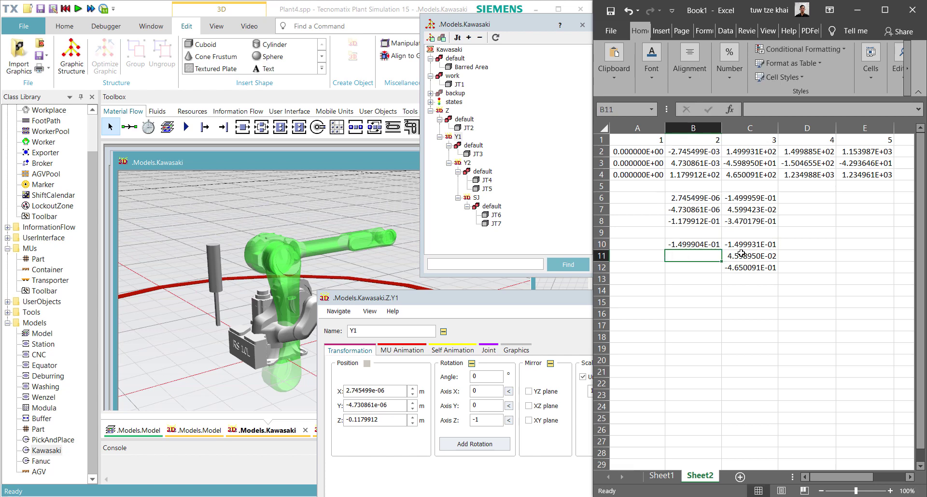
pyautogui.click(716, 244)
pyautogui.moveTo(721, 272); pyautogui.dragTo(721, 271)
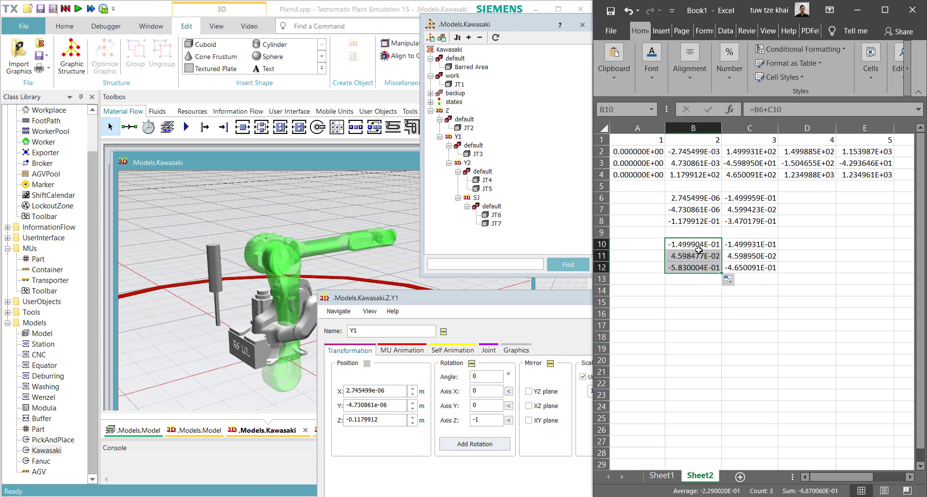
# - Set Y1's X position to -1.499904E-01 m from cell B10
pyautogui.click(694, 243)
pyautogui.hotkey('ctrl', 'c')
pyautogui.tripleClick(388, 389)
pyautogui.hotkey('ctrl', 'v')
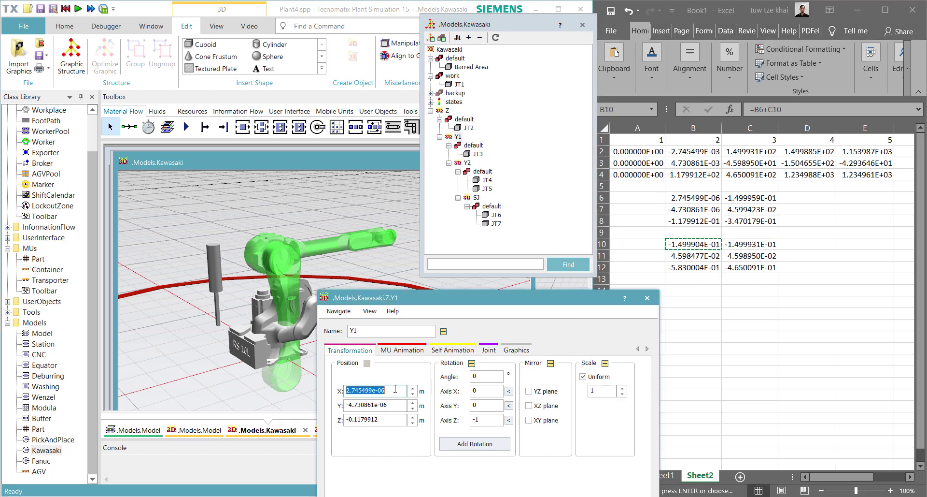
pyautogui.press('Return')
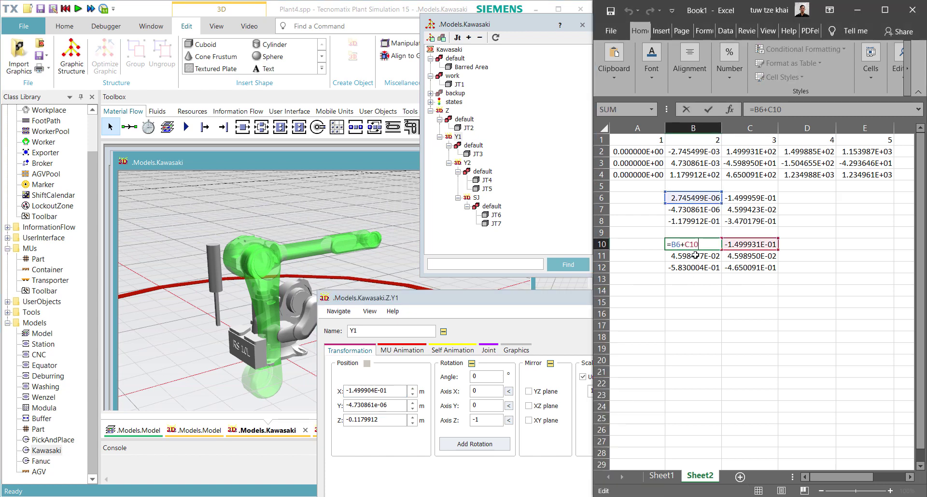
# - Set Y1's Y position to 4.598477E-02 m from cell B11
pyautogui.click(696, 255)
pyautogui.hotkey('ctrl', 'c')
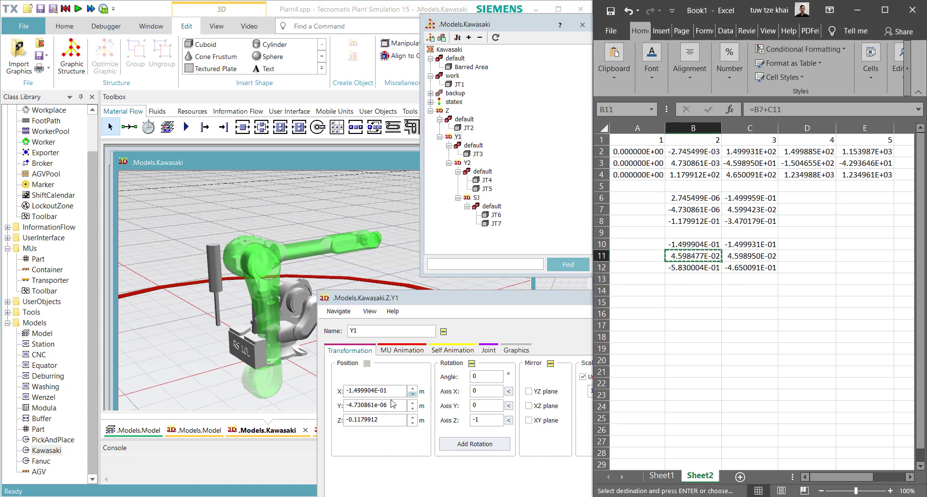
pyautogui.click(392, 405)
pyautogui.tripleClick(392, 405)
pyautogui.hotkey('ctrl', 'v')
pyautogui.press('Return')
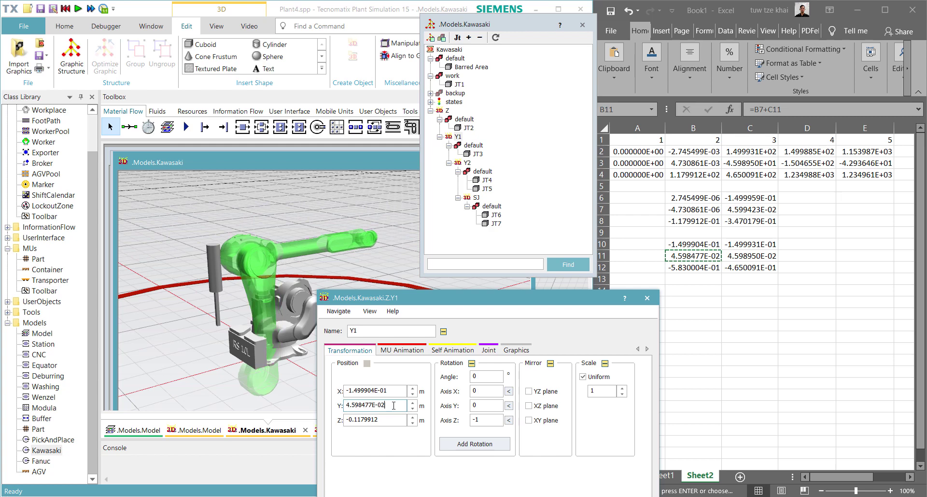
# - Try setting Y1's Z position to -5.830004E-01 m from cell B12 and leave its 3D properties
pyautogui.click(690, 270)
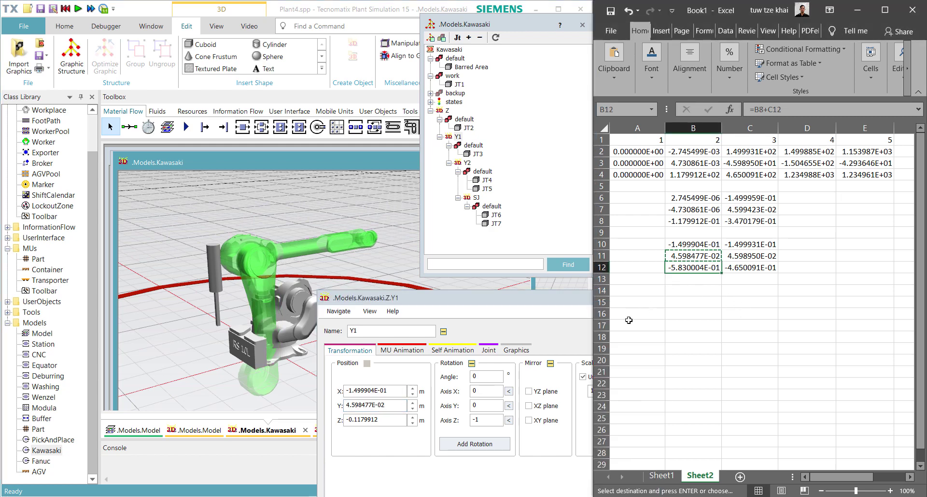
pyautogui.hotkey('ctrl', 'c')
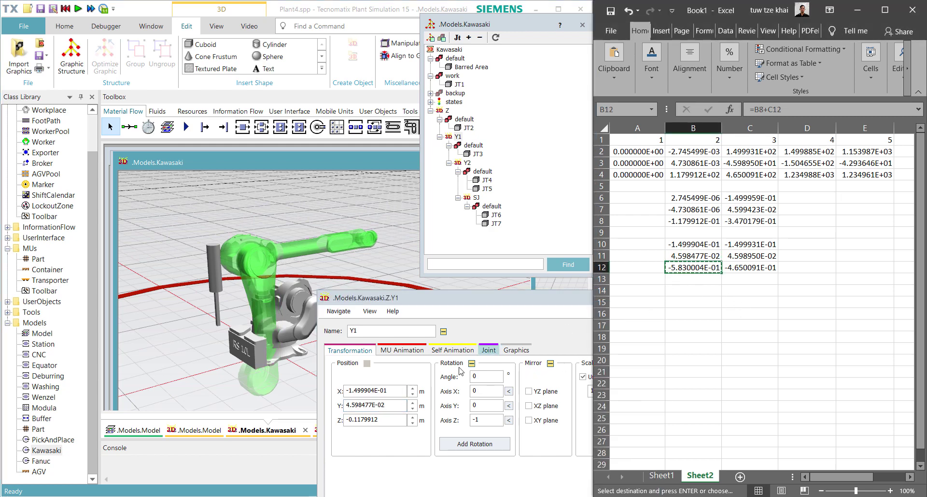
pyautogui.click(380, 420)
pyautogui.hotkey('ctrl', 'a')
pyautogui.hotkey('ctrl', 'v')
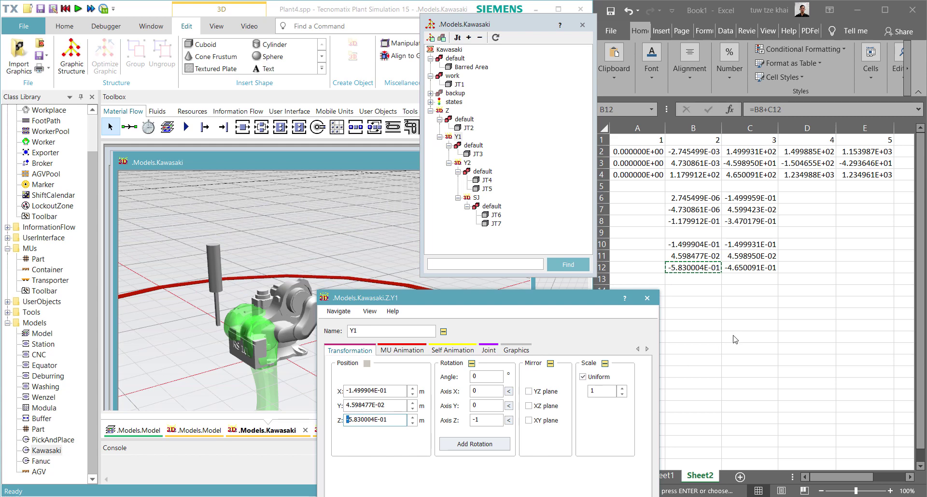
pyautogui.press('Return')
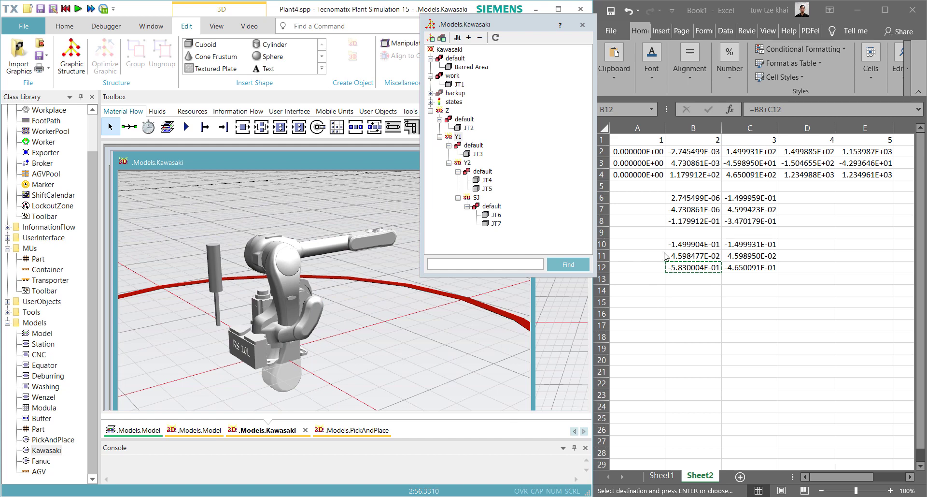
# - Check the Excel formulas behind Y1's coordinates in cells B10, B6, C10 and C11
pyautogui.click(683, 243)
pyautogui.click(682, 243)
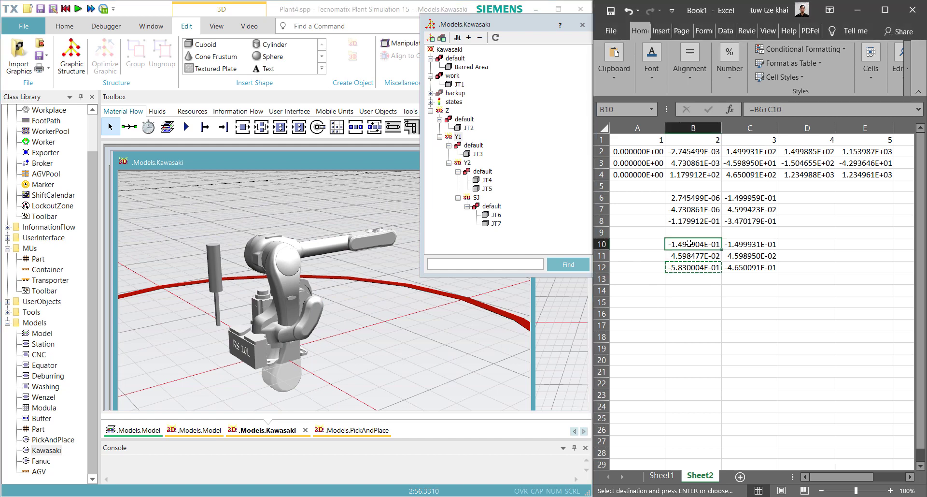
pyautogui.press('Return')
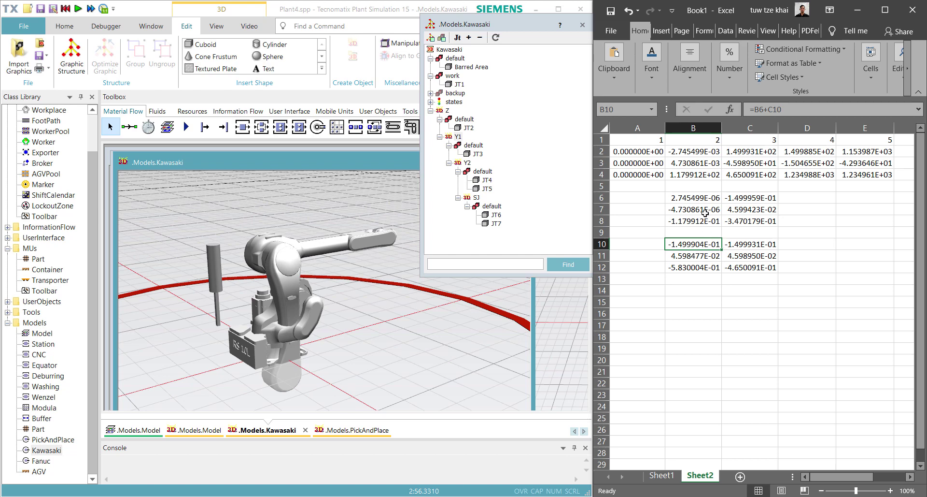
pyautogui.click(703, 198)
pyautogui.click(766, 245)
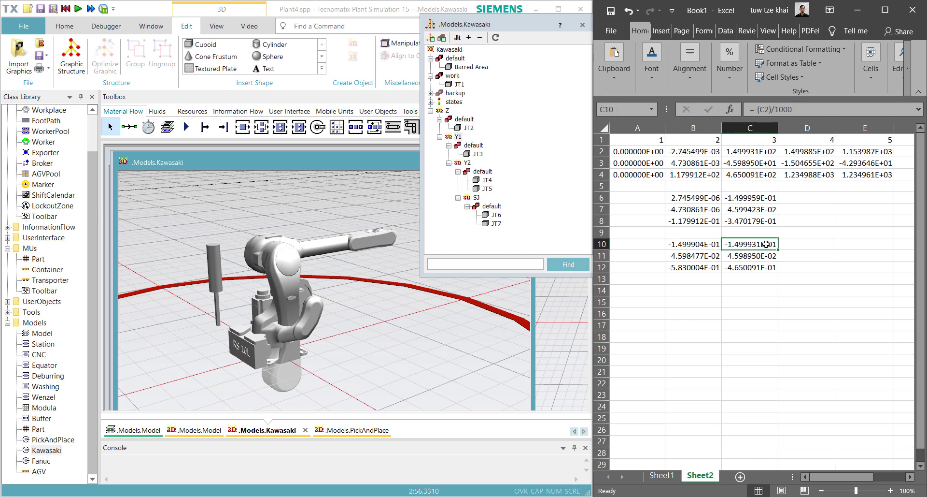
pyautogui.click(749, 256)
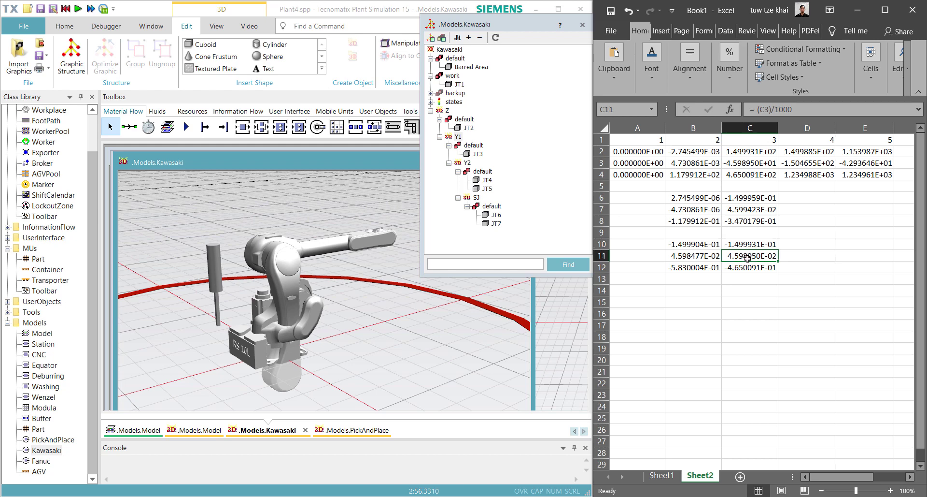
pyautogui.click(689, 245)
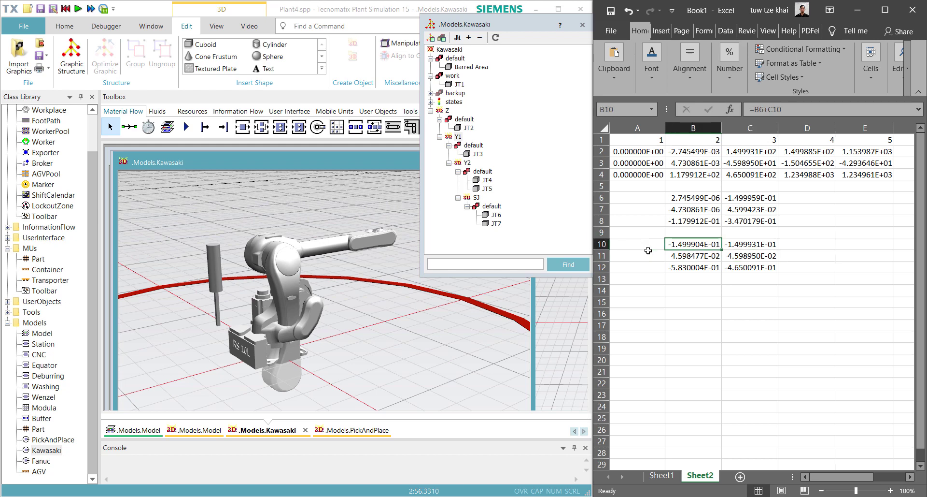
# - Highlight Y2 and Y1 in the graphic structure and reopen the 3D properties of Y1
pyautogui.click(466, 163)
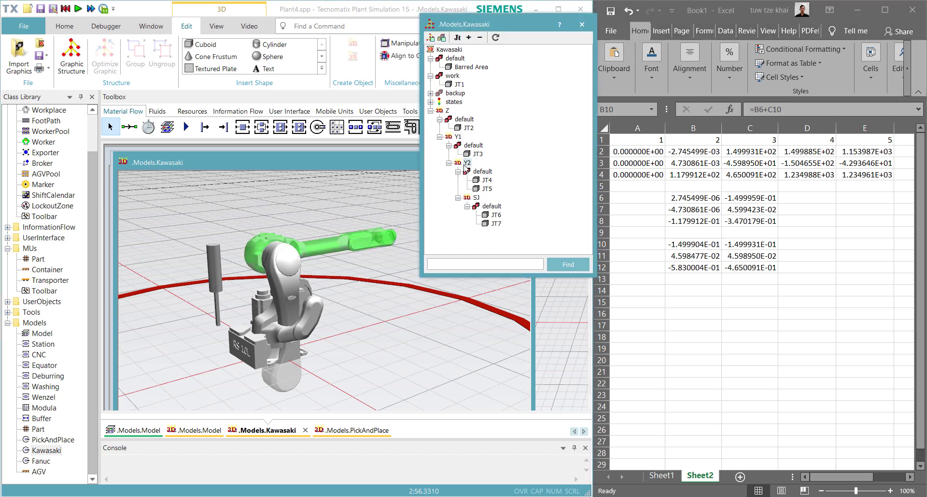
pyautogui.click(455, 138)
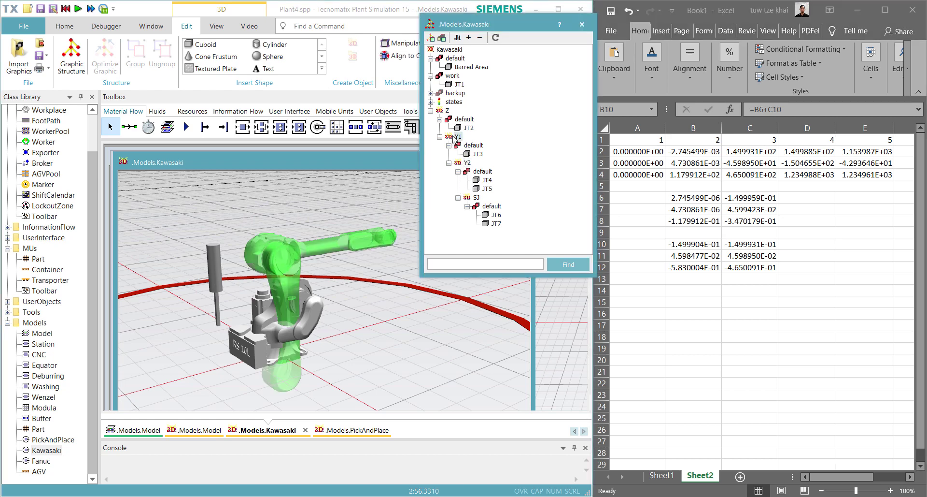
pyautogui.rightClick(455, 138)
pyautogui.click(488, 178)
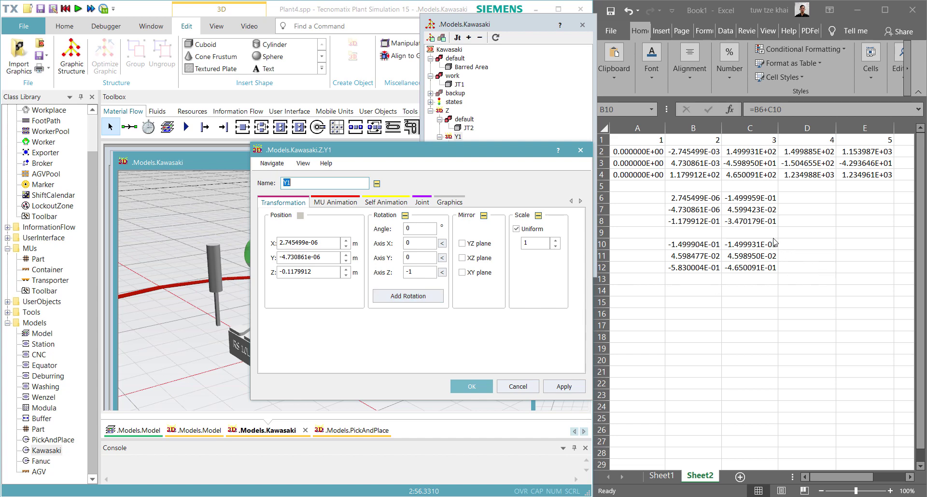
# - In the Excel sheet, enter the formula =B6-C10 in cell B14 and fill it down to B16
pyautogui.click(766, 245)
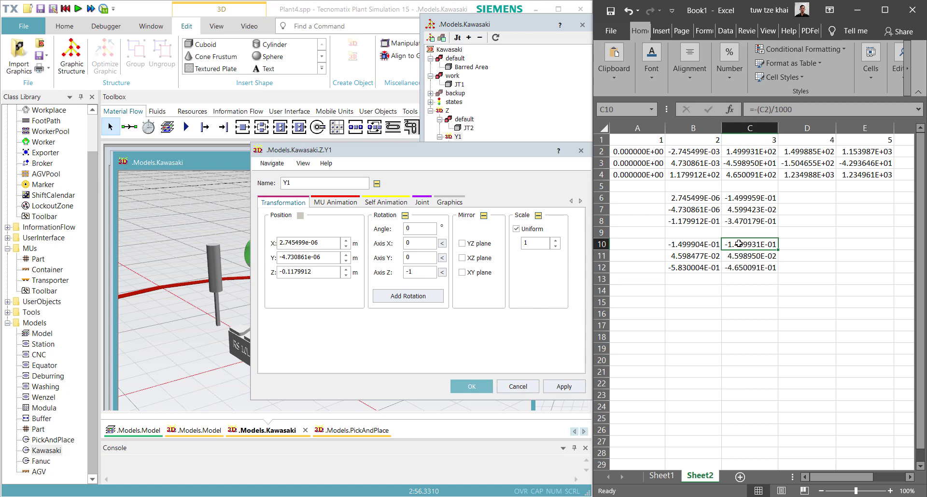
pyautogui.click(687, 292)
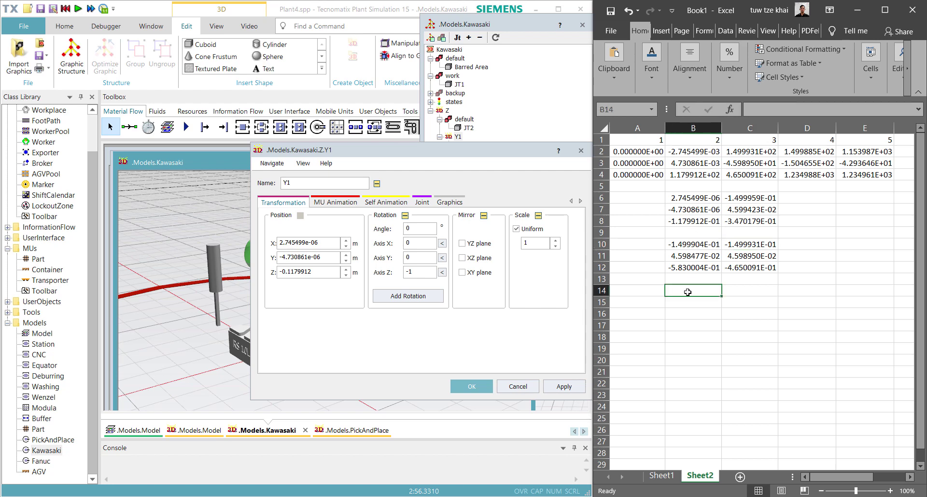
pyautogui.write('=')
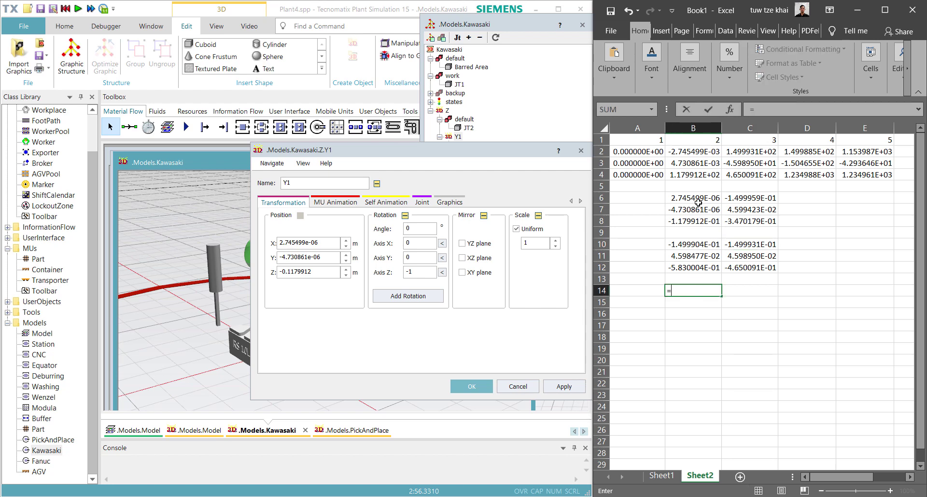
pyautogui.click(696, 199)
pyautogui.write('-')
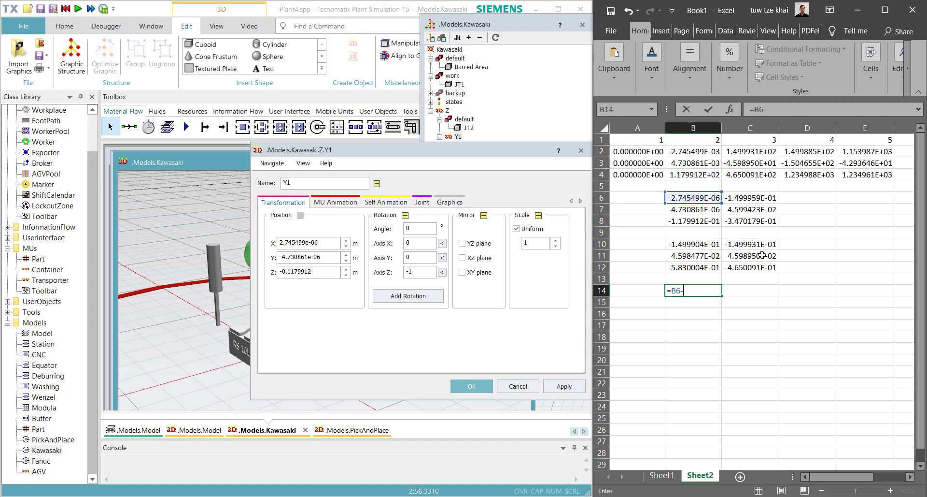
pyautogui.click(759, 247)
pyautogui.press('Return')
pyautogui.click(695, 290)
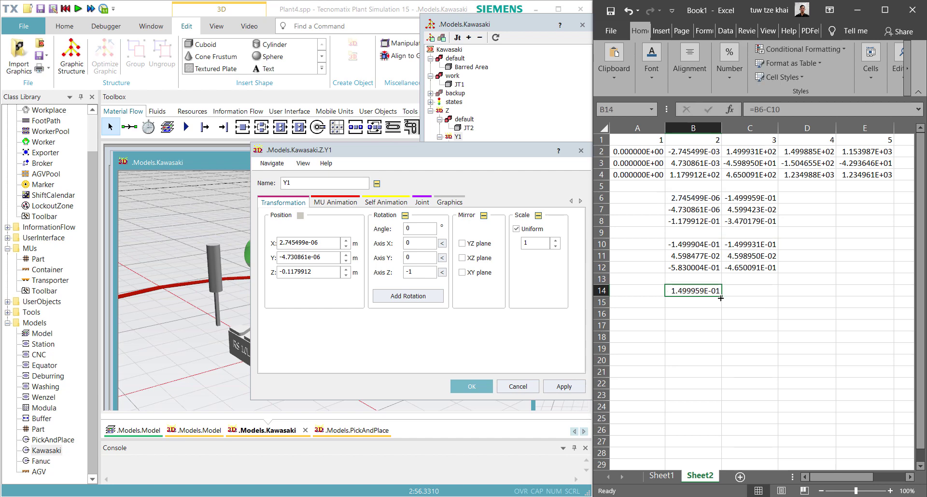
pyautogui.moveTo(722, 296); pyautogui.dragTo(719, 319)
# - Set Y1's X position to 1.499959E-01 m and its Y position to -4.599423E-02 m from cells B14 and B15
pyautogui.click(690, 290)
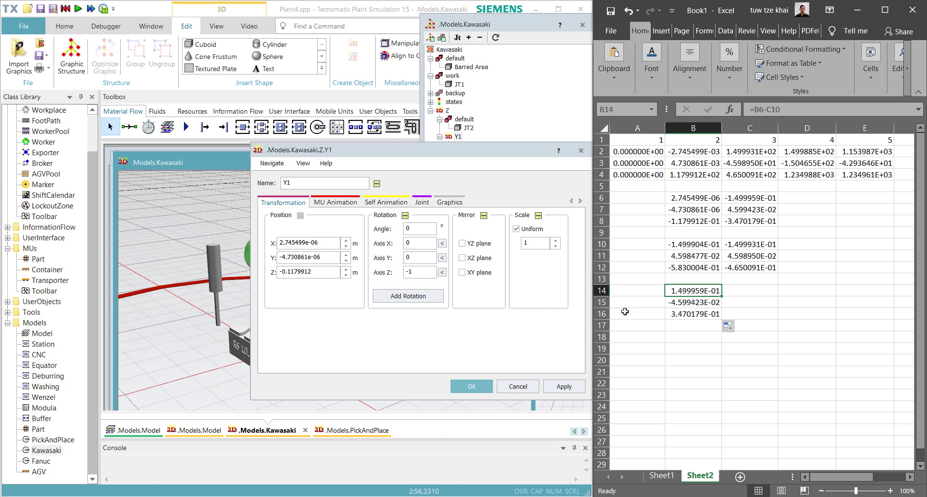
pyautogui.hotkey('ctrl', 'c')
pyautogui.doubleClick(322, 242)
pyautogui.hotkey('ctrl', 'v')
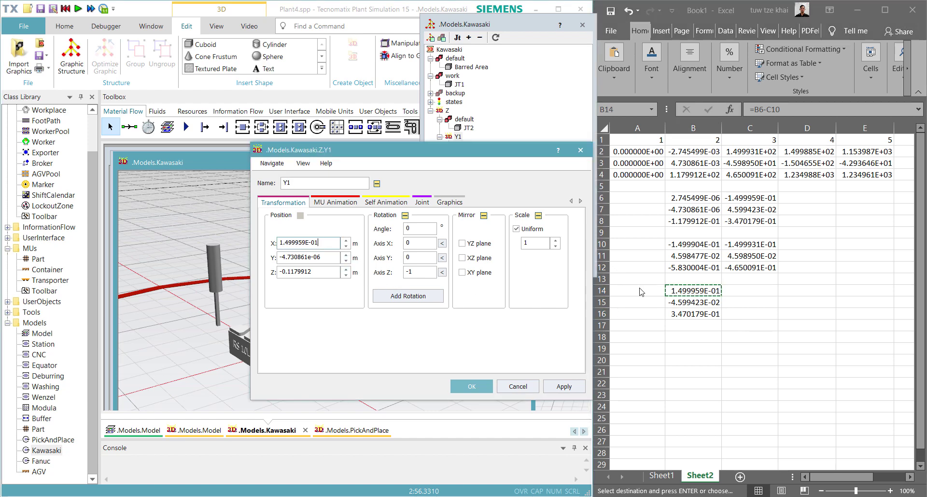
pyautogui.click(680, 305)
pyautogui.hotkey('ctrl', 'c')
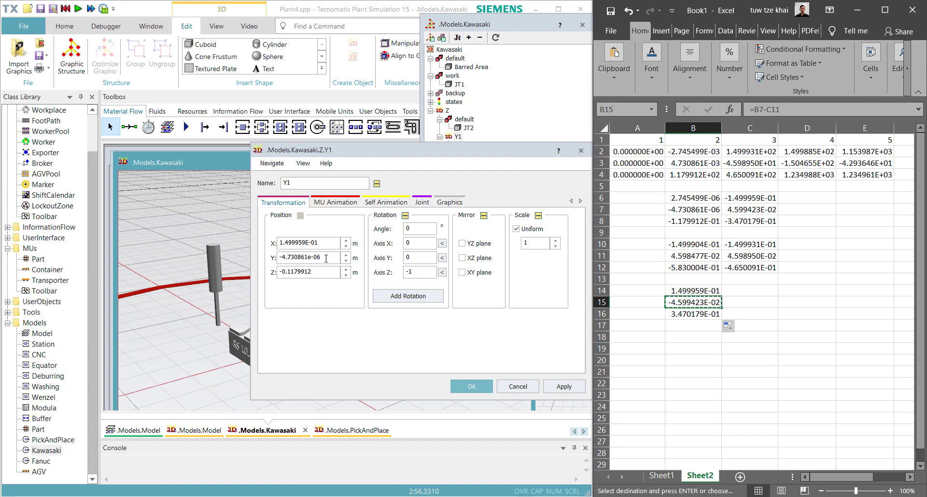
pyautogui.doubleClick(322, 257)
pyautogui.hotkey('ctrl', 'v')
# - Set Y1's Z position to 3.470179E-01 m from cell B16 and accept the new position
pyautogui.click(692, 314)
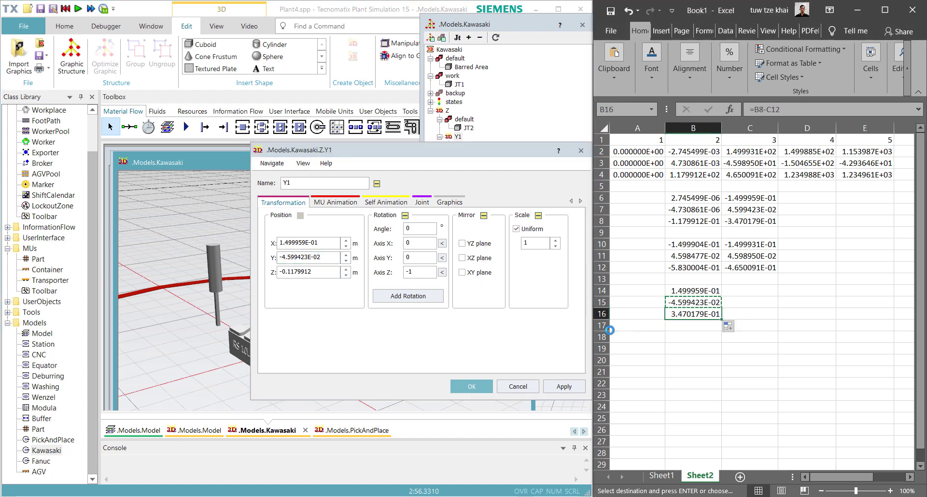
pyautogui.hotkey('ctrl', 'c')
pyautogui.doubleClick(309, 272)
pyautogui.hotkey('ctrl', 'v')
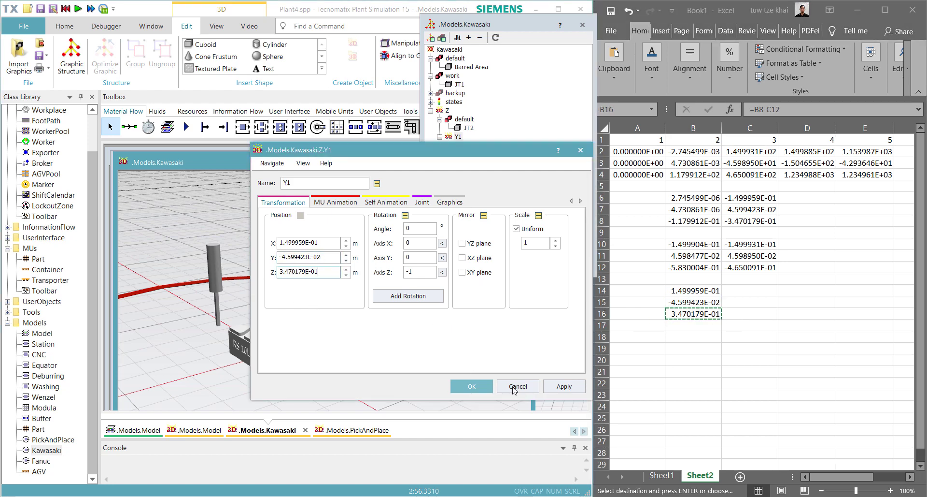
pyautogui.click(468, 387)
pyautogui.scroll(-3, 287, 370)
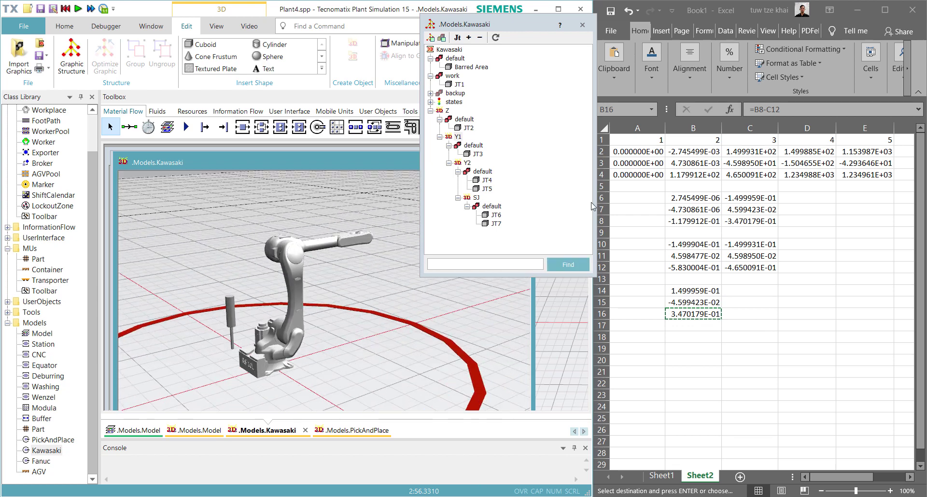
# - Open Y1 on its own in a 3D view, inspect its placement relative to the origin, and close the view
pyautogui.click(458, 138)
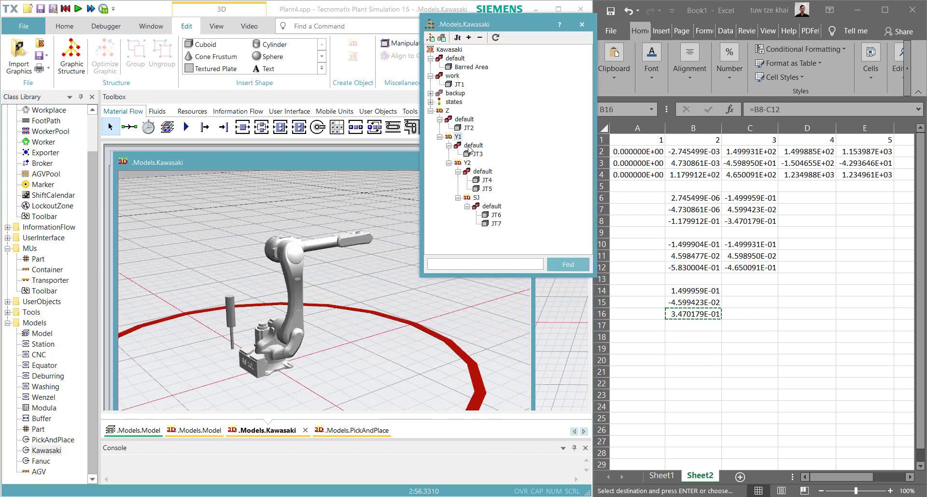
pyautogui.click(458, 138)
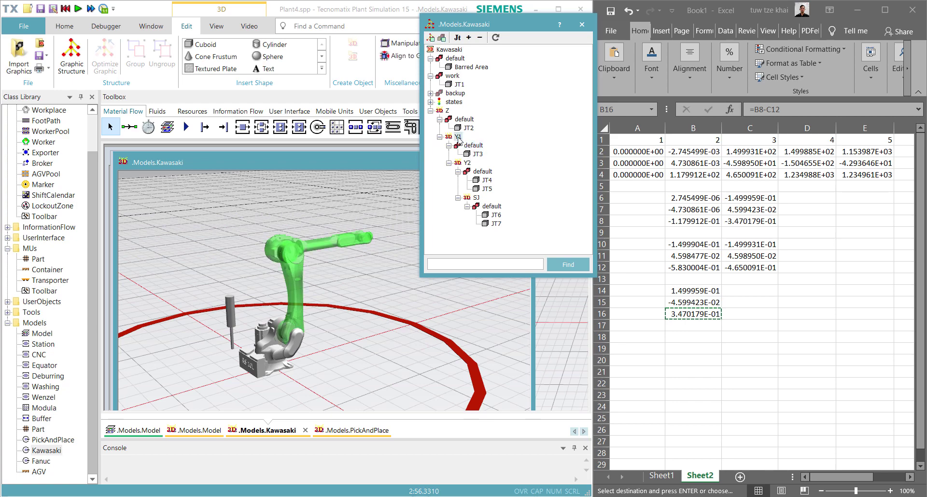
pyautogui.rightClick(458, 139)
pyautogui.click(483, 153)
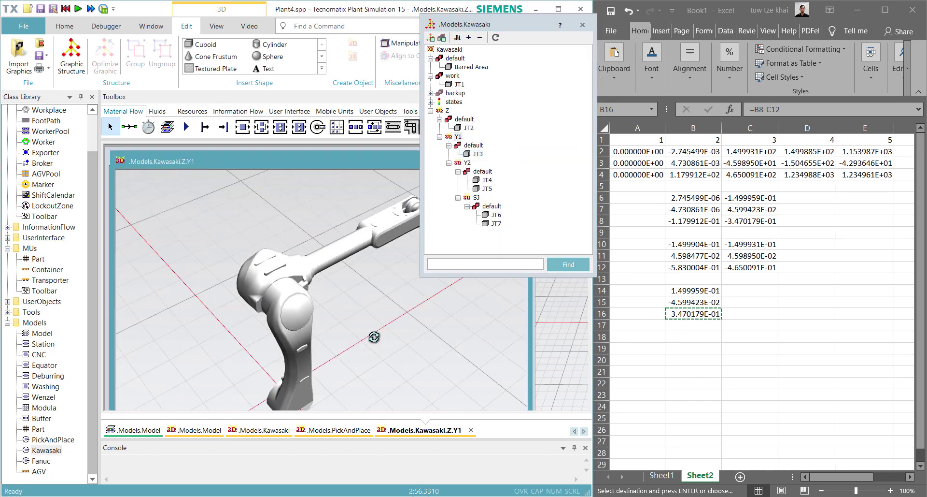
pyautogui.moveTo(374, 336); pyautogui.dragTo(363, 309, button='right')
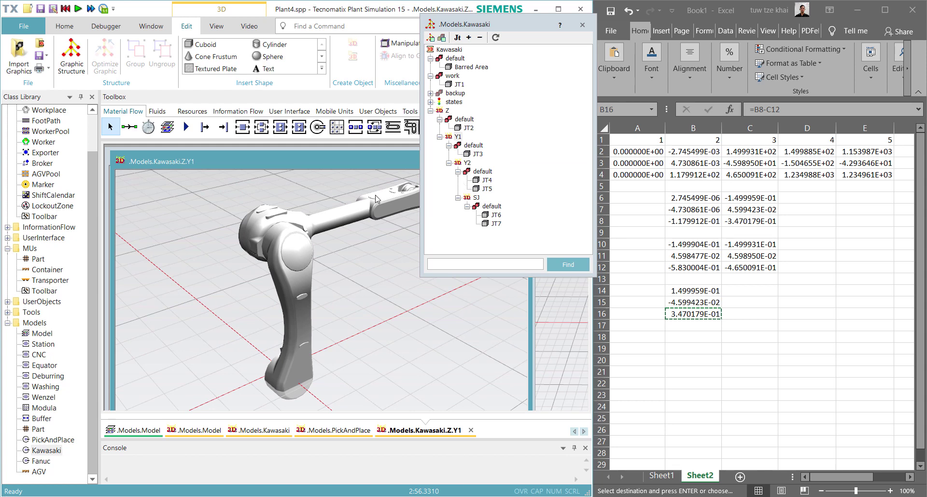
pyautogui.click(471, 429)
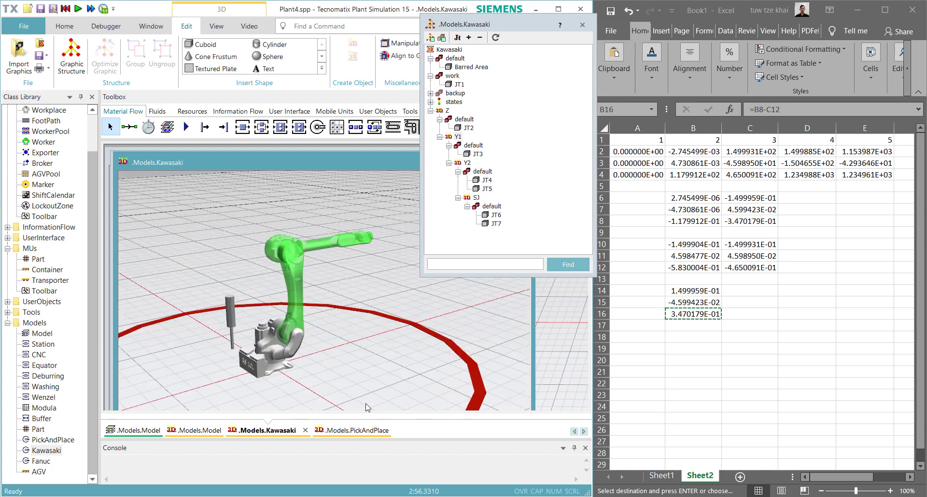
# - Open Y2 on its own in a 3D view and inspect the arm's placement relative to the origin
pyautogui.click(369, 380)
pyautogui.click(467, 163)
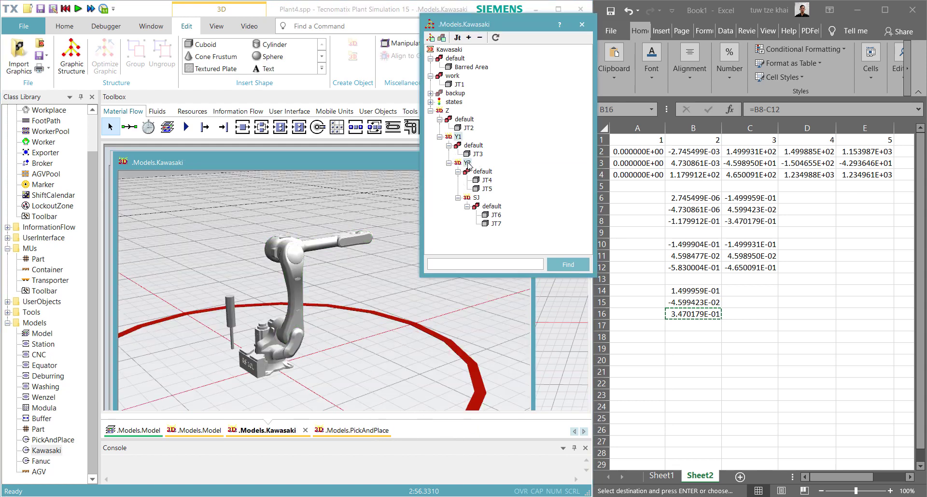
pyautogui.rightClick(467, 163)
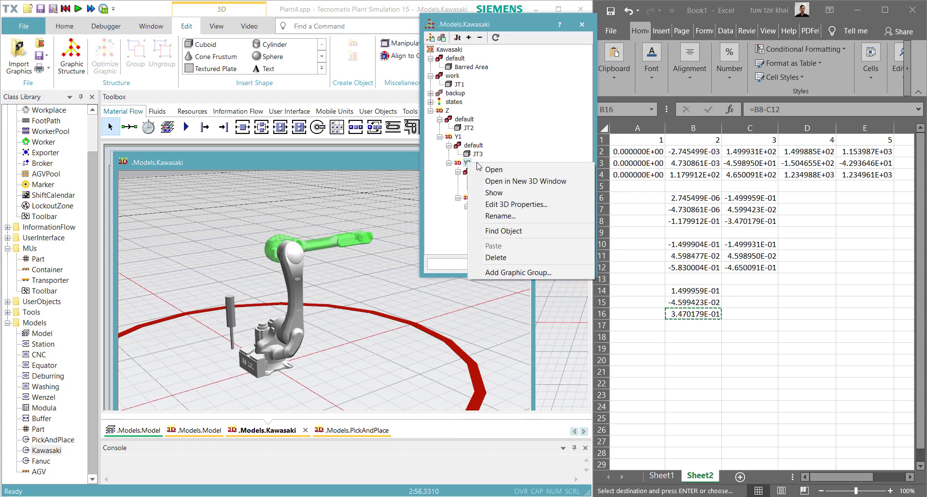
pyautogui.click(530, 186)
pyautogui.scroll(-5, 370, 275)
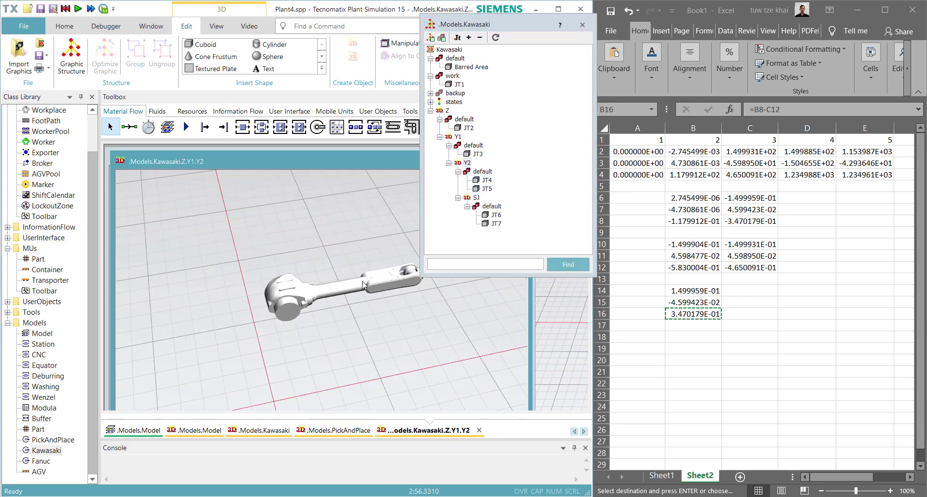
pyautogui.moveTo(363, 281); pyautogui.dragTo(386, 251, button='right')
# - Check Y2's X, Y and Z position in its 3D properties, close them, and view the whole arm
pyautogui.rightClick(467, 163)
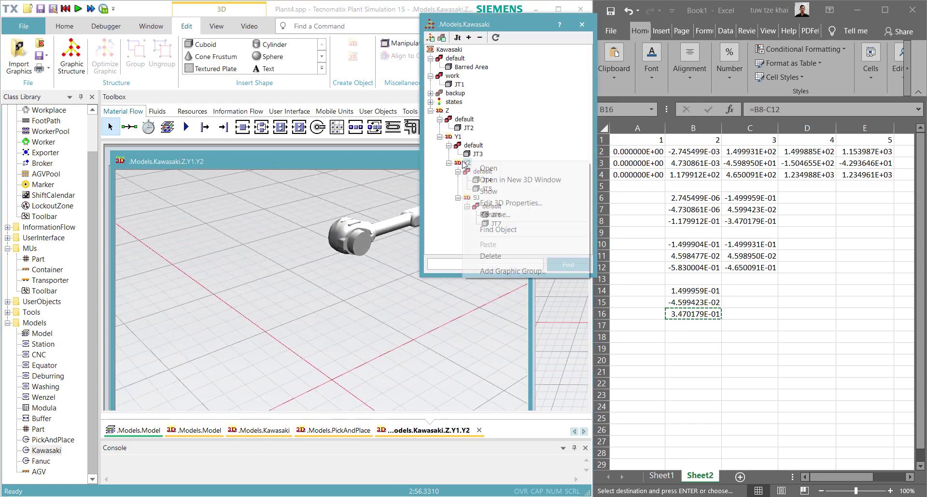
pyautogui.click(511, 203)
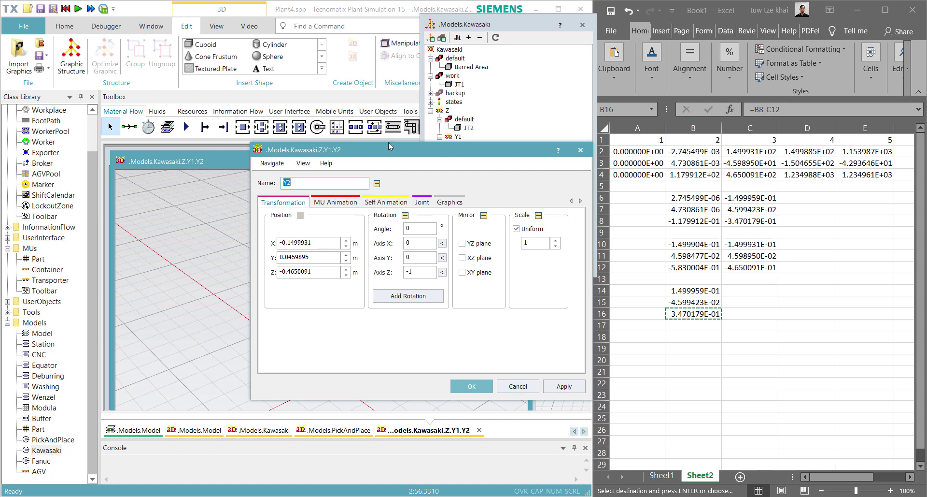
pyautogui.moveTo(380, 158); pyautogui.dragTo(270, 216)
pyautogui.click(449, 209)
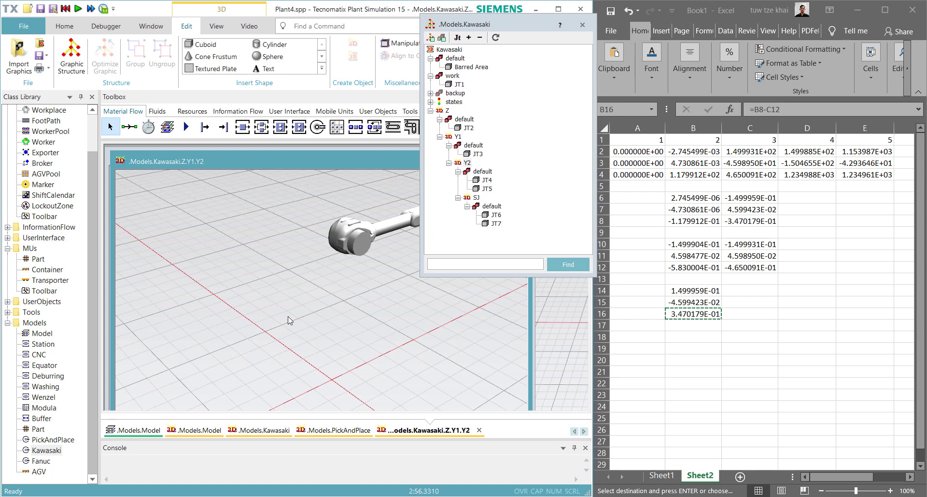
pyautogui.scroll(-2, 208, 294)
pyautogui.scroll(-1, 192, 289)
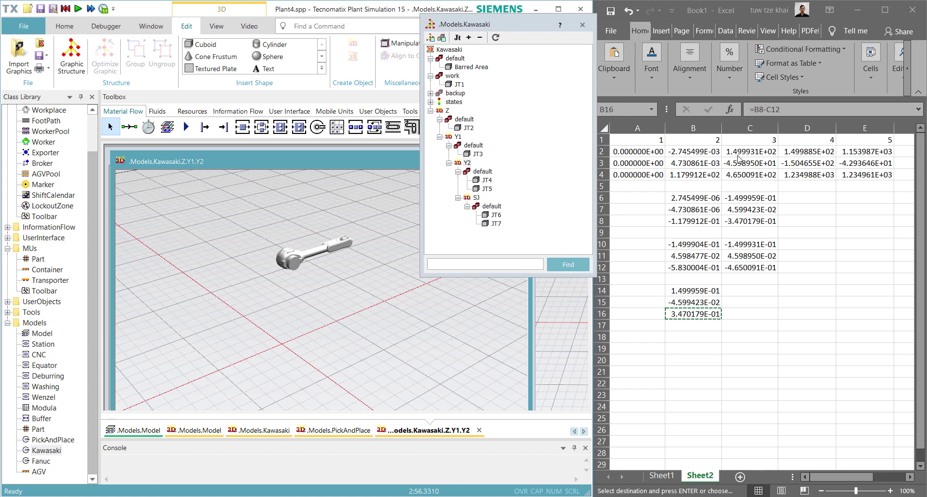
# - Check Y2's X, Y and Z position in its 3D properties against the Excel offsets, then close the properties unchanged
pyautogui.click(816, 150)
pyautogui.click(810, 196)
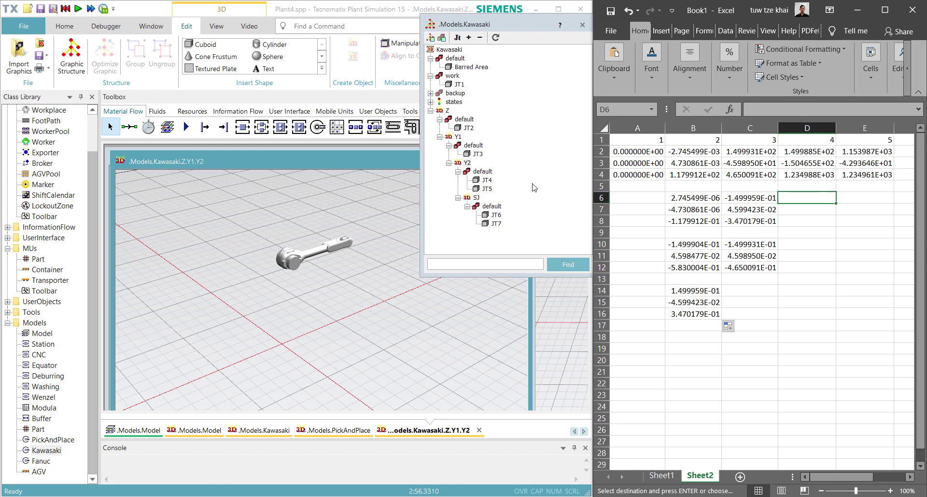
pyautogui.rightClick(468, 164)
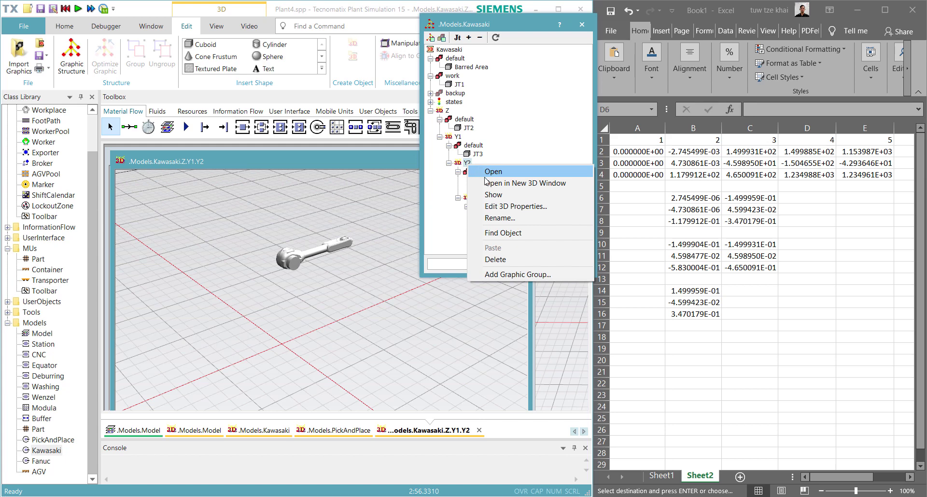
pyautogui.click(488, 206)
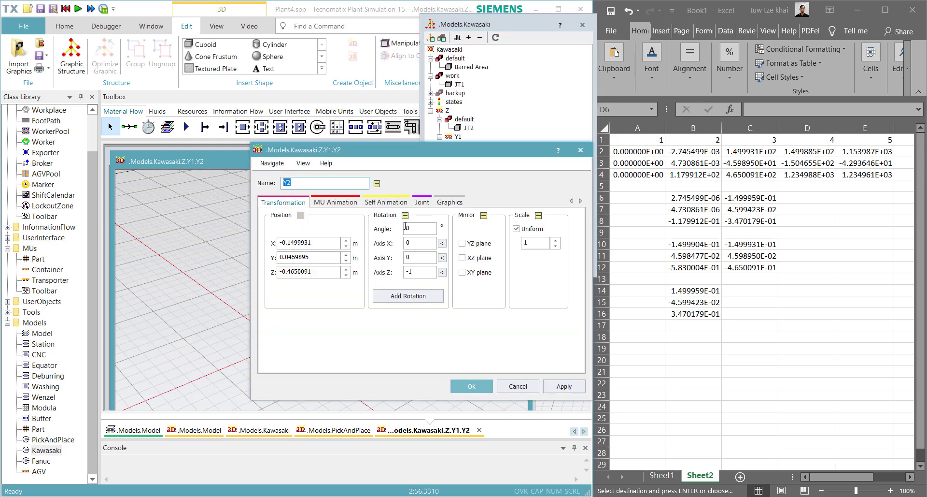
pyautogui.moveTo(435, 156); pyautogui.dragTo(483, 200)
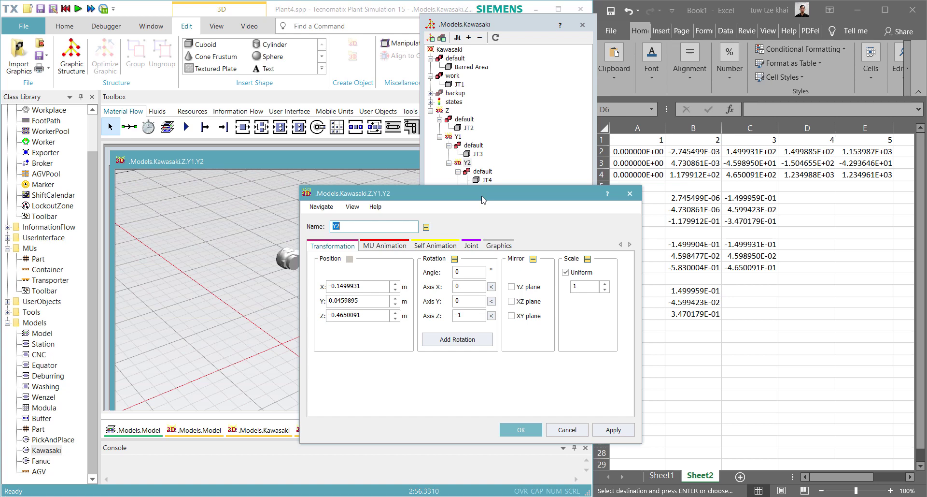
pyautogui.click(629, 193)
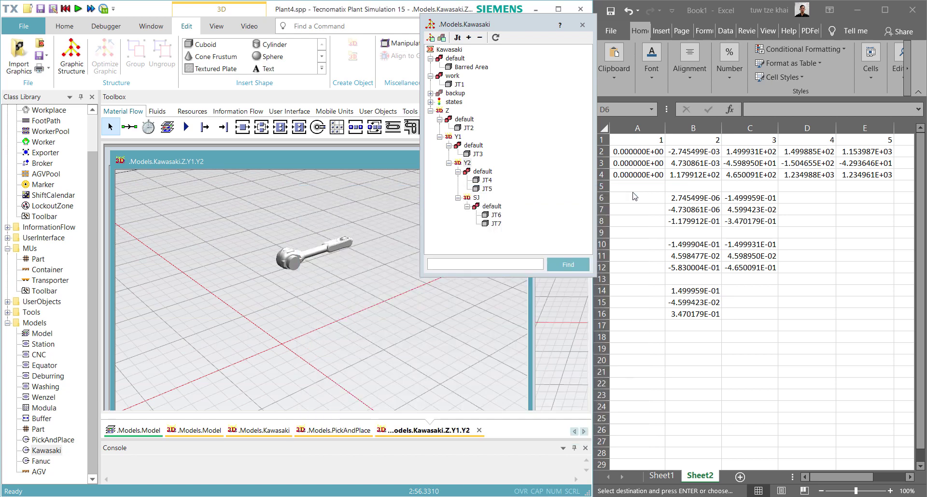
pyautogui.click(480, 174)
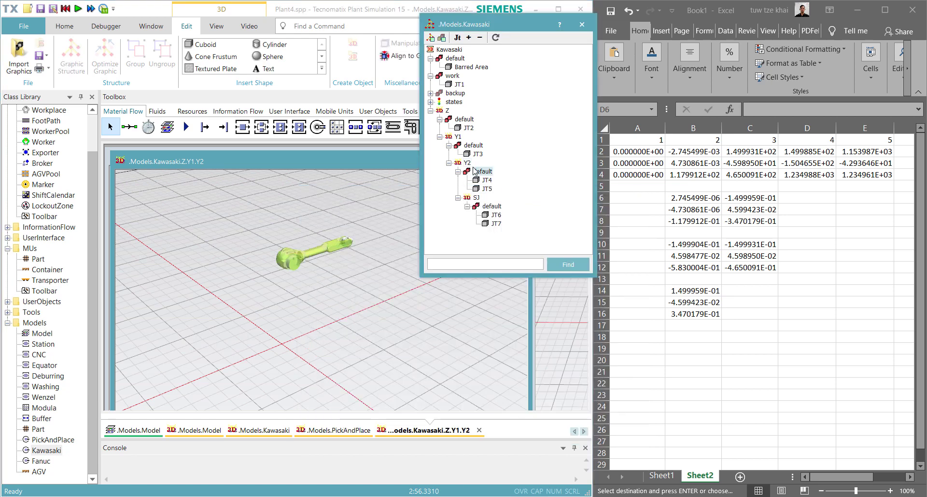
pyautogui.click(467, 163)
pyautogui.rightClick(468, 165)
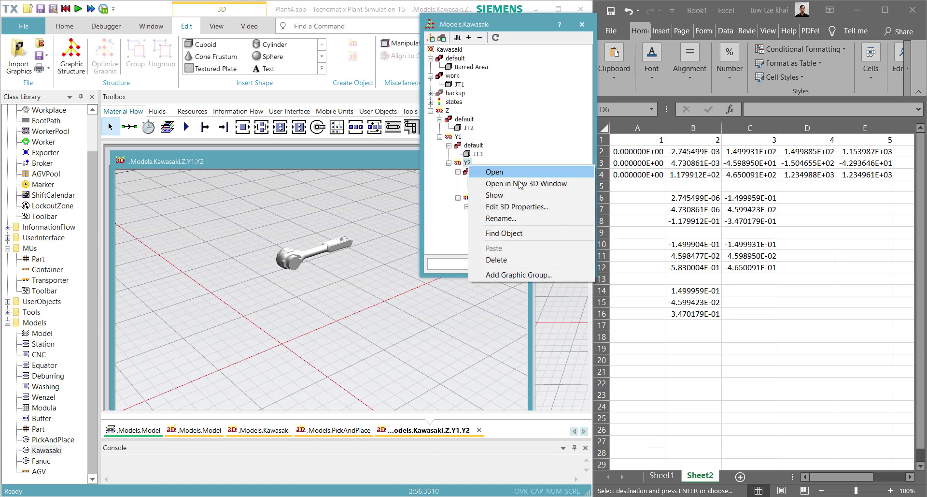
pyautogui.click(531, 206)
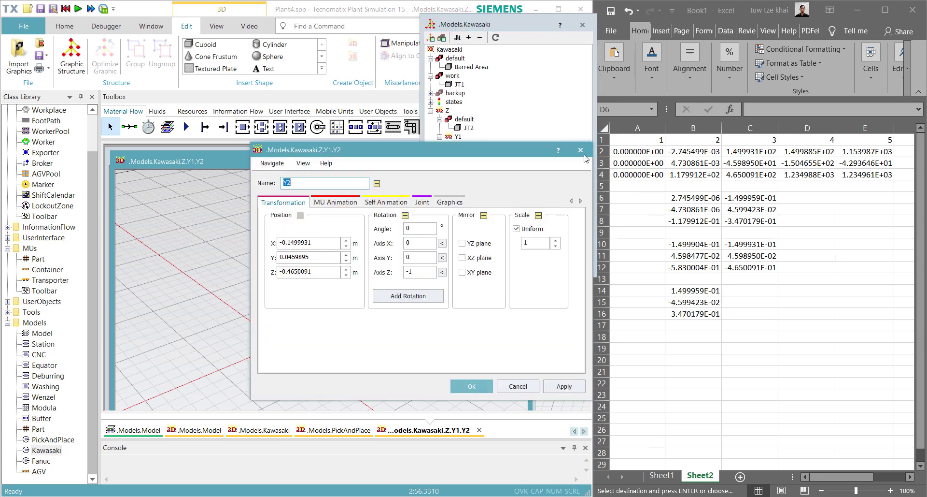
pyautogui.click(581, 150)
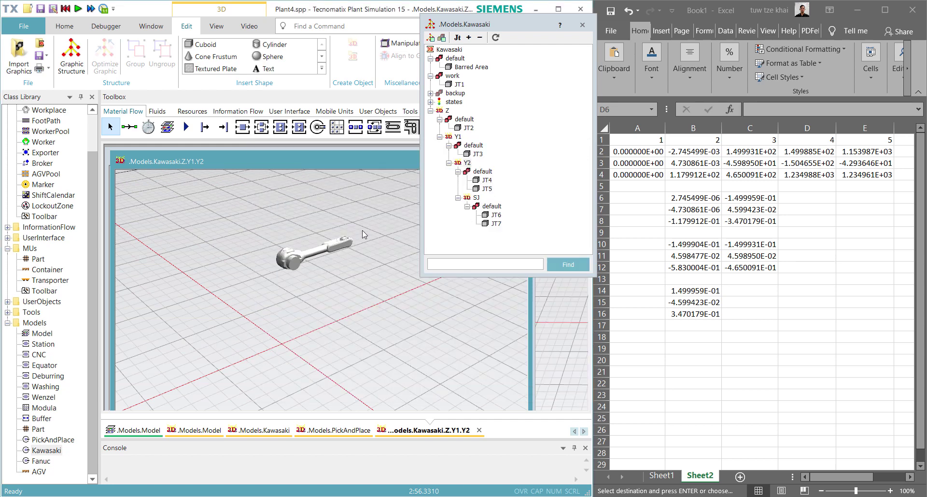
# - Highlight the JT4 graphic under Y2, check its 3D properties and close them
pyautogui.click(488, 181)
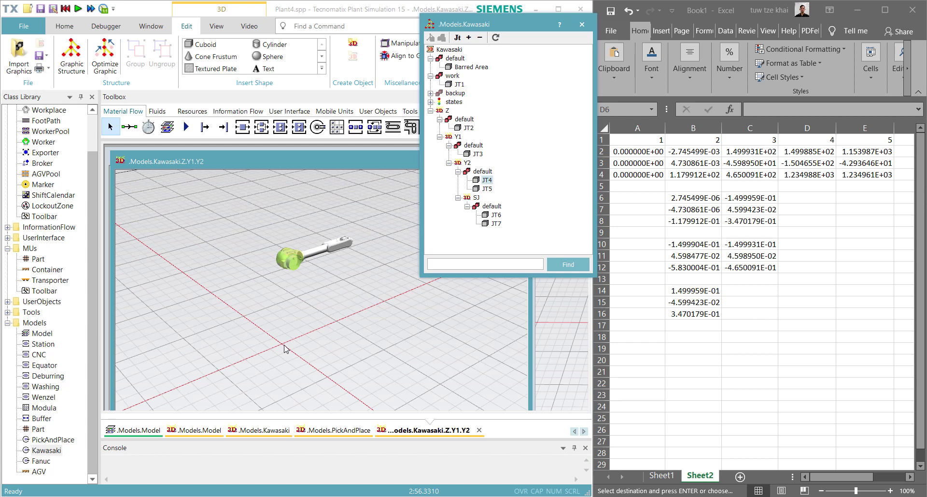
pyautogui.rightClick(490, 184)
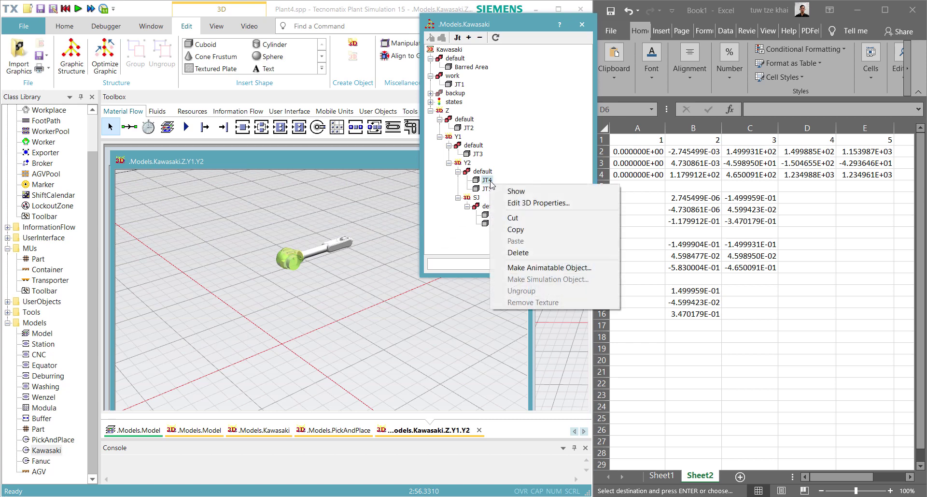
pyautogui.click(509, 204)
pyautogui.click(581, 159)
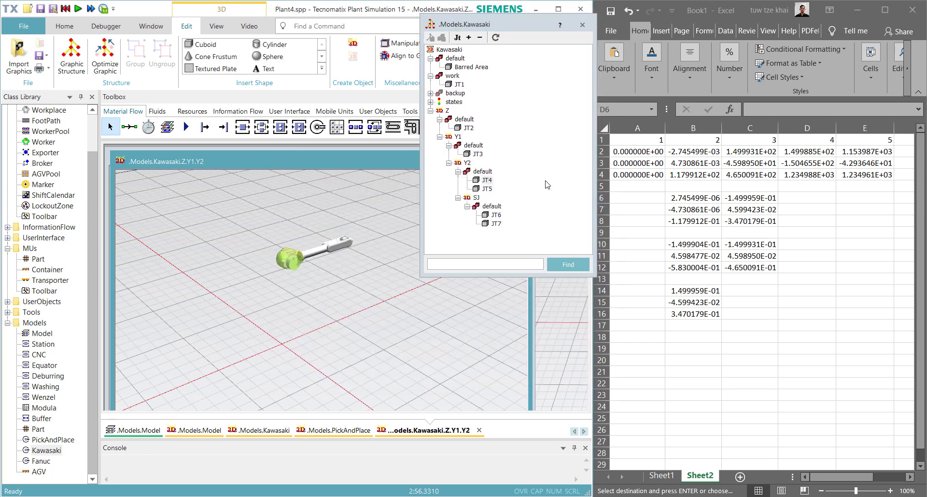
# - Extend the negated, divided-by-1000 coordinate formula from C10 into cells D10 to D12, starting with =-(D2)/1000
pyautogui.click(832, 198)
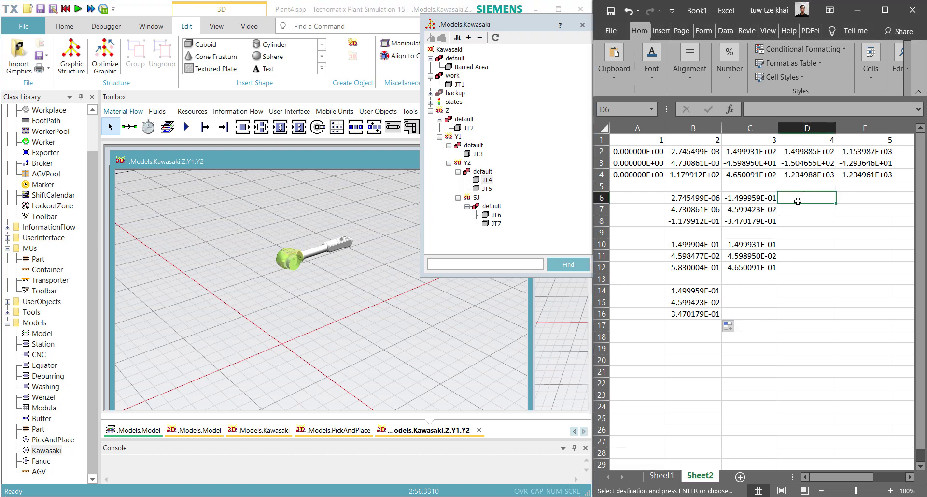
pyautogui.click(770, 196)
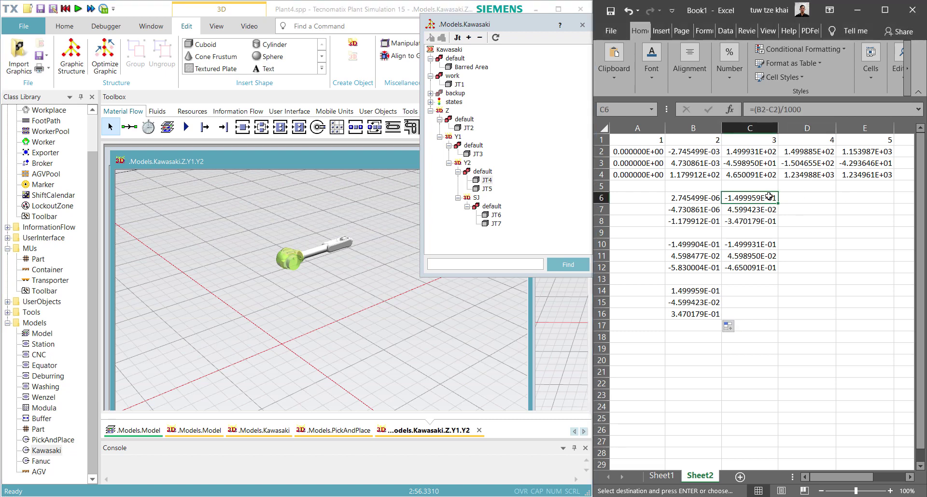
pyautogui.click(757, 242)
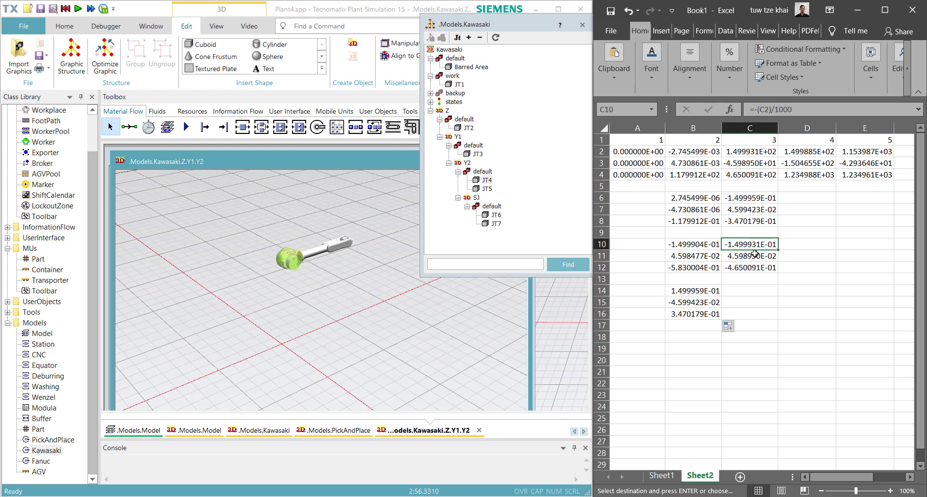
pyautogui.moveTo(755, 254); pyautogui.dragTo(821, 246)
pyautogui.moveTo(837, 248); pyautogui.dragTo(837, 269)
# - Open the 3D properties of graphic JT4 and set its X position to -1.499885E-01 m from cell D10
pyautogui.rightClick(484, 181)
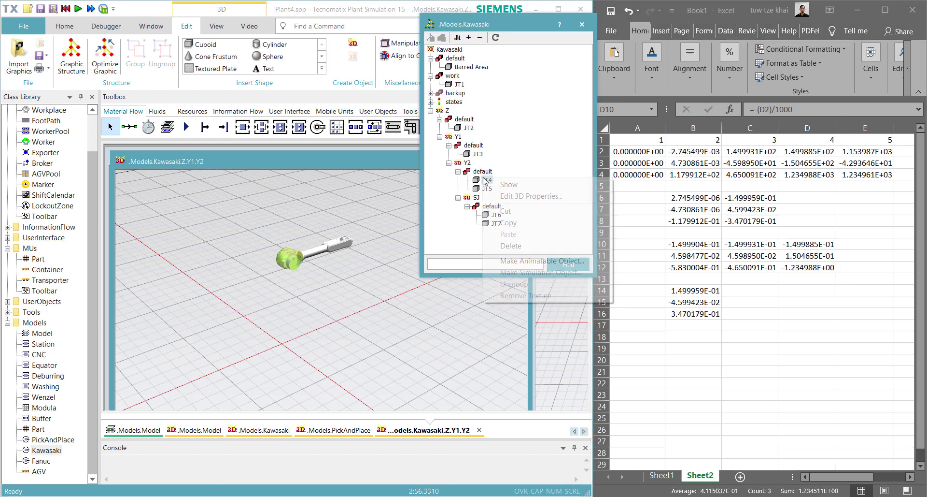
pyautogui.click(530, 195)
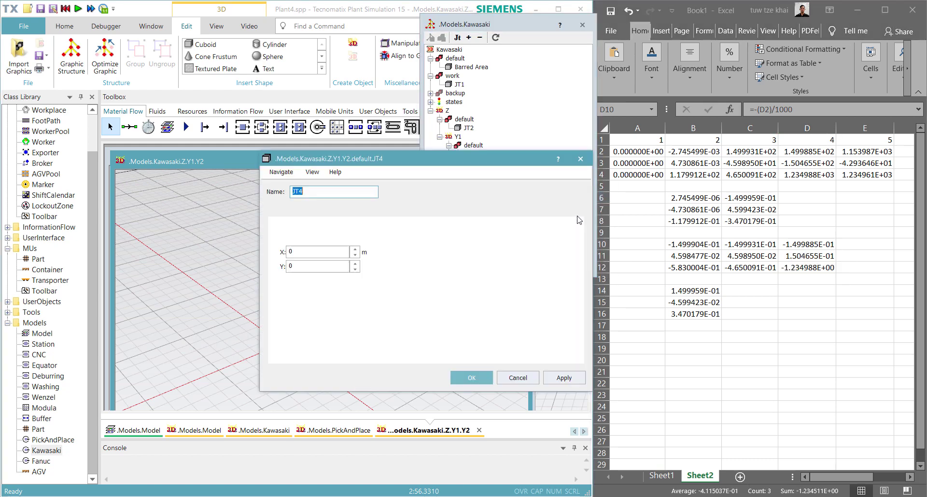
pyautogui.click(786, 246)
pyautogui.hotkey('ctrl', 'c')
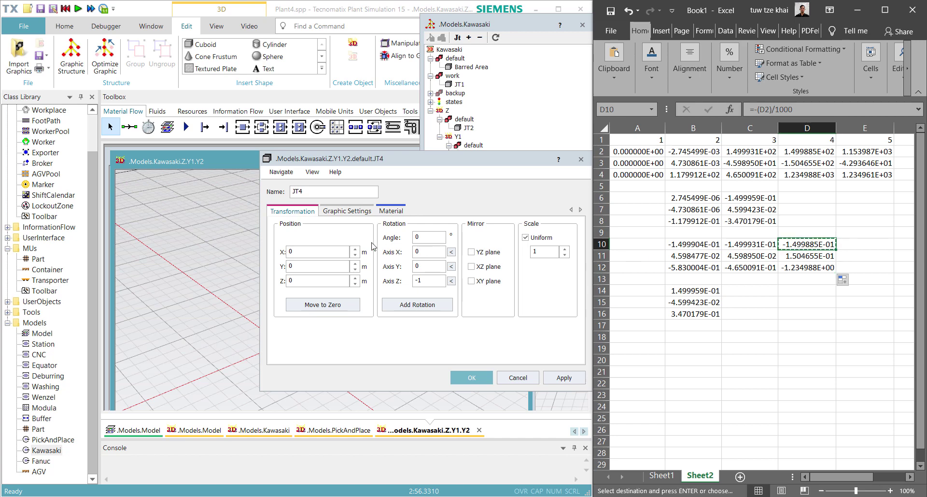
pyautogui.hotkey('alt', 'Tab')
pyautogui.press('Tab')
pyautogui.press('Tab')
pyautogui.hotkey('ctrl', 'v')
# - Set JT4's Y position to 1.504655E-01 m from cell D11
pyautogui.hotkey('alt', 'Tab')
pyautogui.click(793, 255)
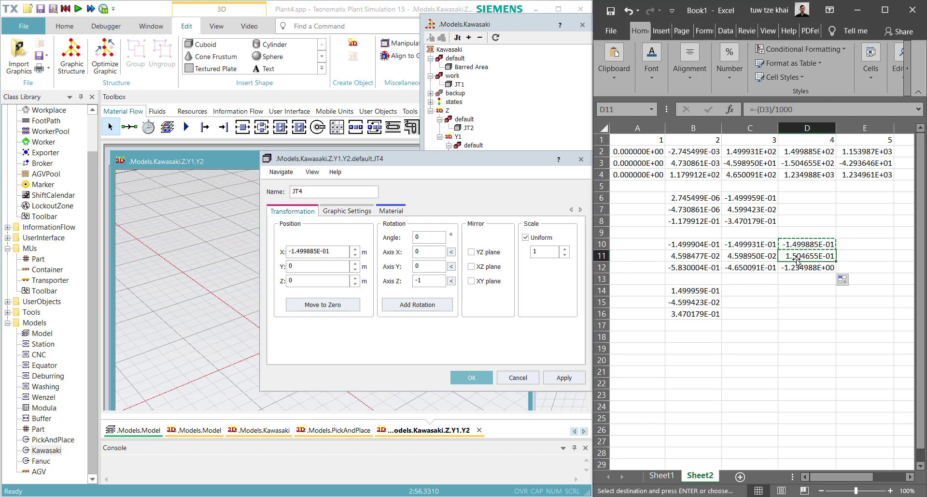
pyautogui.hotkey('ctrl', 'c')
pyautogui.doubleClick(300, 267)
pyautogui.hotkey('ctrl', 'v')
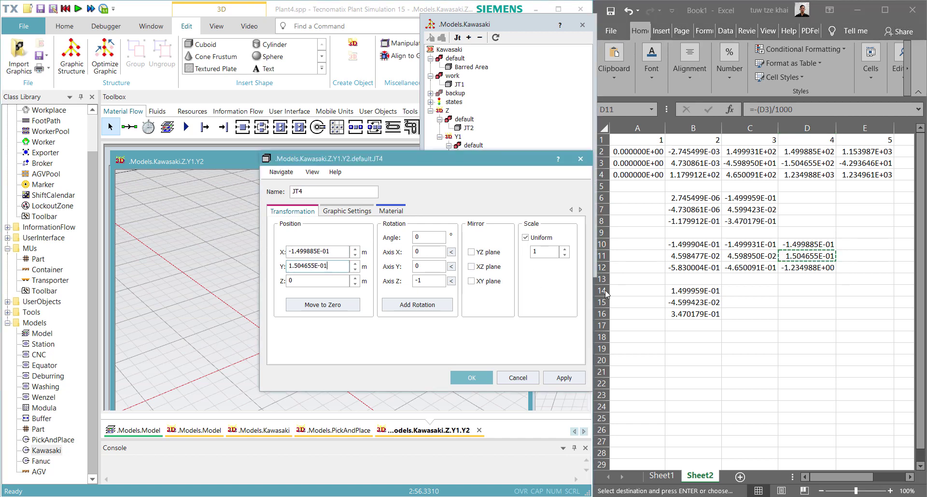
# - Set JT4's Z position to -1.234988E+00 m from cell D12, accept it, and inspect the part at the origin
pyautogui.click(803, 268)
pyautogui.hotkey('ctrl', 'c')
pyautogui.doubleClick(302, 280)
pyautogui.hotkey('ctrl', 'v')
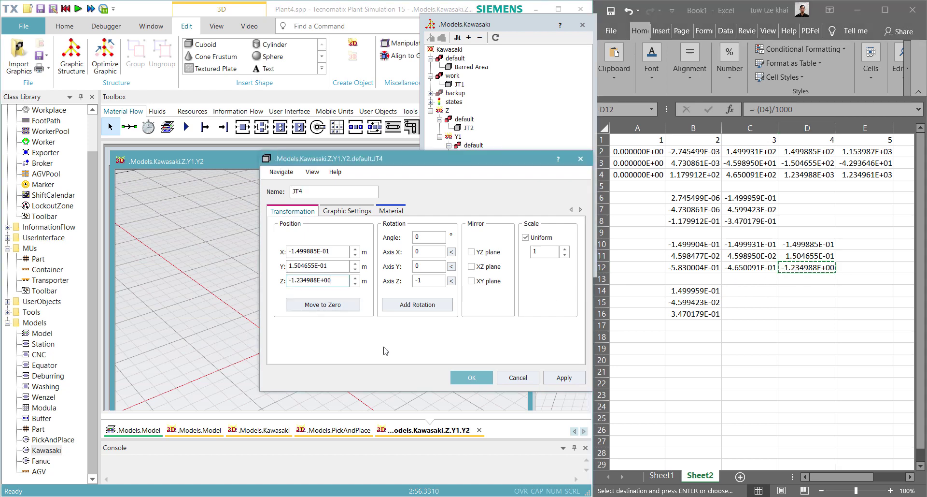
pyautogui.click(472, 377)
pyautogui.scroll(5, 280, 338)
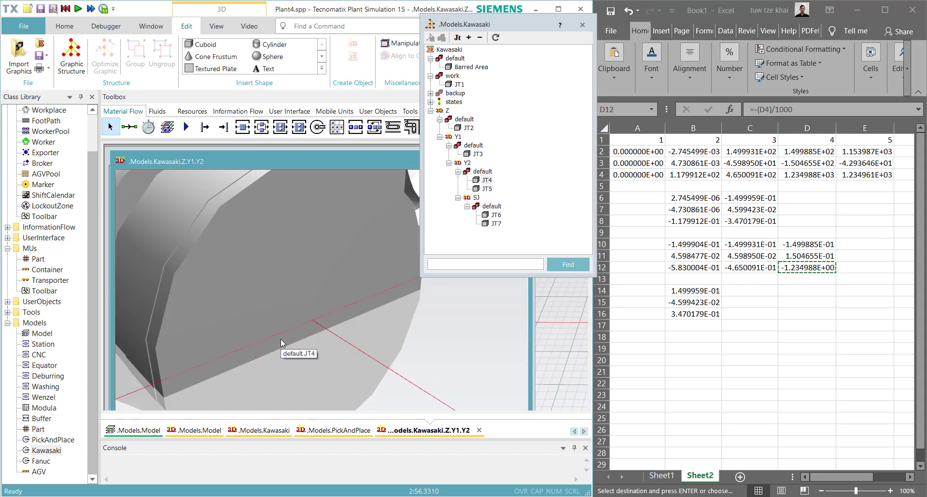
pyautogui.scroll(-3, 280, 338)
pyautogui.scroll(-3, 282, 338)
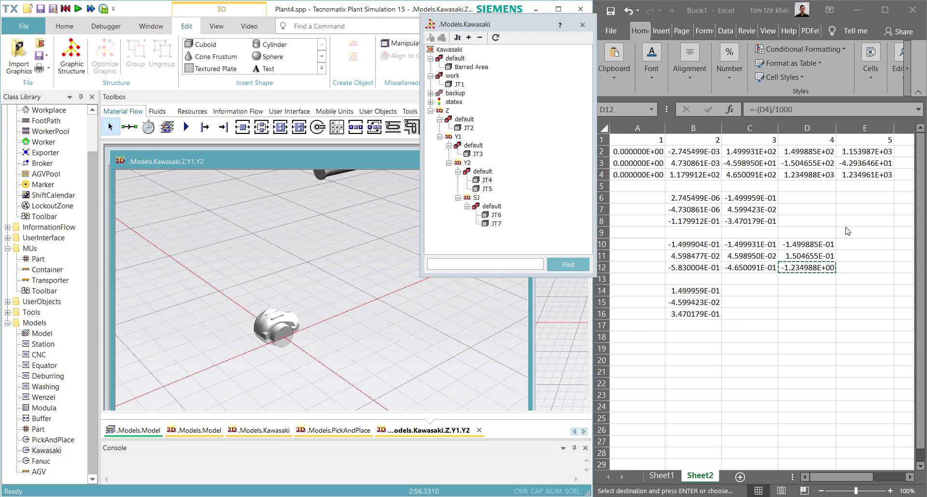
# - Open the 3D properties of graphic JT5 and set its X position to -1.499885E-01 m from cell D10
pyautogui.click(486, 188)
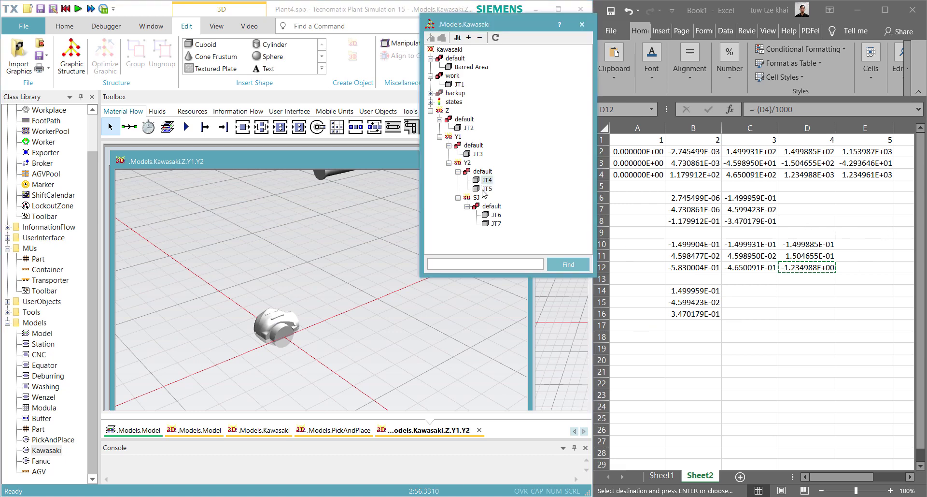
pyautogui.rightClick(485, 189)
pyautogui.click(563, 209)
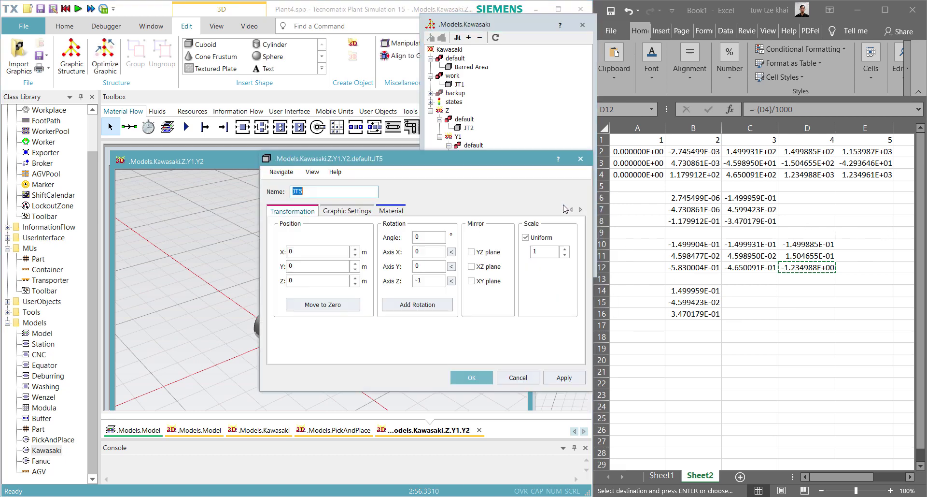
pyautogui.click(792, 245)
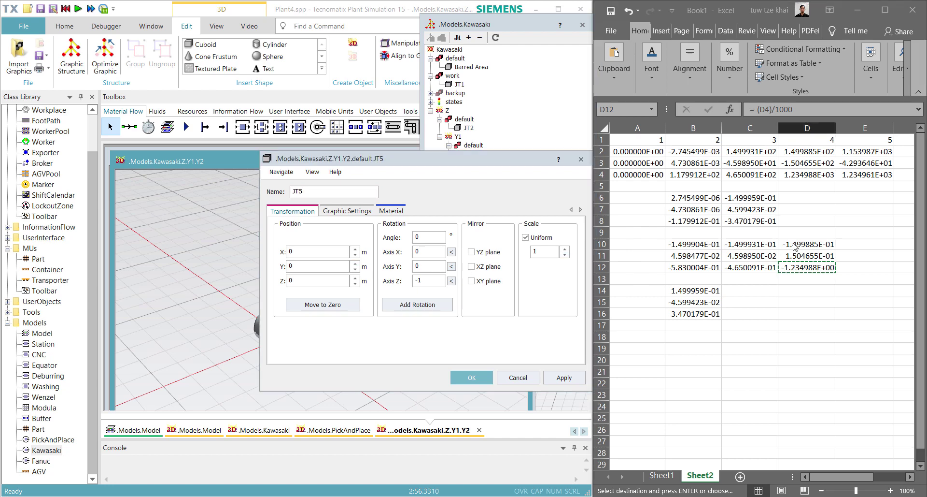
pyautogui.hotkey('ctrl', 'c')
pyautogui.doubleClick(294, 252)
pyautogui.hotkey('ctrl', 'v')
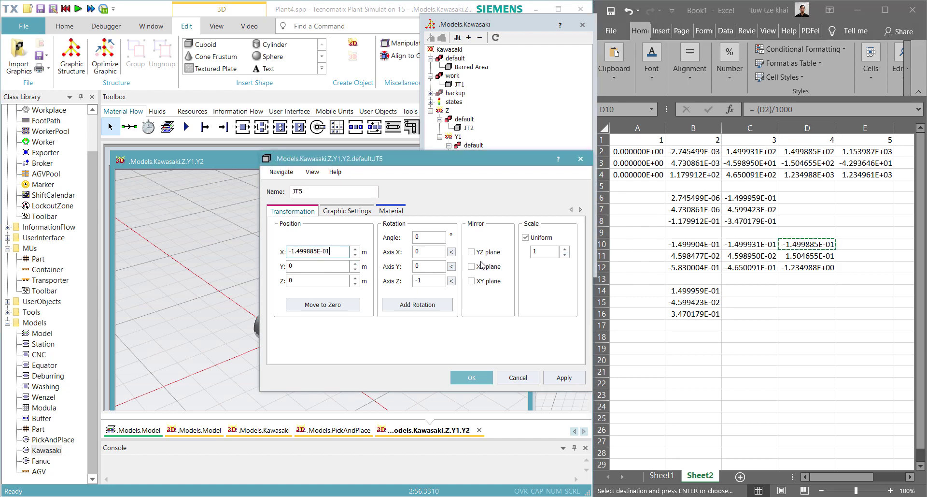
# - Set JT5's Y position to 1.504655E-01 m from cell D11
pyautogui.click(813, 256)
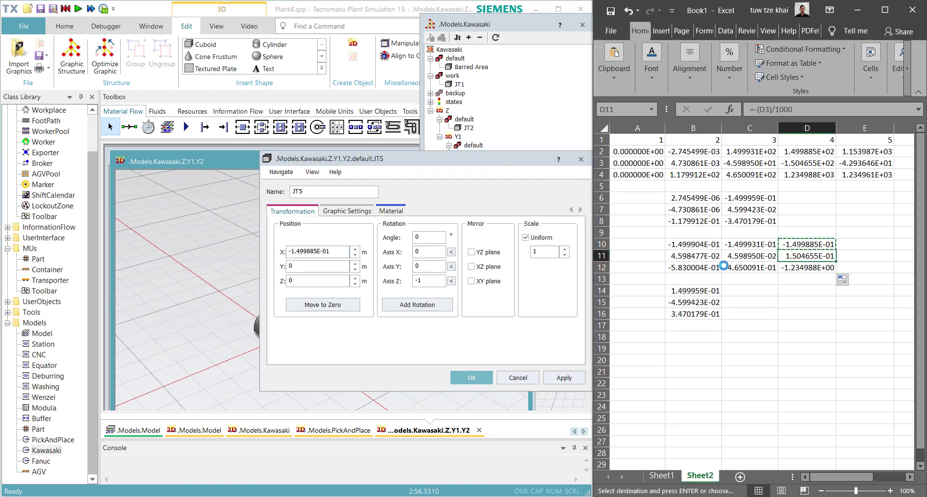
pyautogui.hotkey('ctrl', 'c')
pyautogui.doubleClick(312, 265)
pyautogui.hotkey('ctrl', 'v')
# - Set JT5's Z position to -1.234988E+00 m from cell D12, accept it, and inspect the arm at the origin
pyautogui.click(782, 270)
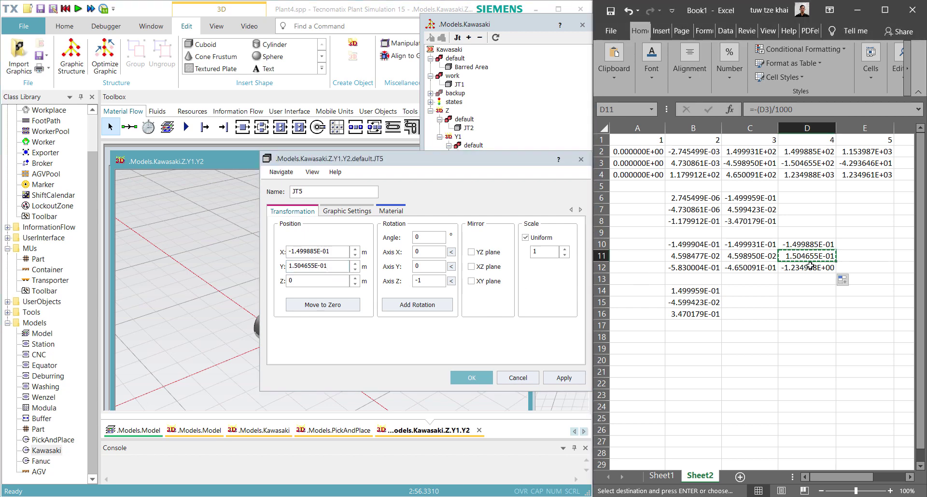
pyautogui.hotkey('ctrl', 'c')
pyautogui.doubleClick(320, 281)
pyautogui.hotkey('ctrl', 'v')
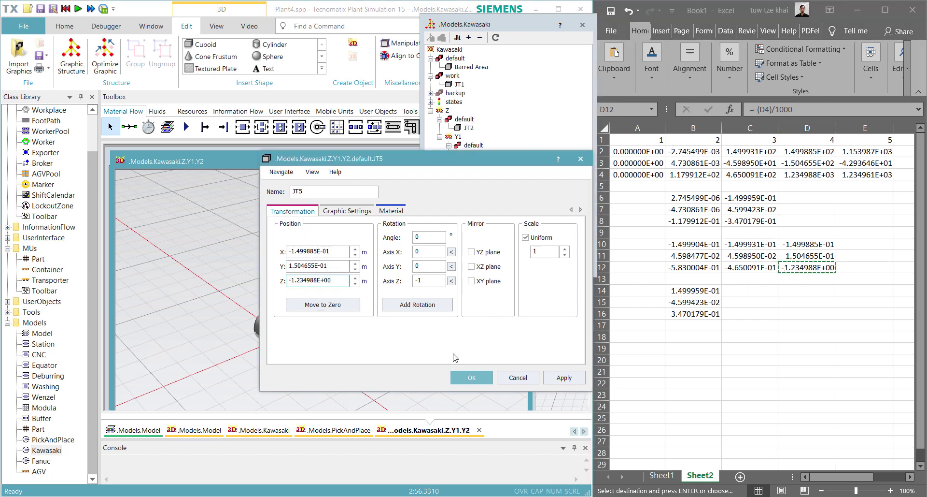
pyautogui.click(472, 377)
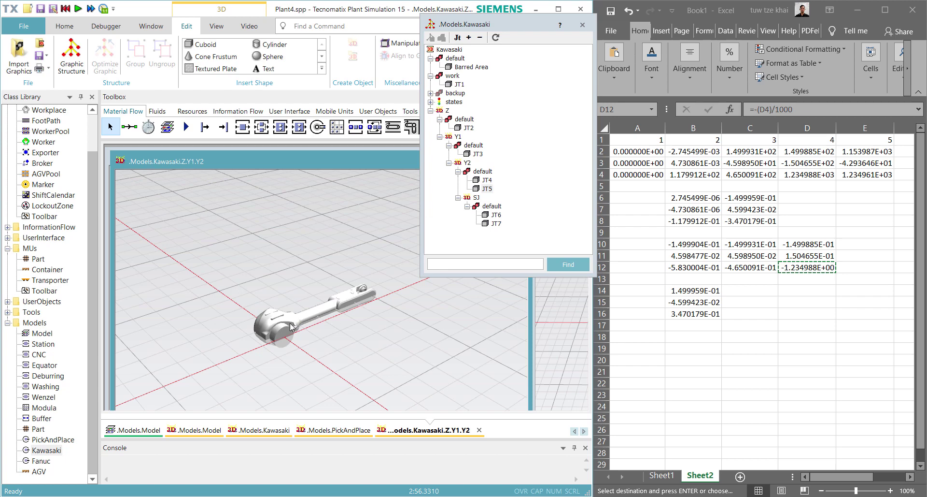
pyautogui.scroll(2, 292, 326)
pyautogui.scroll(-1, 607, 300)
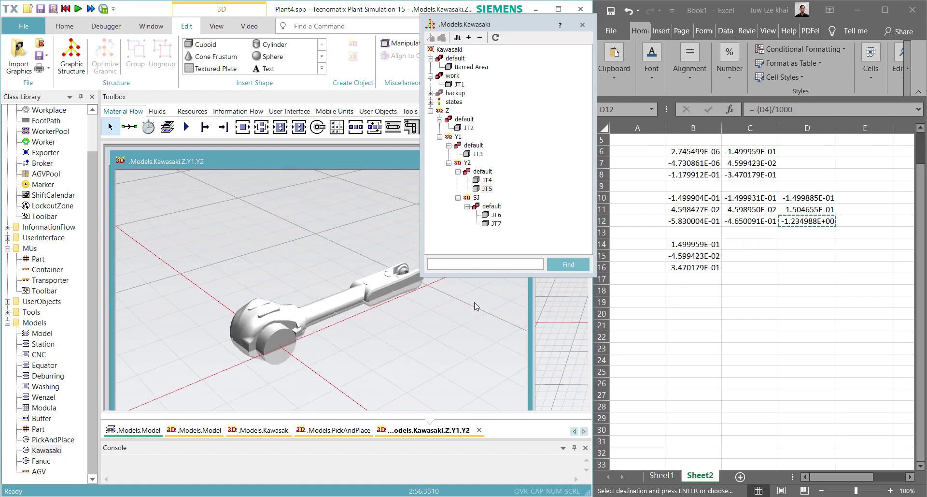
# - Highlight JT4, JT5 and SJ, close the separate Y2 view, and inspect Y2's placement in the whole Kawasaki robot
pyautogui.click(474, 198)
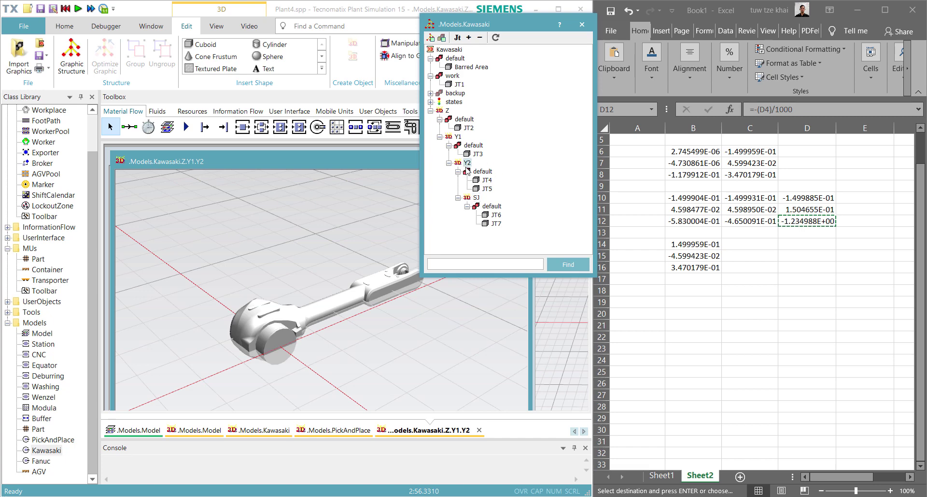
pyautogui.click(487, 180)
pyautogui.click(487, 189)
pyautogui.click(476, 198)
pyautogui.click(478, 430)
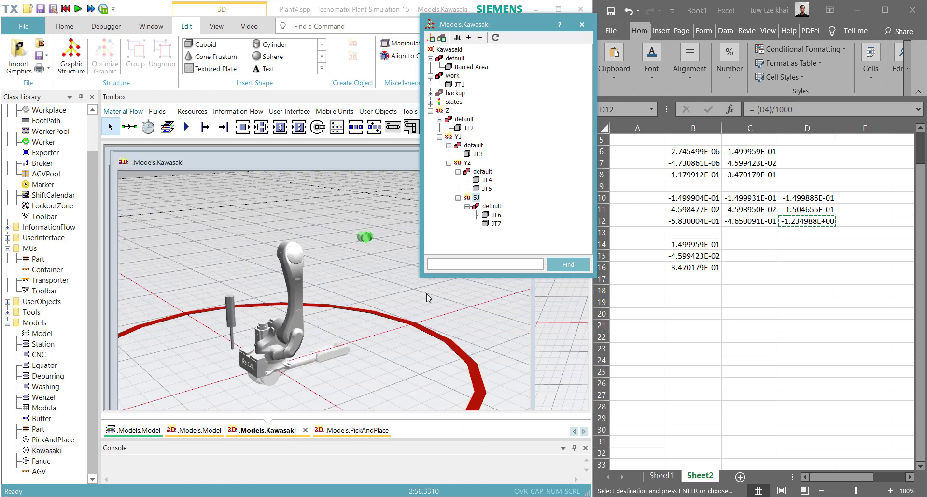
pyautogui.click(467, 165)
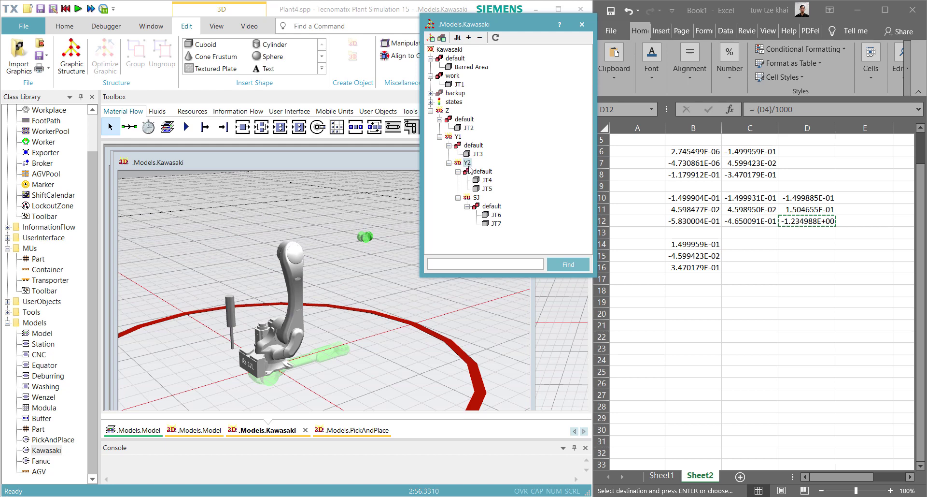
# - Show joint Y2 in its own 3D window and set SJ's X position to -1.499885E-01 m from cell D10
pyautogui.rightClick(465, 164)
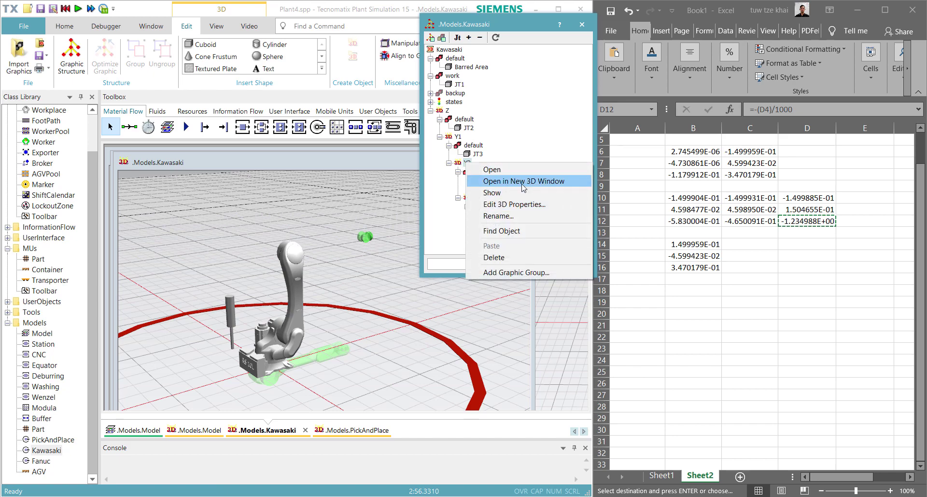
pyautogui.click(519, 181)
pyautogui.scroll(4, 342, 284)
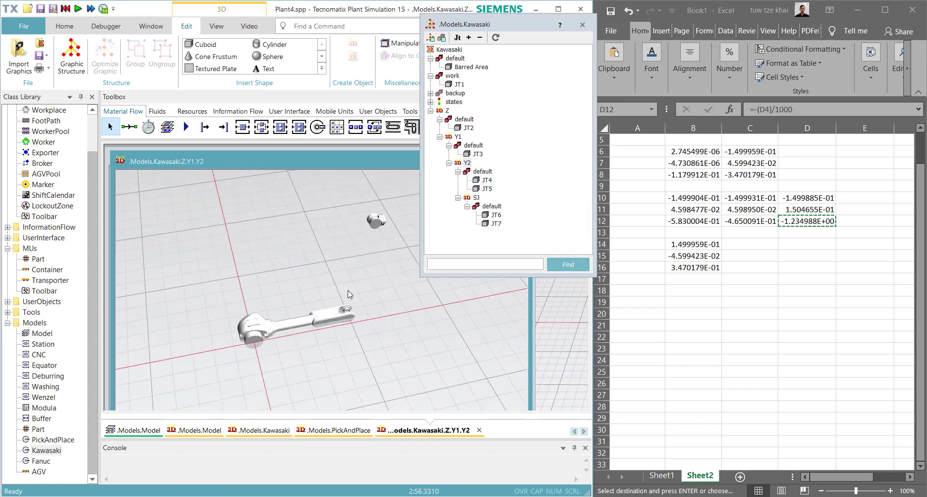
pyautogui.rightClick(475, 198)
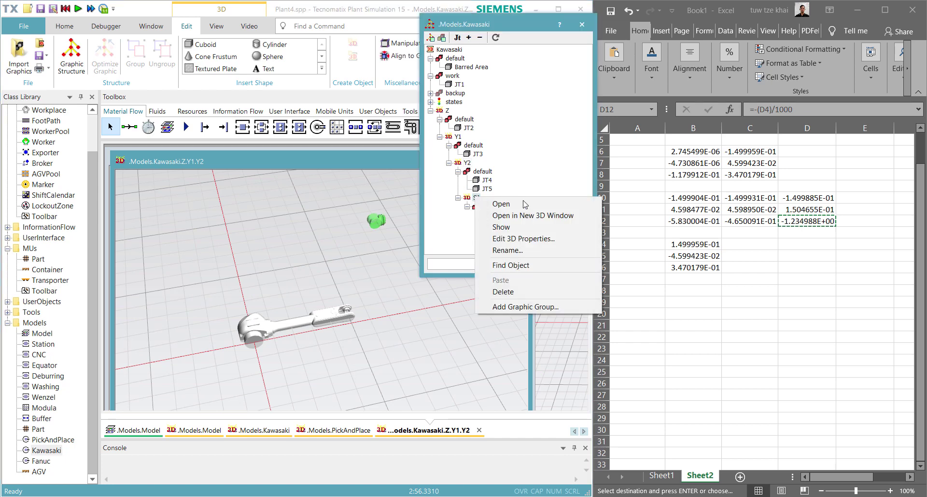
pyautogui.click(538, 239)
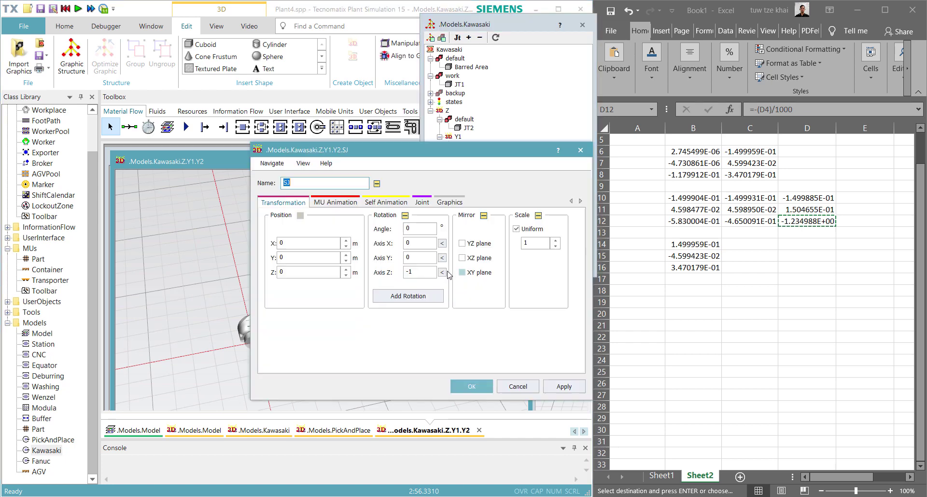
pyautogui.click(807, 197)
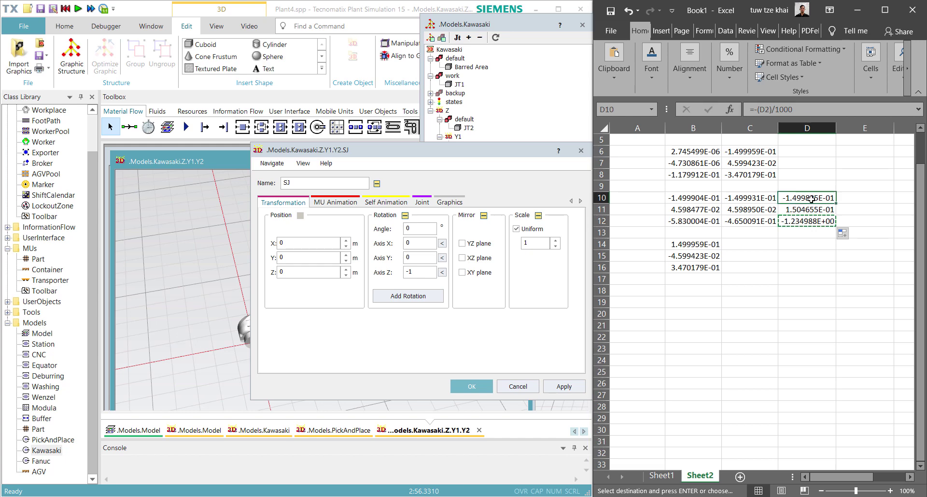
pyautogui.hotkey('ctrl', 'c')
pyautogui.click(309, 242)
pyautogui.hotkey('ctrl', 'v')
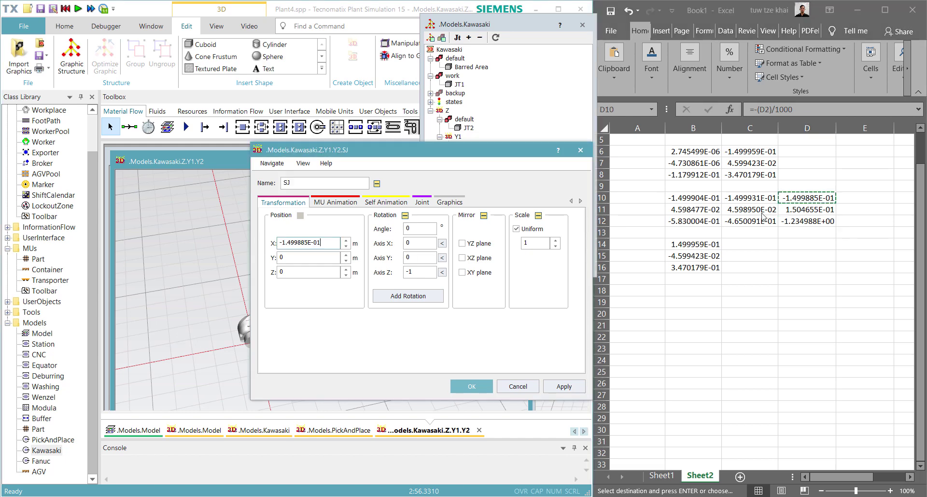
# - Set SJ's Y position to 1.504655E-01 m and Z position to -1.234988E+00 m from cells D11 and D12, and accept
pyautogui.click(805, 209)
pyautogui.hotkey('ctrl', 'c')
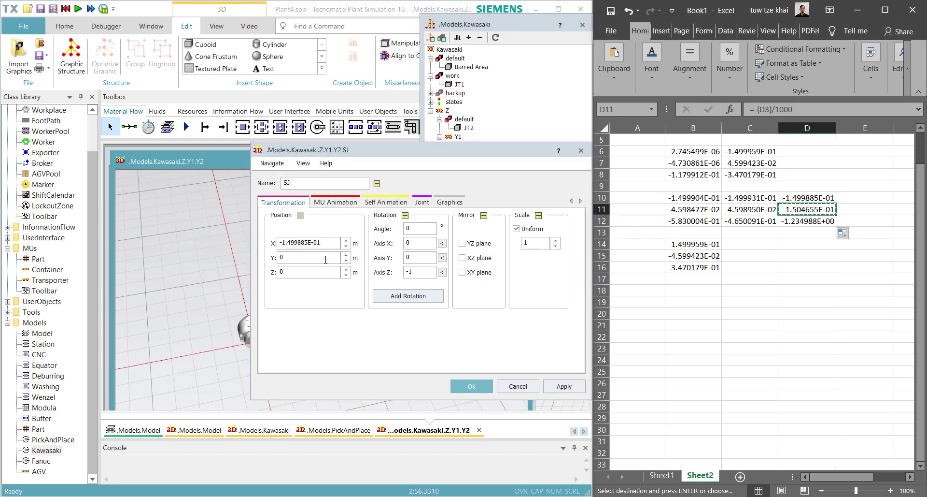
pyautogui.click(309, 257)
pyautogui.hotkey('ctrl', 'v')
pyautogui.click(805, 220)
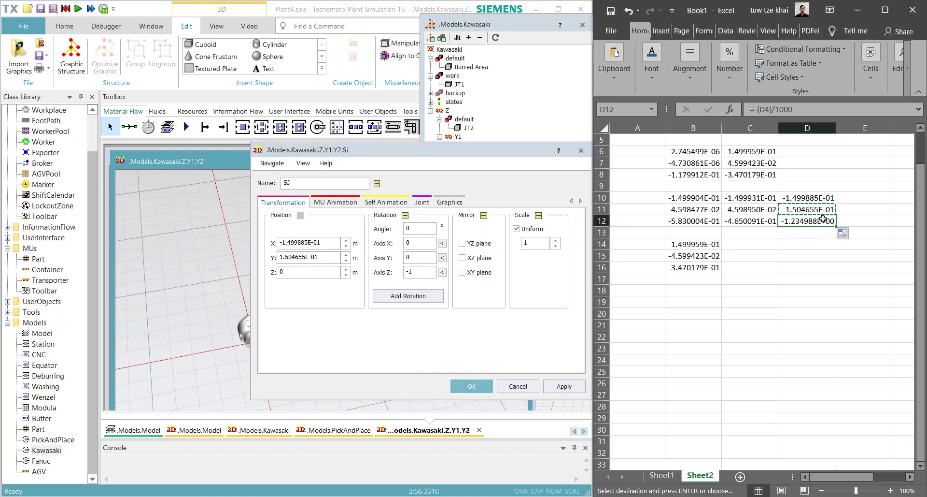
pyautogui.hotkey('ctrl', 'c')
pyautogui.click(309, 271)
pyautogui.hotkey('ctrl', 'v')
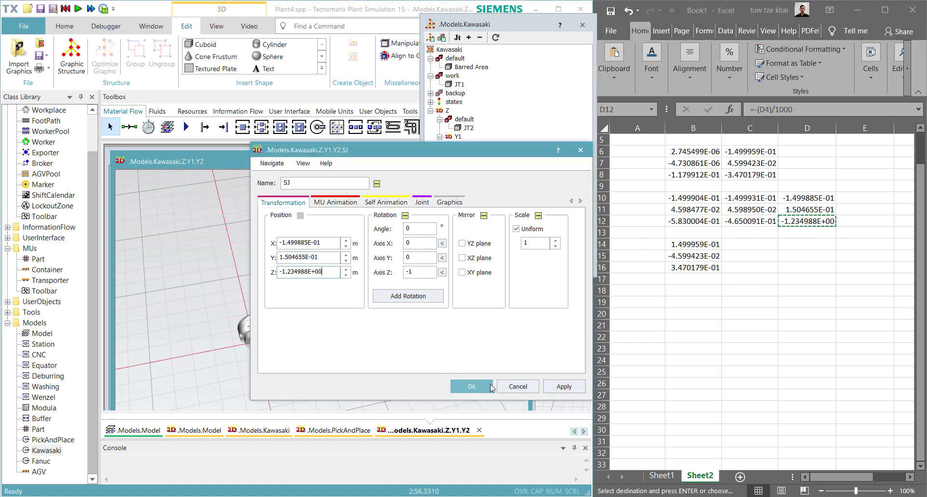
pyautogui.click(472, 386)
pyautogui.click(421, 343)
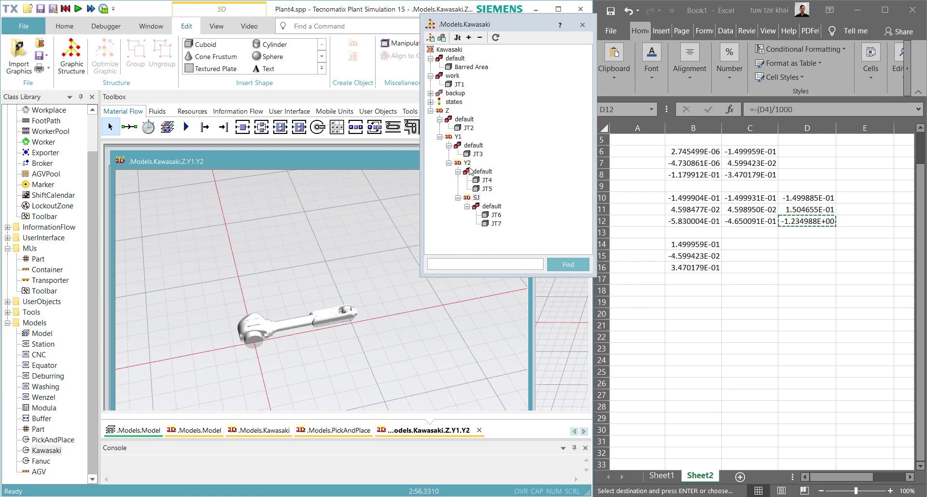
# - Close the separate Y2 view, open Y2's 3D properties, and highlight its source coordinates in cells C10:C12
pyautogui.click(479, 430)
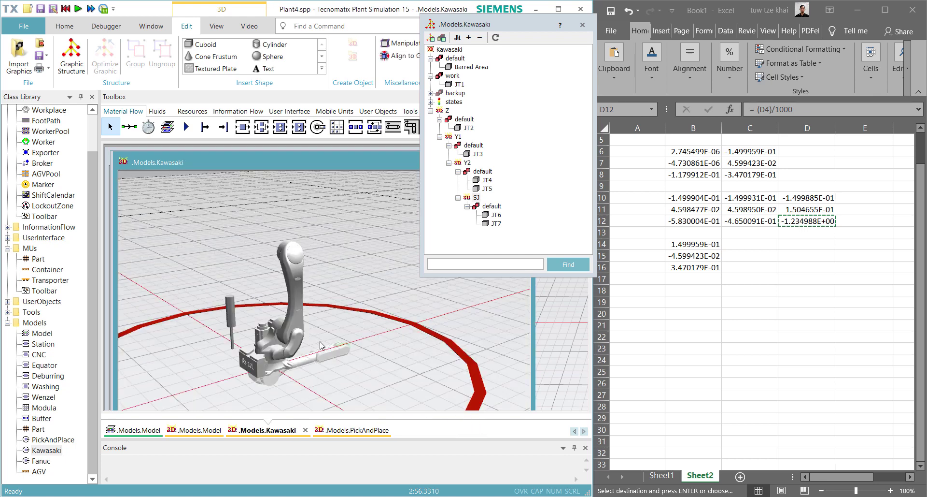
pyautogui.click(467, 163)
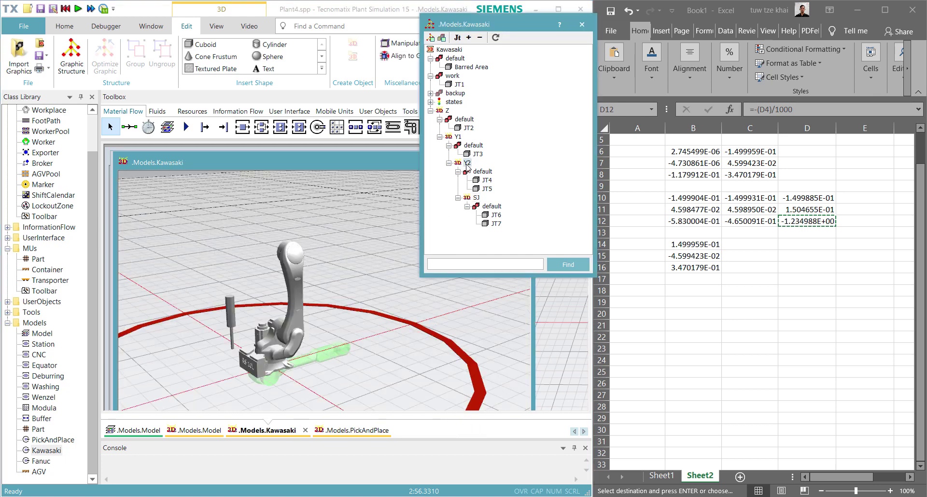
pyautogui.rightClick(467, 163)
pyautogui.click(532, 204)
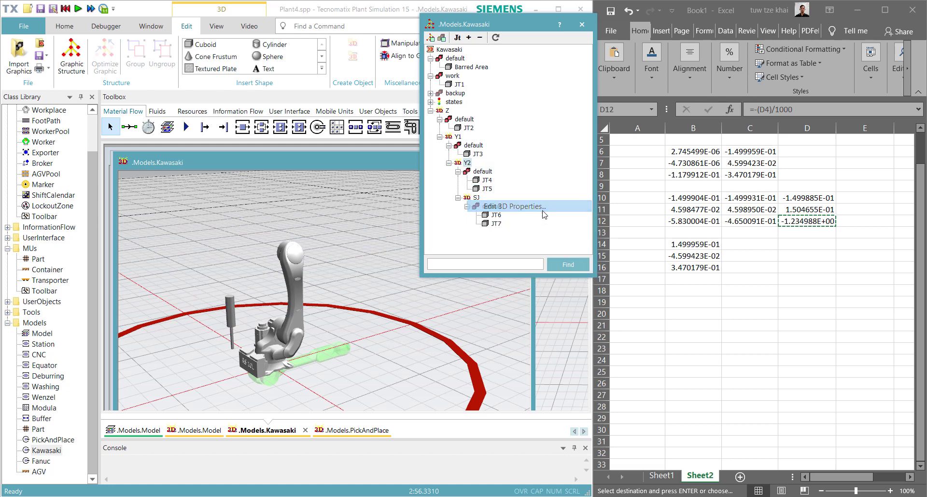
pyautogui.click(748, 197)
pyautogui.moveTo(747, 196); pyautogui.dragTo(757, 225)
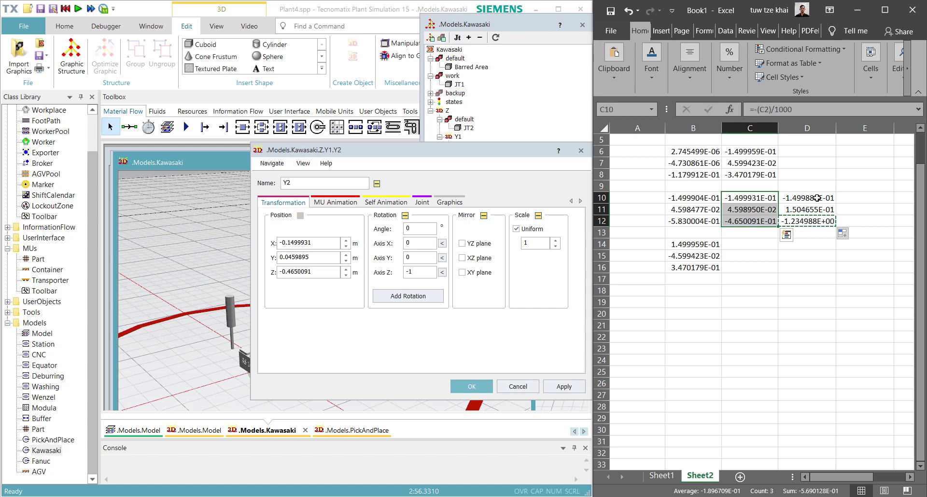
pyautogui.click(701, 244)
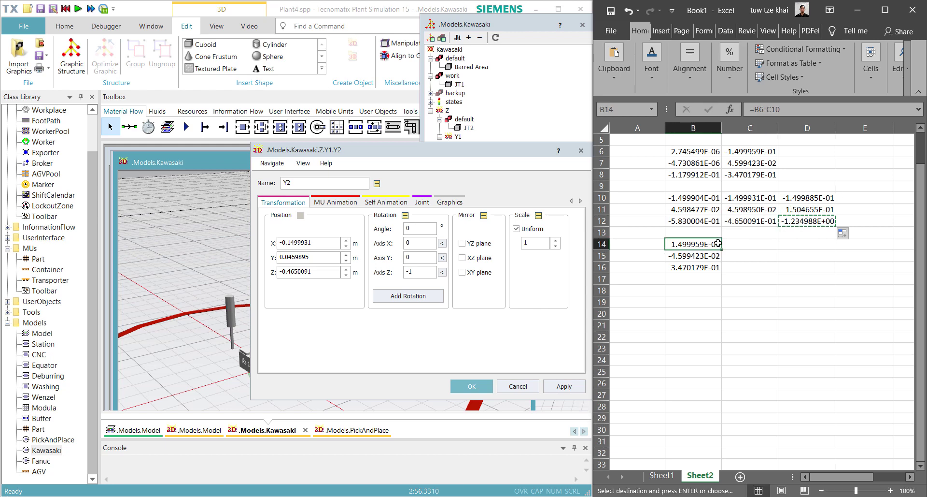
pyautogui.click(792, 104)
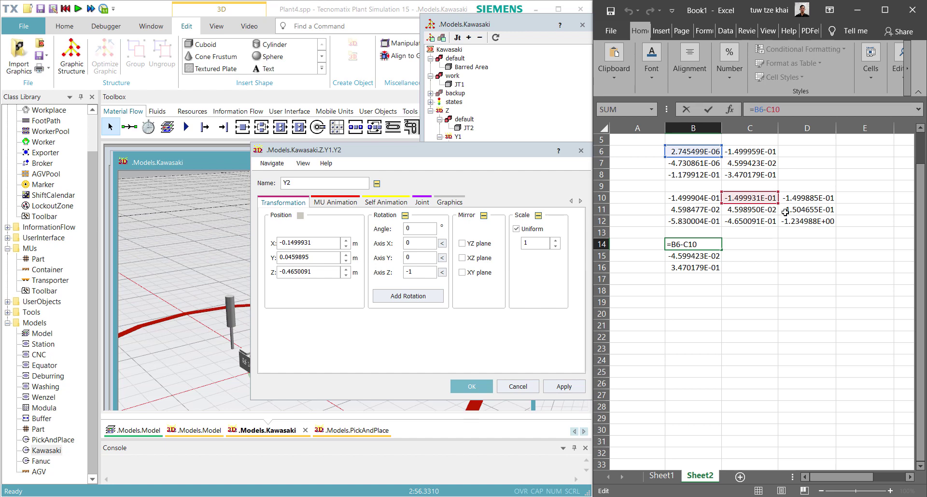
pyautogui.write('=')
pyautogui.click(814, 197)
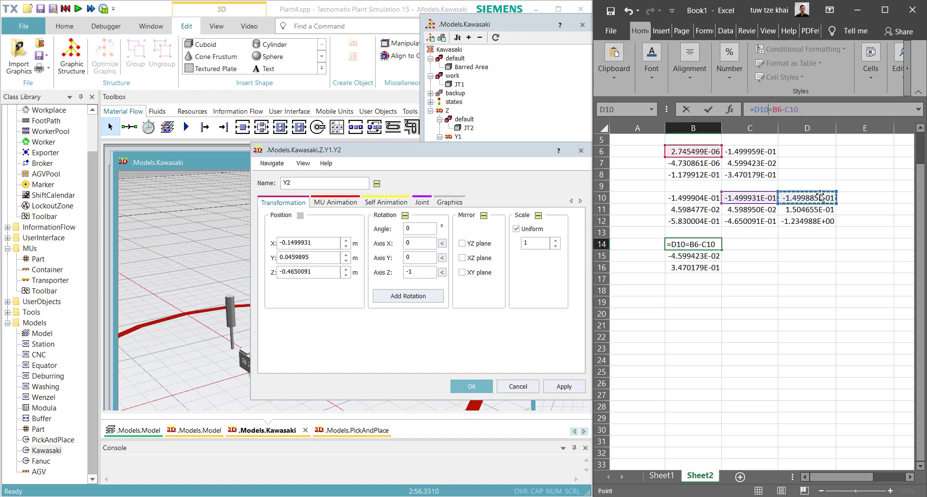
pyautogui.press('Escape')
pyautogui.click(810, 197)
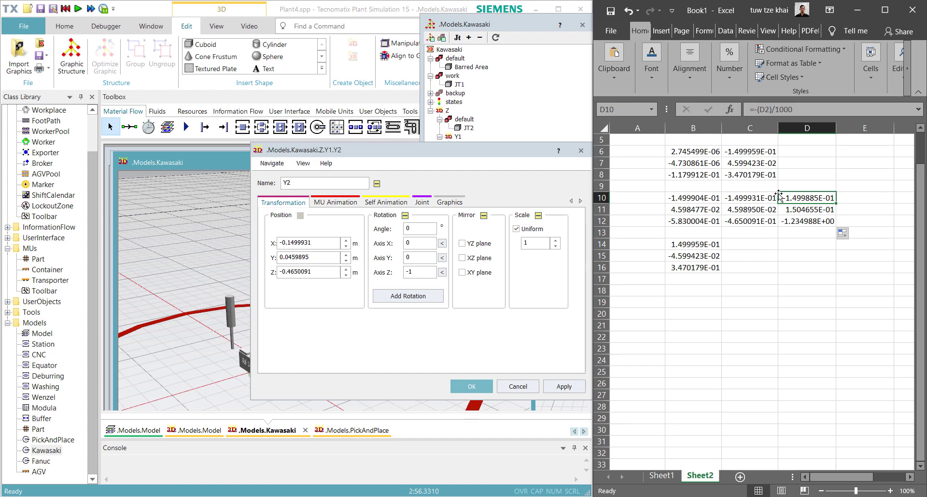
# - Enter the formula =C10-D10 in cell C14 and fill it down to C16
pyautogui.click(746, 243)
pyautogui.write('=')
pyautogui.click(749, 199)
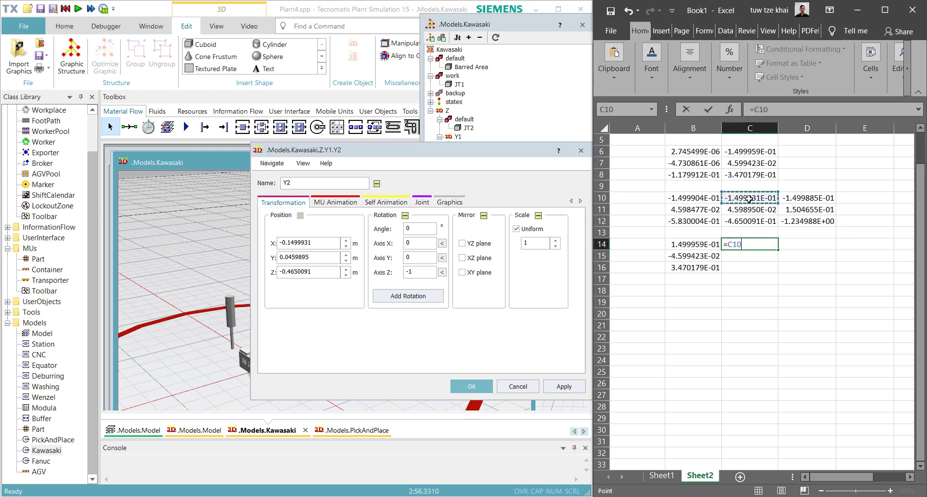
pyautogui.write('-')
pyautogui.click(811, 197)
pyautogui.press('Return')
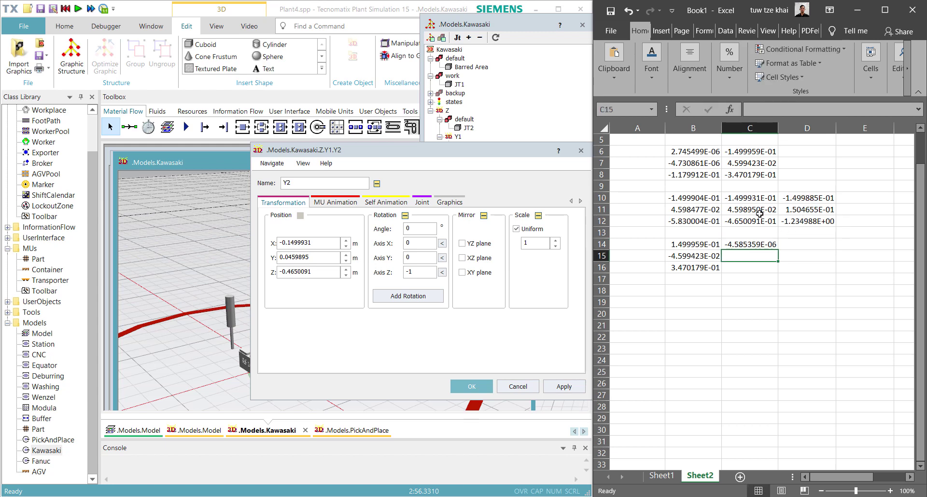
pyautogui.click(764, 243)
pyautogui.moveTo(774, 251); pyautogui.dragTo(775, 269)
# - Set Y2's X position to -4.585359E-06 m and Y position to -1.044760E-01 m from cells C14 and C15
pyautogui.click(753, 245)
pyautogui.hotkey('ctrl', 'c')
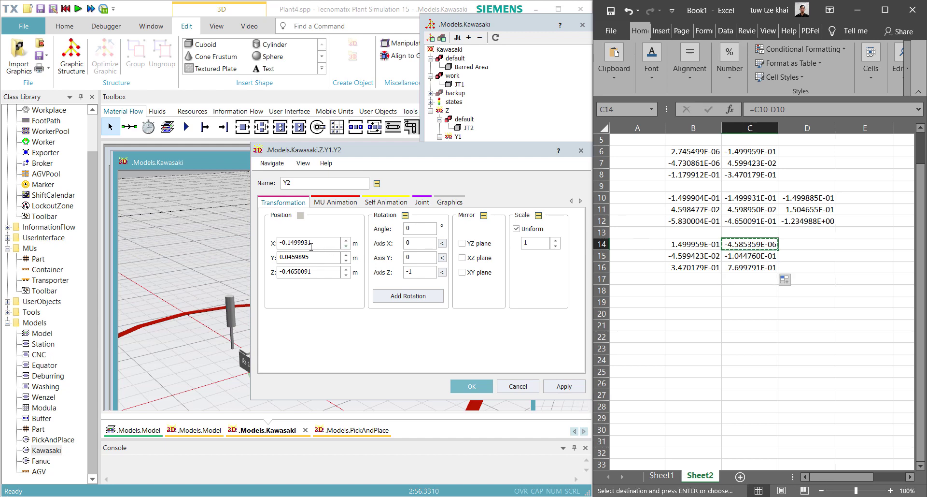
pyautogui.click(313, 243)
pyautogui.doubleClick(314, 243)
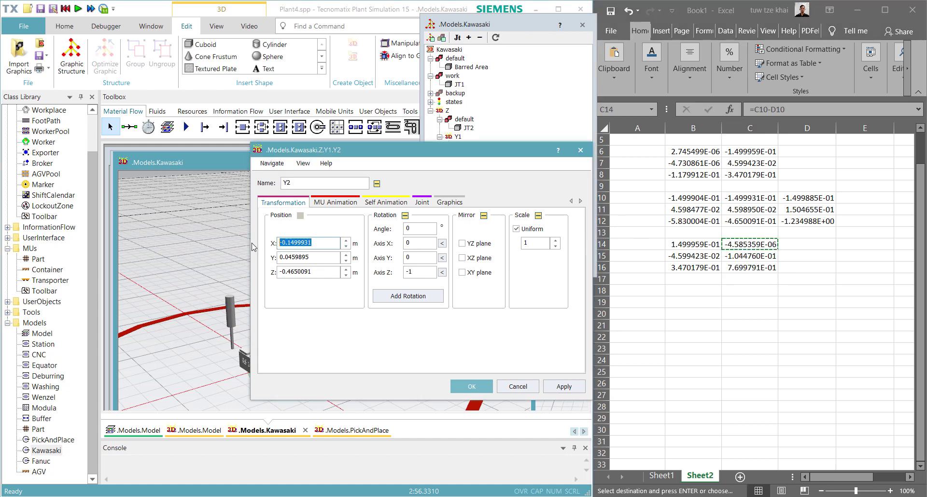
pyautogui.hotkey('ctrl', 'v')
pyautogui.click(743, 257)
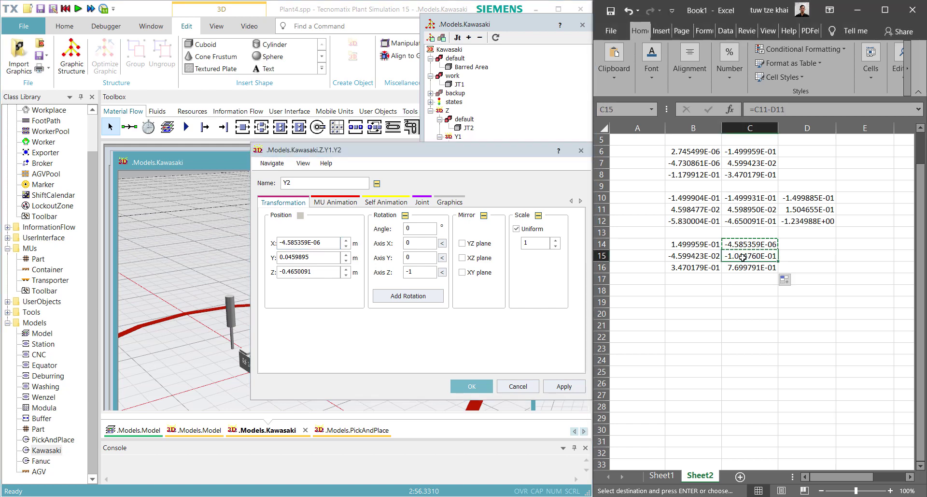
pyautogui.hotkey('ctrl', 'c')
pyautogui.doubleClick(309, 257)
pyautogui.hotkey('ctrl', 'v')
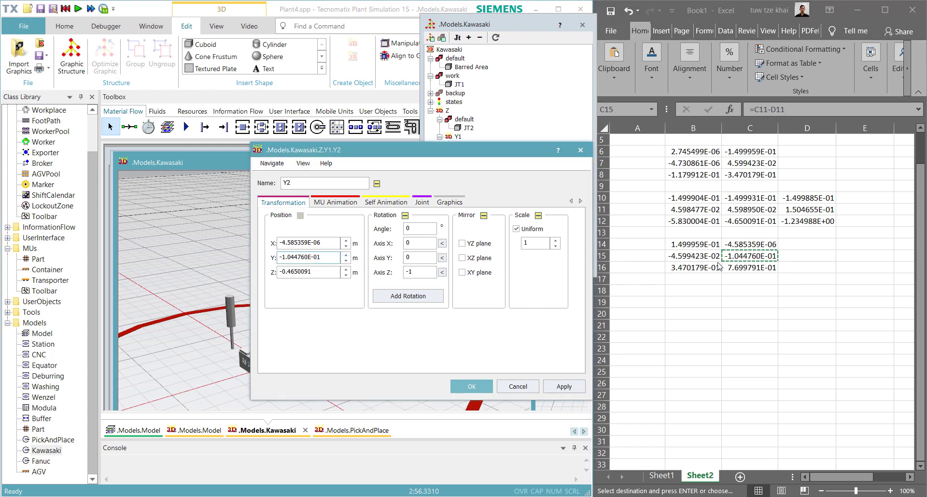
# - Set Y2's Z position to 7.699791E-01 m from cell C16, accept it, and inspect the upper arm on the robot
pyautogui.click(746, 268)
pyautogui.hotkey('ctrl', 'c')
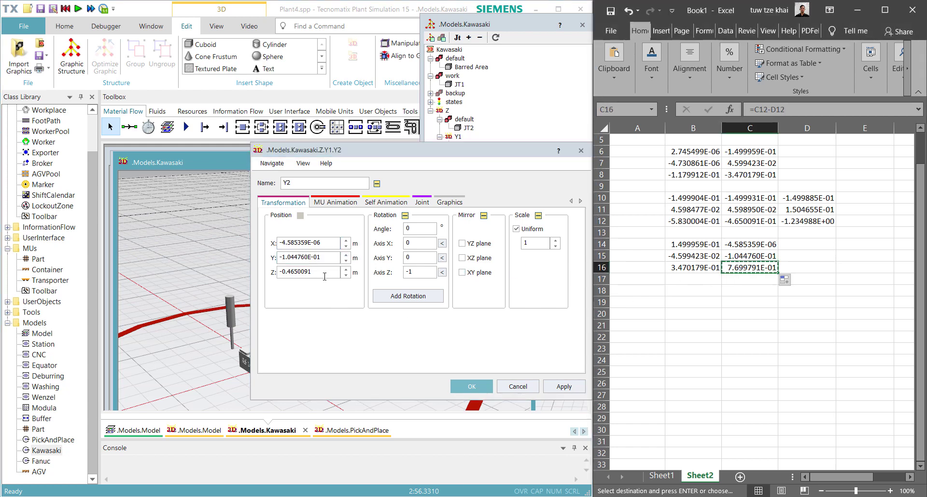
pyautogui.doubleClick(309, 271)
pyautogui.hotkey('ctrl', 'v')
pyautogui.moveTo(387, 152); pyautogui.dragTo(487, 114)
pyautogui.click(572, 349)
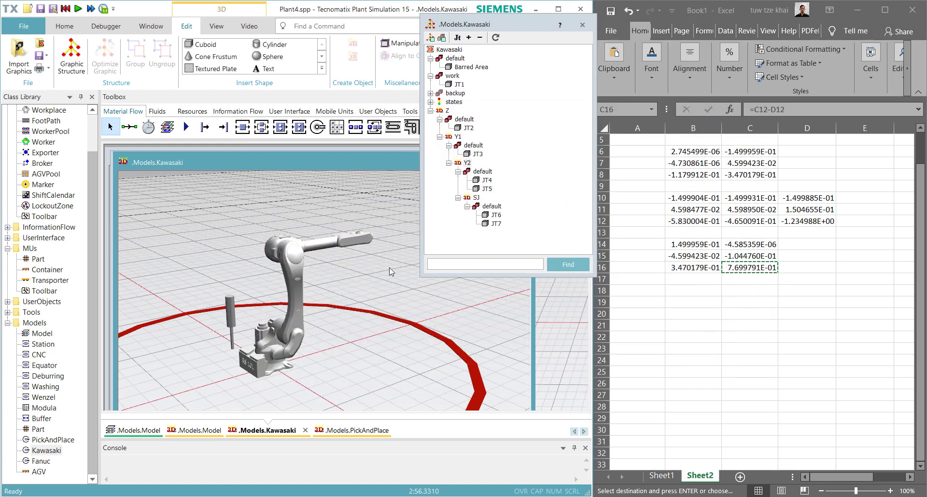
pyautogui.scroll(3, 332, 239)
pyautogui.scroll(-2, 333, 239)
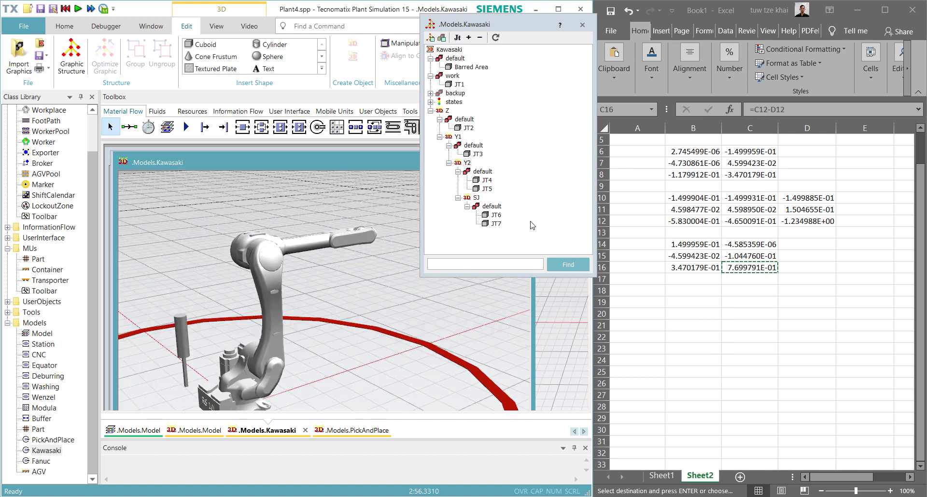
# - Highlight joint Y2 and graphic JT4 in the hierarchy, and save the model
pyautogui.click(468, 165)
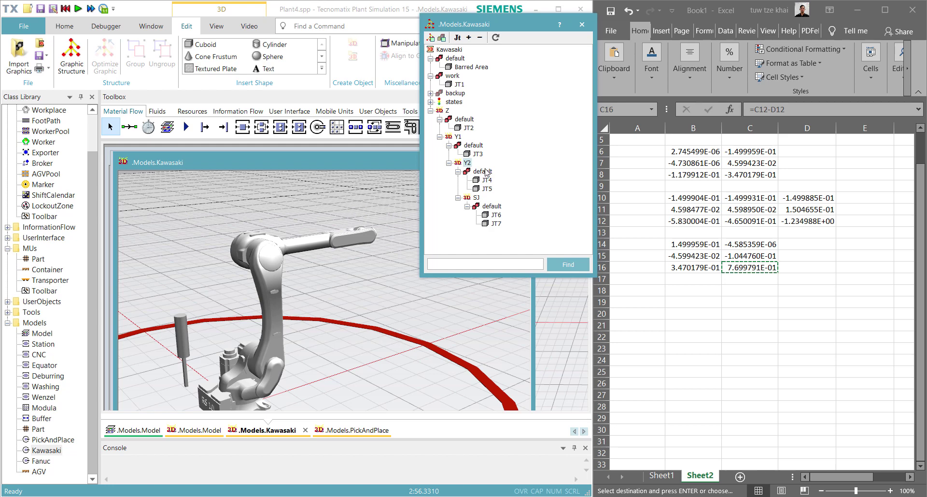
pyautogui.click(486, 179)
pyautogui.click(40, 9)
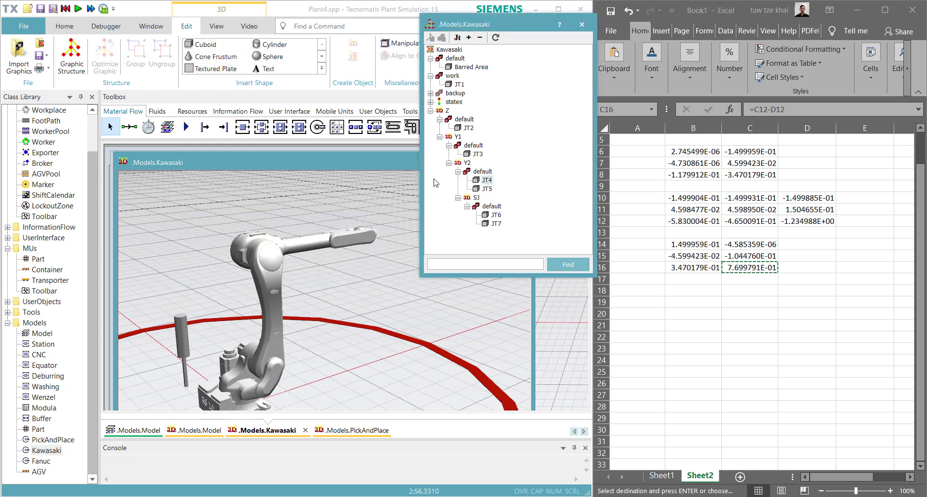
# - Highlight Y2, JT5 and SJ, and inspect Y2 briefly in its own 3D window
pyautogui.click(467, 163)
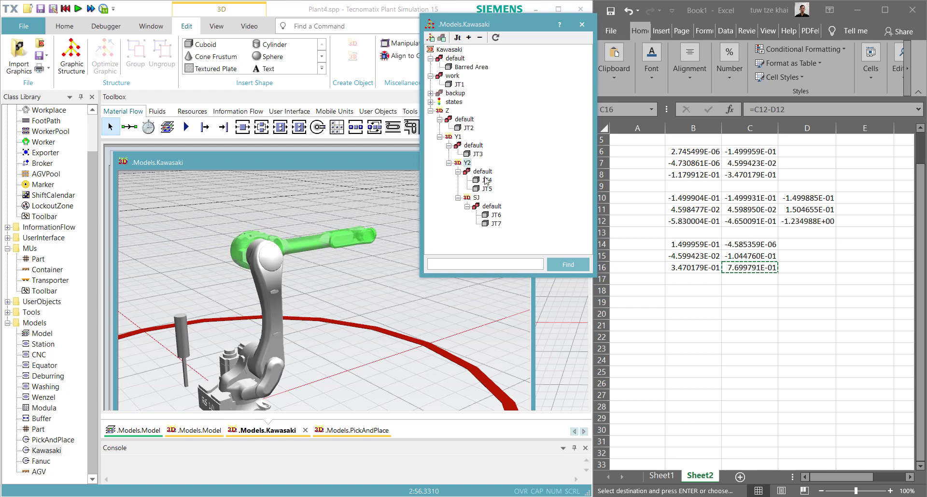
pyautogui.click(487, 189)
pyautogui.click(477, 198)
pyautogui.rightClick(466, 163)
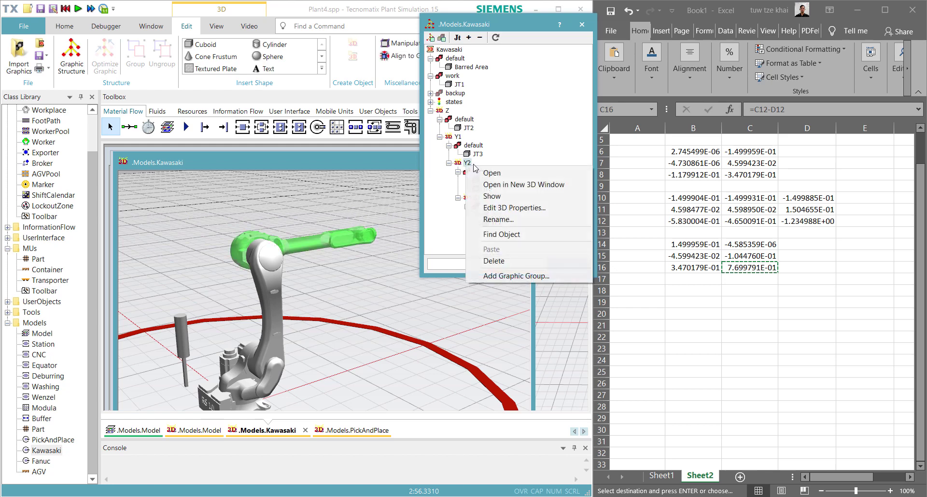
pyautogui.click(502, 184)
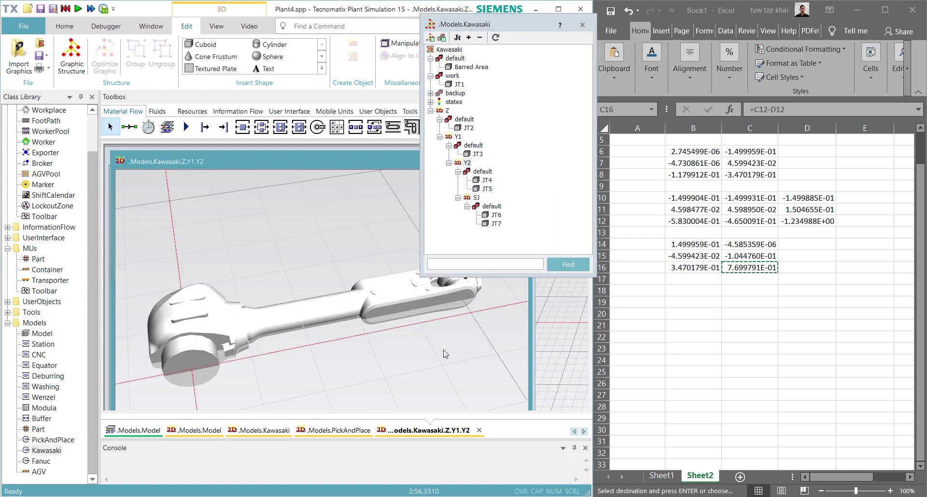
pyautogui.click(479, 430)
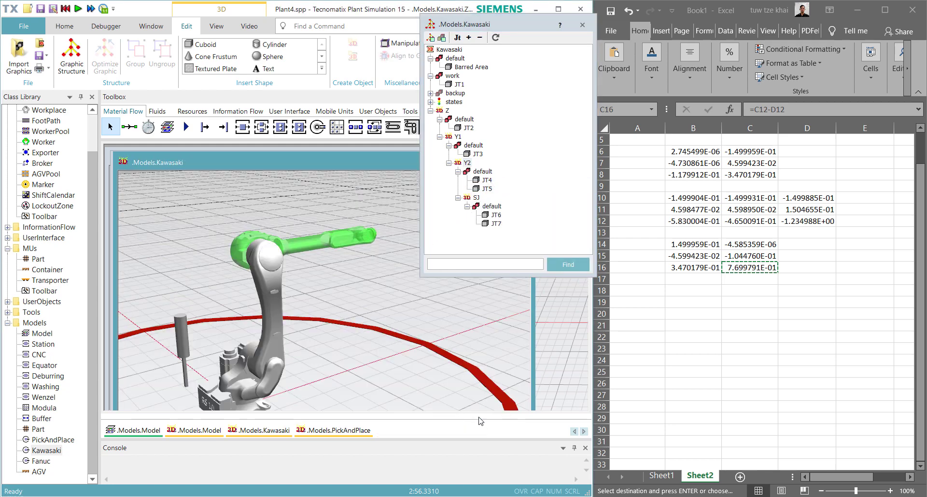
# - Show joint SJ in its own 3D window and examine where its graphics sit relative to the origin
pyautogui.rightClick(475, 198)
pyautogui.click(512, 217)
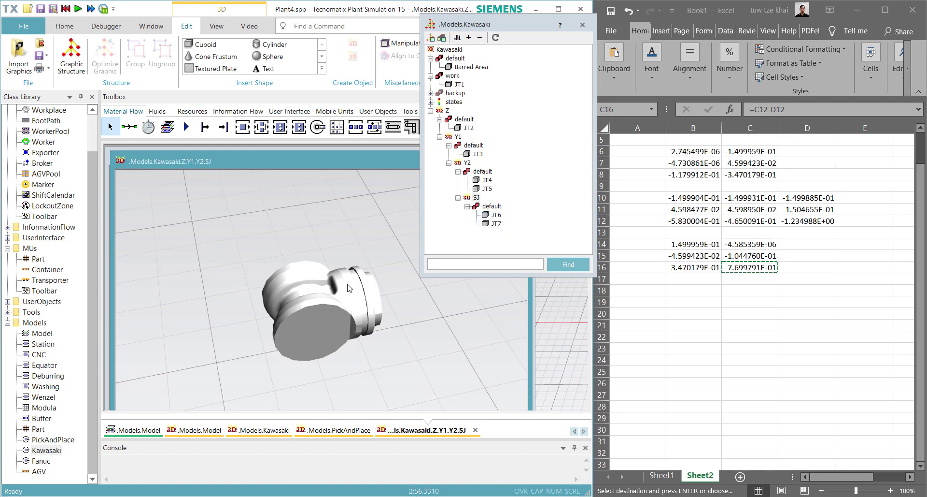
pyautogui.scroll(-2, 327, 288)
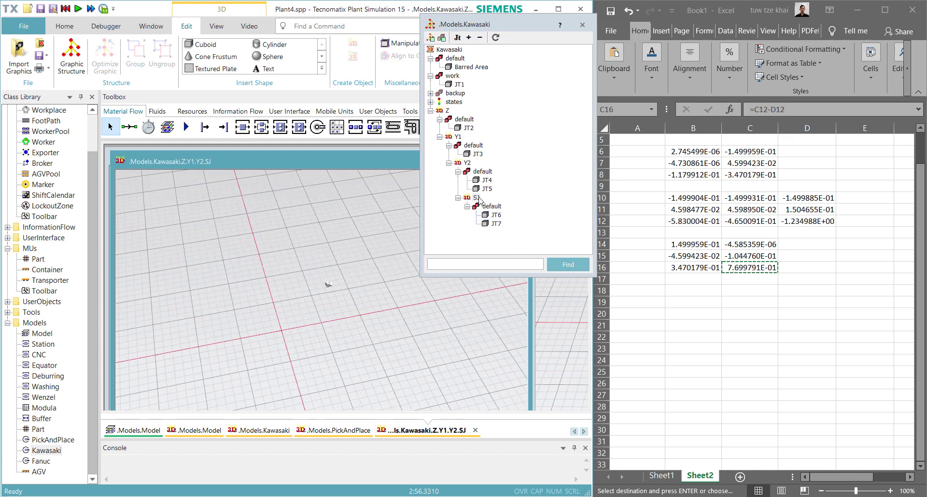
# - Open JT6's 3D properties and extend the negated metre conversion formulas from D10:D12 in Excel into E10:E12
pyautogui.rightClick(496, 216)
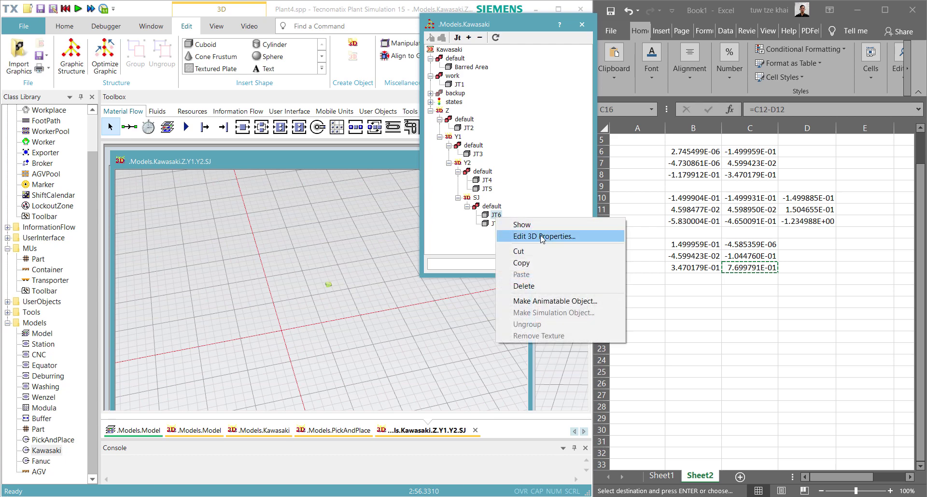
pyautogui.click(542, 236)
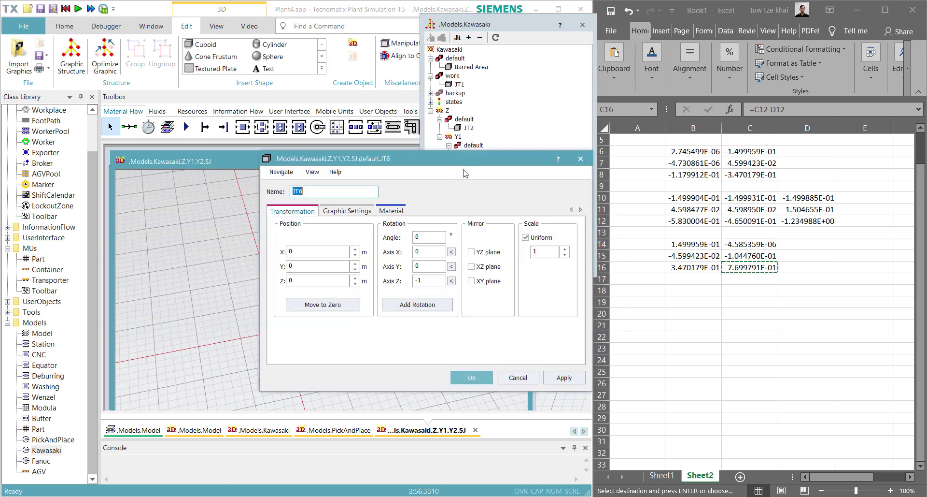
pyautogui.scroll(2, 783, 240)
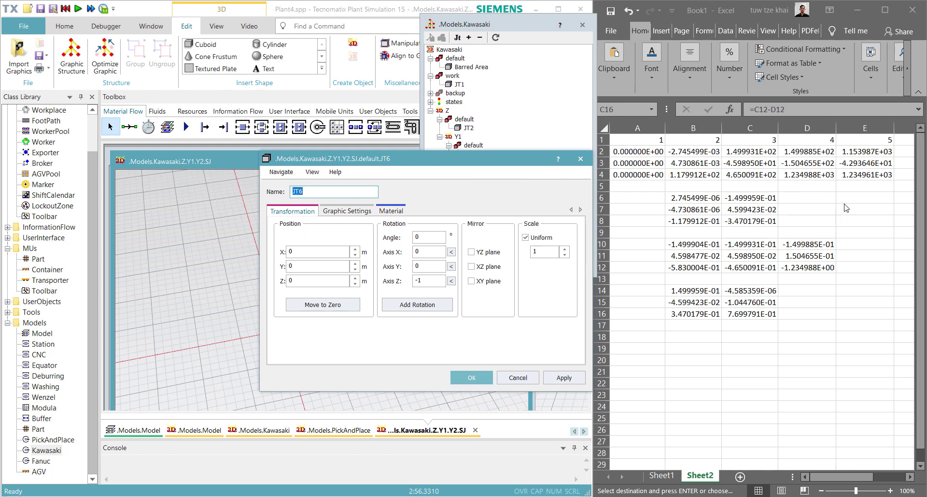
pyautogui.press('F2')
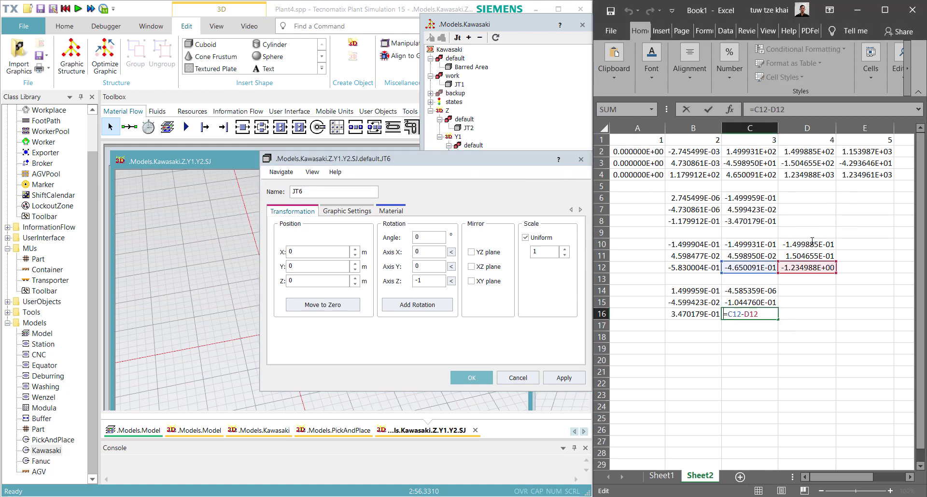
pyautogui.hotkey('ctrl', 'Return')
pyautogui.click(820, 244)
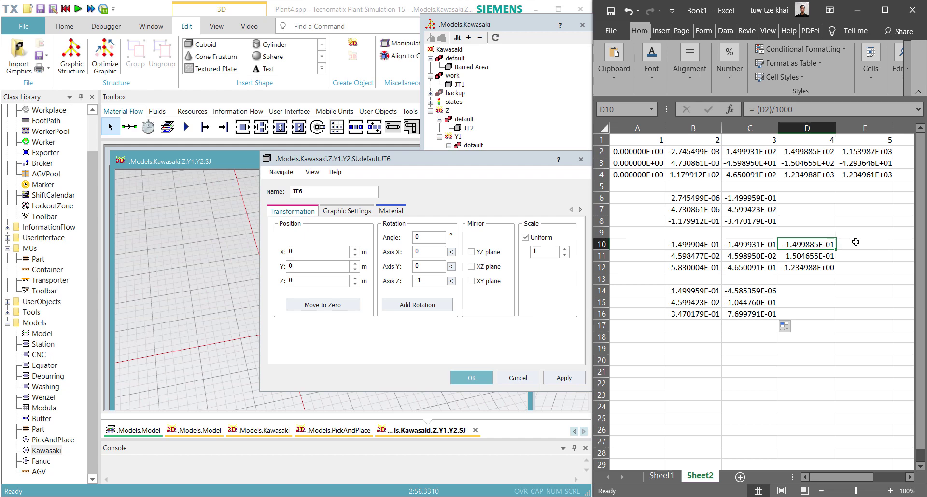
pyautogui.click(855, 243)
pyautogui.click(831, 247)
pyautogui.moveTo(835, 250); pyautogui.dragTo(890, 273)
# - Set JT6's X position to -1.153987E+00 m from cell E10 and its Y position to 4.293646E-02 m from E11
pyautogui.click(882, 245)
pyautogui.click(867, 245)
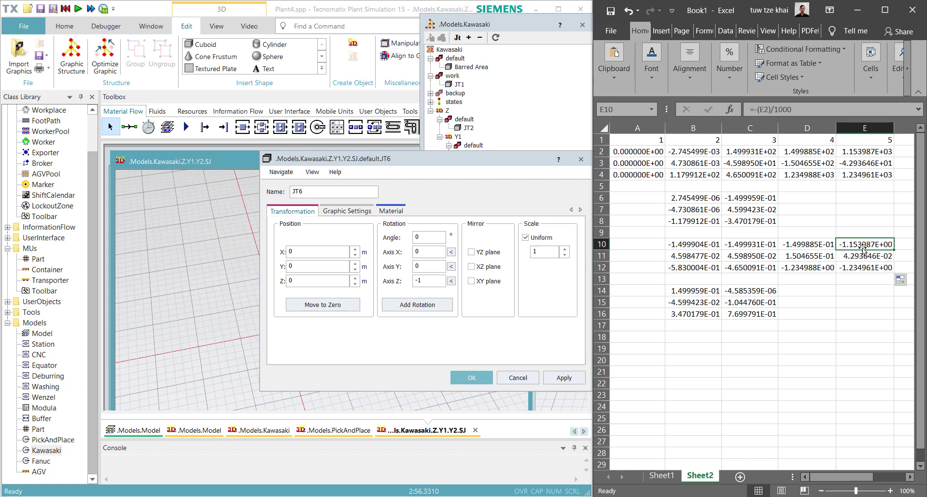
pyautogui.hotkey('ctrl', 'c')
pyautogui.doubleClick(289, 251)
pyautogui.hotkey('ctrl', 'v')
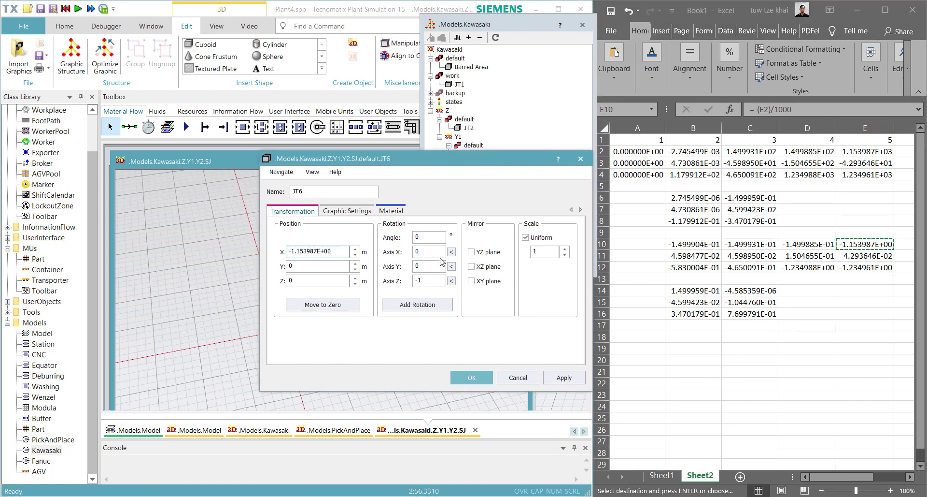
pyautogui.click(850, 256)
pyautogui.hotkey('ctrl', 'c')
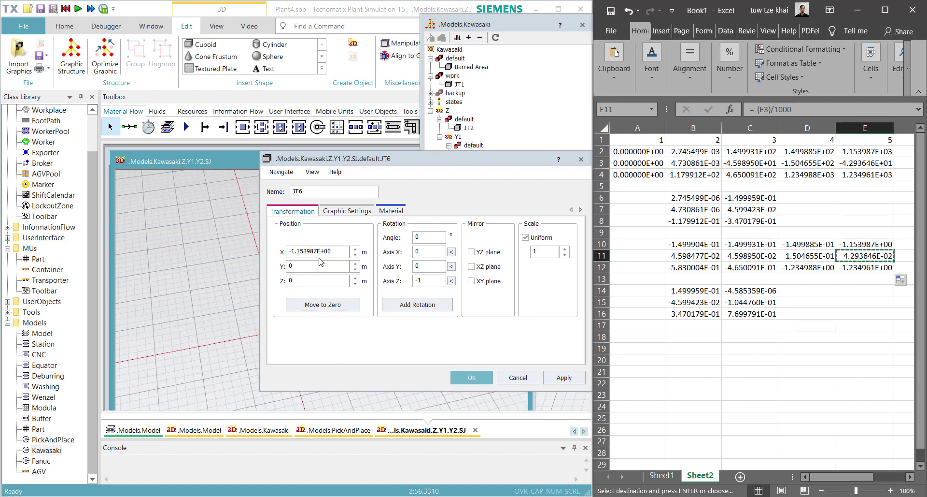
pyautogui.doubleClick(298, 264)
pyautogui.hotkey('ctrl', 'v')
# - Set JT6's Z position to -1.234961E+00 m from cell E12, check the graphic at the origin, and accept it
pyautogui.click(866, 267)
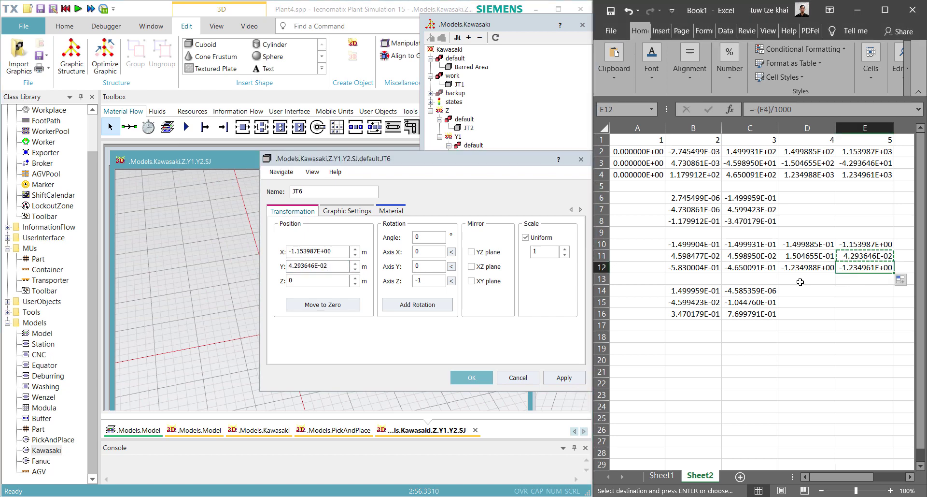
pyautogui.hotkey('ctrl', 'c')
pyautogui.doubleClick(295, 280)
pyautogui.hotkey('ctrl', 'v')
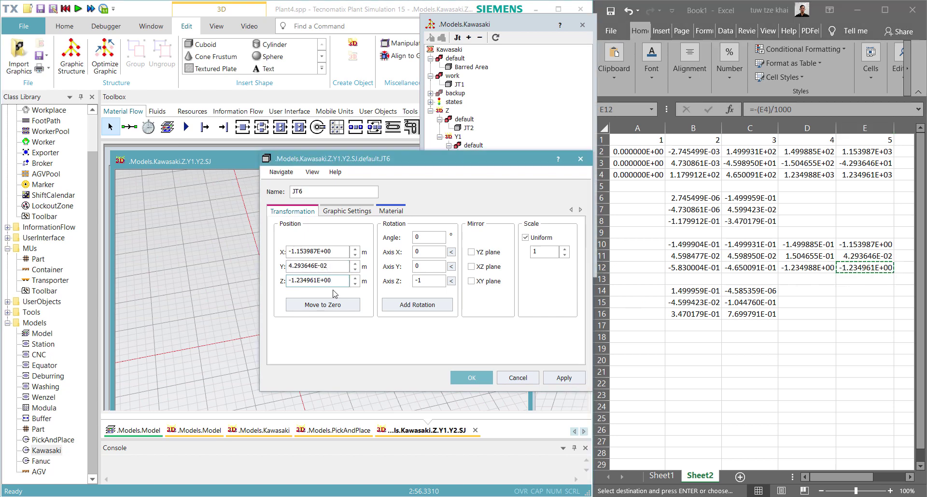
pyautogui.moveTo(456, 159); pyautogui.dragTo(576, 97)
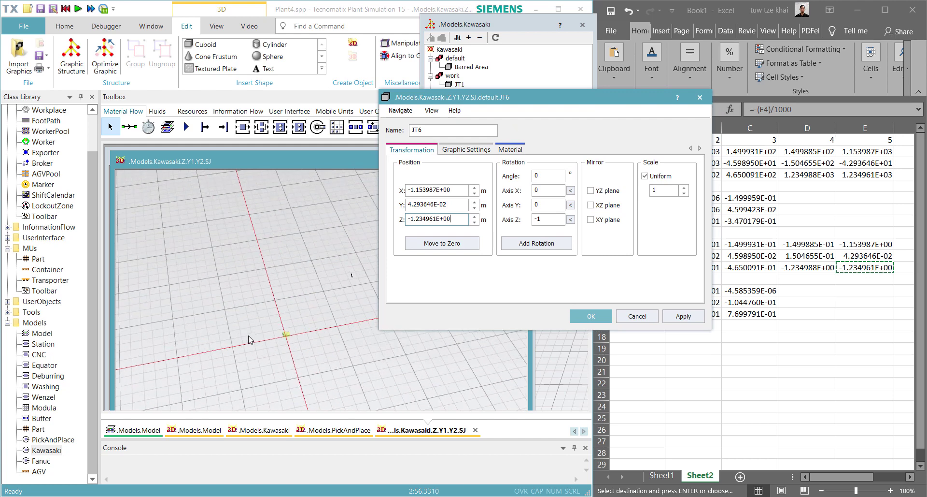
pyautogui.scroll(4, 249, 340)
pyautogui.scroll(-2, 249, 340)
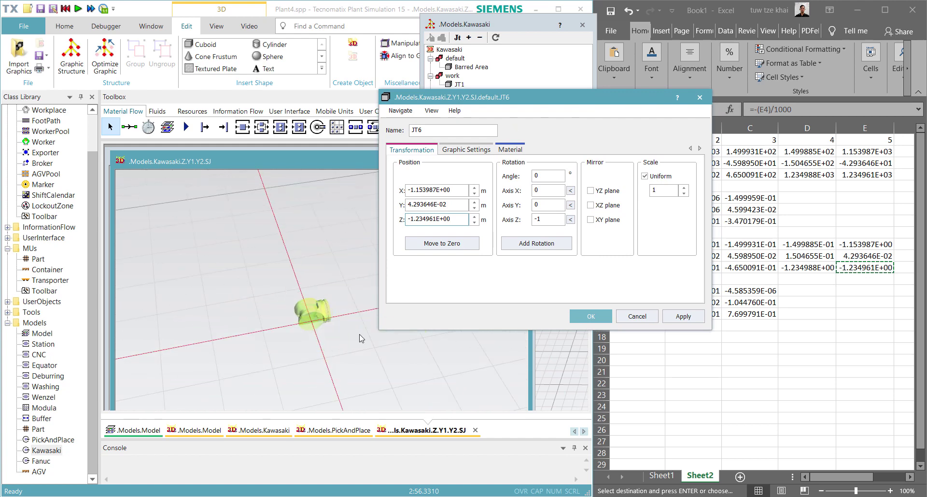
pyautogui.click(584, 315)
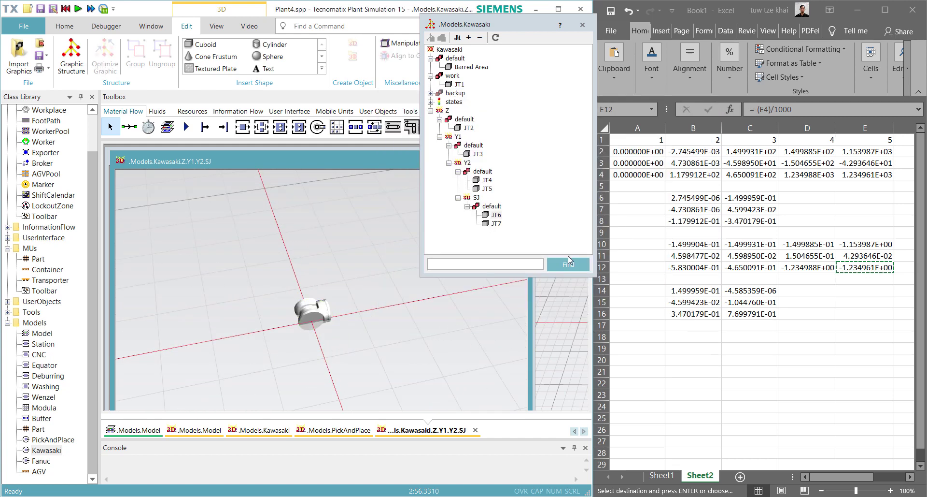
# - In JT7's 3D properties, set X to -1.153987E+00 m from cell E10 and Y to 4.293646E-02 m from E11
pyautogui.scroll(-5, 342, 290)
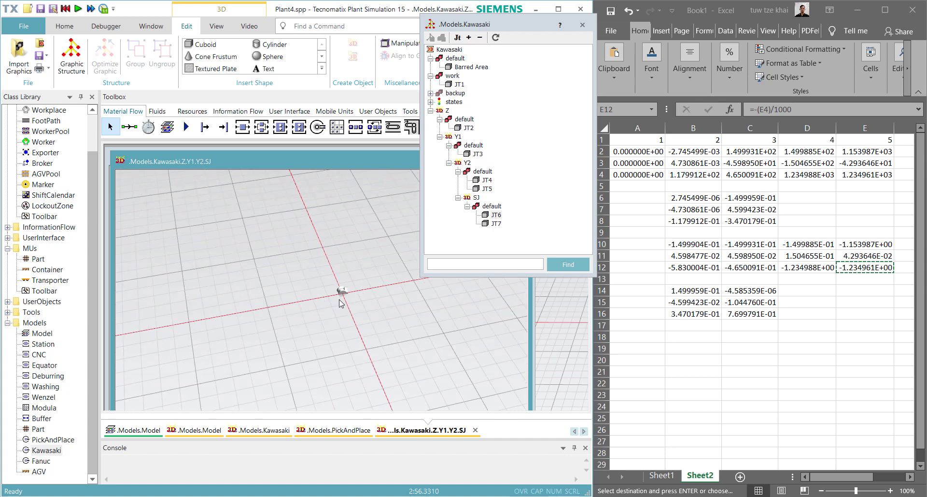
pyautogui.rightClick(495, 223)
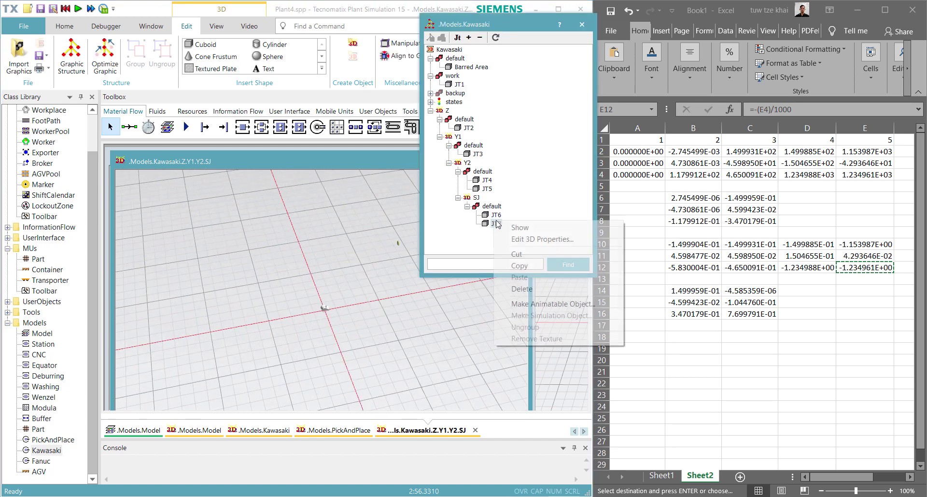
pyautogui.click(560, 239)
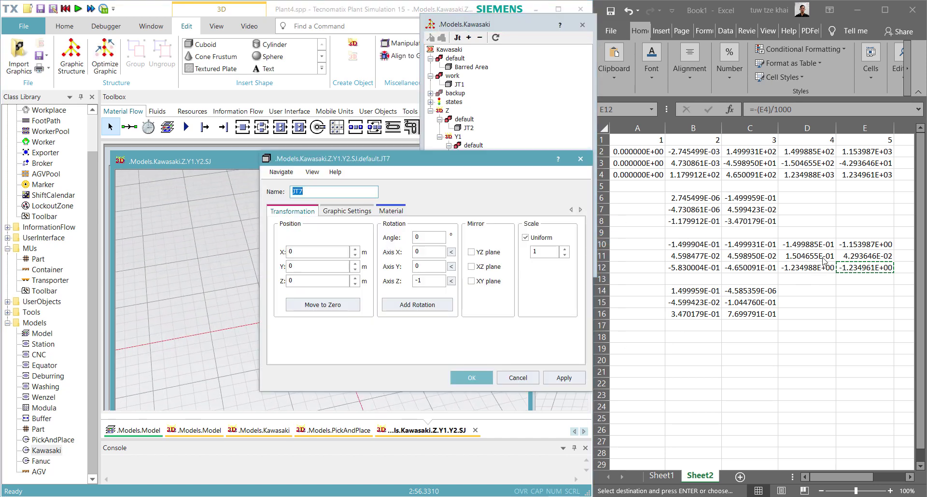
pyautogui.click(864, 244)
pyautogui.hotkey('ctrl', 'c')
pyautogui.click(314, 252)
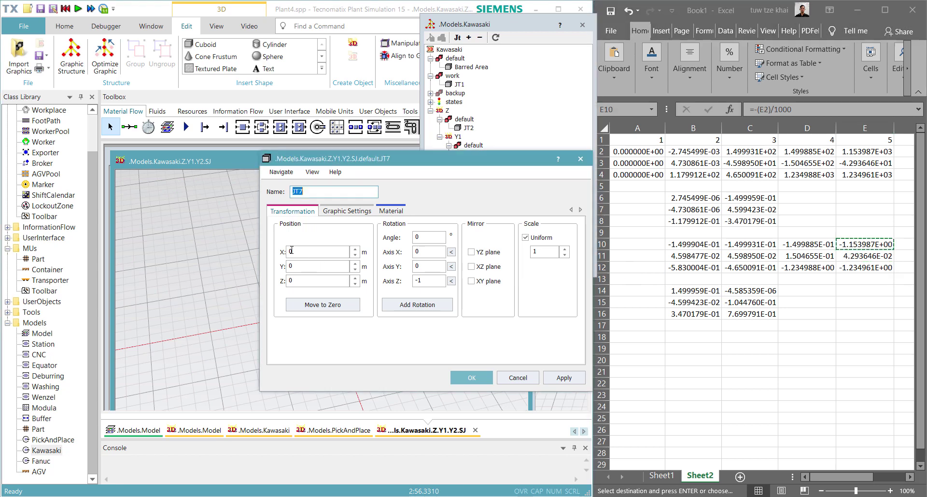
pyautogui.hotkey('ctrl', 'v')
pyautogui.click(857, 253)
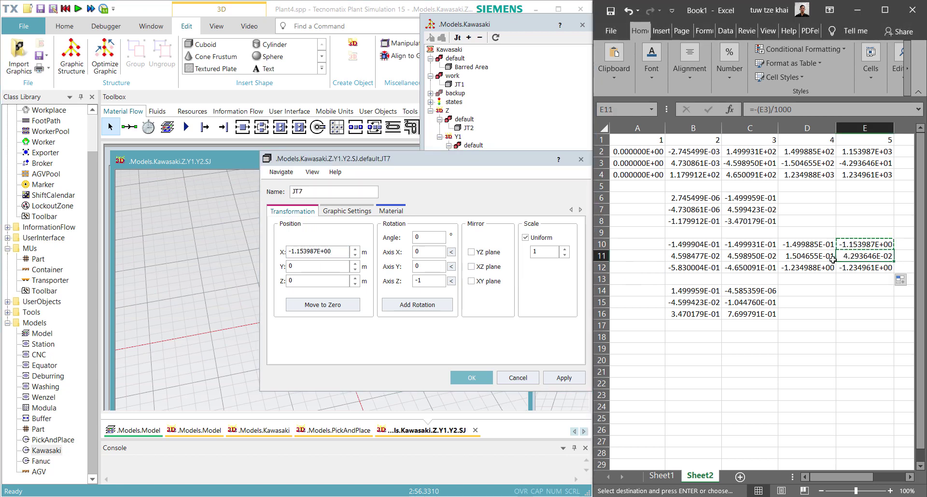
pyautogui.hotkey('ctrl', 'c')
pyautogui.click(310, 263)
pyautogui.hotkey('ctrl', 'v')
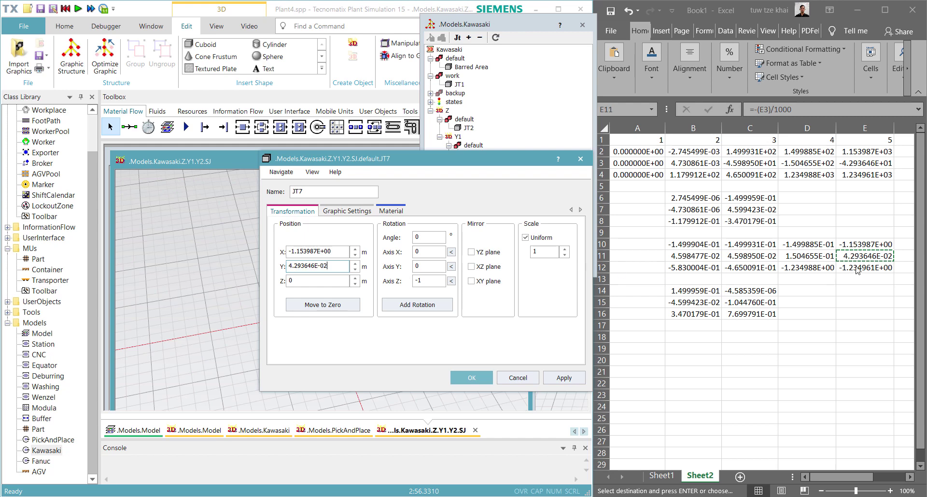
# - Set JT7's Z position to -1.234961E+00 m from cell E12, accept it, and inspect the wrist graphics at the origin
pyautogui.click(864, 267)
pyautogui.hotkey('ctrl', 'c')
pyautogui.click(314, 280)
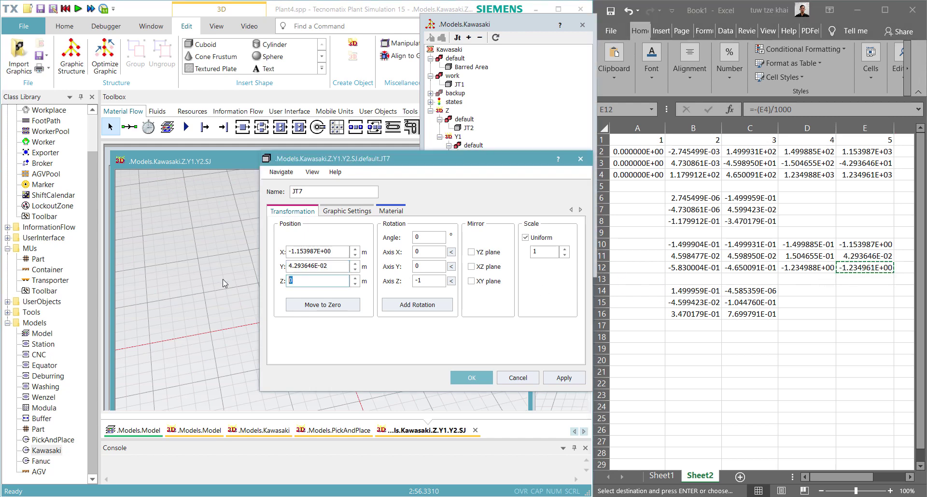
pyautogui.hotkey('ctrl', 'v')
pyautogui.click(478, 377)
pyautogui.scroll(5, 325, 311)
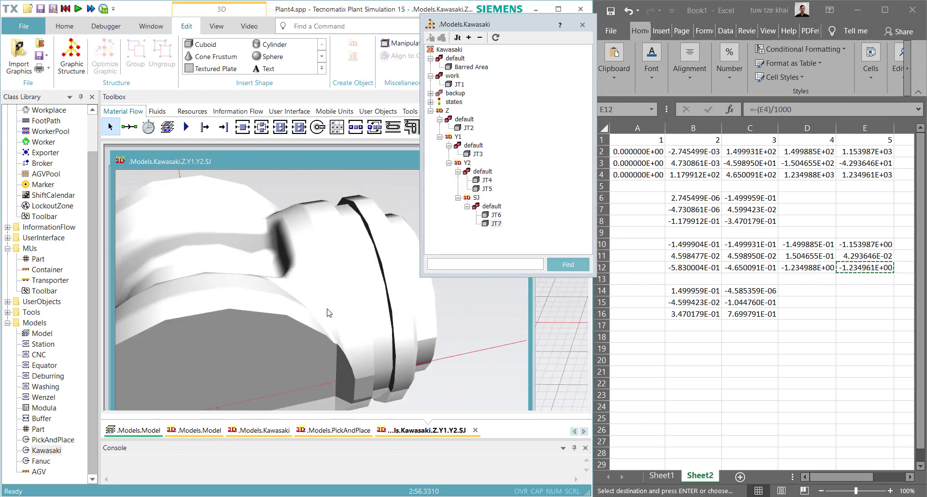
pyautogui.scroll(-4, 325, 314)
pyautogui.scroll(2, 328, 319)
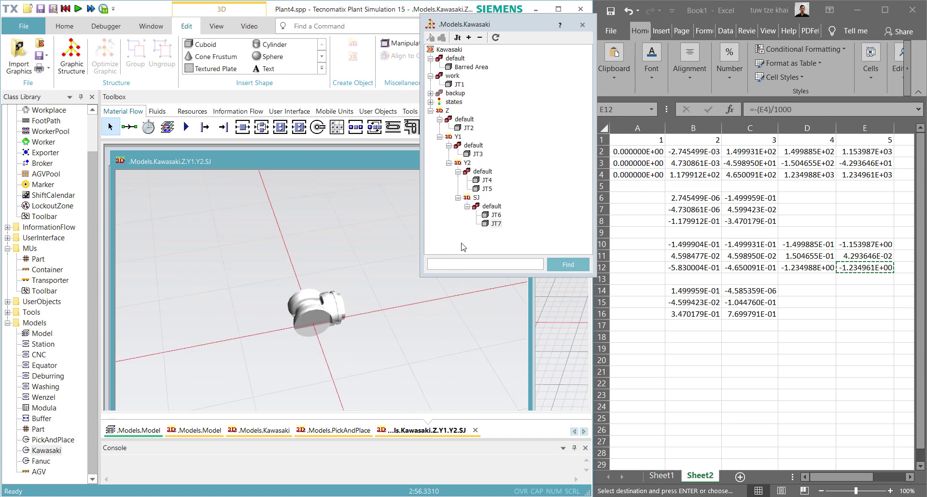
# - Open joint SJ's 3D properties and compare its position with the coordinates in cells D10:D12
pyautogui.click(472, 199)
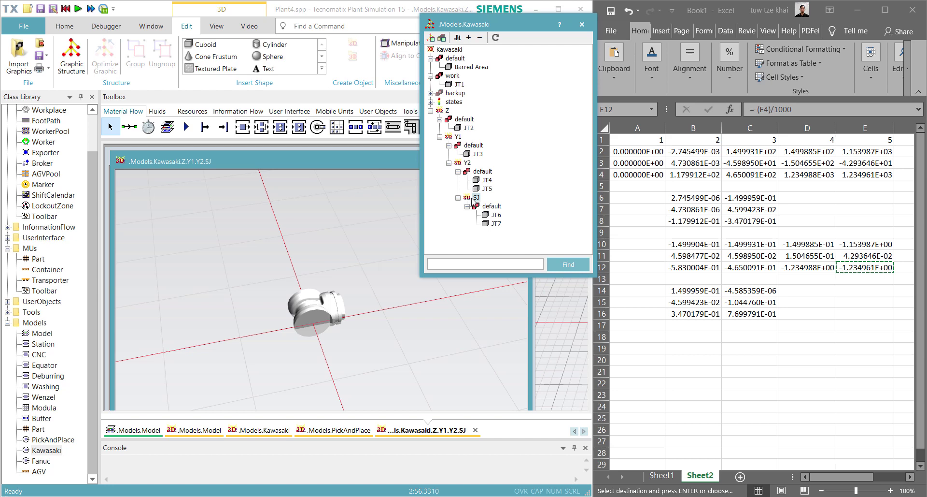
pyautogui.rightClick(472, 200)
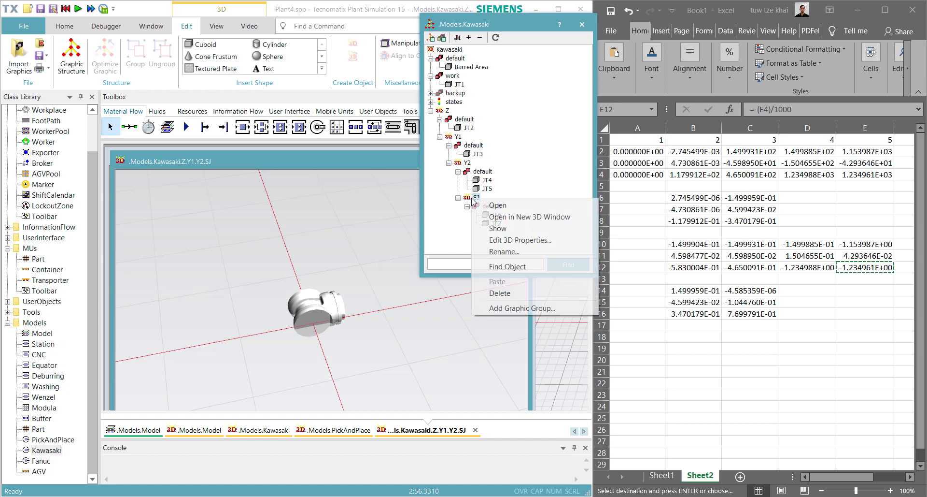
pyautogui.click(518, 240)
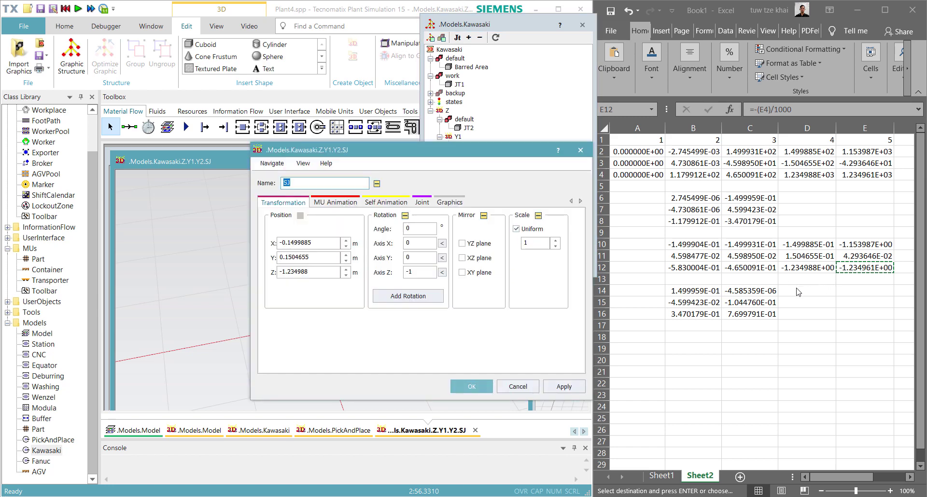
pyautogui.click(319, 243)
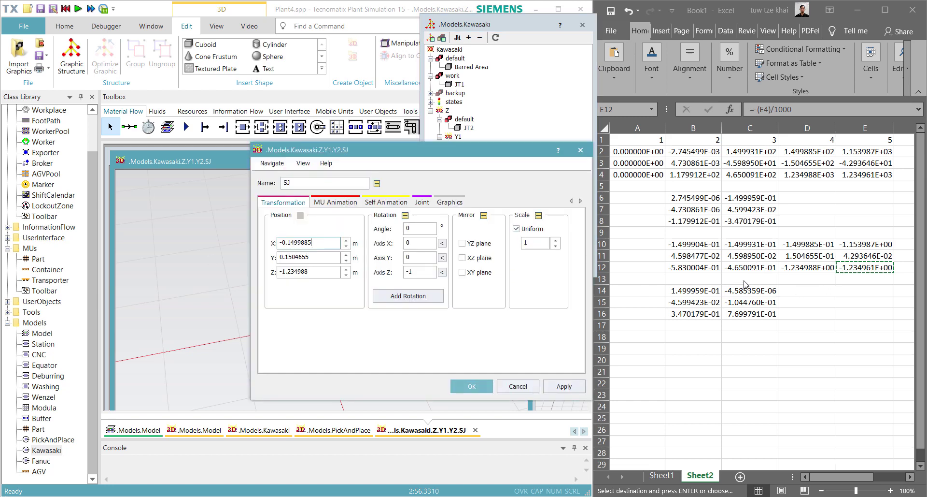
pyautogui.click(805, 241)
pyautogui.moveTo(805, 244); pyautogui.dragTo(803, 268)
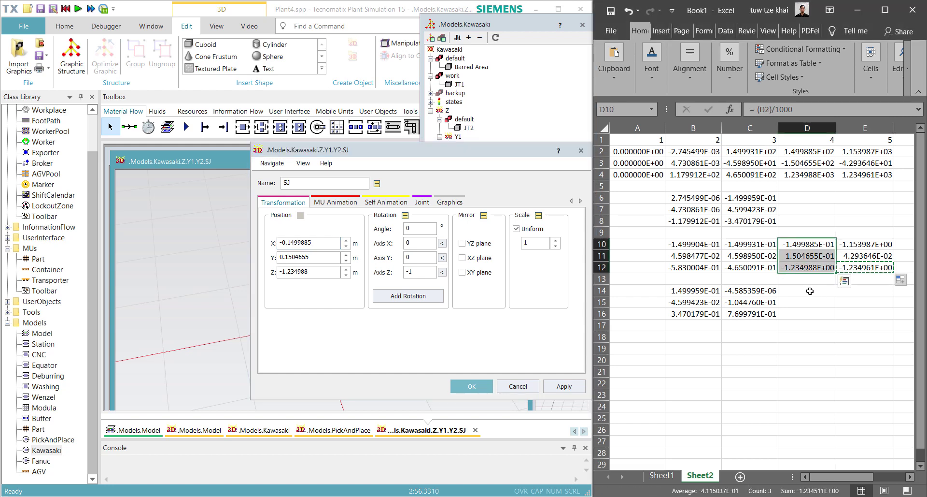
# - Enter the formula =D10-E10 in cell D14 and fill it down to D16
pyautogui.click(810, 291)
pyautogui.write('=')
pyautogui.click(812, 243)
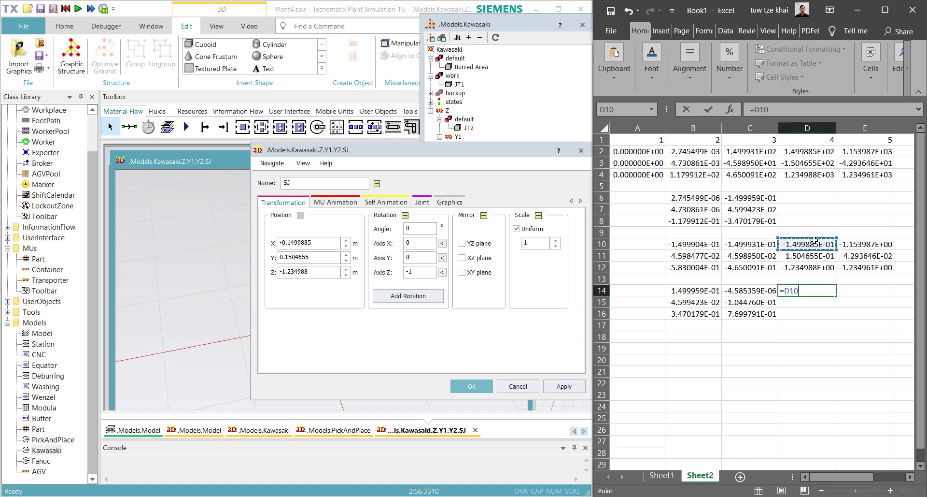
pyautogui.write('-')
pyautogui.click(875, 243)
pyautogui.press('Return')
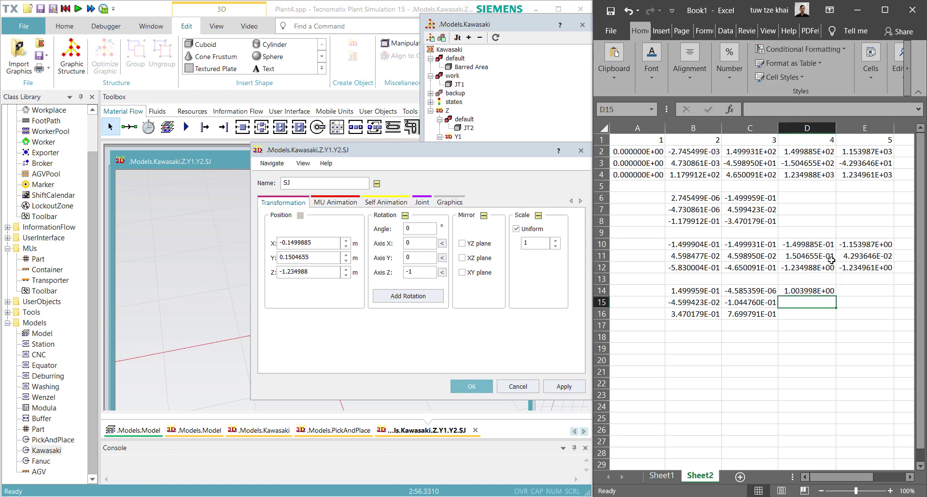
pyautogui.click(825, 291)
pyautogui.moveTo(835, 296); pyautogui.dragTo(835, 320)
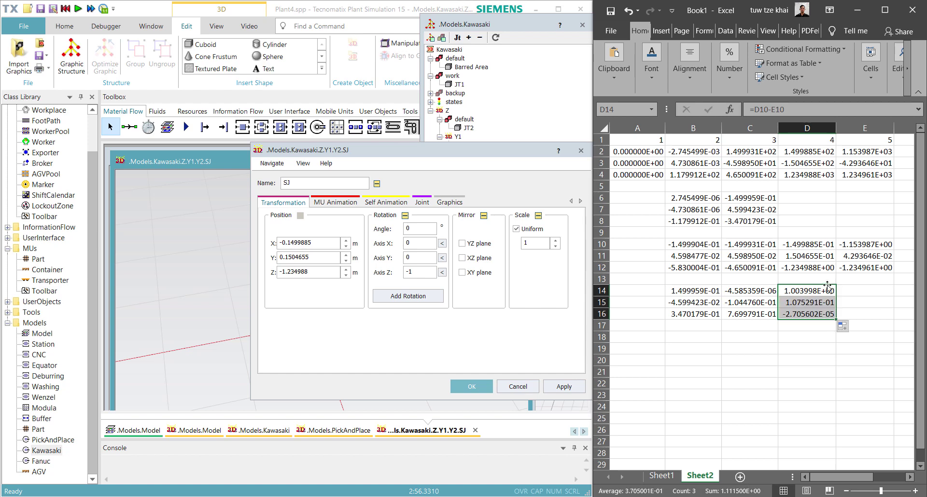
# - Close SJ's properties and its 3D window, and inspect the end of the robot arm in the Kawasaki model
pyautogui.click(791, 349)
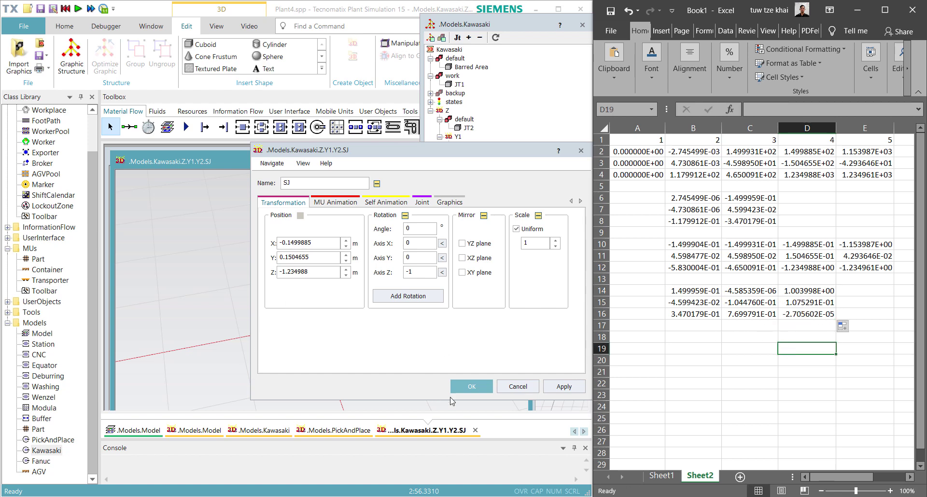
pyautogui.click(472, 386)
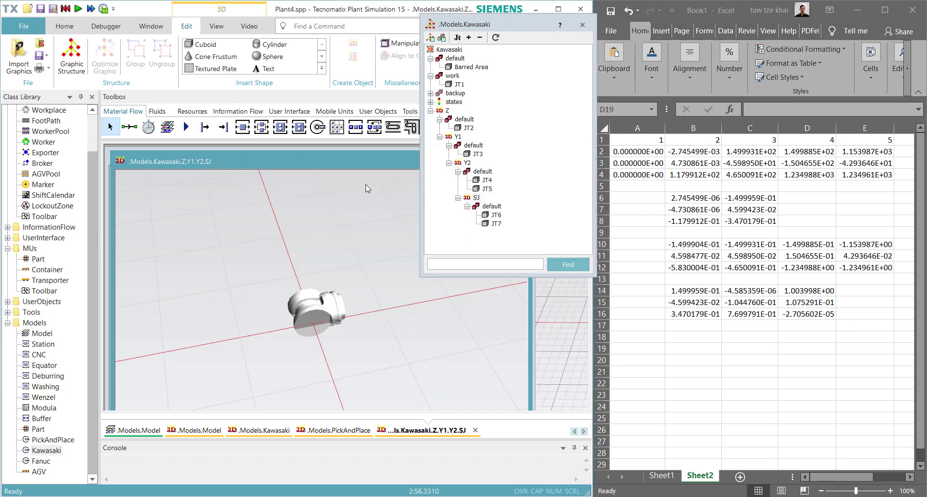
pyautogui.click(474, 430)
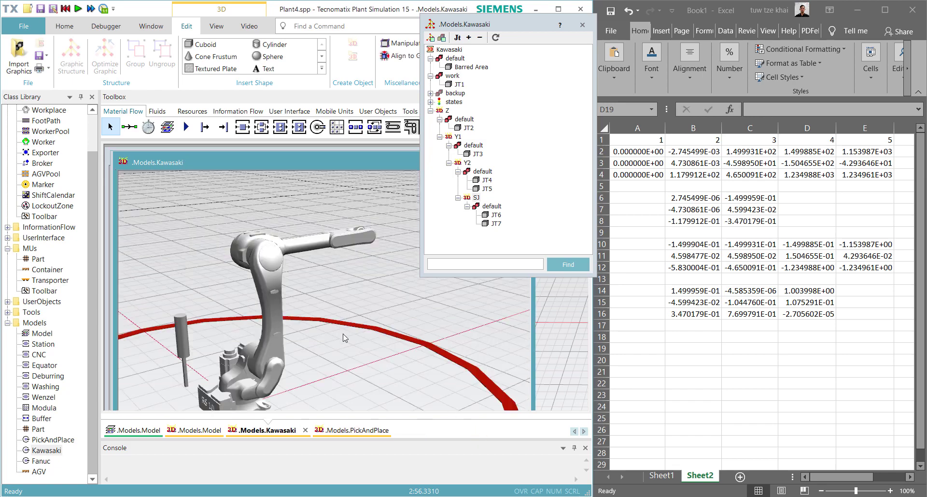
pyautogui.scroll(5, 343, 337)
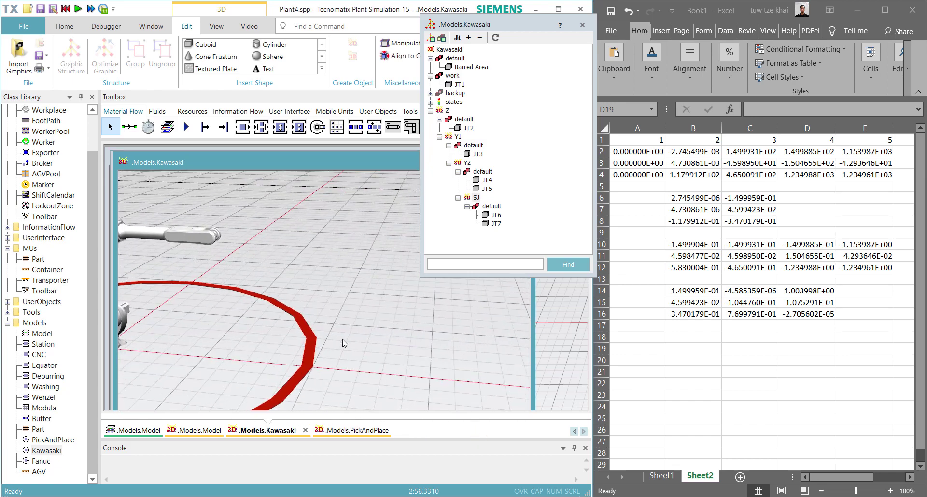
pyautogui.moveTo(196, 254); pyautogui.dragTo(323, 312, button='right')
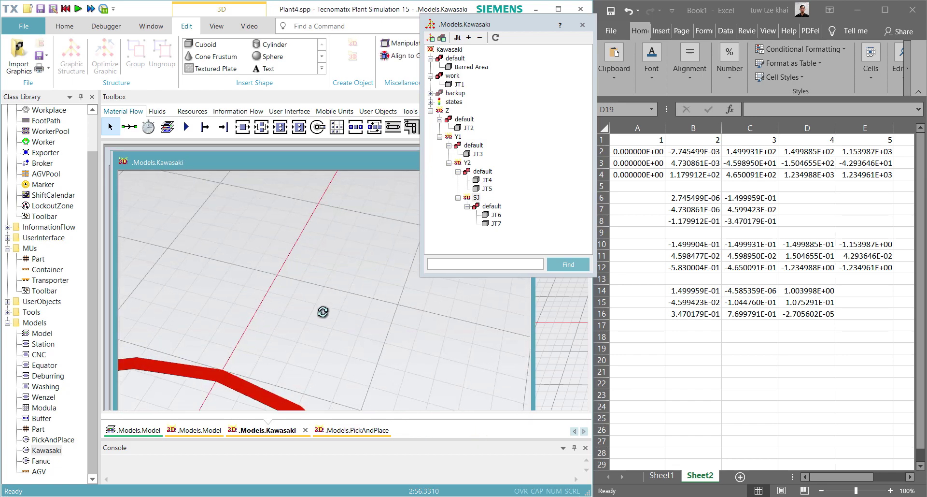
# - Open joint SJ's 3D properties and set its X position to 1.003998E+00 m from cell D14
pyautogui.scroll(-5, 323, 270)
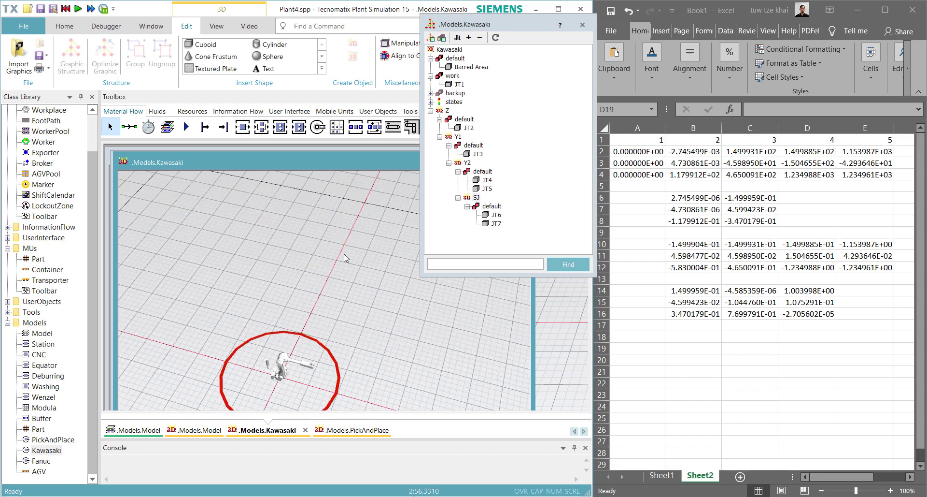
pyautogui.scroll(5, 277, 372)
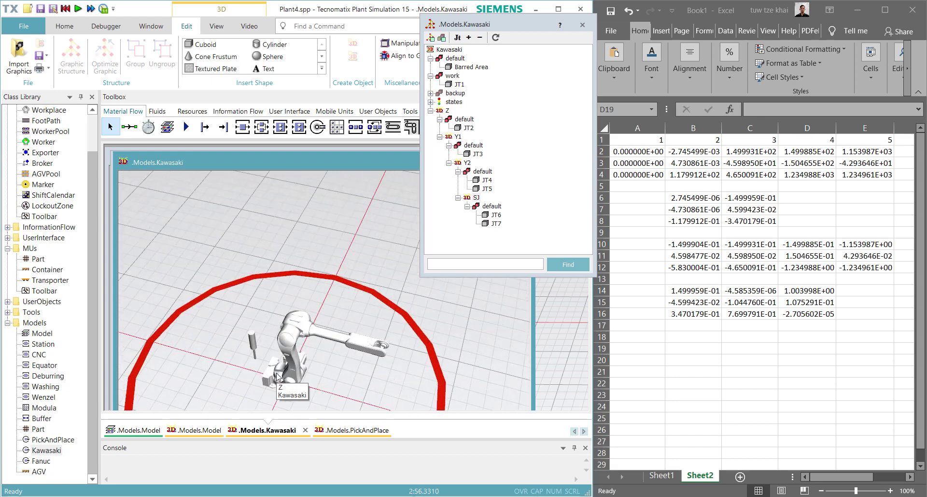
pyautogui.scroll(6, 279, 375)
pyautogui.moveTo(298, 381); pyautogui.dragTo(339, 367, button='right')
pyautogui.scroll(-3, 477, 303)
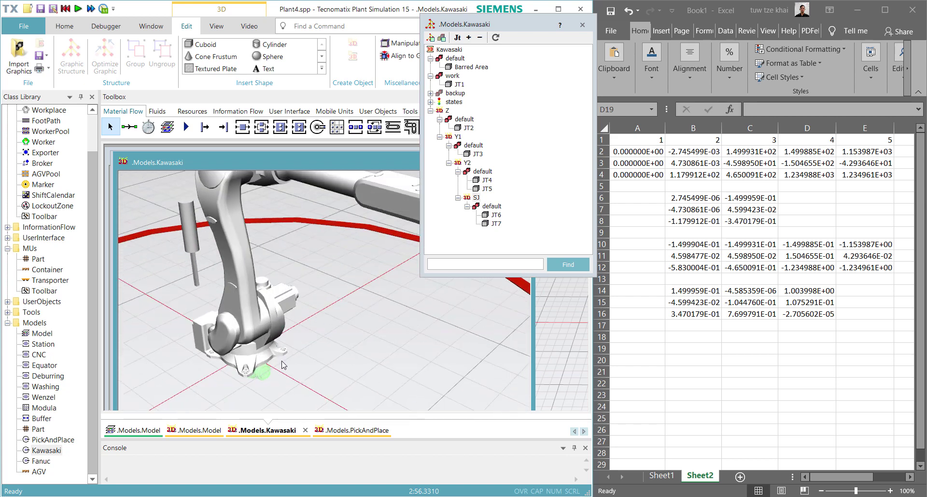
pyautogui.rightClick(478, 198)
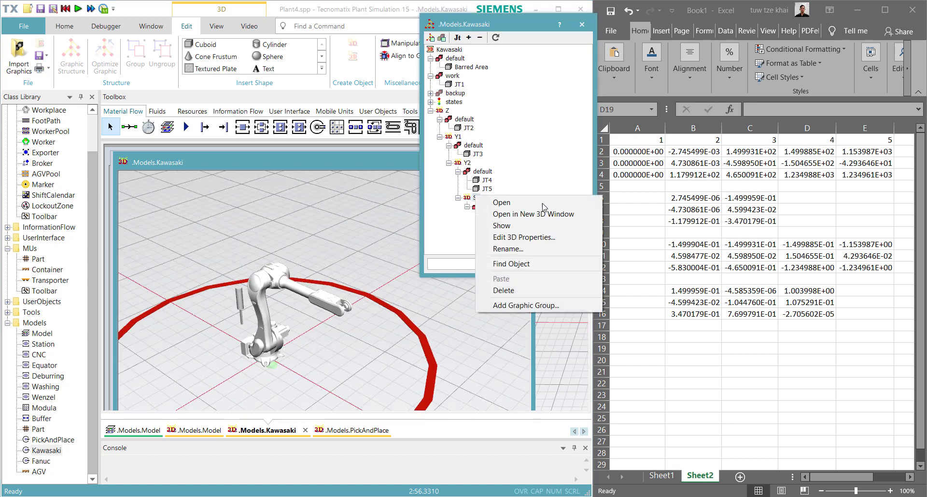
pyautogui.click(540, 237)
pyautogui.click(807, 348)
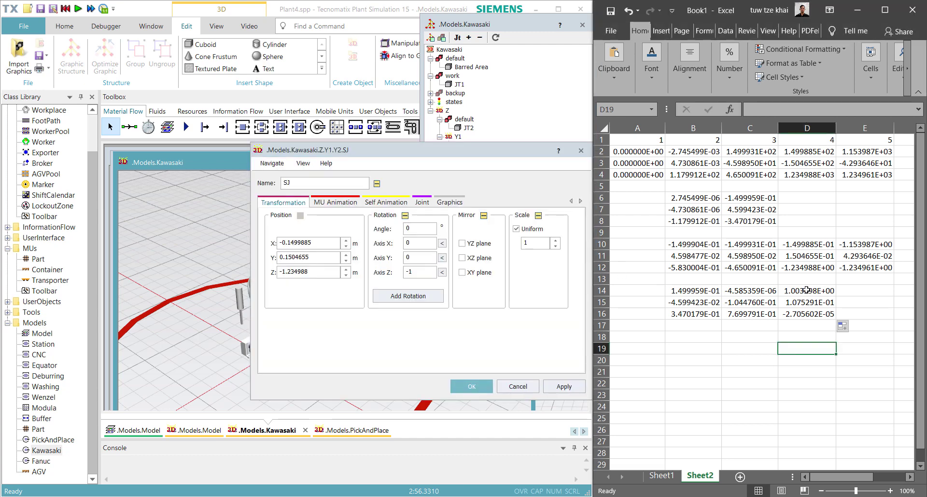
pyautogui.click(817, 291)
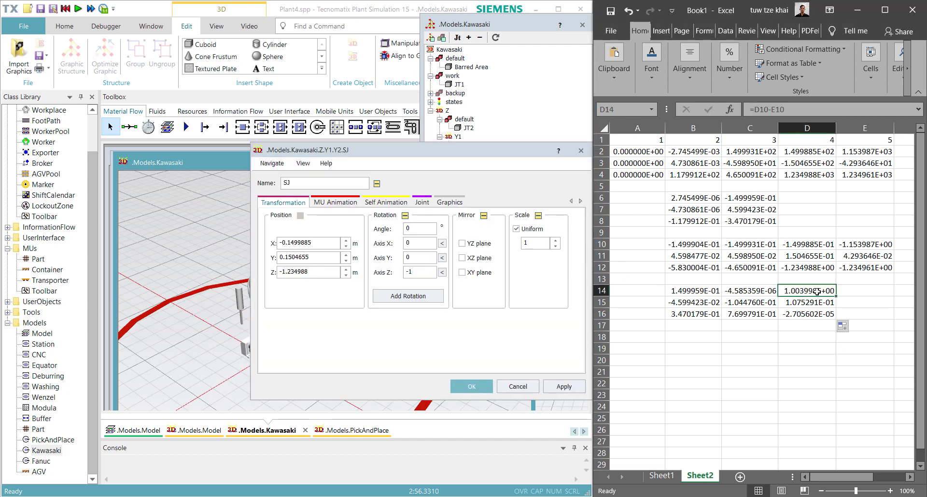
pyautogui.hotkey('ctrl', 'c')
pyautogui.click(572, 294)
pyautogui.hotkey('ctrl', 'v')
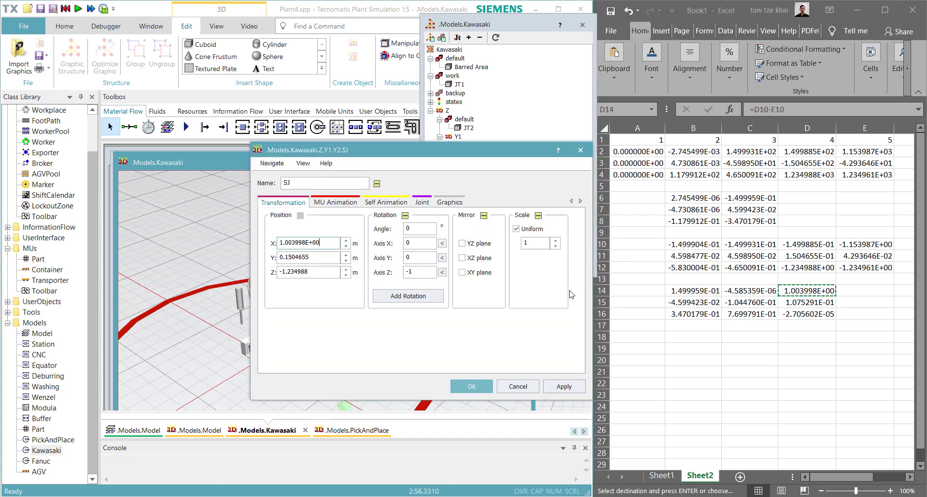
# - Set SJ's Y position to 1.075291E-01 m and Z to -2.705602E-05 m from cells D15 and D16, and accept them
pyautogui.click(817, 304)
pyautogui.hotkey('ctrl', 'c')
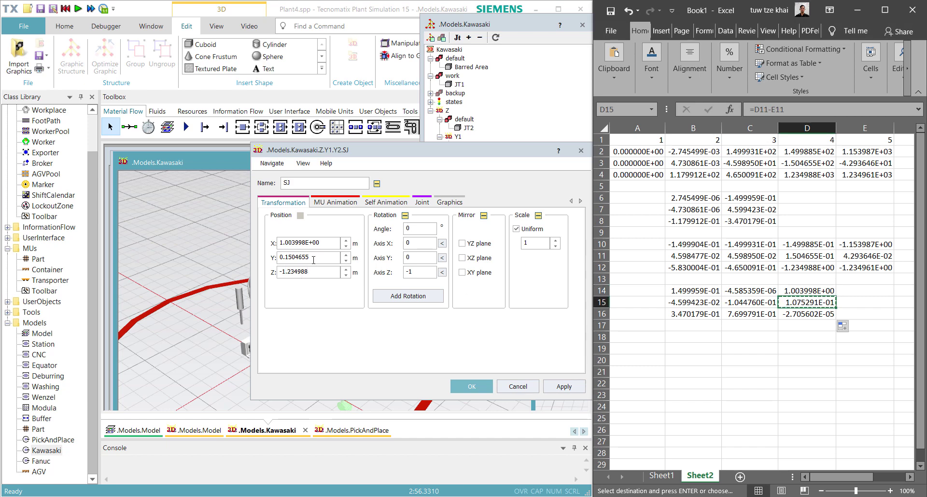
pyautogui.click(314, 260)
pyautogui.hotkey('ctrl', 'v')
pyautogui.click(783, 315)
pyautogui.hotkey('ctrl', 'c')
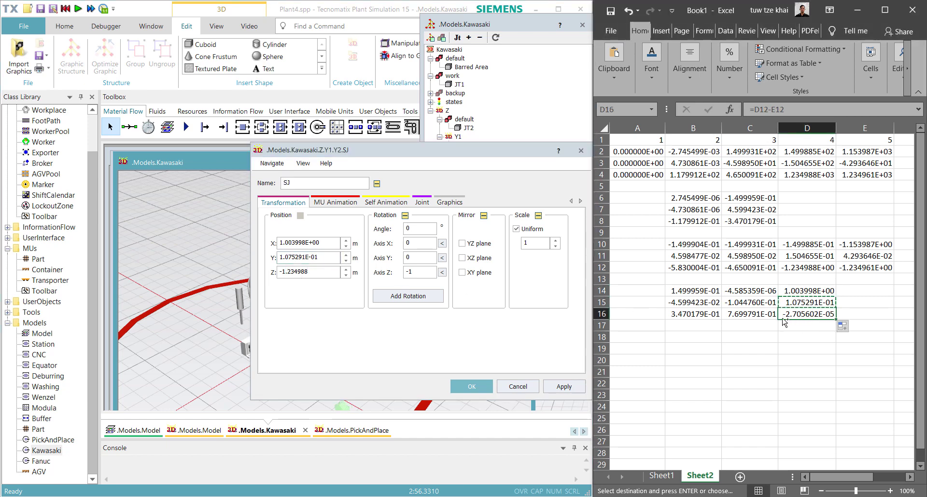
pyautogui.click(322, 272)
pyautogui.hotkey('ctrl', 'v')
pyautogui.click(471, 386)
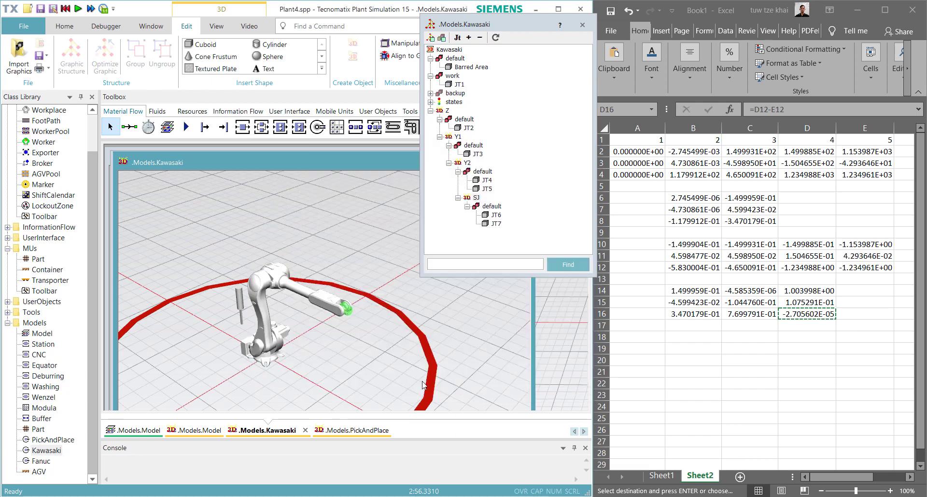
# - Make joint Z a Revolute Joint with a velocity of 10 °/s
pyautogui.moveTo(423, 384); pyautogui.dragTo(411, 277, button='right')
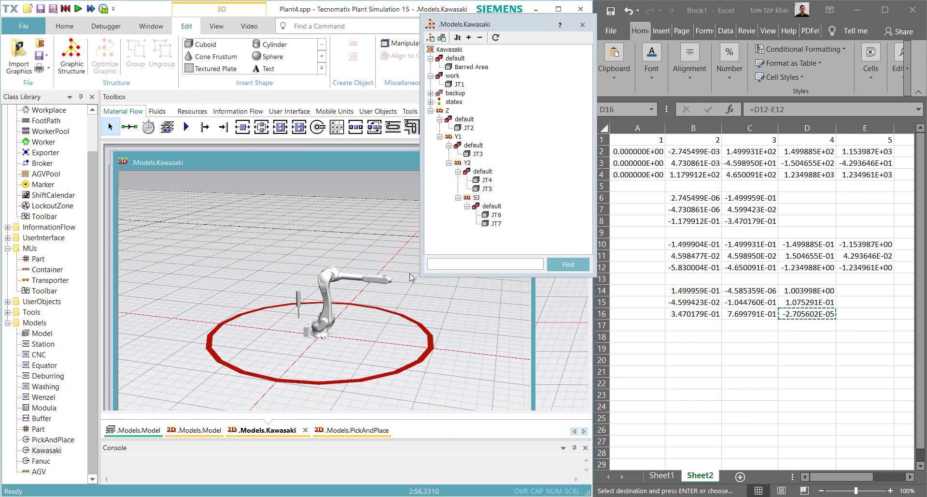
pyautogui.scroll(5, 381, 275)
pyautogui.scroll(-5, 381, 276)
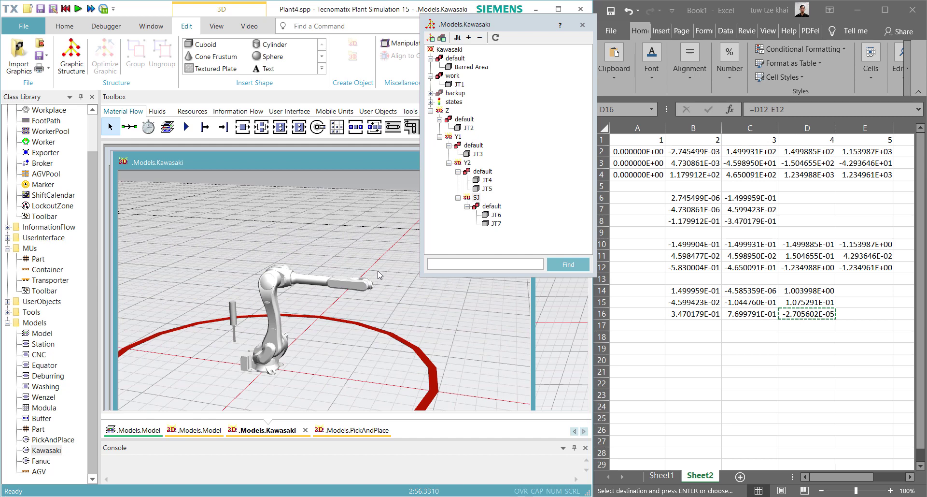
pyautogui.click(446, 110)
pyautogui.rightClick(446, 110)
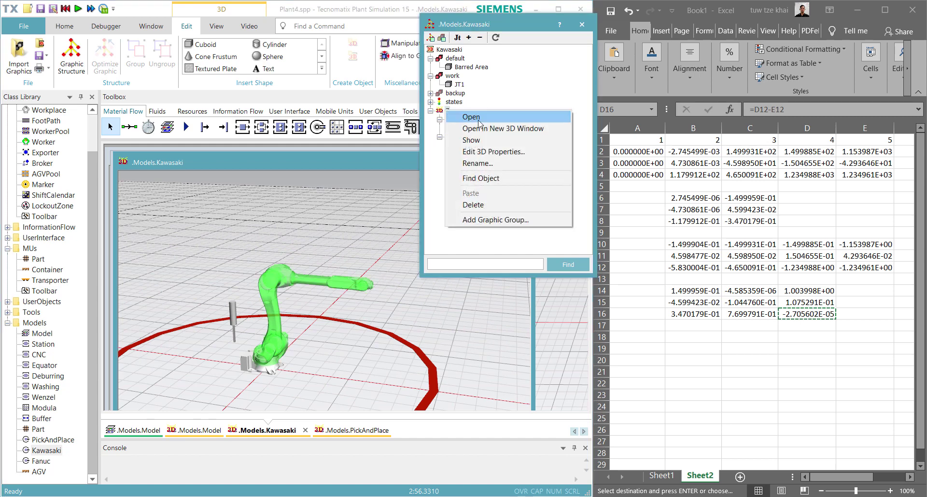
pyautogui.click(519, 152)
pyautogui.click(422, 201)
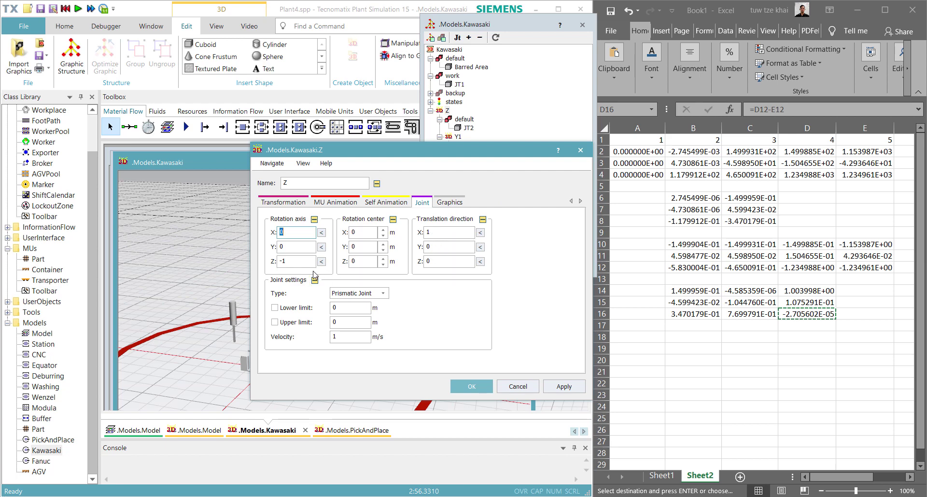
pyautogui.click(364, 293)
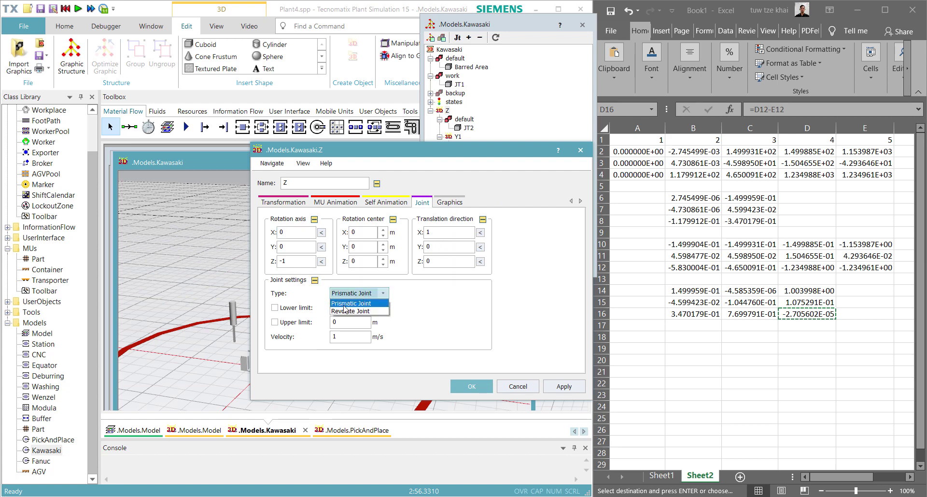
pyautogui.click(347, 310)
pyautogui.click(348, 337)
pyautogui.write('0')
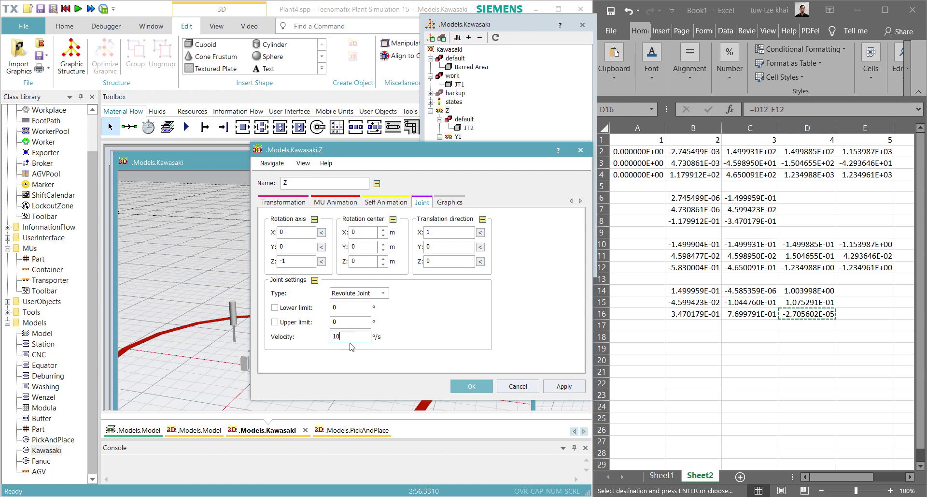
pyautogui.click(470, 389)
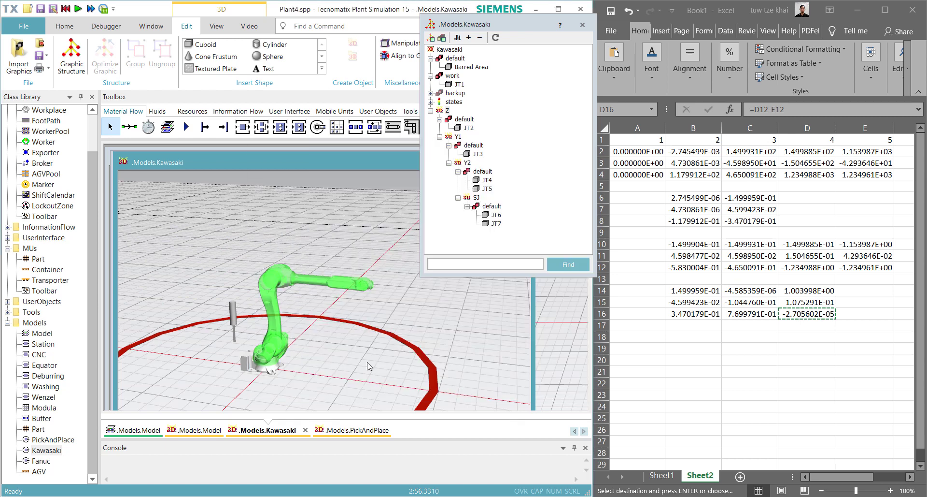
# - Make joint Y1 a Revolute Joint about the Y axis (0, 1, 0) with a velocity of 10 °/s
pyautogui.rightClick(457, 139)
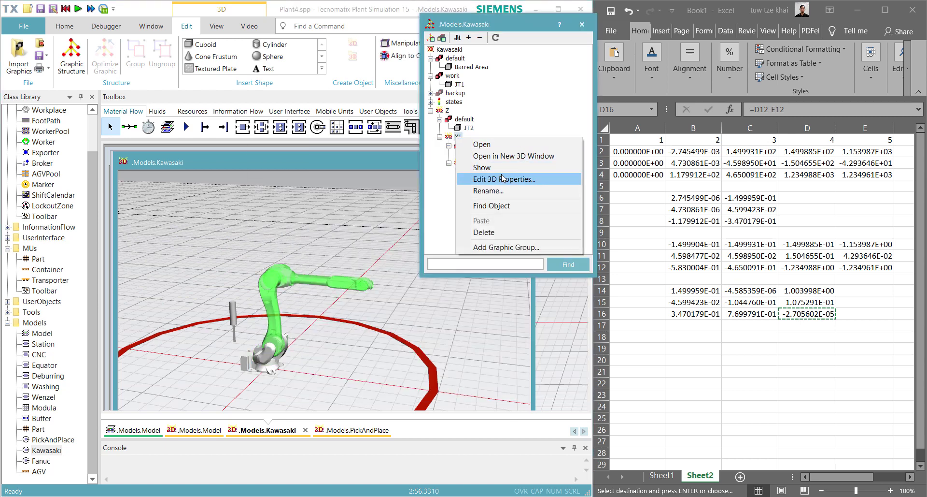
pyautogui.click(485, 180)
pyautogui.click(422, 203)
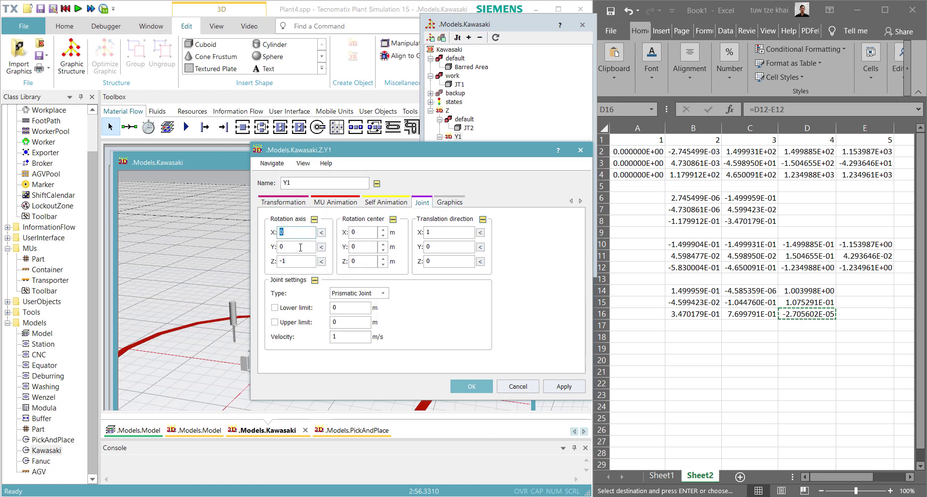
pyautogui.click(322, 247)
pyautogui.click(358, 294)
pyautogui.click(355, 312)
pyautogui.click(349, 338)
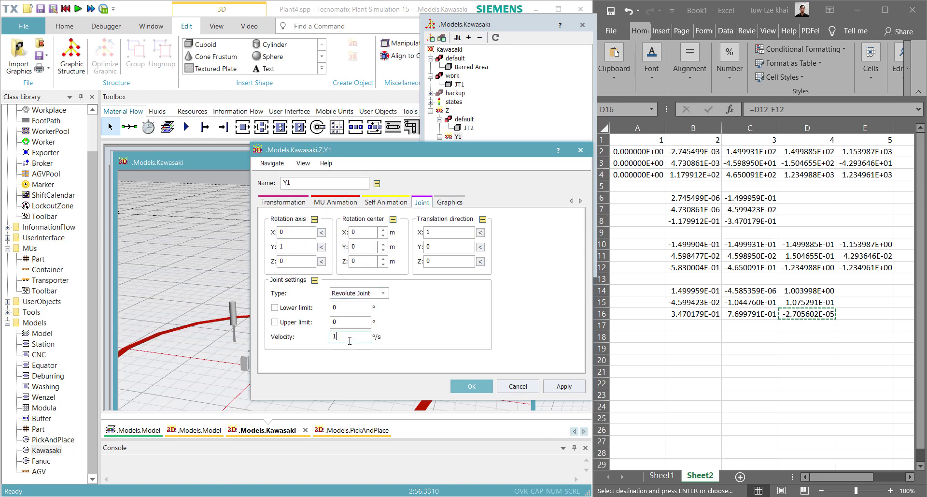
pyautogui.write('0')
pyautogui.click(472, 386)
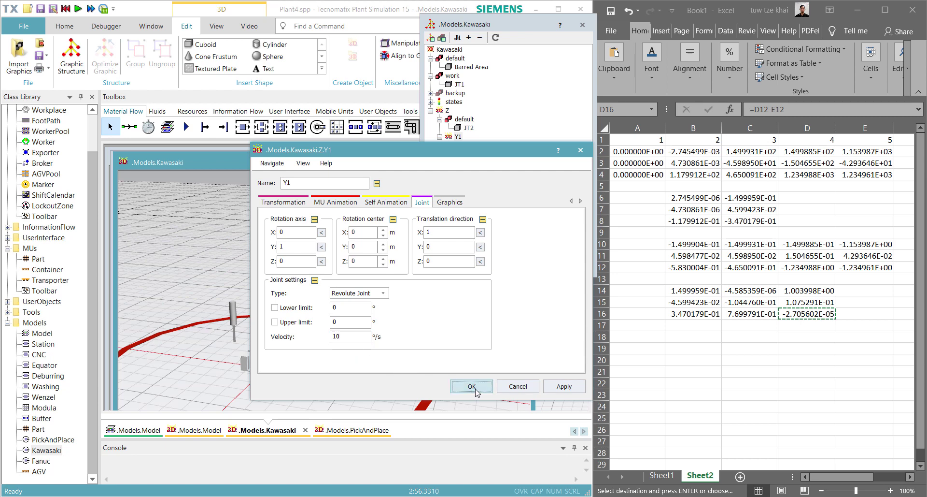
# - Make joint Y2 a Revolute Joint about the Y axis (0, 1, 0) with a velocity of 10 °/s
pyautogui.rightClick(471, 163)
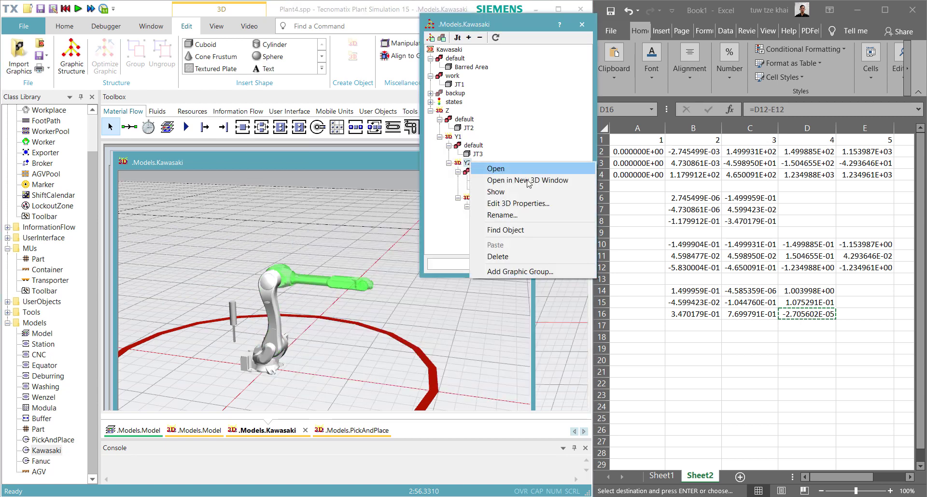
pyautogui.click(512, 204)
pyautogui.click(422, 202)
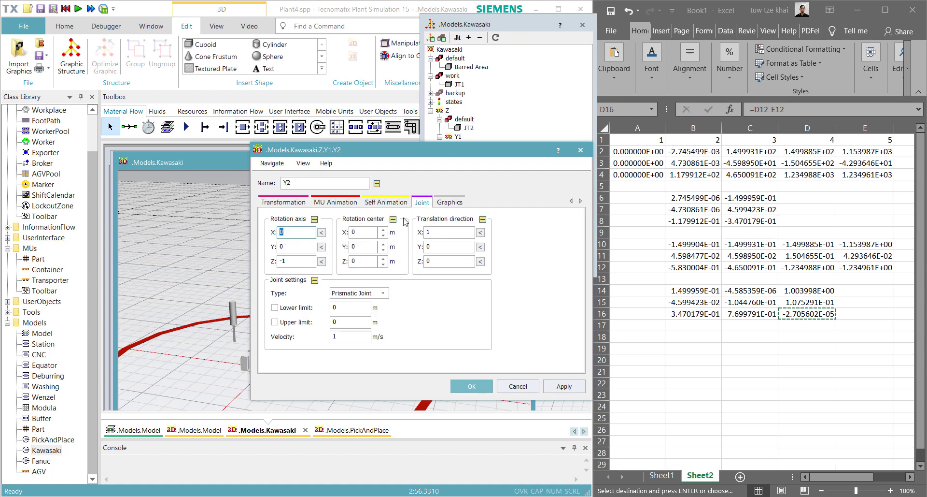
pyautogui.click(321, 247)
pyautogui.click(342, 337)
pyautogui.click(371, 295)
pyautogui.click(355, 307)
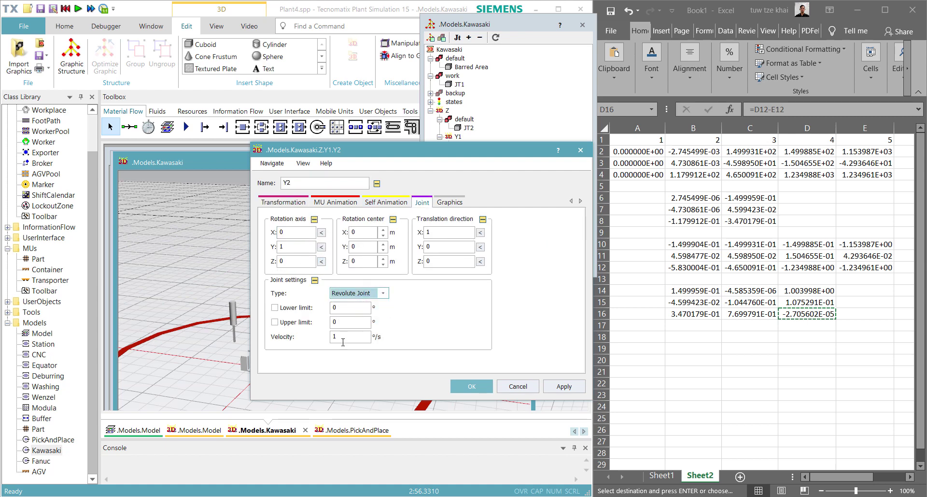
pyautogui.click(352, 337)
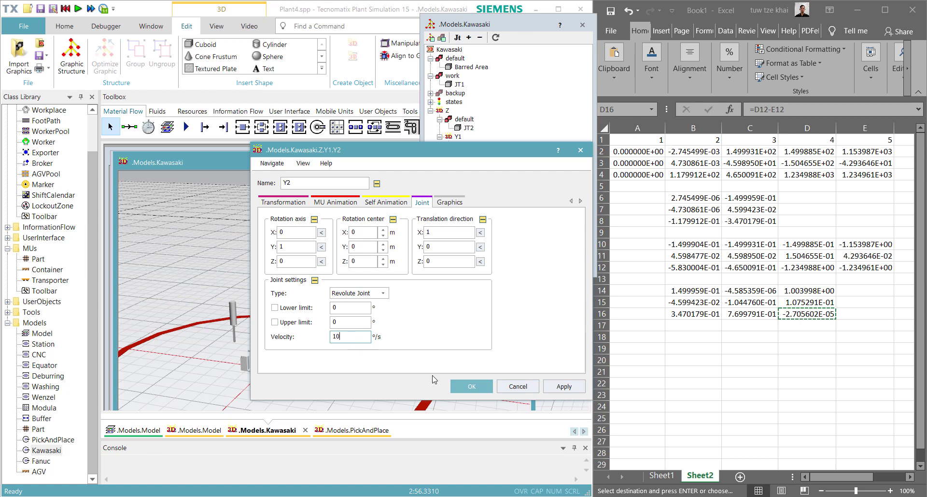
pyautogui.click(472, 386)
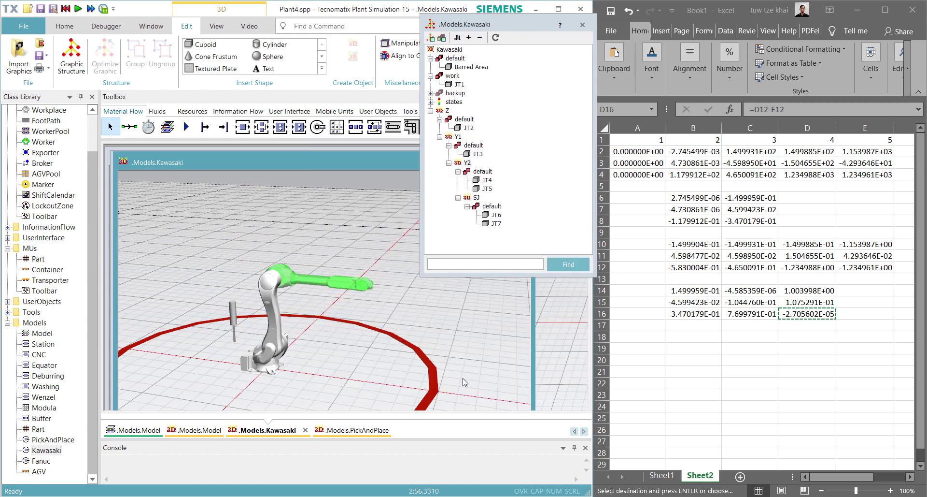
# - Add an MU animation path named default of type Lines to joint SJ
pyautogui.rightClick(477, 195)
pyautogui.click(524, 235)
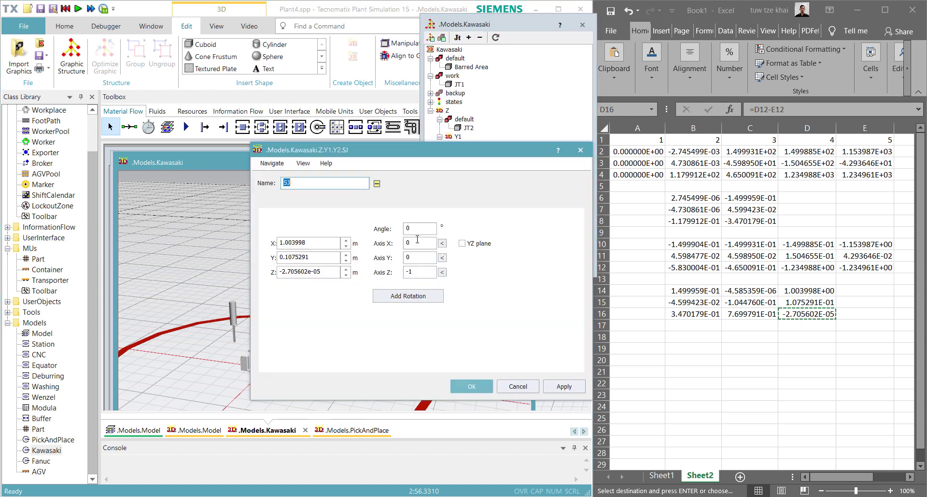
pyautogui.click(422, 202)
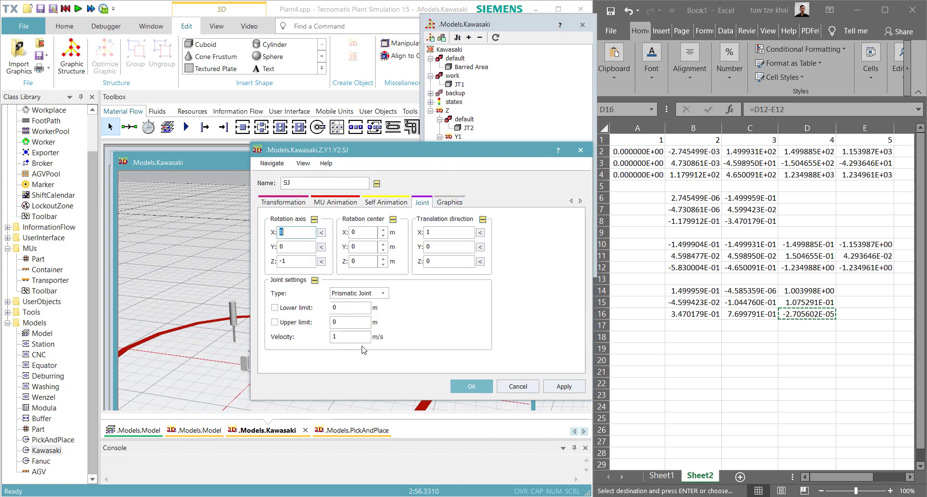
pyautogui.click(468, 390)
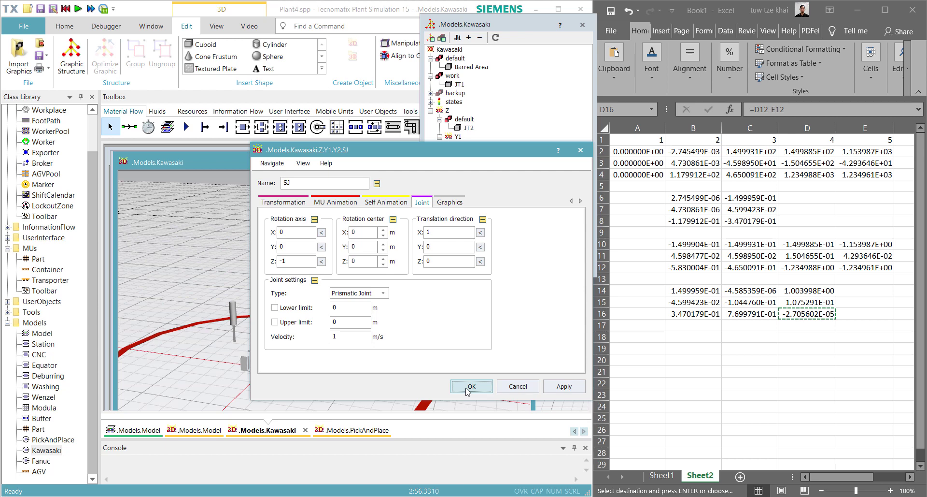
pyautogui.click(337, 203)
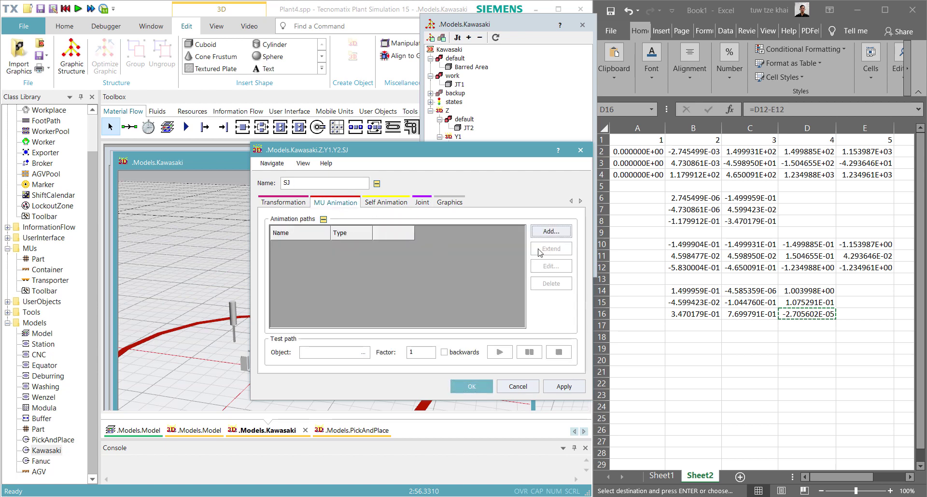
pyautogui.click(554, 232)
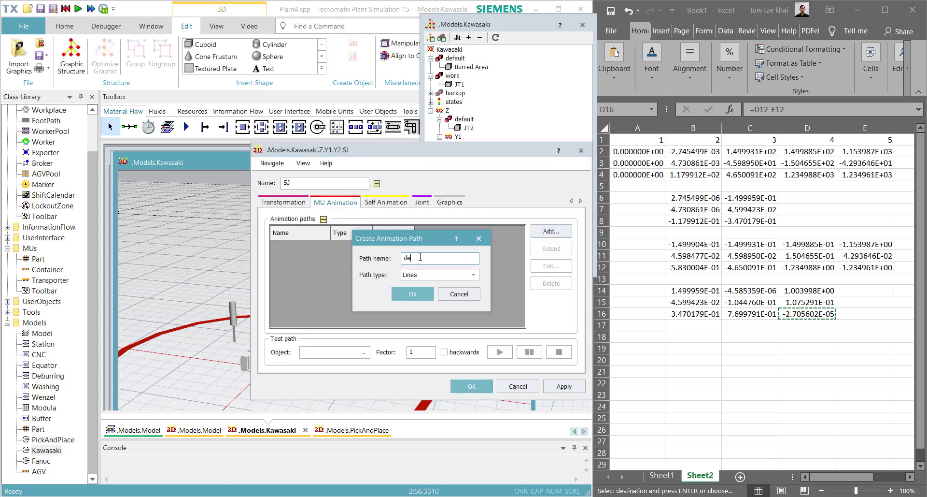
pyautogui.write('default')
pyautogui.press('Return')
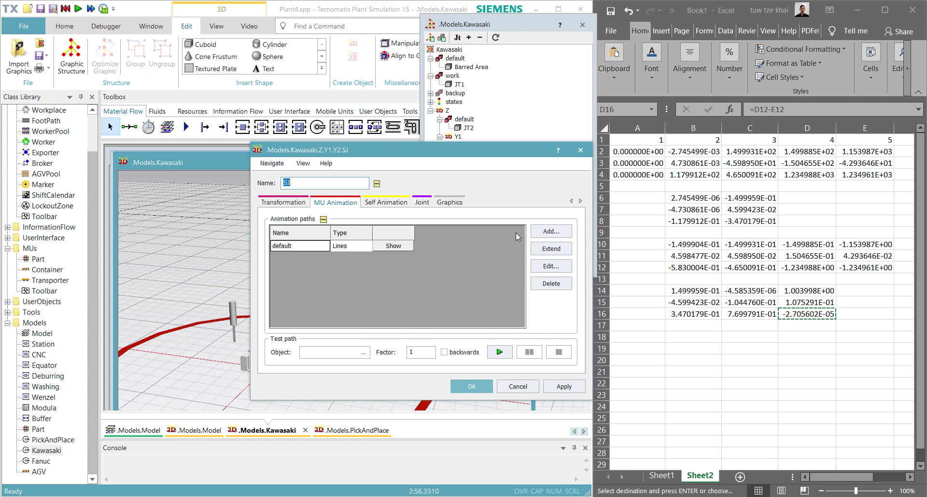
# - Display SJ's default animation path at the robot's wrist to check its location, and accept SJ's properties
pyautogui.click(551, 266)
pyautogui.moveTo(463, 160); pyautogui.dragTo(715, 131)
pyautogui.press('Return')
pyautogui.moveTo(328, 150); pyautogui.dragTo(569, 139)
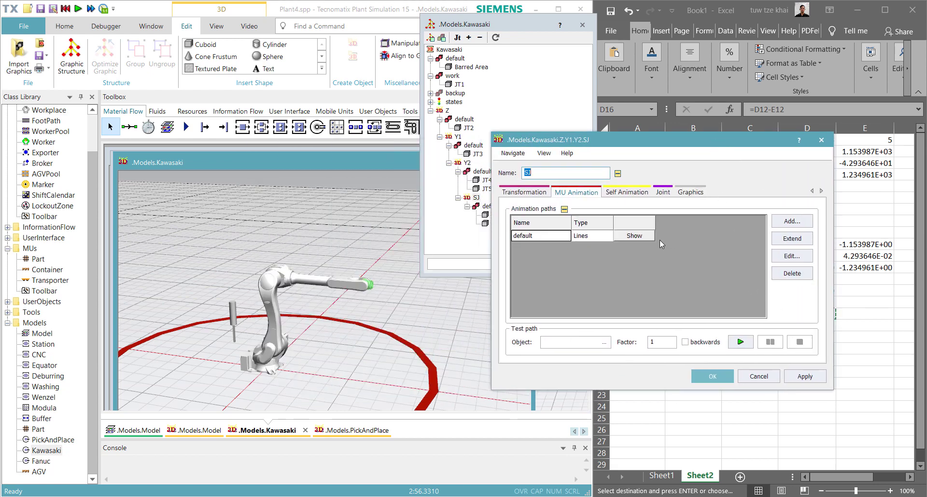
pyautogui.click(637, 236)
pyautogui.scroll(5, 366, 276)
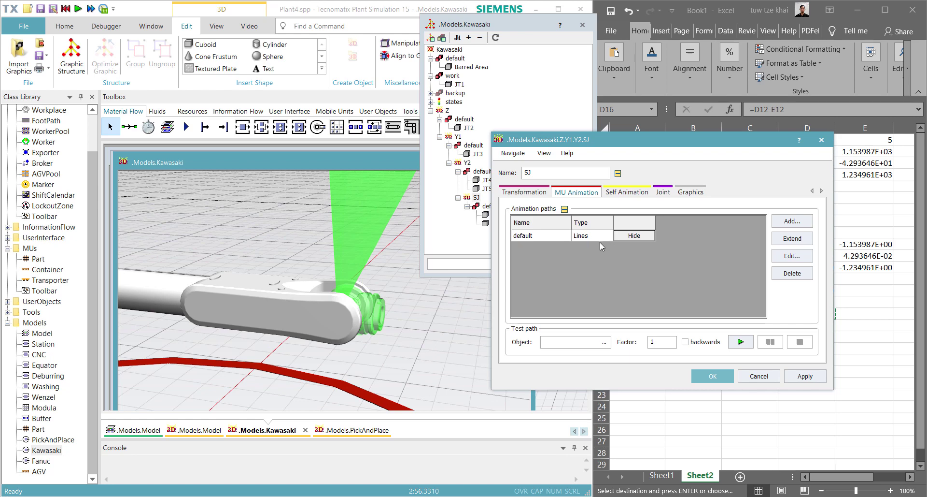
pyautogui.click(712, 376)
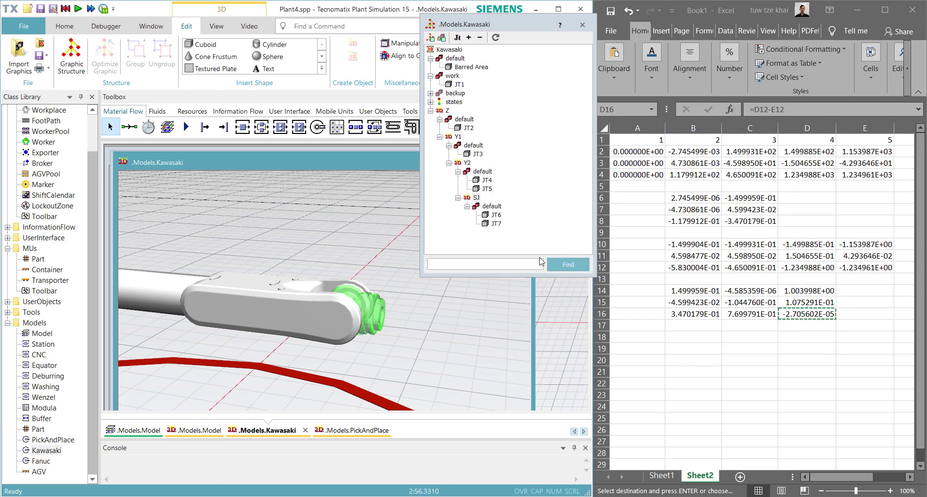
# - Open joint SJ in its own 3D window and bring up the MU animation settings in its 3D properties
pyautogui.rightClick(477, 200)
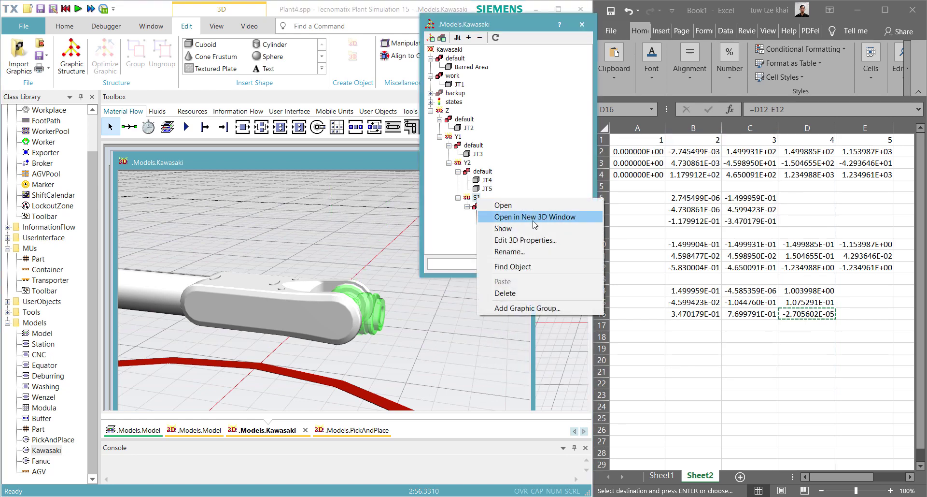
pyautogui.click(512, 216)
pyautogui.scroll(-5, 322, 304)
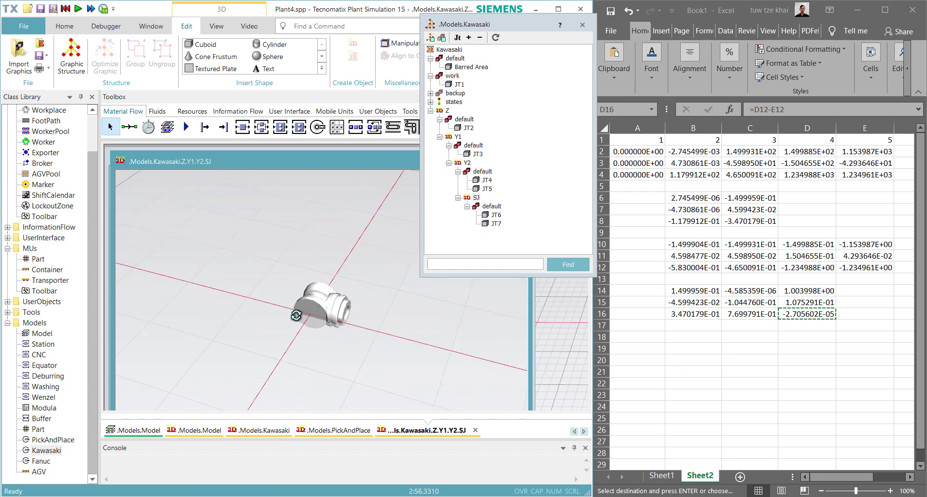
pyautogui.rightClick(478, 199)
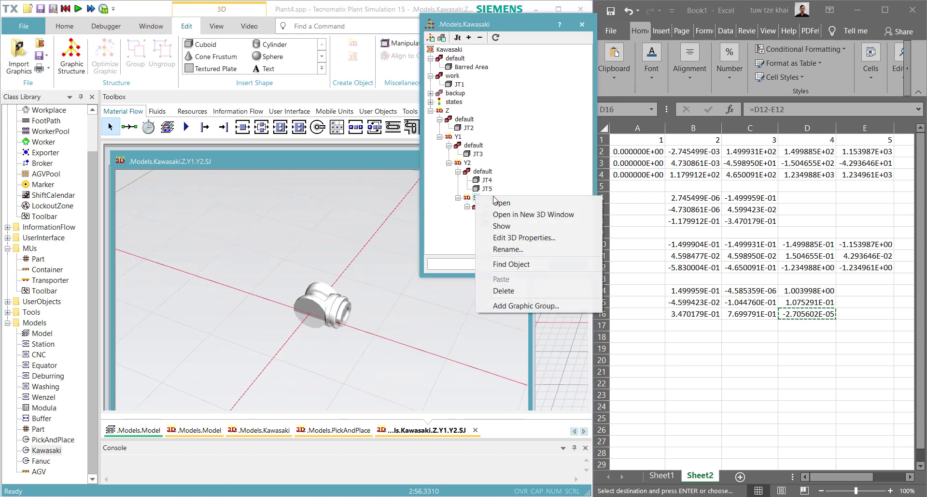
pyautogui.click(532, 238)
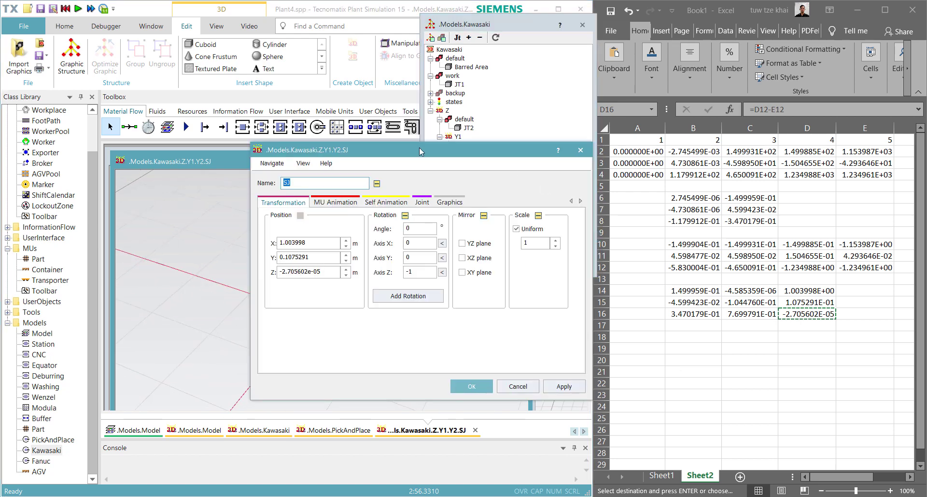
pyautogui.moveTo(421, 151); pyautogui.dragTo(661, 110)
pyautogui.click(577, 161)
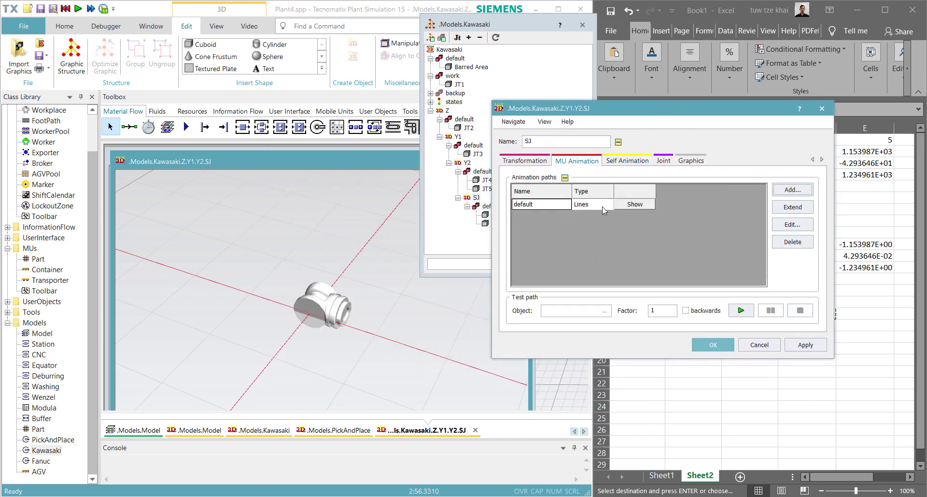
# - Try an X position of 0.2 m for the default animation path's anchor point and display the path
pyautogui.click(780, 222)
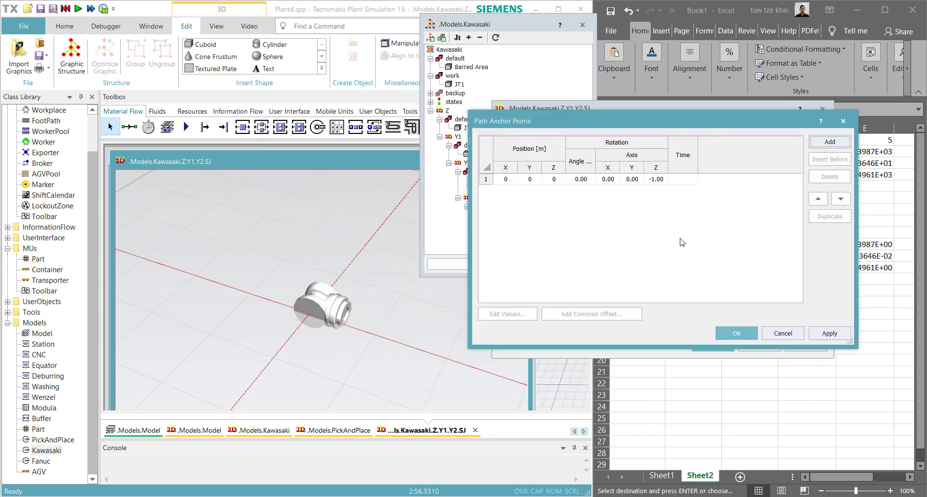
pyautogui.doubleClick(524, 180)
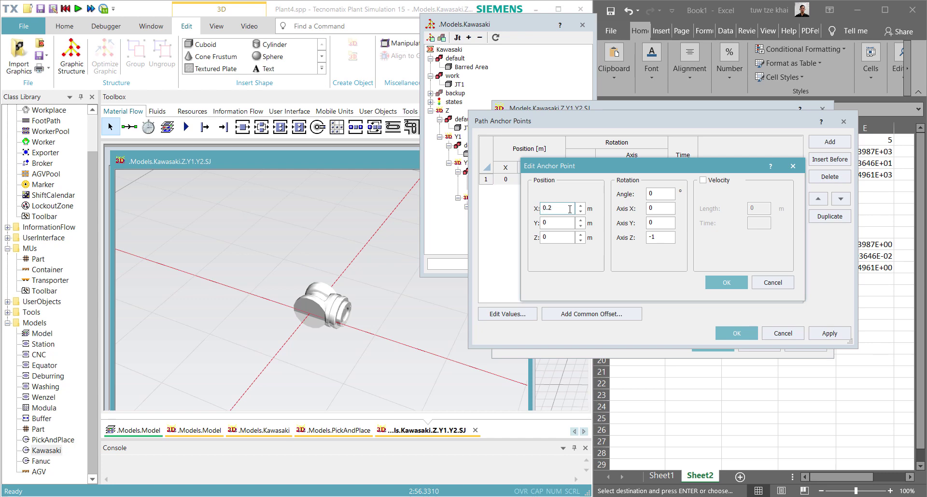
pyautogui.click(726, 283)
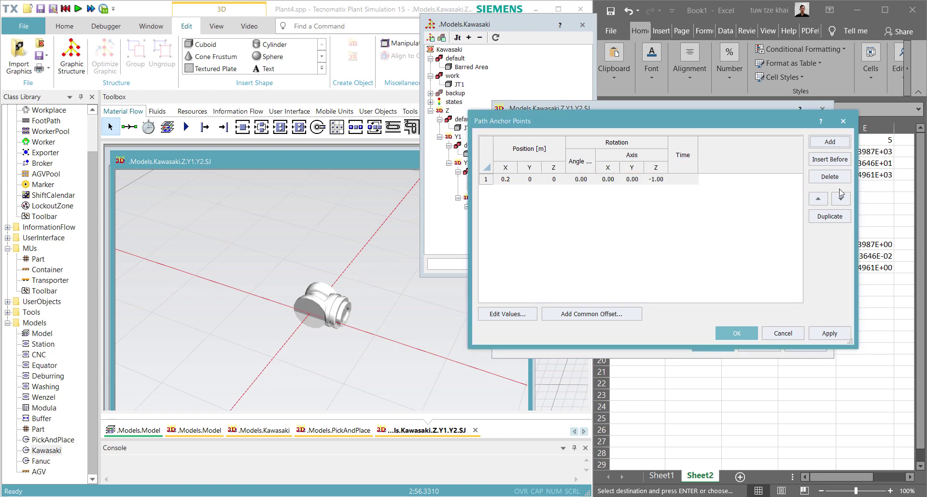
pyautogui.click(769, 333)
pyautogui.click(652, 204)
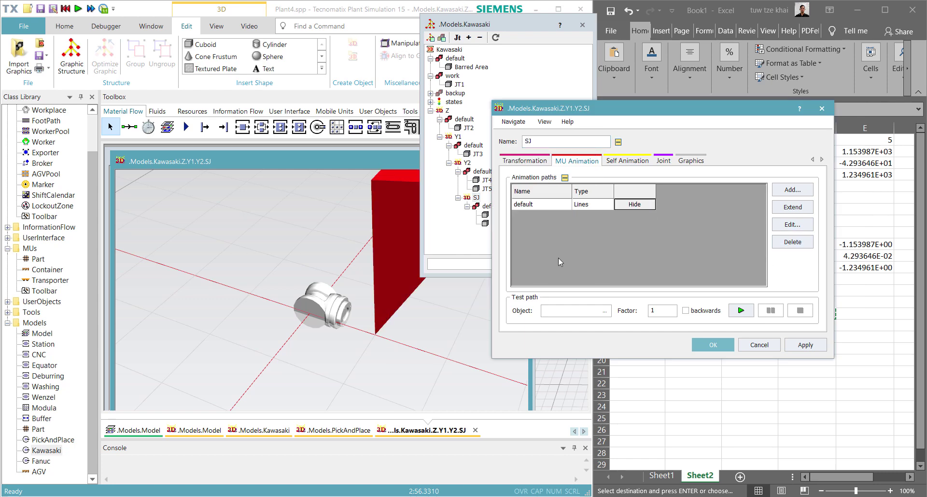
# - Set the X position of the default animation path's anchor point to 0.1 m and accept SJ's properties
pyautogui.click(792, 228)
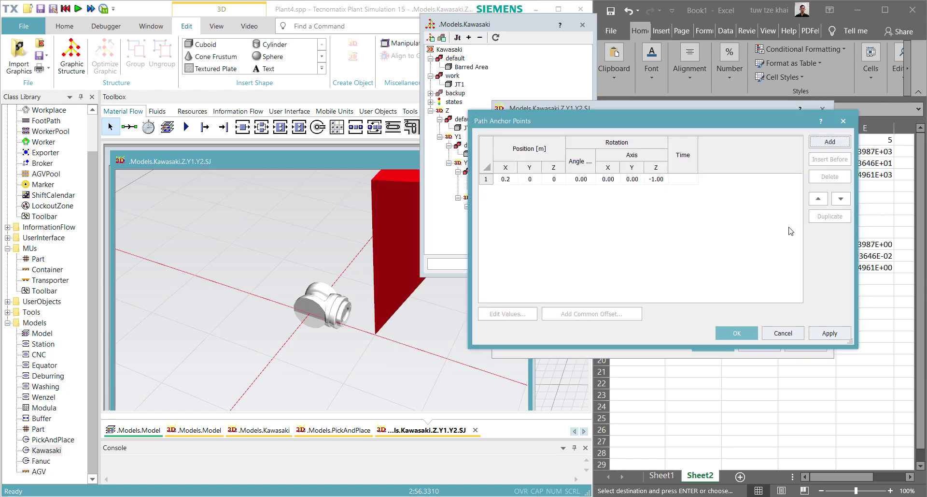
pyautogui.doubleClick(506, 179)
pyautogui.click(555, 206)
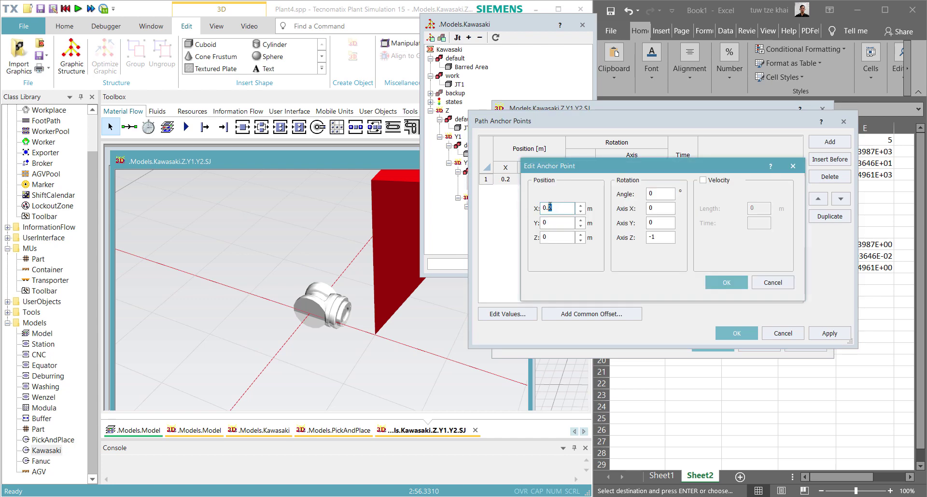
pyautogui.write('1')
pyautogui.click(721, 284)
pyautogui.click(736, 333)
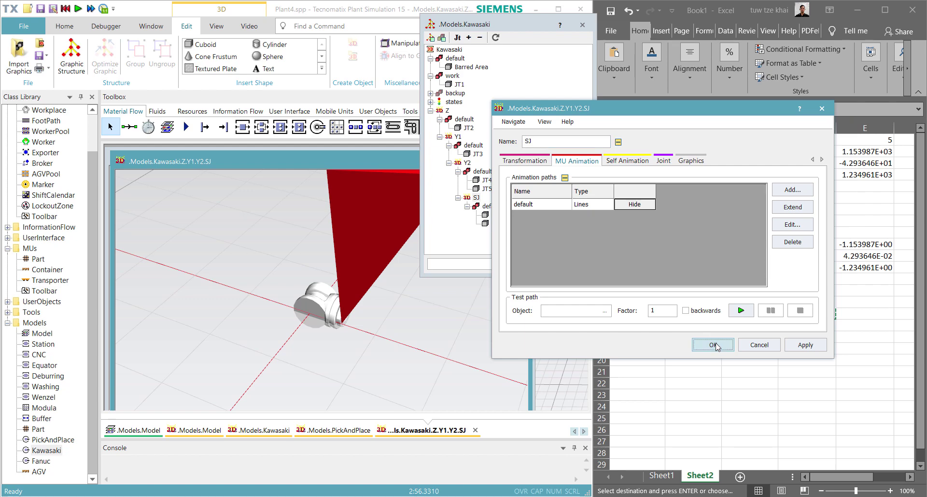
pyautogui.click(713, 343)
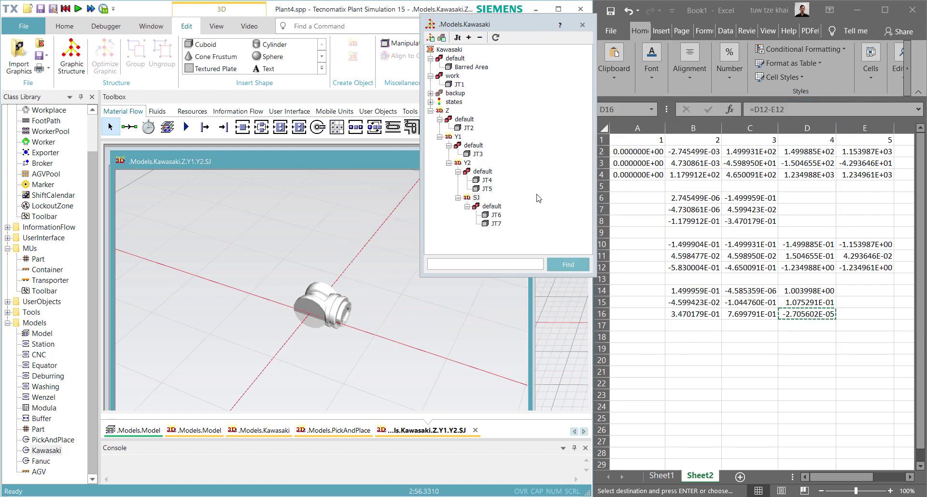
# - Close the Kawasaki graphic structure and the SJ and Kawasaki 3D windows to return to the main model
pyautogui.click(582, 25)
pyautogui.click(517, 162)
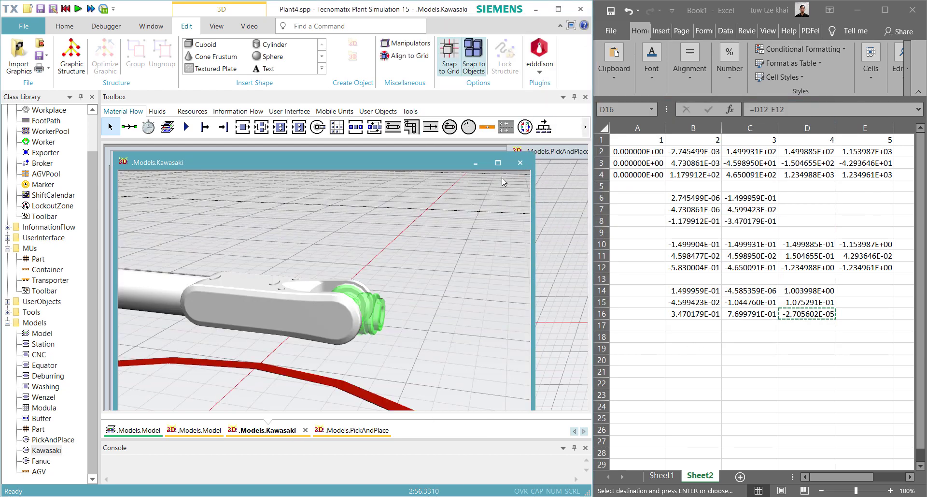
pyautogui.click(520, 165)
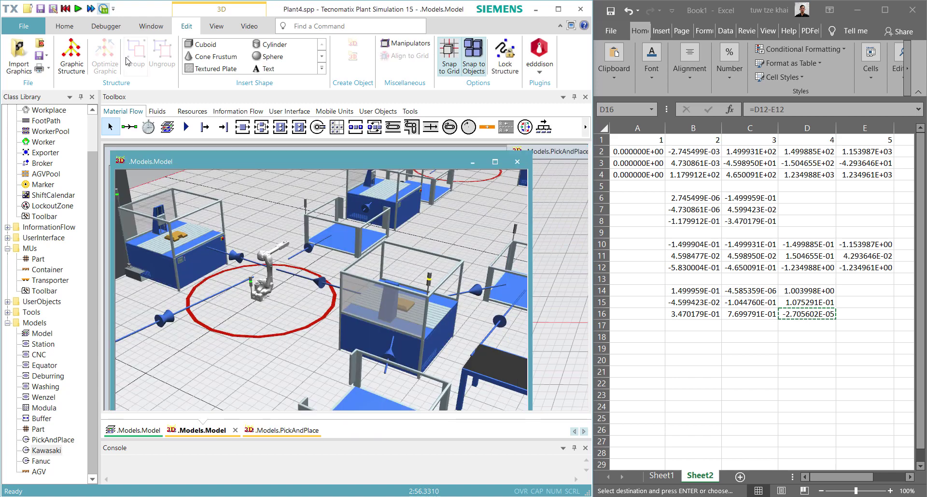
# - Save the model and run the simulation, checking how the Kawasaki robot moves and carries parts between the stations
pyautogui.click(43, 11)
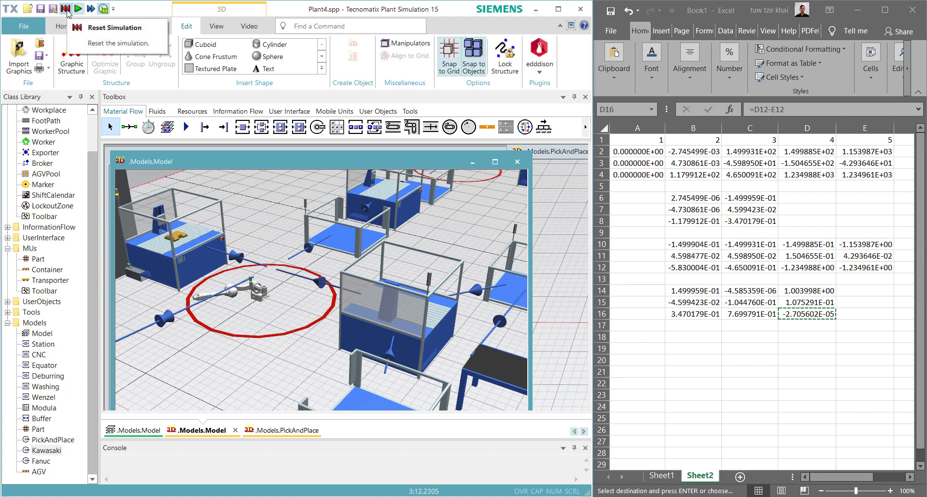
pyautogui.scroll(5, 266, 285)
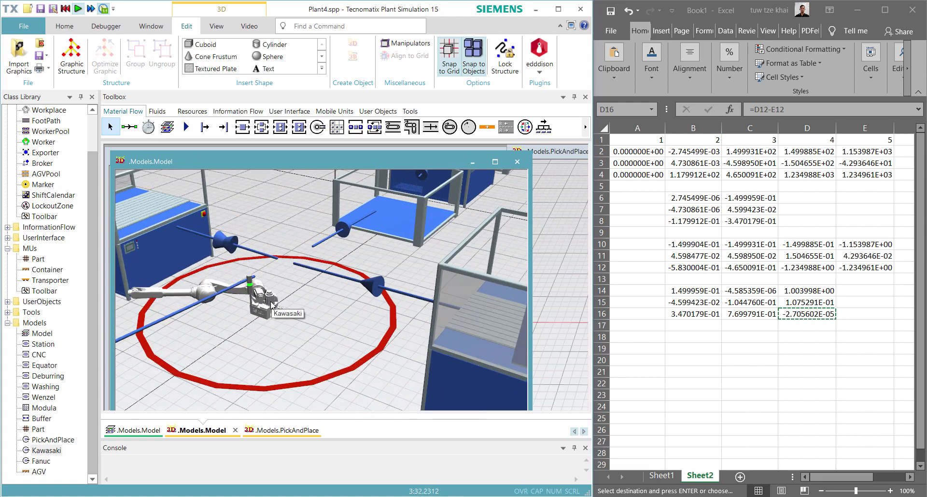
pyautogui.scroll(5, 261, 312)
pyautogui.scroll(-5, 259, 313)
pyautogui.scroll(4, 247, 256)
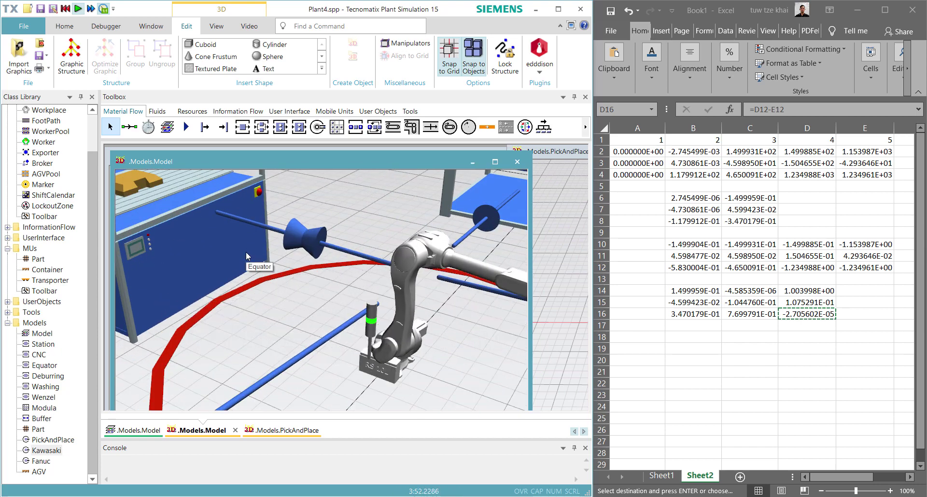
pyautogui.scroll(-5, 209, 265)
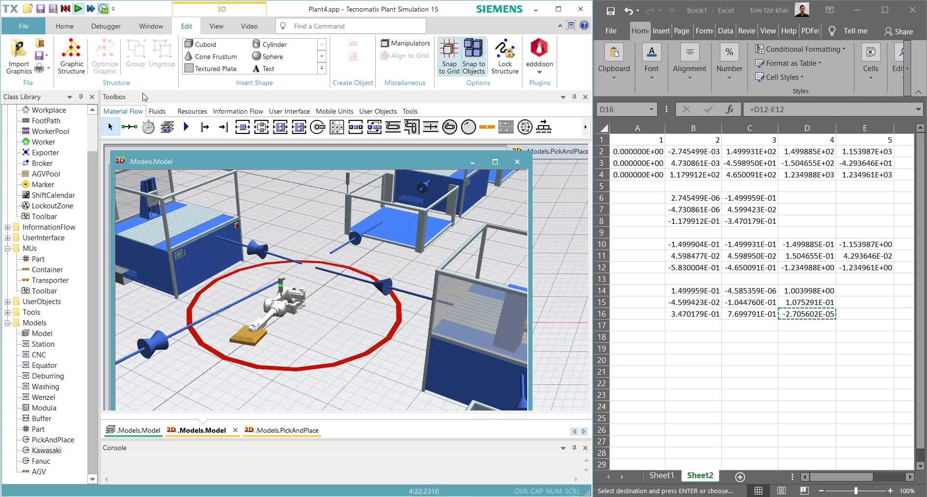
pyautogui.click(54, 9)
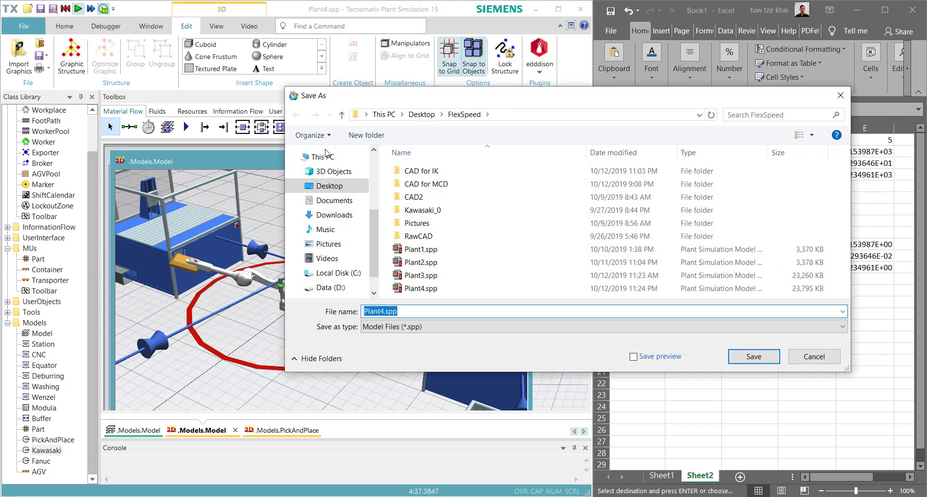
pyautogui.click(815, 356)
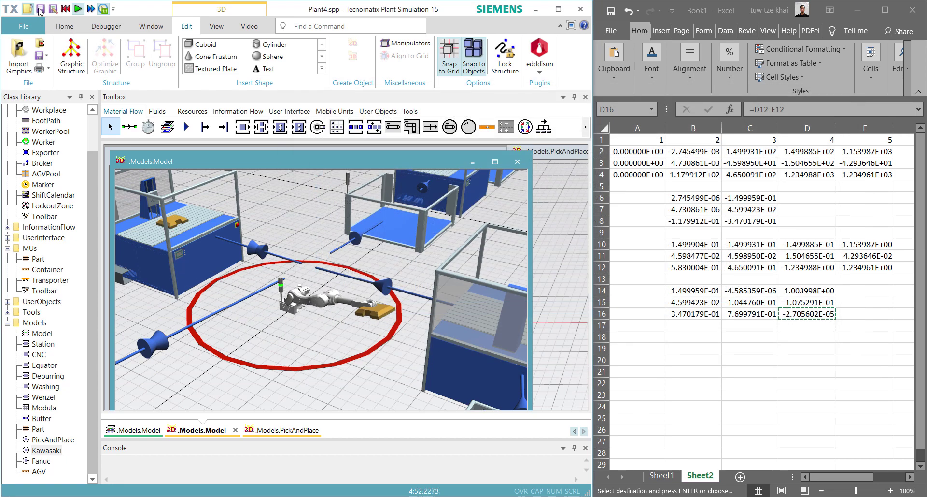